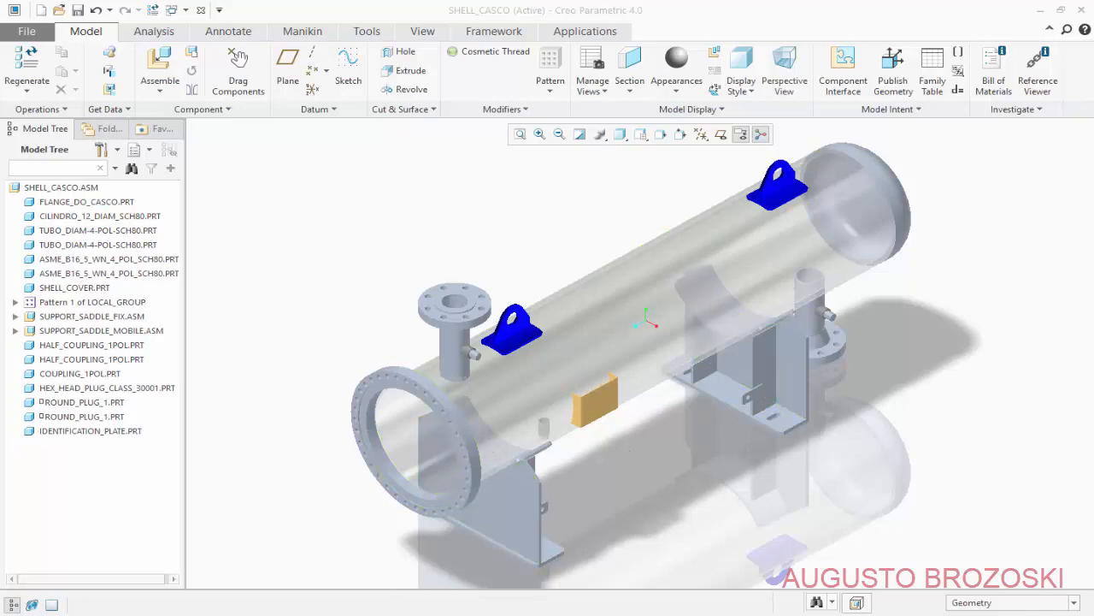
- Review the finished shell, fixed saddle and mobile saddle assemblies together with the heat exchanger PDF's shell and saddle sheets
left_click(390, 556)
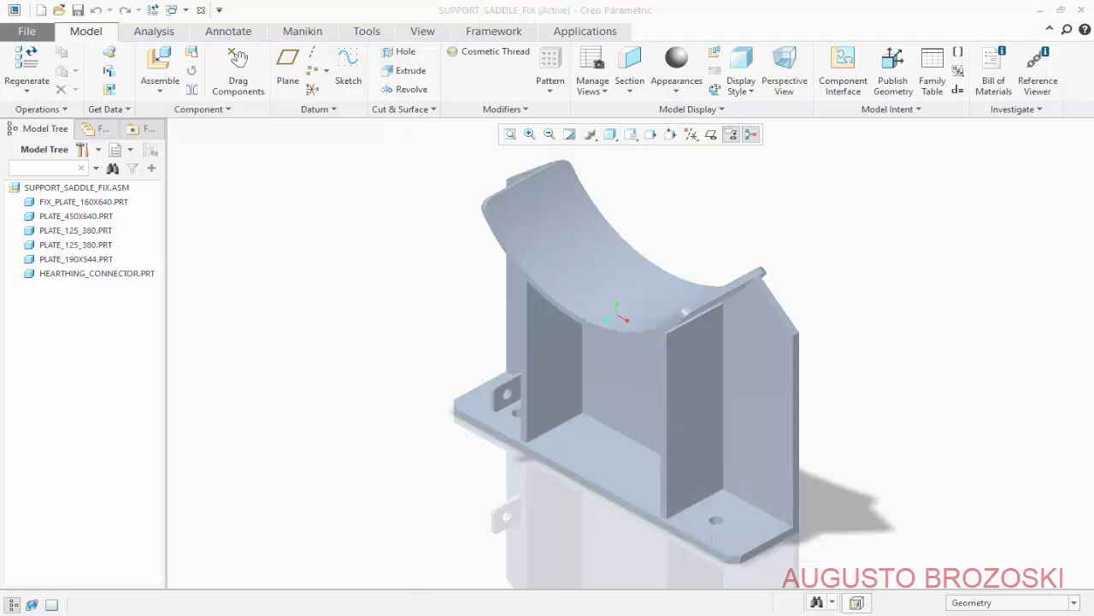
left_click(553, 557)
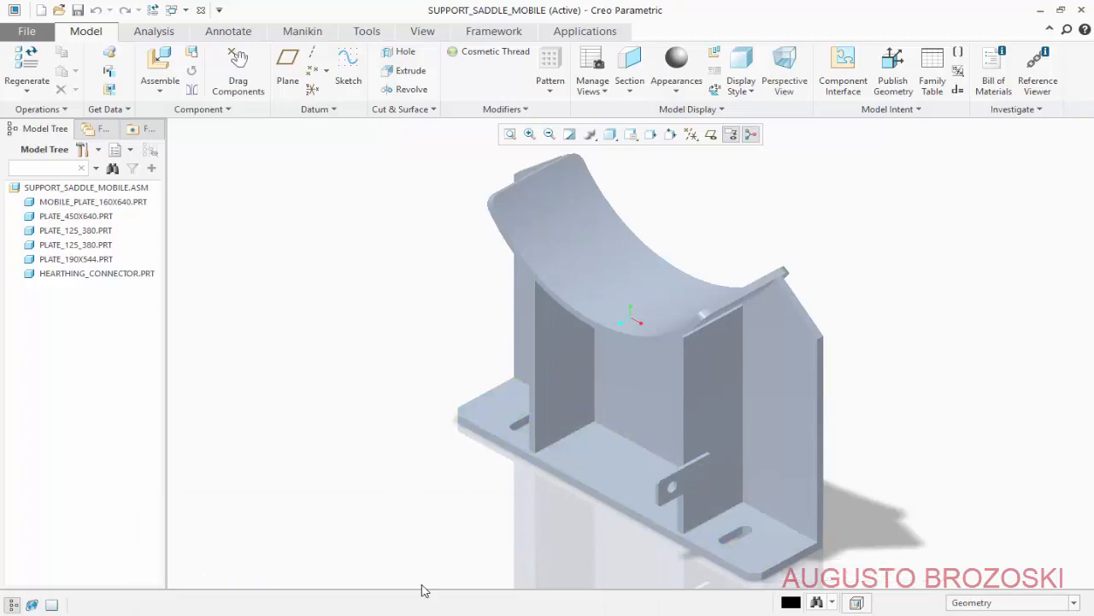
left_click(443, 609)
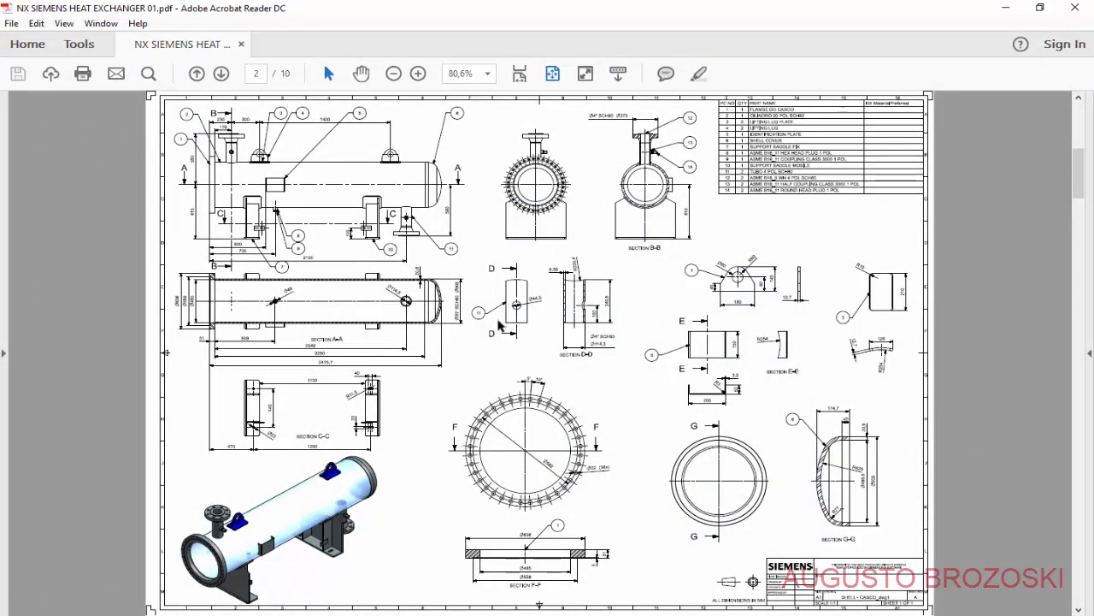
scroll(501, 325, "down", 3)
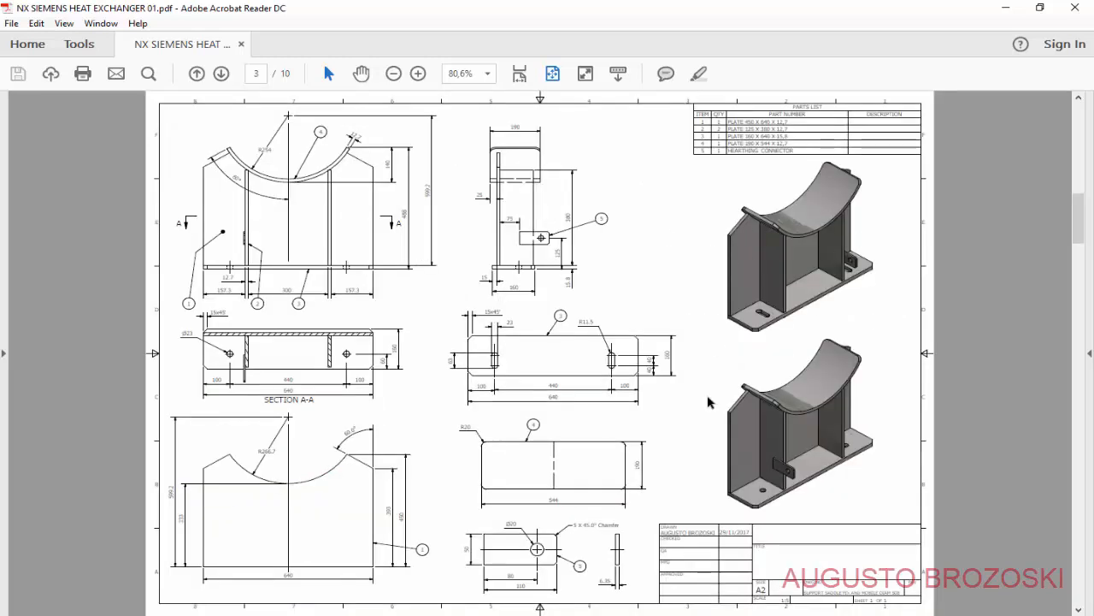
scroll(599, 346, "up", 3)
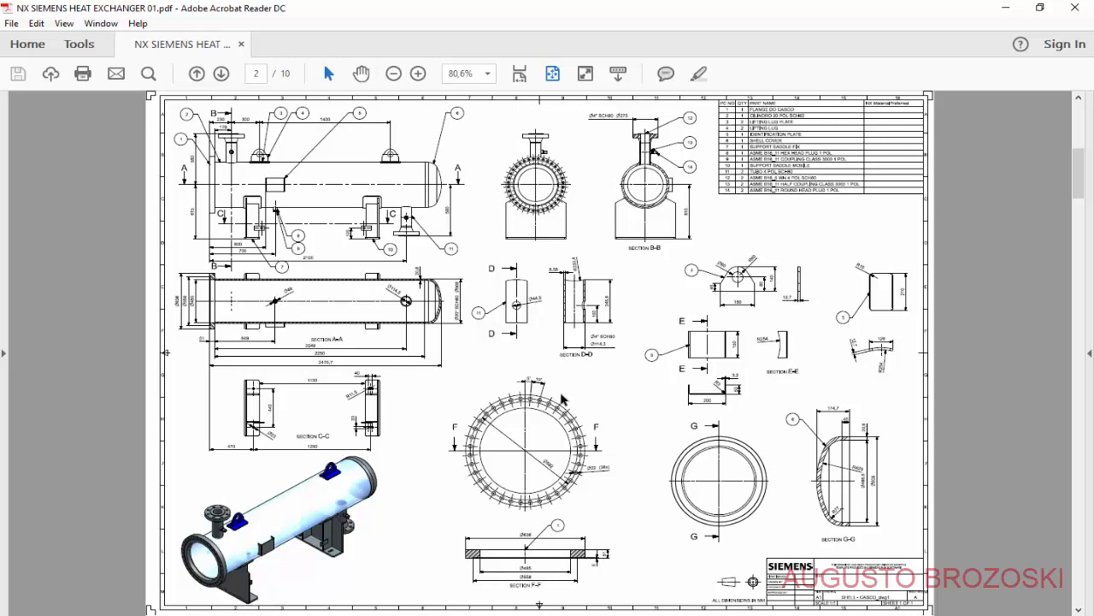
left_click(1005, 7)
mouse_move(388, 612)
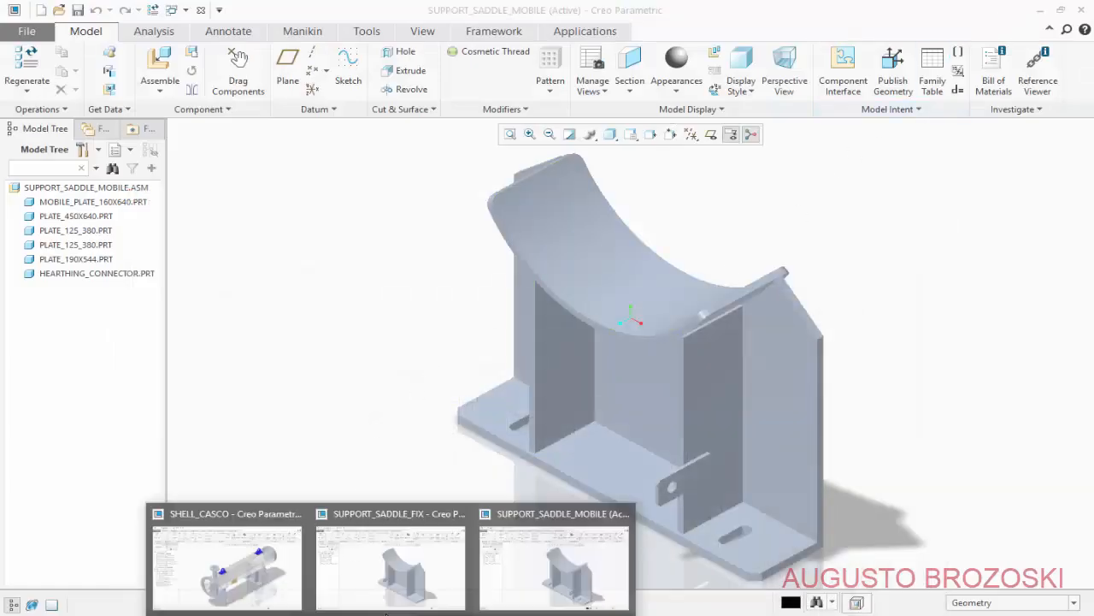
left_click(272, 566)
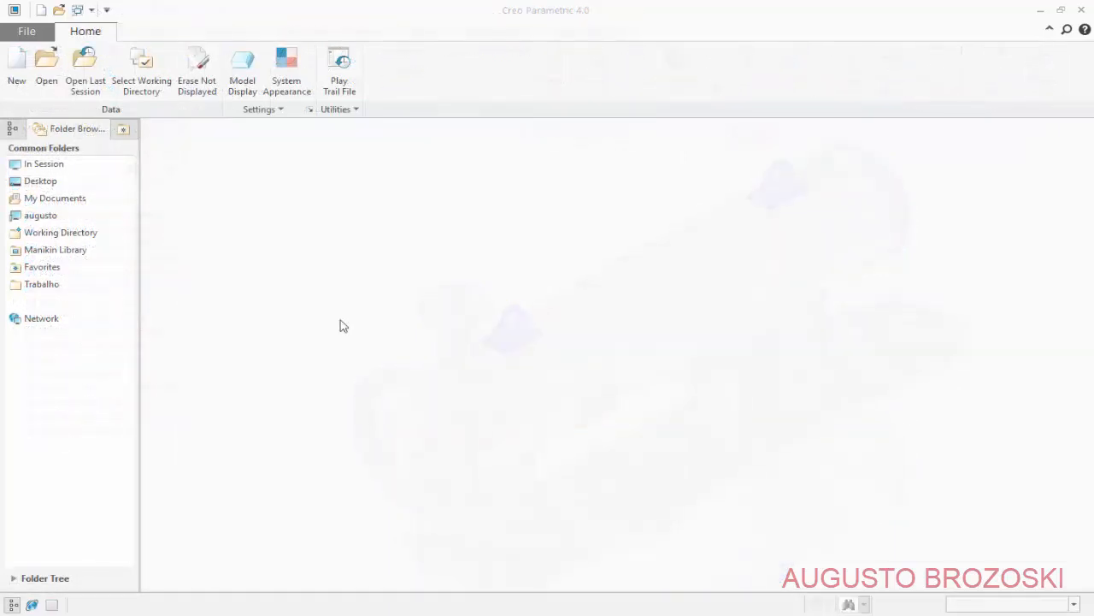
- Set the working directory to CREO Heat Exchanger Video and check the saddle support sheet in the PDF drawing
left_click(140, 81)
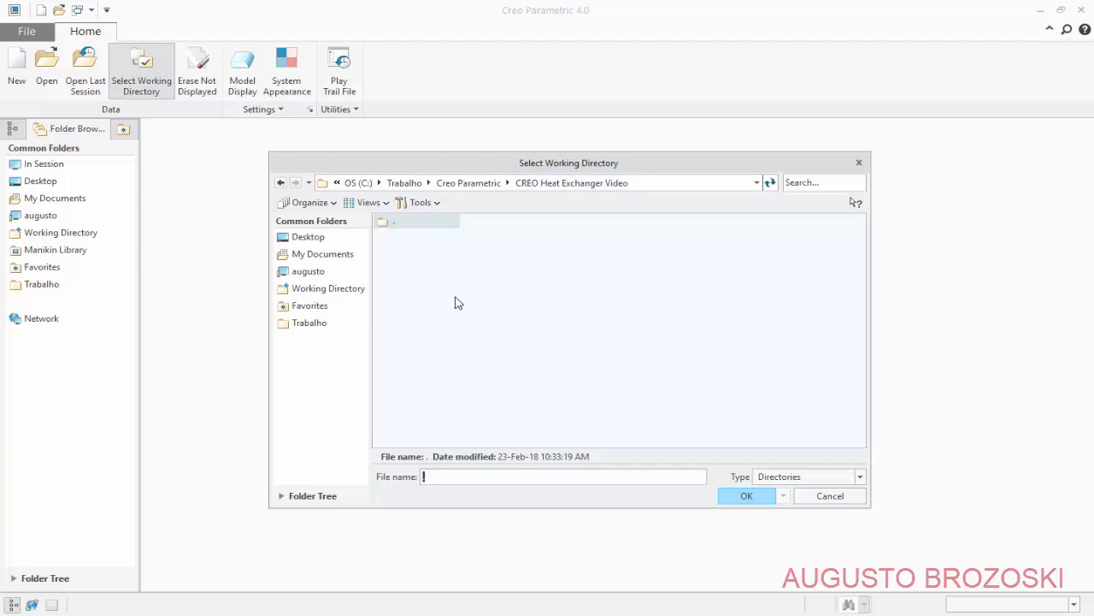
left_click(747, 497)
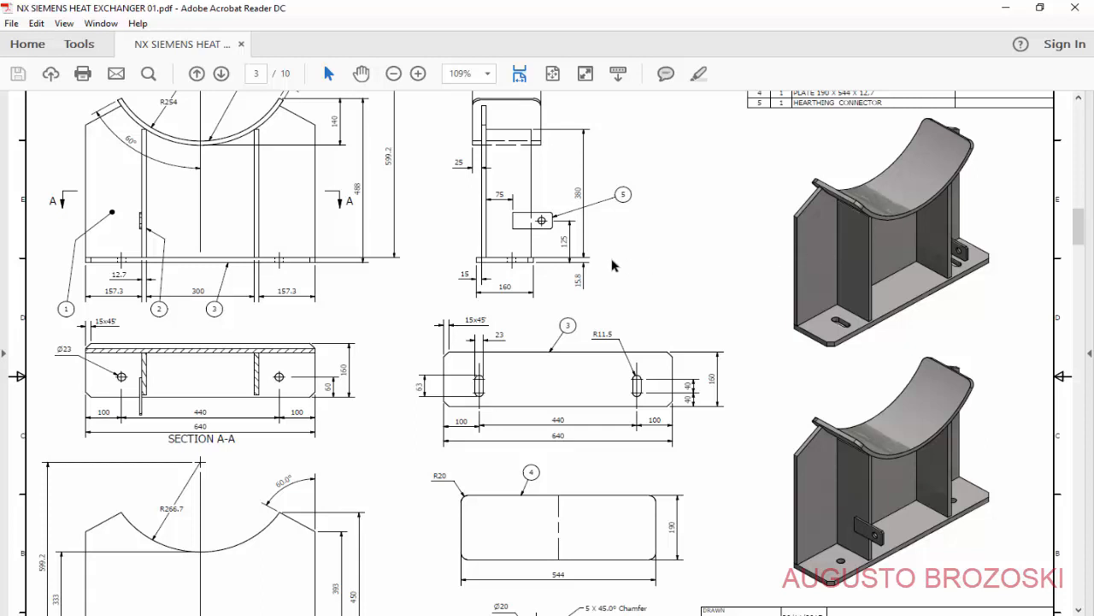
scroll(849, 504, "down", 4)
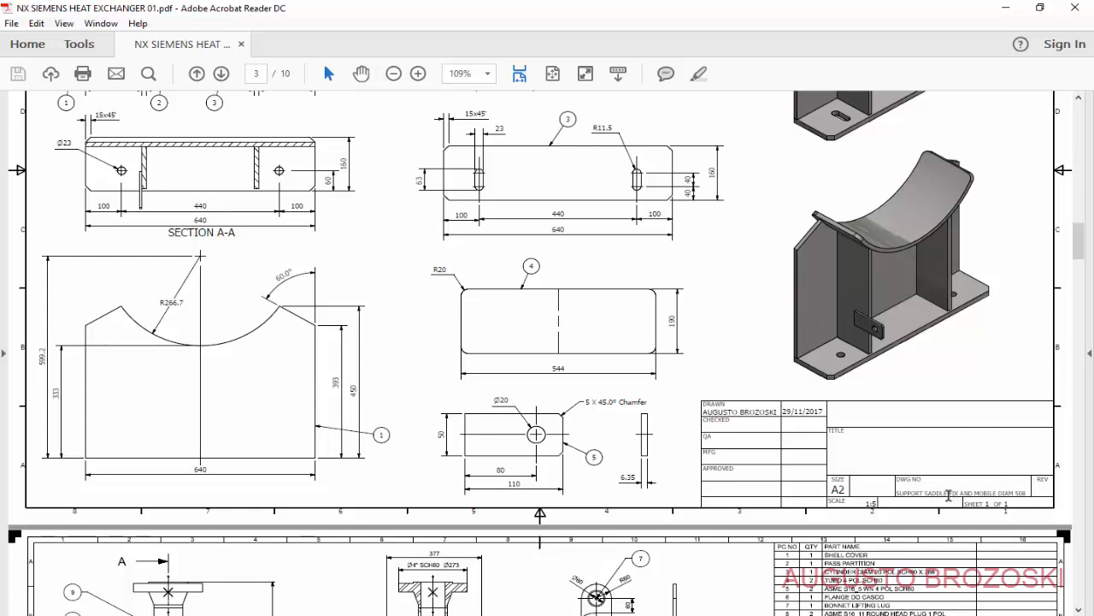
left_click(1004, 8)
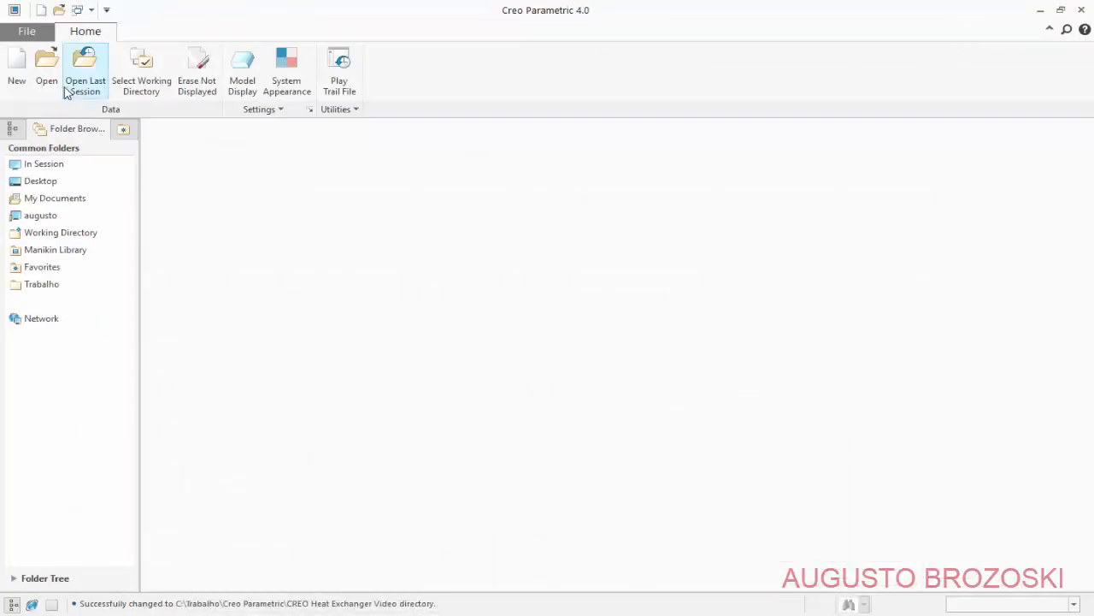
- Create a design assembly named SUPPORT_SADDLE_FIX from the mmns_asm_design template instead of the default one
left_click(12, 69)
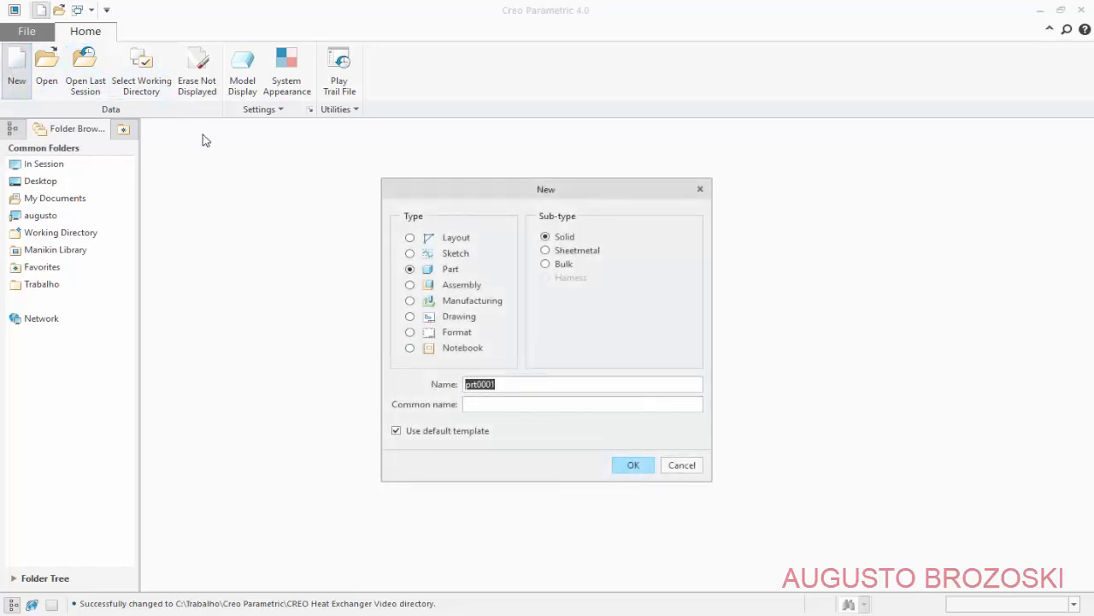
left_click(410, 288)
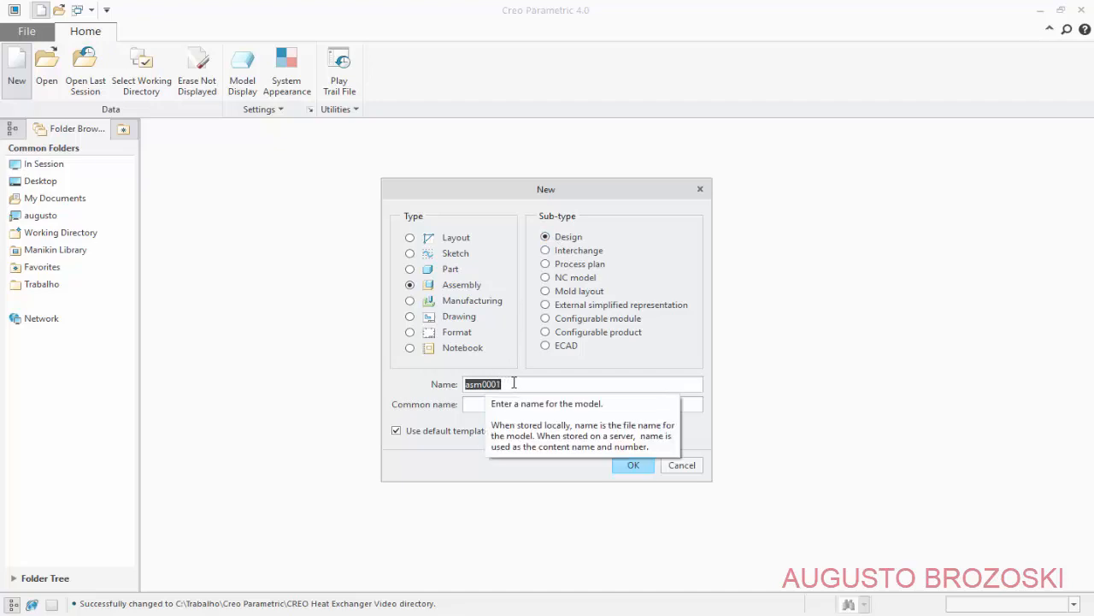
type("SUPPORT_SADDLE_FIX")
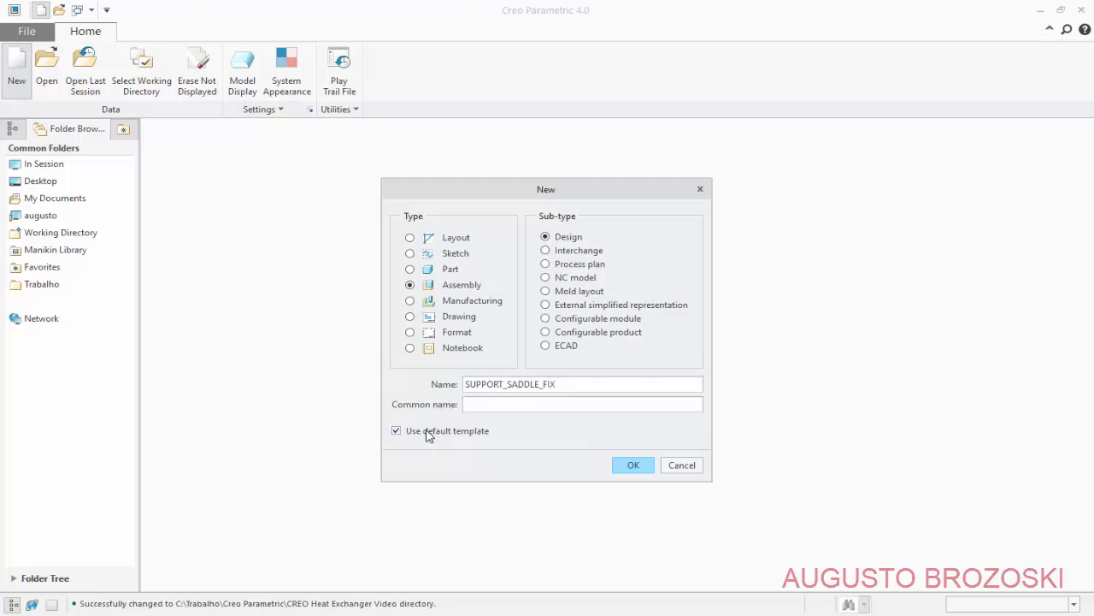
left_click(637, 472)
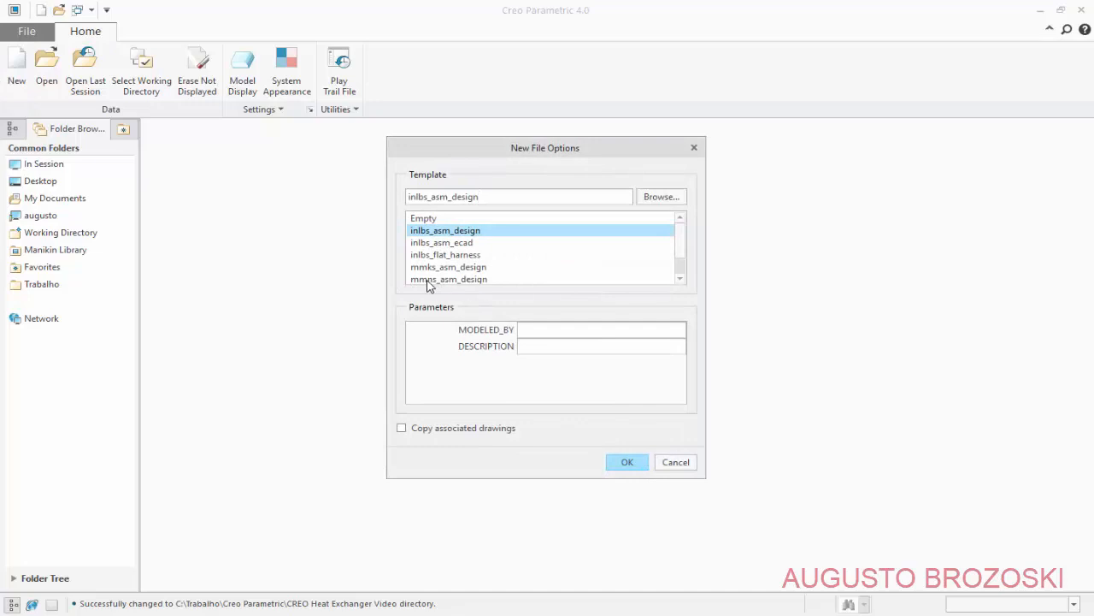
left_click(480, 283)
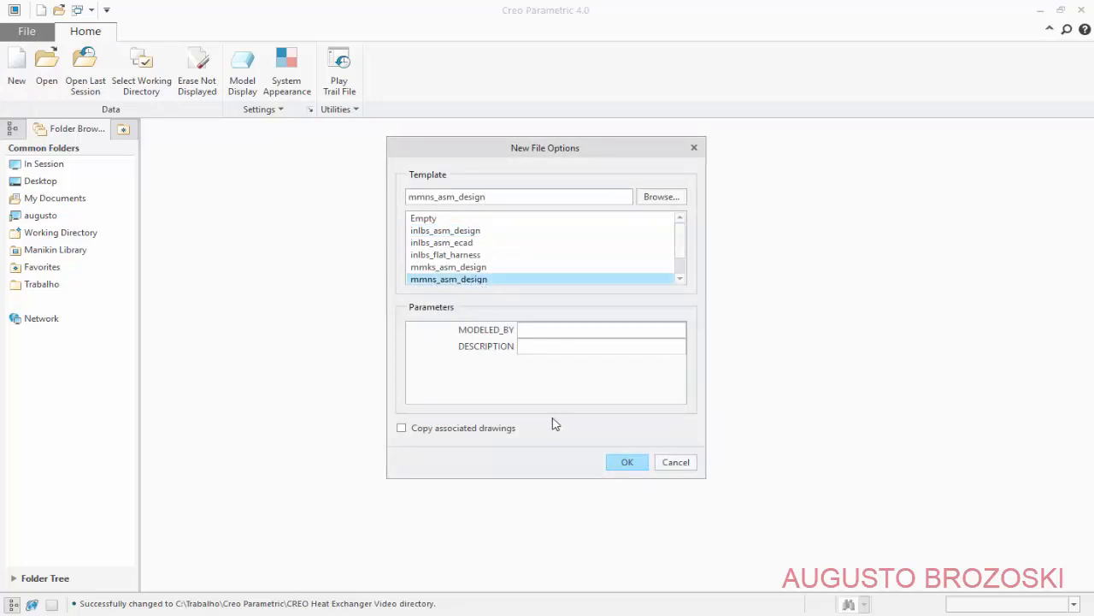
left_click(626, 462)
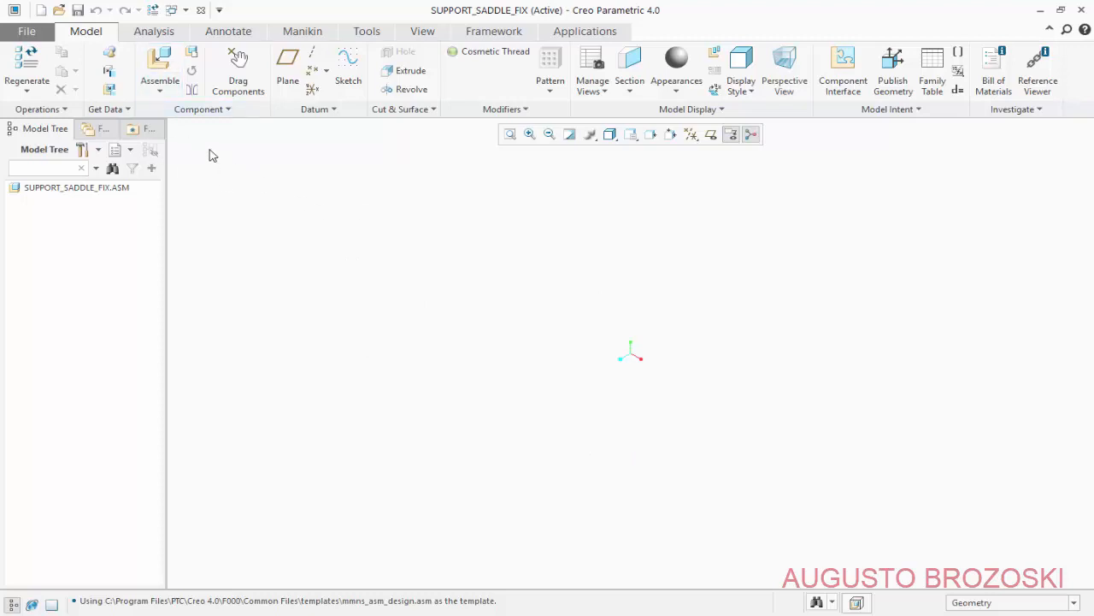
- Bring plate_160x640x15_8.prt into the assembly as the first component, browsing the part files as thumbnails
left_click(165, 67)
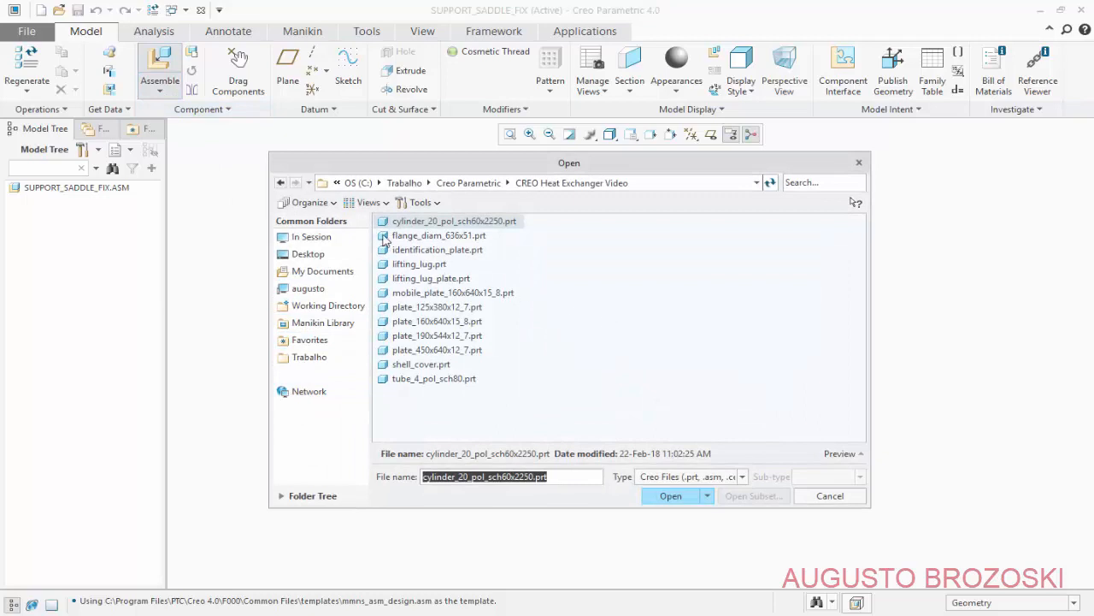
left_click(370, 205)
left_click(387, 232)
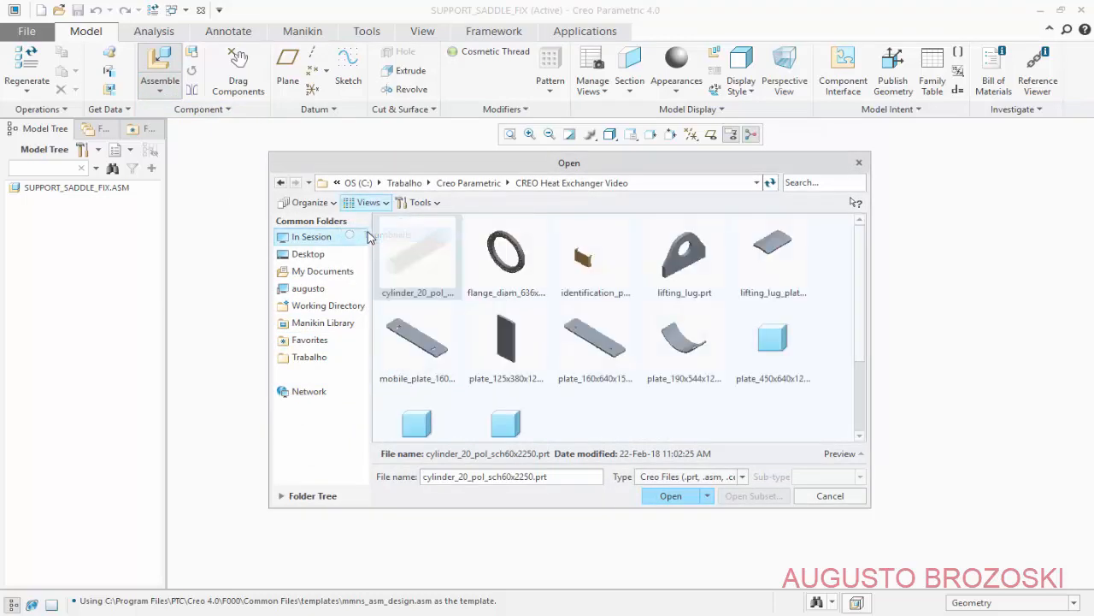
left_click(596, 342)
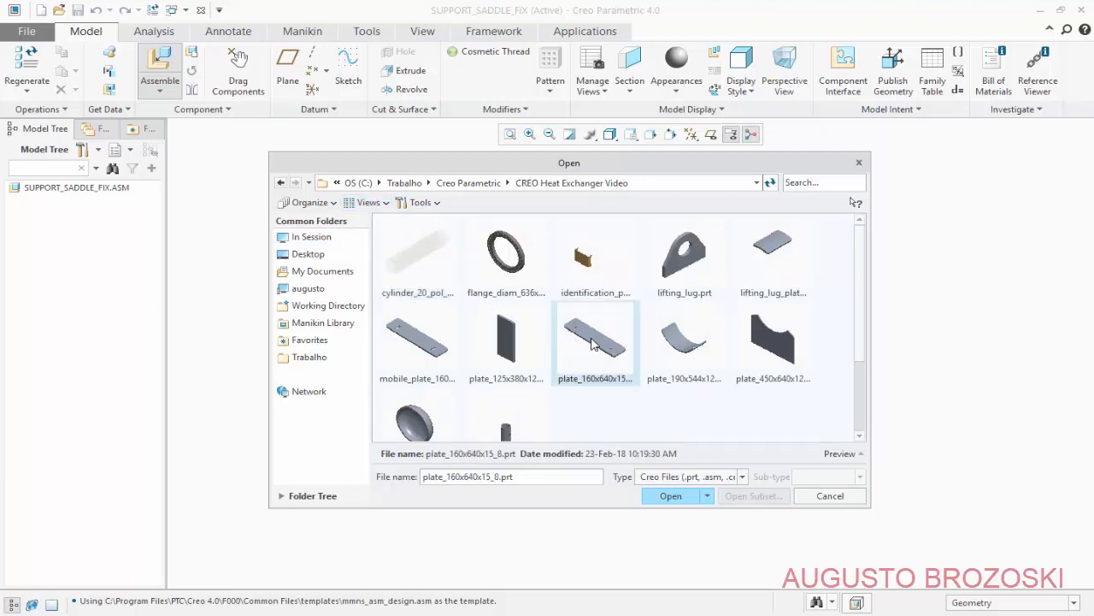
left_click(669, 495)
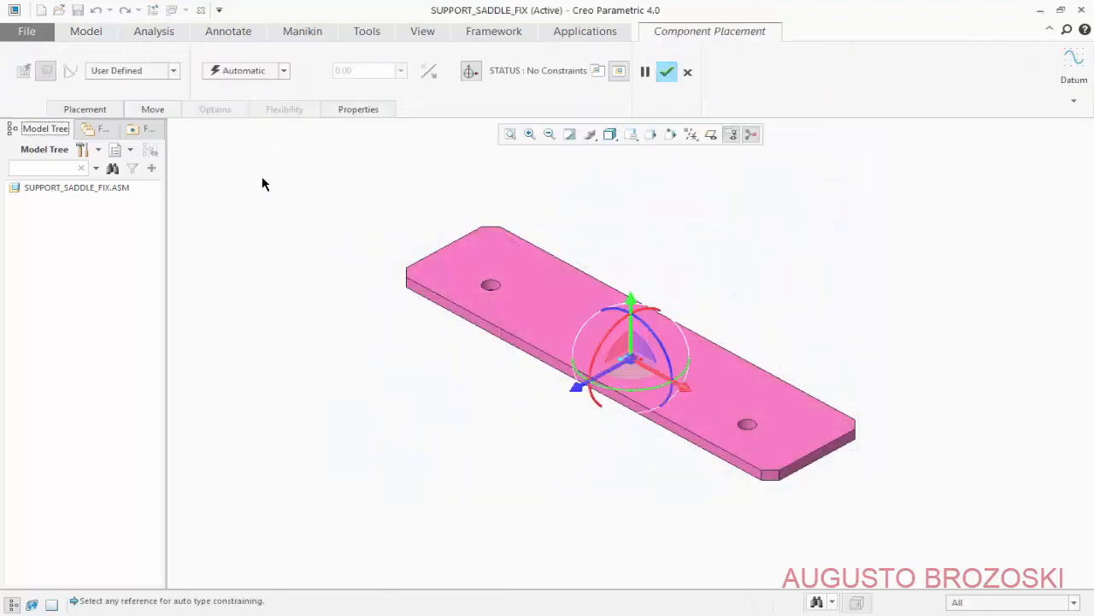
- Constrain the base plate with the Default placement type and accept the placement
left_click(283, 72)
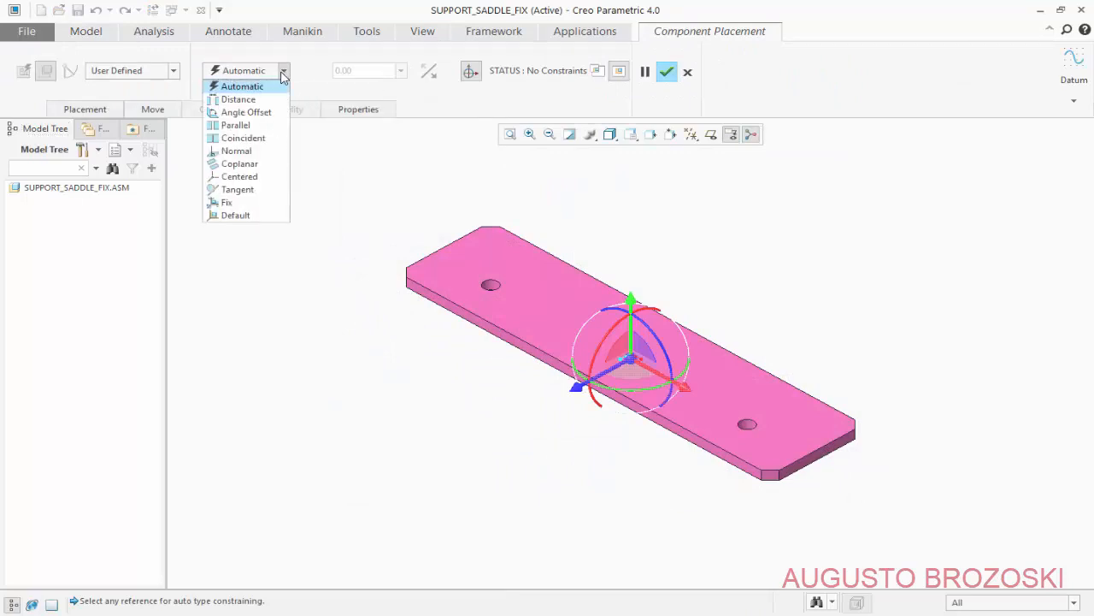
left_click(244, 215)
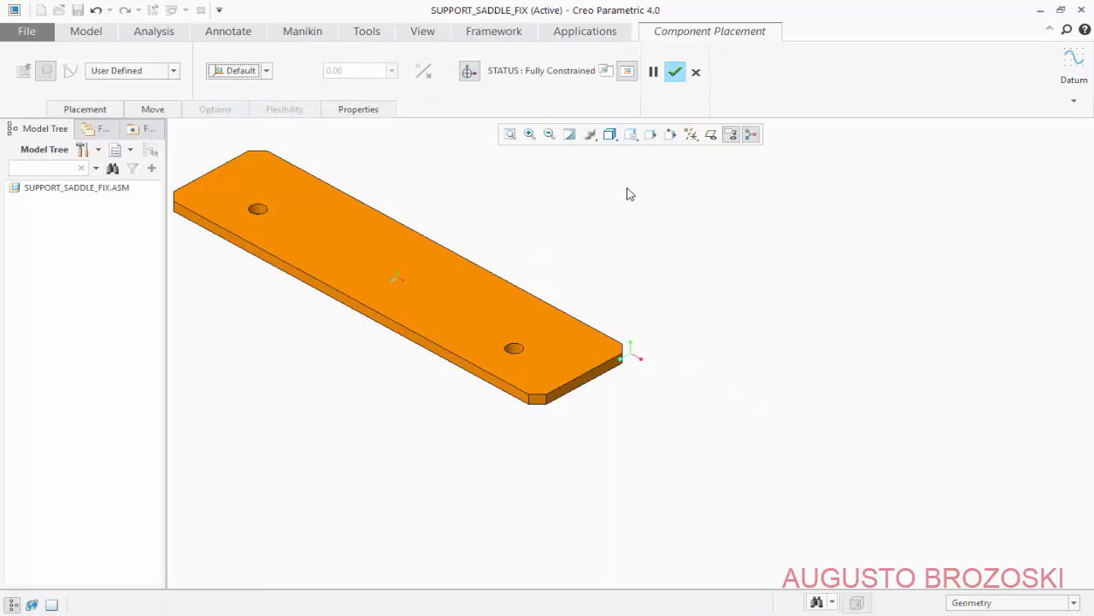
mouse_move(552, 77)
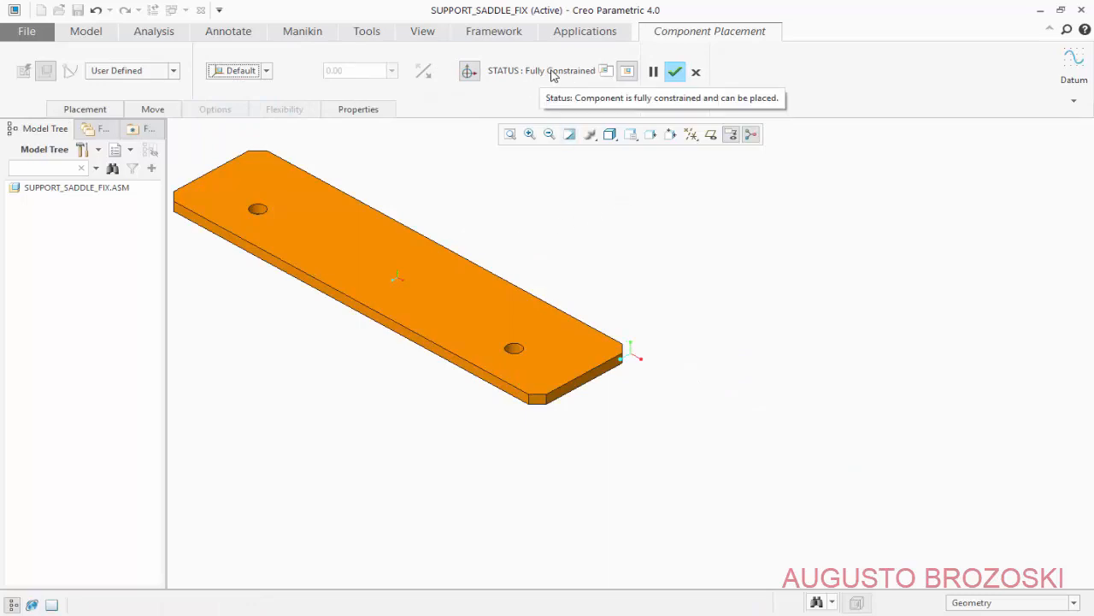
left_click(675, 72)
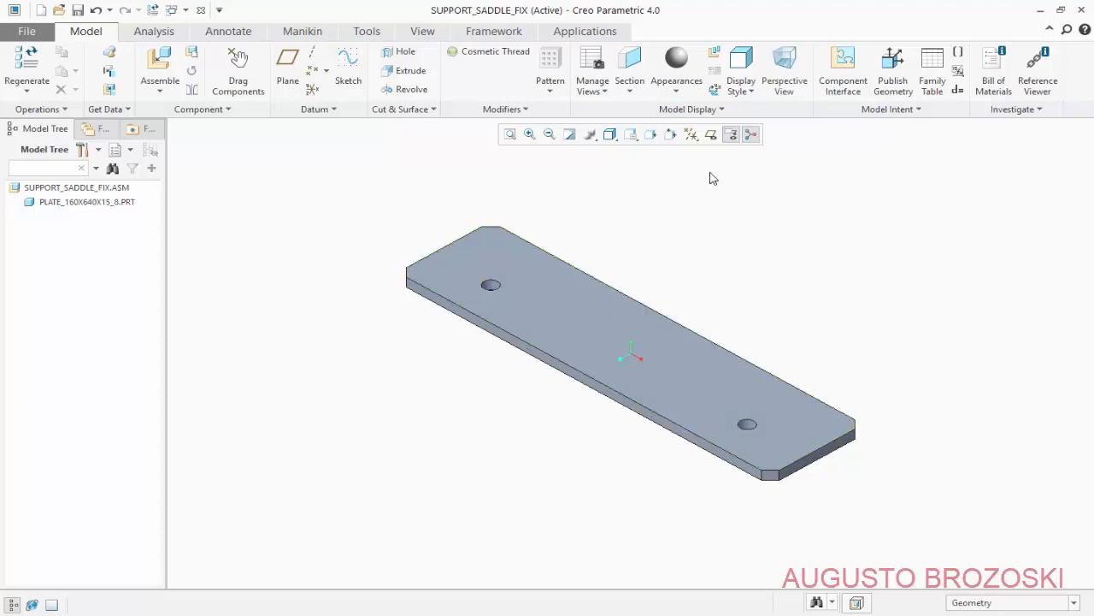
- Show the datum planes and save the SUPPORT_SADDLE_FIX assembly in the CREO Heat Exchanger Video folder
left_click(710, 135)
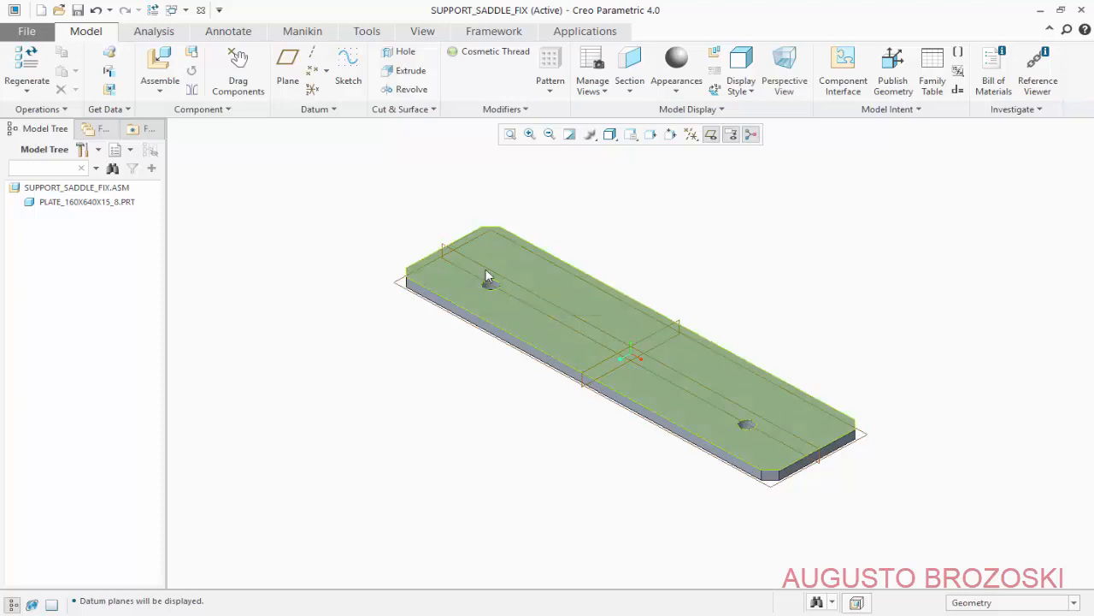
left_click(77, 10)
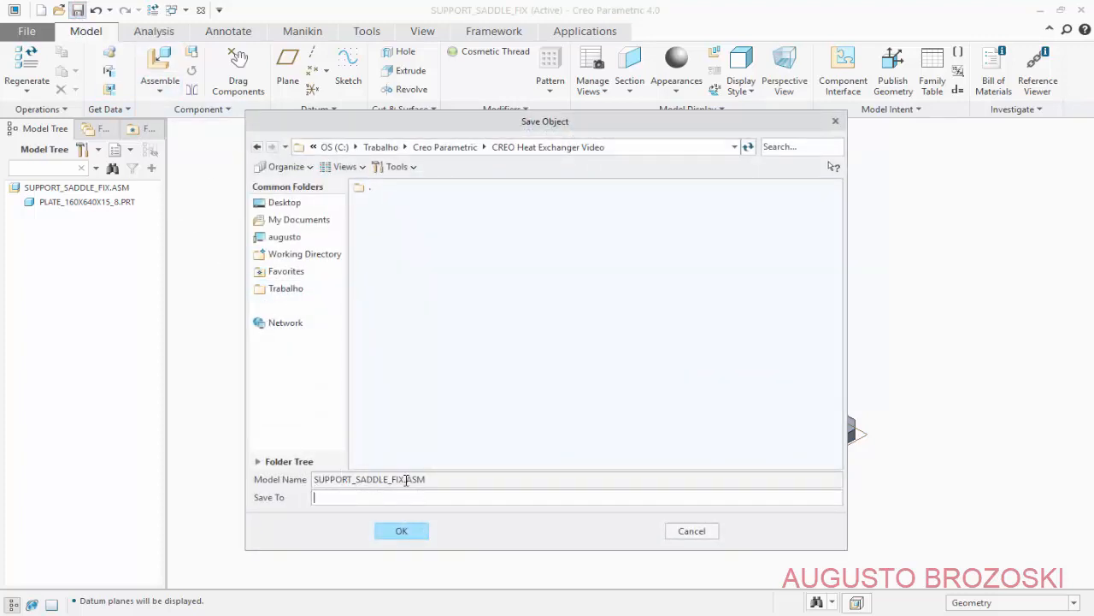
left_click(403, 532)
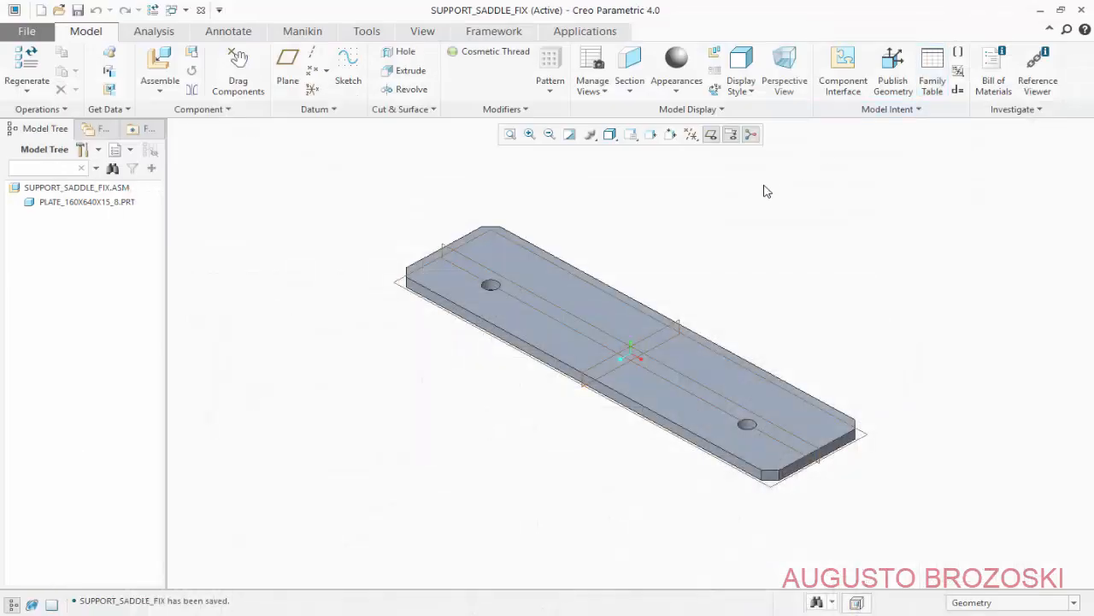
- Bring plate_450x640x12_7.prt into the assembly for placement on the base plate
left_click(160, 70)
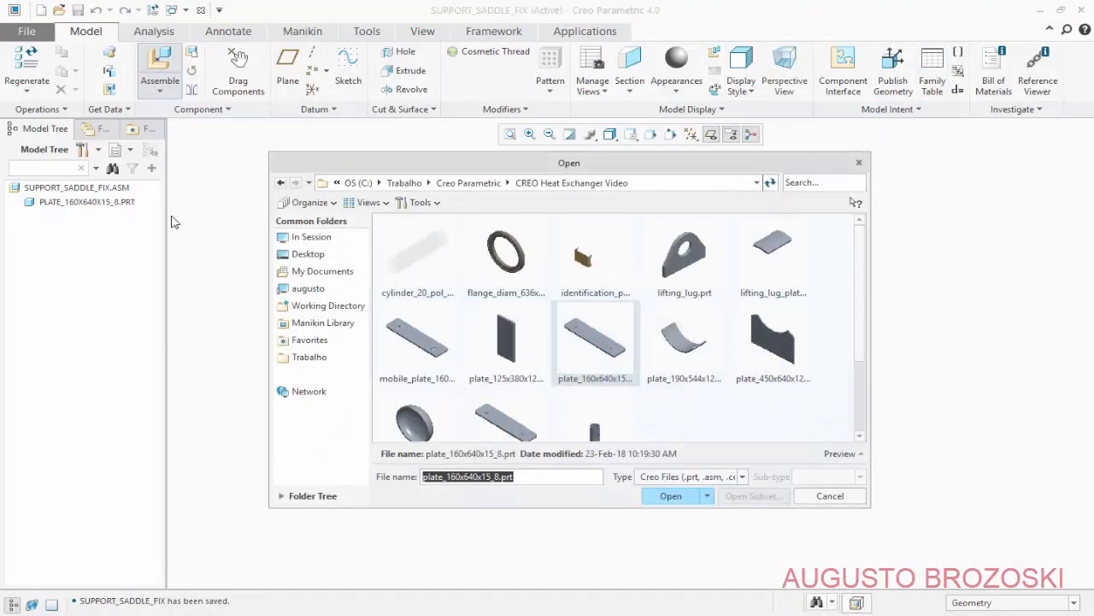
left_click(777, 353)
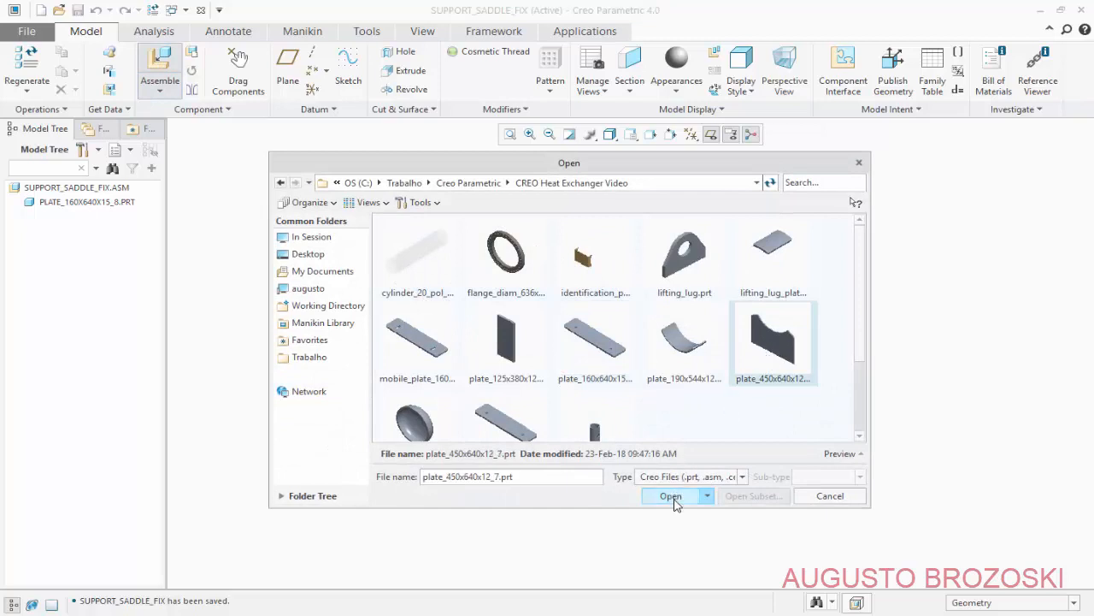
left_click(671, 495)
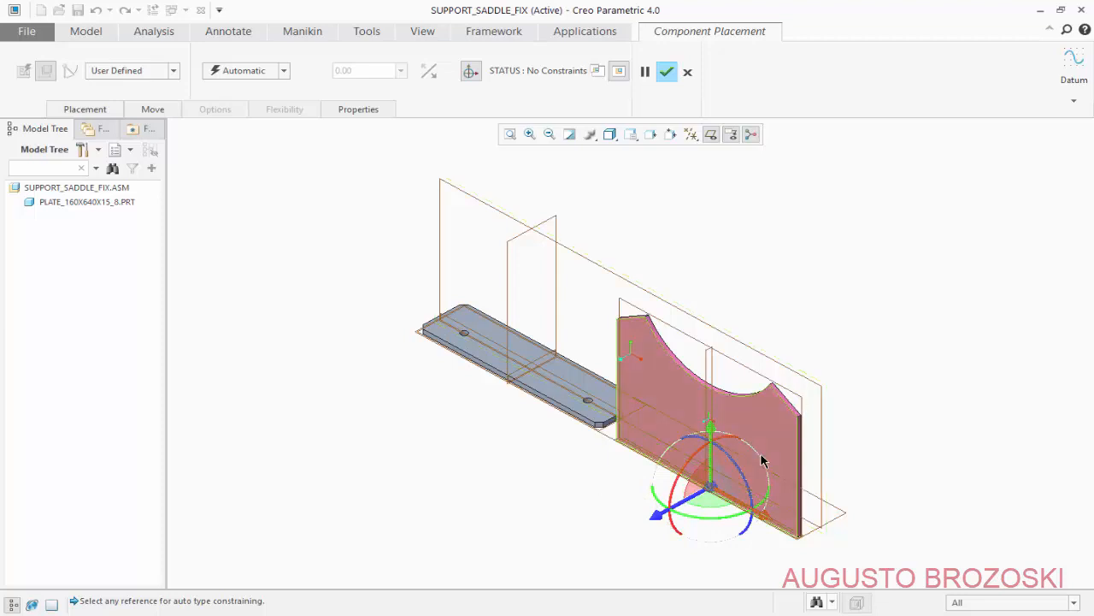
scroll(761, 457, "down", 1)
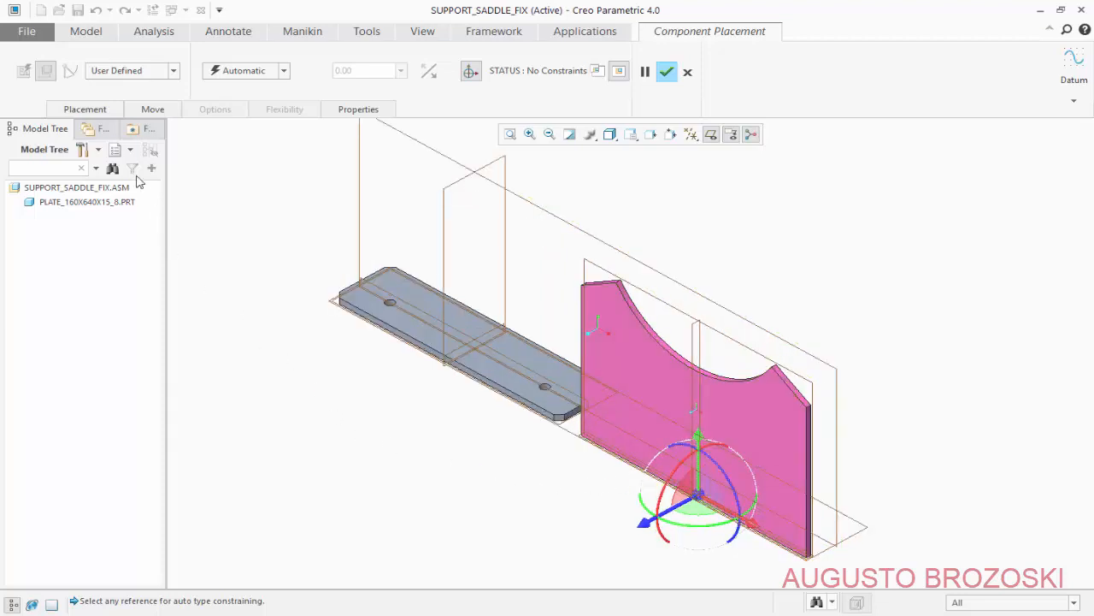
- Make the bottom face of the 450x640 saddle plate coincident with the top face of the base plate
left_click(89, 111)
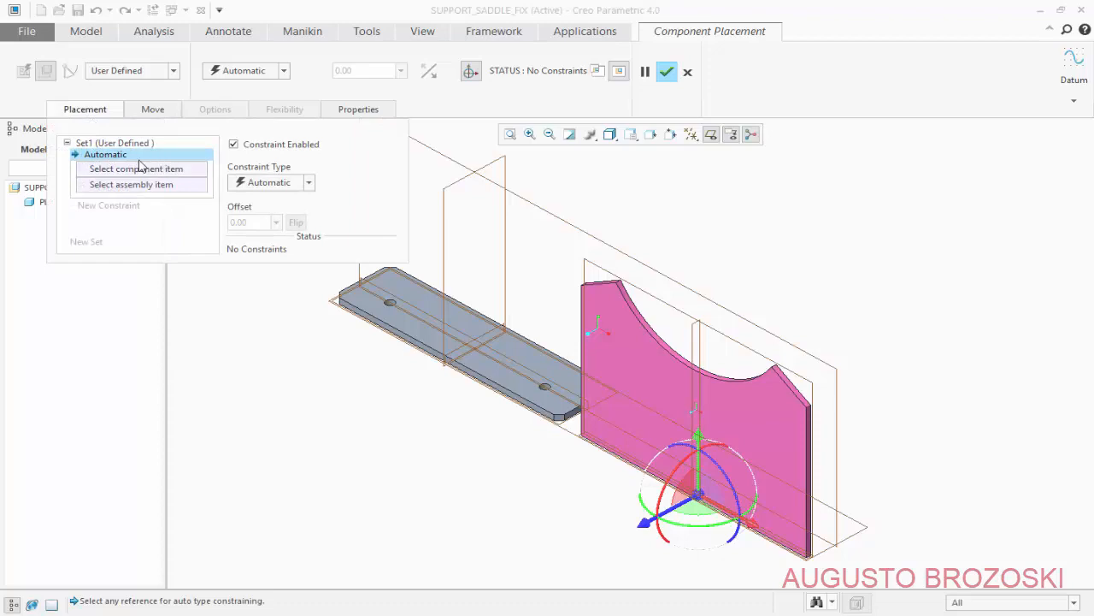
middle_click_drag(643, 491, 554, 372)
scroll(550, 367, "up", 5)
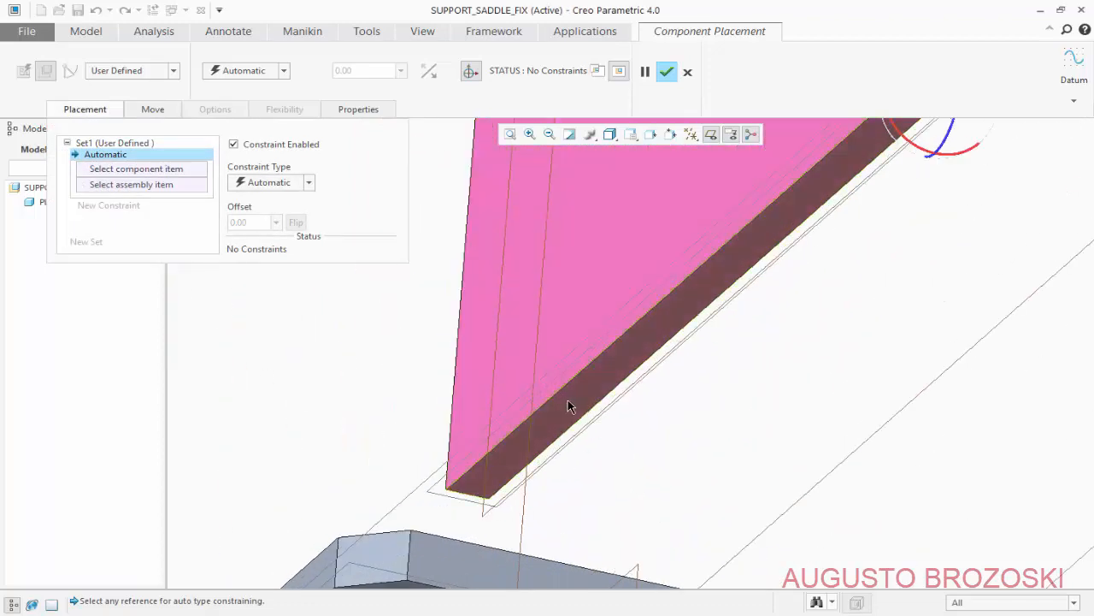
left_click(567, 400)
scroll(478, 421, "down", 3)
scroll(479, 420, "down", 4)
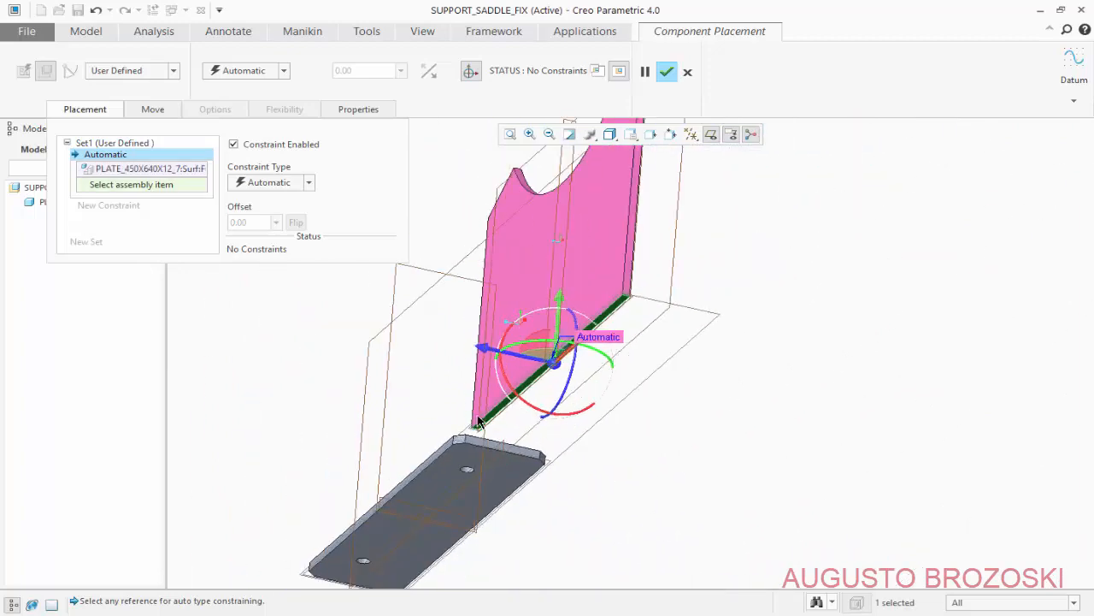
middle_click_drag(470, 394, 398, 374)
scroll(399, 374, "up", 5)
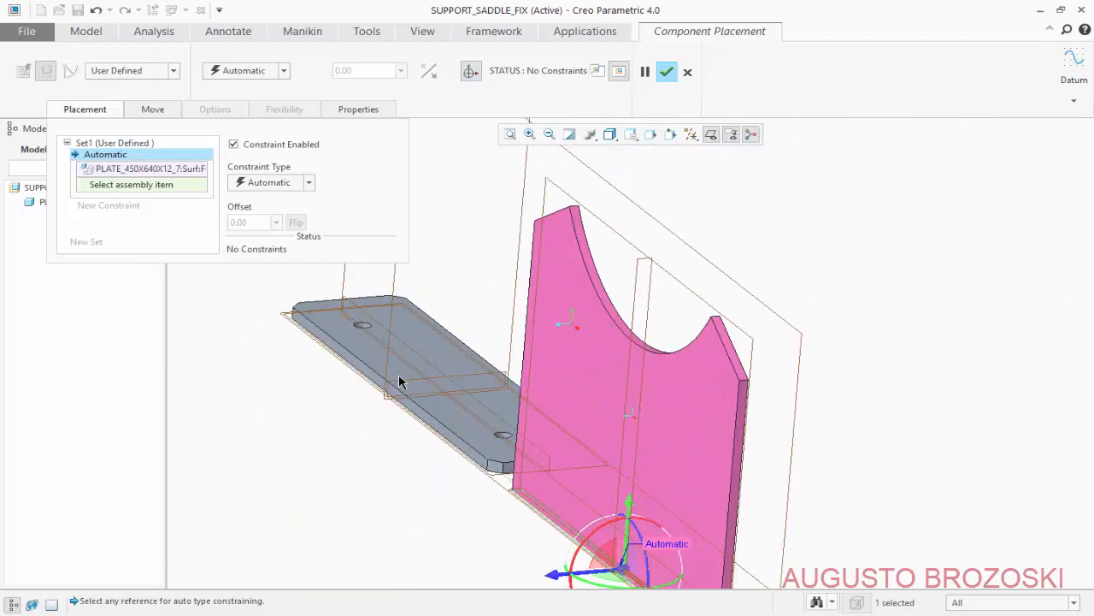
left_click(363, 351)
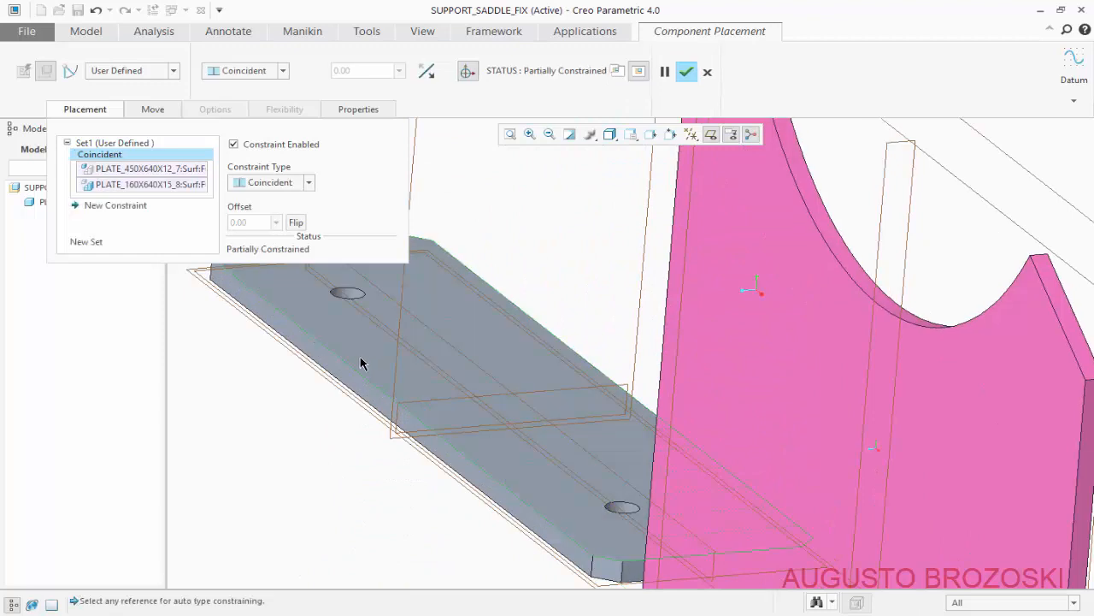
- Center the saddle plate by constraining its RIGHT datum plane to ASM_RIGHT with the Coincident type
scroll(447, 407, "down", 4)
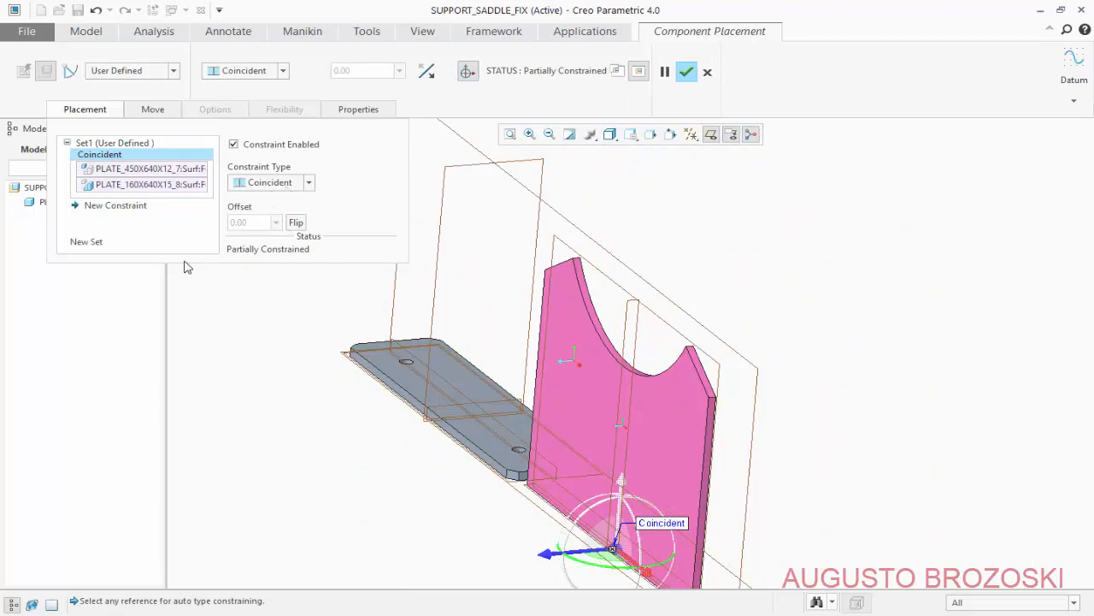
left_click(624, 318)
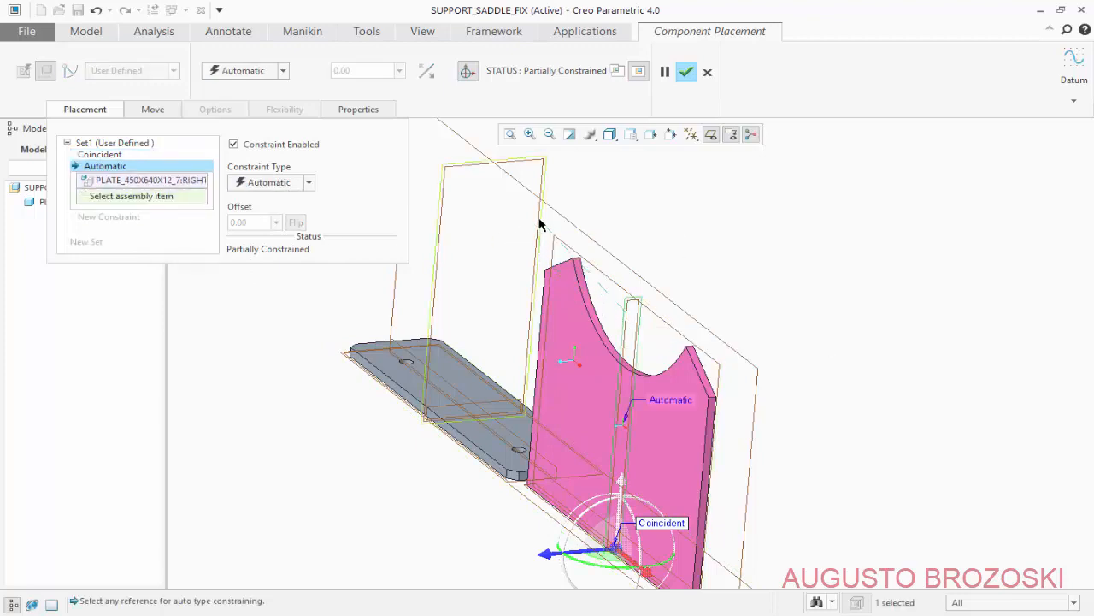
left_click(505, 244)
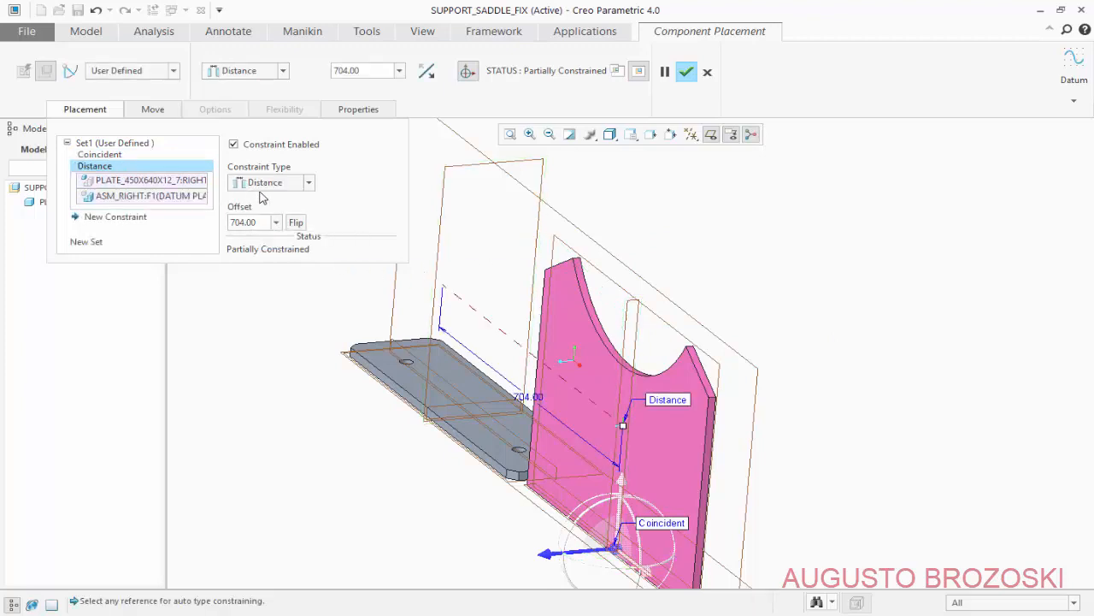
left_click(309, 182)
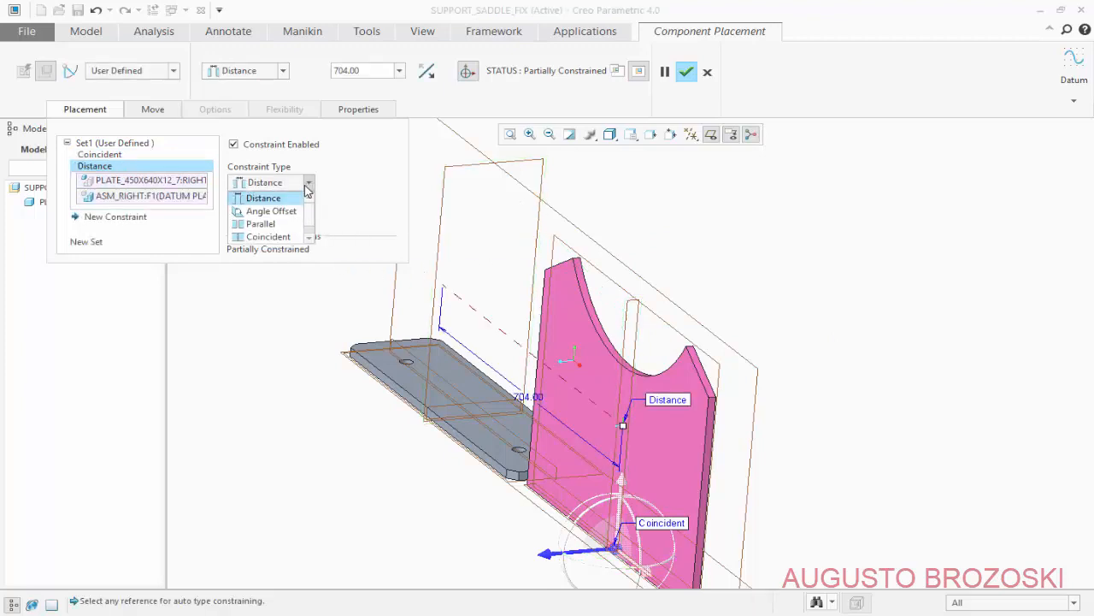
left_click(268, 237)
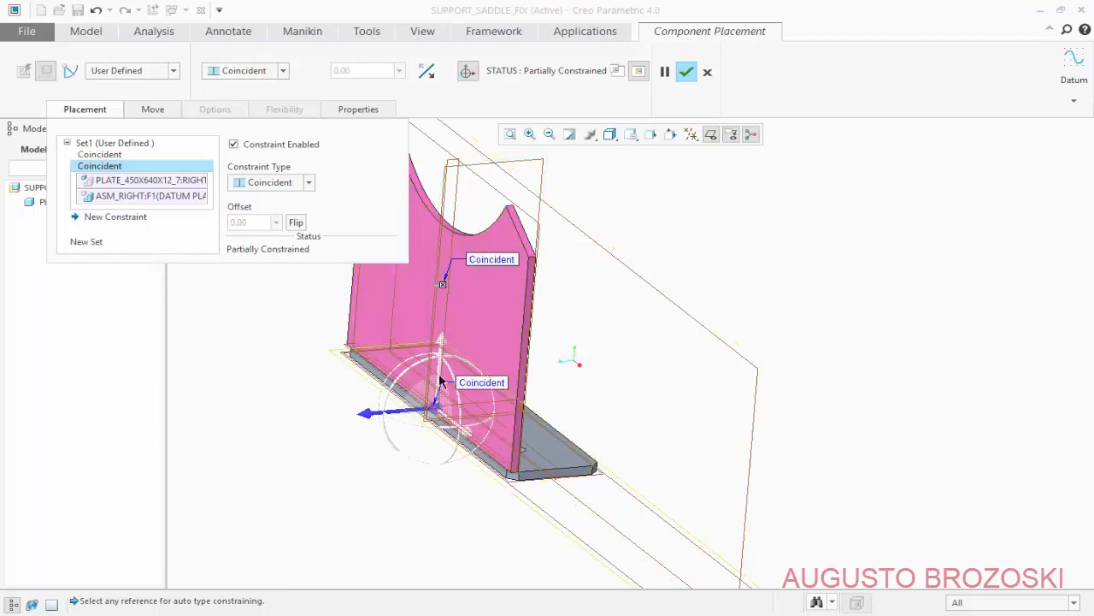
- Constrain the saddle plate's large rear face to the base plate's long side face as Distance, pulling it inward by about 40.70
middle_click_drag(567, 393, 594, 398)
scroll(590, 393, "down", 3)
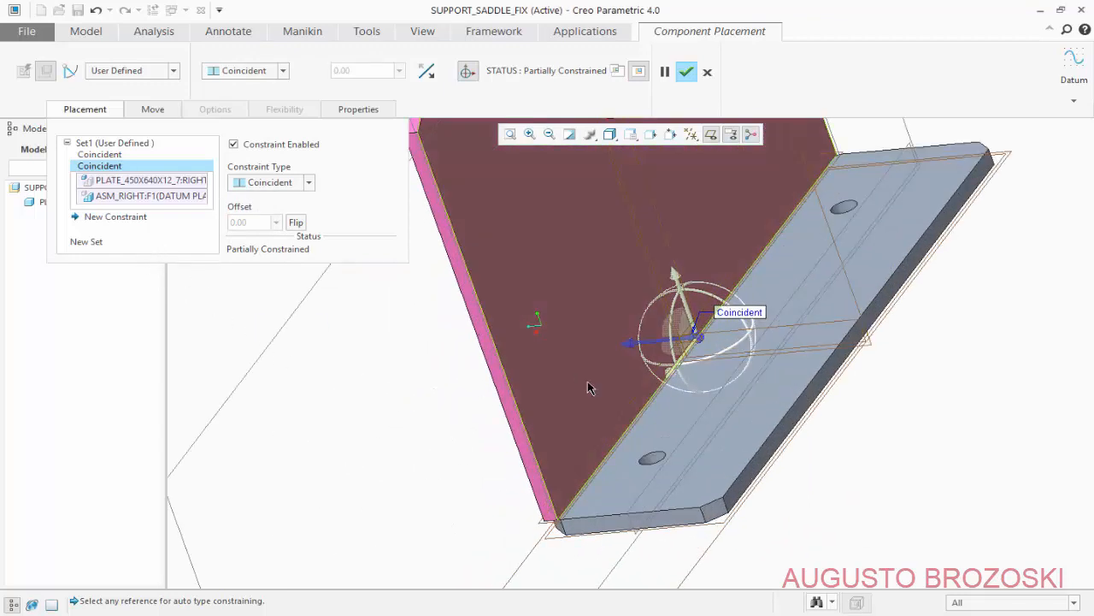
left_click(569, 371)
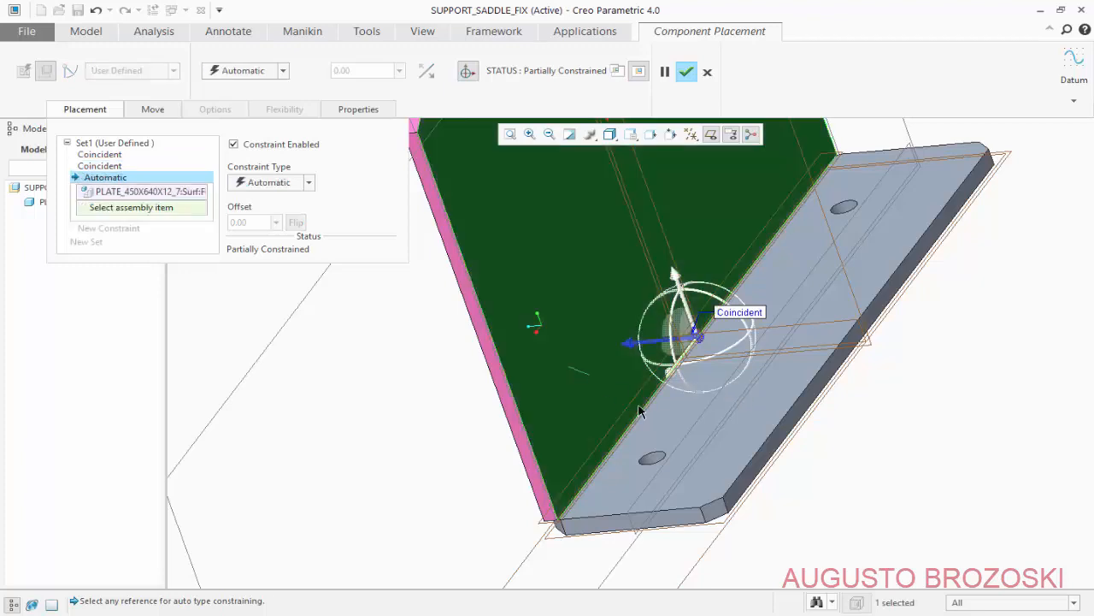
left_click(781, 443)
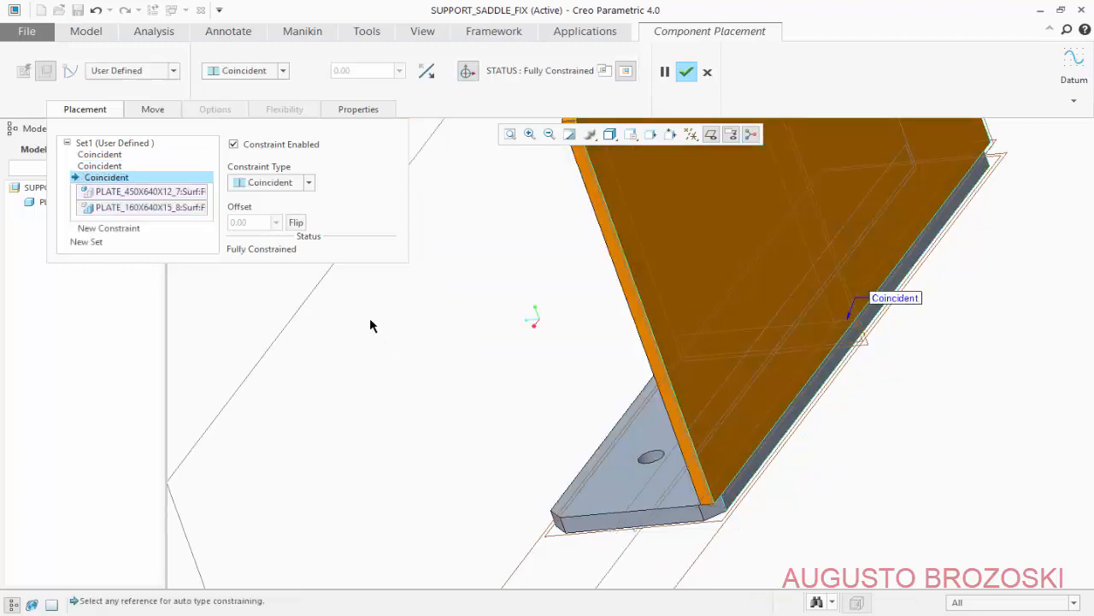
left_click(308, 183)
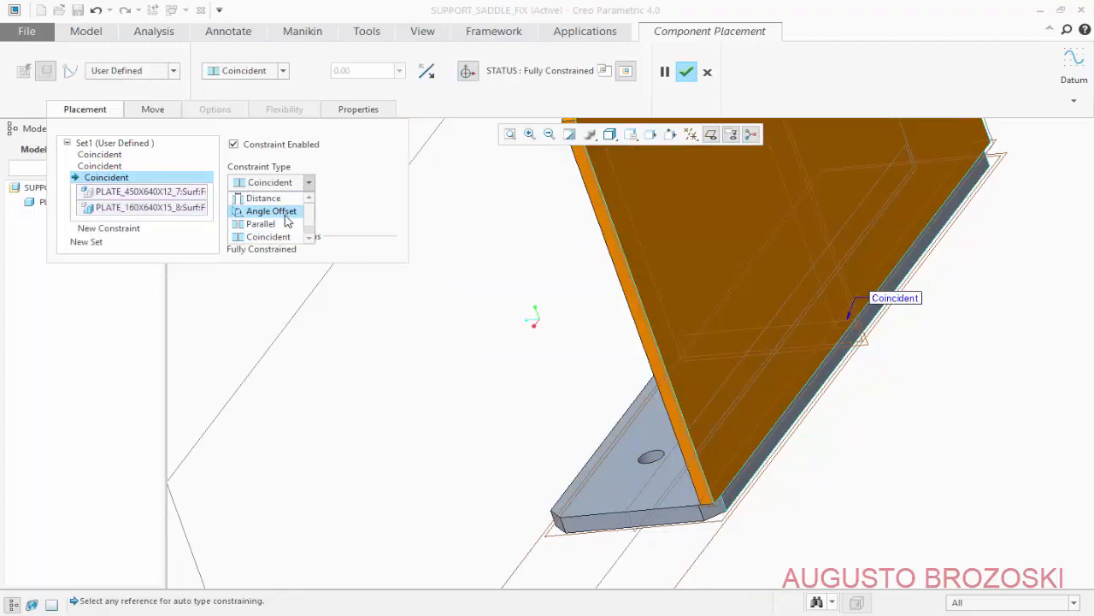
left_click(263, 198)
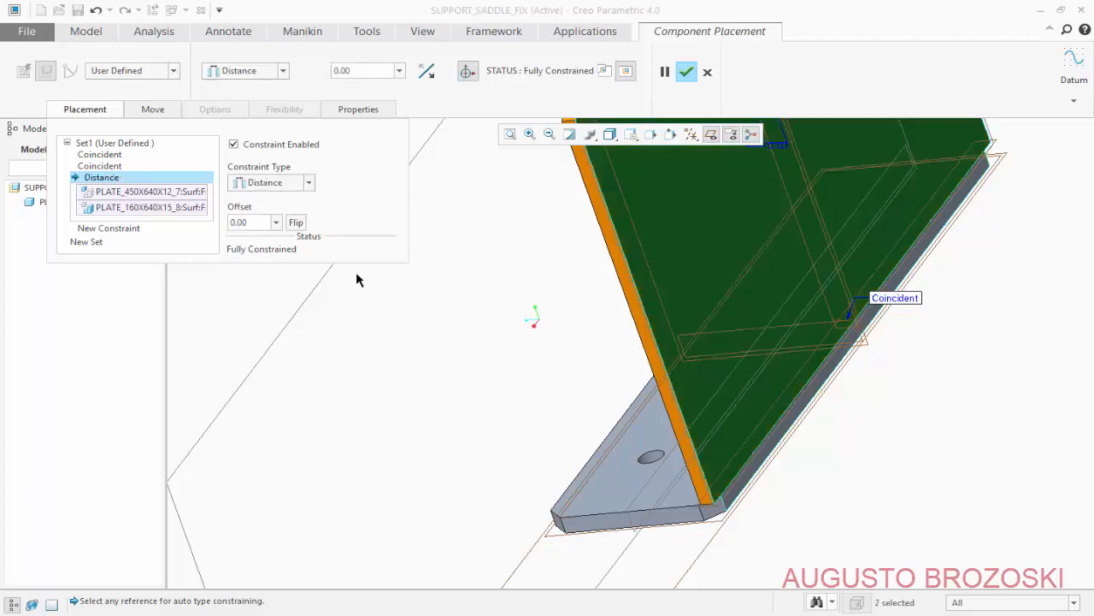
scroll(740, 359, "up", 3)
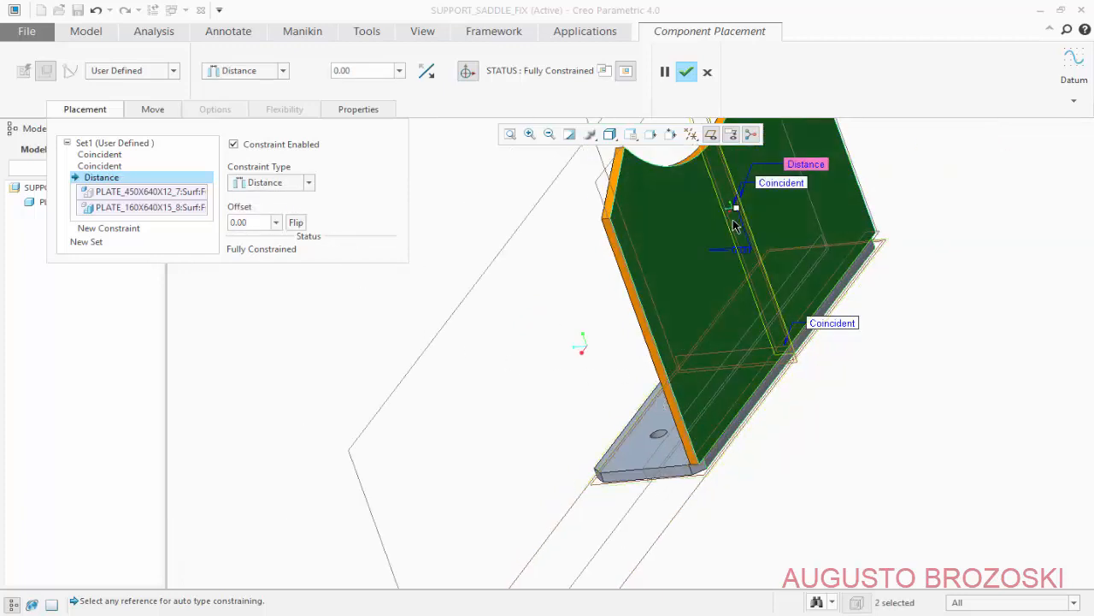
scroll(741, 203, "down", 5)
left_click_drag(737, 216, 692, 219)
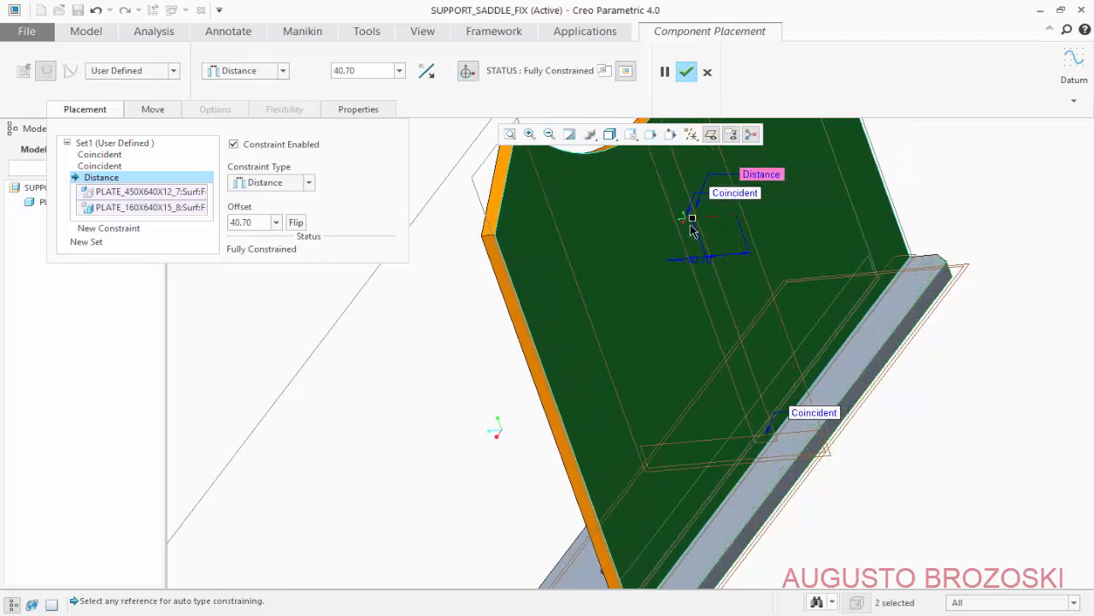
- Look up the saddle plate's edge offset in the heat exchanger PDF drawing and set the Distance constraint's offset to 15
double_click(256, 224)
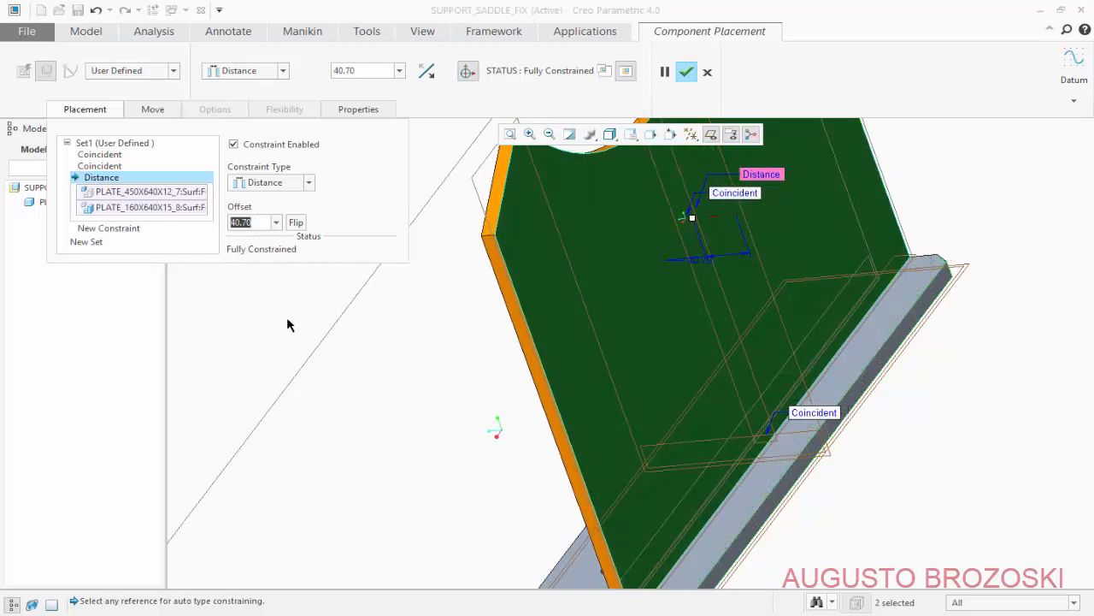
key("alt+Tab")
scroll(520, 402, "up", 5)
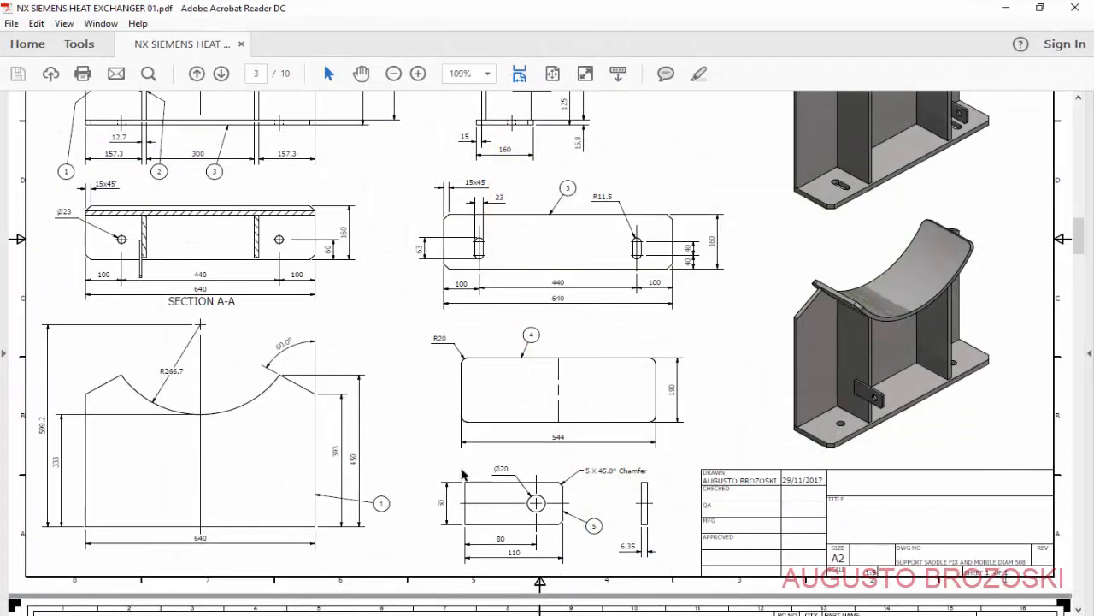
scroll(520, 402, "up", 1)
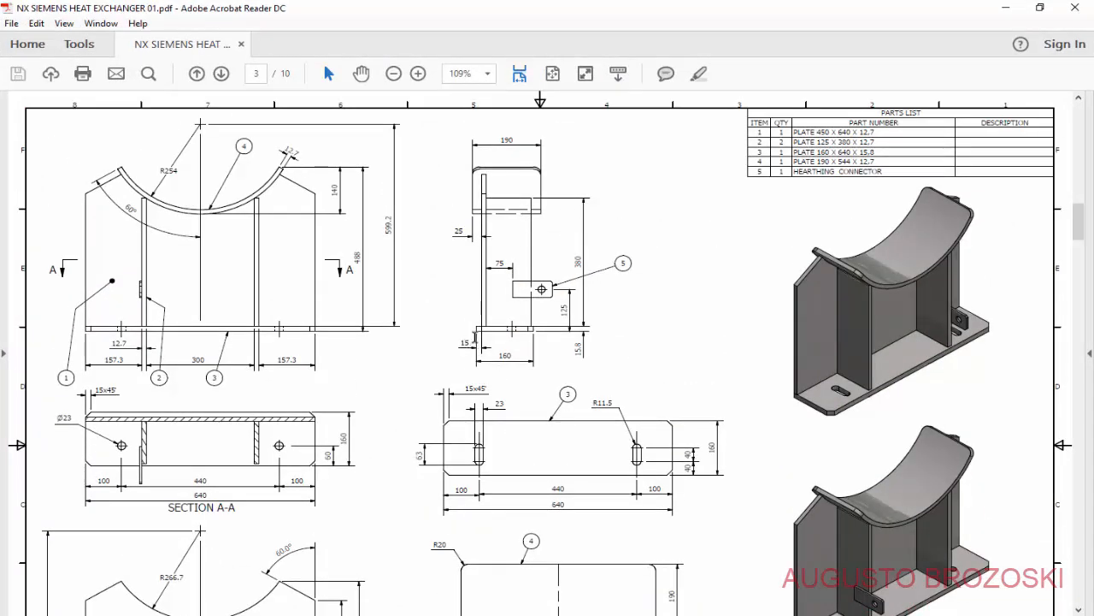
left_click(1005, 8)
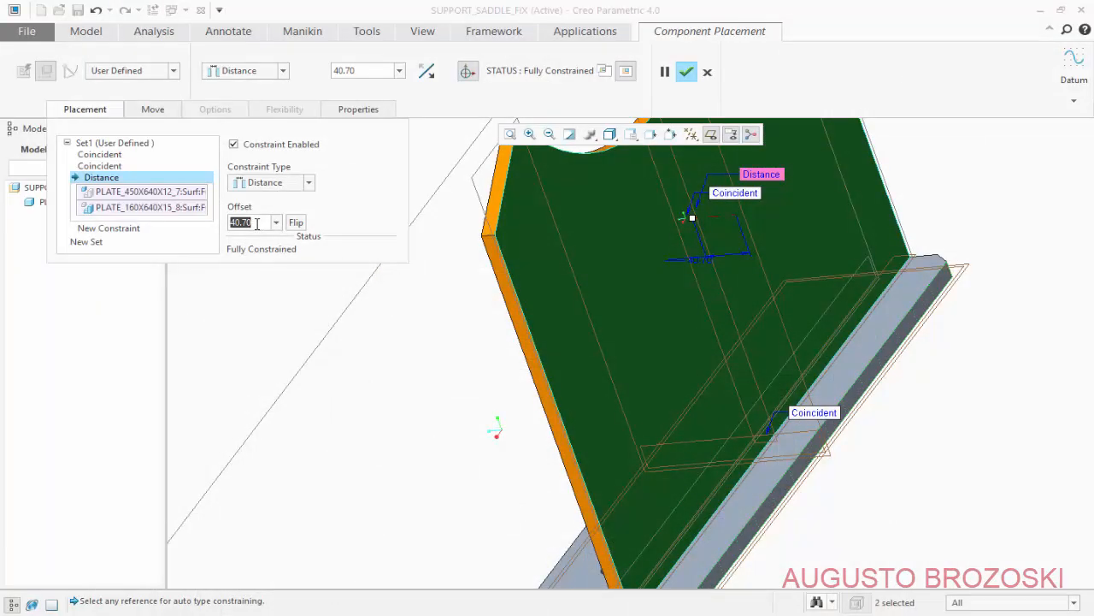
type("15")
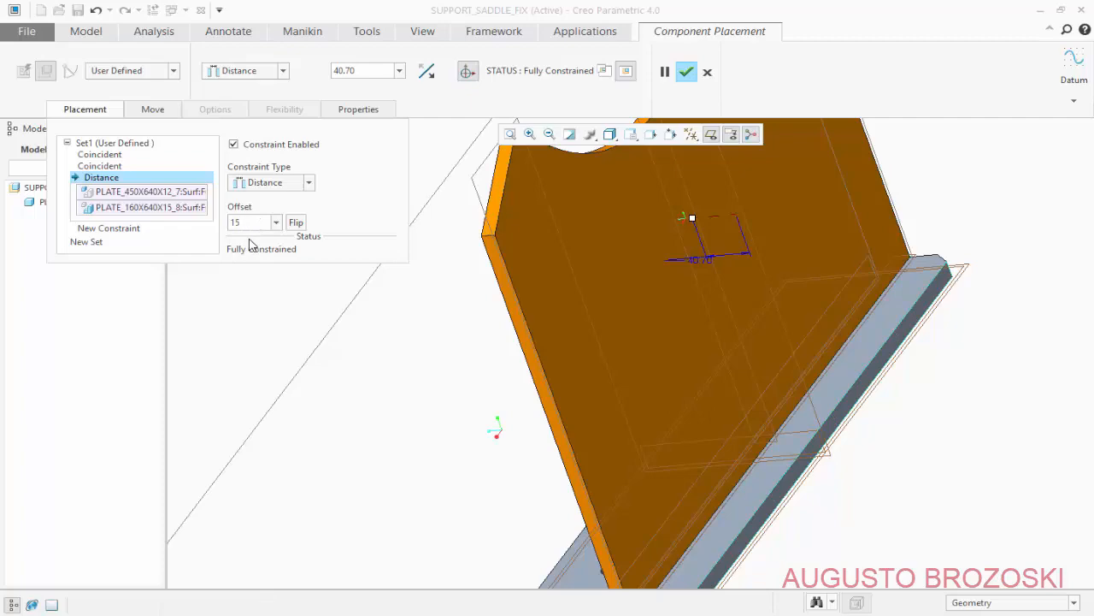
key("Return")
- Accept the saddle plate's placement and return the assembly to the standard orientation
scroll(572, 345, "down", 3)
middle_click_drag(572, 344, 590, 428)
scroll(596, 466, "up", 2)
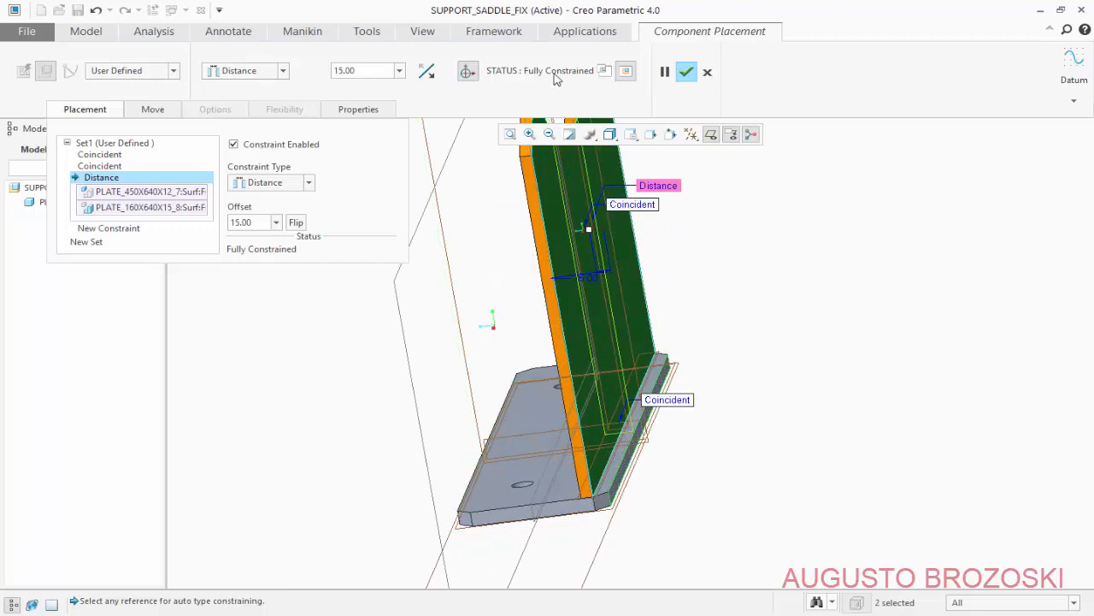
left_click(686, 73)
left_click(632, 134)
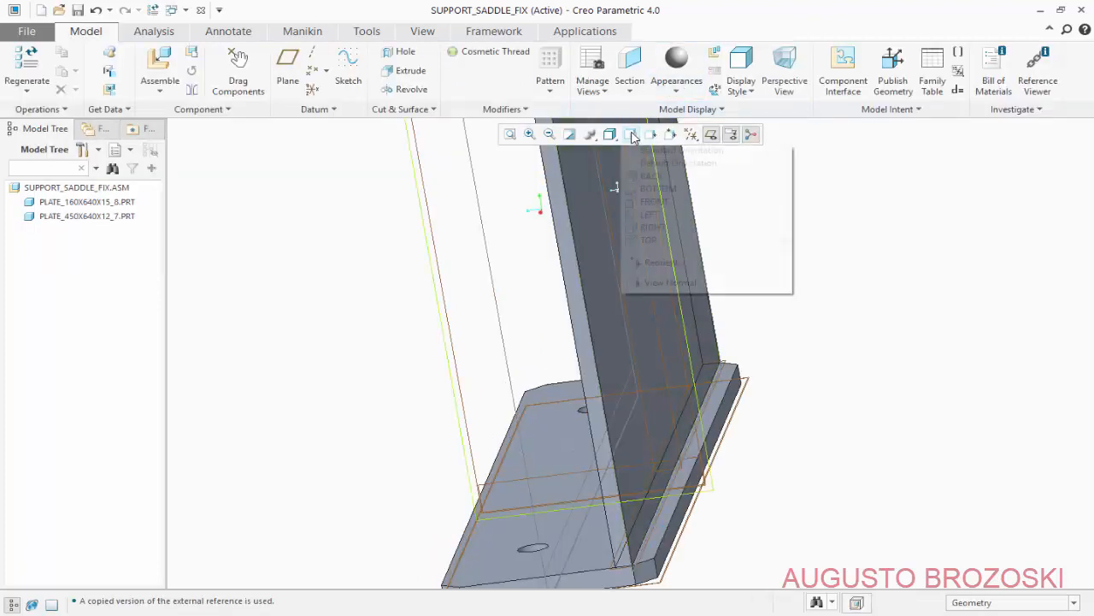
left_click(647, 150)
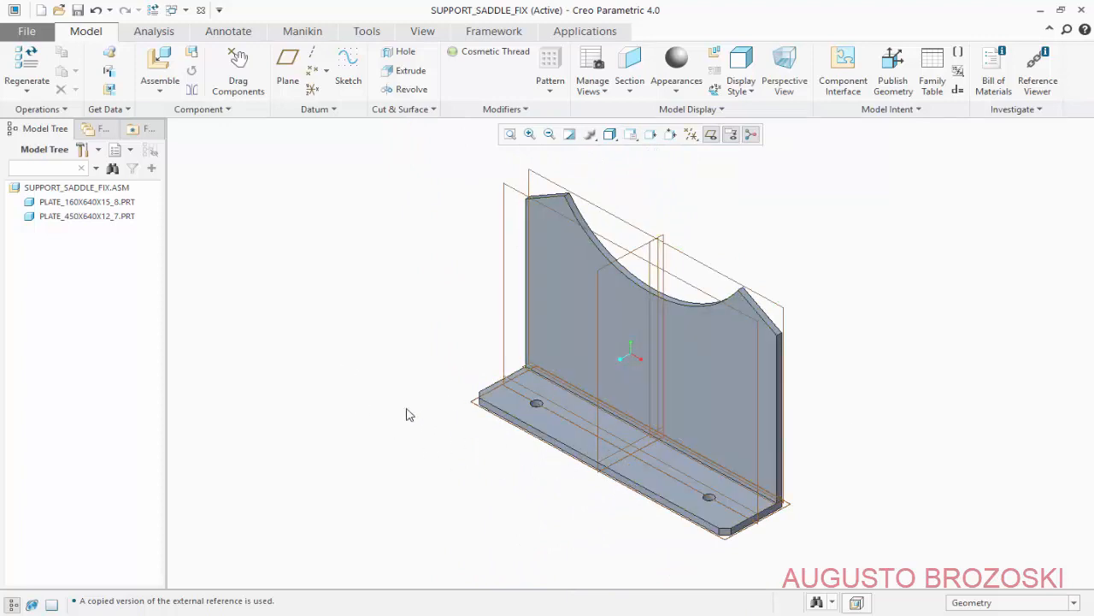
- Bring plate_125x380x12_7.prt into the assembly for placement on the base plate
left_click(159, 69)
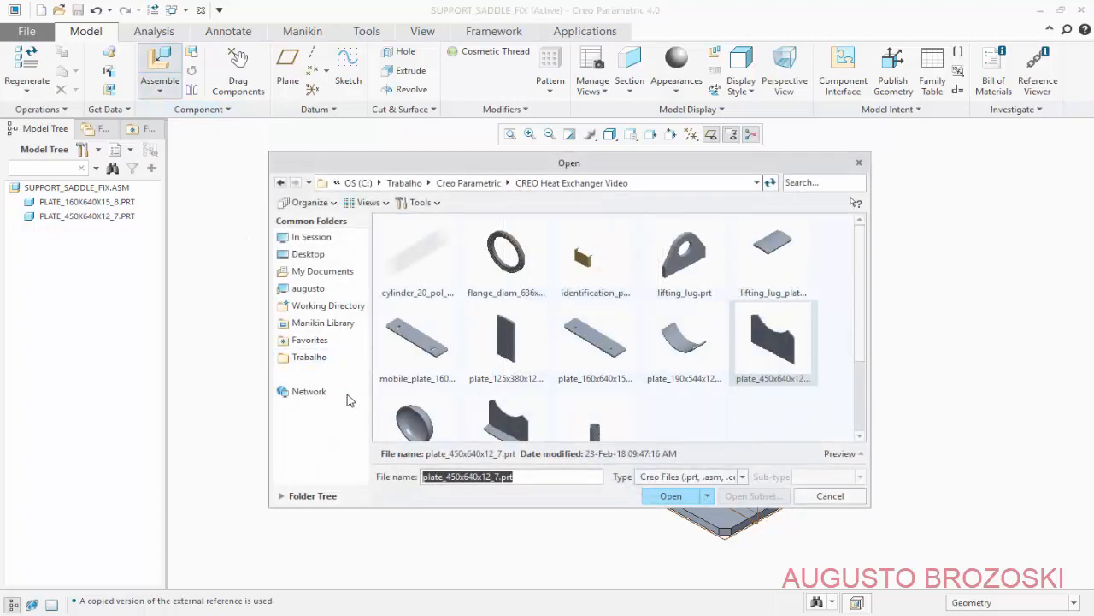
left_click(510, 342)
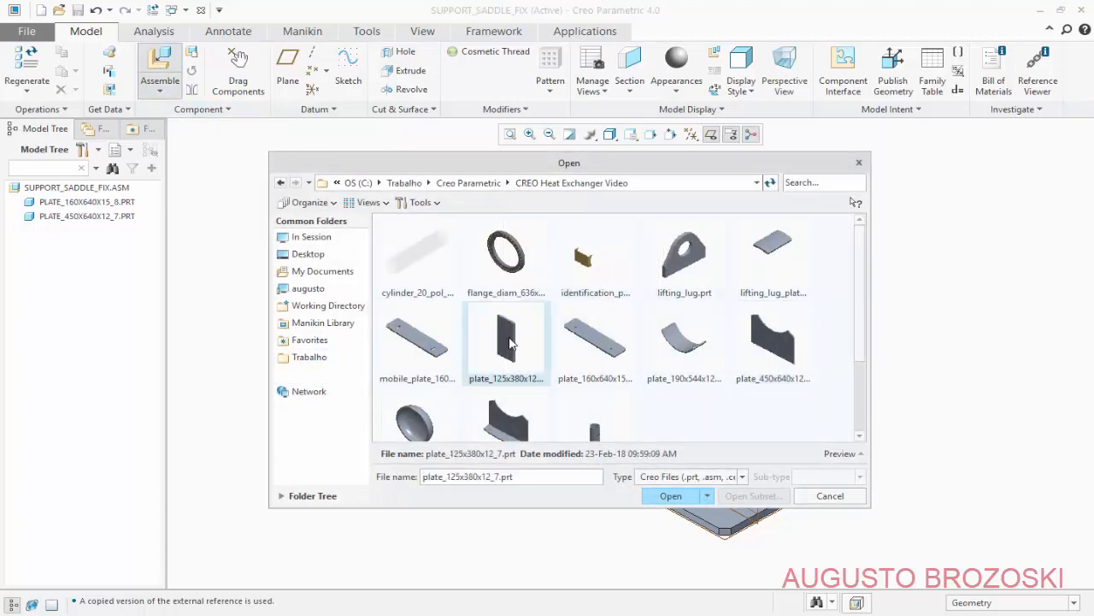
left_click(669, 496)
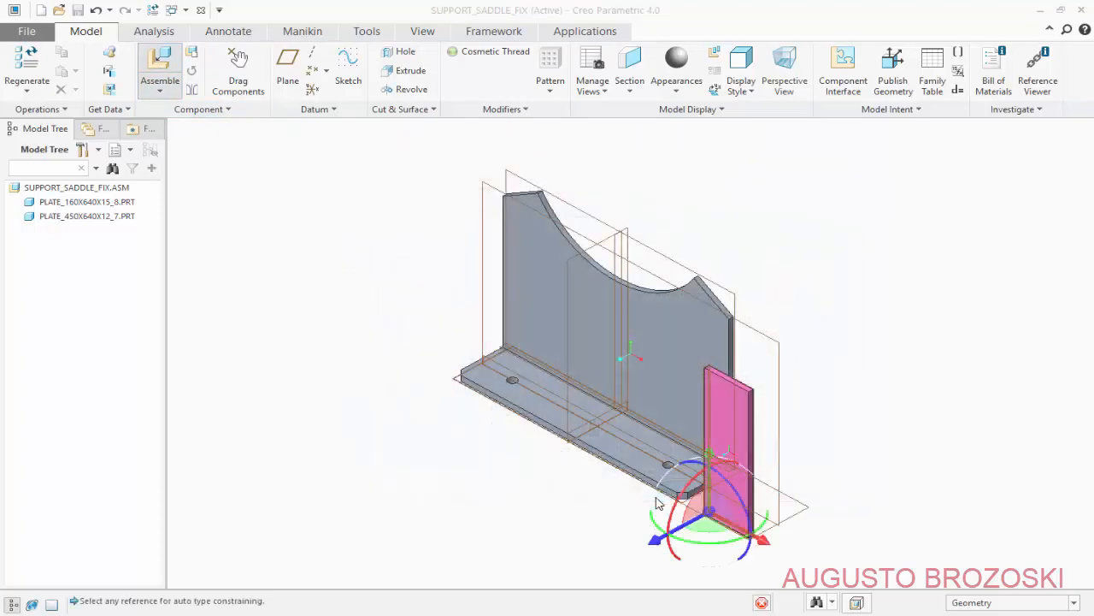
scroll(718, 554, "down", 3)
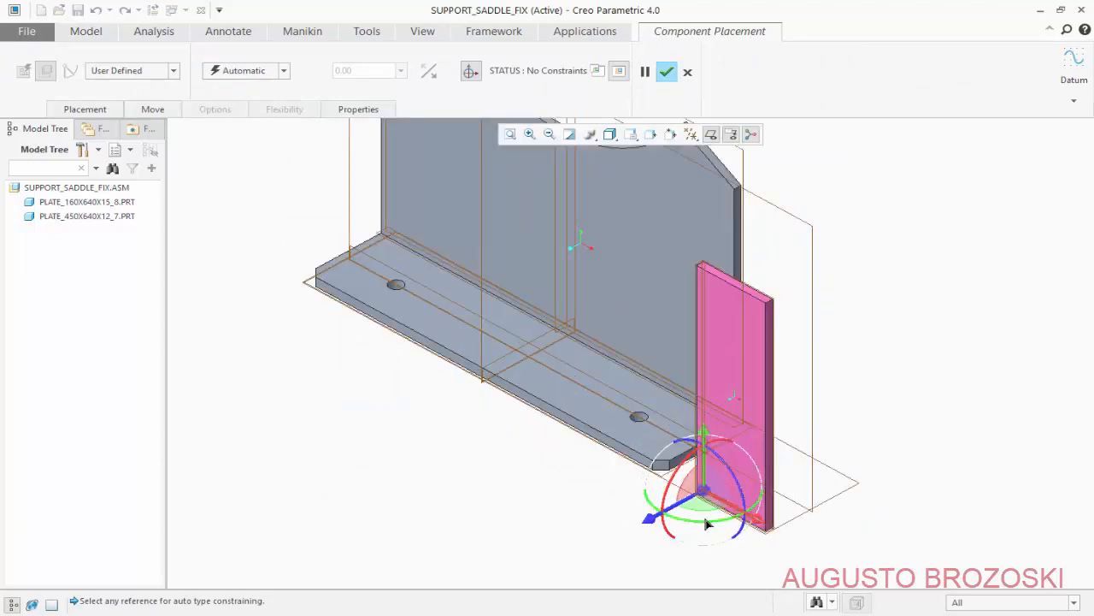
- Make the bottom face of the 125x380 plate coincident with the top face of the base plate
left_click(87, 111)
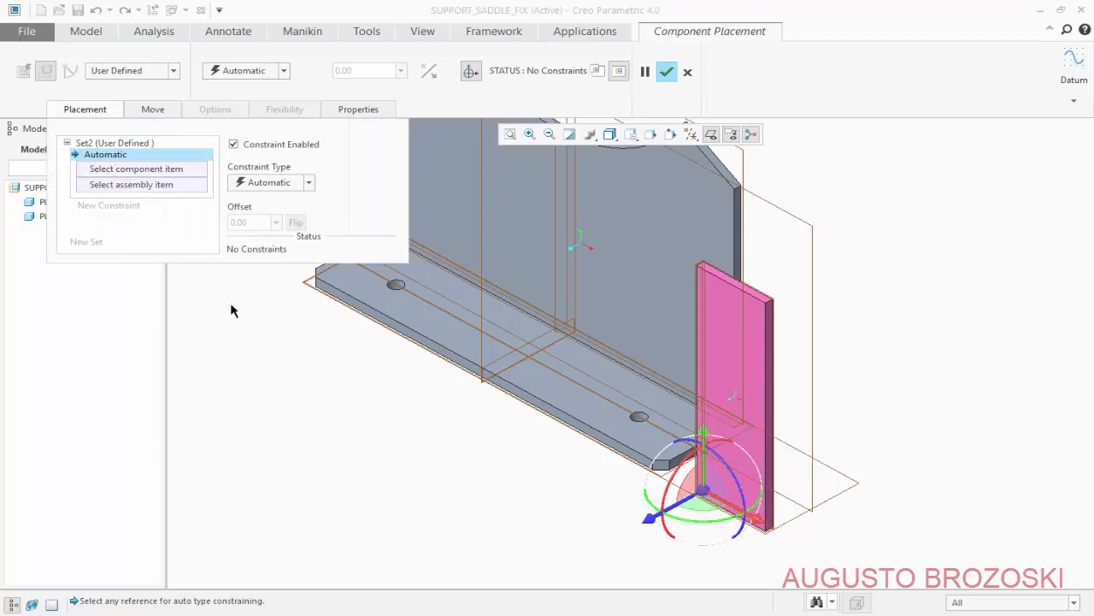
middle_click_drag(561, 399, 641, 282)
scroll(637, 279, "up", 3)
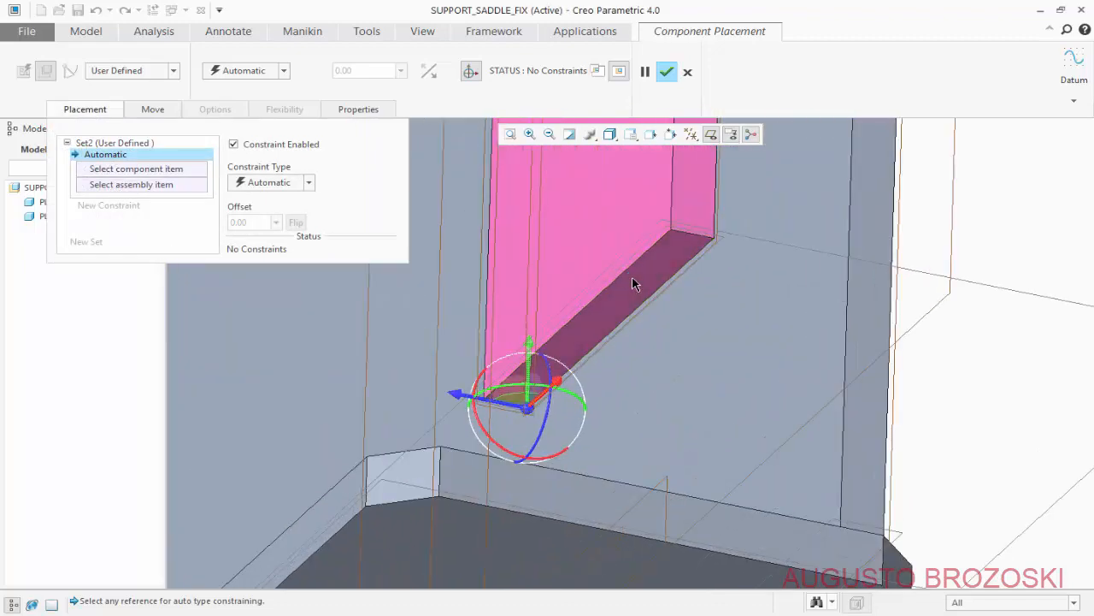
left_click(633, 280)
scroll(632, 319, "down", 3)
middle_click_drag(631, 320, 564, 384)
scroll(547, 389, "up", 3)
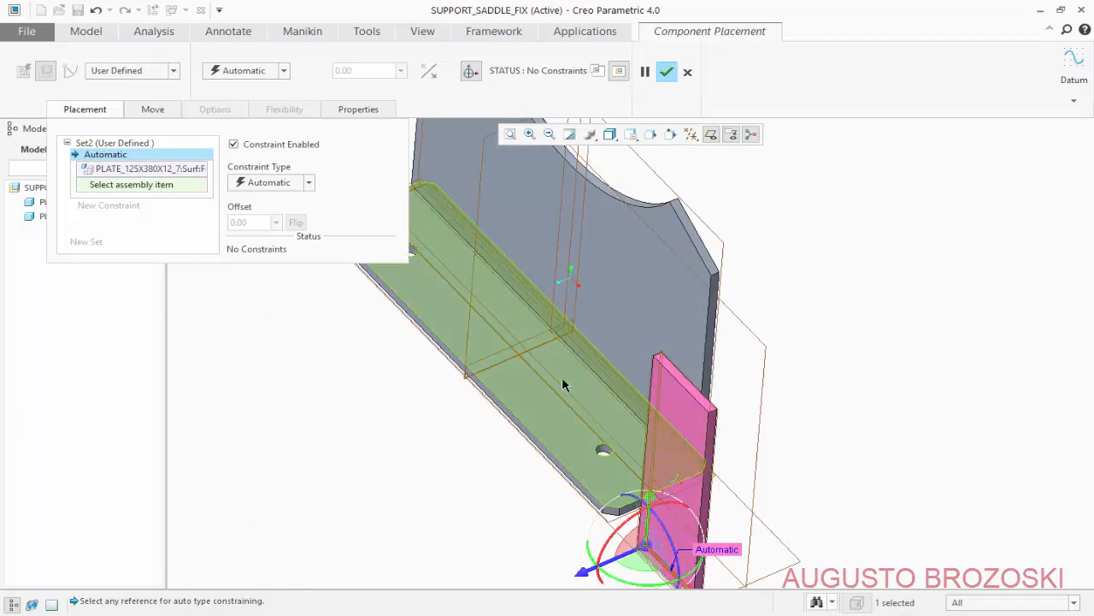
left_click(525, 396)
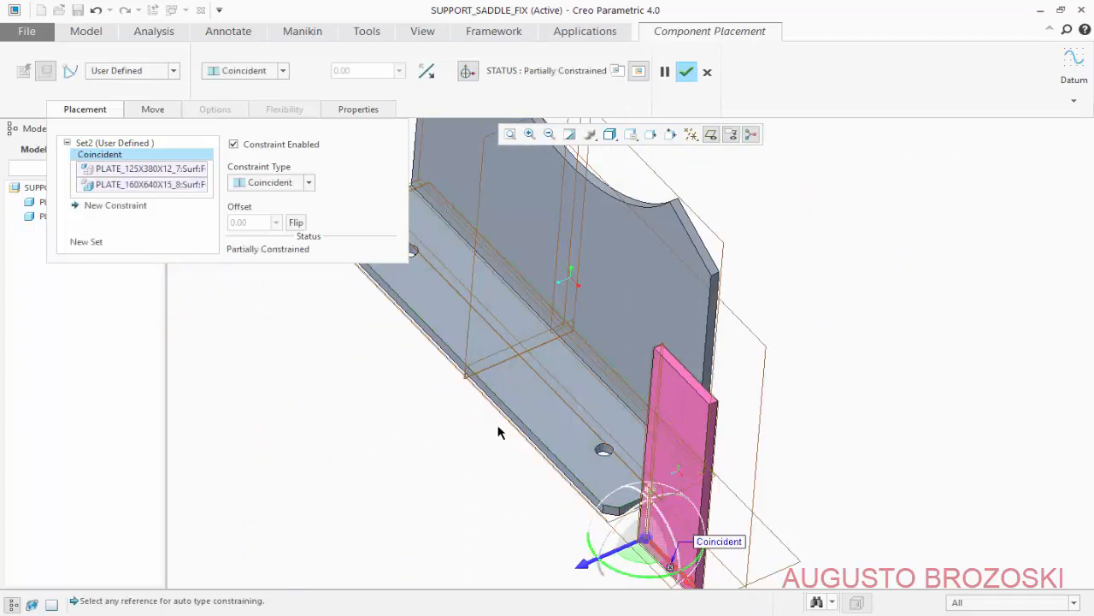
- Make the long narrow edge face of the 125x380 plate coincident with the front face of the 450x640 saddle plate
mouse_move(732, 449)
middle_mouse_down()
mouse_move(612, 427)
mouse_move(665, 444)
mouse_move(739, 443)
middle_mouse_up()
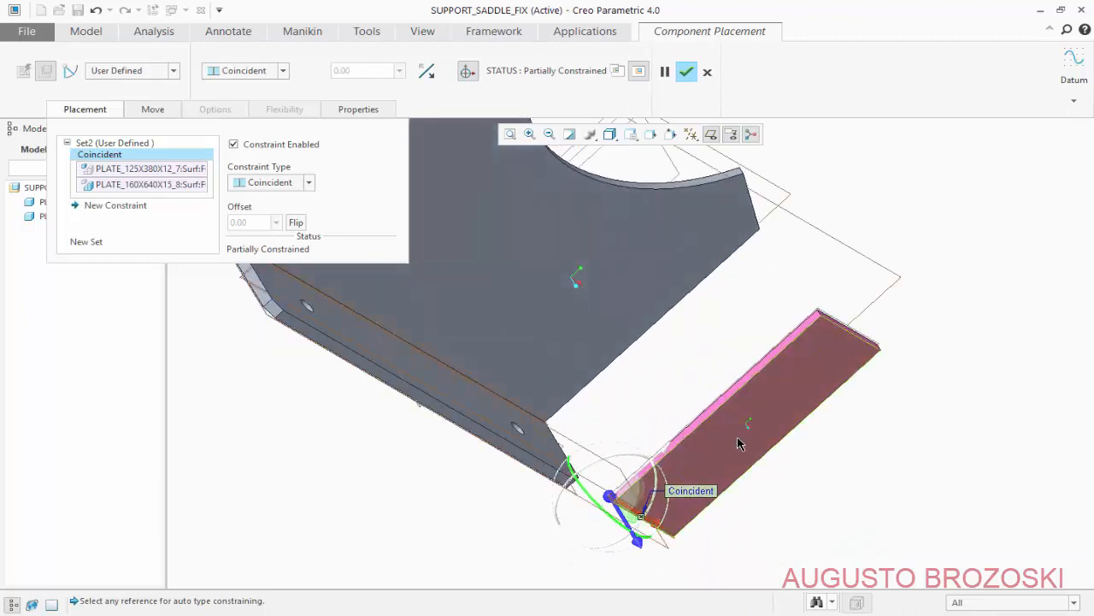
scroll(739, 443, "up", 5)
left_click(668, 318)
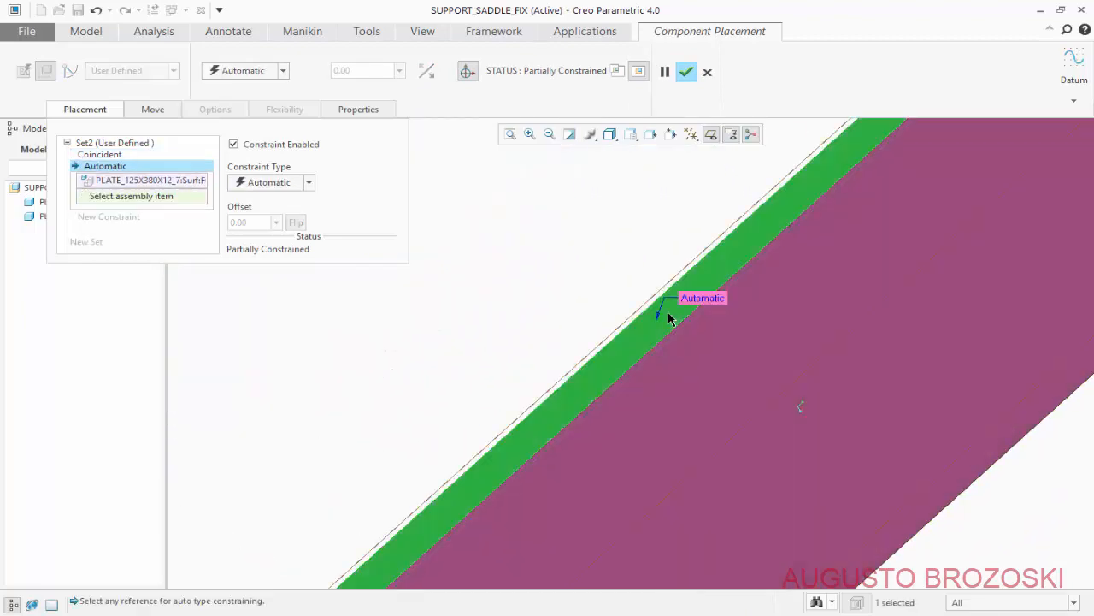
scroll(668, 318, "down", 8)
middle_click_drag(609, 394, 535, 376)
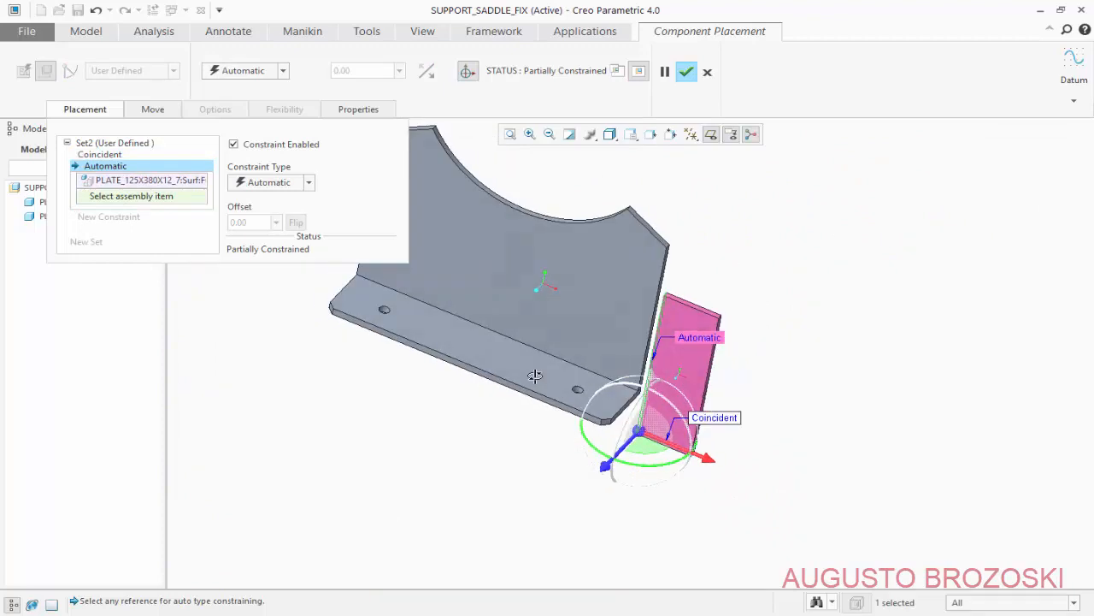
left_click(610, 294)
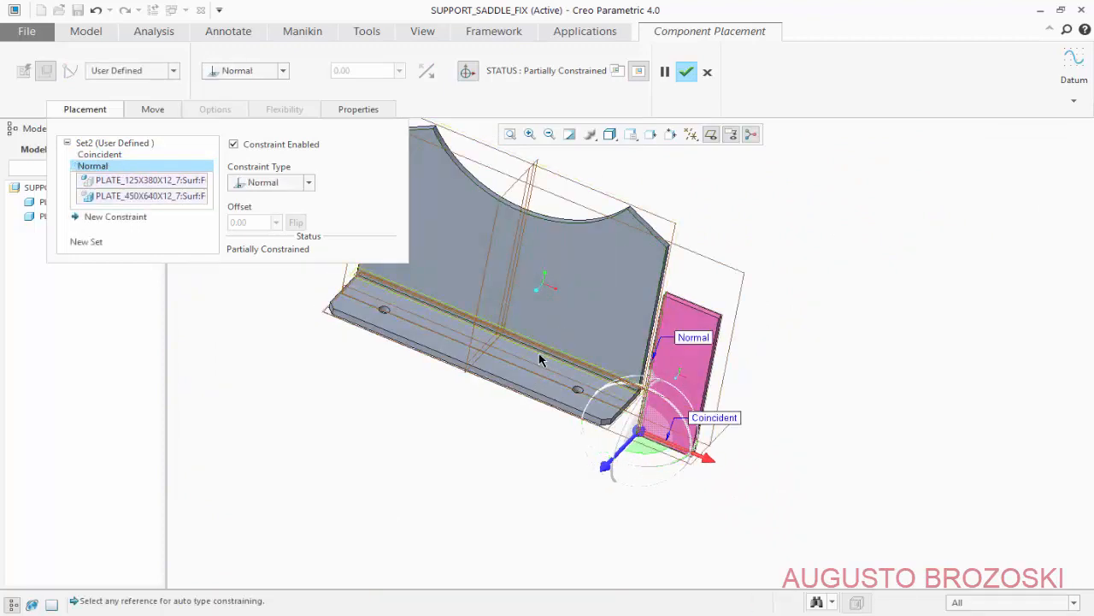
left_click(303, 183)
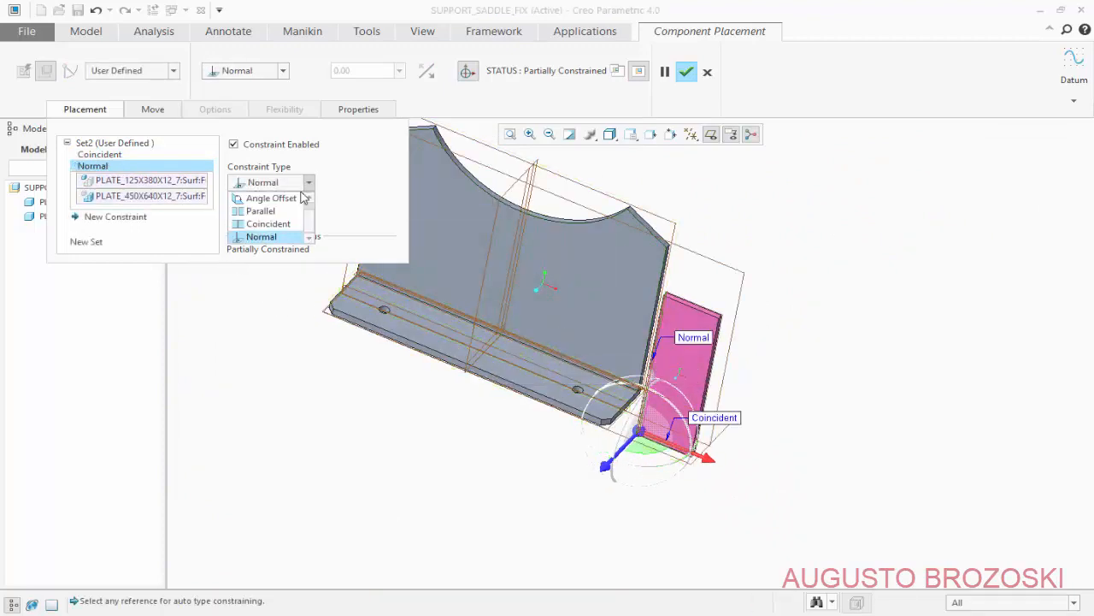
left_click(272, 223)
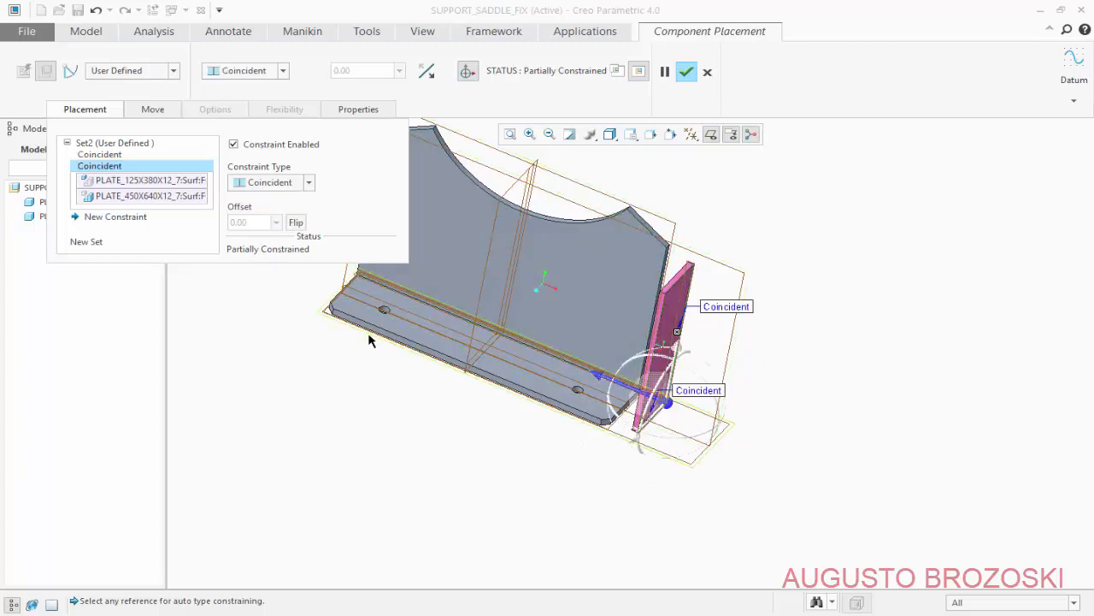
- Add a Distance constraint between the 125x380 plate's broad inner face and the ASM_RIGHT datum plane
scroll(643, 458, "up", 6)
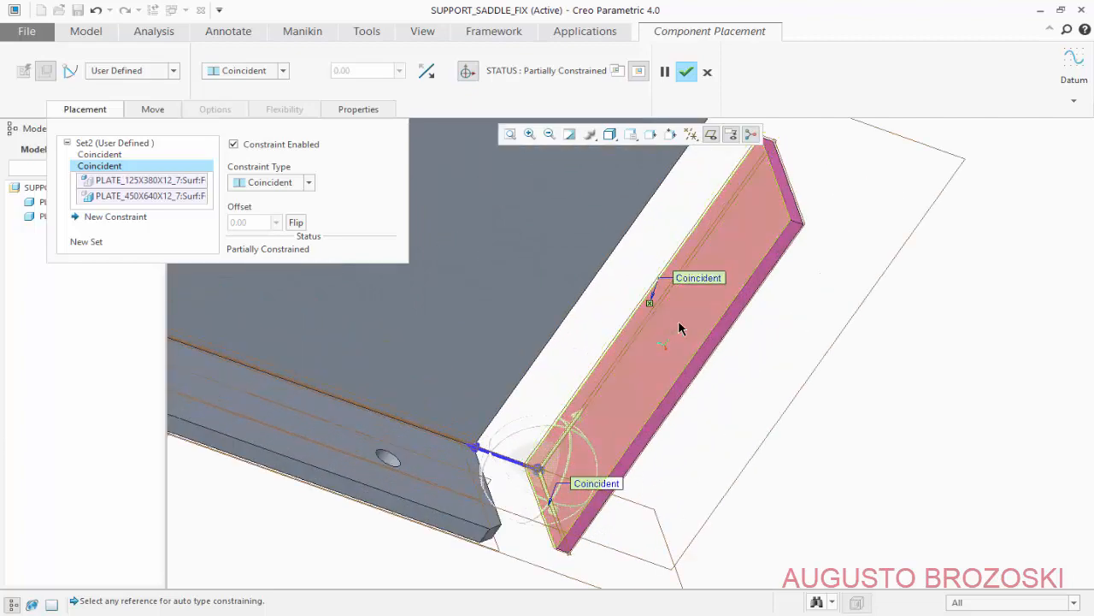
left_click(680, 329)
scroll(660, 364, "down", 6)
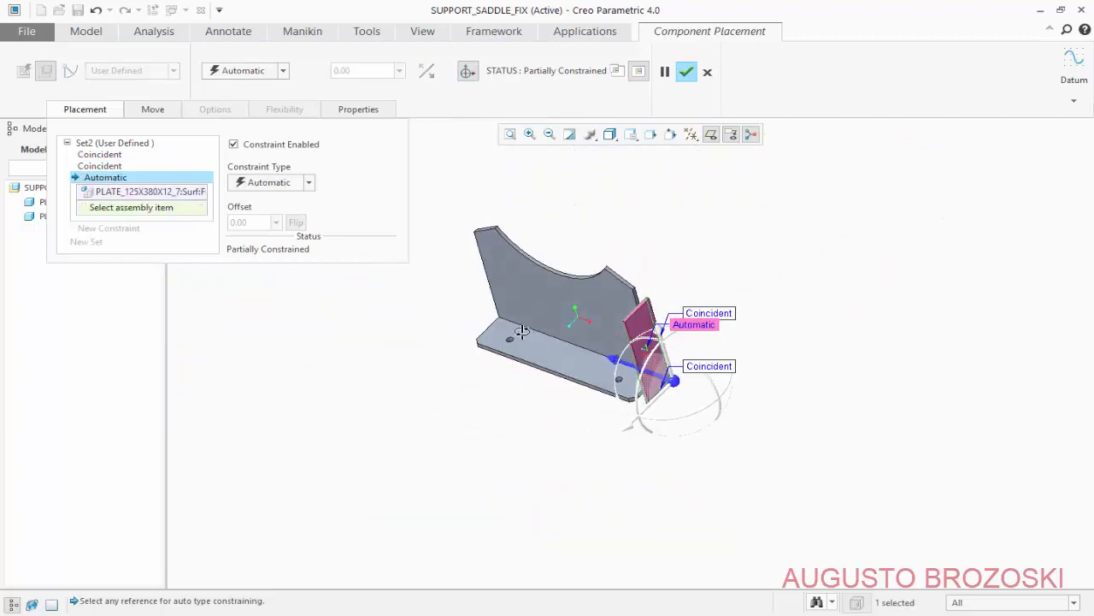
scroll(519, 285, "up", 5)
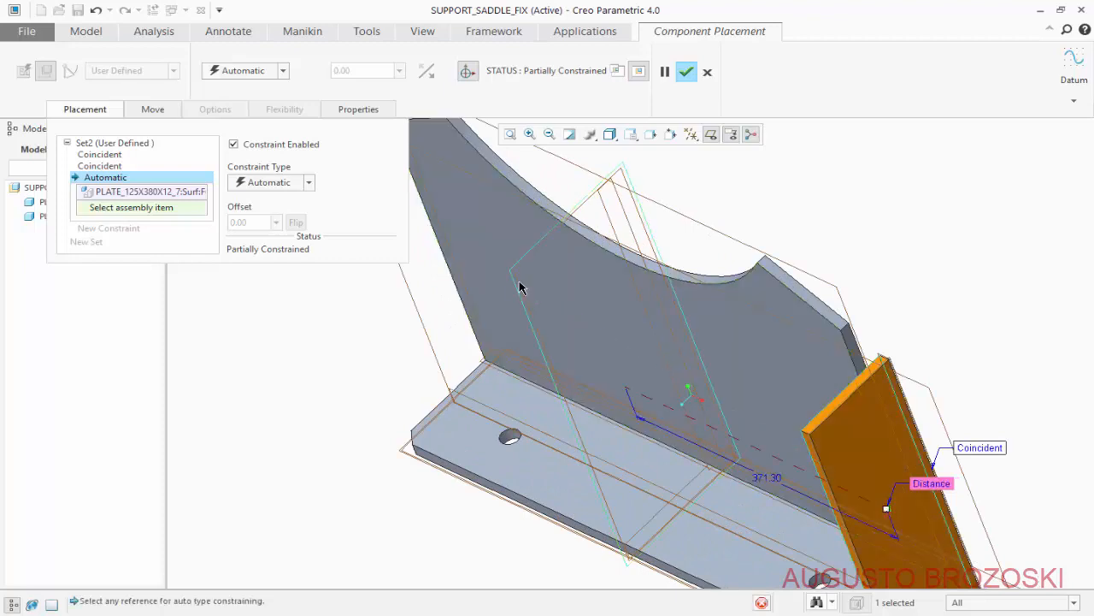
left_click(519, 285)
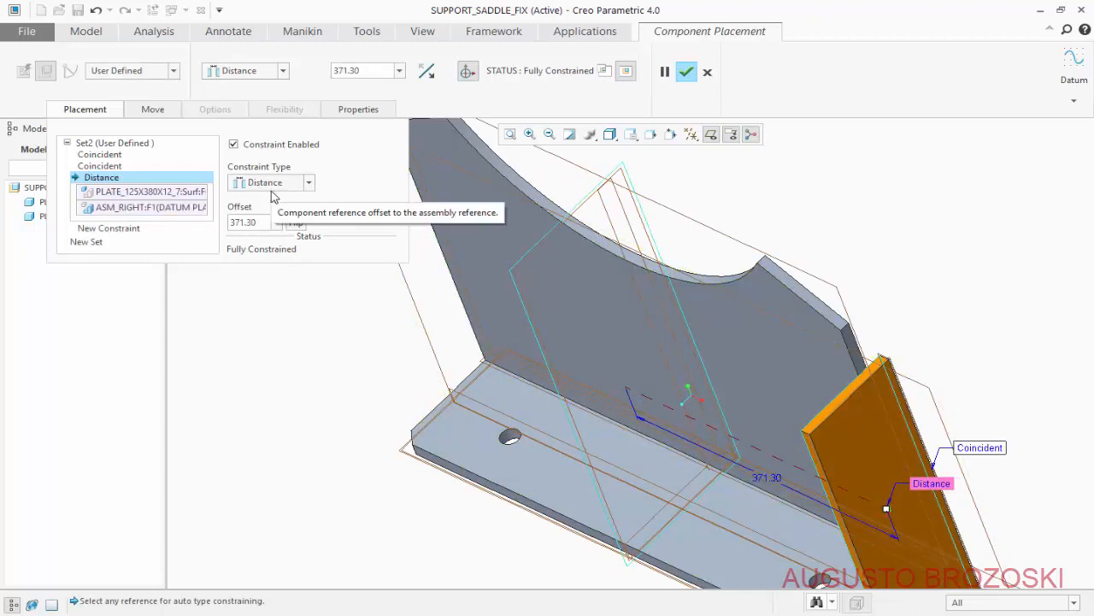
- Look up the rib plate spacing in the heat exchanger PDF drawing and set the Distance constraint's offset to 150
left_click(425, 611)
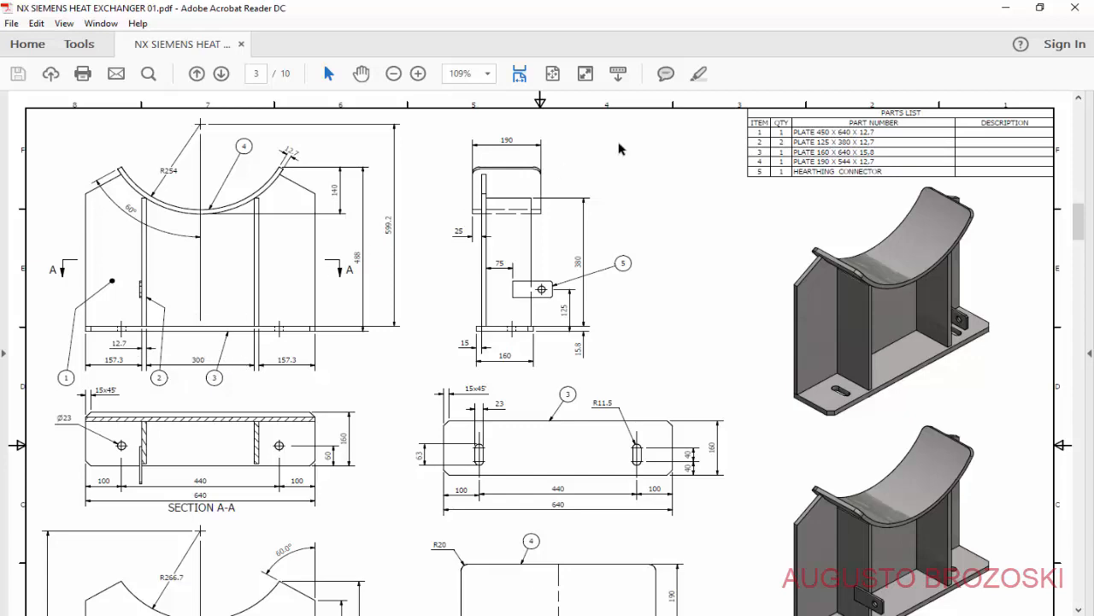
left_click(1005, 10)
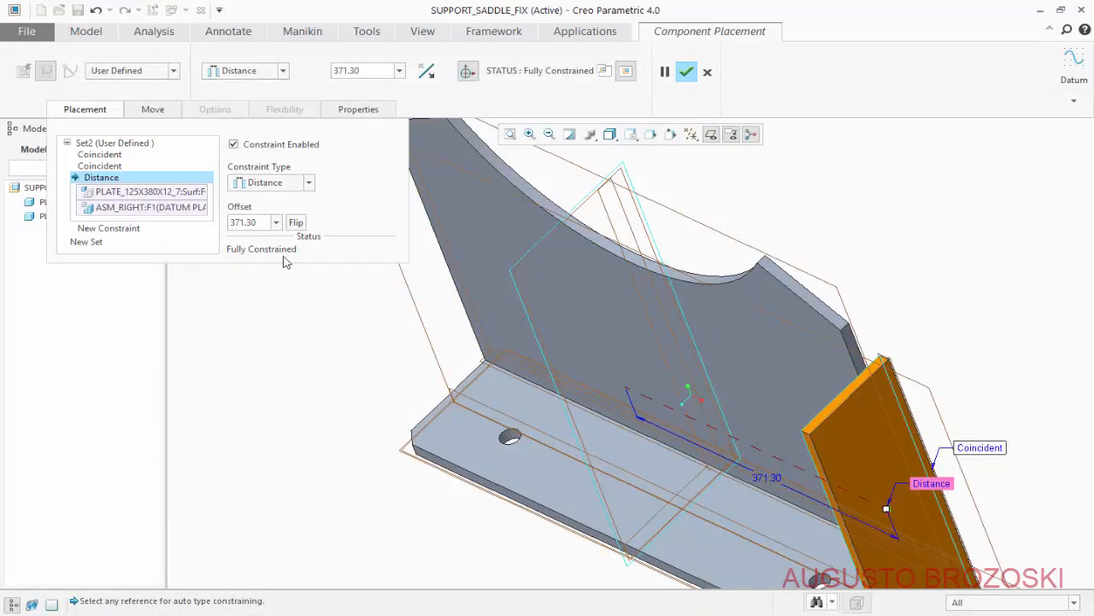
double_click(258, 222)
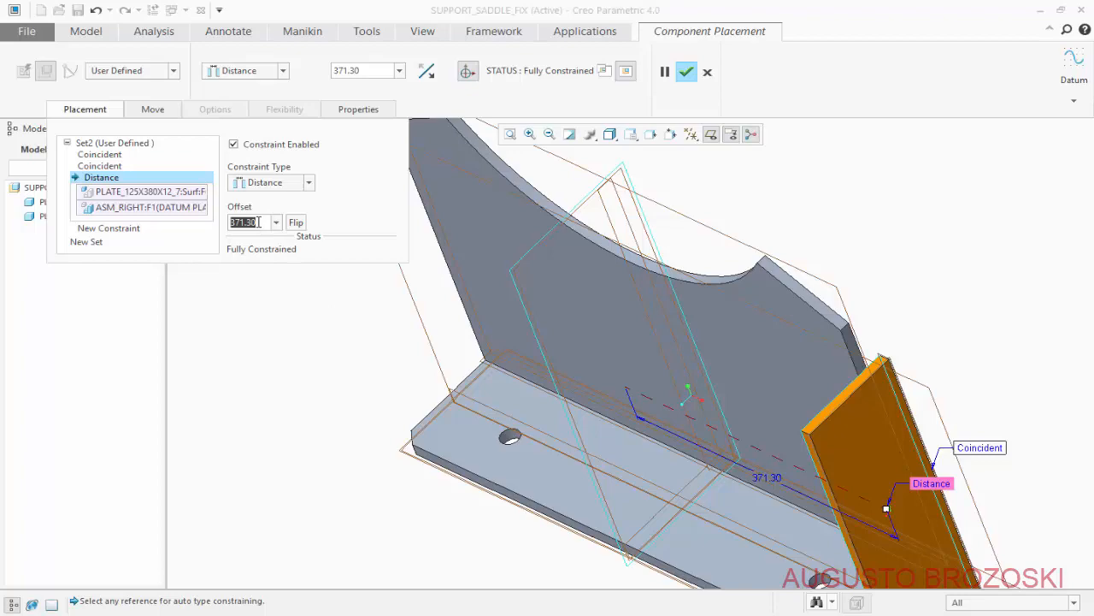
type("1")
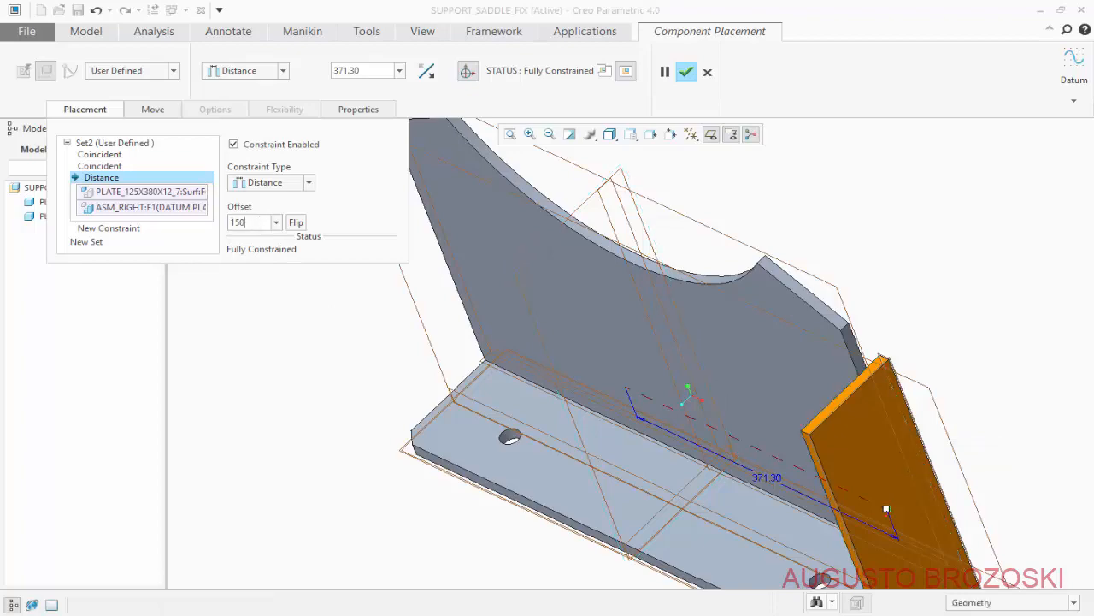
type("50")
key("Return")
- Accept the 125x380 plate's placement, return the assembly to the standard orientation and save it
middle_click_drag(752, 377, 813, 330)
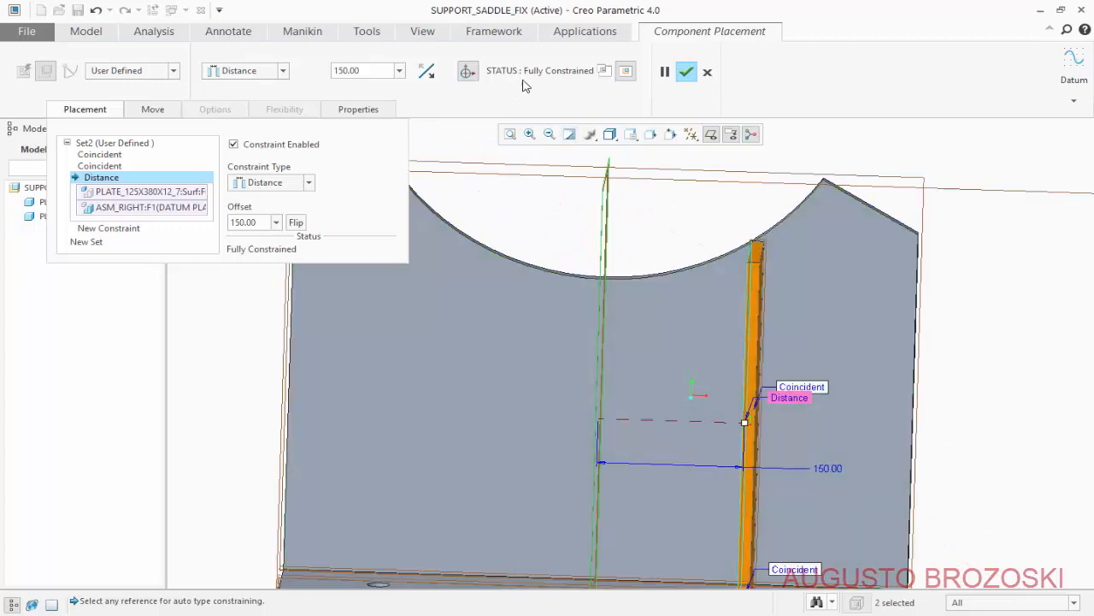
left_click(686, 72)
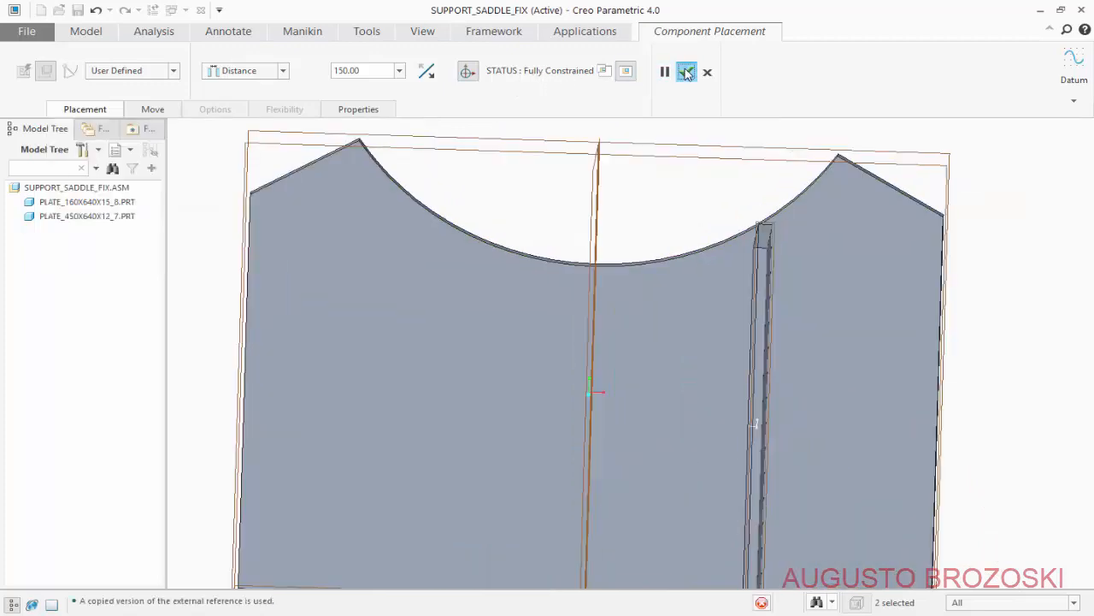
left_click(630, 135)
left_click(646, 151)
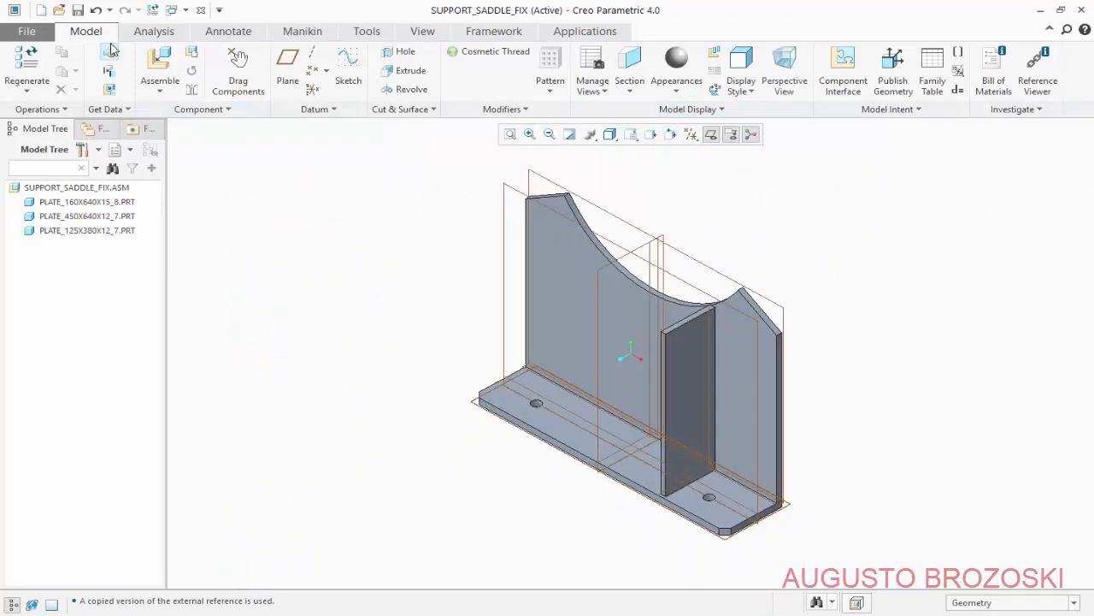
left_click(78, 10)
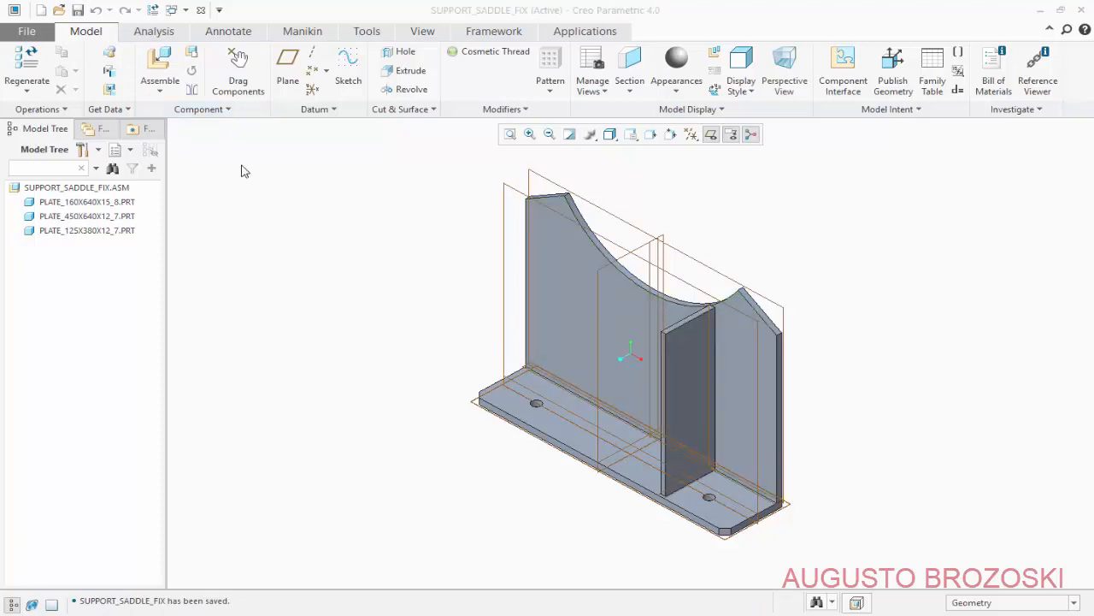
- Bring a second plate_125x380x12_7.prt into the assembly and move it beside the saddle's end opposite the first rib plate
left_click(160, 61)
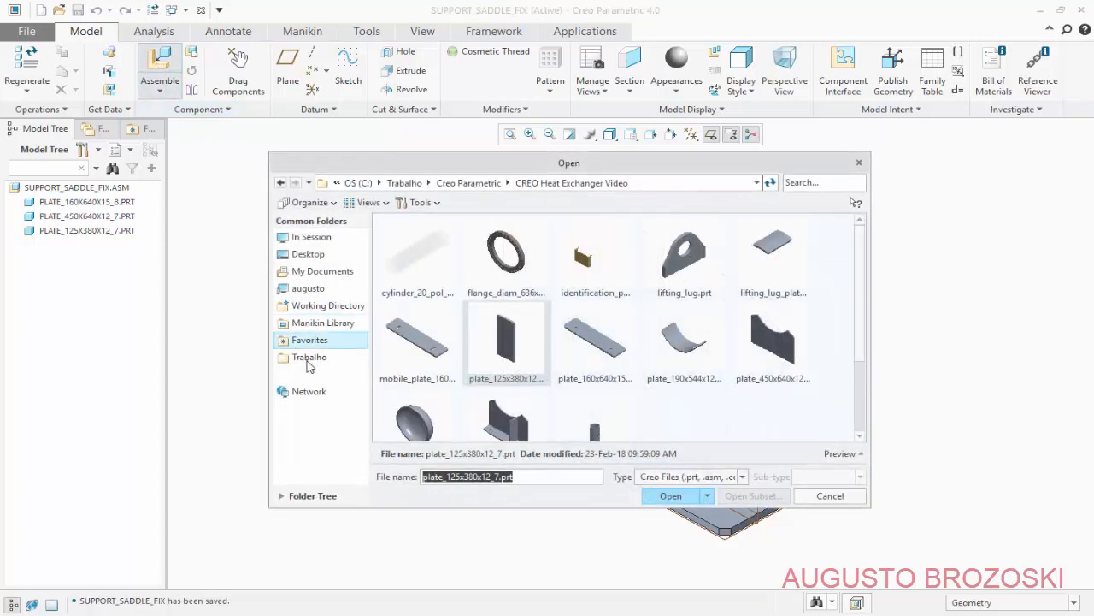
left_click(511, 359)
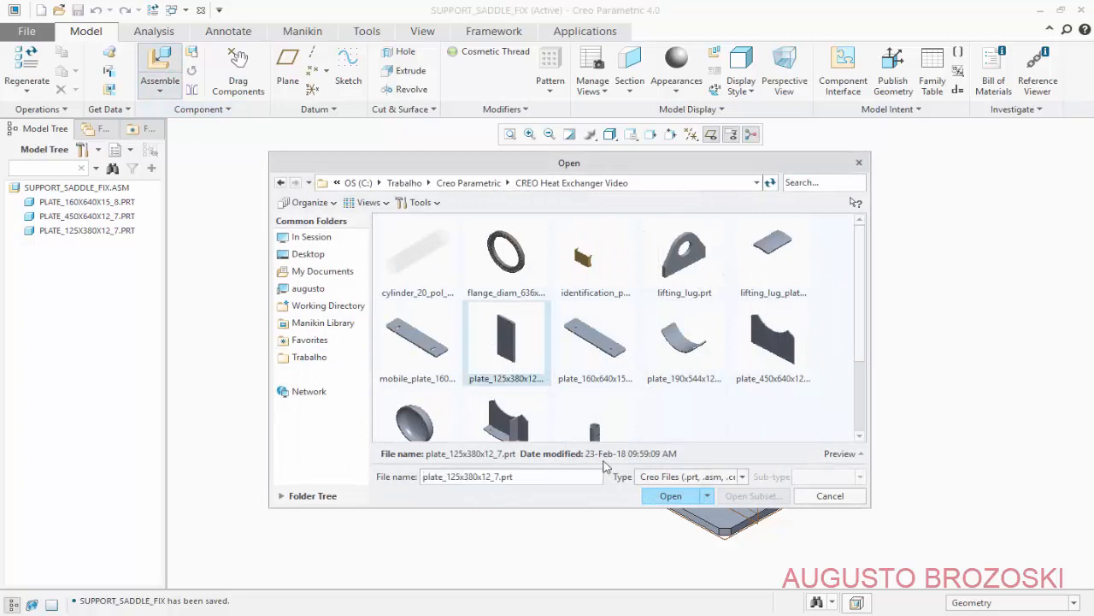
left_click(665, 495)
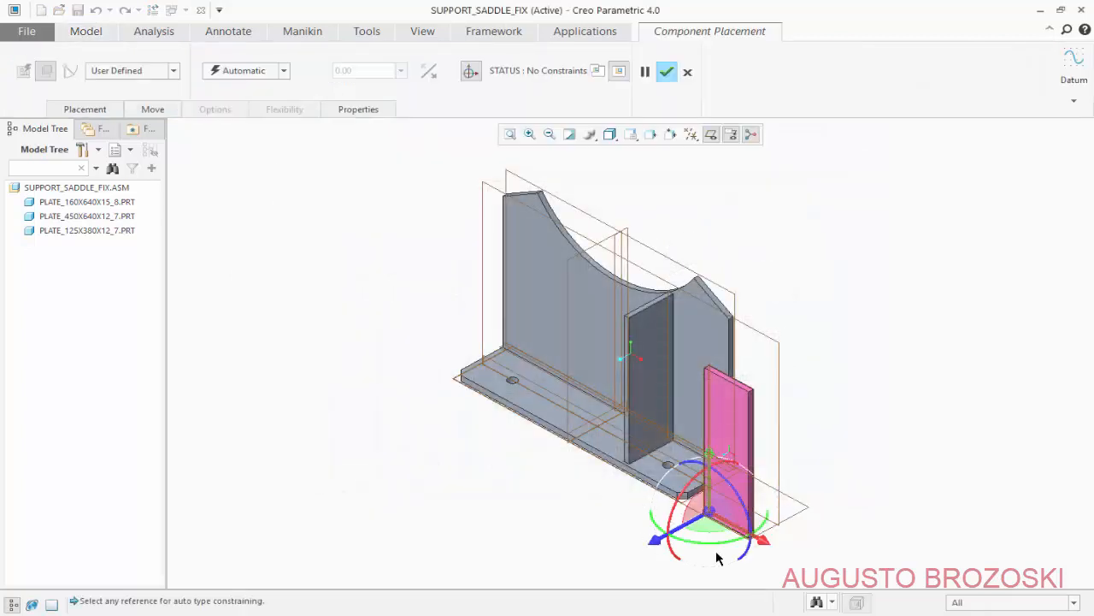
left_click_drag(724, 524, 314, 379)
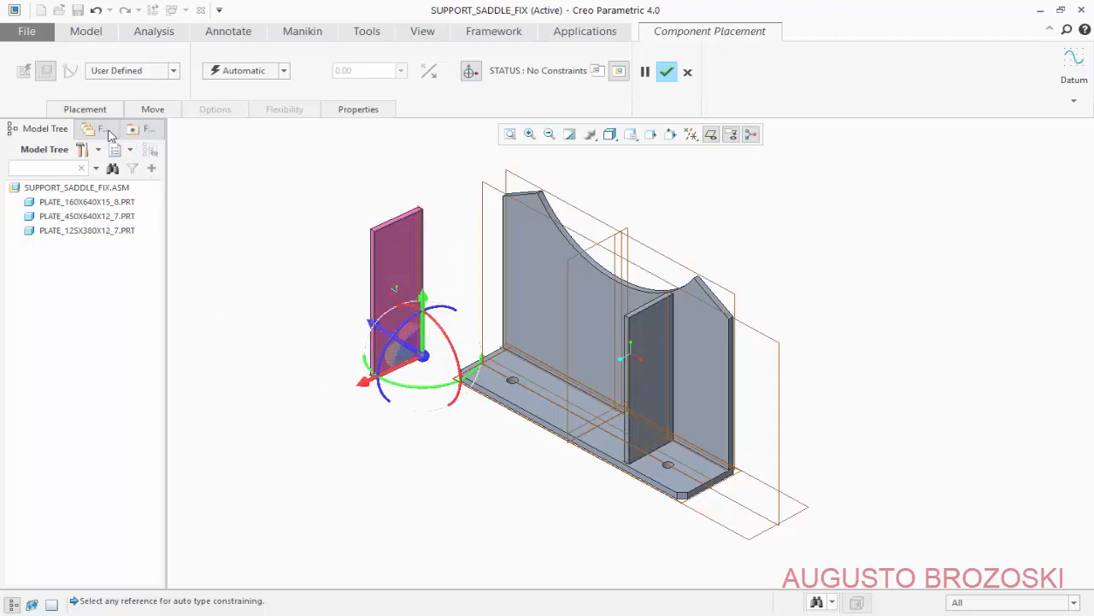
- Make the bottom face of the second 125x380 plate coincident with the top face of the base plate
left_click(85, 109)
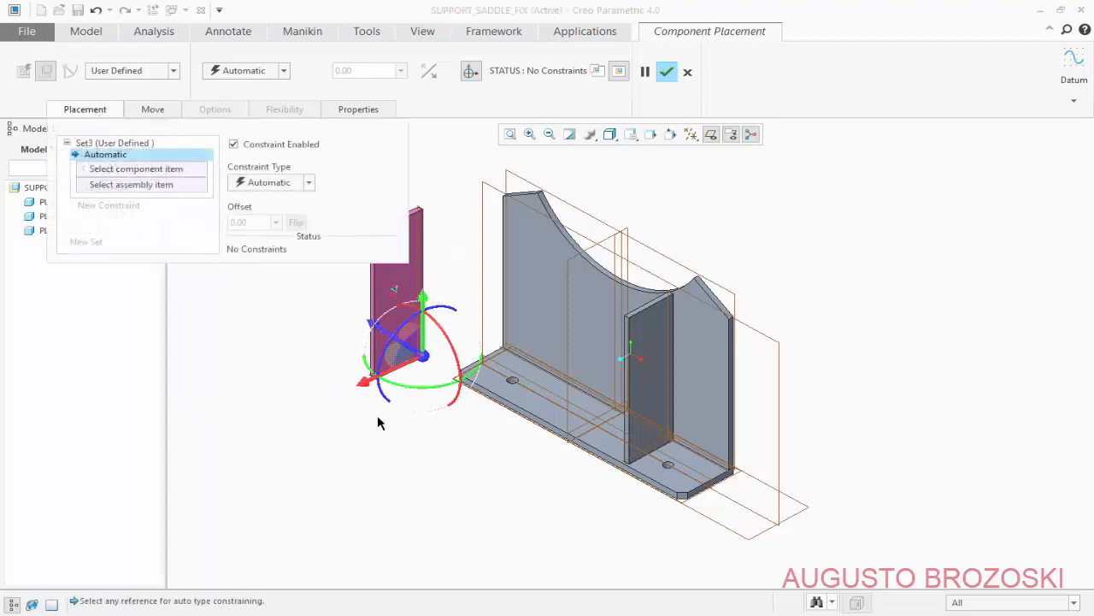
middle_click_drag(385, 402, 410, 384)
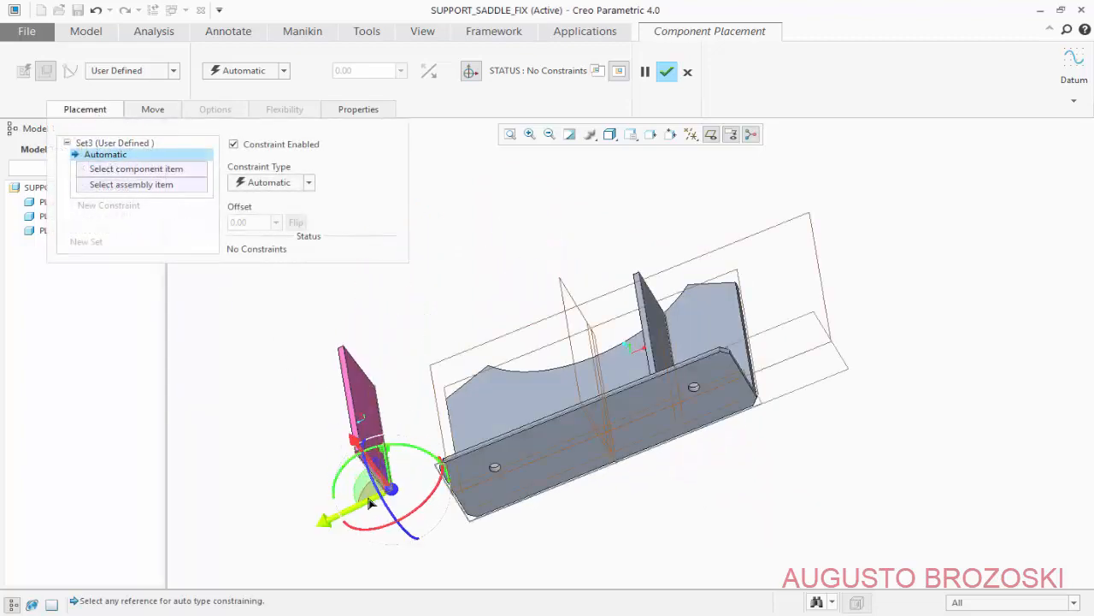
scroll(370, 503, "down", 5)
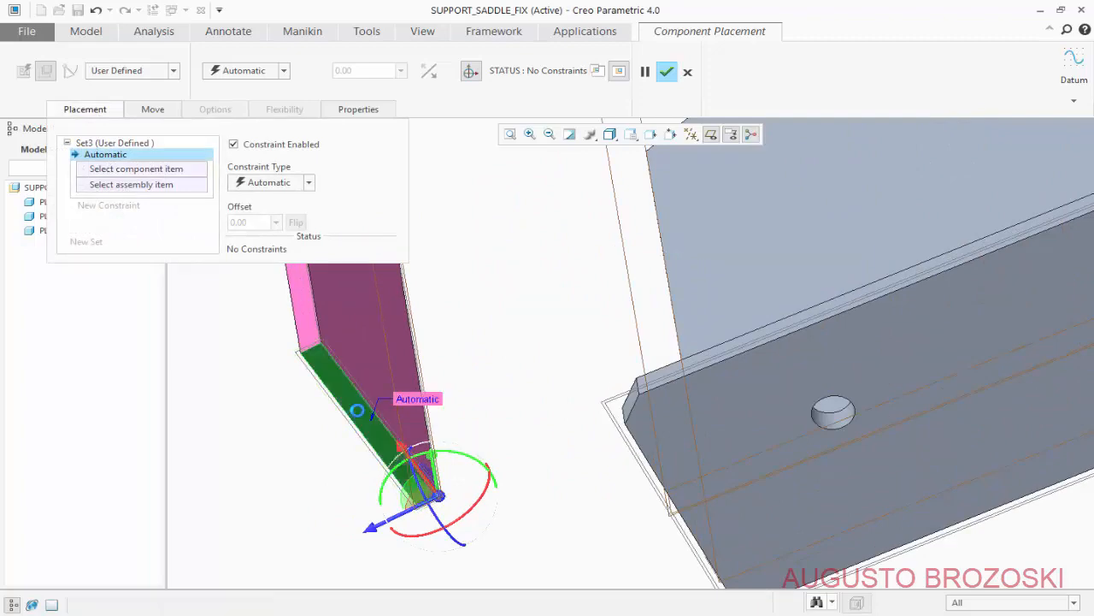
left_click(358, 408)
middle_click_drag(556, 261, 538, 366)
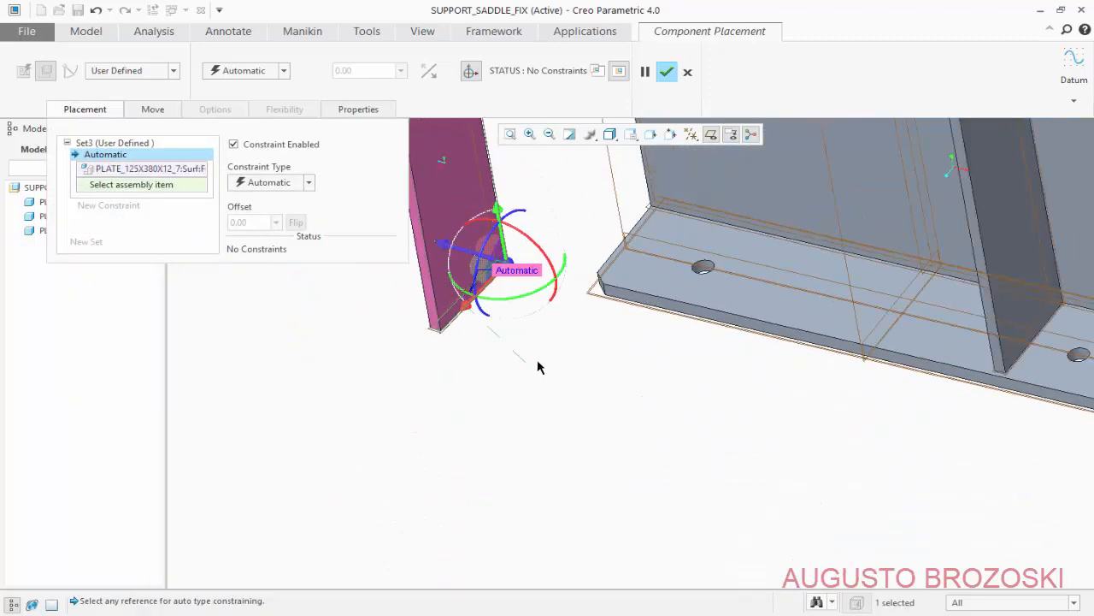
left_click(653, 270)
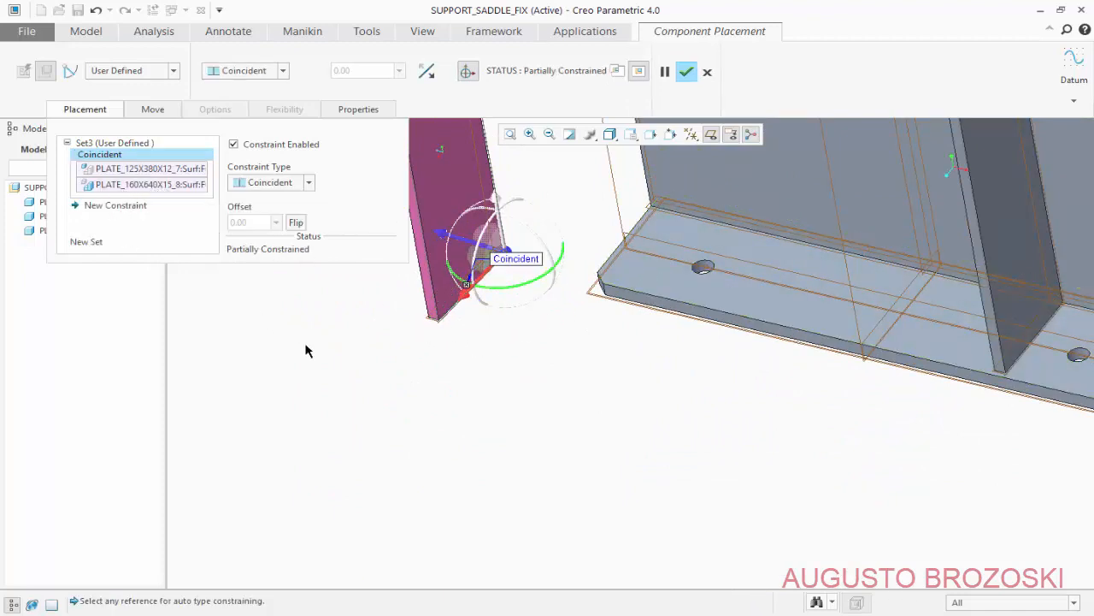
- Make the long narrow edge face of the second 125x380 plate coincident with the saddle plate's front face
middle_click_drag(438, 382, 804, 479)
scroll(819, 491, "down", 8)
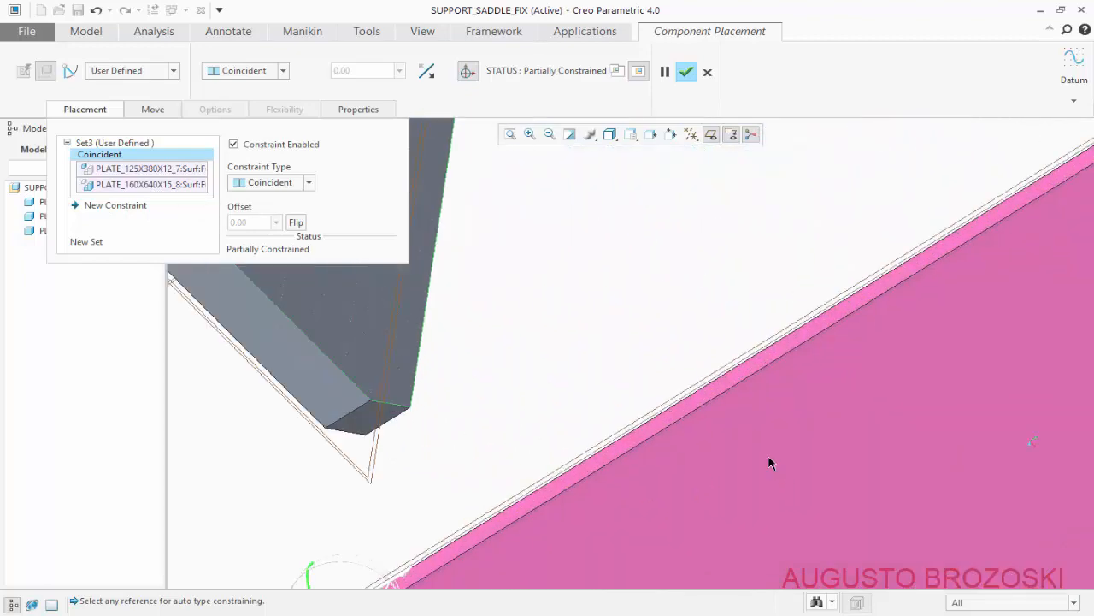
left_click(733, 373)
scroll(645, 399, "up", 6)
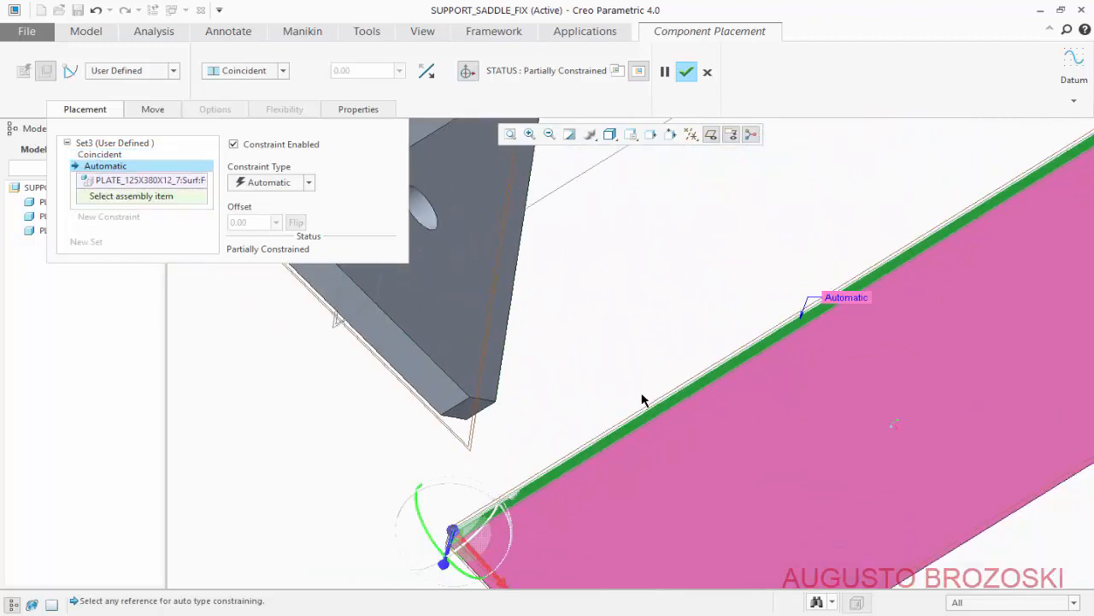
middle_click_drag(624, 408, 500, 394)
left_click(485, 283)
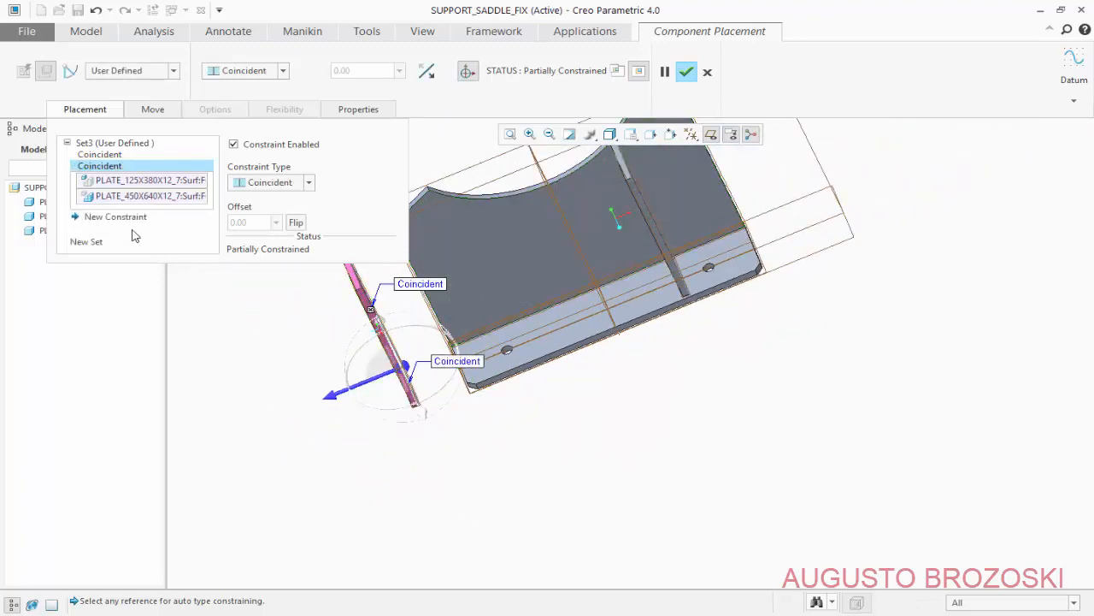
- Constrain the second plate's broad face by Distance to ASM_RIGHT and move it opposite the first rib, at an offset of about 204
middle_click_drag(332, 376, 305, 386)
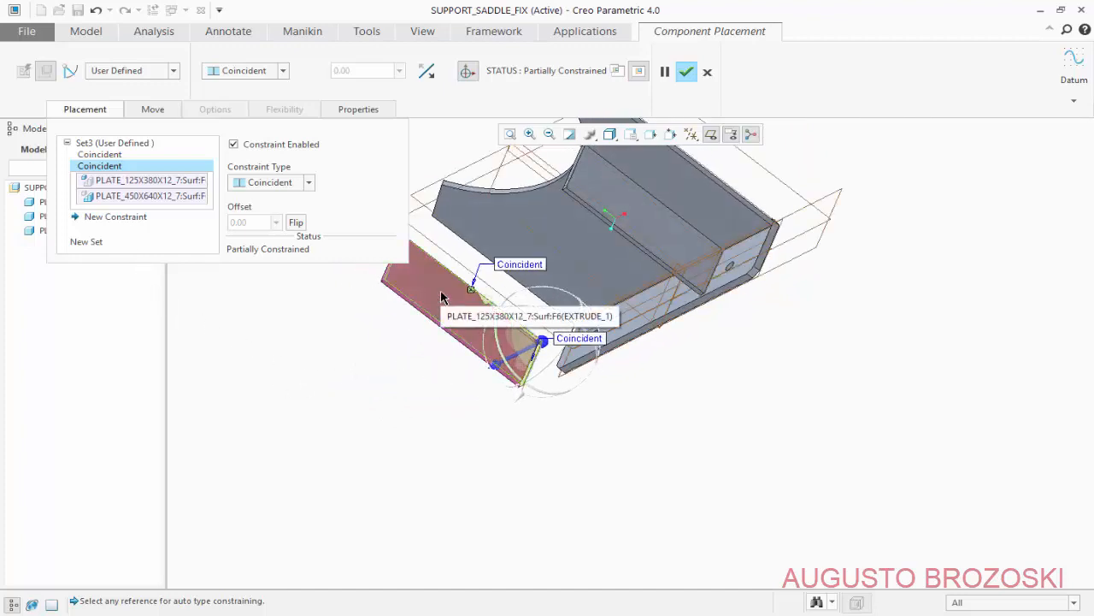
left_click(442, 298)
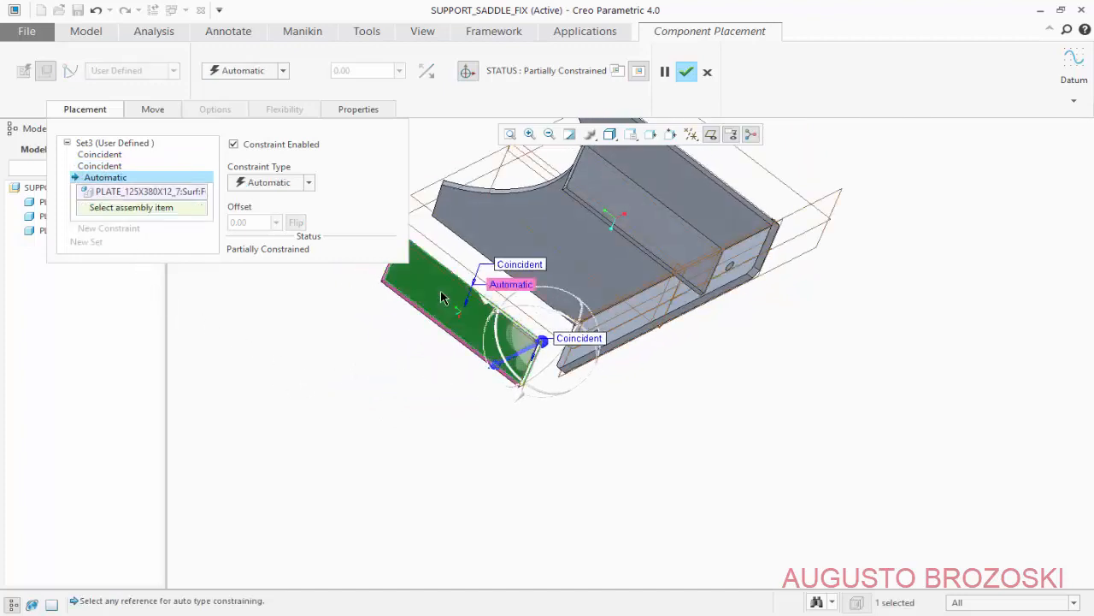
left_click(631, 134)
left_click(641, 148)
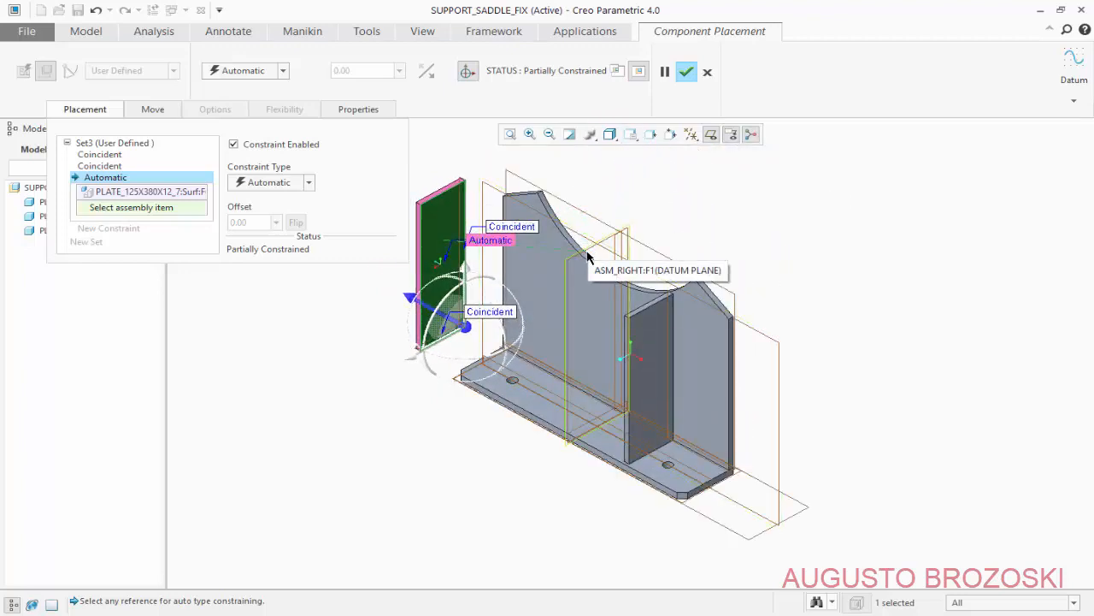
left_click(587, 257)
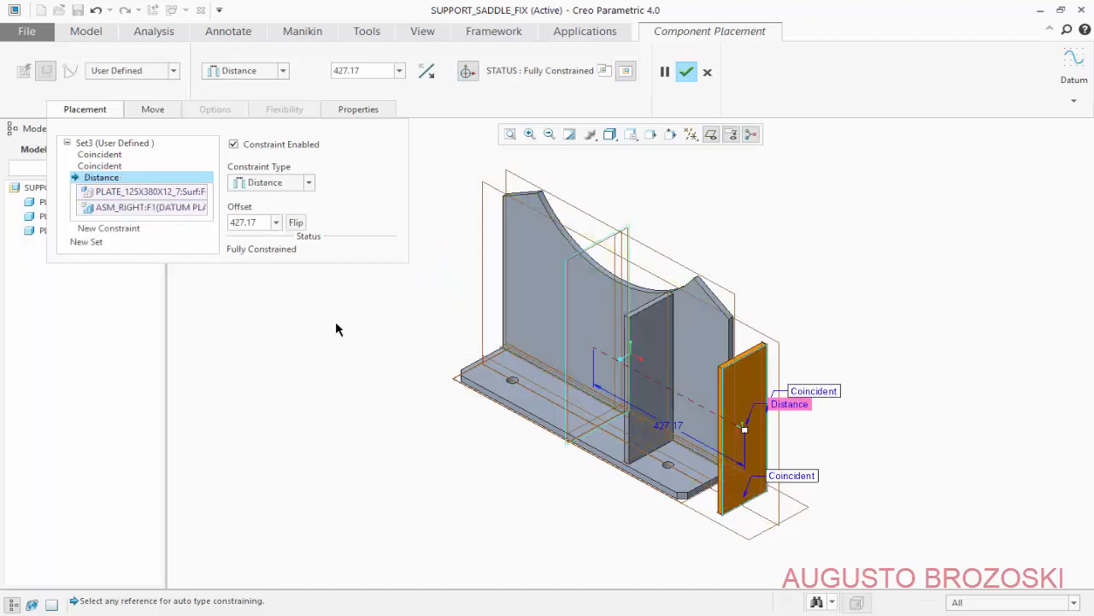
left_click_drag(744, 429, 517, 326)
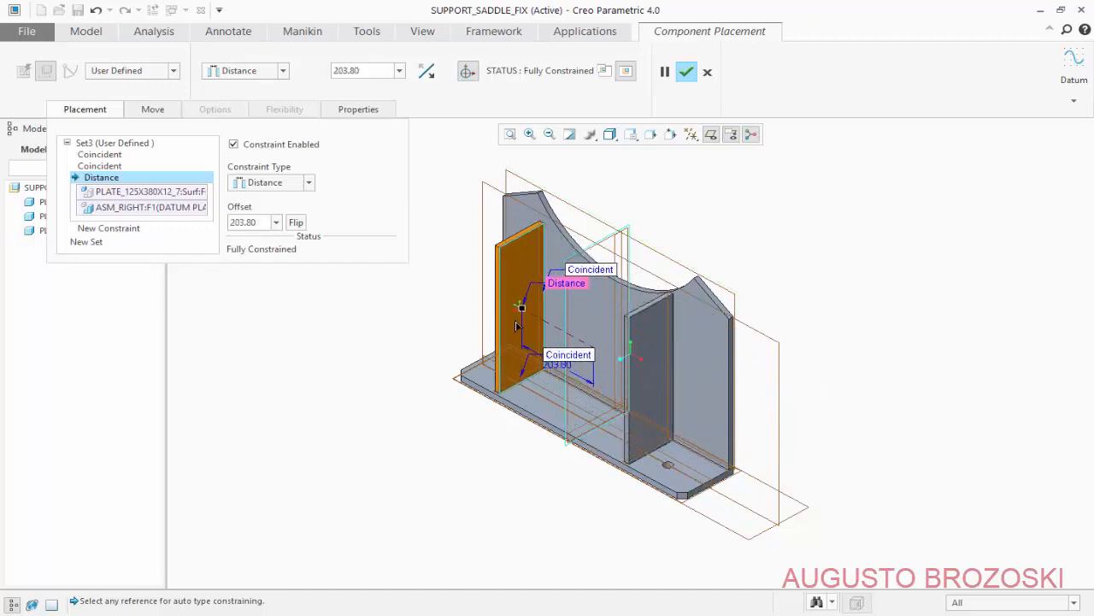
- Set the second rib plate's distance from ASM_RIGHT to 150, inspect it in a side-on view, and accept the placement
double_click(264, 221)
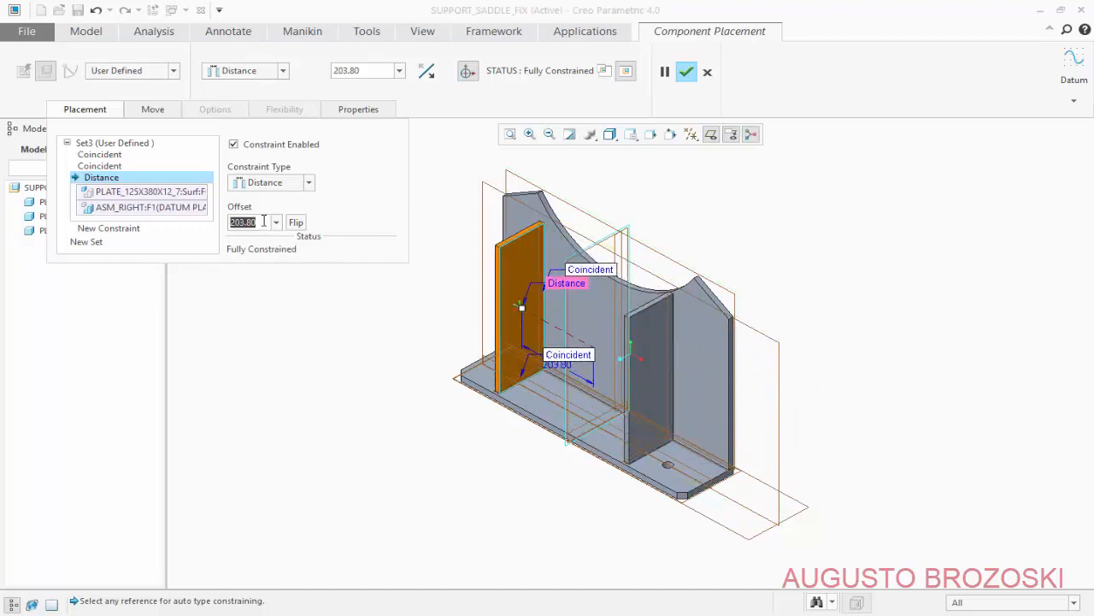
type("1")
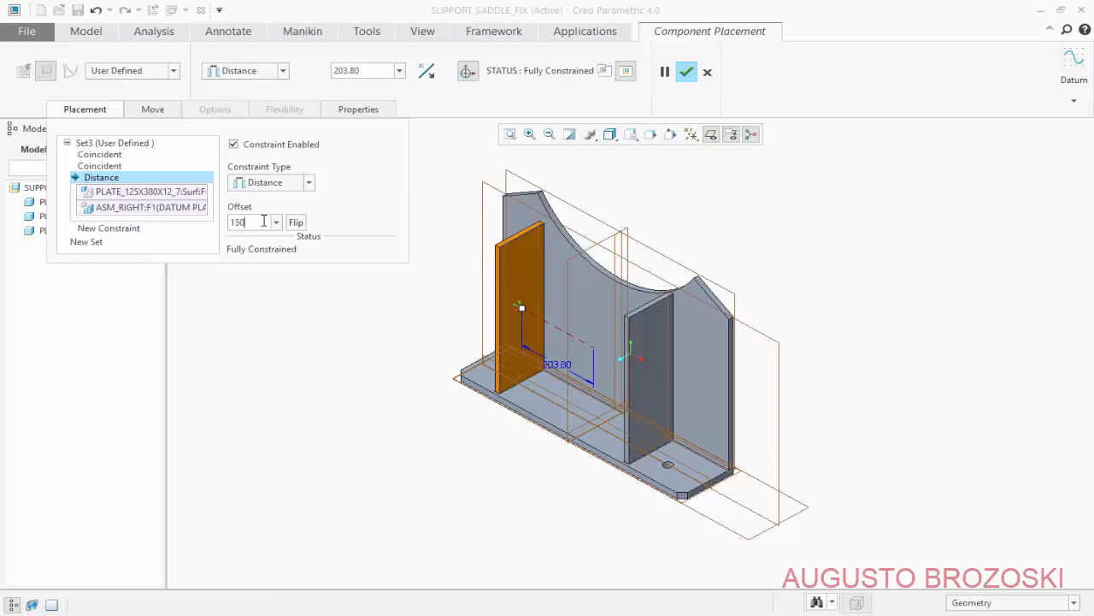
type("50")
key("Return")
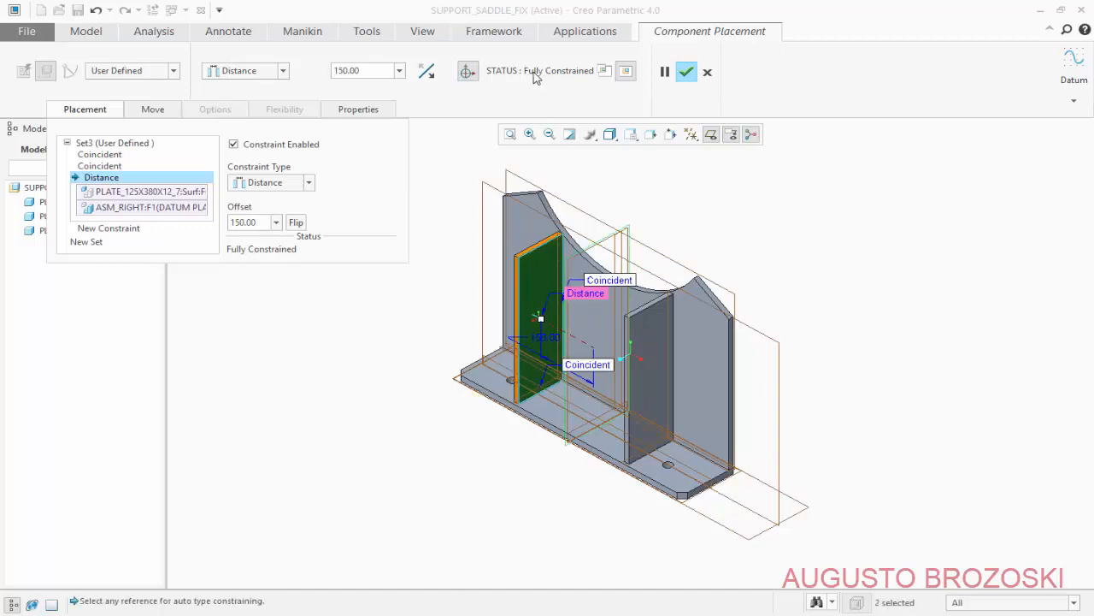
left_click(631, 134)
left_click(647, 210)
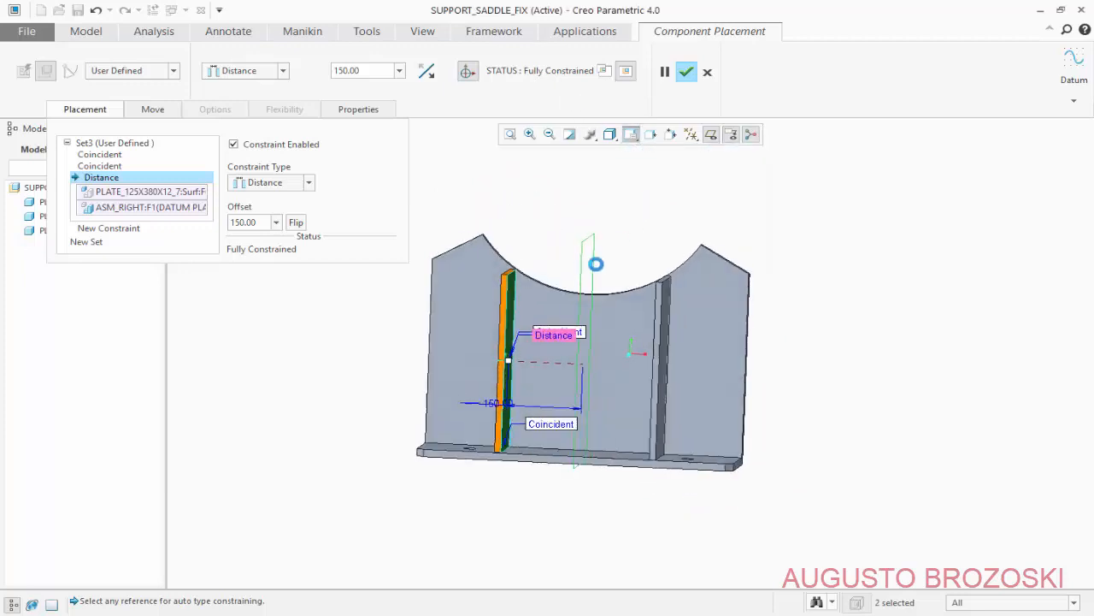
scroll(546, 351, "up", 2)
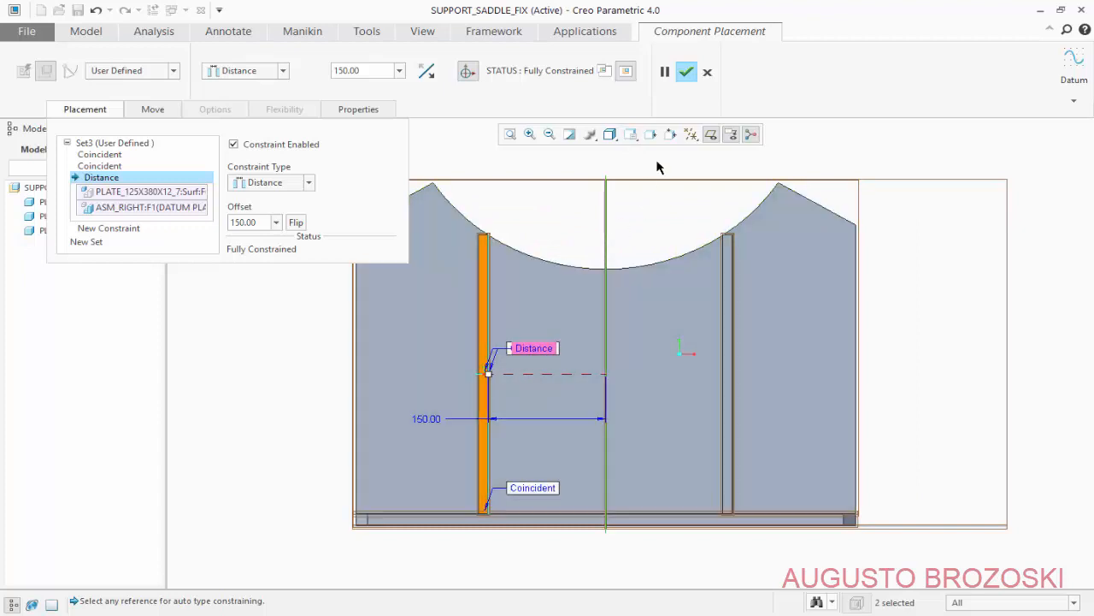
left_click(686, 73)
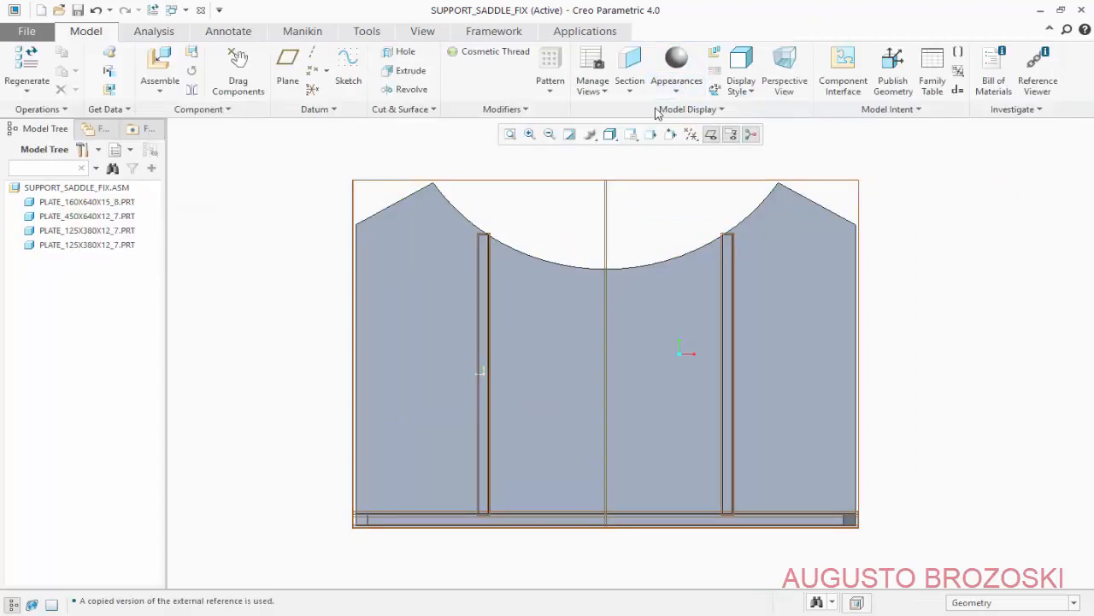
- Return the assembly to Standard Orientation and save SUPPORT_SADDLE_FIX
left_click(630, 136)
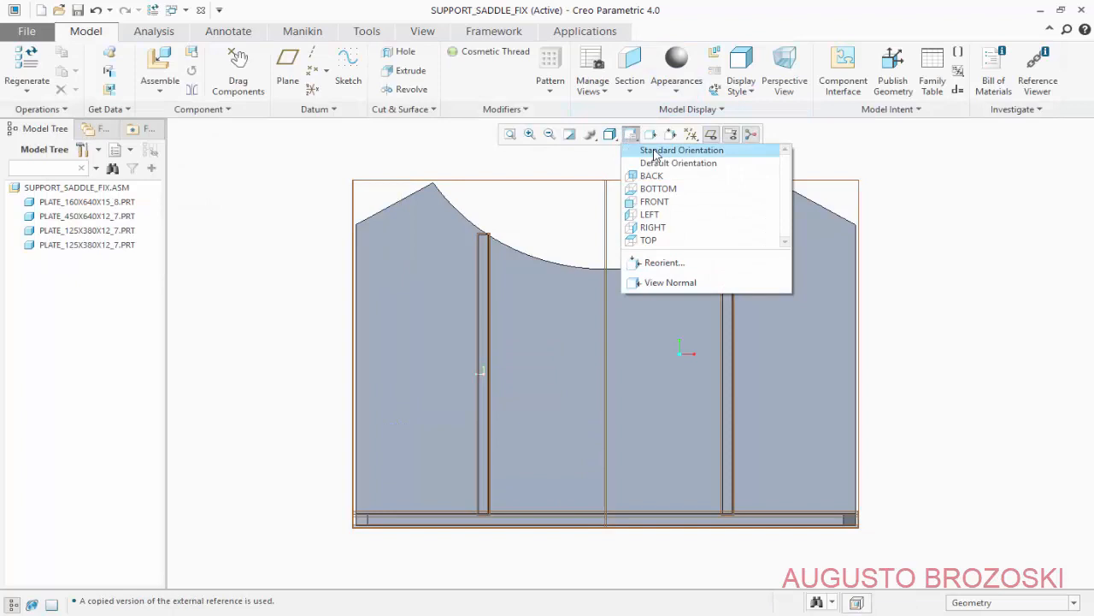
left_click(655, 151)
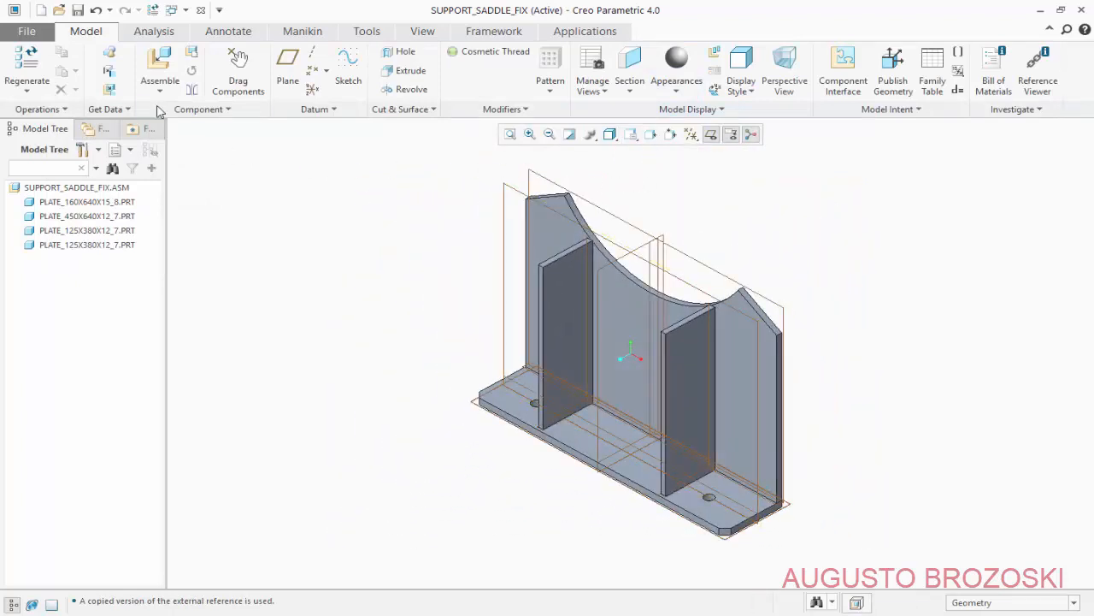
left_click(77, 10)
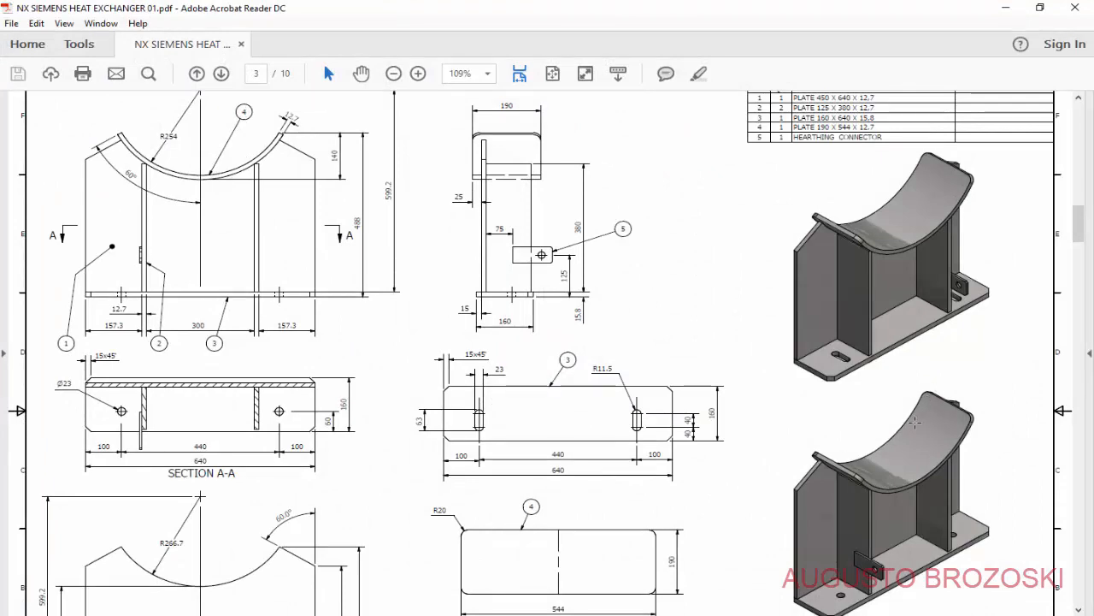
left_click(1002, 10)
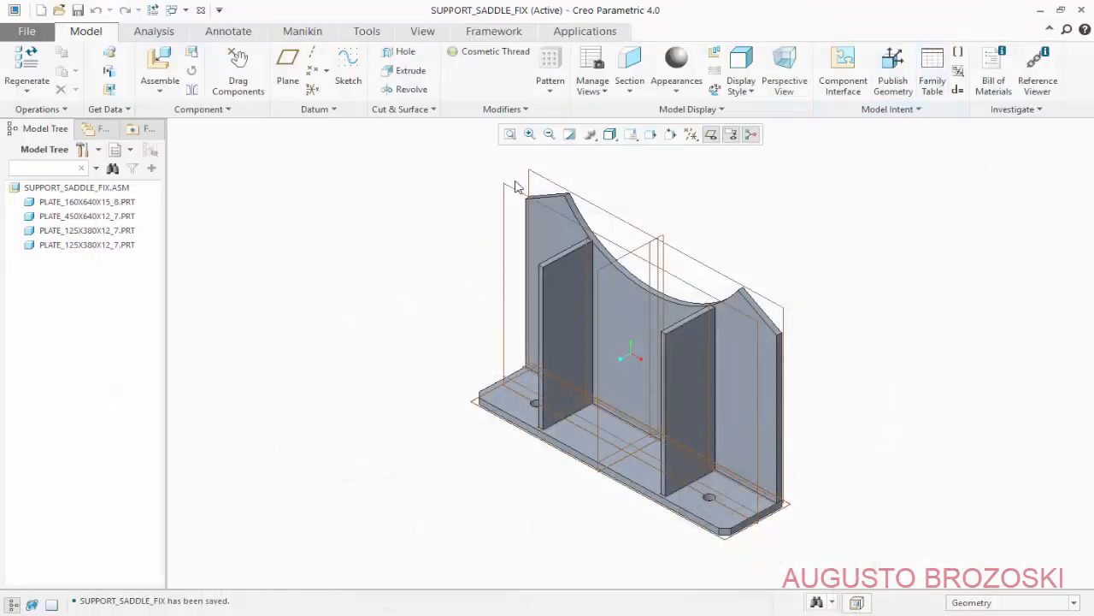
- Bring plate_190x544x12_7.prt into the assembly and move it in front of the saddle plate's arc
left_click(159, 67)
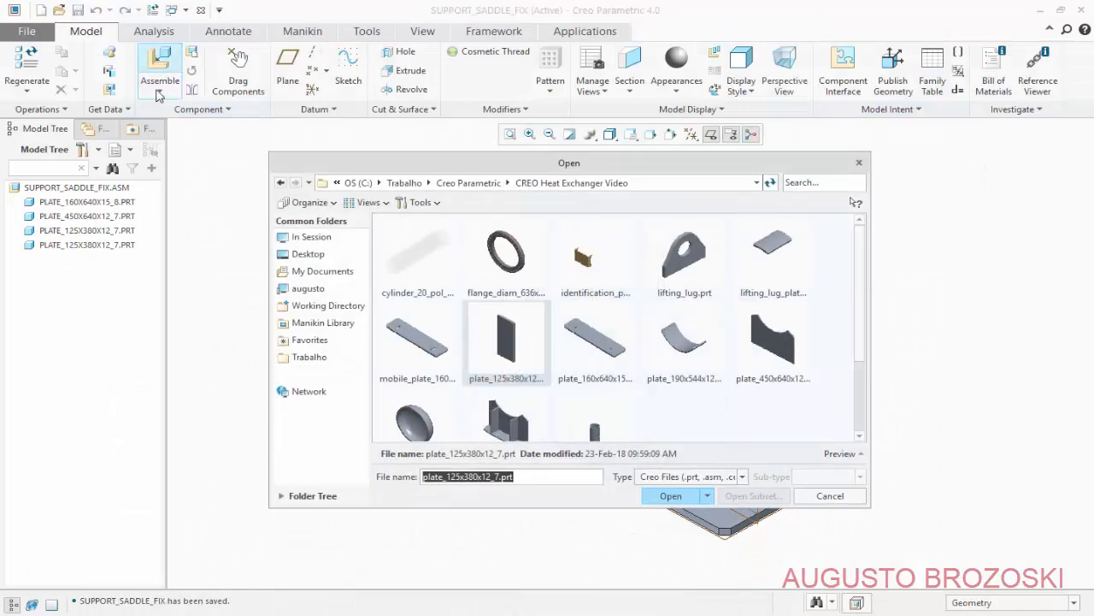
left_click(684, 357)
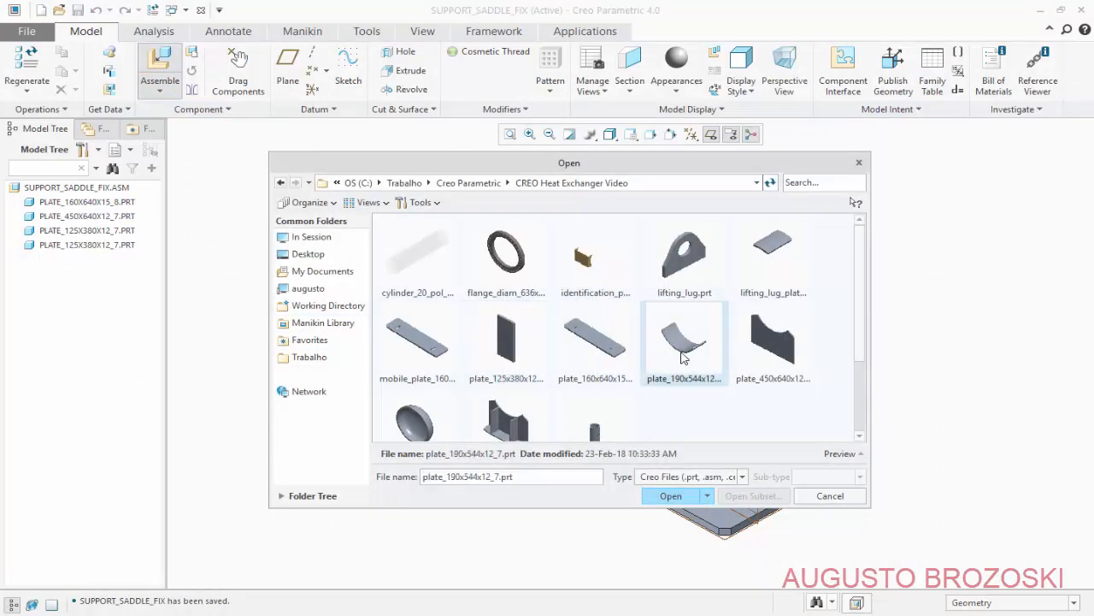
left_click(669, 495)
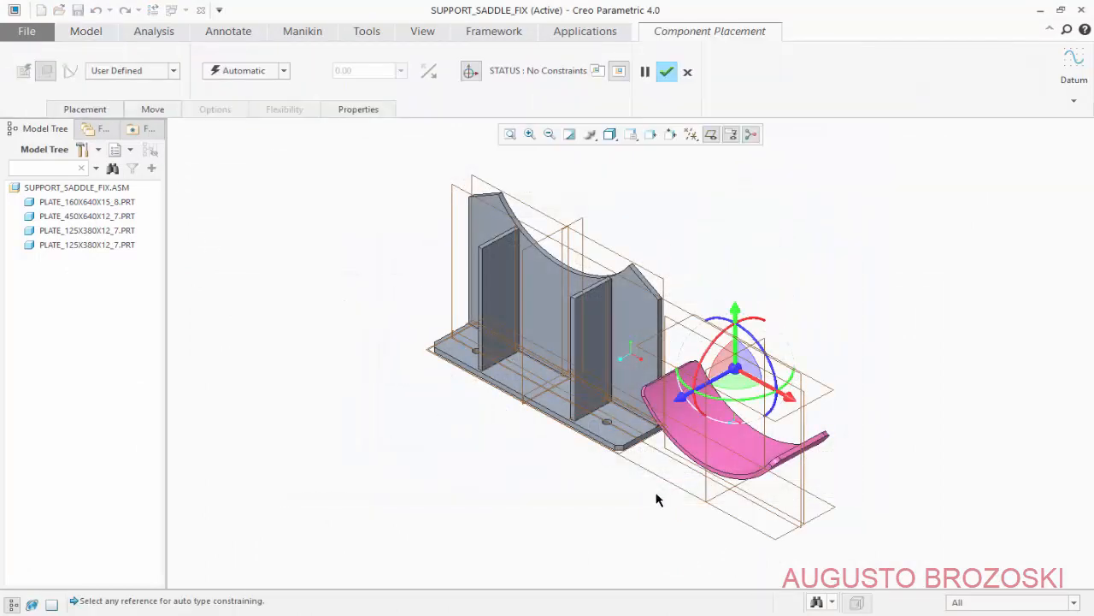
scroll(808, 408, "up", 2)
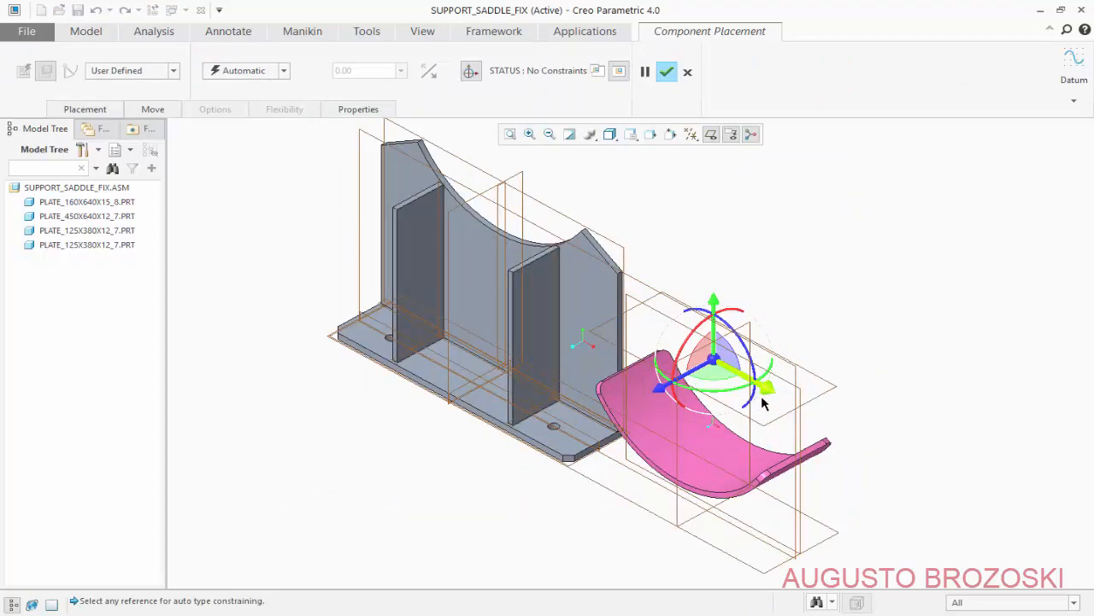
left_click_drag(770, 392, 405, 195)
scroll(385, 158, "up", 3)
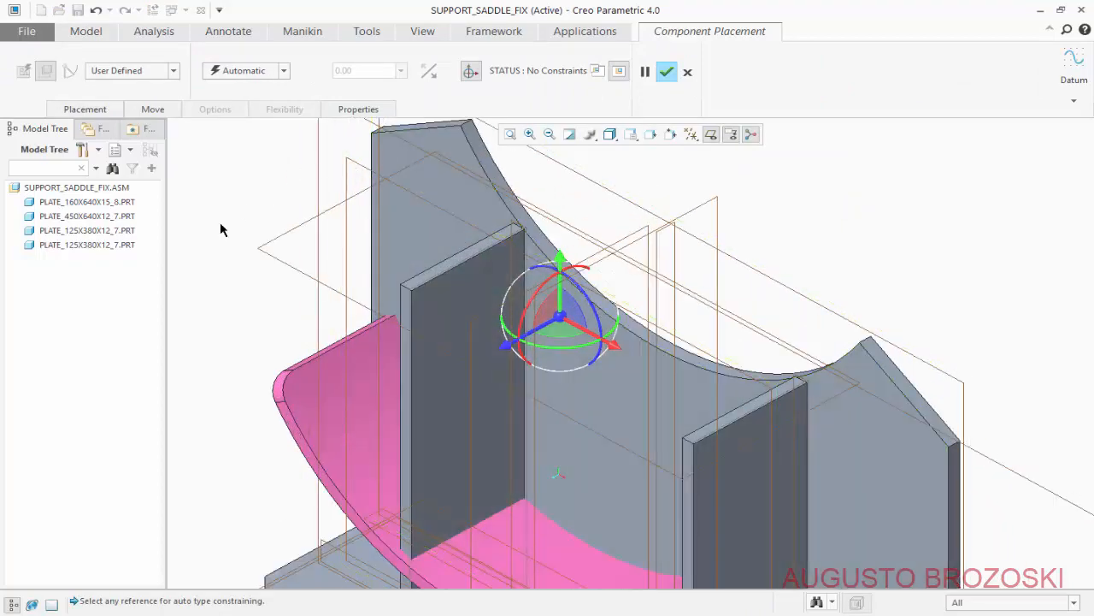
- Make the curved face of the 190x544 plate Coincident with the saddle plate's concave arc edge face
left_click(85, 113)
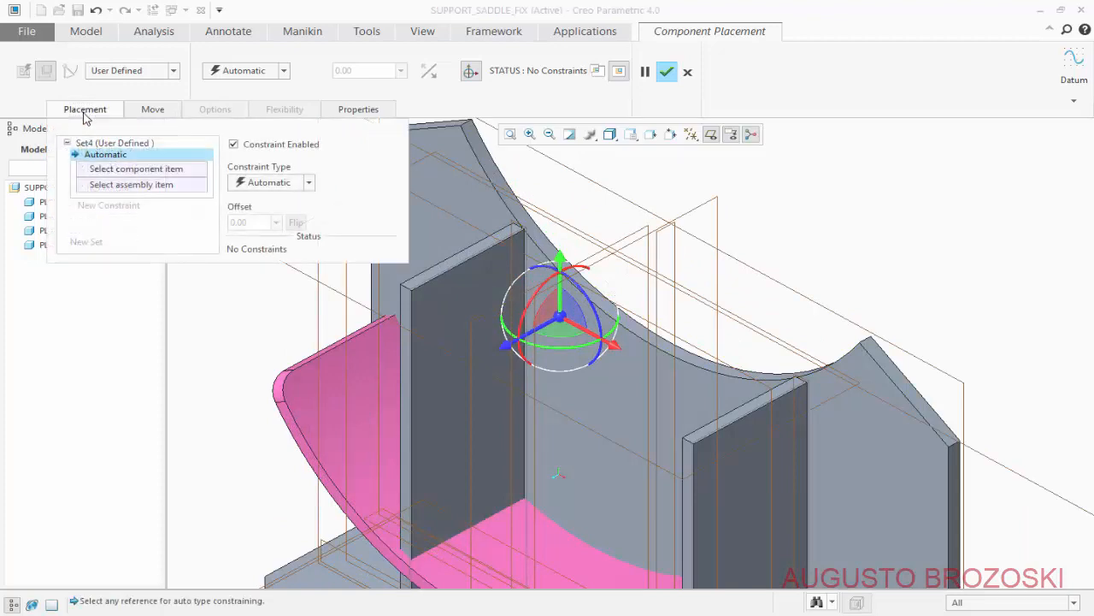
left_click(309, 183)
scroll(278, 221, "down", 1)
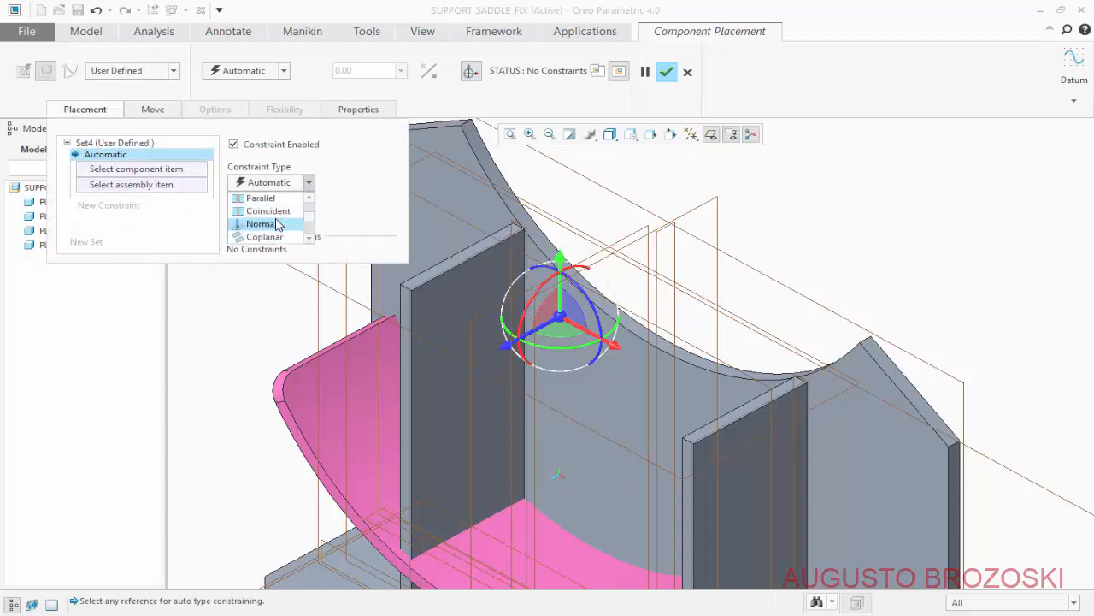
left_click(275, 211)
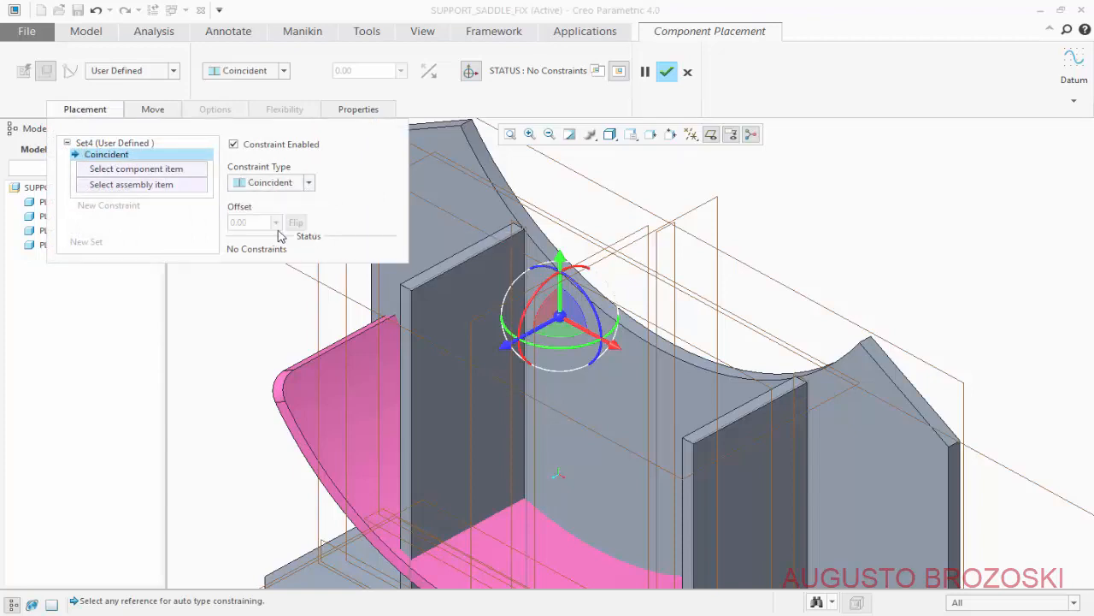
left_click(306, 409)
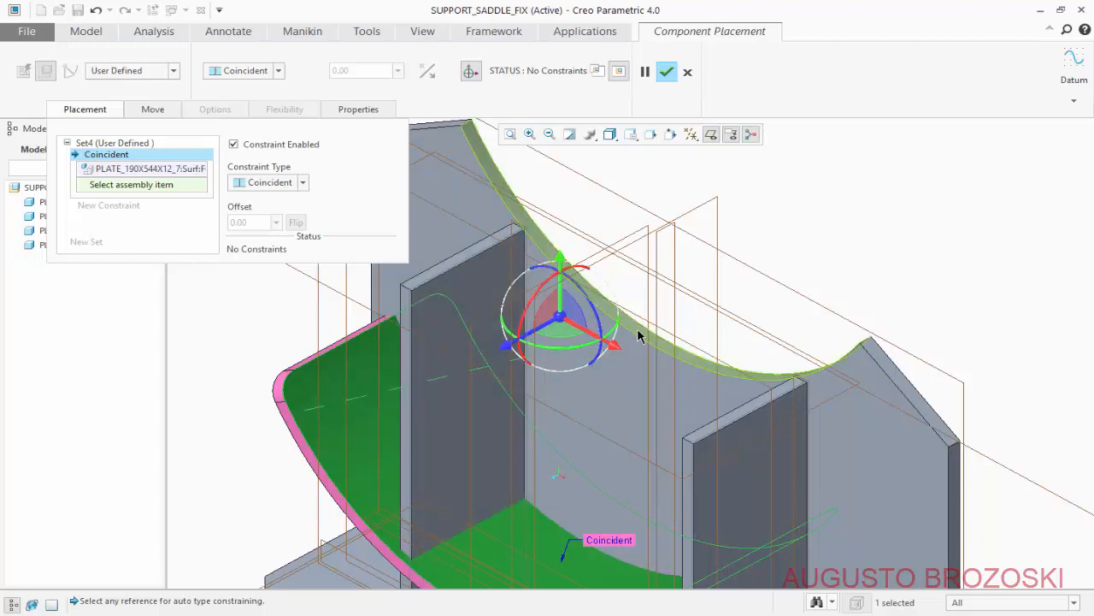
left_click(571, 261)
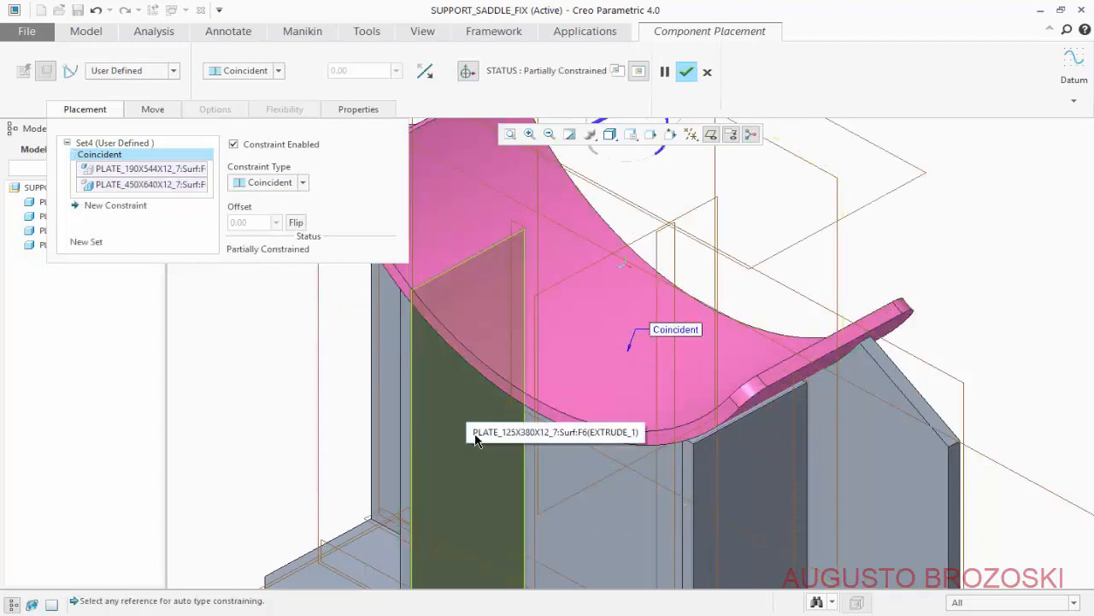
- Constrain the curved plate's RIGHT datum plane coincident with the assembly's ASM_RIGHT plane
scroll(476, 437, "down", 3)
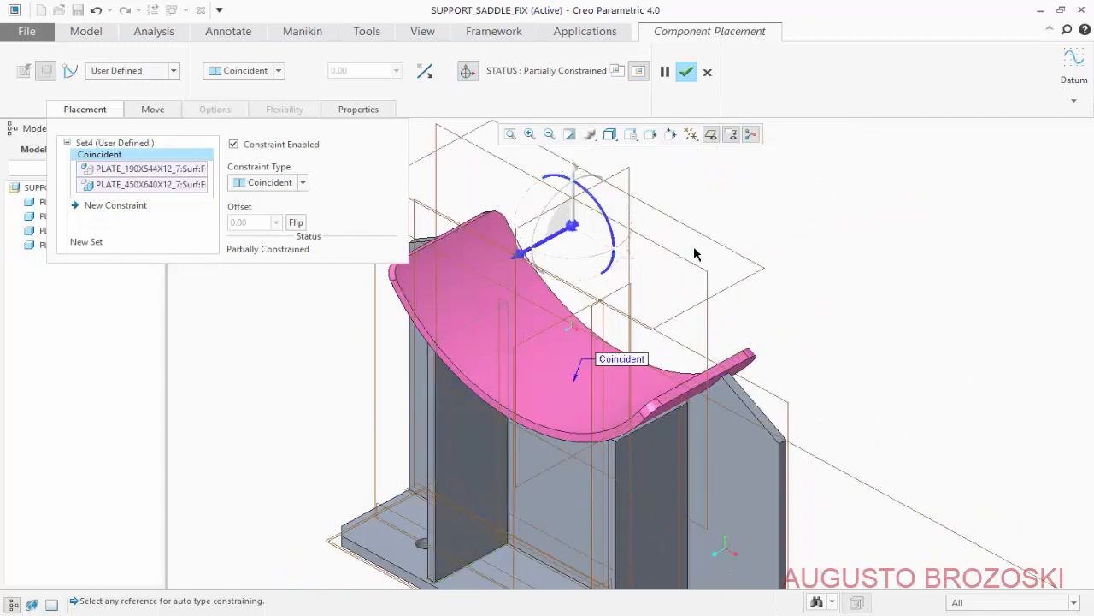
middle_click_drag(694, 254, 709, 249, "shift")
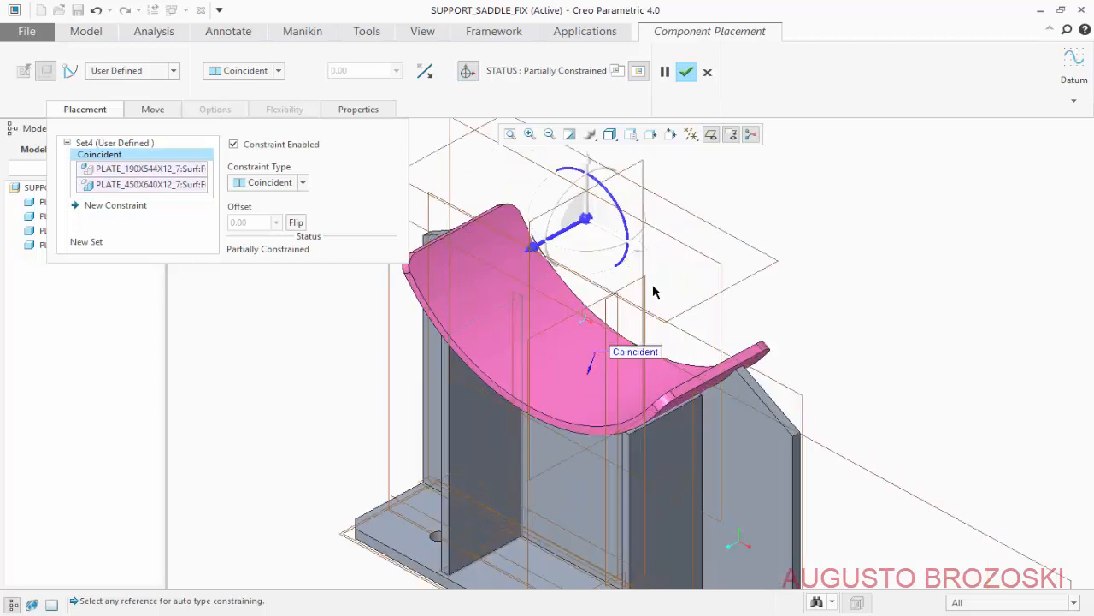
left_click(644, 175)
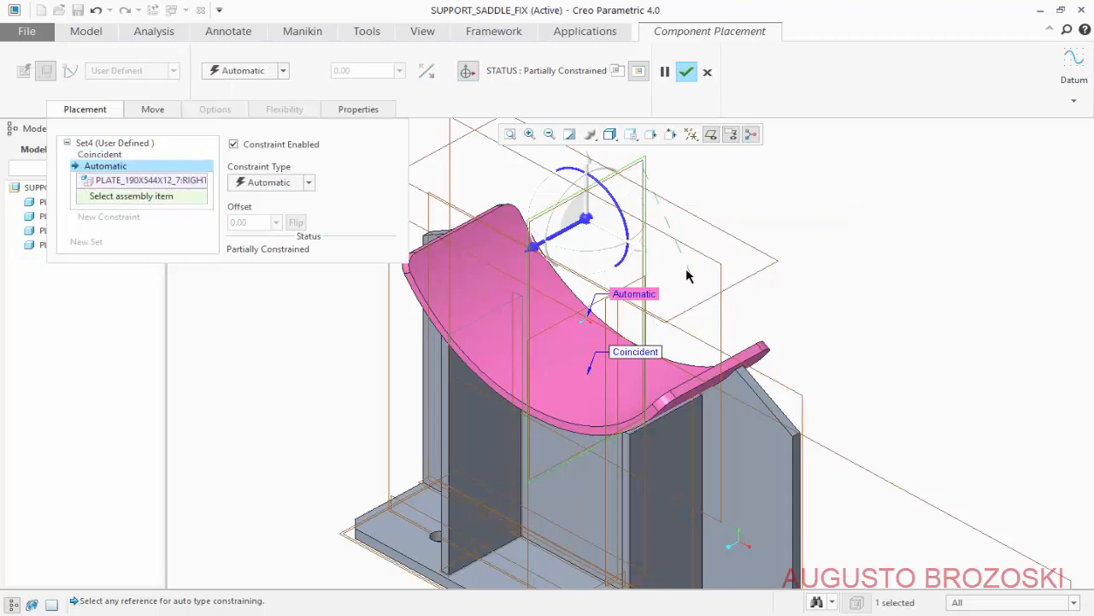
left_click(559, 332)
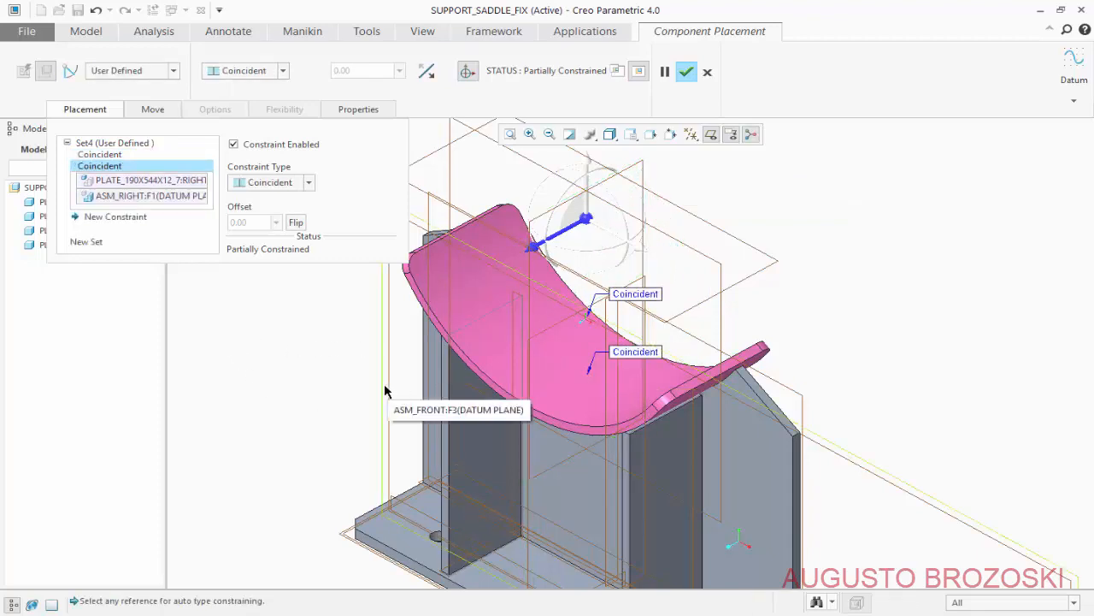
- Change the constraint between the curved plate's RIGHT plane and ASM_RIGHT to the Distance type
middle_click_drag(686, 299, 610, 308)
scroll(838, 445, "up", 5)
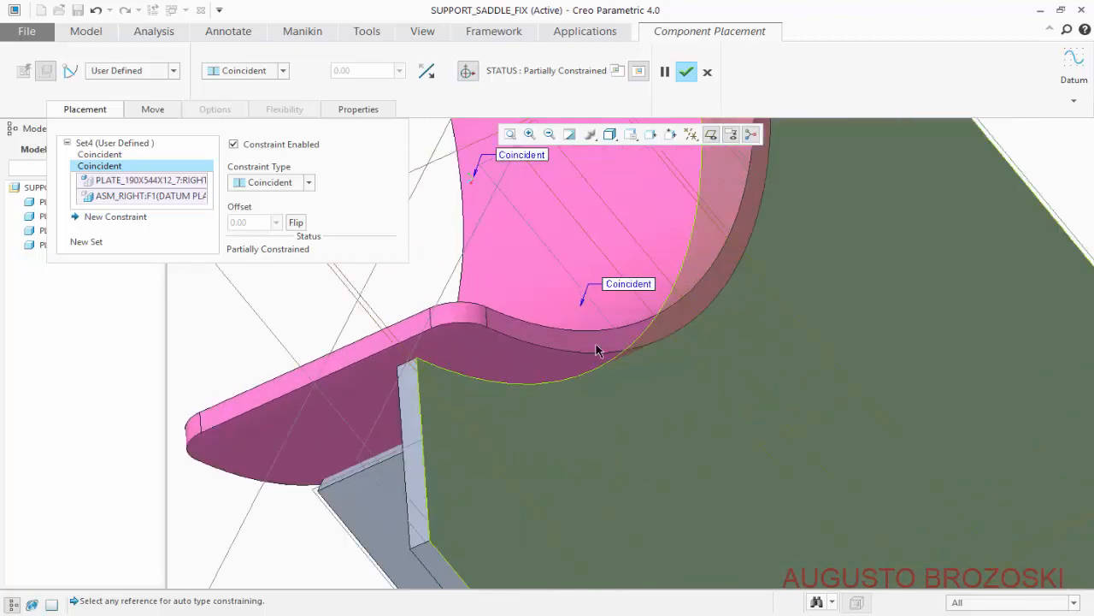
left_click(309, 182)
left_click(285, 196)
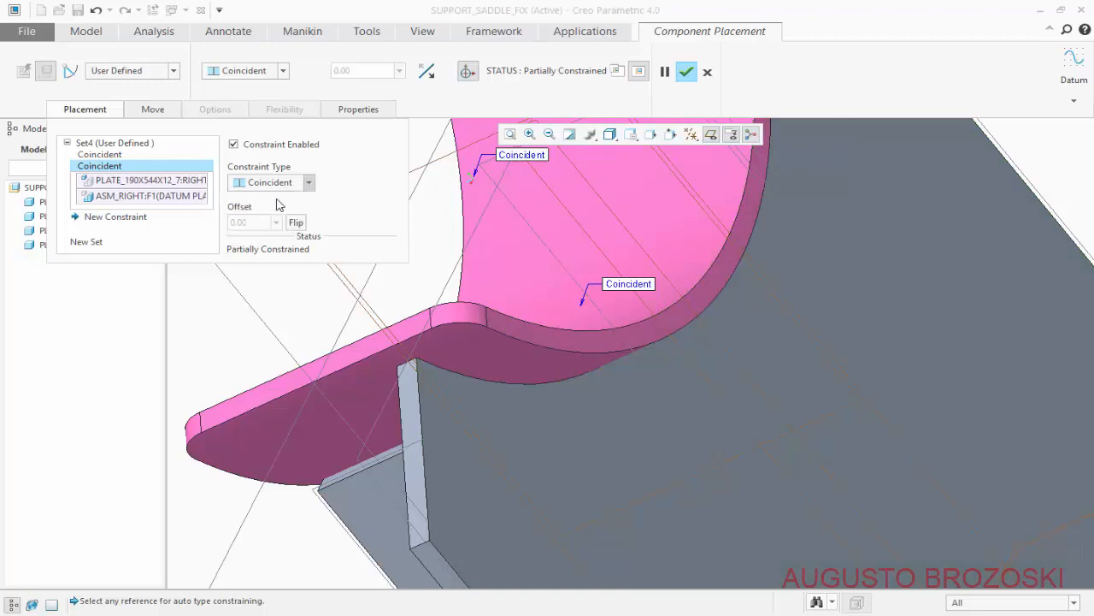
- Make the curved plate's arc-shaped side face coincident with the saddle plate's broad rear face, opposite the ribs
left_click(713, 296)
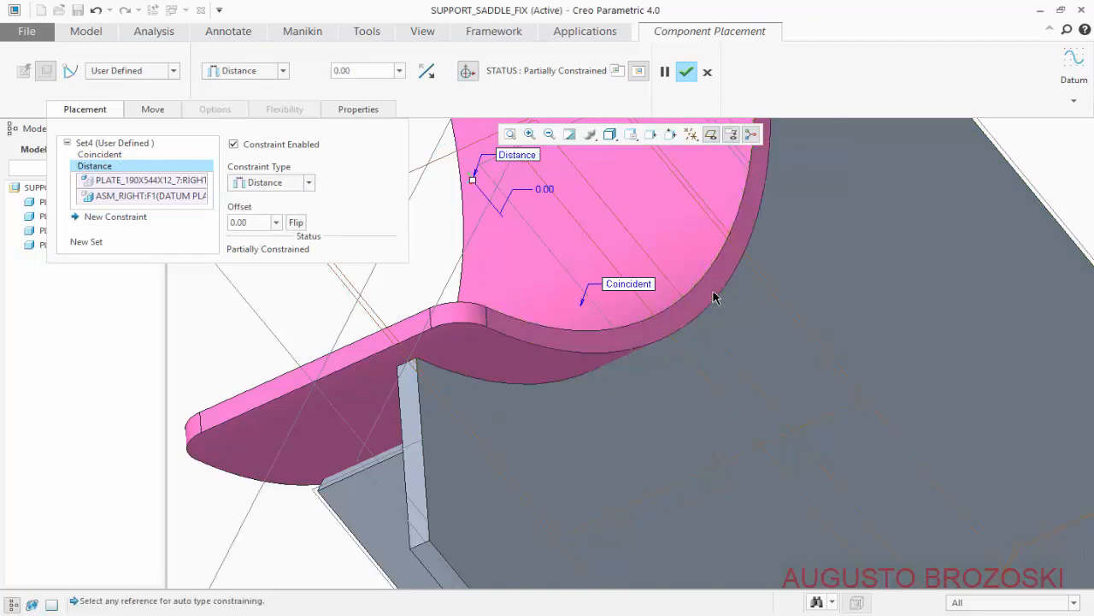
left_click(616, 398)
left_click(606, 395)
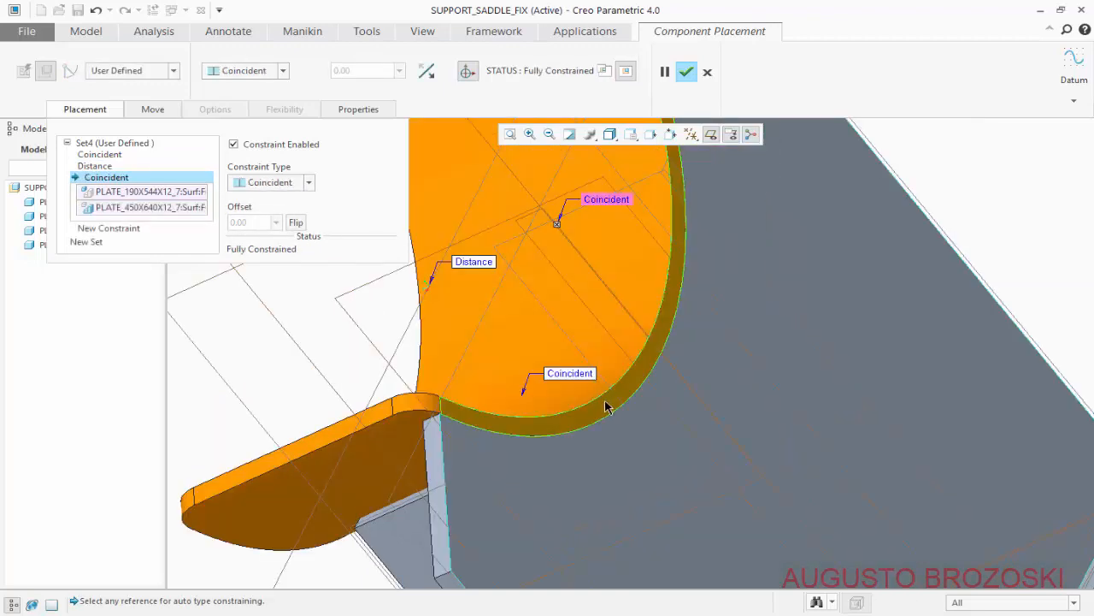
- Change the side-face constraint to Distance with an offset of 25 and compare the curved plate's position with the PDF drawing
key("alt+Tab")
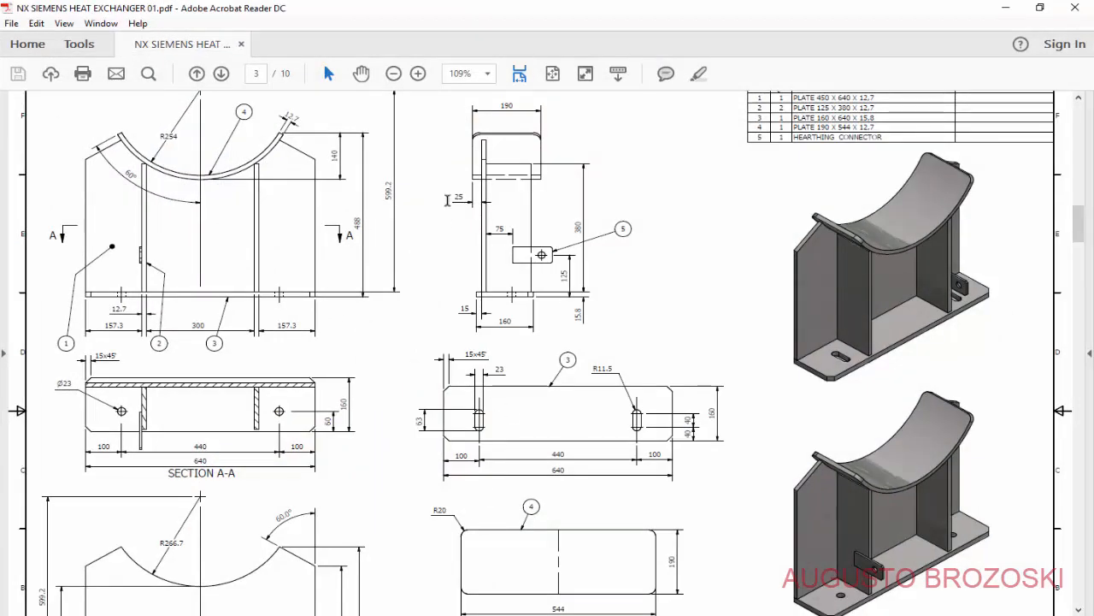
left_click(1010, 12)
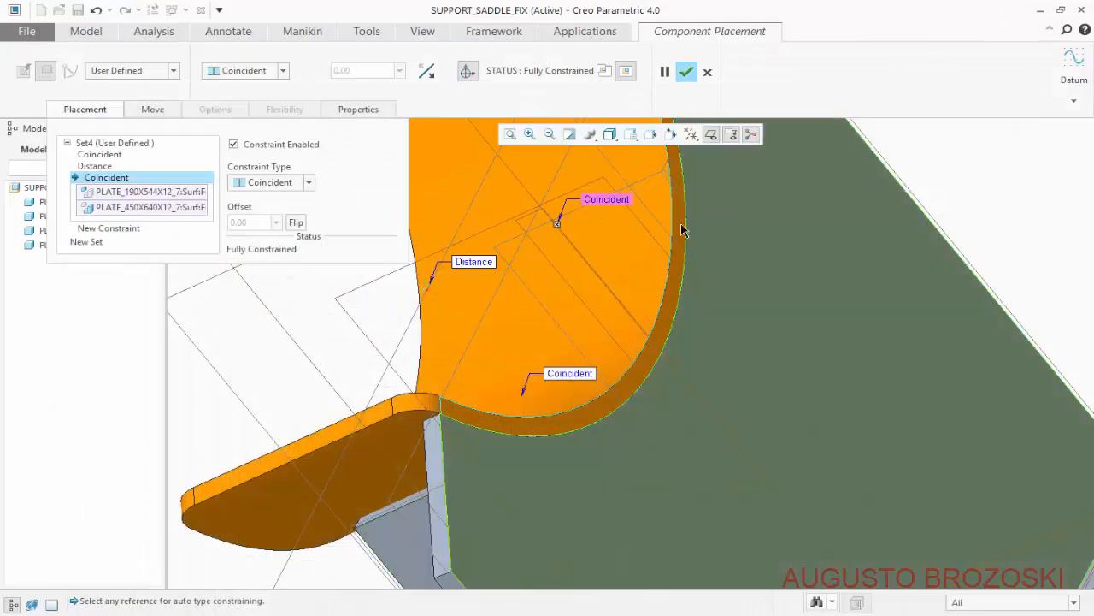
left_click(309, 183)
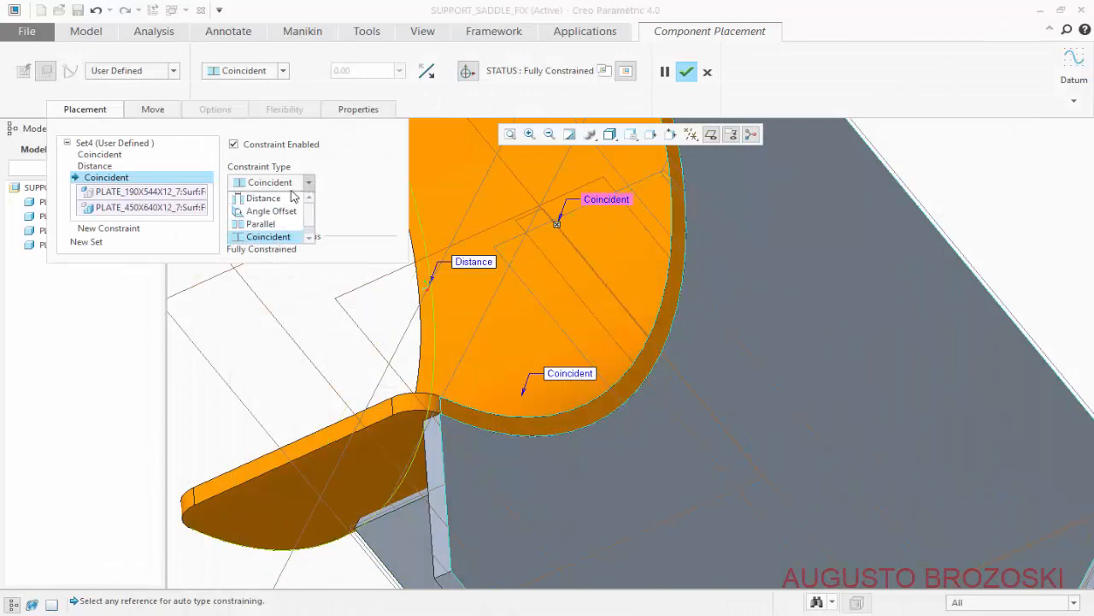
left_click(272, 196)
left_click(265, 223)
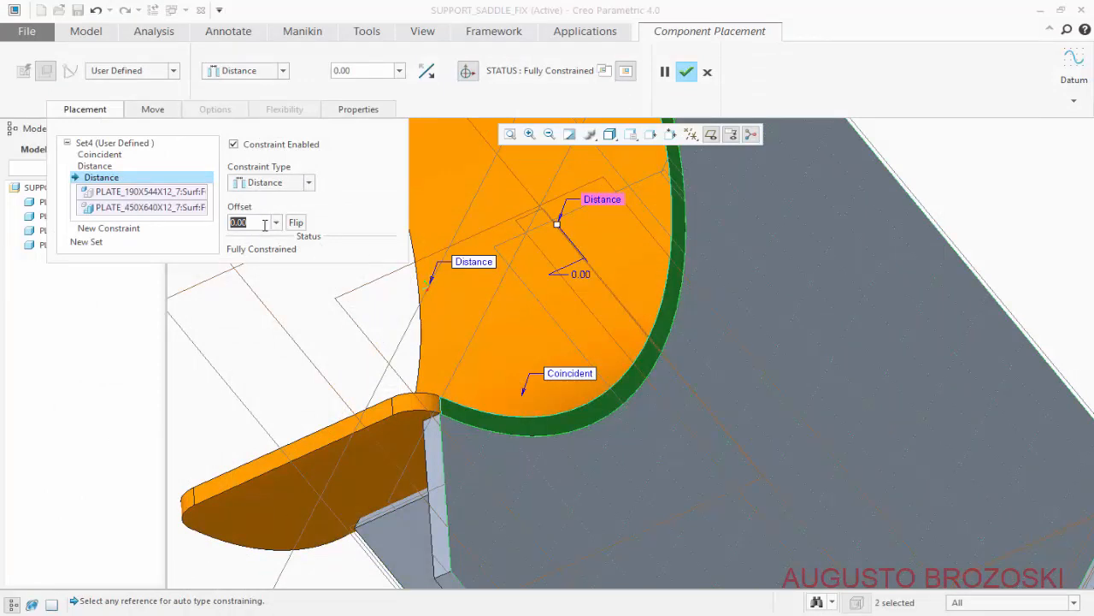
type("2")
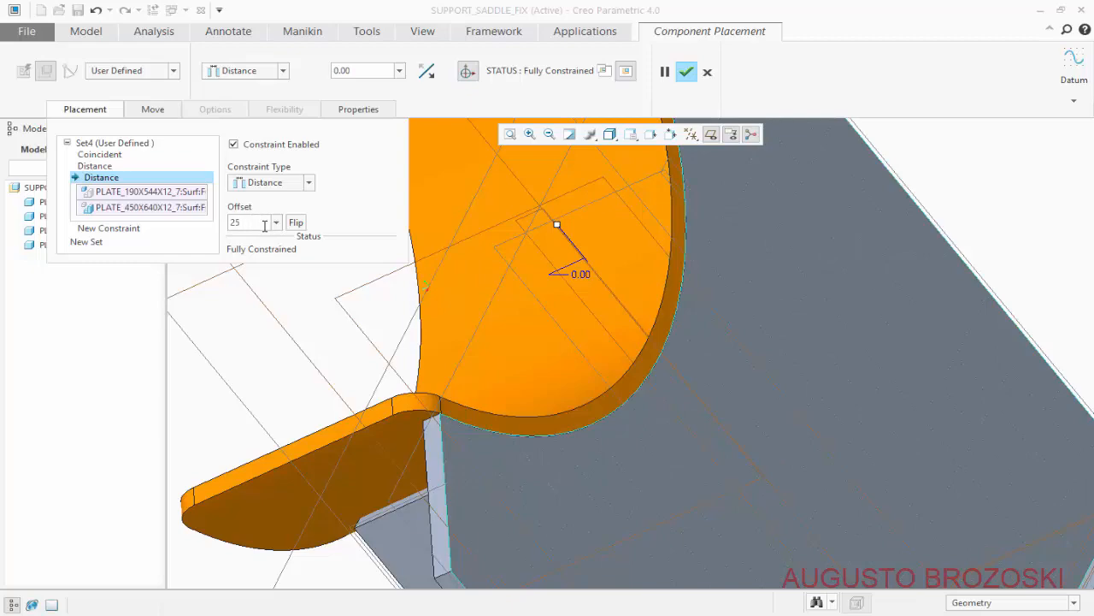
type("5")
key("Return")
middle_click_drag(430, 415, 561, 450)
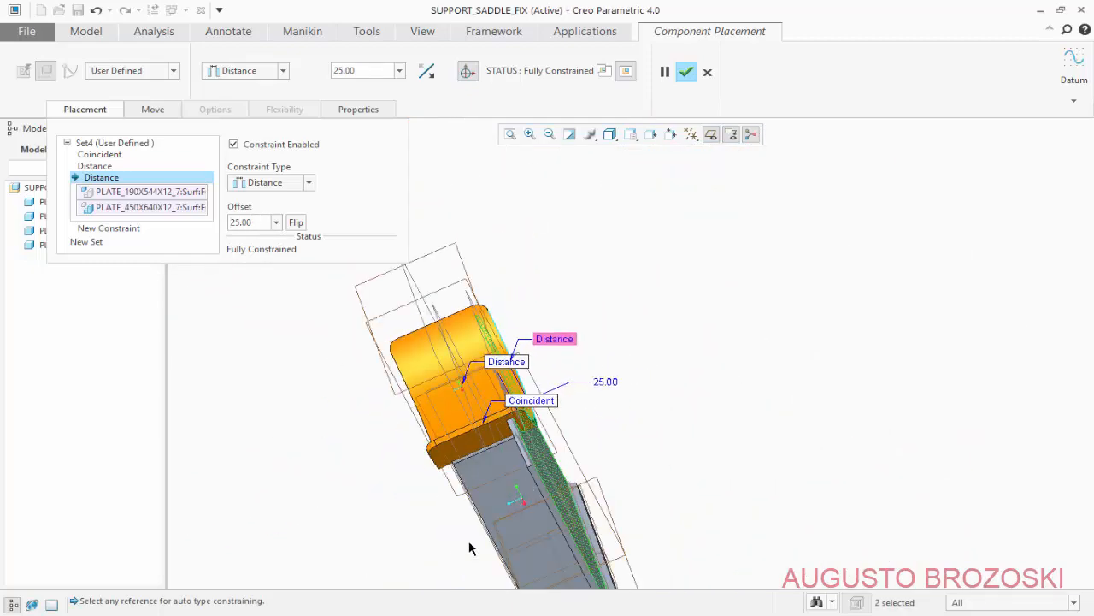
key("alt+Tab")
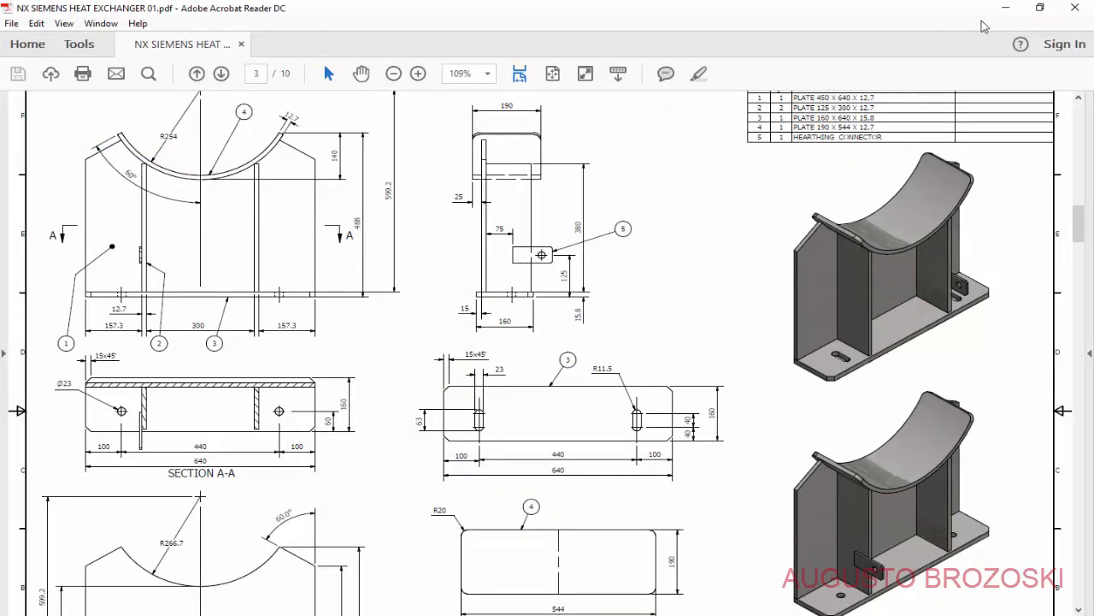
- Accept the curved plate's placement and show the assembly in its standard orientation
left_click(1005, 10)
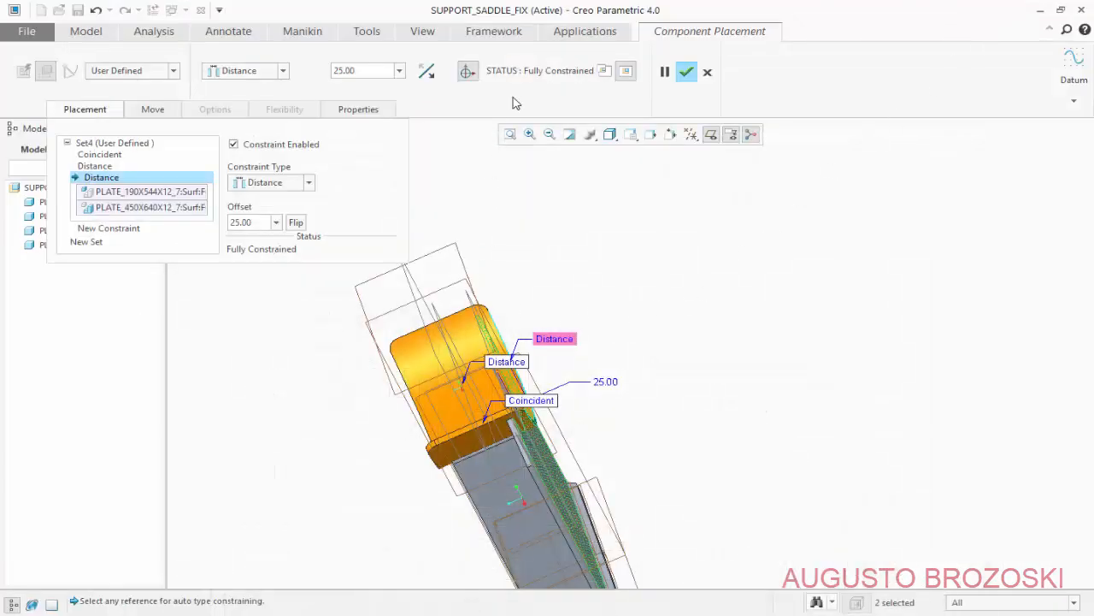
left_click(687, 72)
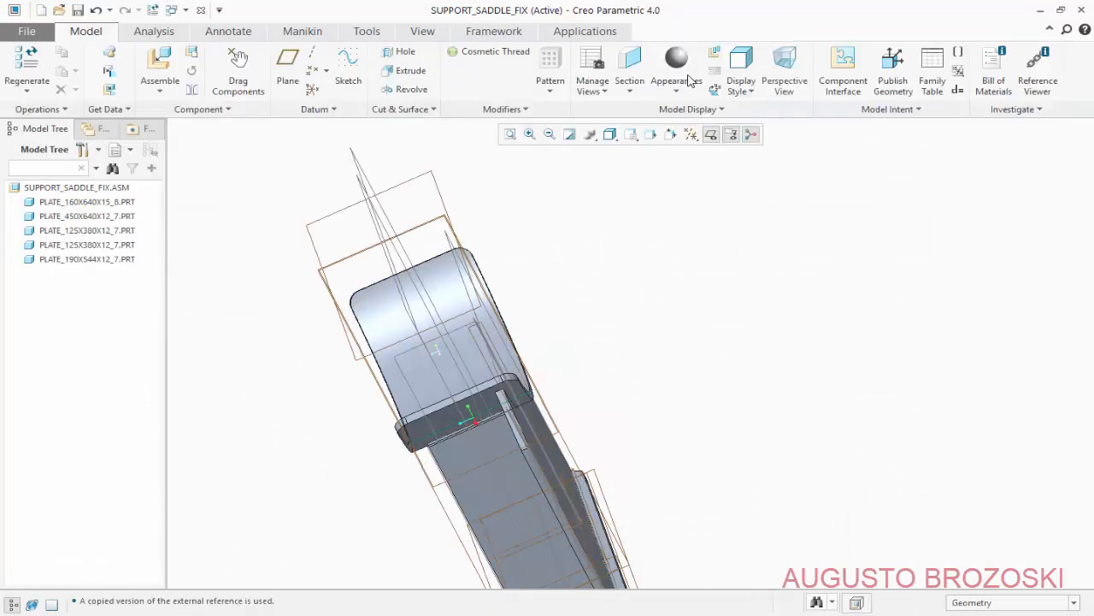
left_click(632, 136)
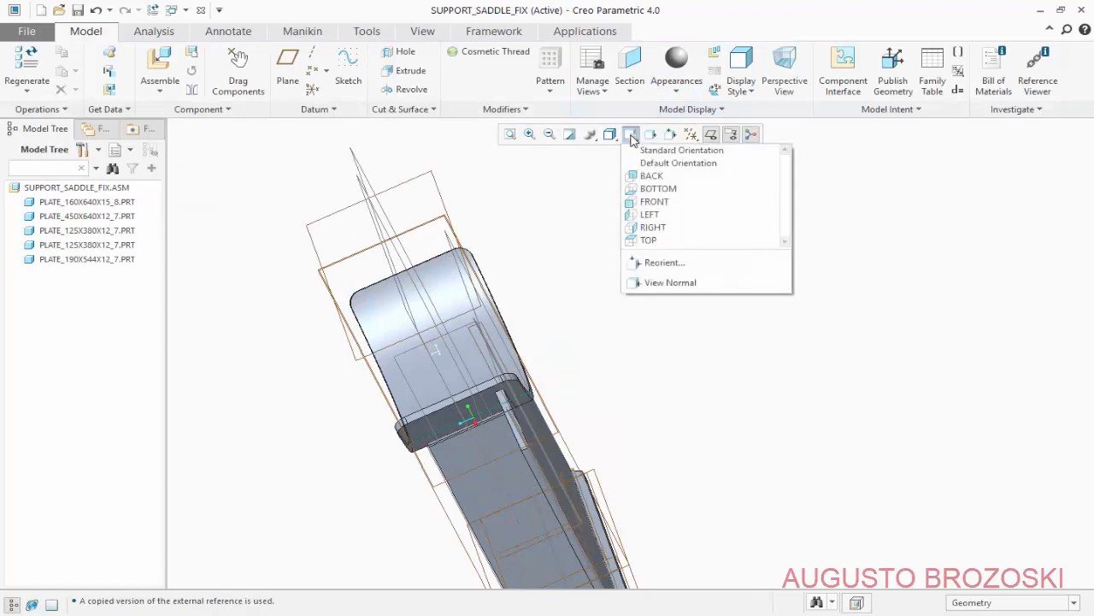
left_click(664, 154)
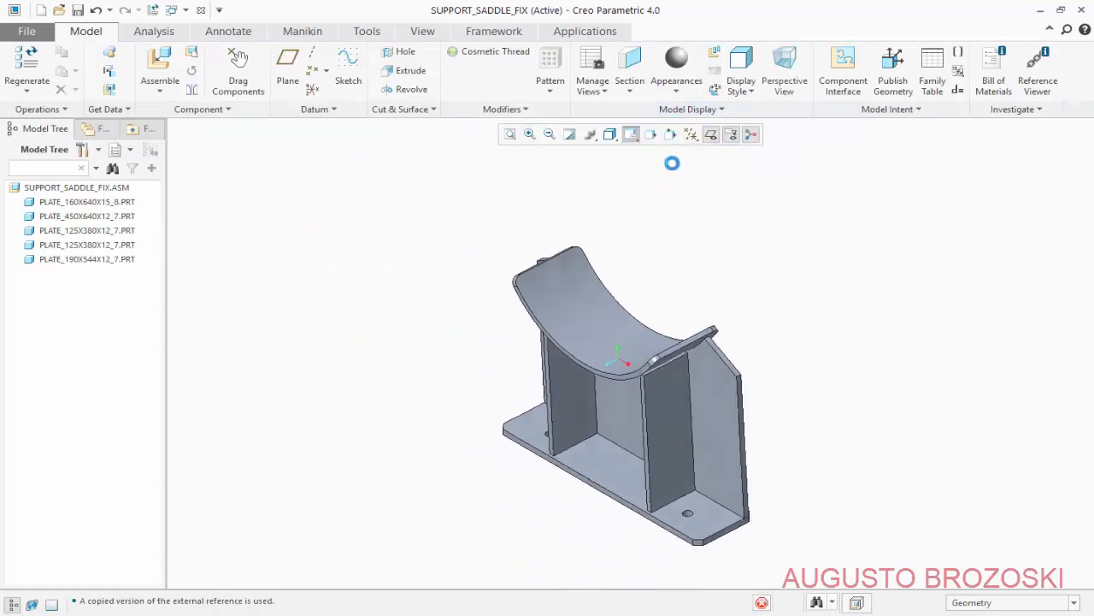
- Hide the datum planes, annotations and spin center, and save the assembly in standard orientation
left_click(712, 136)
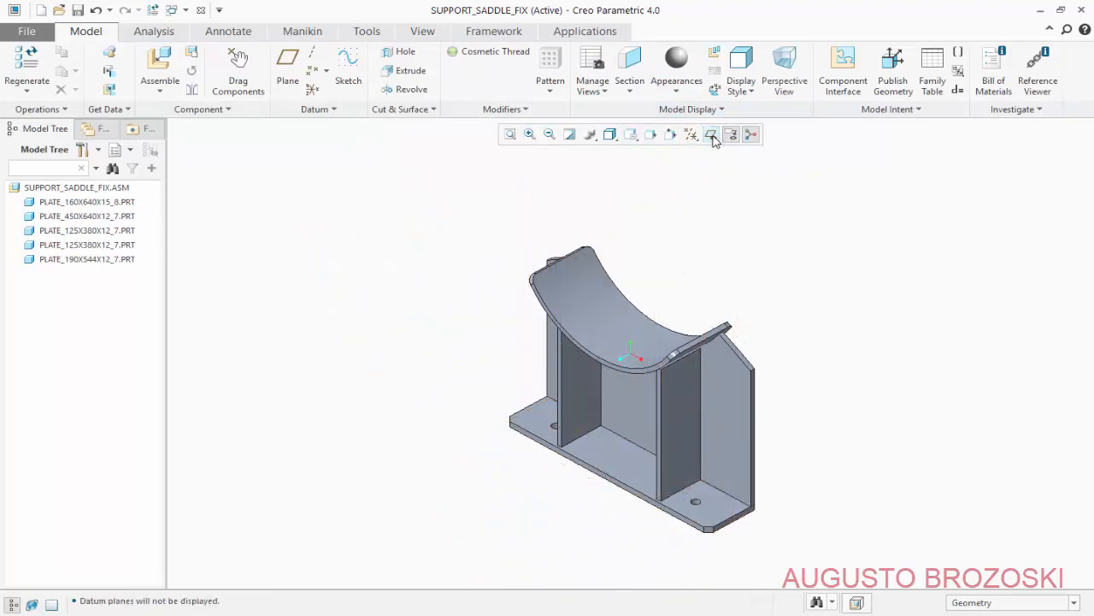
left_click(732, 135)
left_click(752, 136)
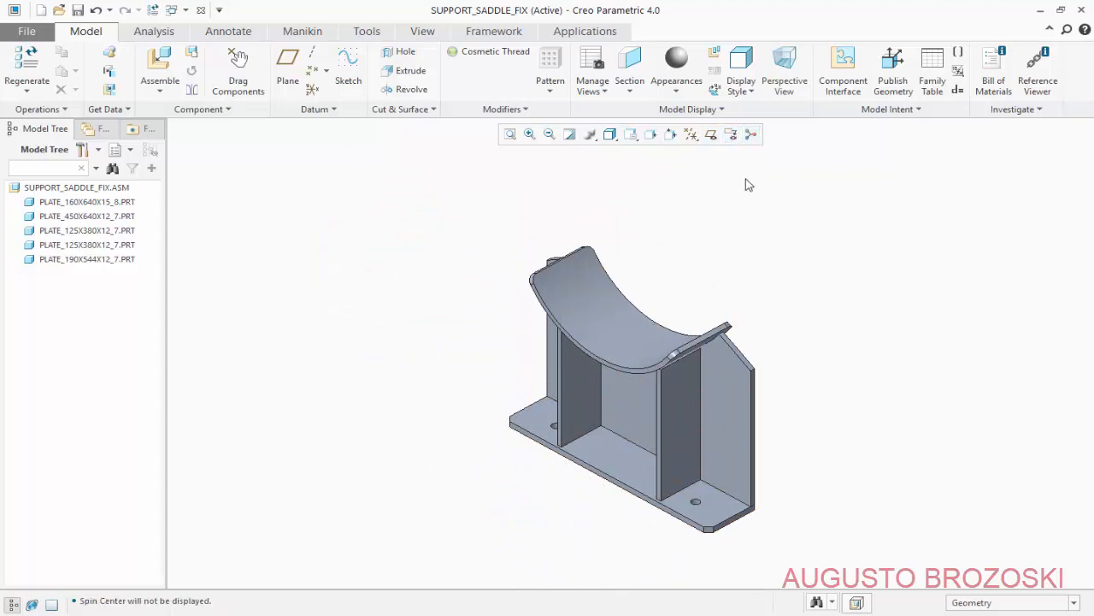
left_click(630, 135)
left_click(640, 148)
left_click(77, 10)
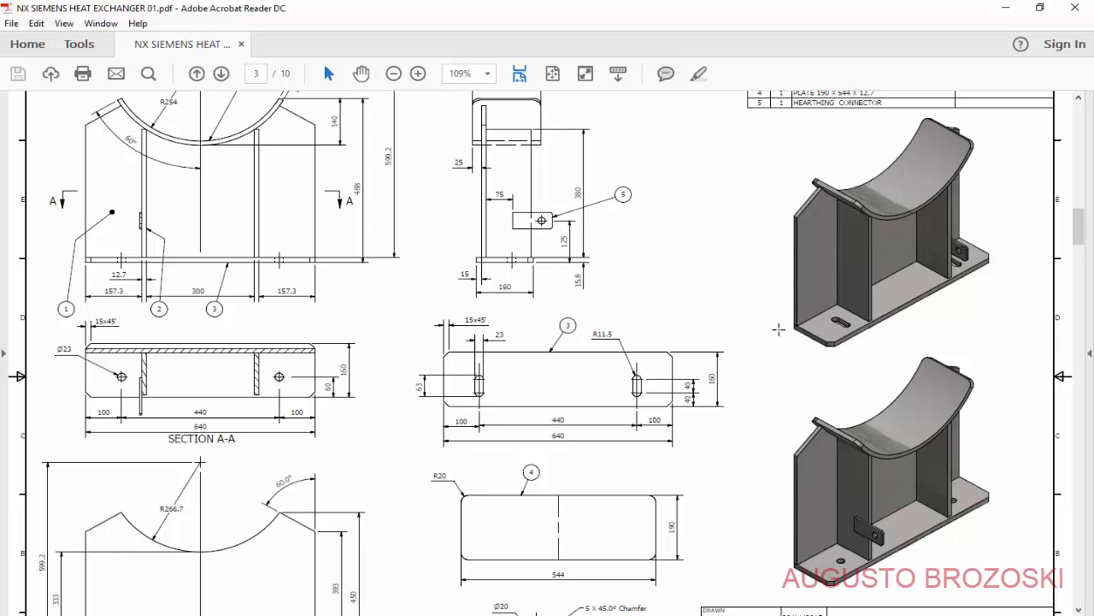
left_click(1007, 8)
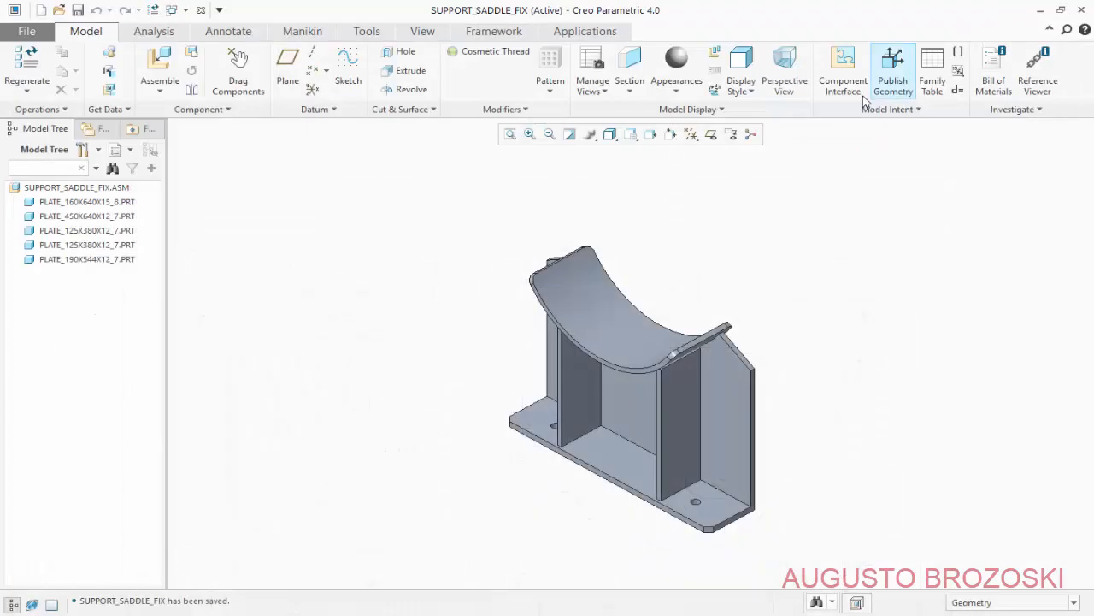
- Set up a saved copy of the assembly with the file name SUPPORT_SADDLE_MOBILE
left_click(27, 31)
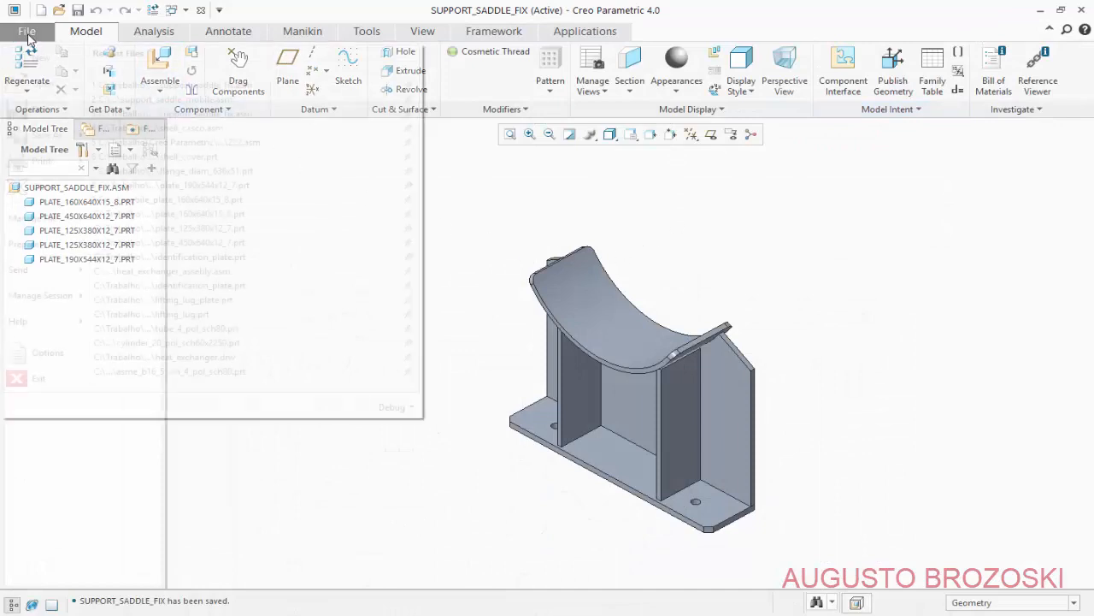
mouse_move(45, 134)
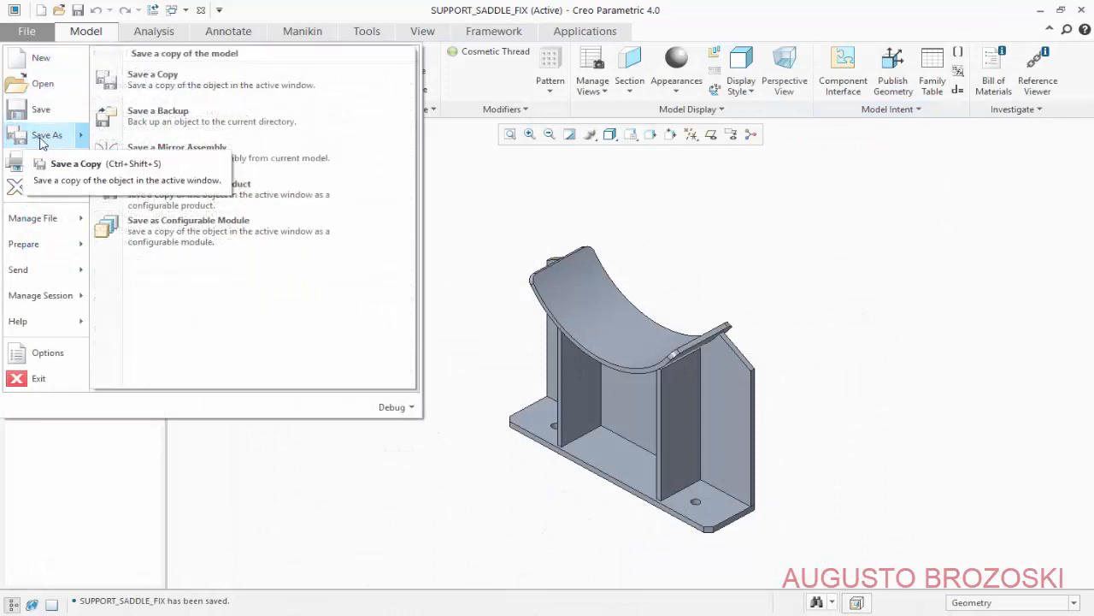
left_click(194, 86)
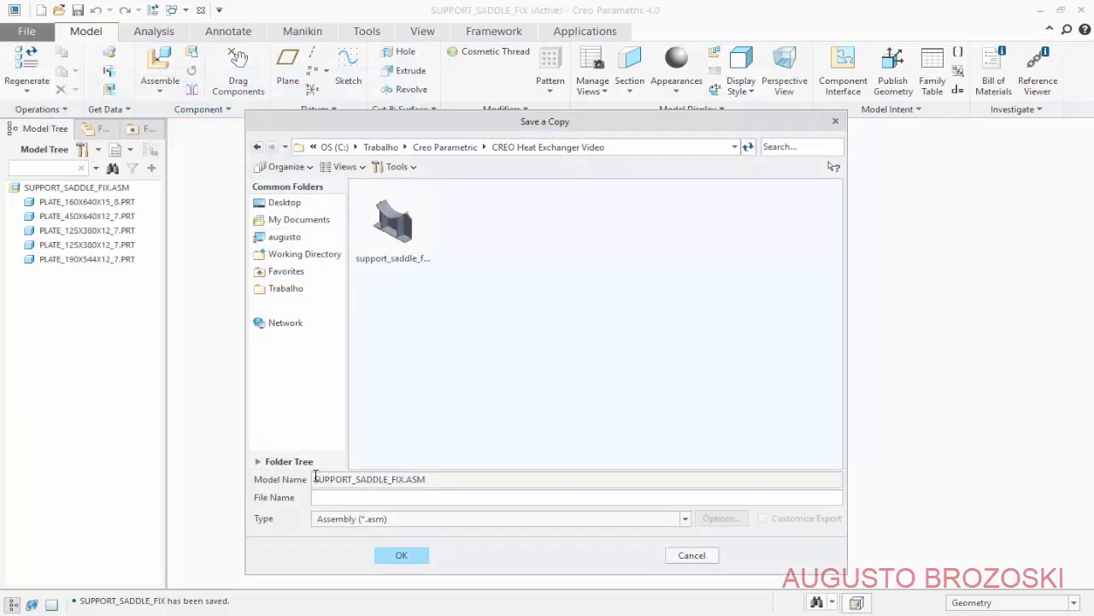
left_click_drag(316, 477, 392, 481)
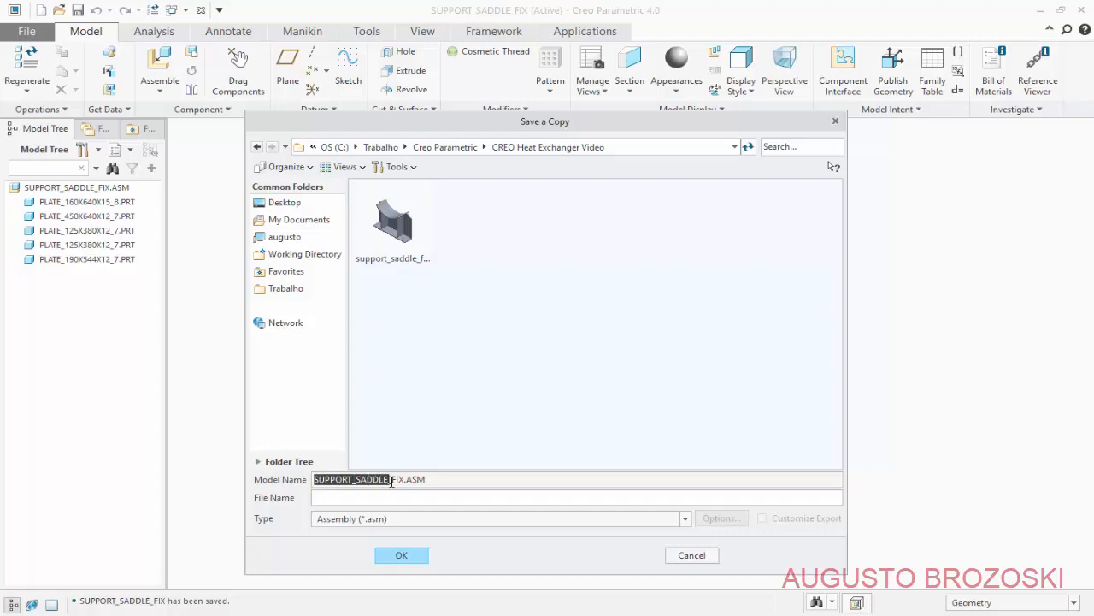
right_click(372, 480)
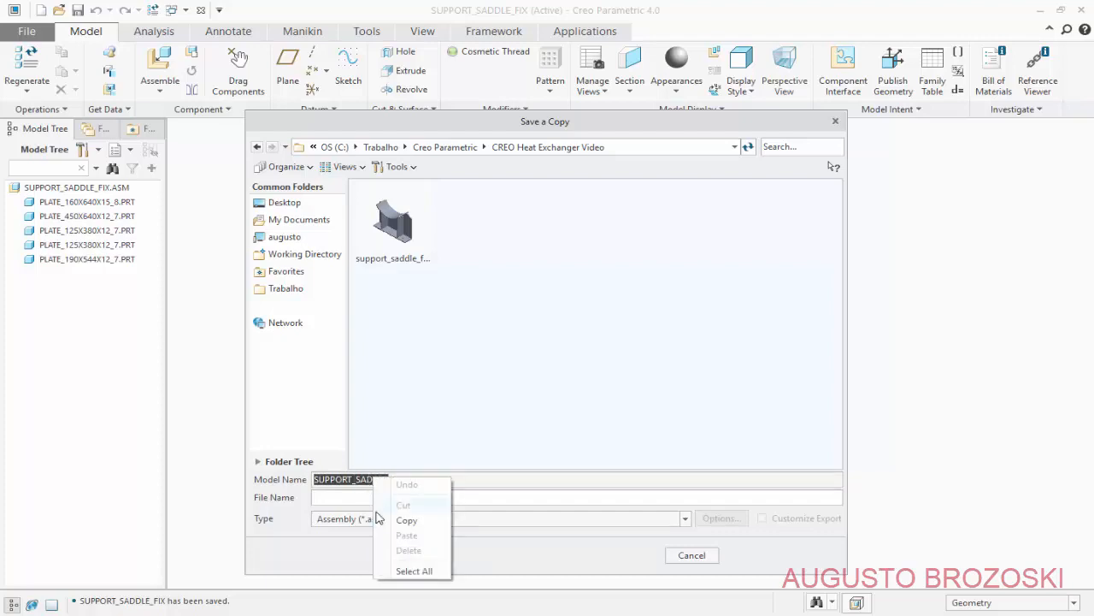
left_click(406, 520)
left_click(345, 499)
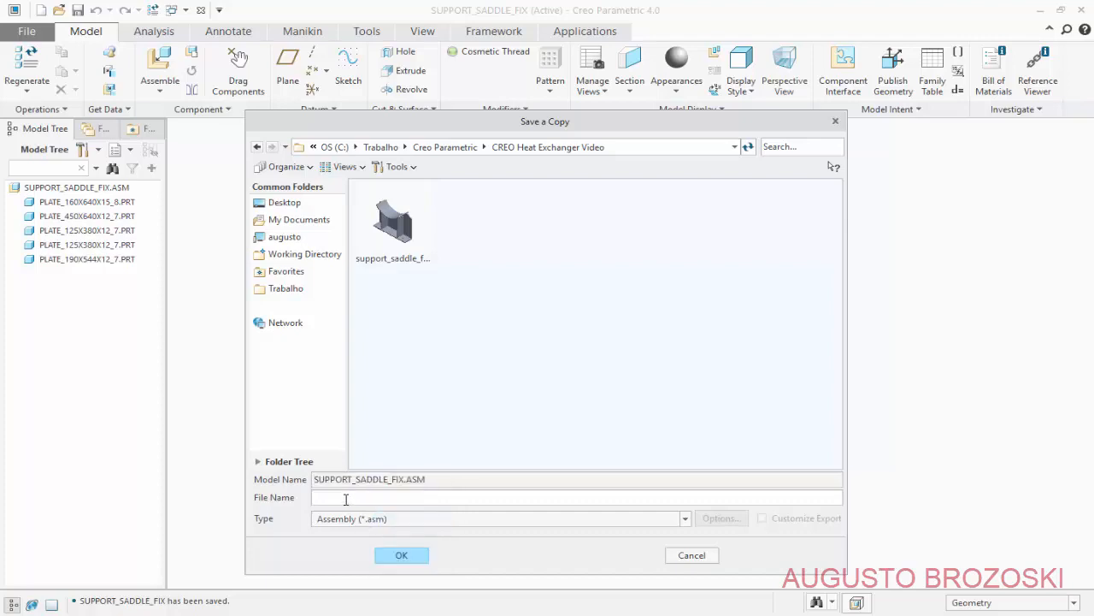
right_click(345, 497)
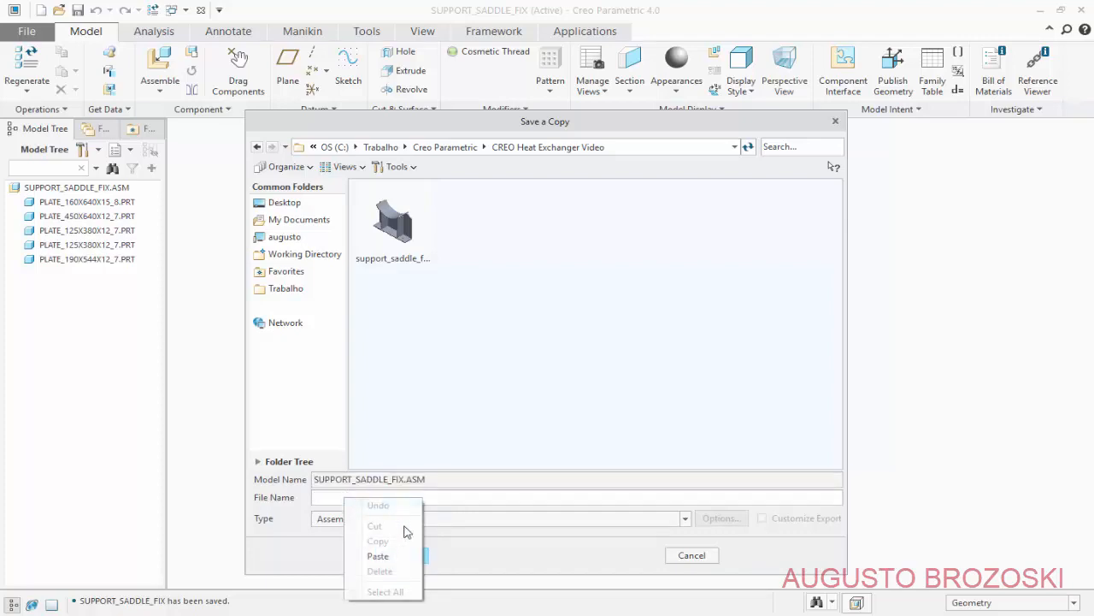
left_click(403, 556)
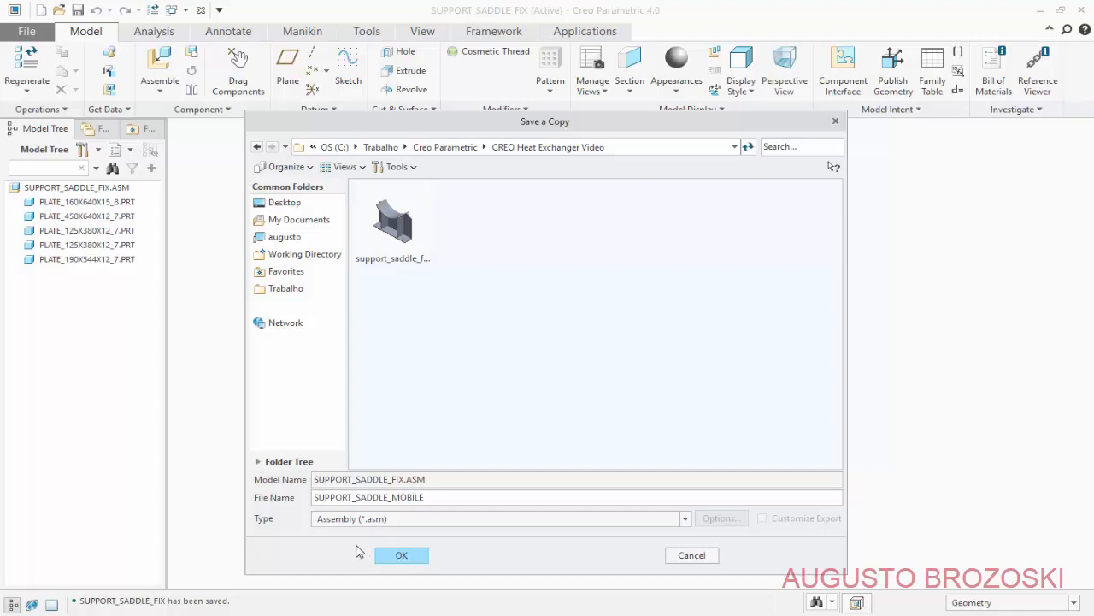
- Save the assembly copy with all existing plate parts reused, and open it in a maximized window
left_click(401, 555)
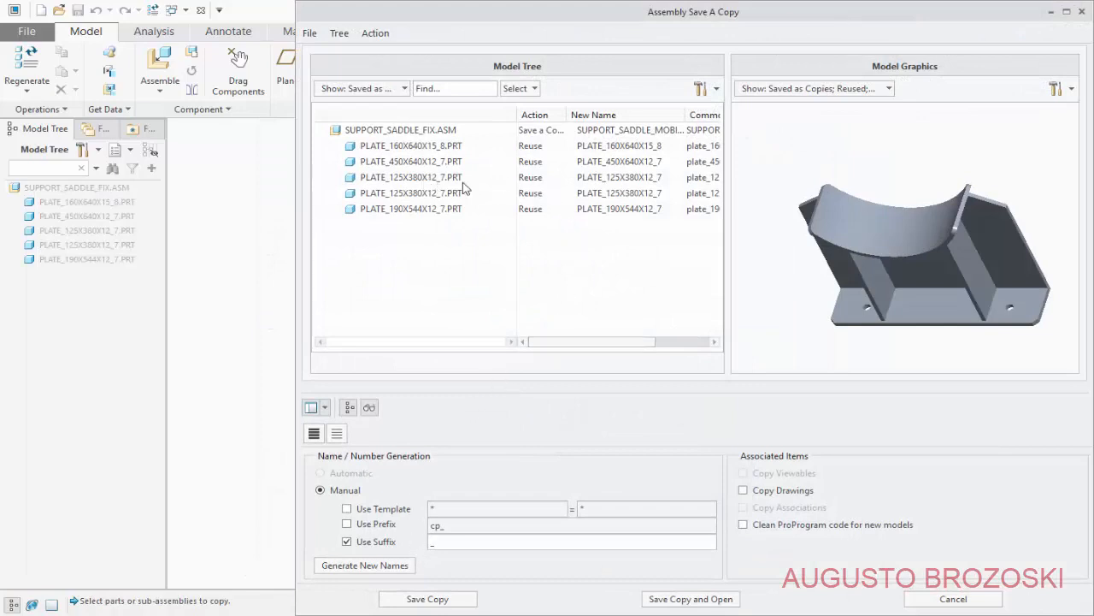
left_click(700, 602)
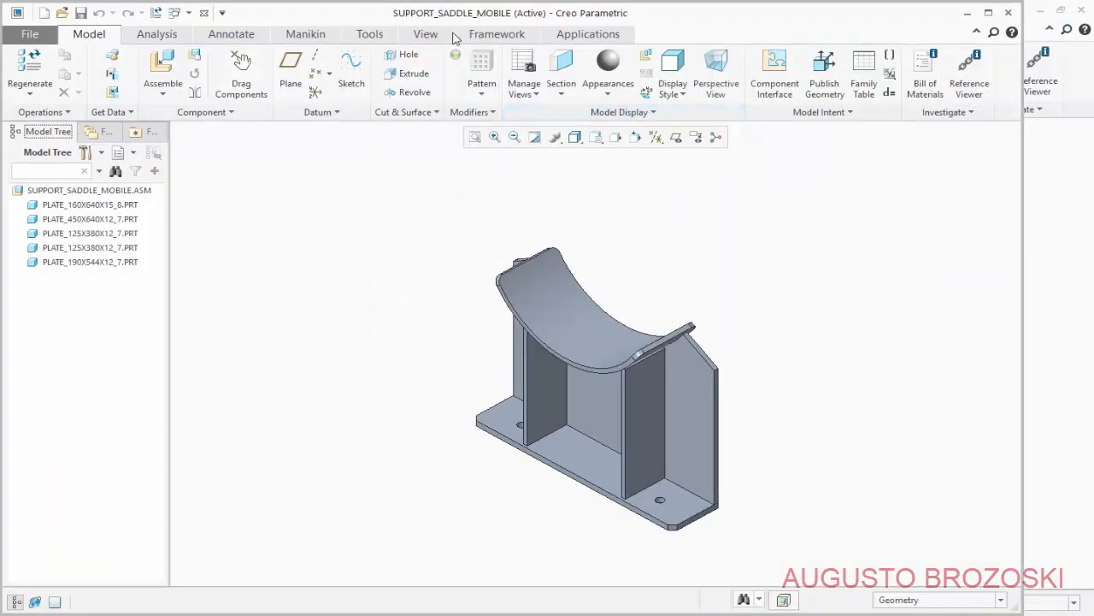
left_click(987, 13)
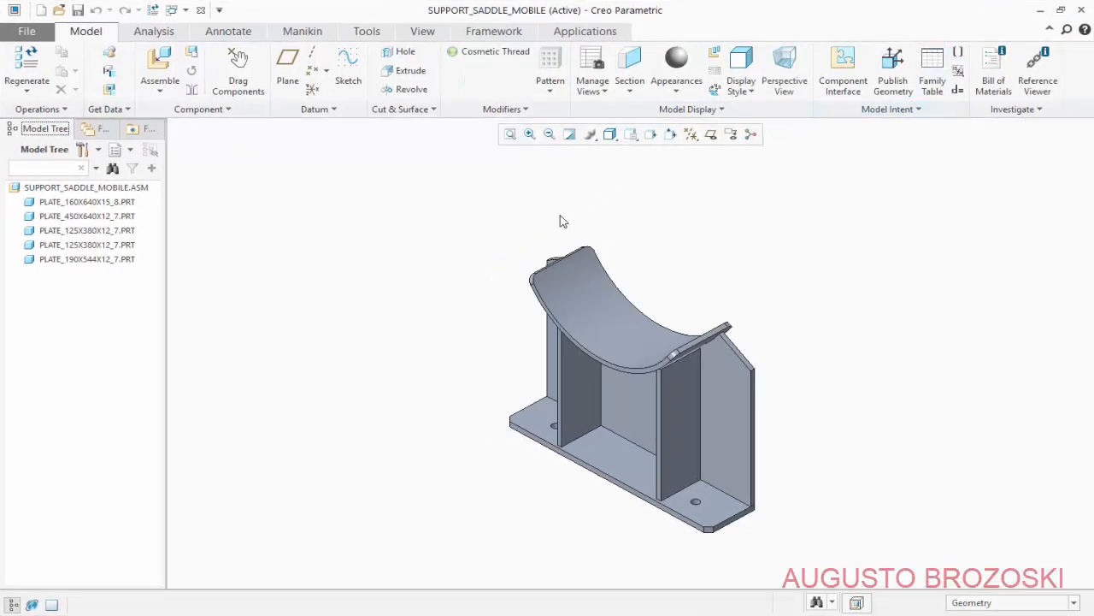
left_click(423, 33)
left_click(980, 86)
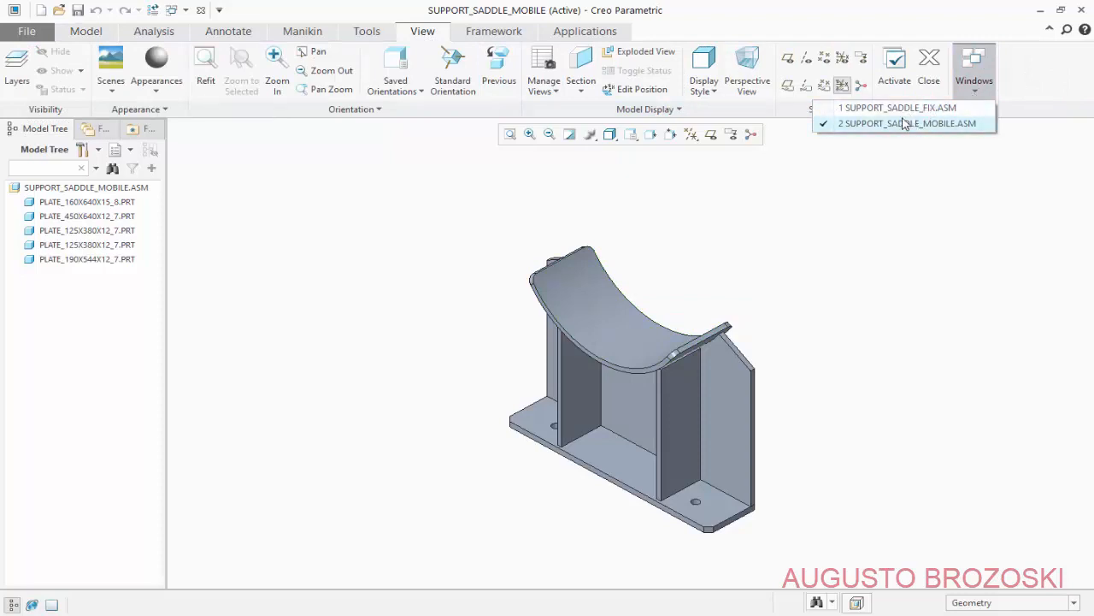
left_click(858, 213)
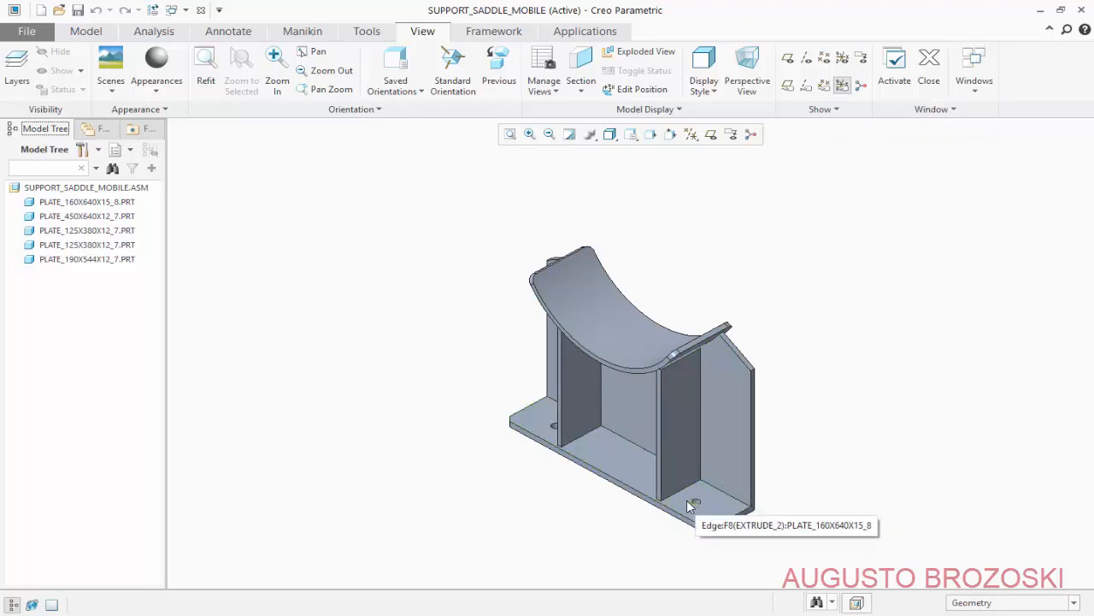
- Set up a Notebook replacement of the base plate PLATE_160X640X15_8, without remembering the components
left_click(537, 423)
right_click(537, 423)
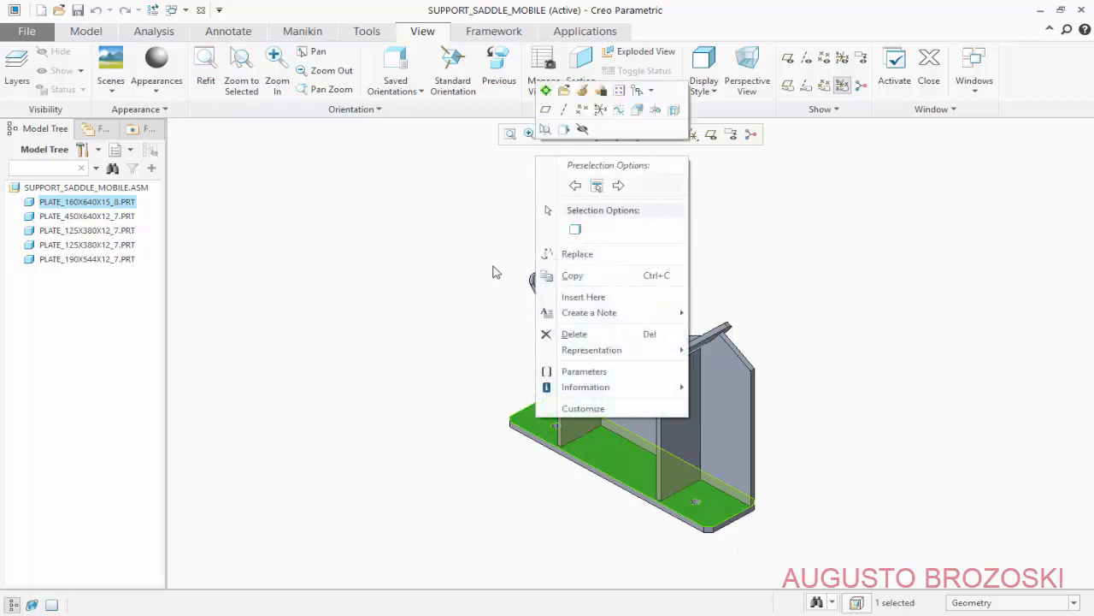
left_click(577, 253)
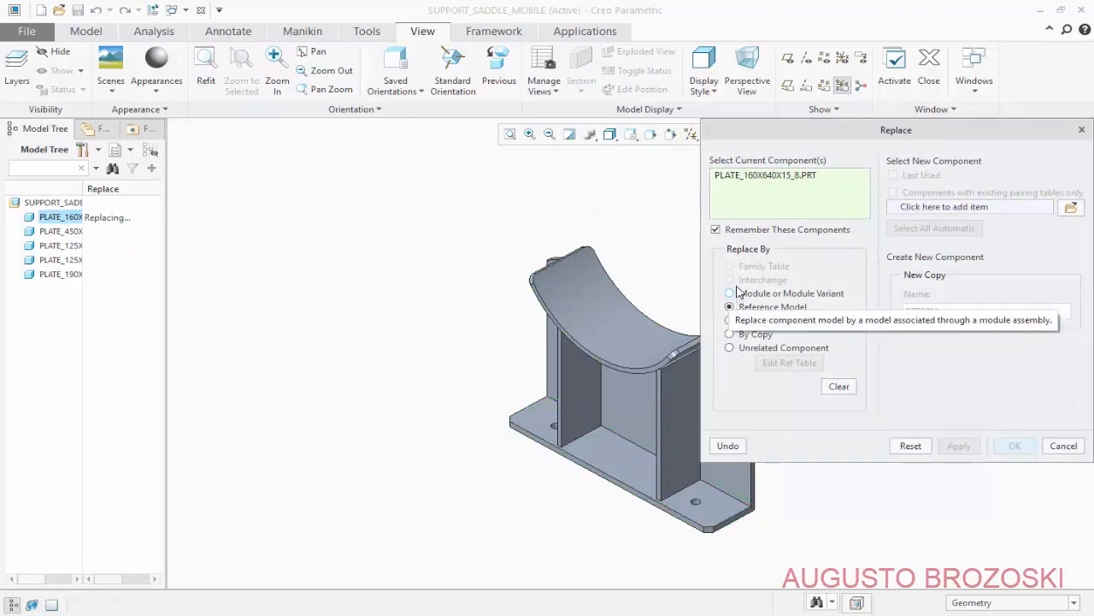
left_click(715, 230)
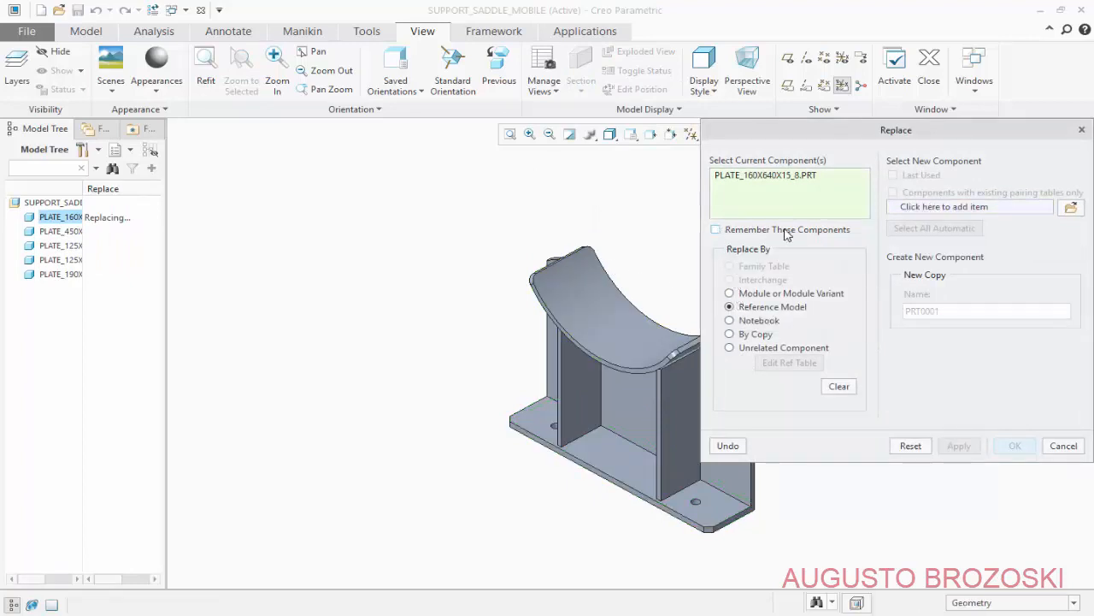
left_click(729, 321)
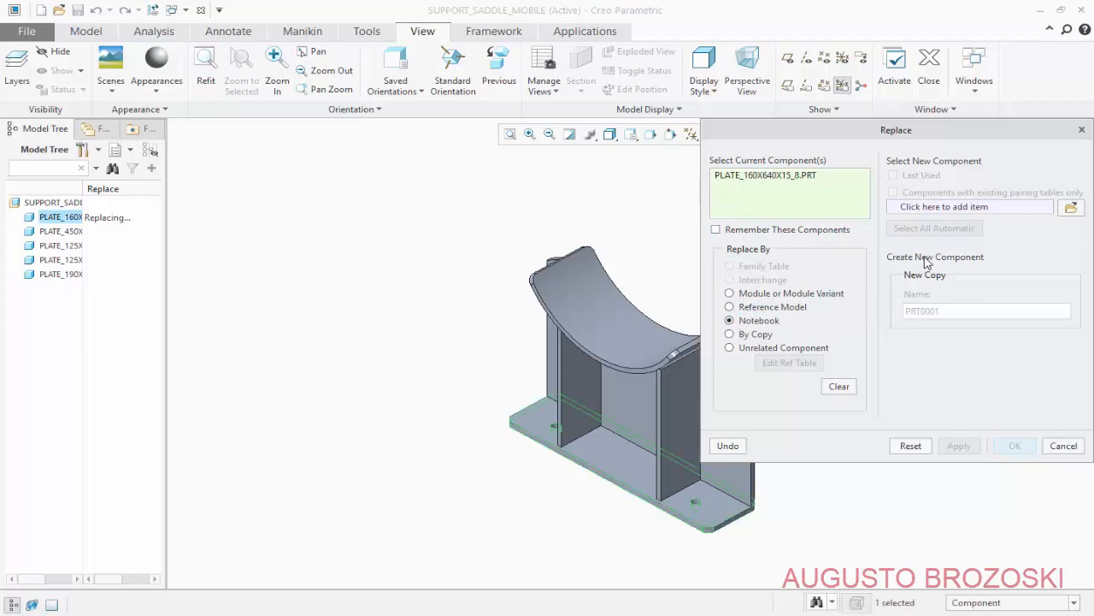
- Replace the base plate with mobile_plate_160x640x15_8.prt and accept its Default placement
left_click(1069, 209)
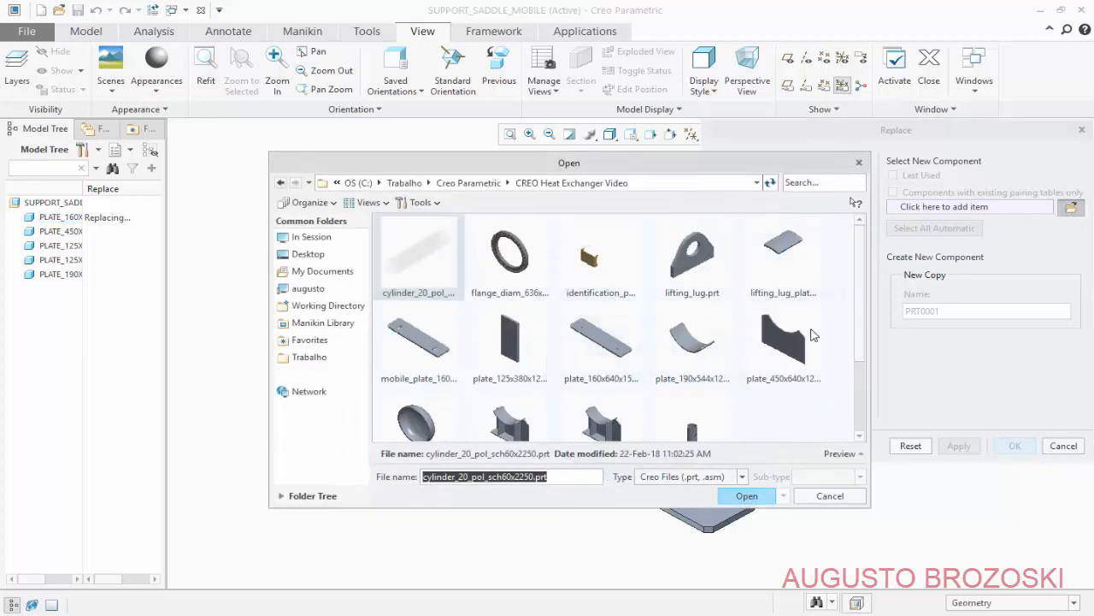
left_click(413, 341)
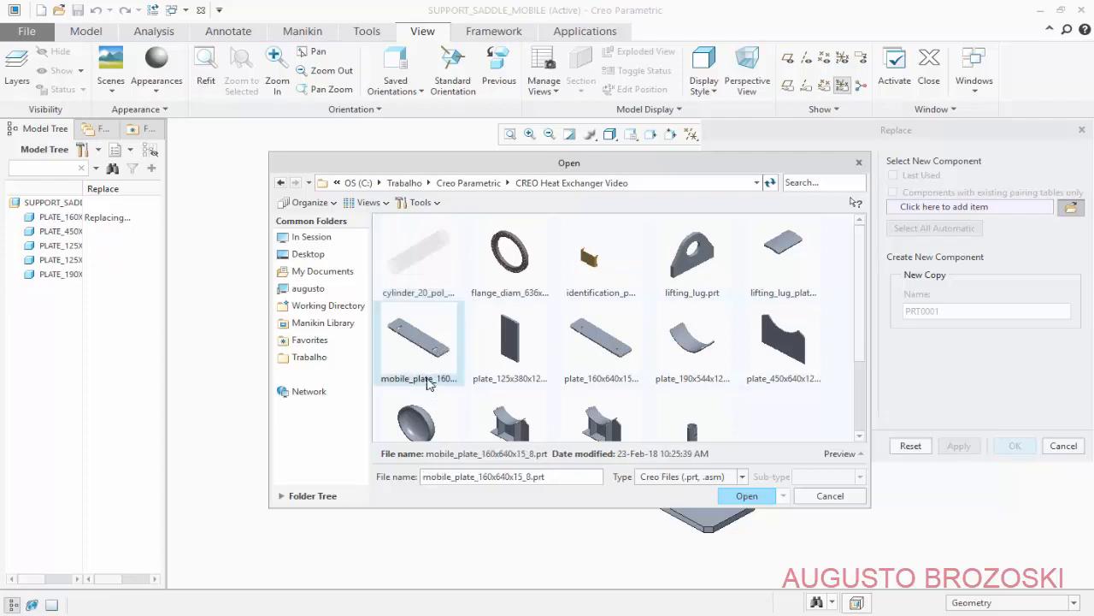
left_click(746, 496)
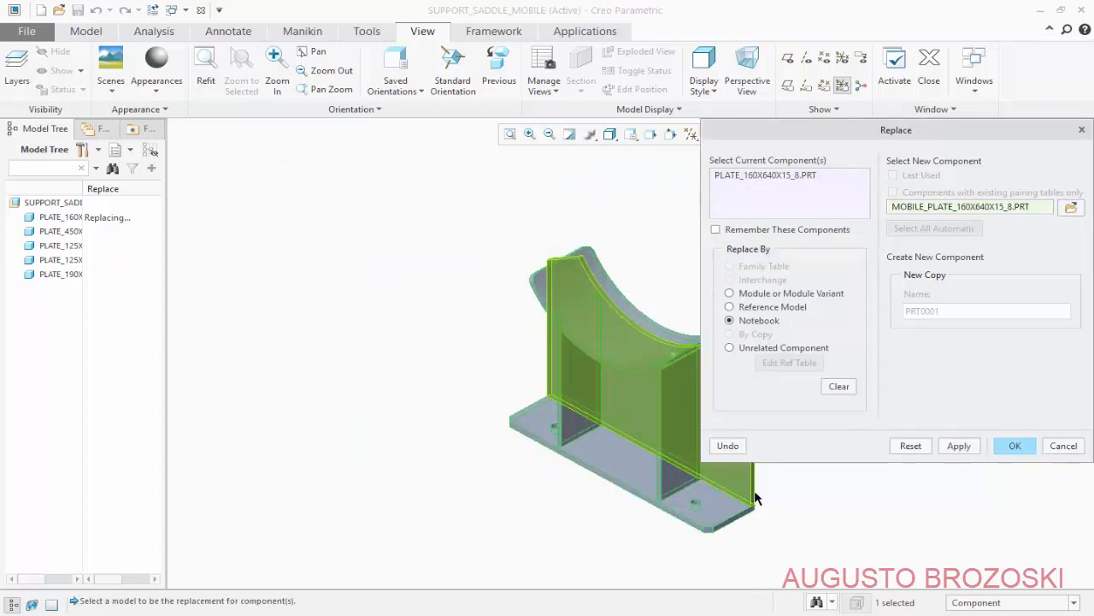
left_click(1015, 447)
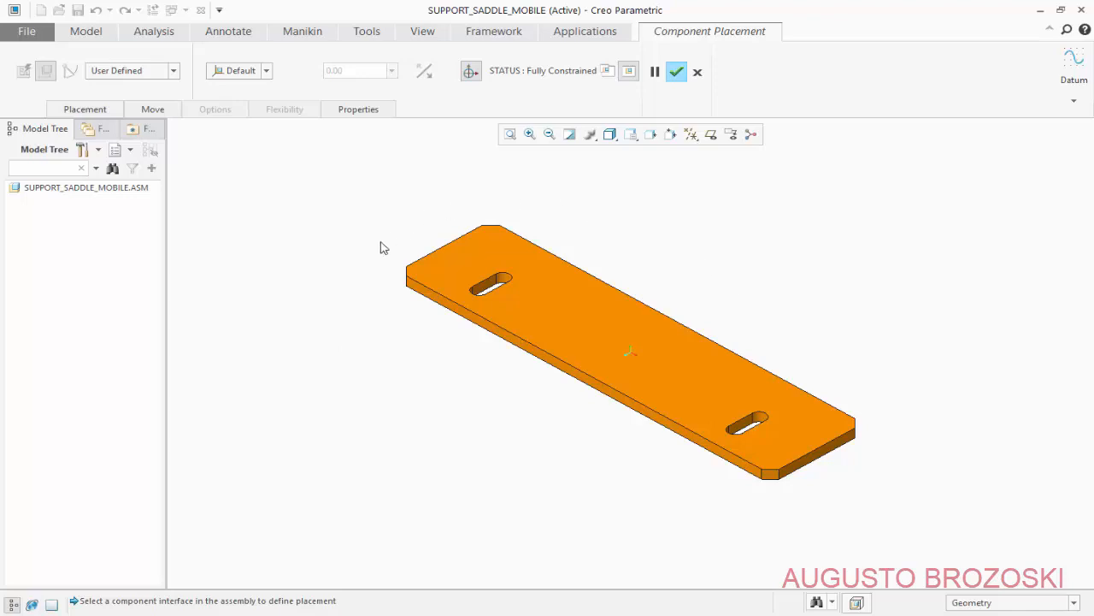
left_click(676, 72)
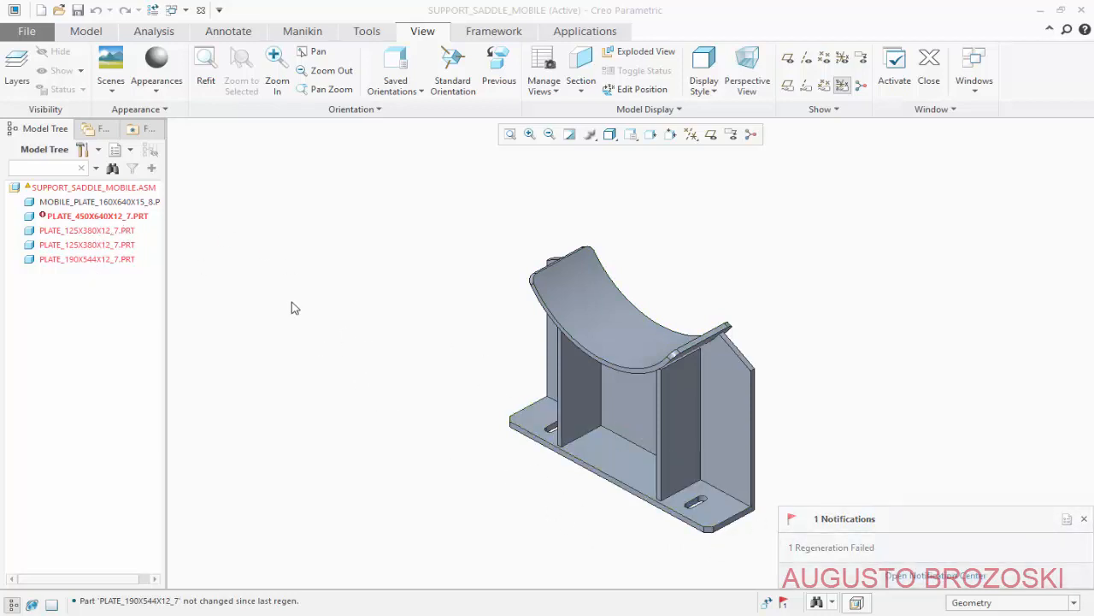
- Redefine the placement of PLATE_450X640X12_7, re-referencing its first Coincident constraint to the top face of the slotted base plate
left_click(83, 220)
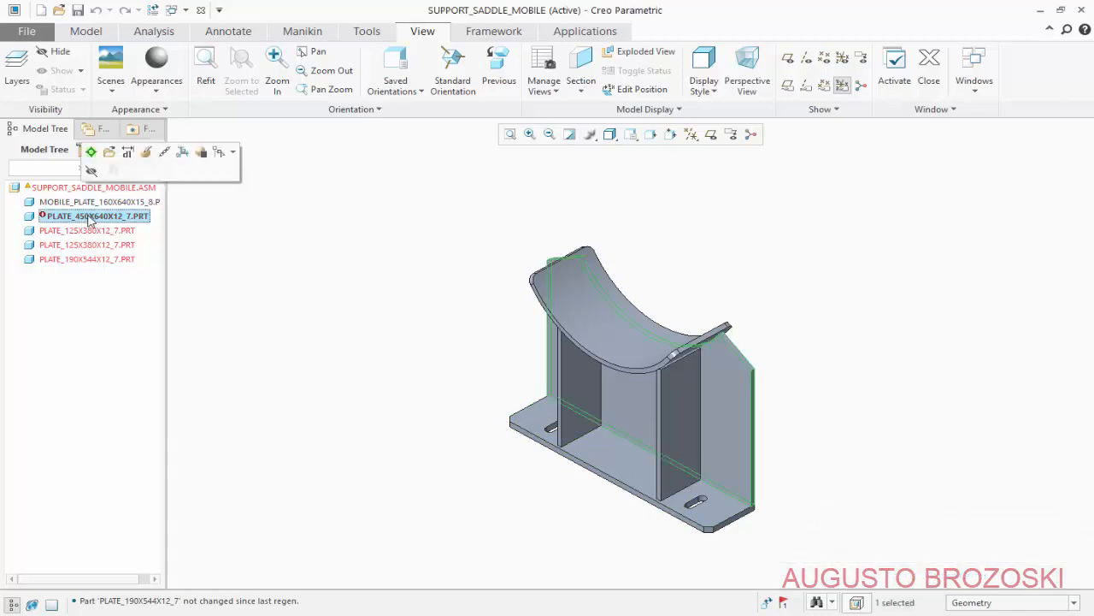
left_click(146, 151)
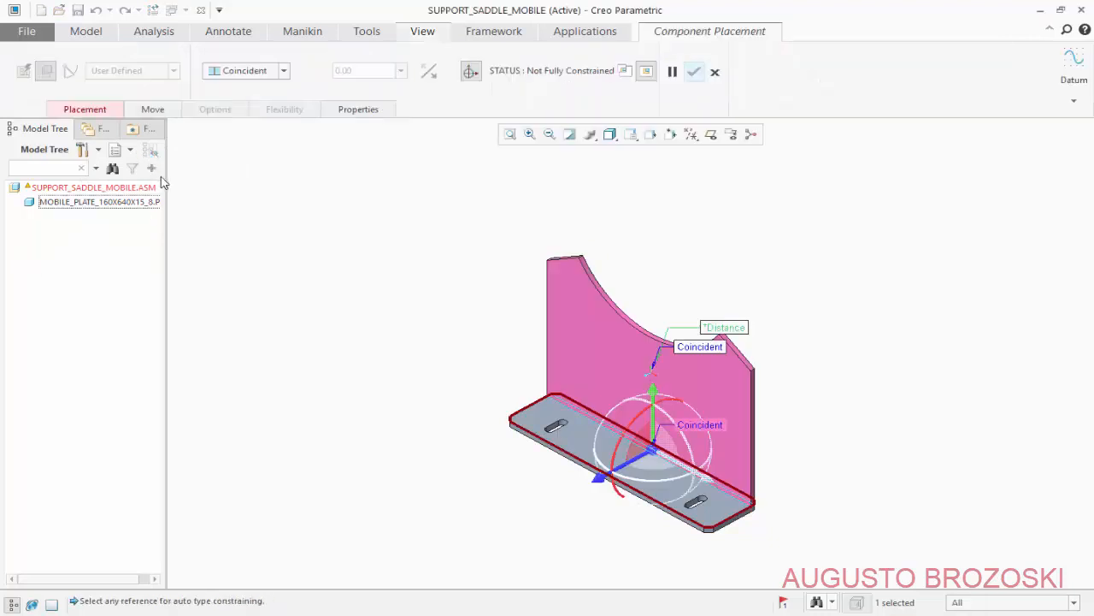
left_click(105, 109)
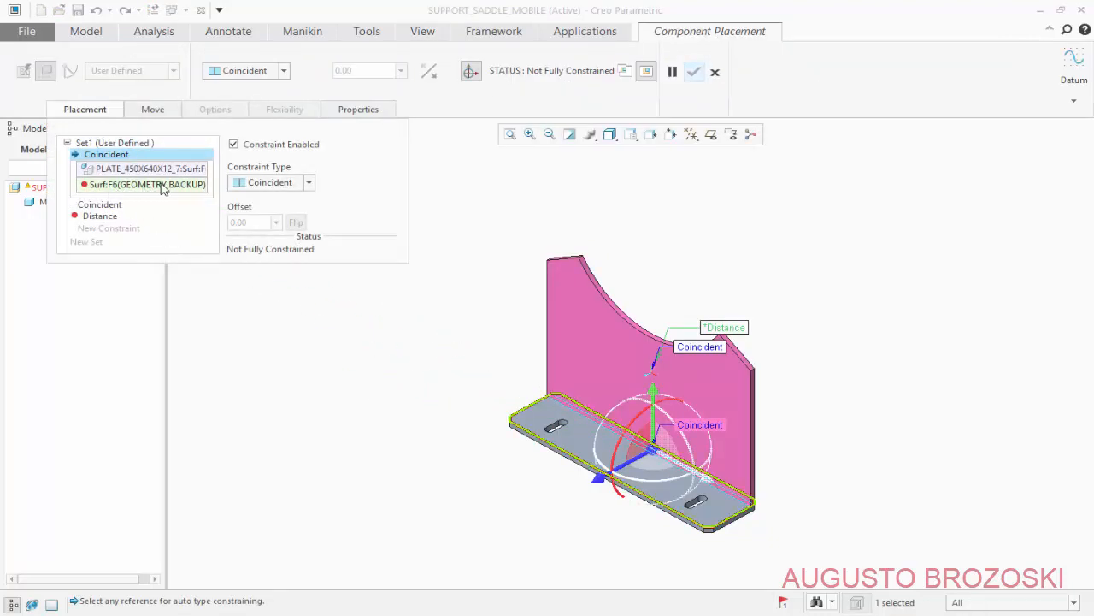
scroll(567, 495, "down", 5)
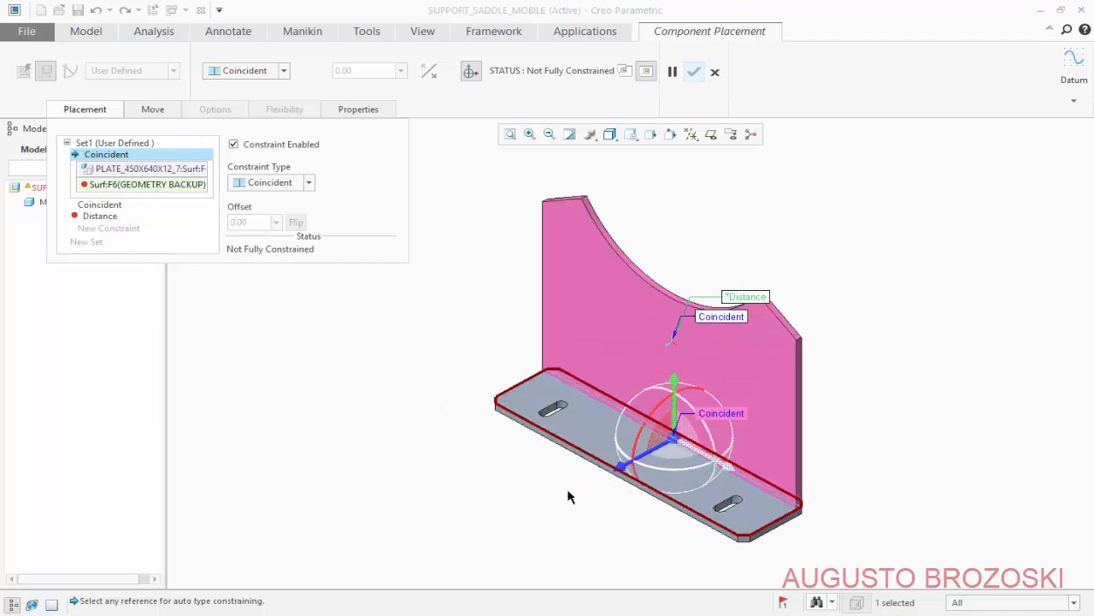
left_click(621, 393)
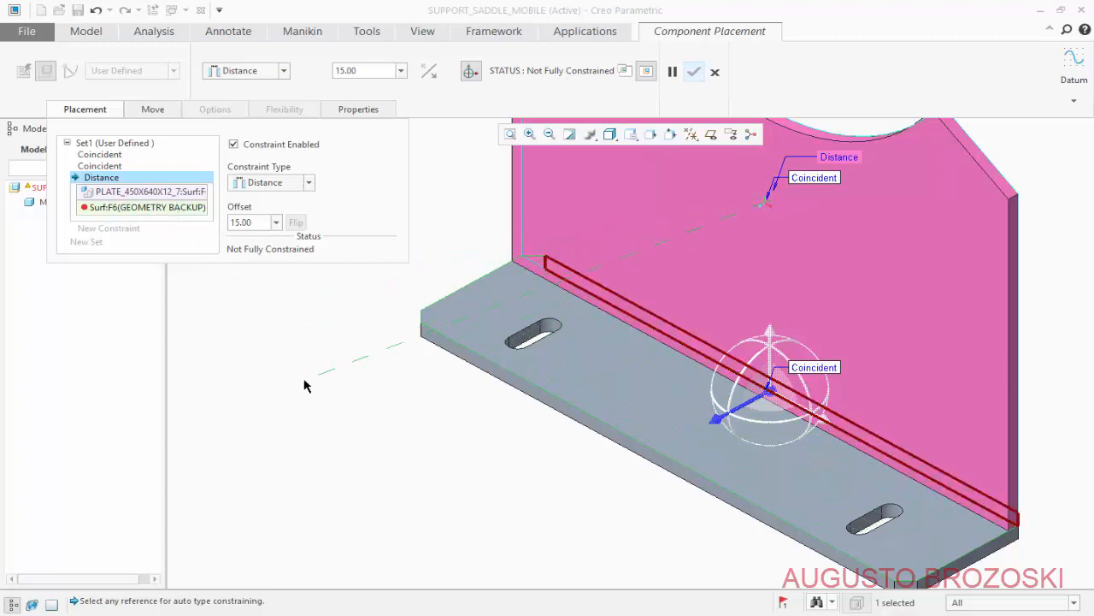
- Re-reference the missing Distance constraint of PLATE_450X640X12_7 to the rear long side face of the slotted base plate, keeping its type as Distance
scroll(305, 384, "up", 2)
middle_click_drag(637, 456, 726, 487)
scroll(727, 459, "down", 4)
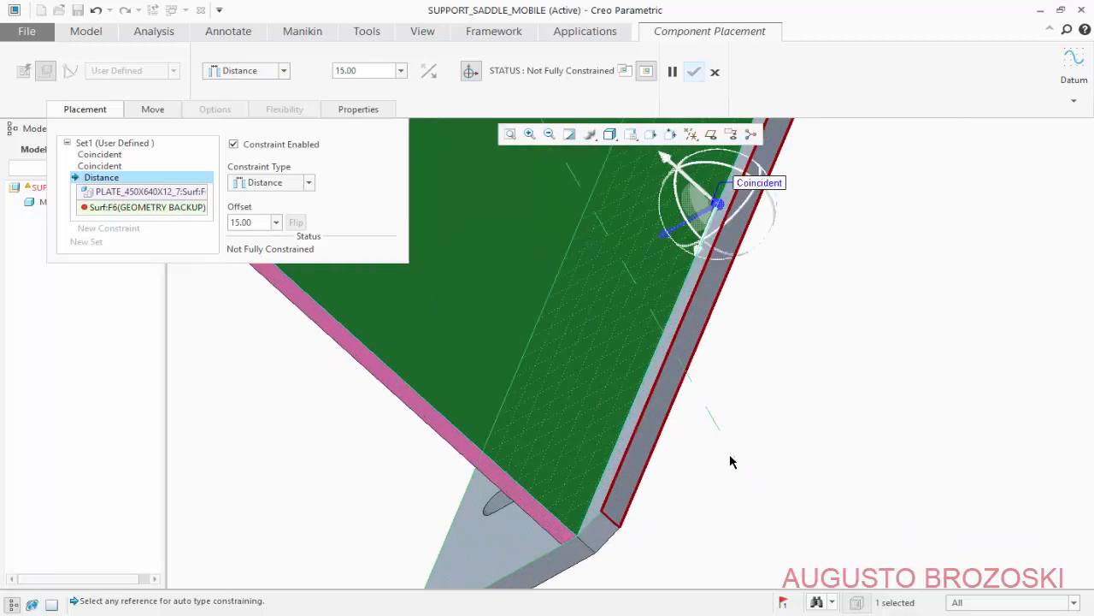
left_click(635, 428)
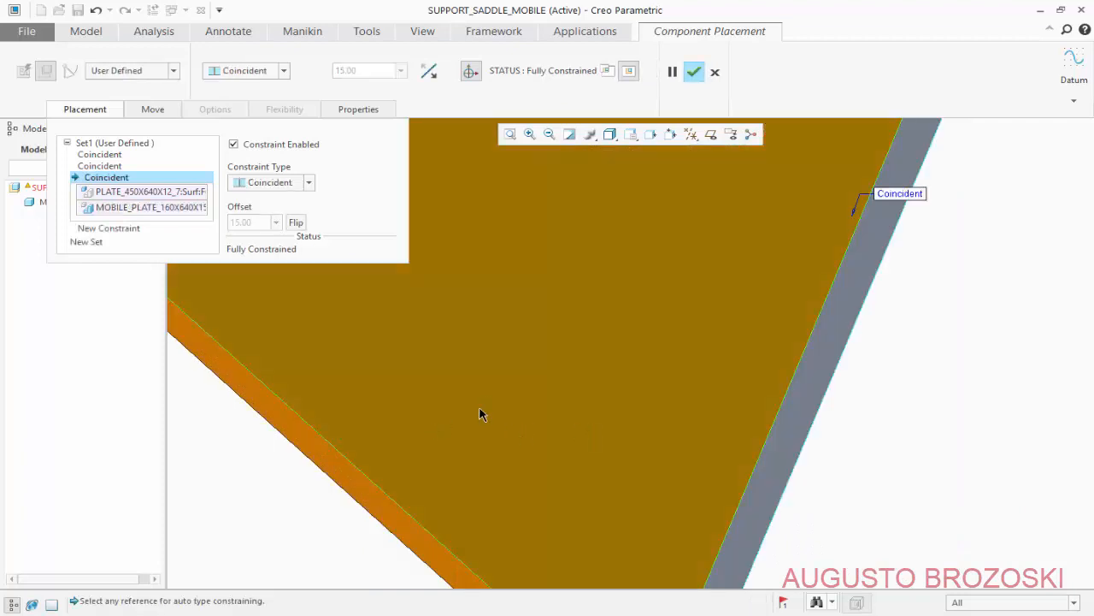
scroll(492, 399, "up", 2)
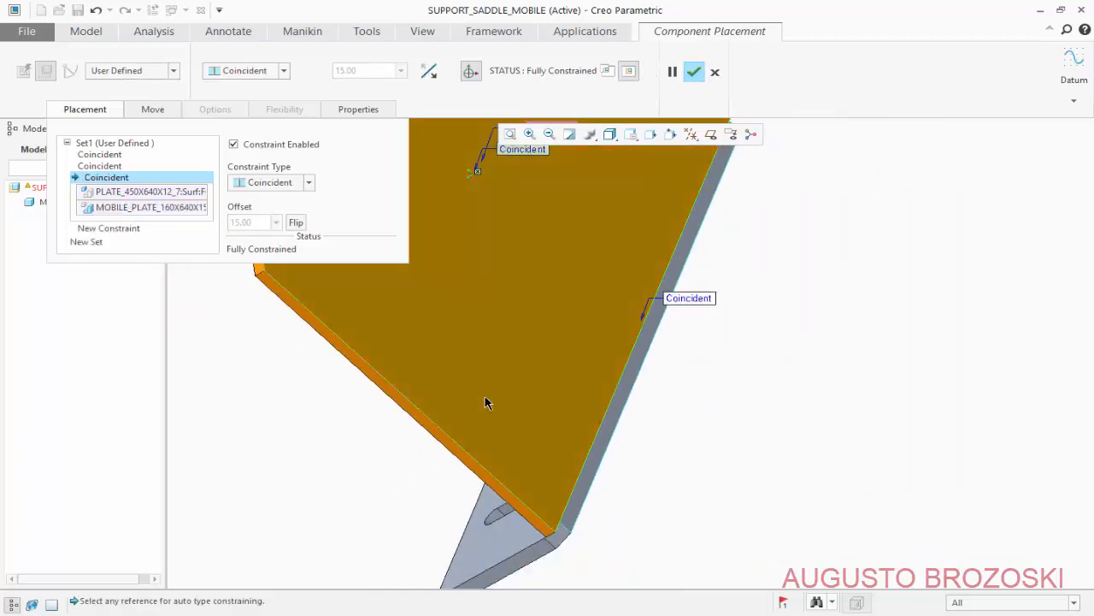
left_click(309, 183)
left_click(275, 197)
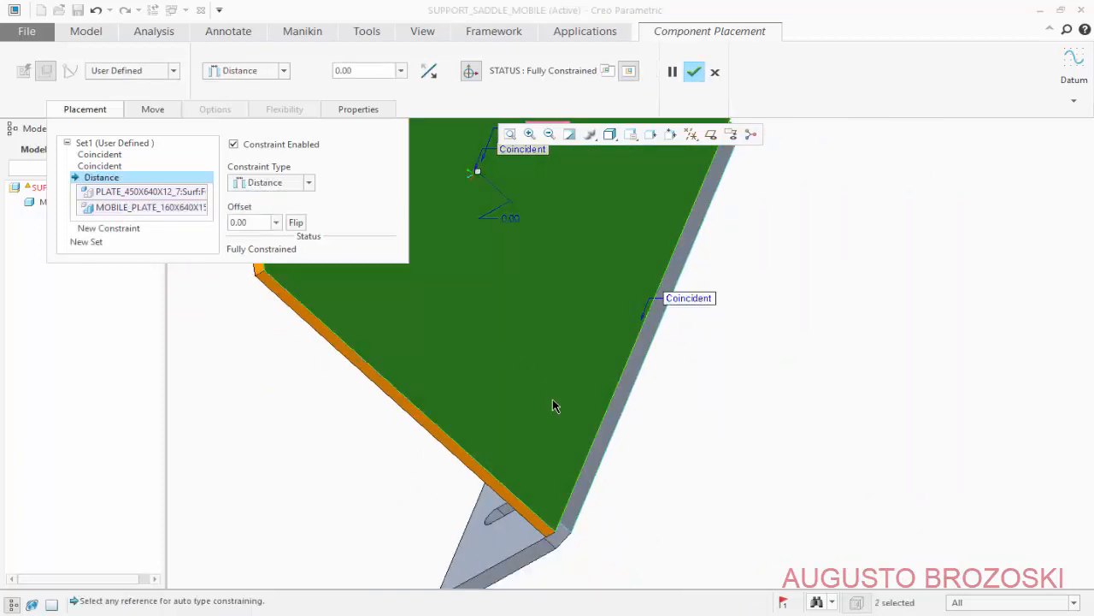
- Offset PLATE_450X640X12_7 inward from the base plate's rear side face by 15 and accept the placement
scroll(525, 317, "up", 2)
scroll(501, 225, "down", 2)
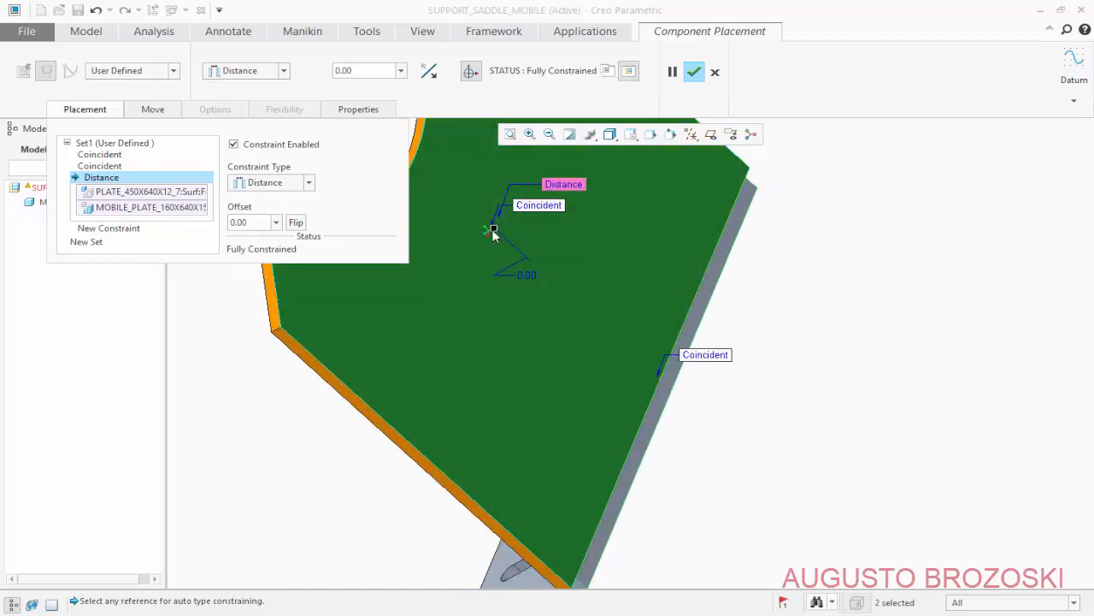
left_click_drag(491, 232, 430, 239)
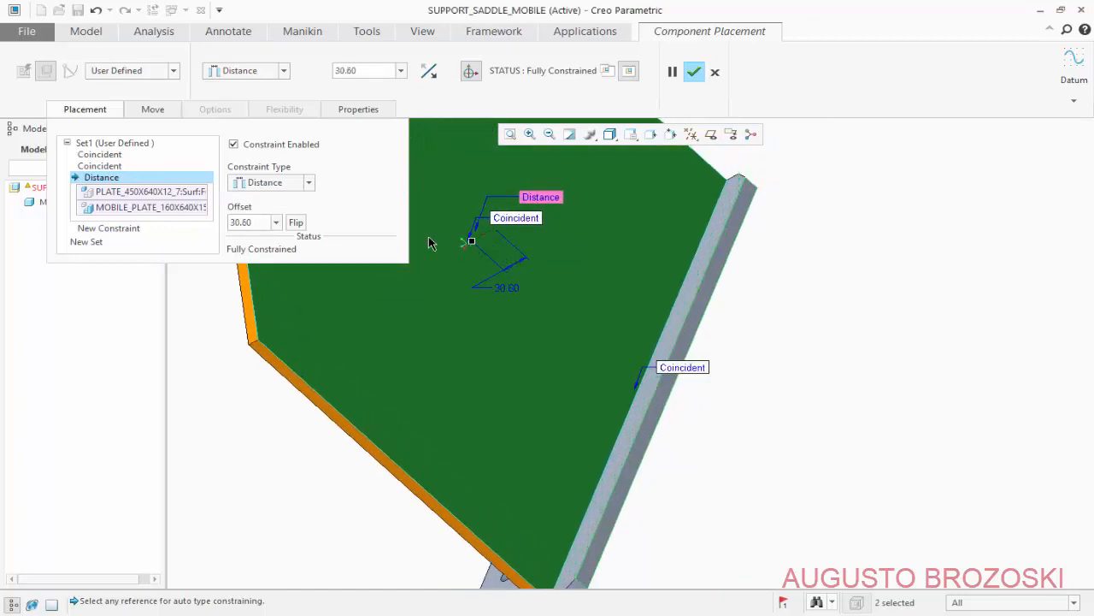
left_click(263, 221)
type("15")
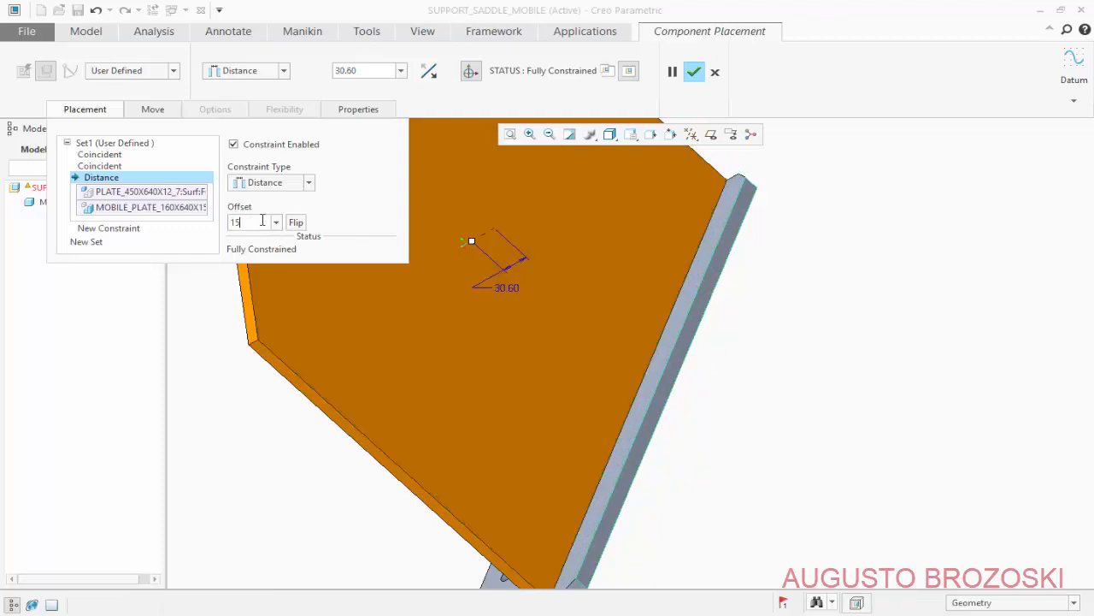
key("Return")
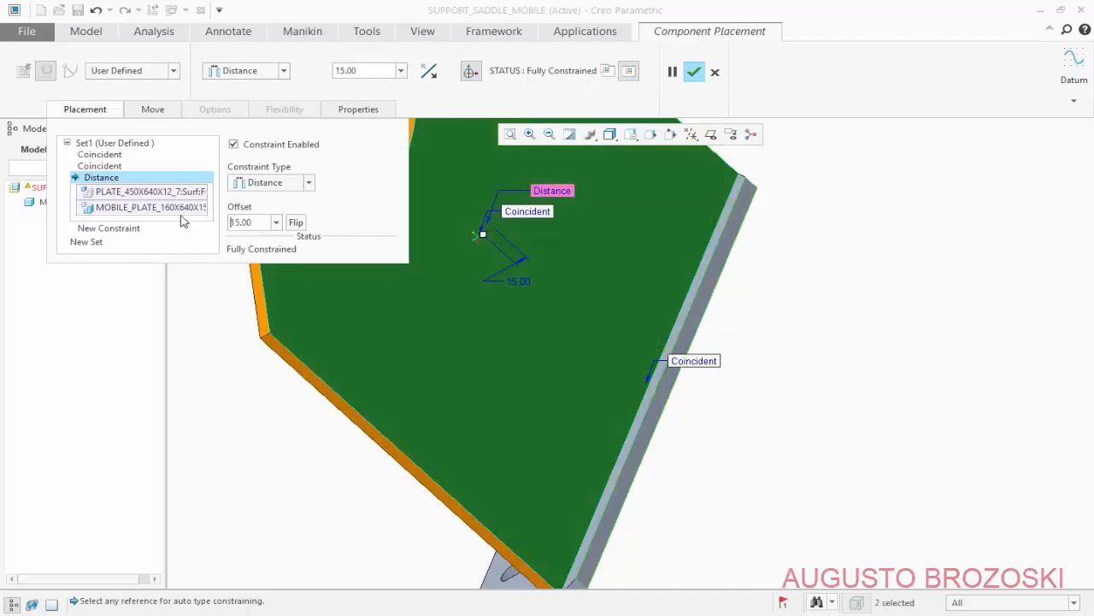
left_click(694, 73)
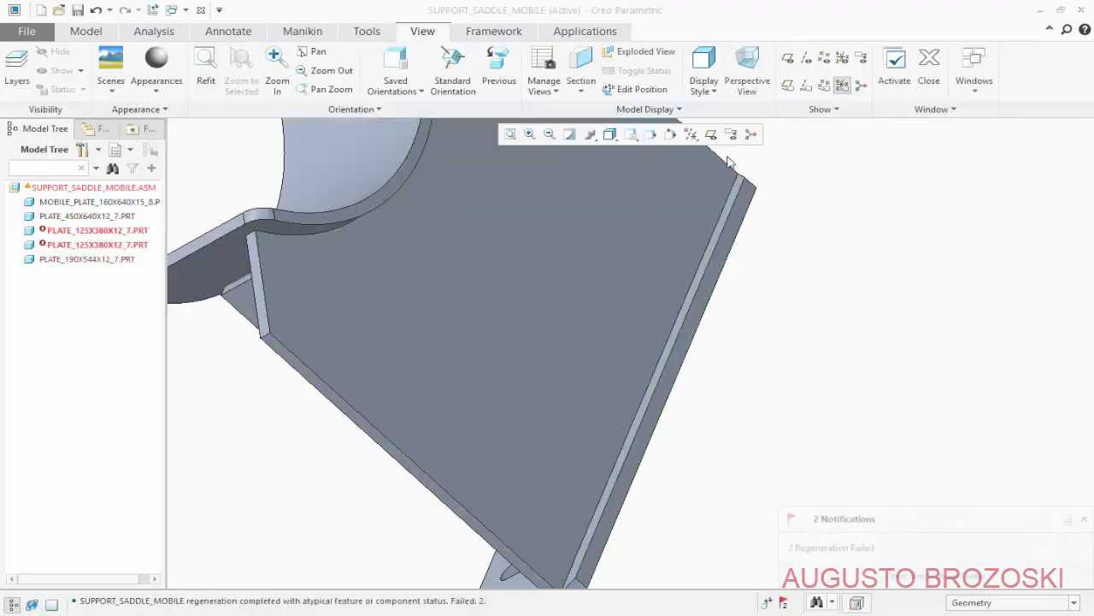
- Redefine the first failed PLATE_125X380X12_7, re-referencing its Coincident constraint to the top face of the slotted base plate
left_click(631, 135)
left_click(643, 151)
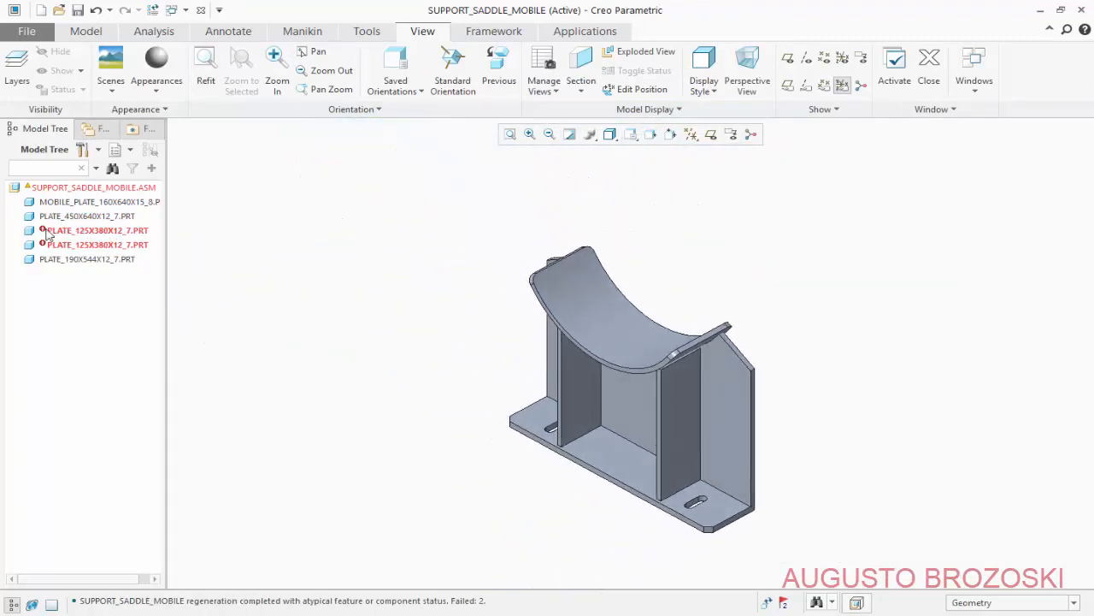
left_click(76, 233)
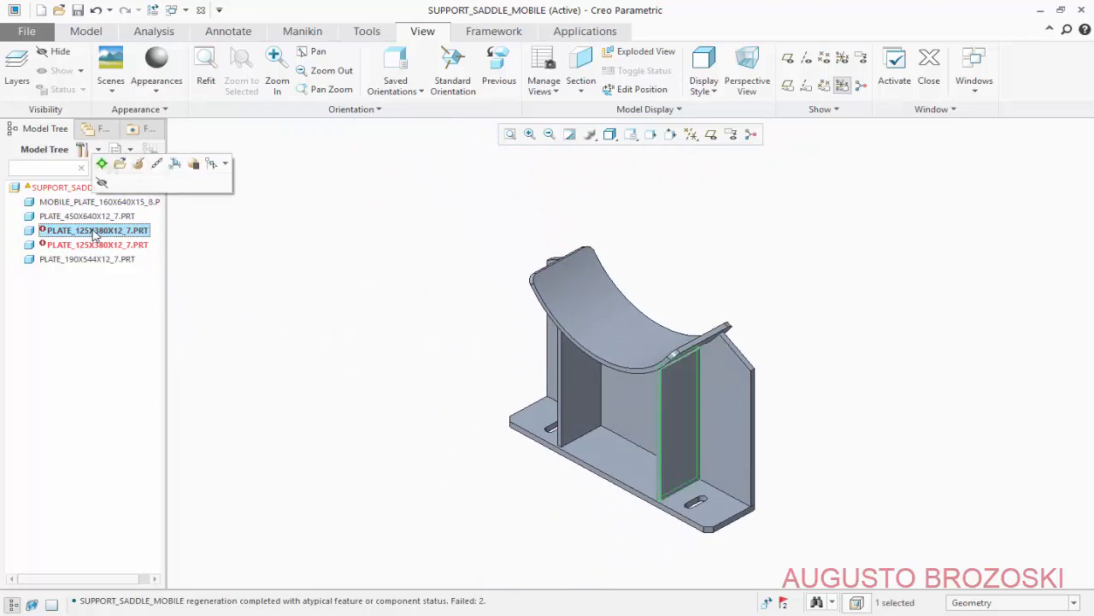
left_click(142, 164)
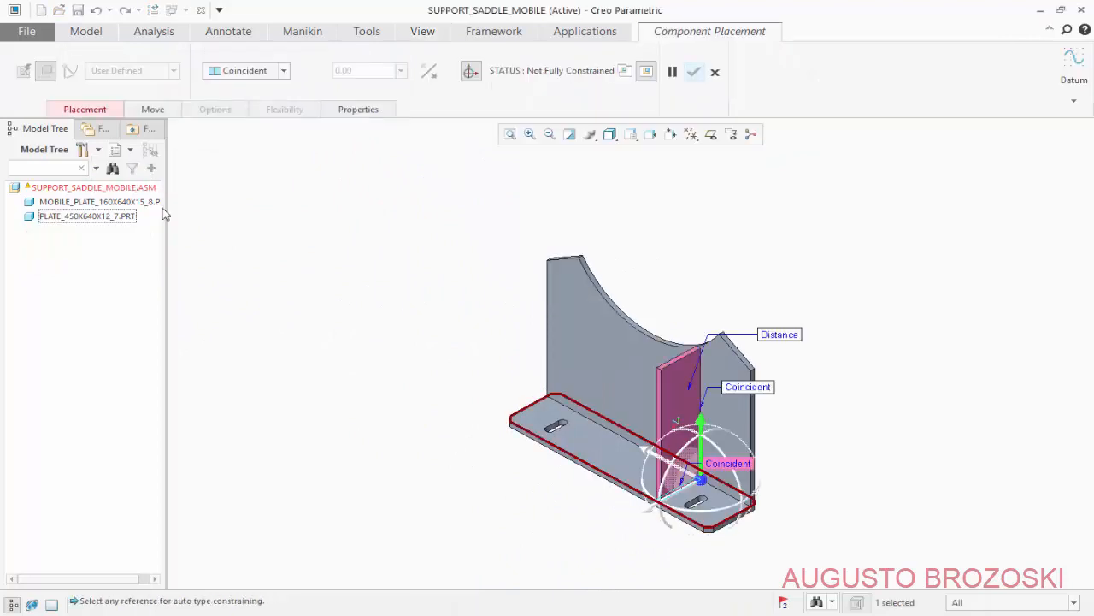
scroll(688, 547, "down", 5)
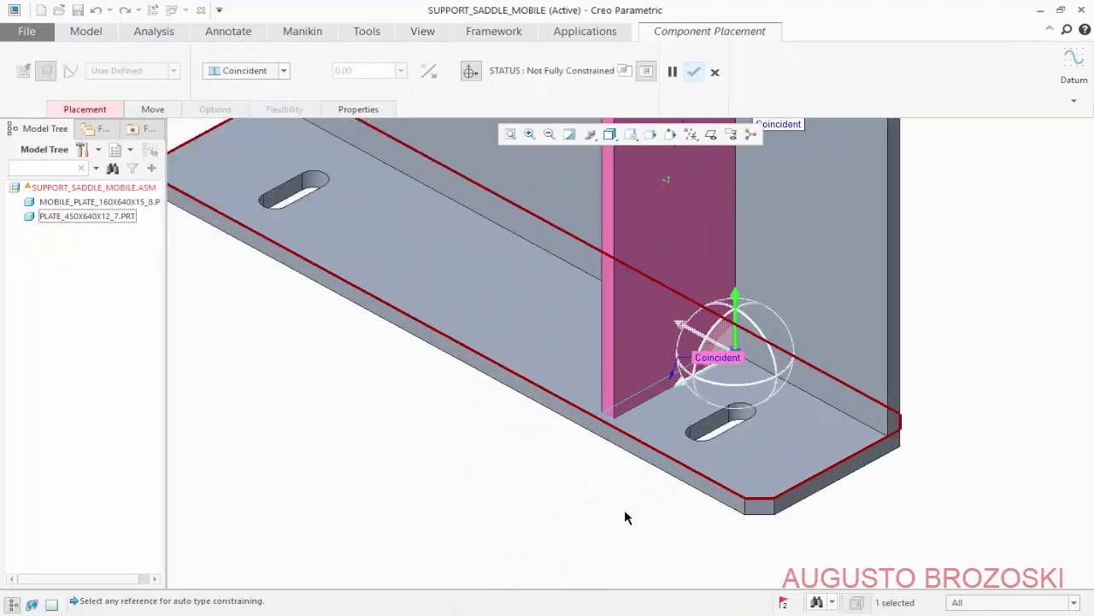
left_click(101, 111)
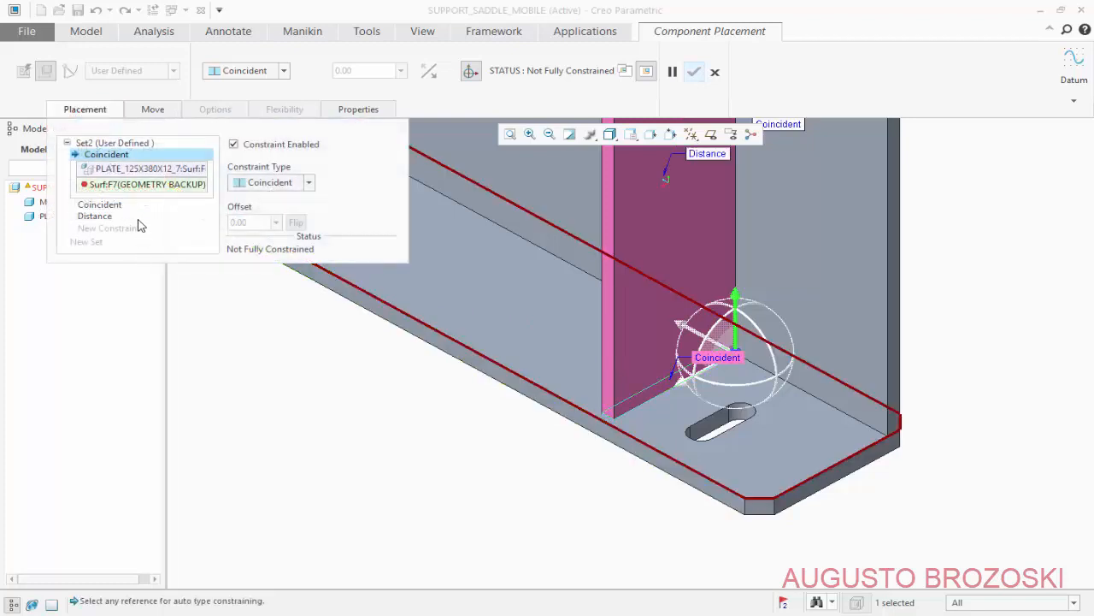
left_click(547, 343)
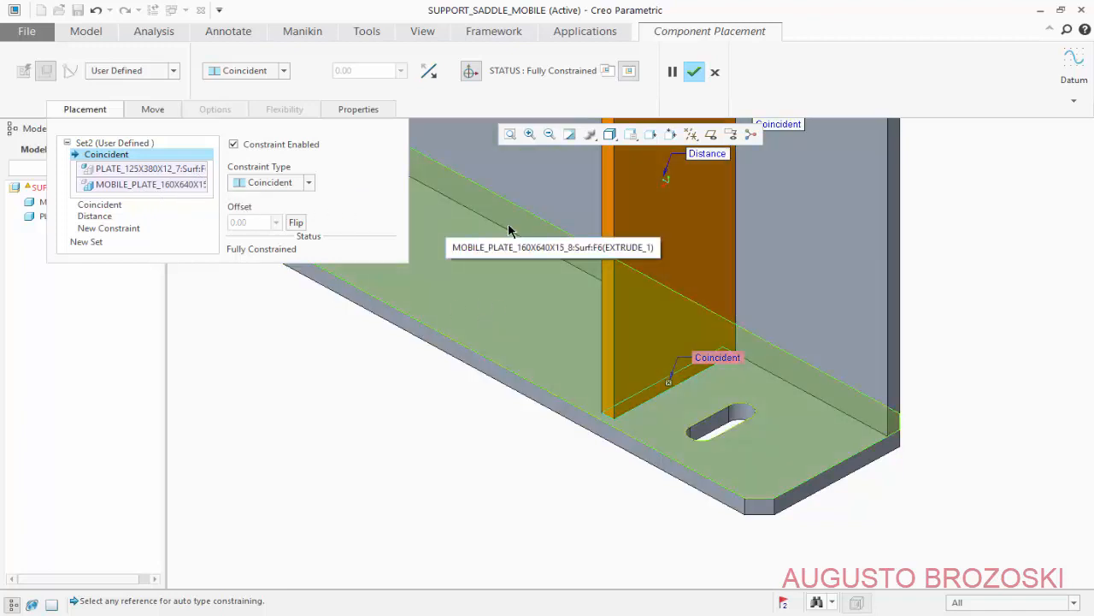
left_click(694, 72)
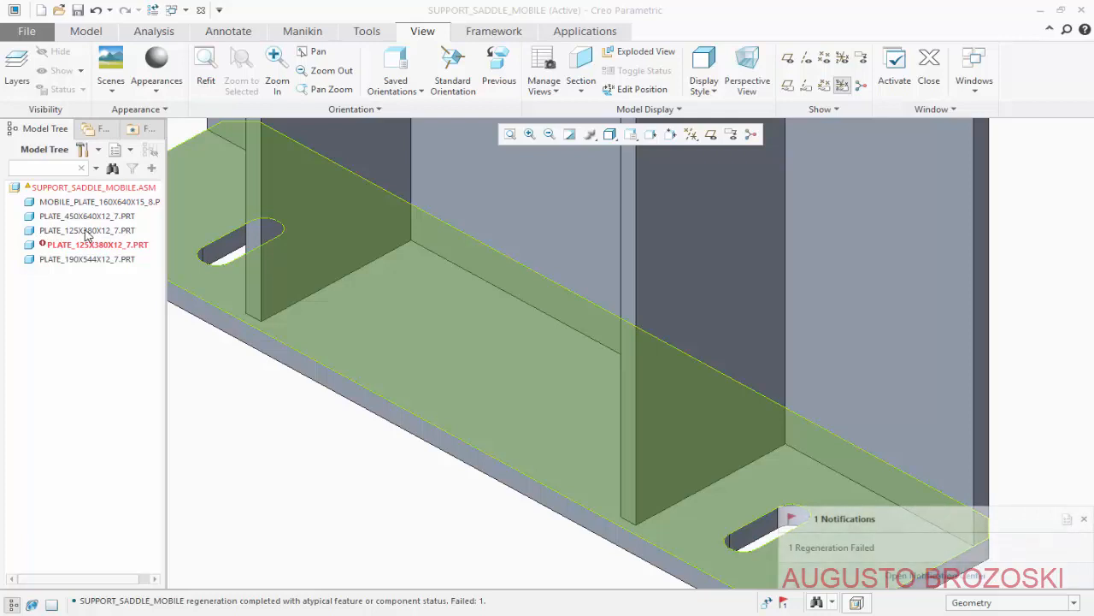
- Redefine the remaining failed PLATE_125X380X12_7, making its missing Coincident reference the slotted base plate's top face, and restore the standard view
left_click(61, 245)
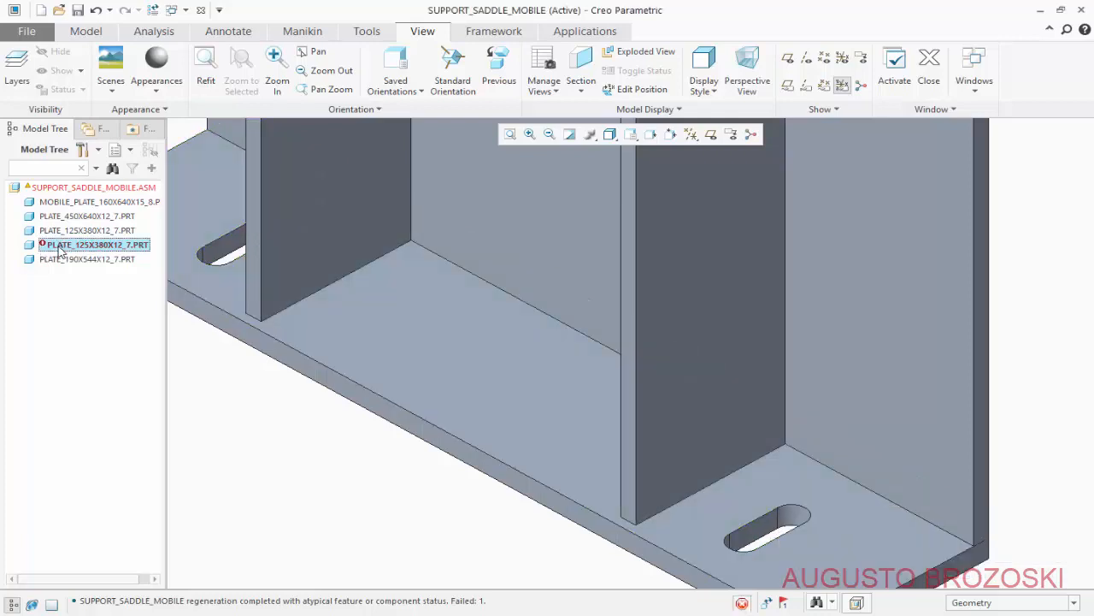
left_click(108, 178)
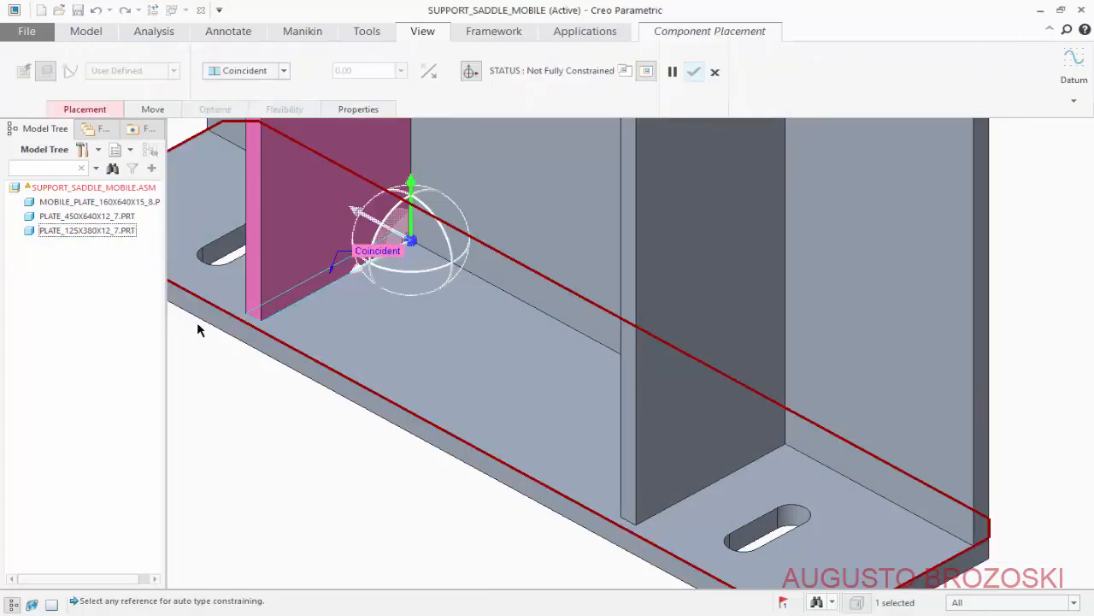
scroll(410, 445, "down", 3)
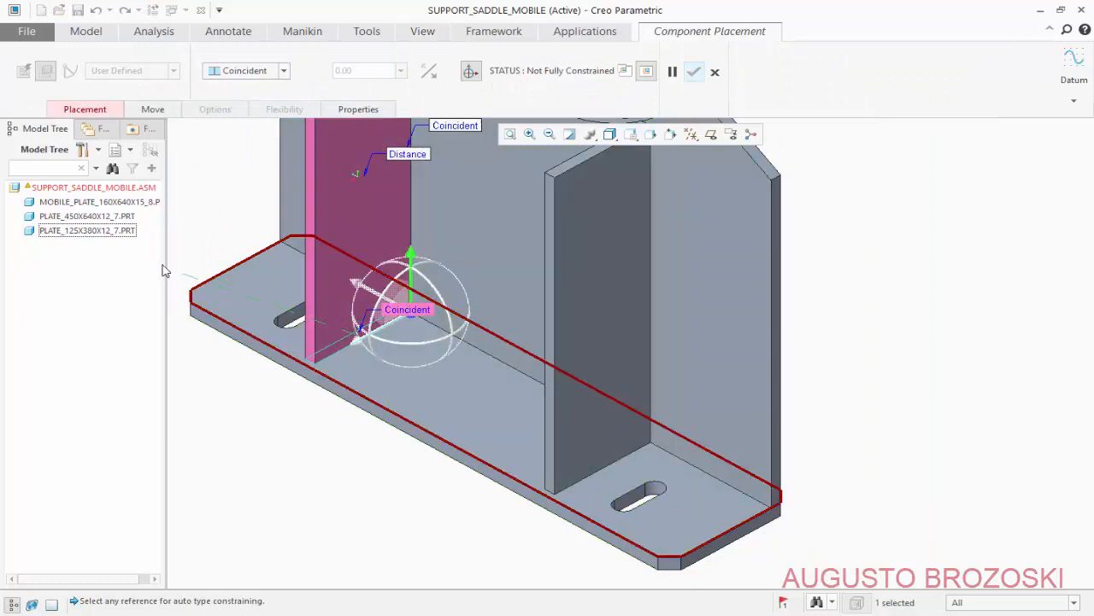
left_click(108, 110)
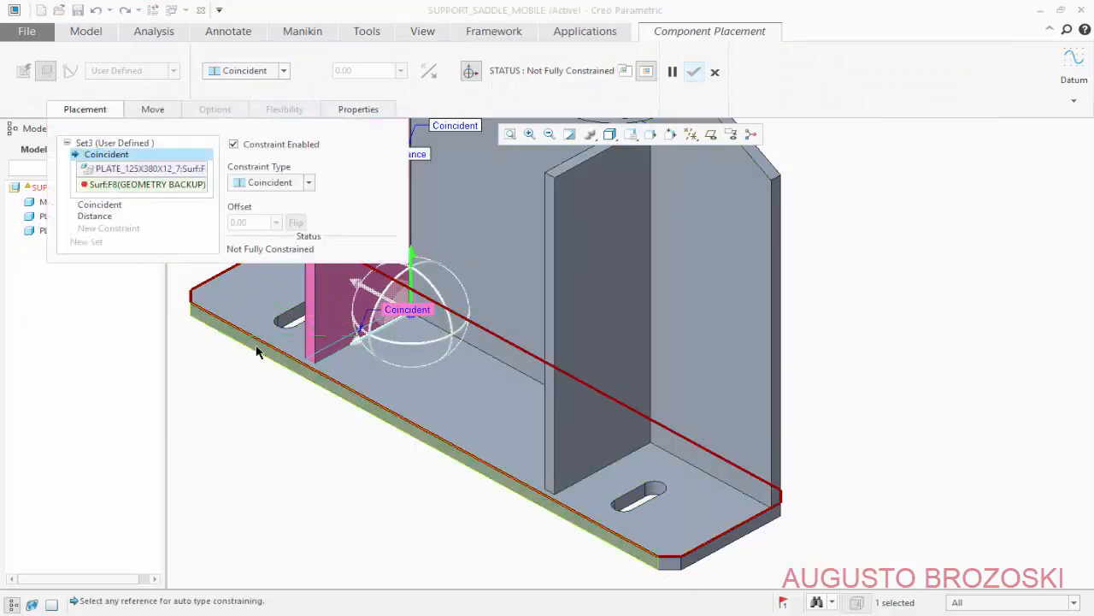
left_click(396, 367)
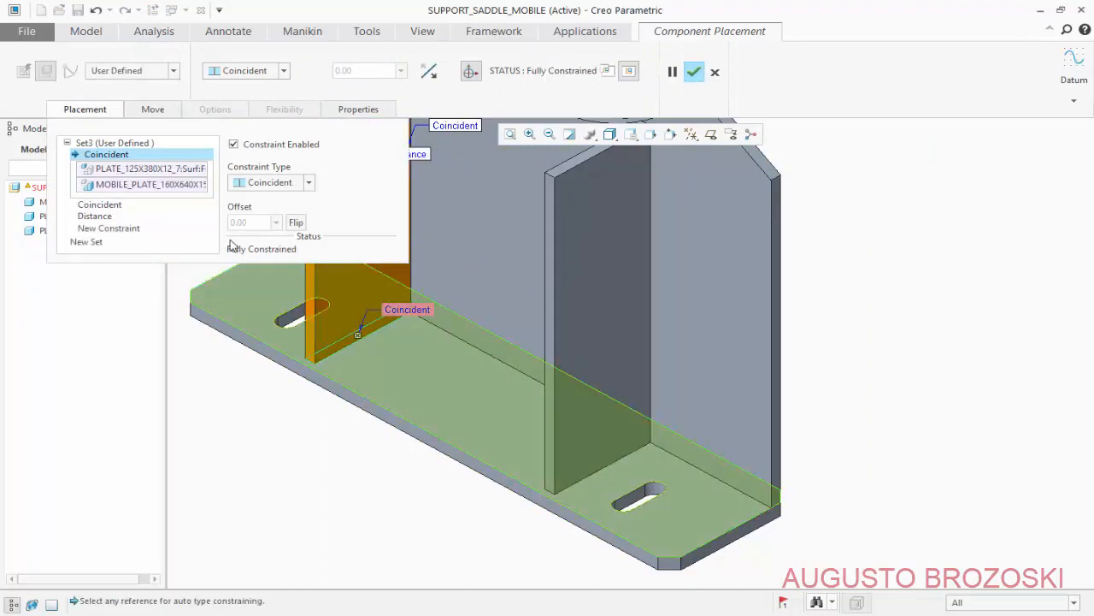
left_click(692, 73)
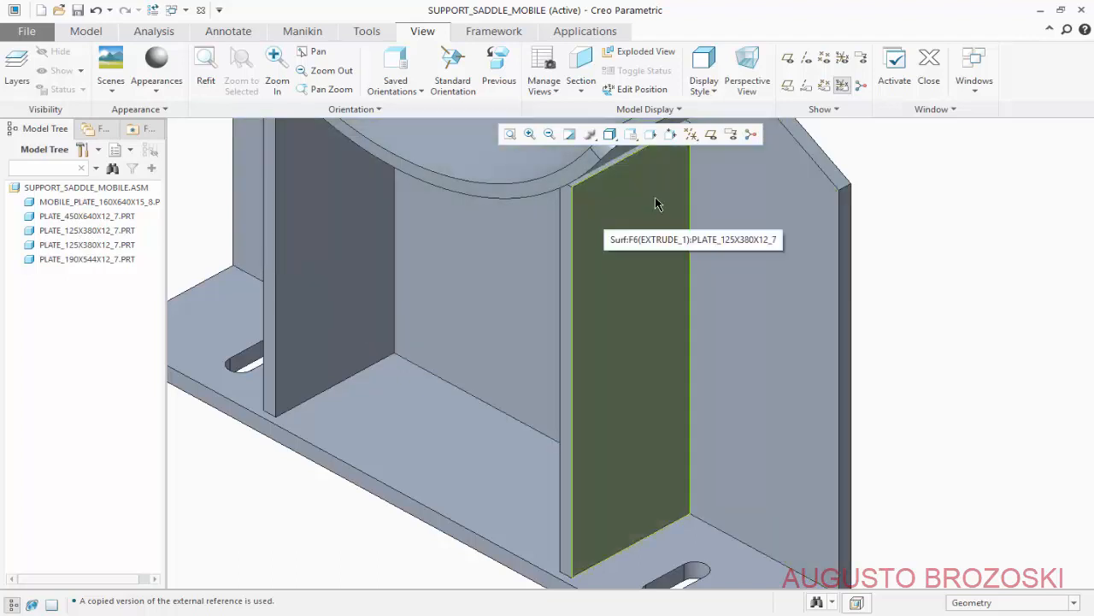
left_click(631, 134)
left_click(658, 151)
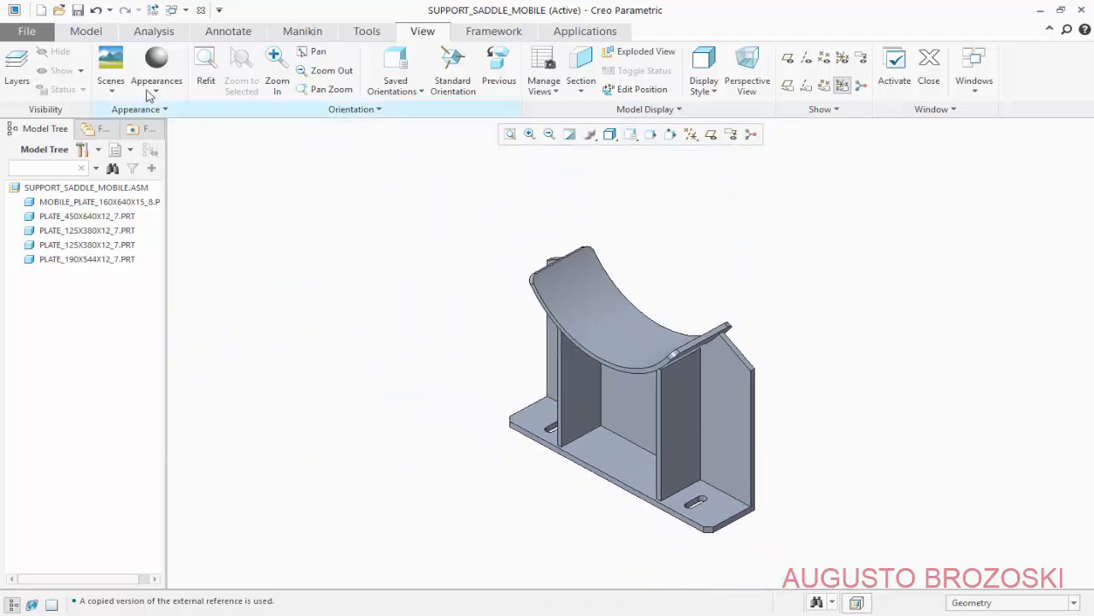
- Save SUPPORT_SADDLE_MOBILE and check the hearthing connector's details and position in the PDF drawing in Acrobat Reader
left_click(78, 11)
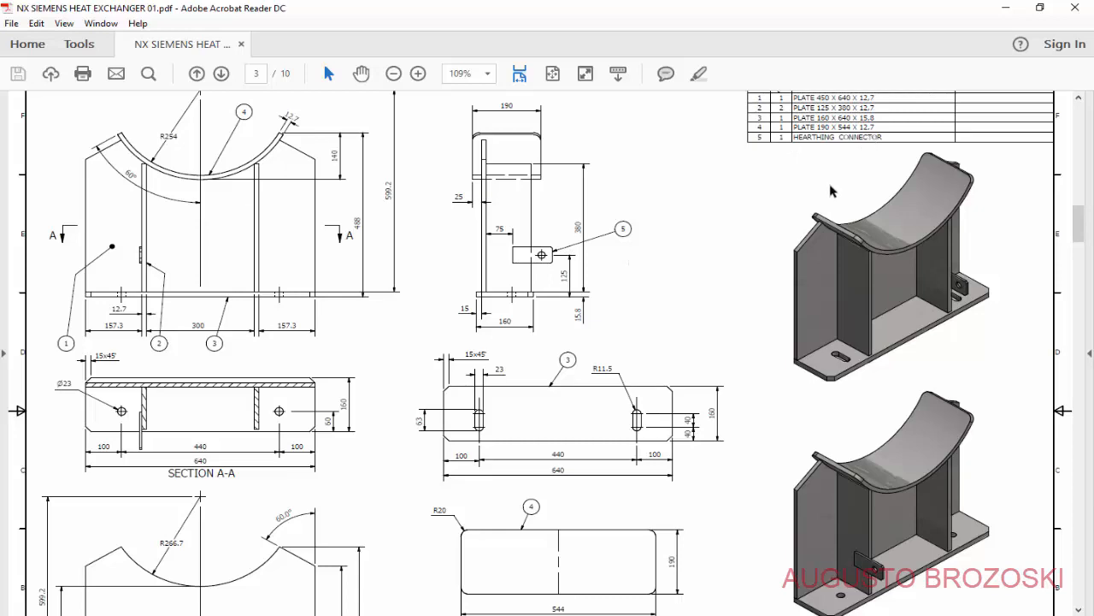
scroll(652, 374, "down", 5)
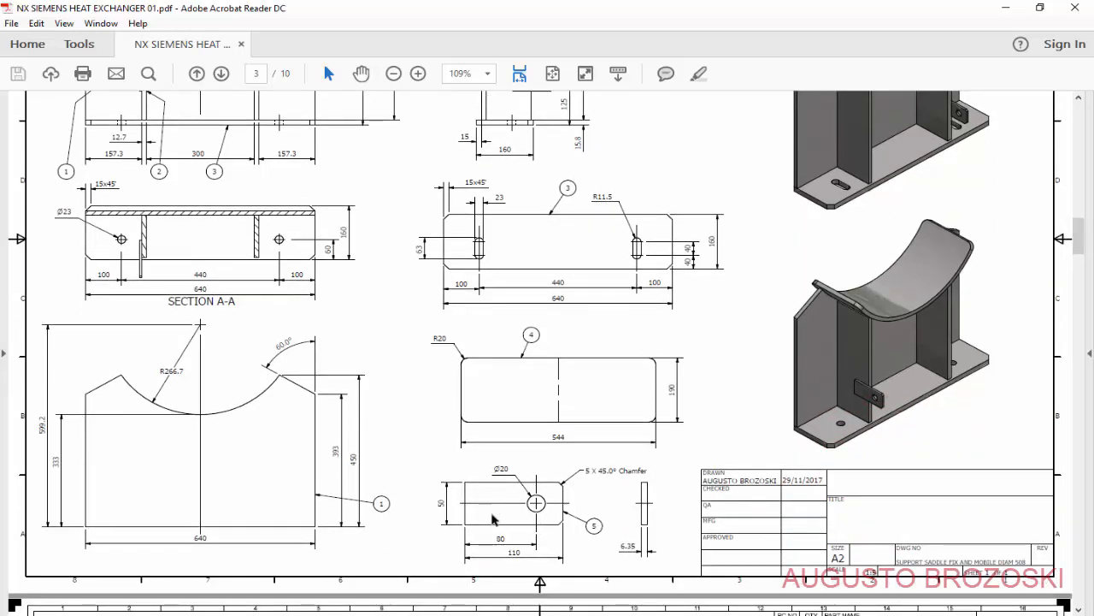
scroll(682, 389, "up", 2)
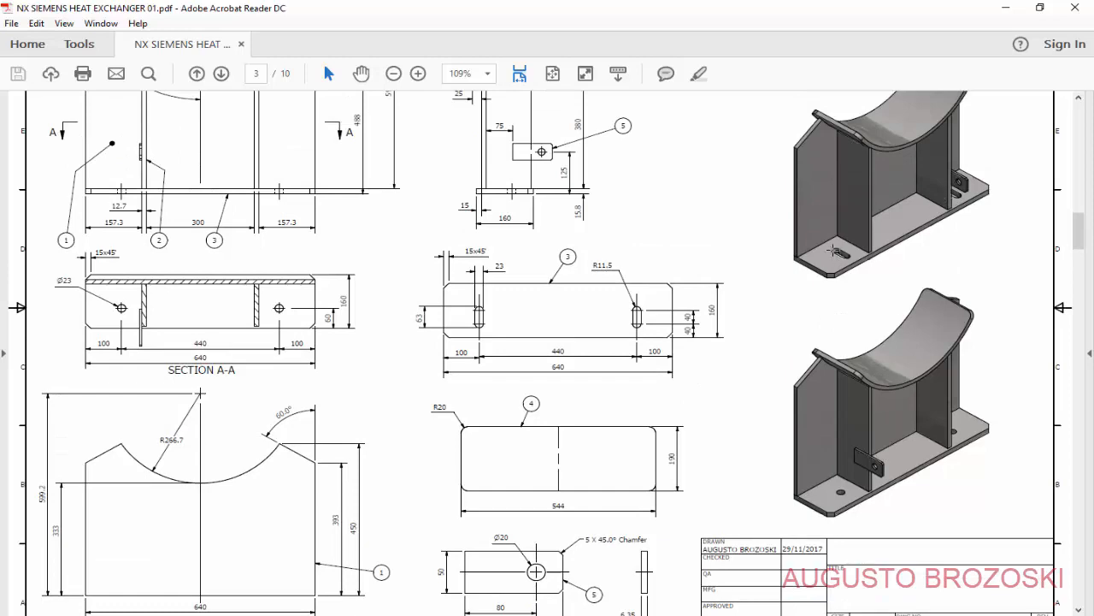
left_click(1002, 10)
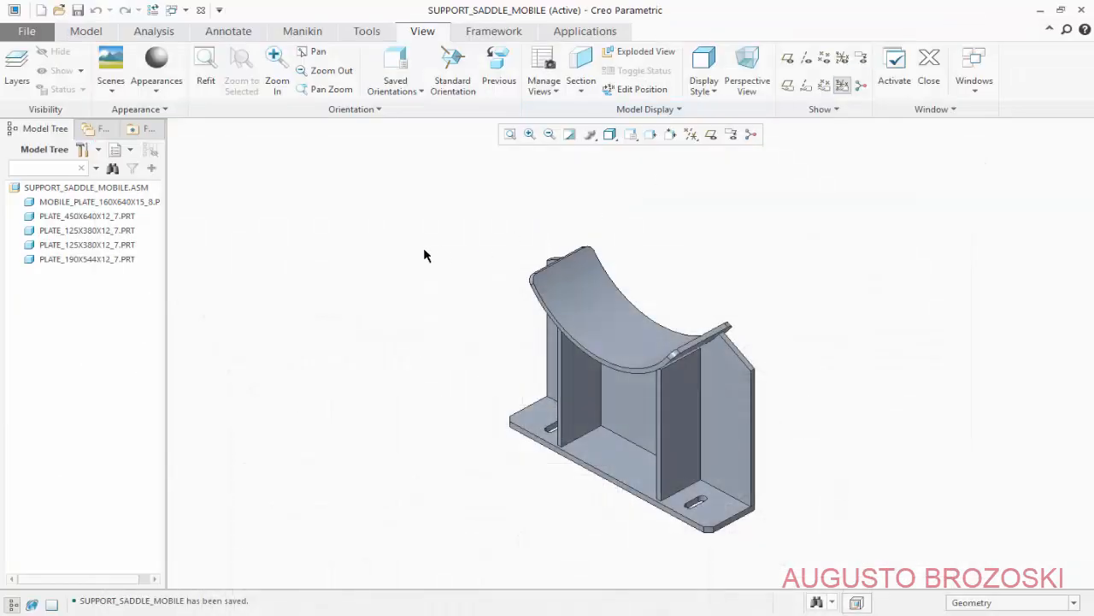
- Create a solid part named HEARTHING_CONNECTOR from the mmns_part_solid template instead of the default template
left_click(40, 10)
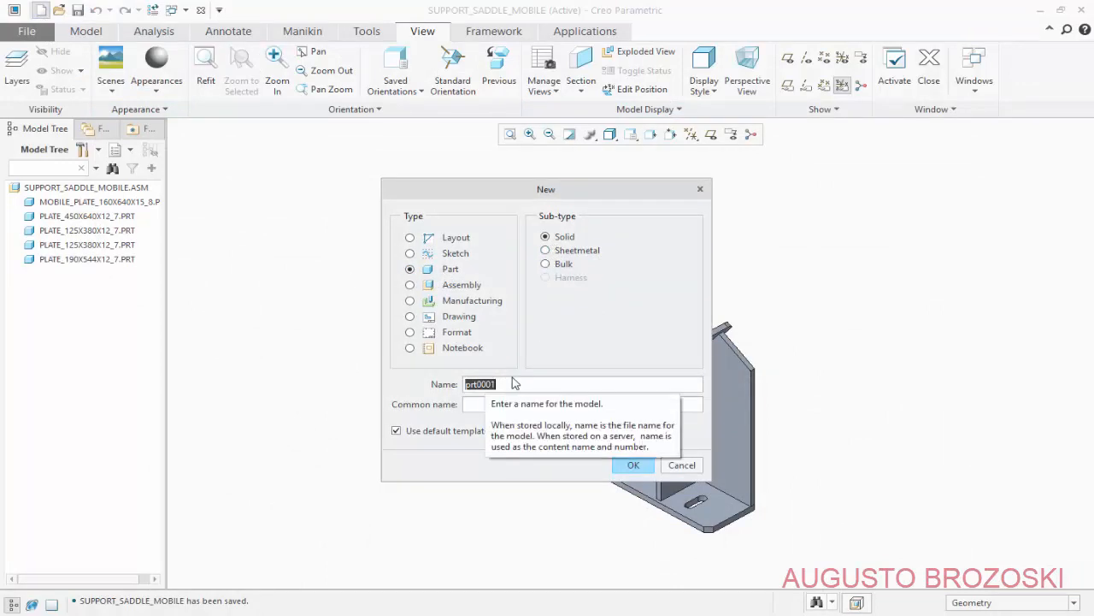
type("HEARTHING_CONNECTOR")
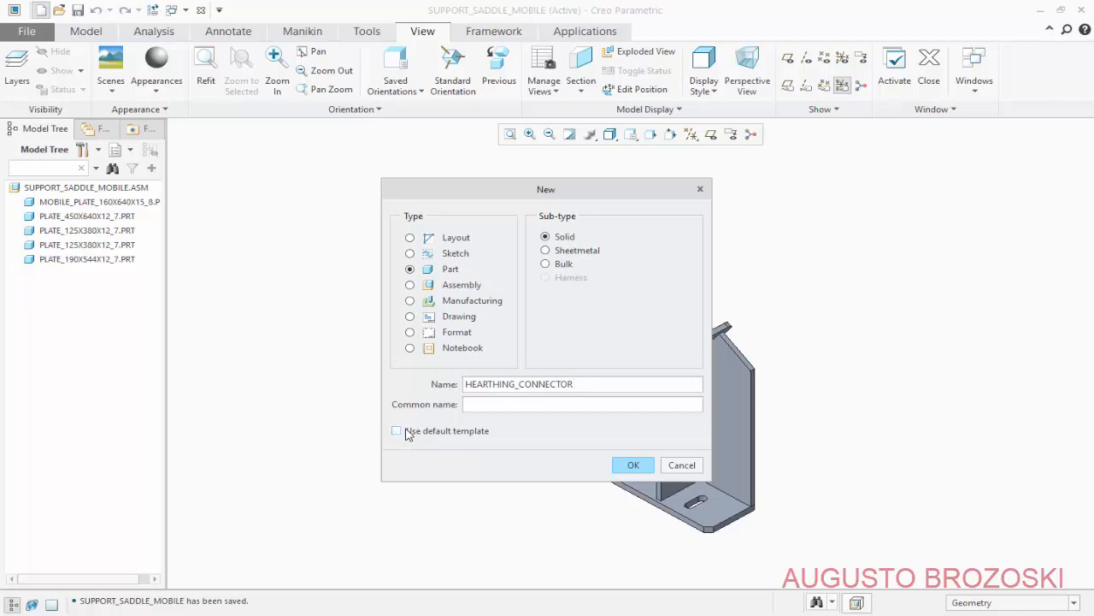
left_click(633, 466)
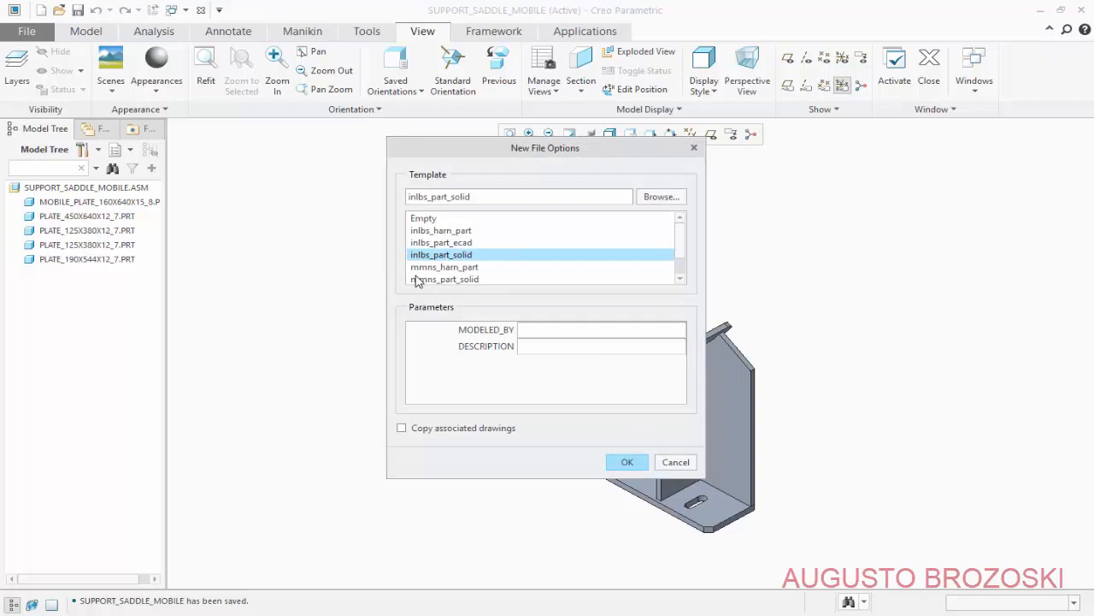
left_click(469, 282)
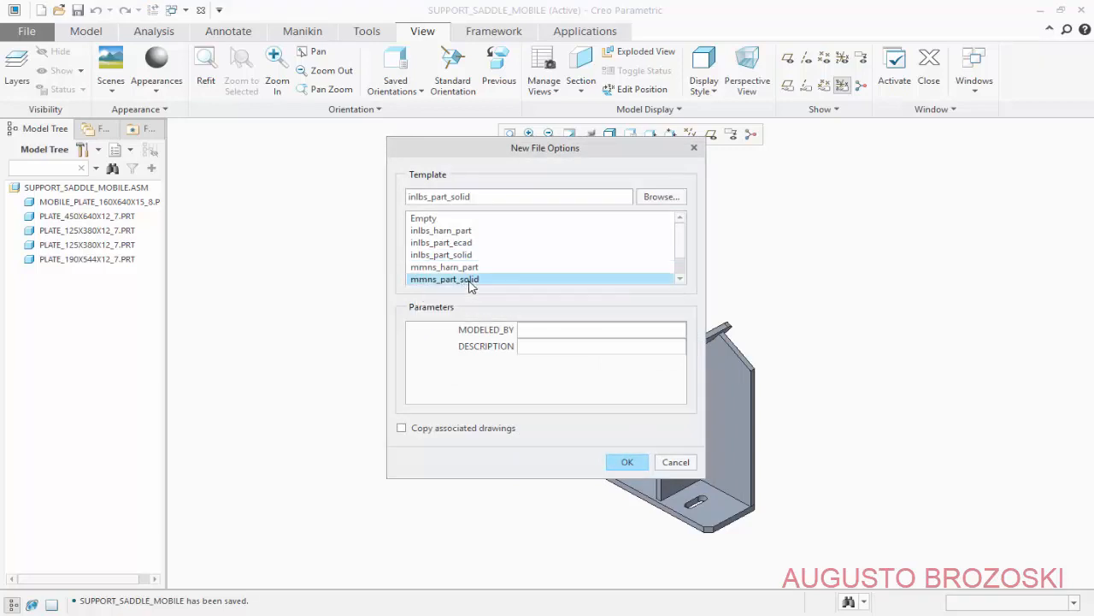
left_click(620, 465)
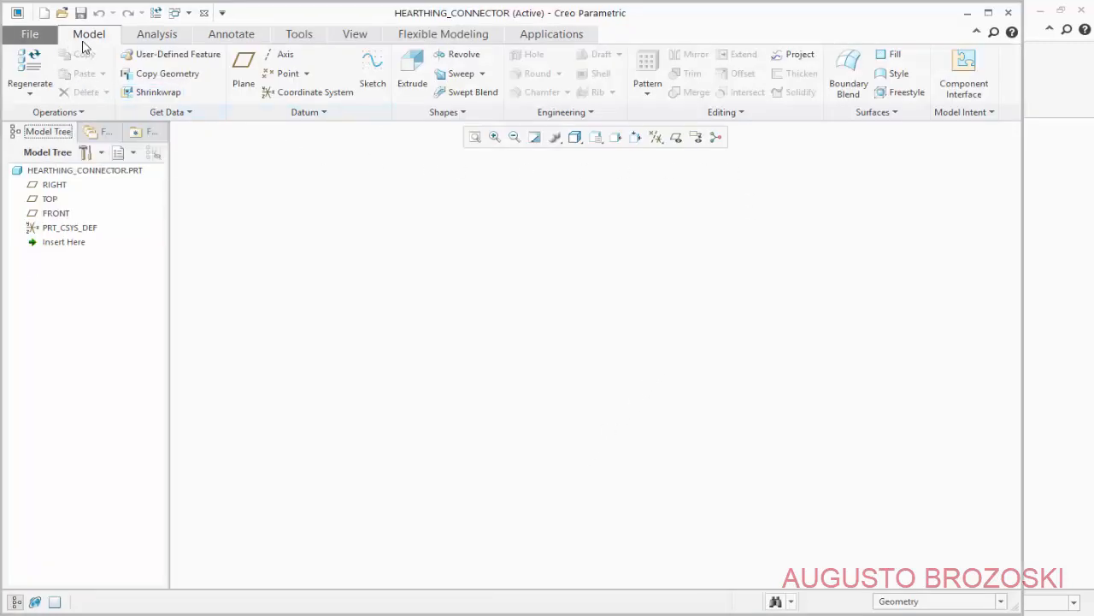
- Start a sketch on the RIGHT datum plane with TOP as the top reference, facing the sketch plane and with datum planes hidden
left_click(373, 68)
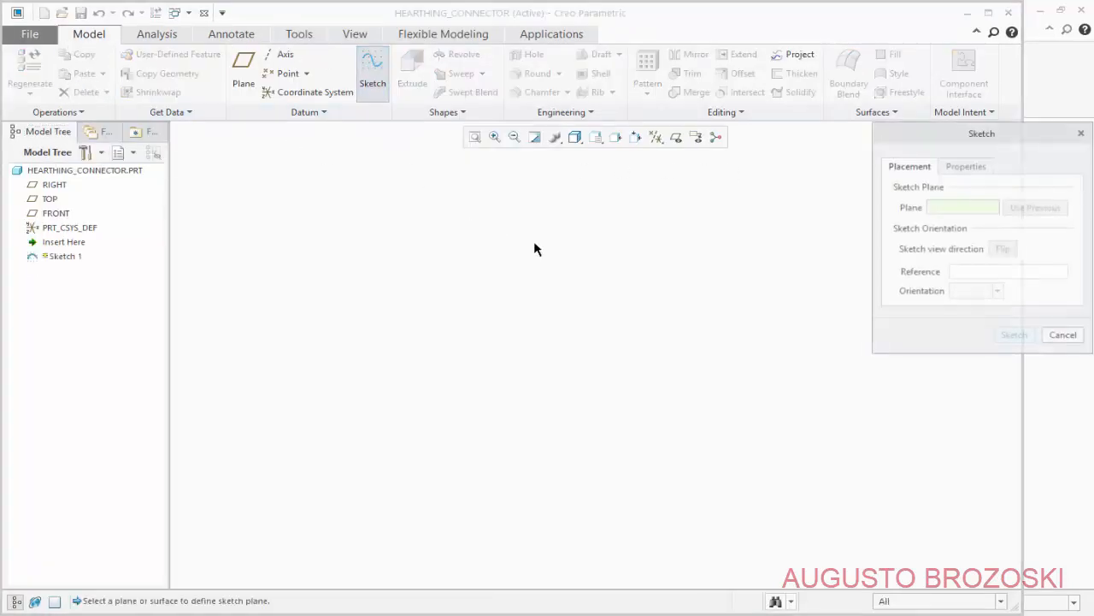
left_click(675, 138)
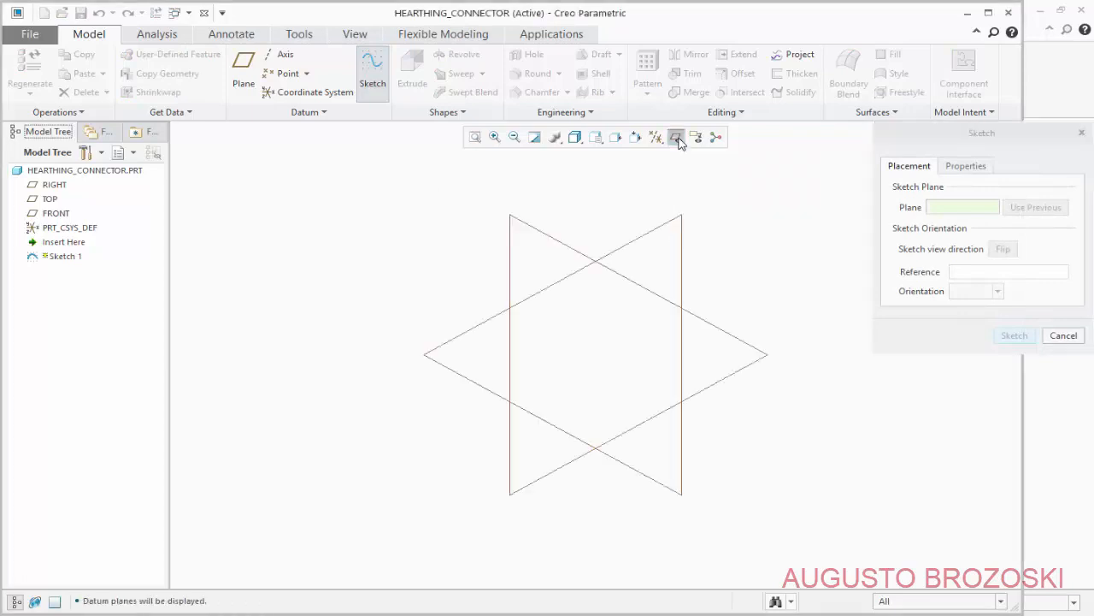
left_click(644, 245)
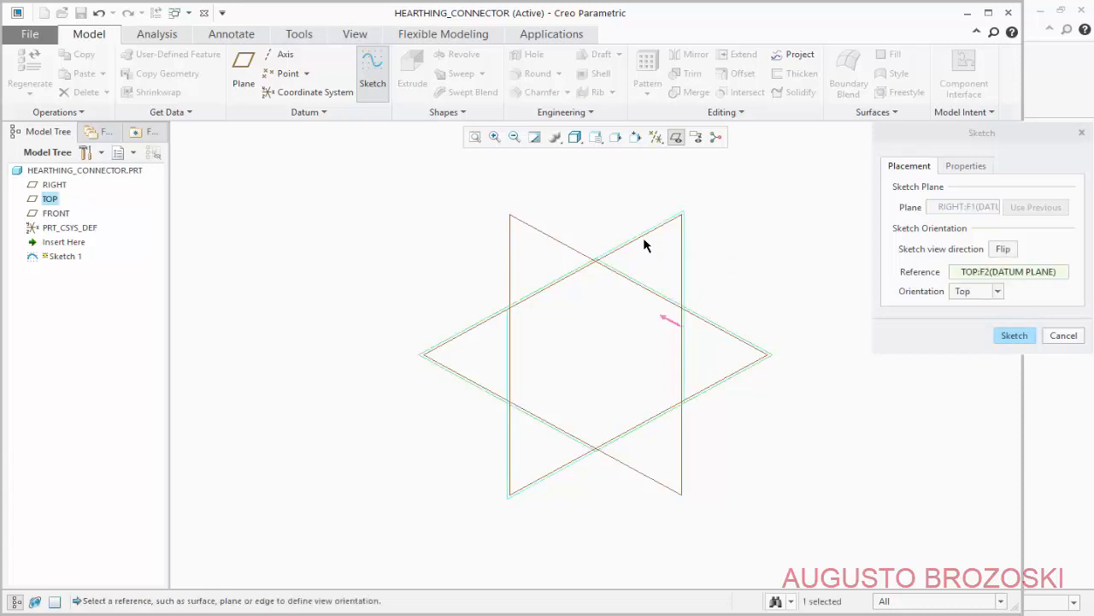
left_click(1011, 336)
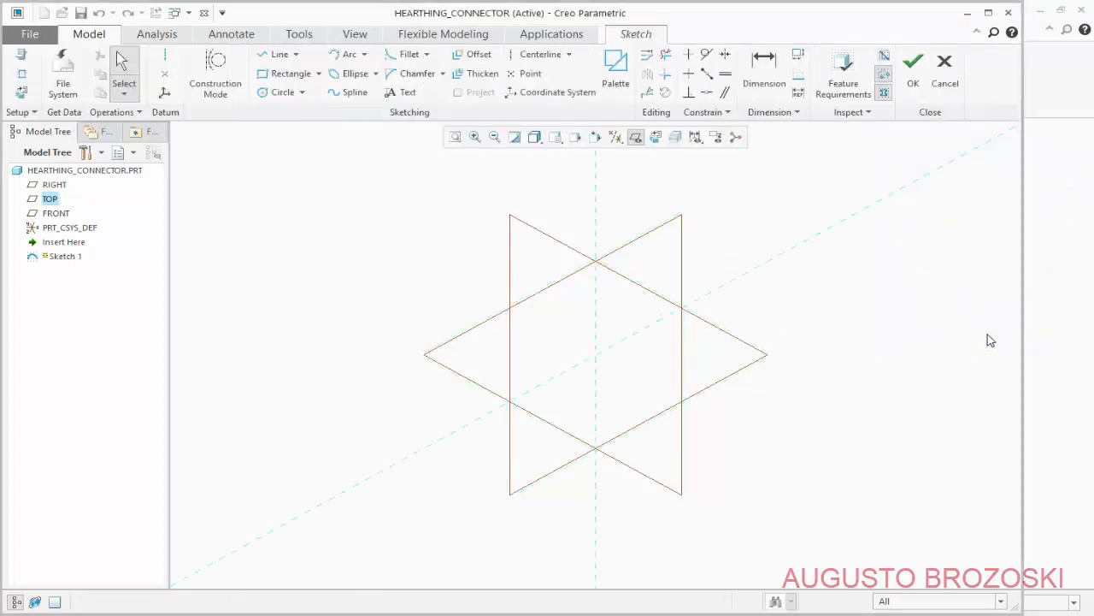
left_click(656, 138)
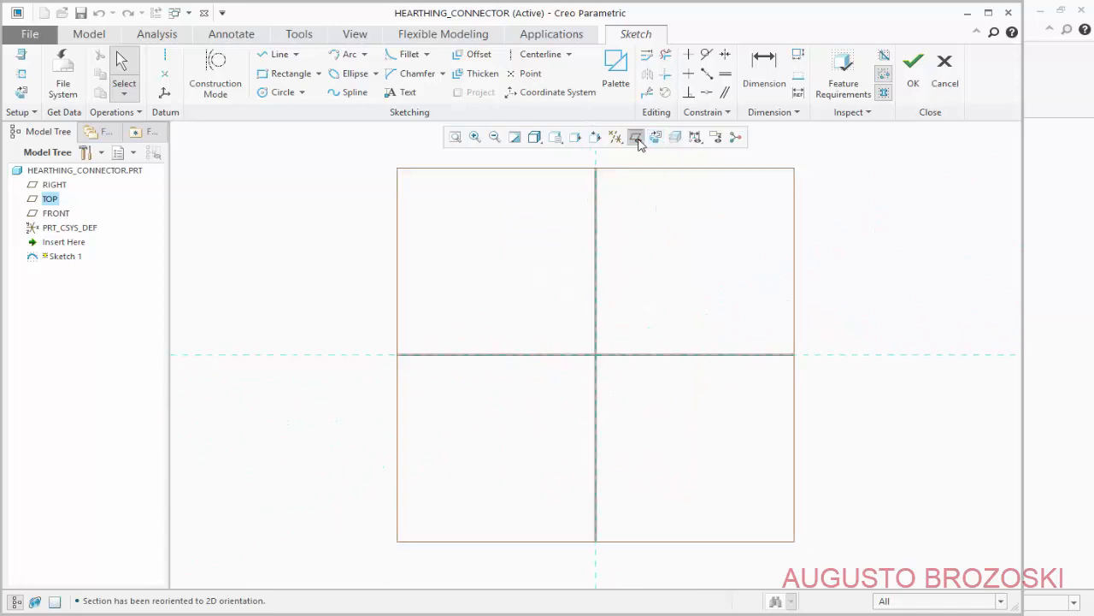
left_click(637, 139)
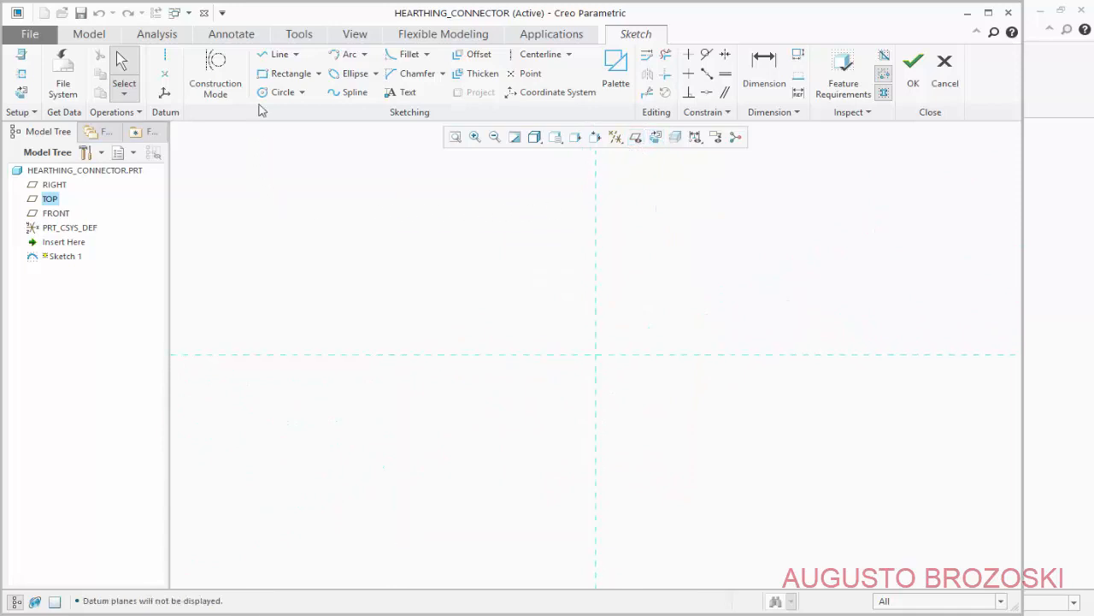
- Sketch a center rectangle about 474 mm wide and 209 mm high, centred on the intersection of the sketch references
left_click(319, 75)
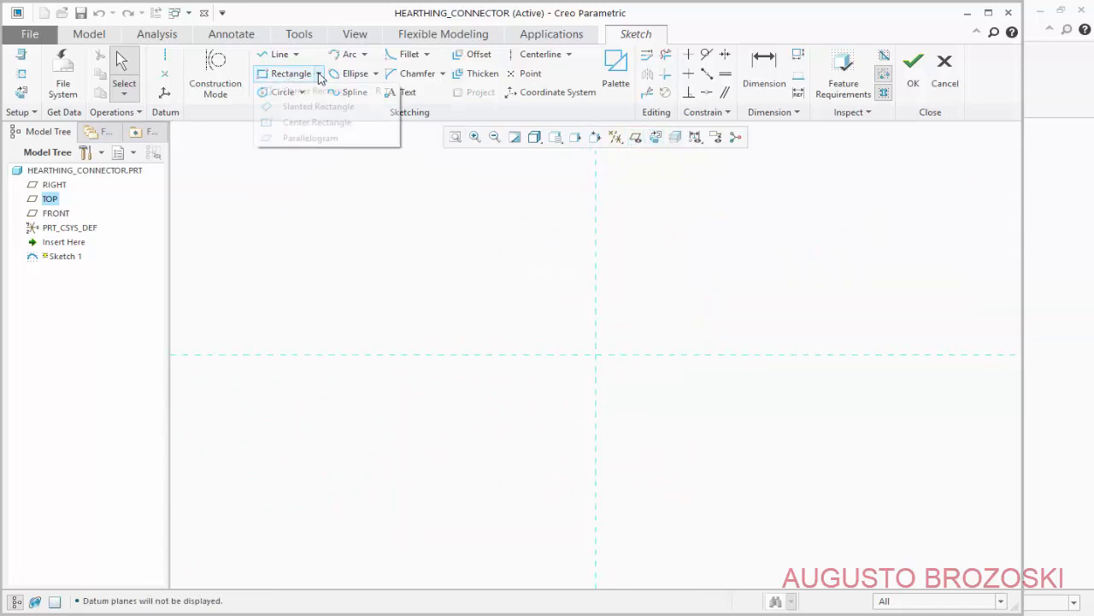
left_click(314, 123)
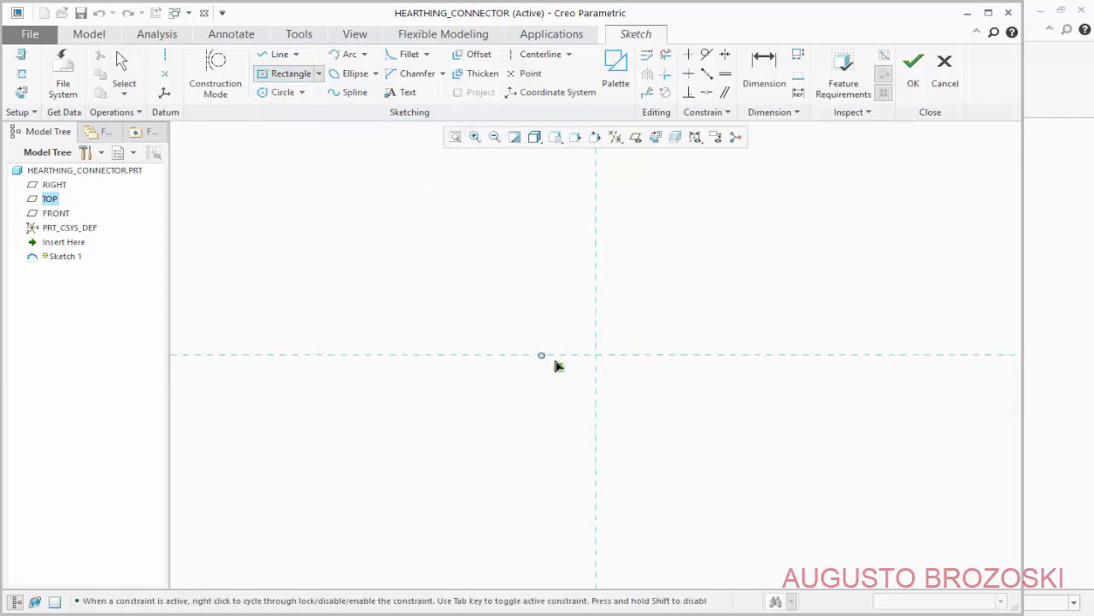
left_click(597, 356)
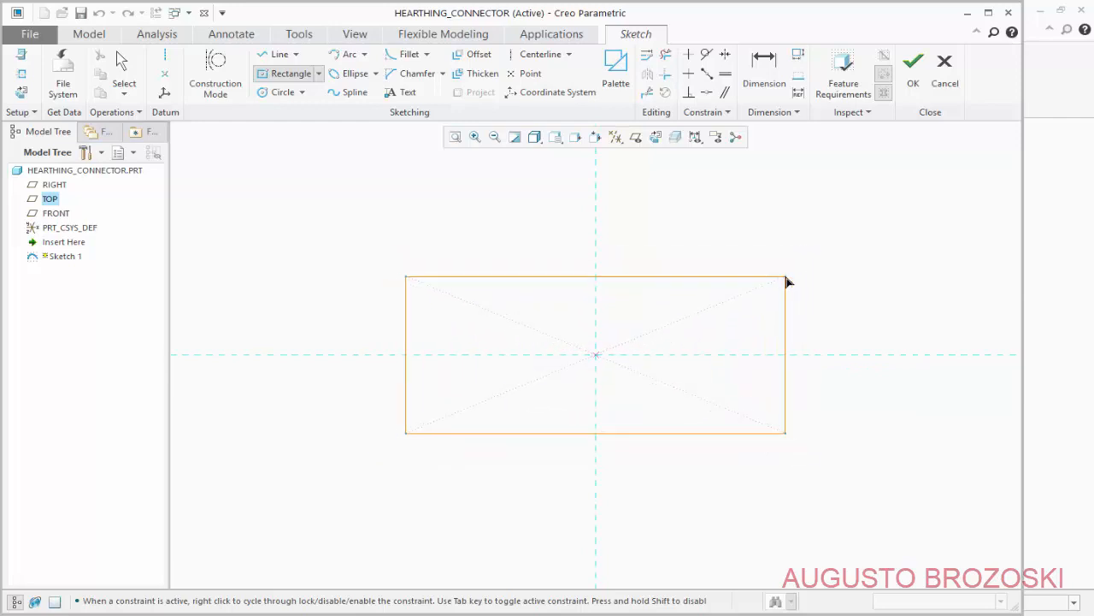
left_click(781, 279)
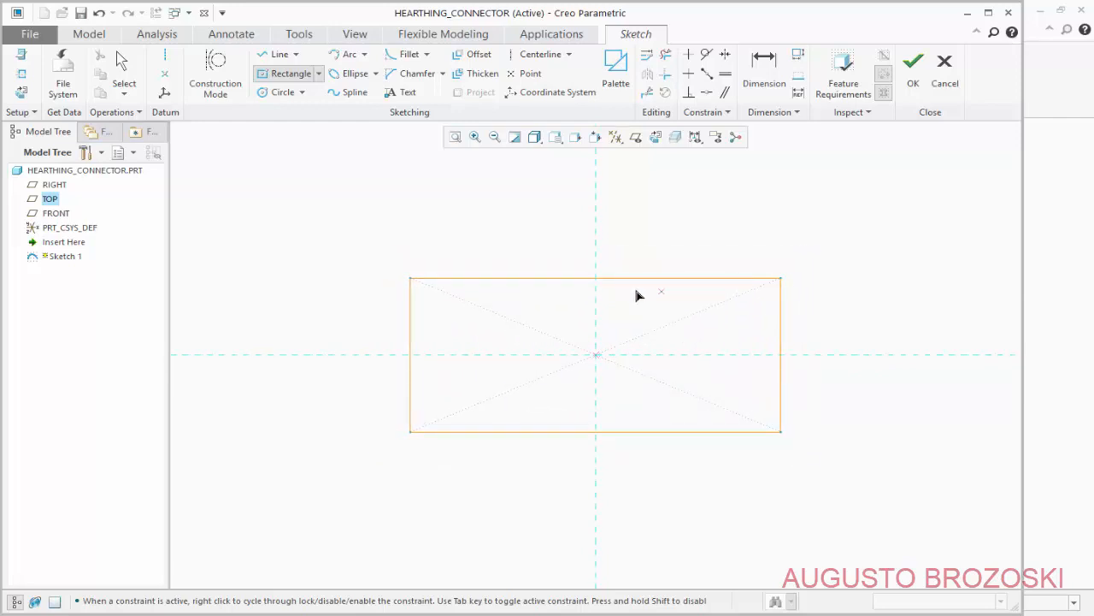
middle_click(485, 245)
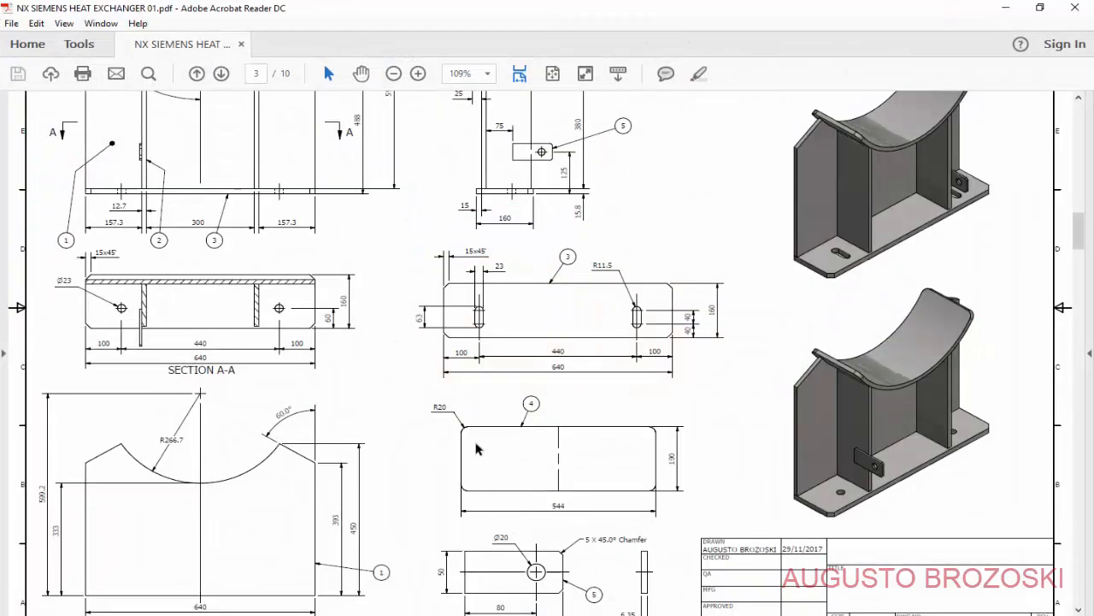
- Check the connector's dimensions in the PDF drawing in Acrobat Reader and set the rectangle's width to 110 mm and height to 50 mm
scroll(492, 469, "down", 5)
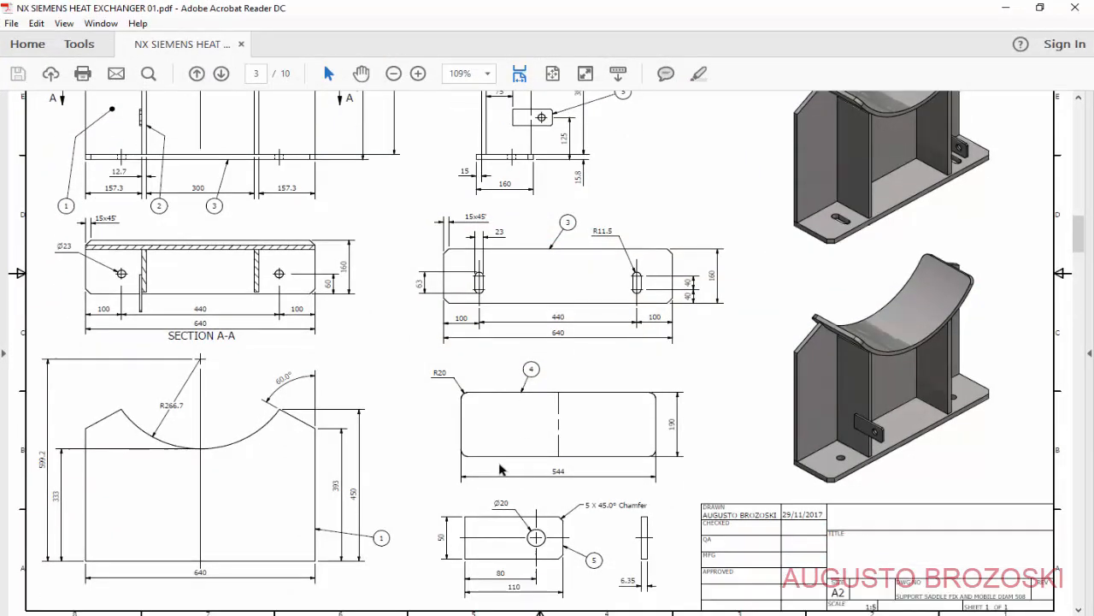
left_click(418, 74)
left_click(418, 73)
left_click_drag(527, 612, 633, 612)
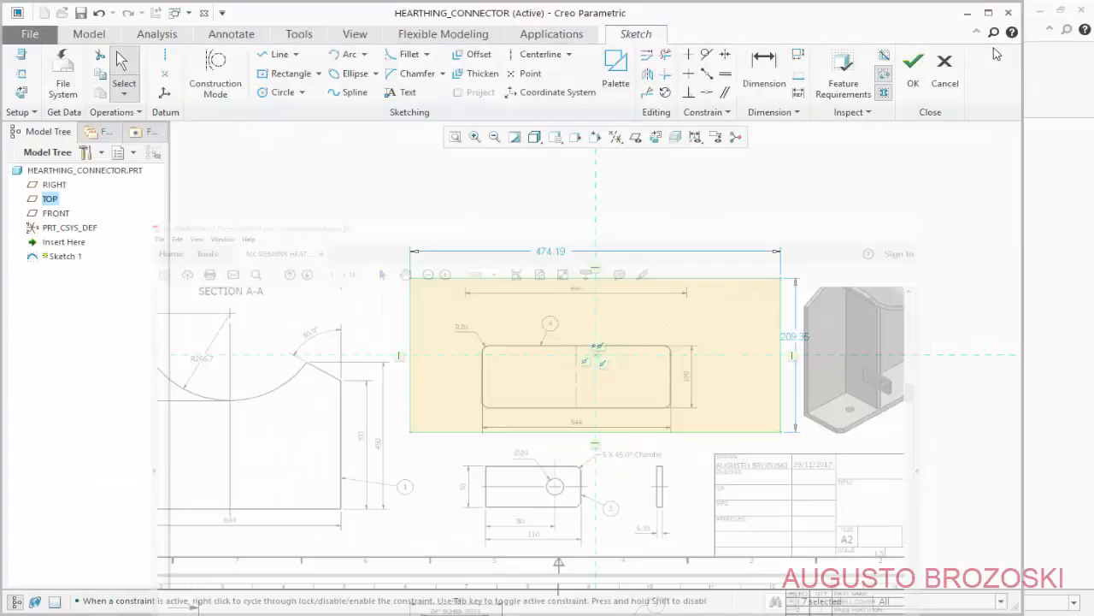
double_click(552, 257)
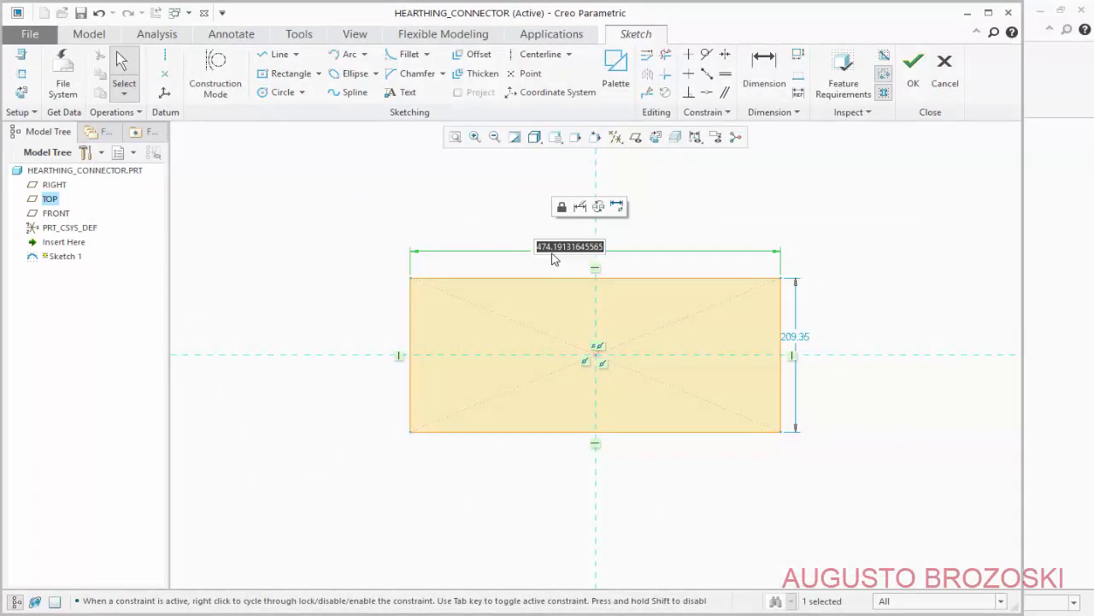
type("110")
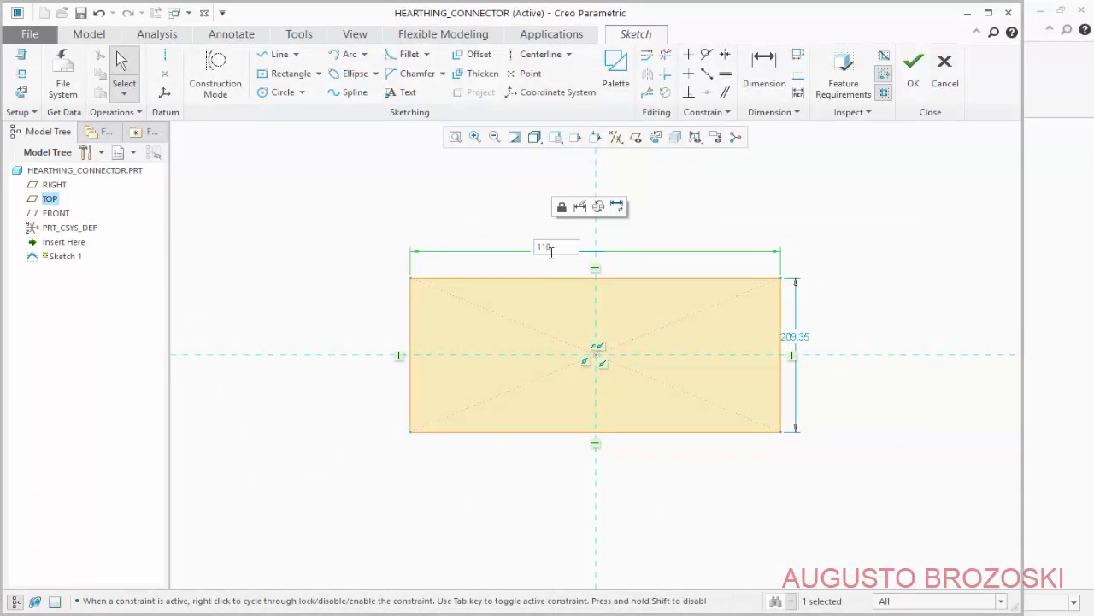
key("Return")
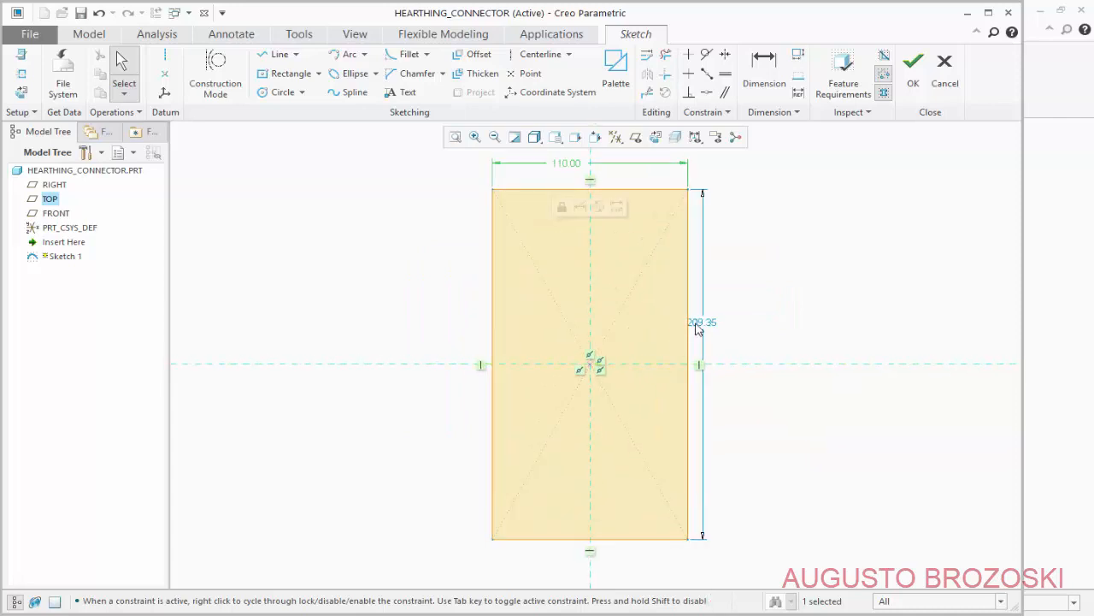
double_click(706, 325)
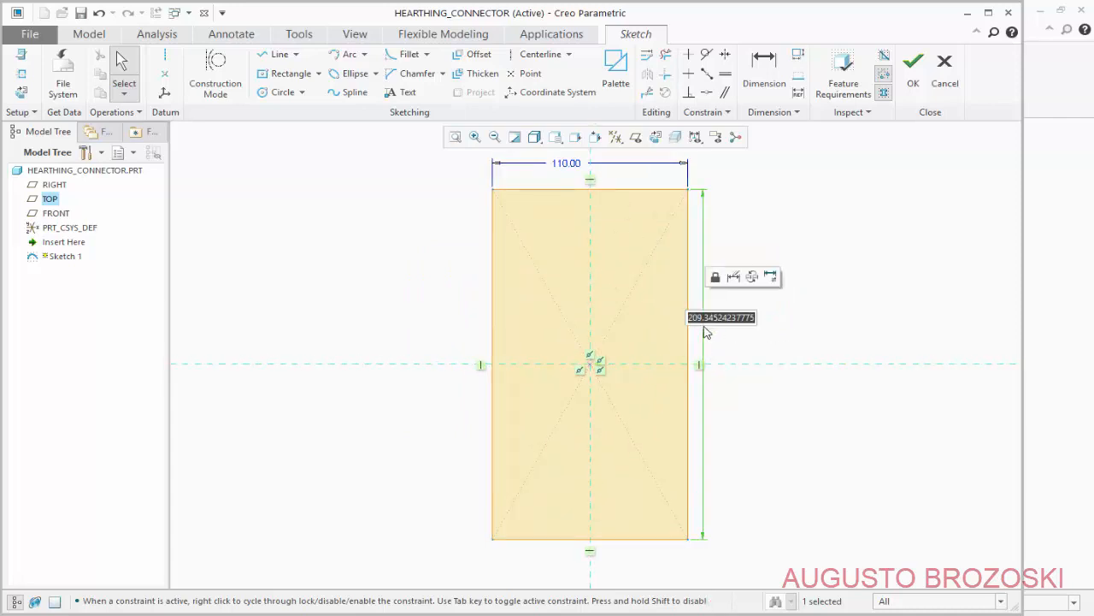
type("50")
key("Return")
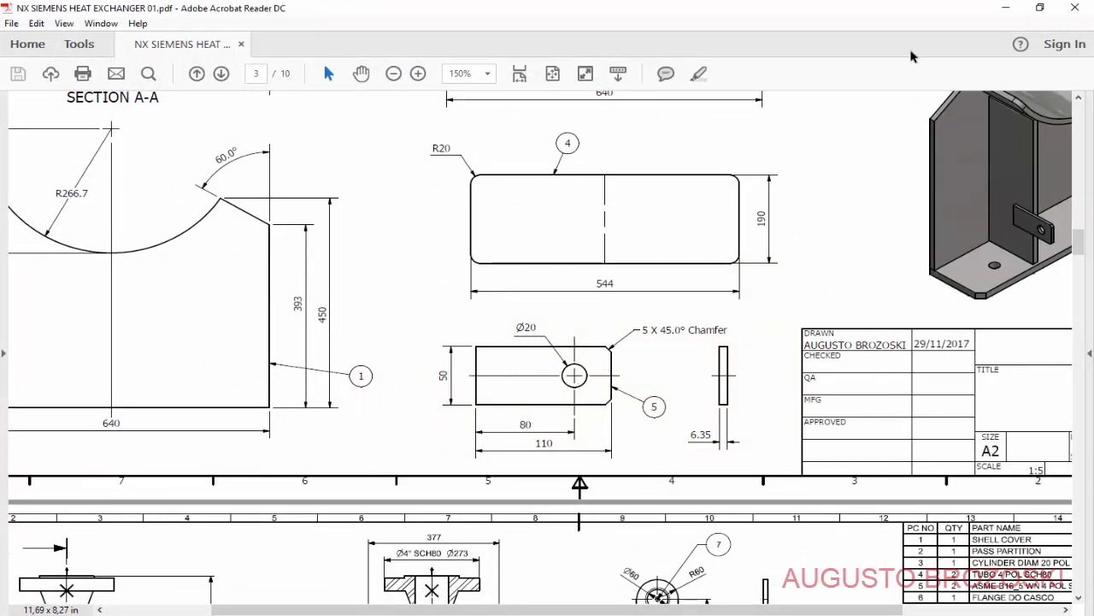
- Sketch a circle about 20 mm in diameter on the horizontal reference, its center about 18.6 mm inside the rectangle's right edge
left_click(1005, 9)
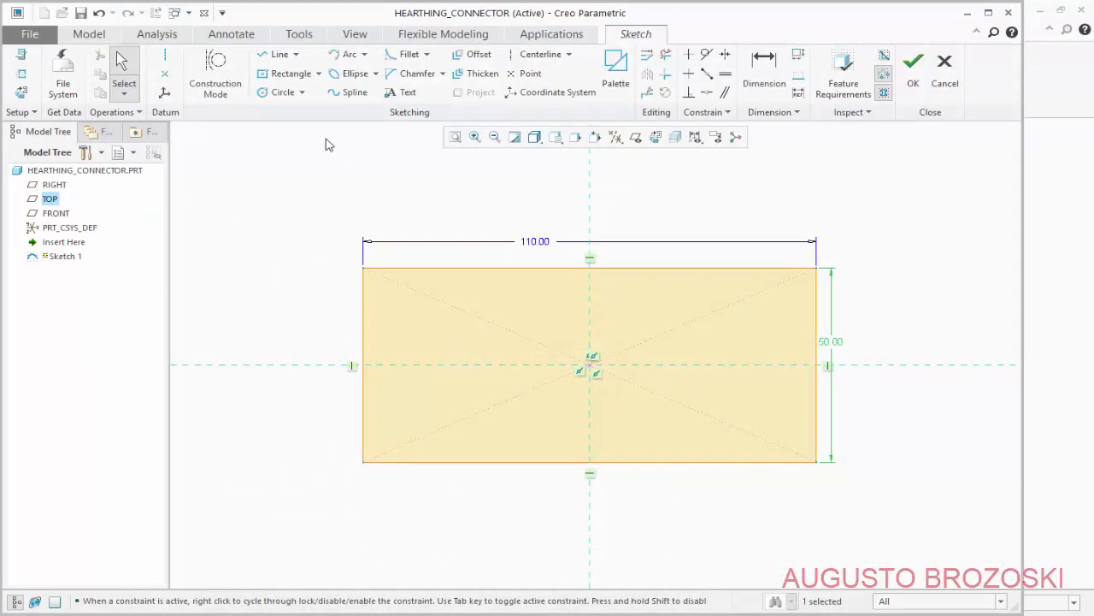
left_click(275, 95)
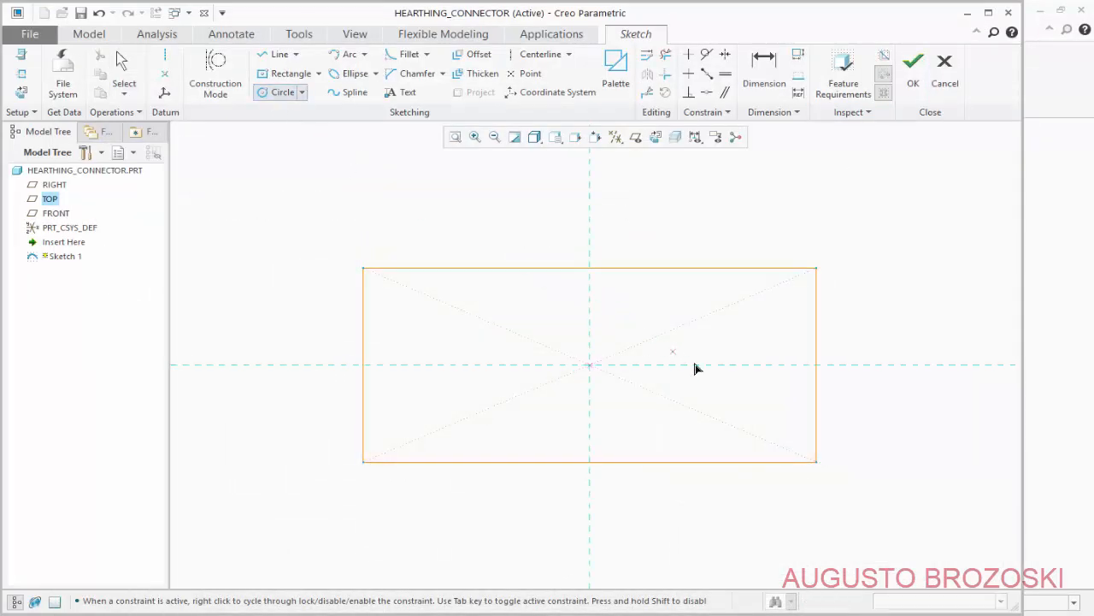
left_click(740, 365)
left_click(758, 402)
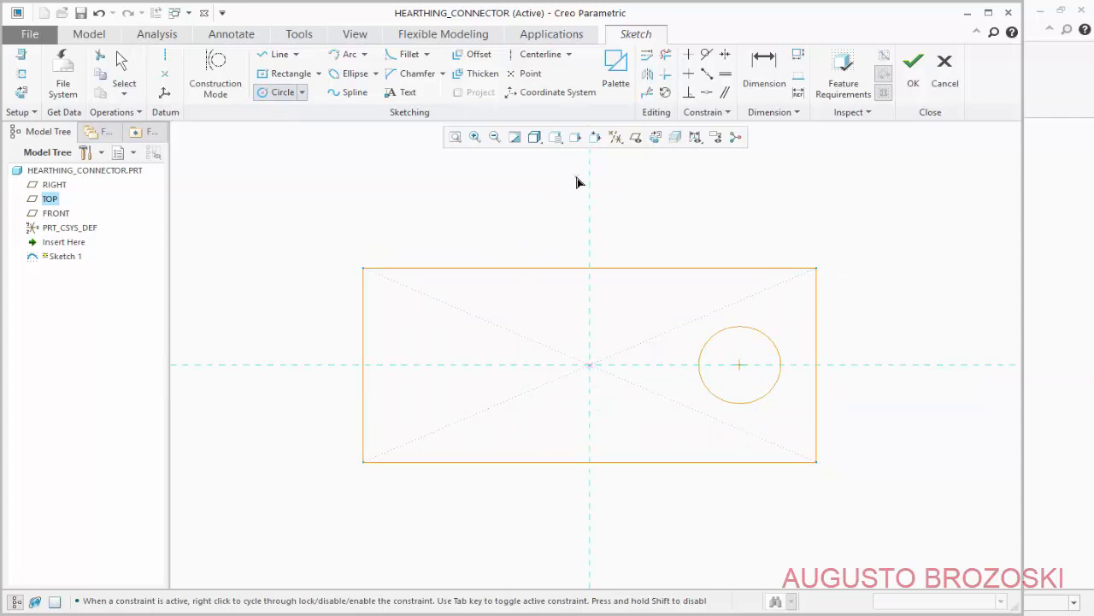
middle_click(513, 220)
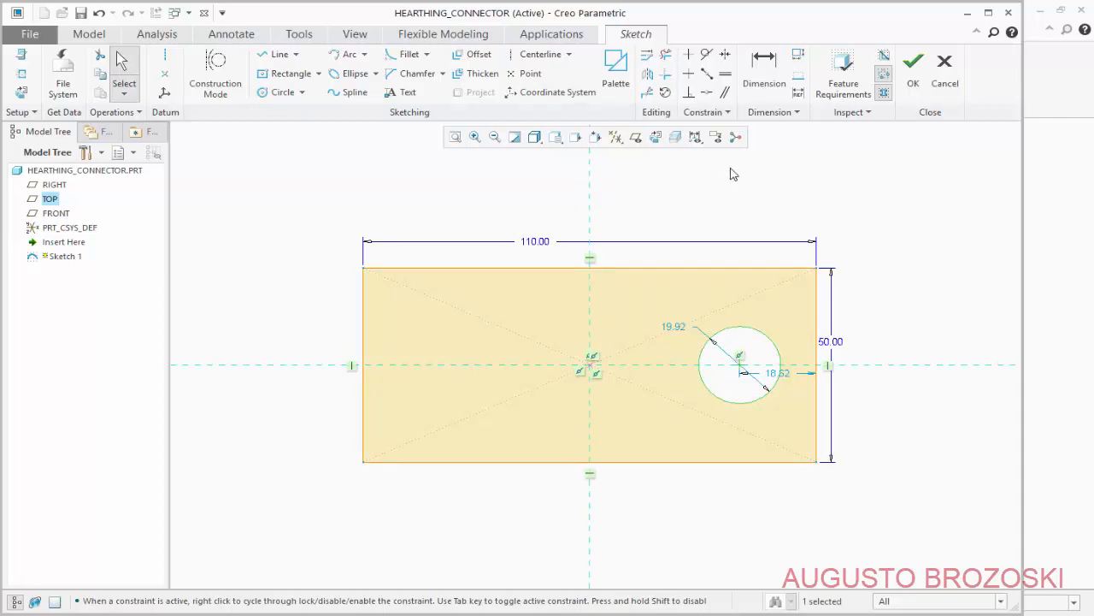
- Dimension the circle's center from the rectangle's left edge and set the distance to 80 mm
left_click(766, 80)
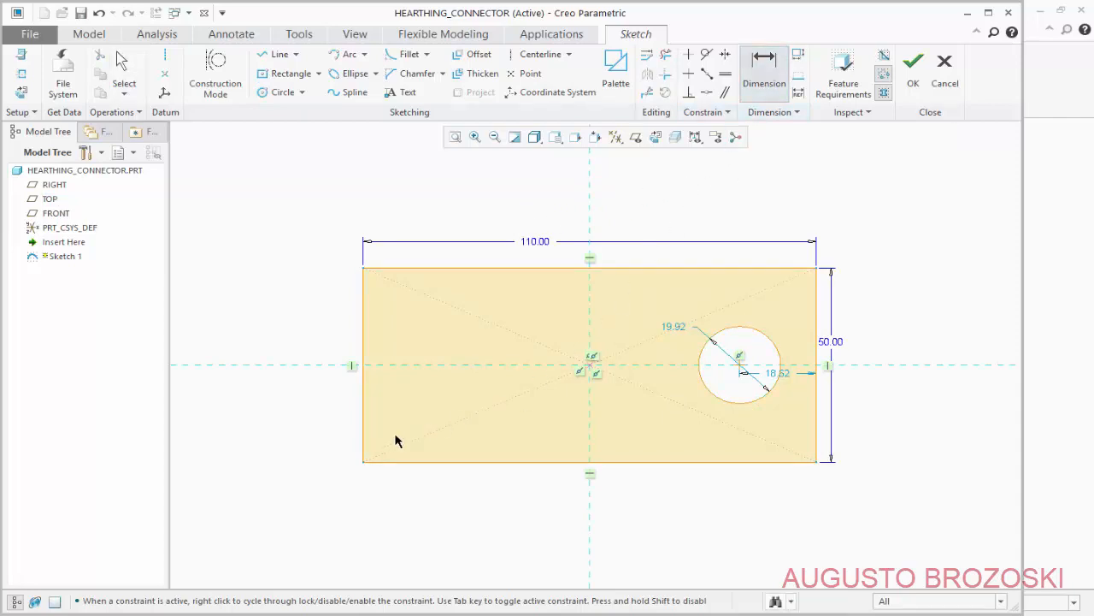
left_click(737, 375)
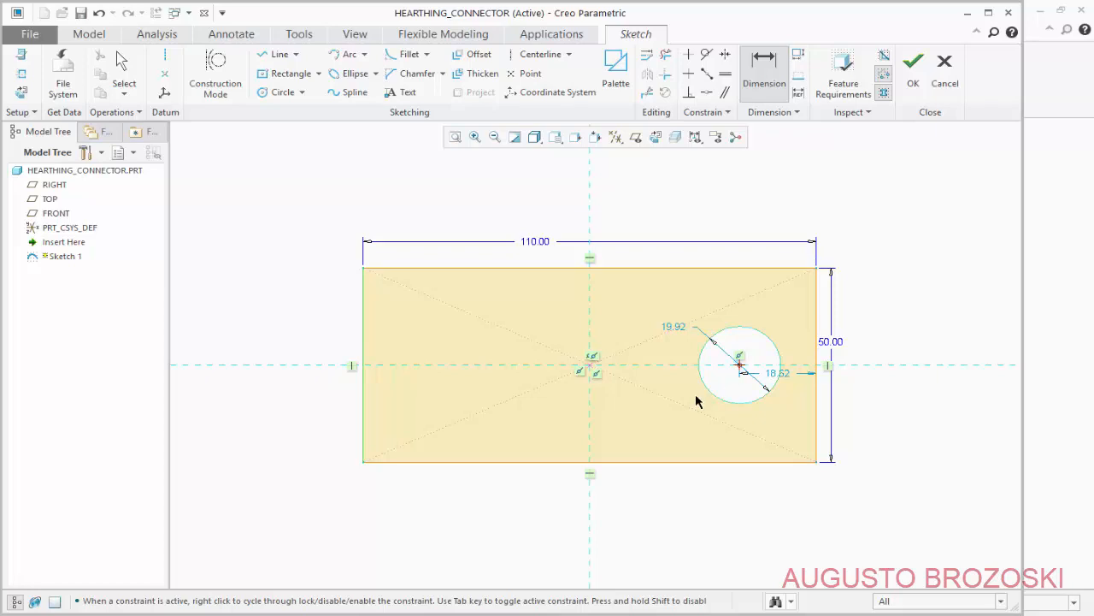
middle_click(532, 513)
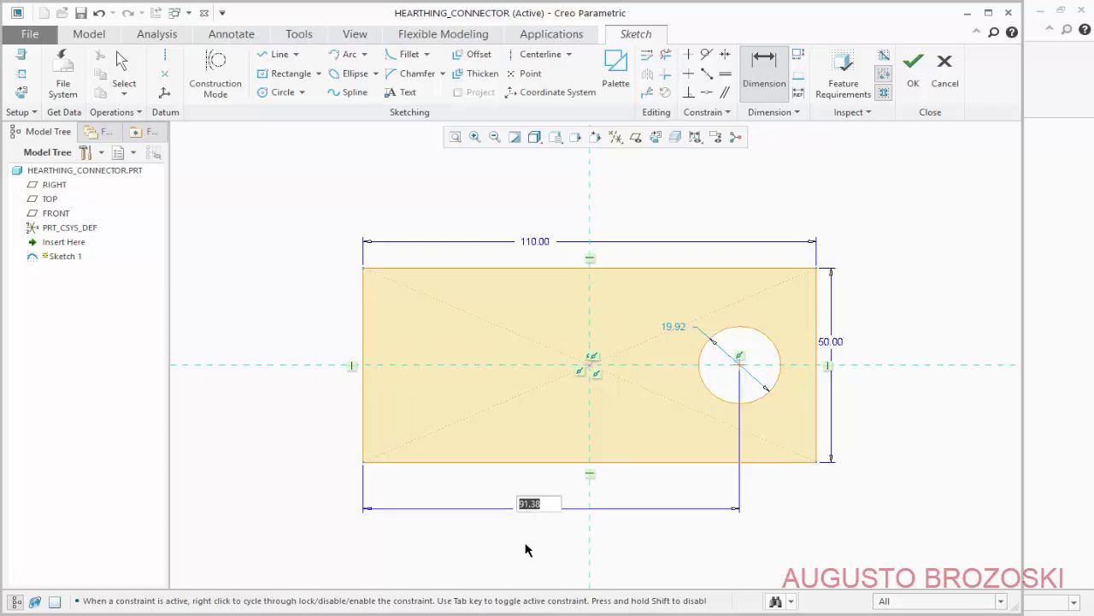
type("80")
key("Return")
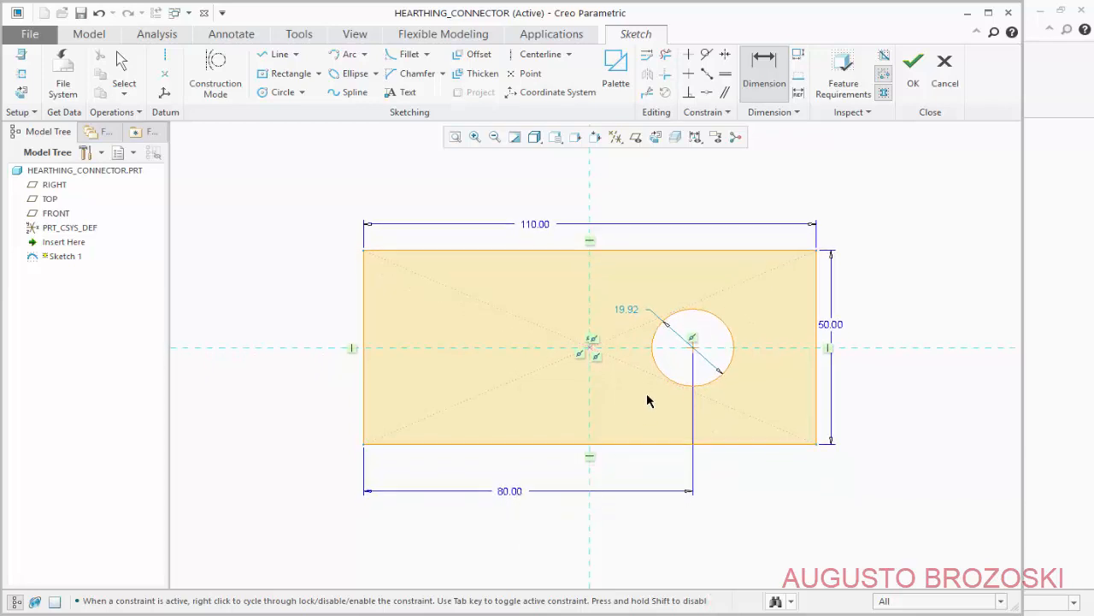
- Set the circle's diameter to 20 mm and finish the connector sketch
middle_click(630, 314)
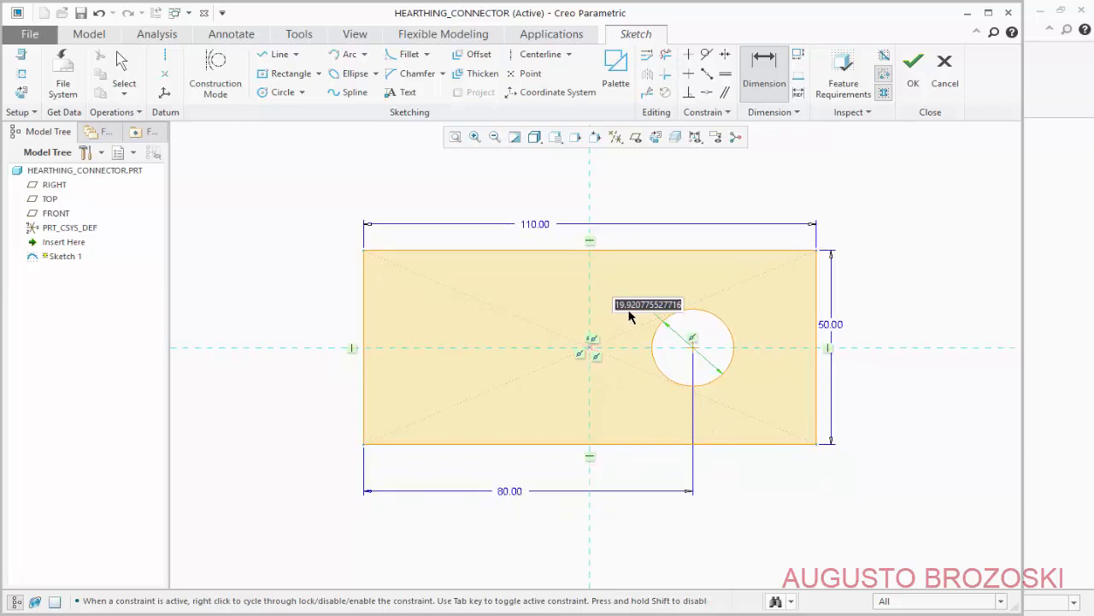
type("2")
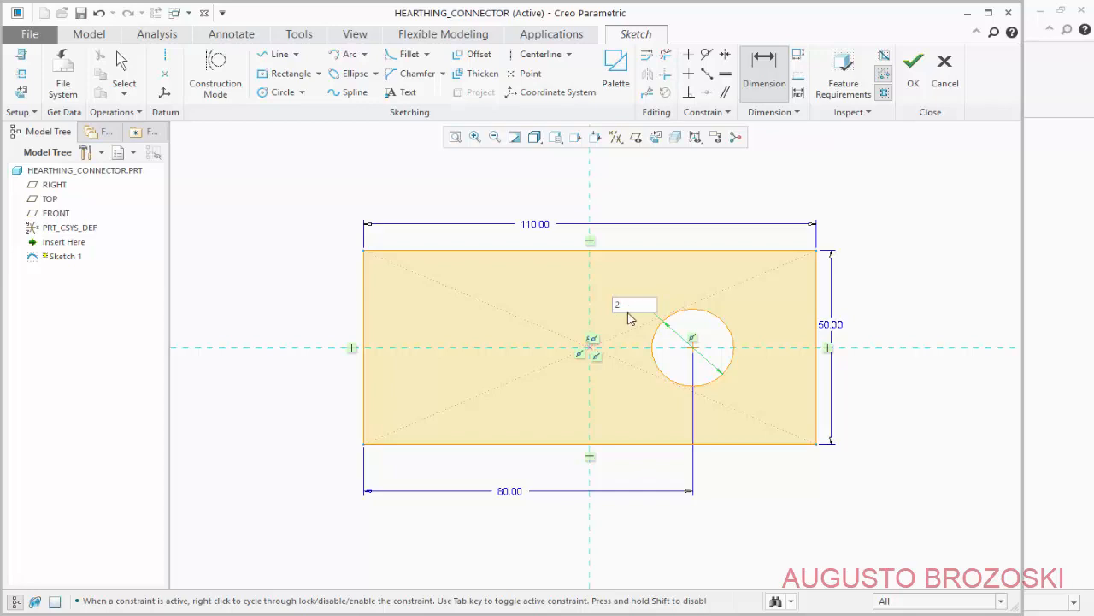
type("0")
key("Return")
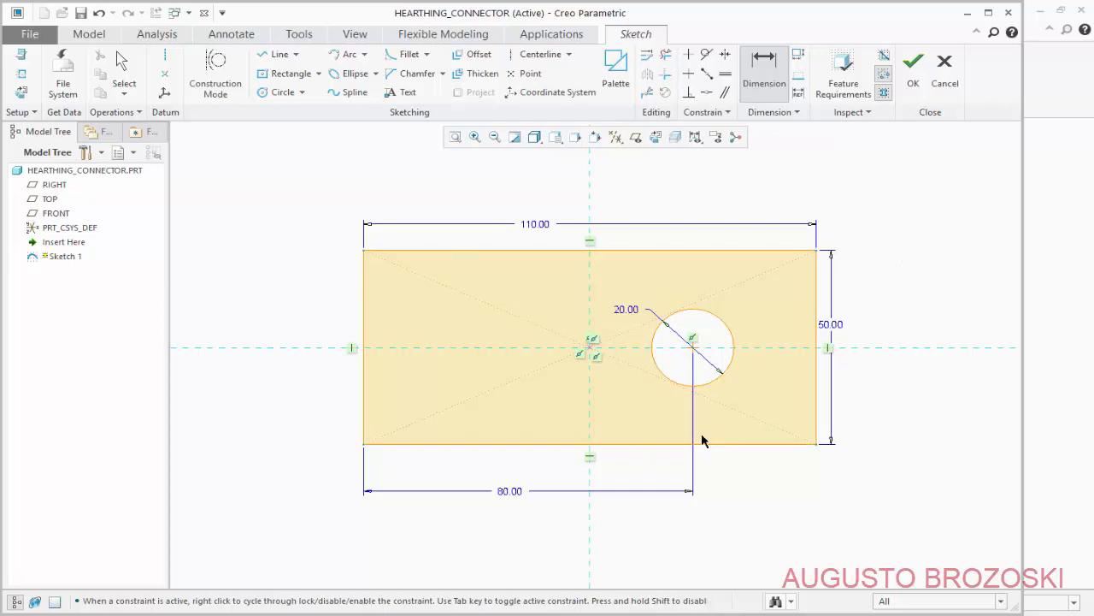
left_click(911, 75)
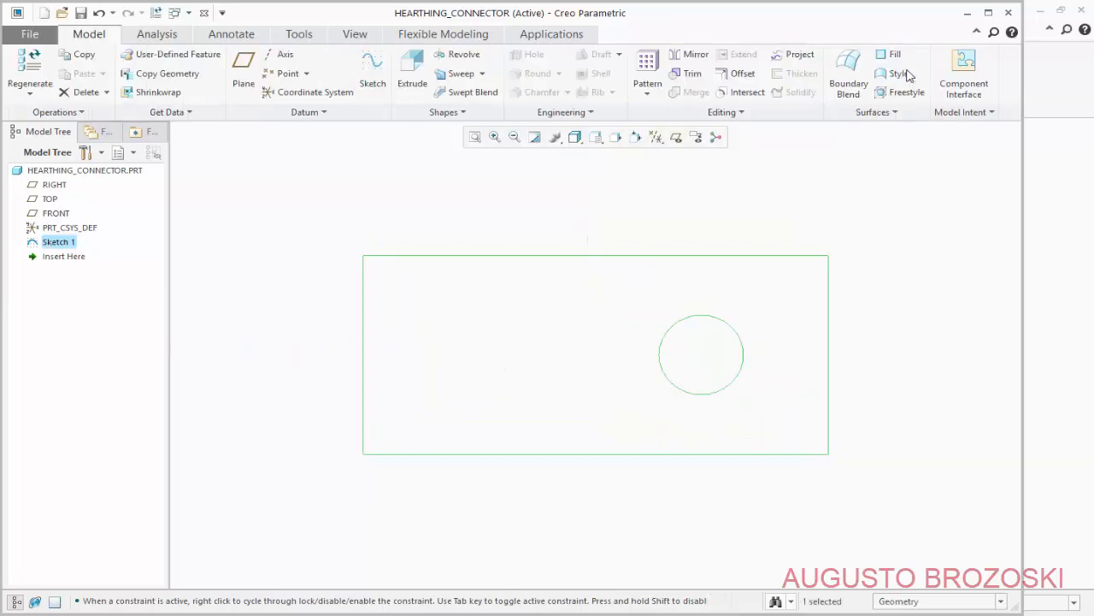
- Extrude the connector sketch symmetrically to a total thickness of 6.35 mm, checking the thickness in the PDF drawing in Acrobat Reader
left_click(596, 141)
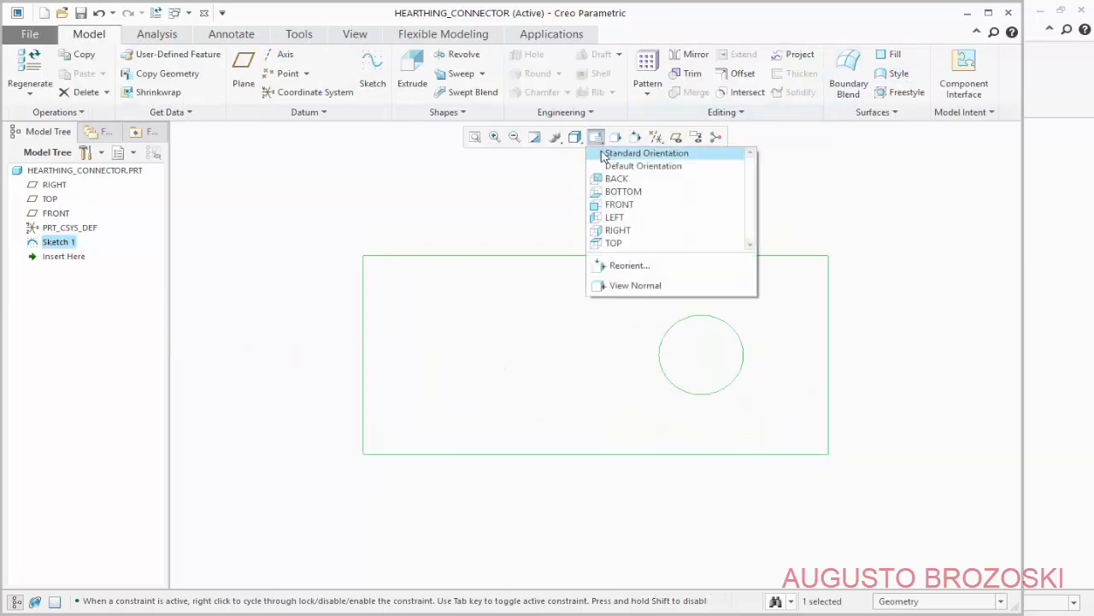
left_click(601, 152)
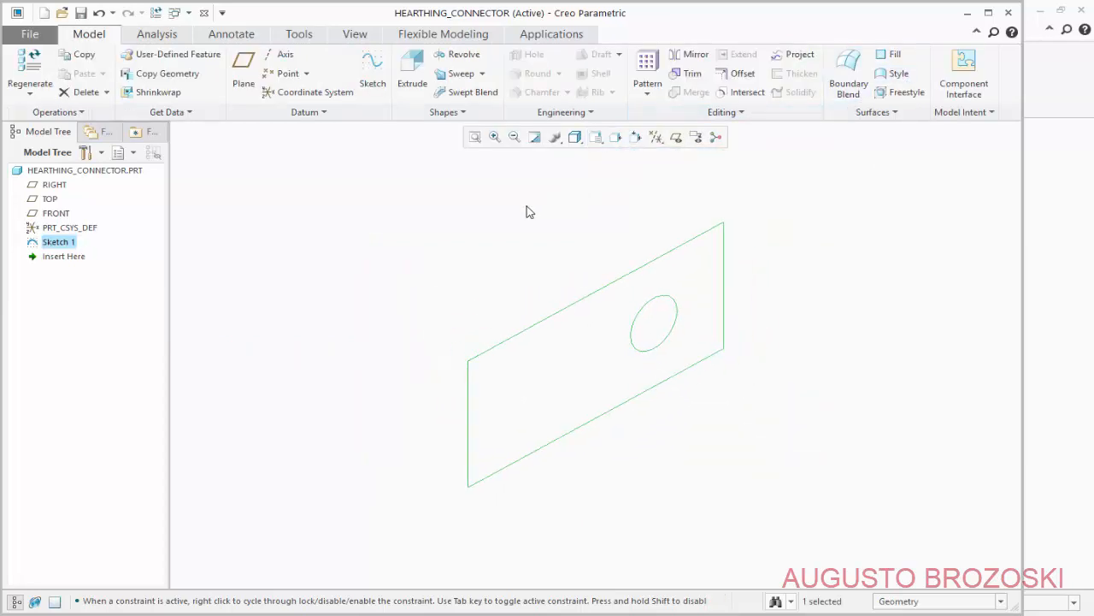
left_click(411, 72)
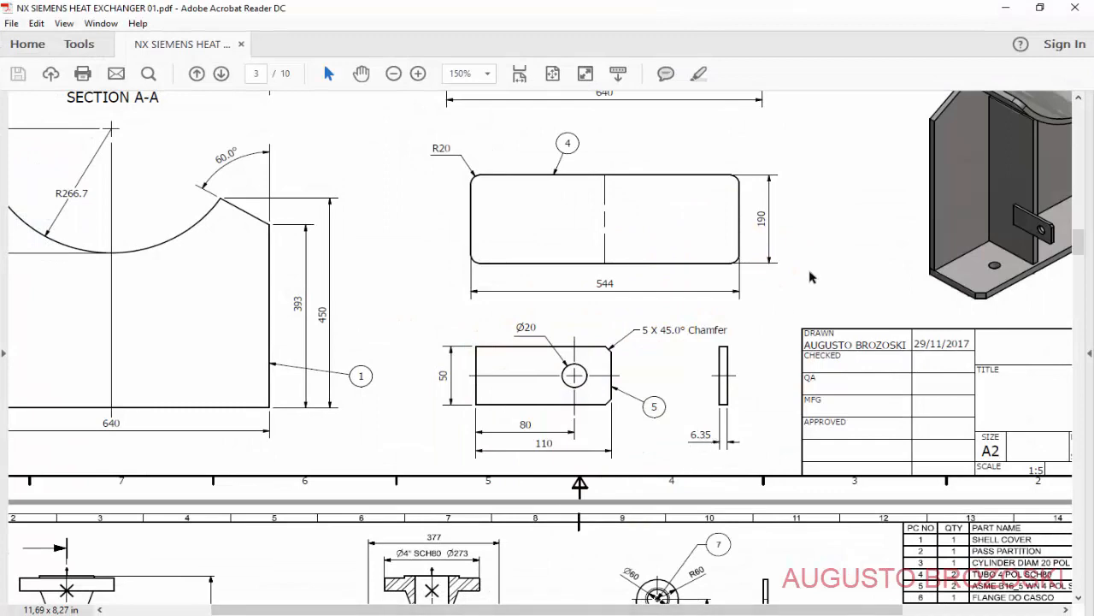
left_click(1005, 7)
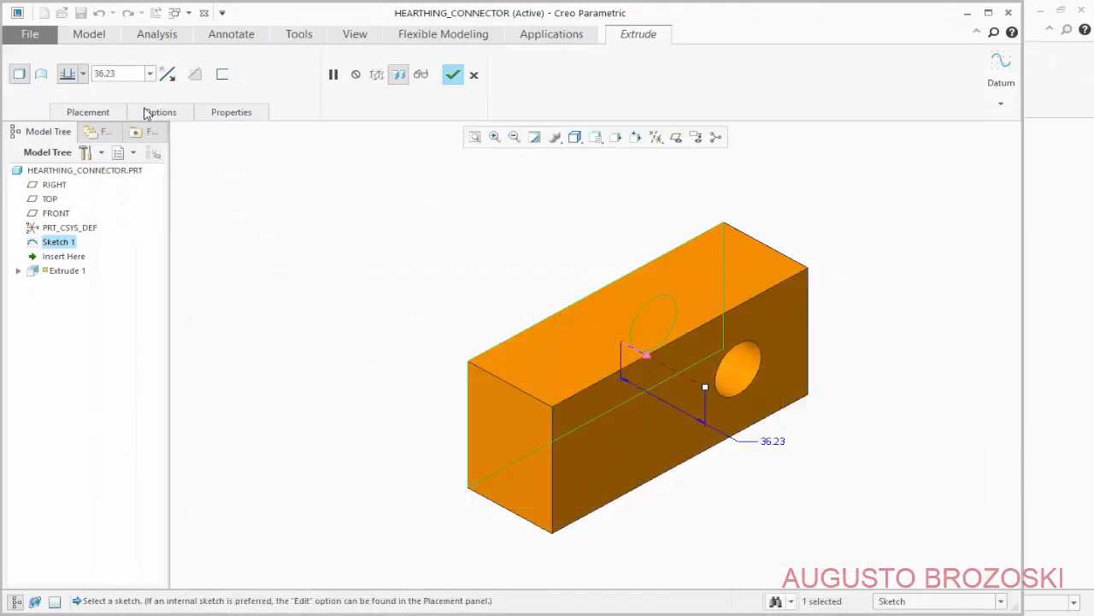
left_click(82, 74)
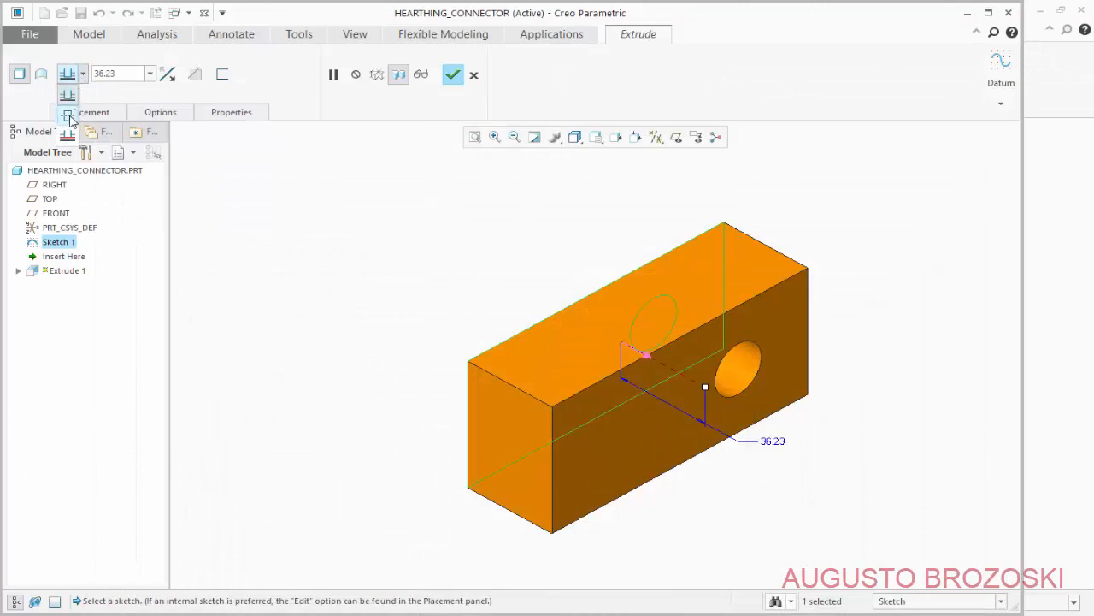
left_click(68, 115)
double_click(133, 74)
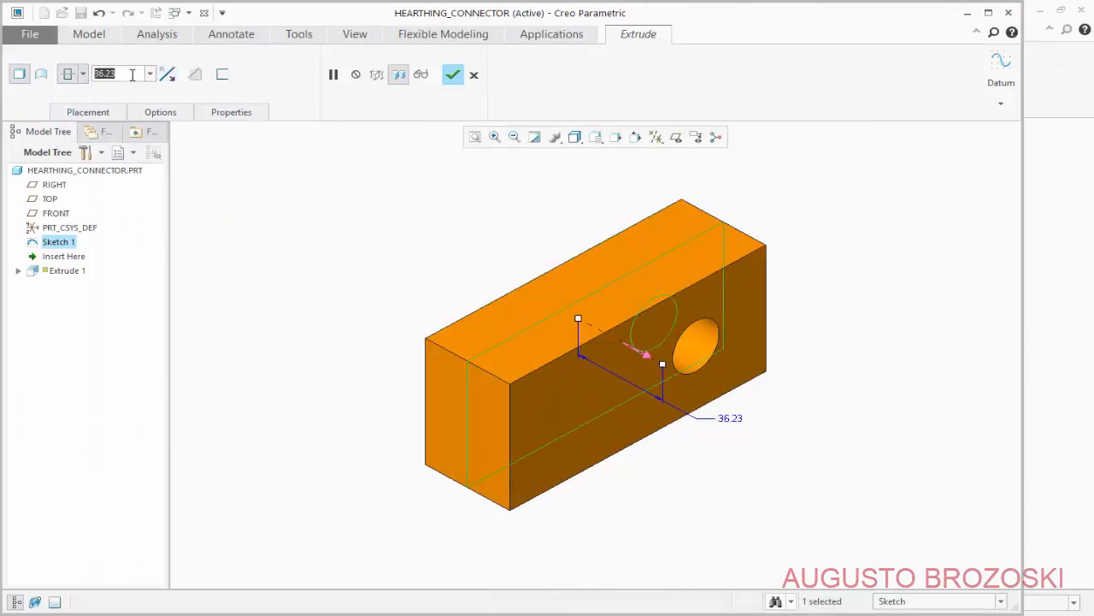
type("6")
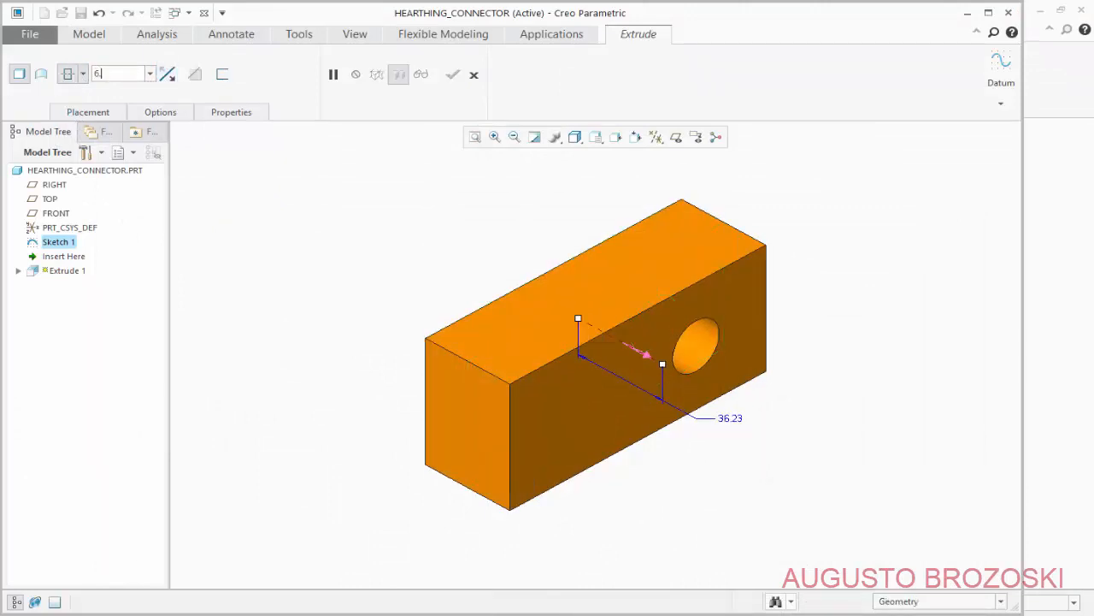
type(".35")
key("Return")
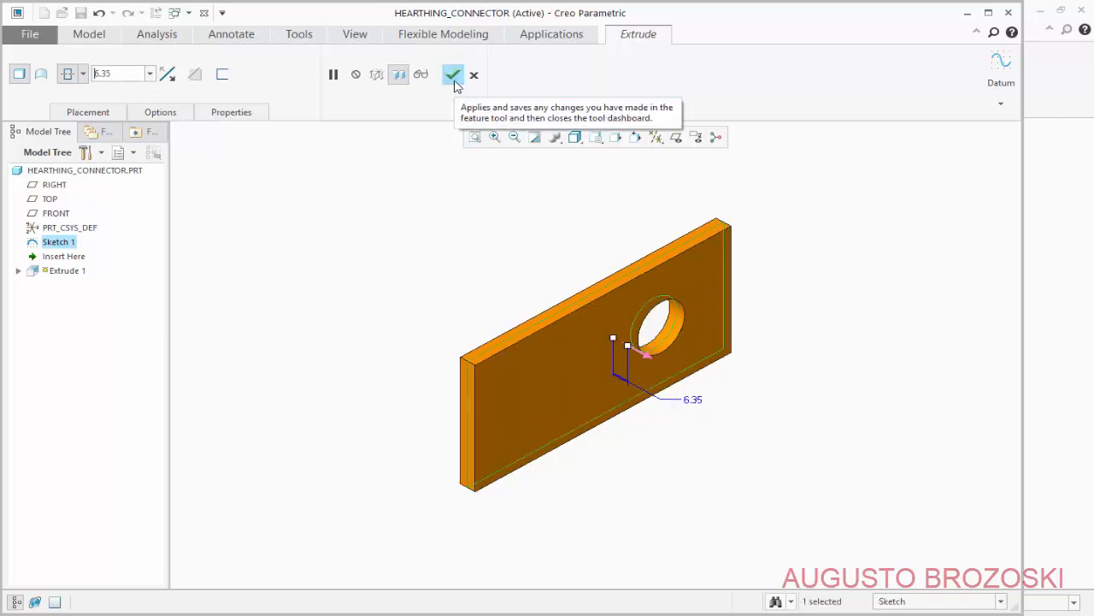
left_click(453, 76)
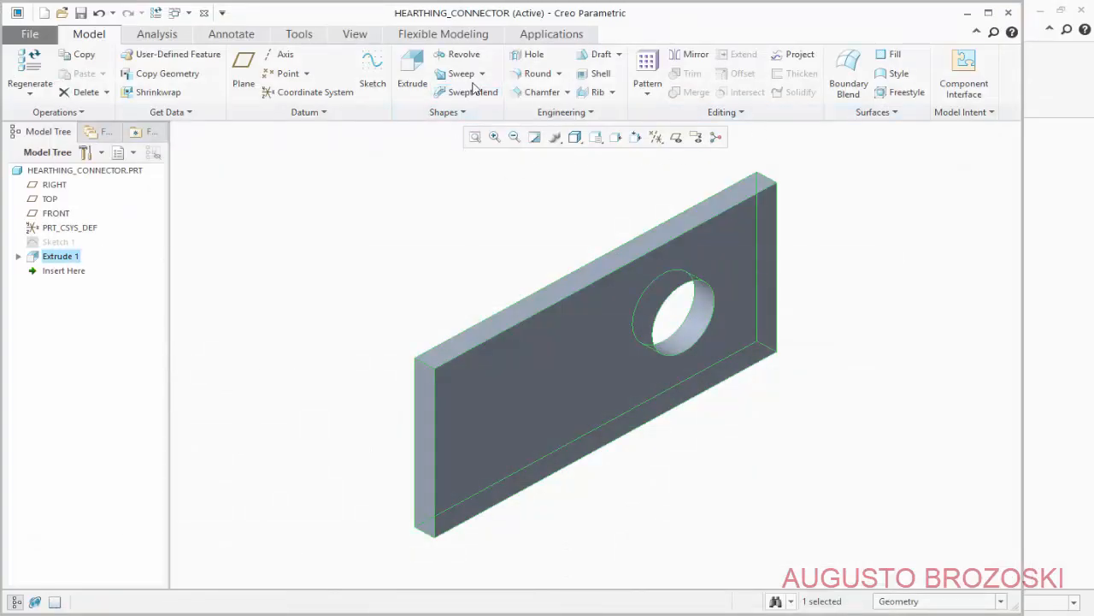
- Start a D x D edge chamfer of 5 mm on the upper corner edge at the plate's hole end
left_click(560, 95)
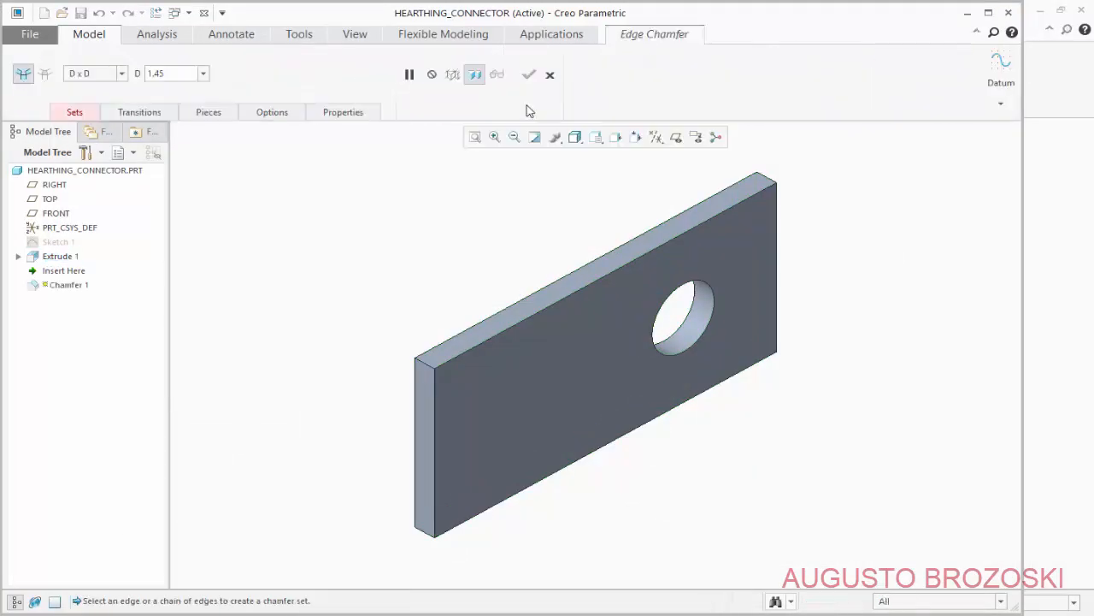
double_click(166, 77)
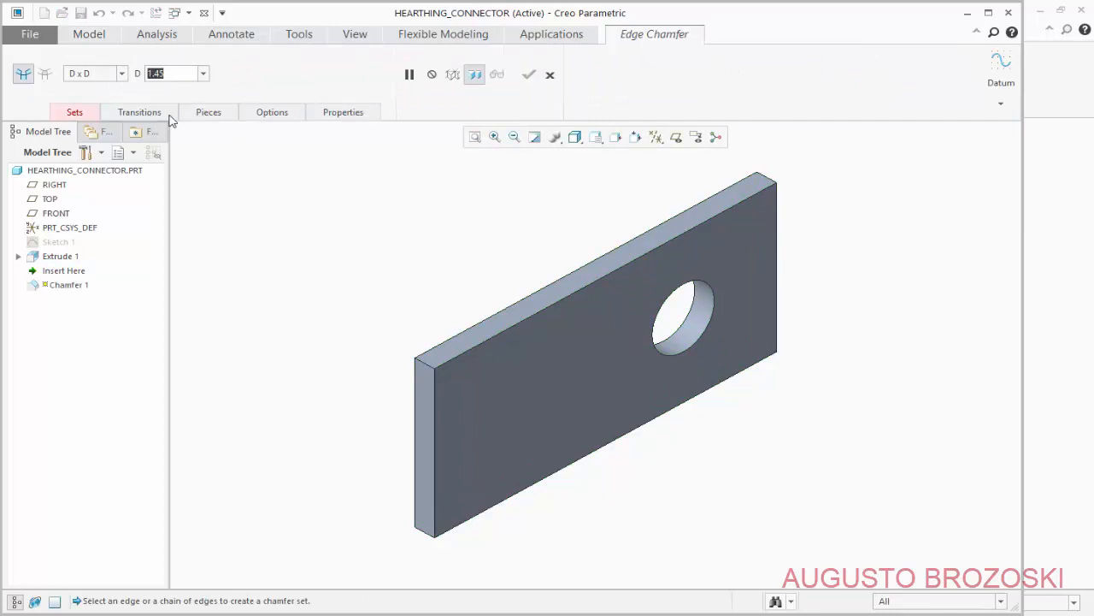
type("5.00")
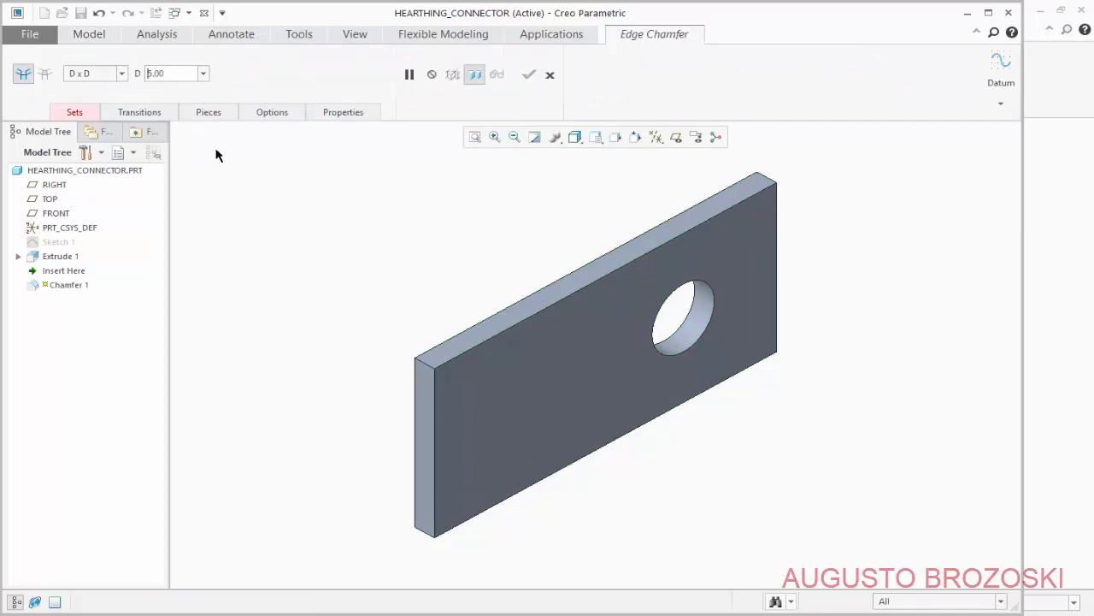
left_click(768, 181)
scroll(794, 359, "up", 5)
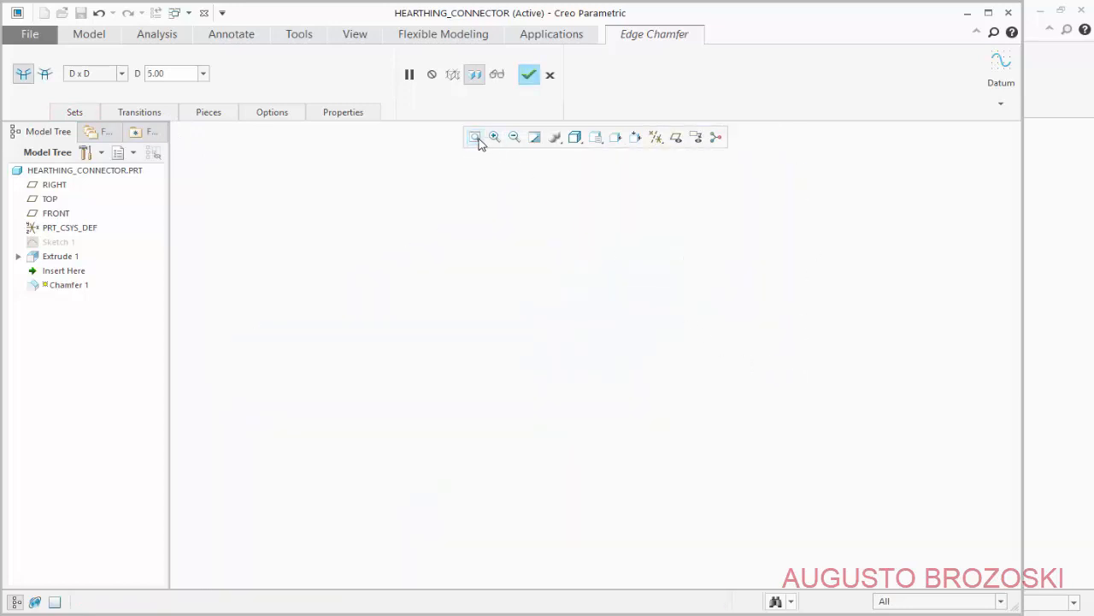
left_click(475, 137)
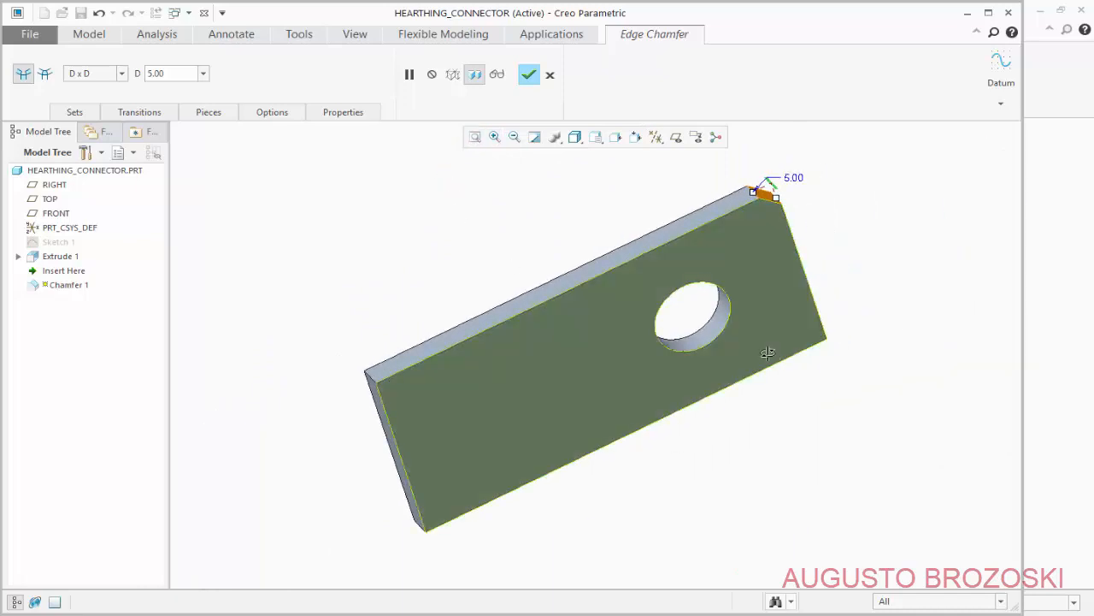
- Add the lower corner edge at the hole end to the 5 mm chamfer and finish the feature in standard orientation
middle_click_drag(770, 355, 720, 374)
scroll(837, 349, "up", 3)
scroll(788, 348, "up", 2)
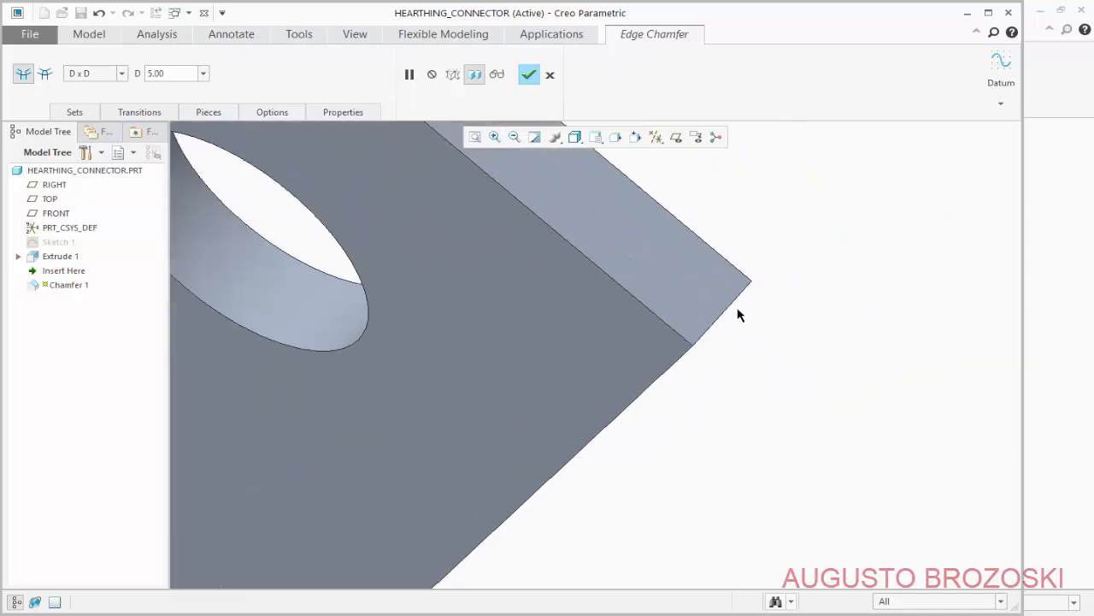
left_click(733, 311)
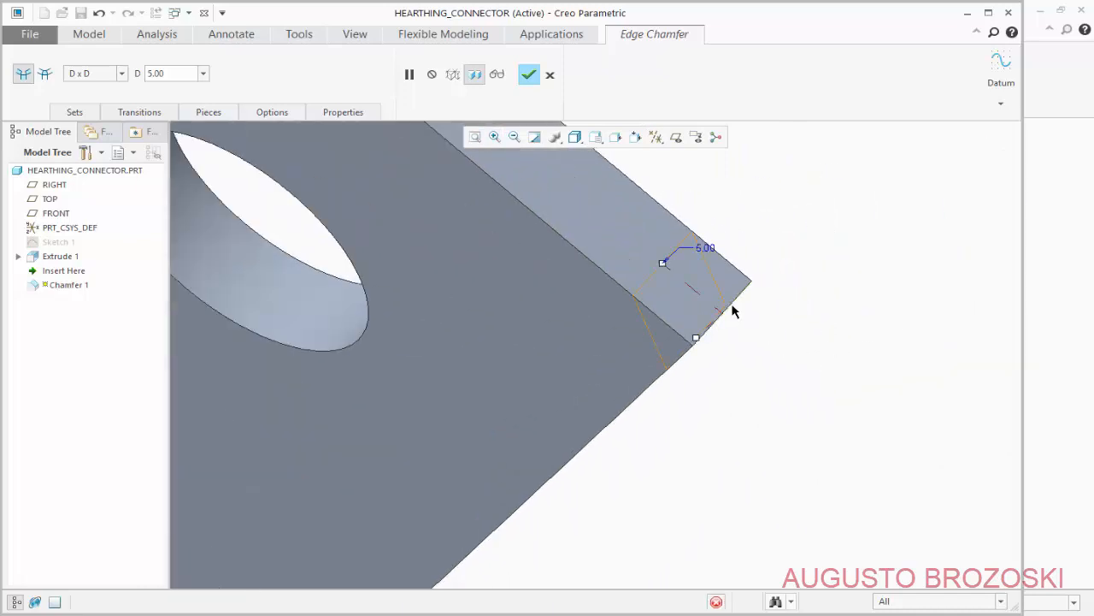
left_click(595, 137)
left_click(646, 153)
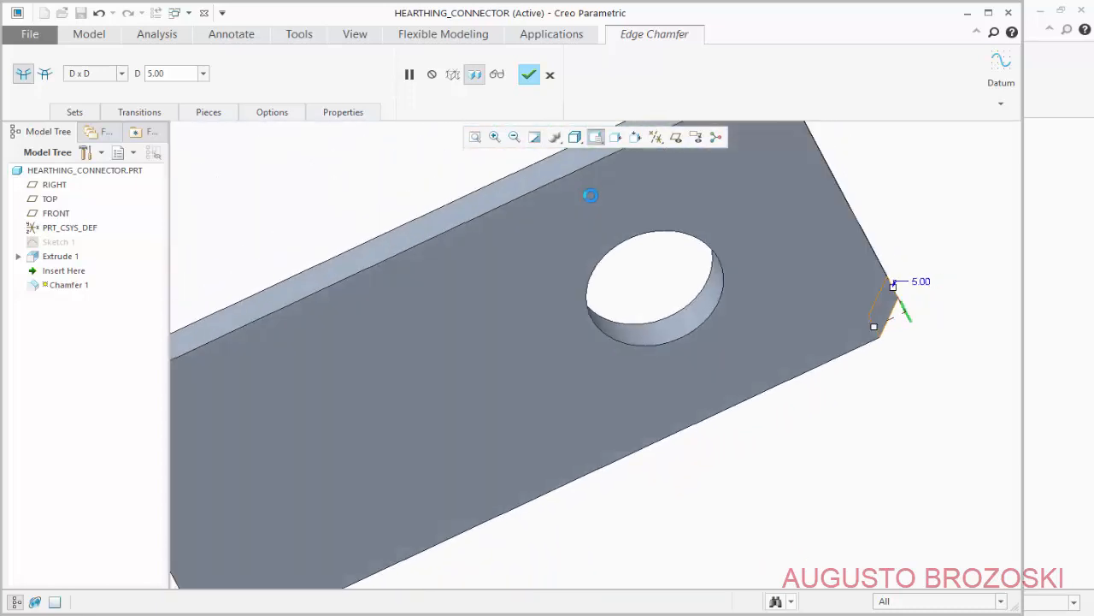
left_click(529, 76)
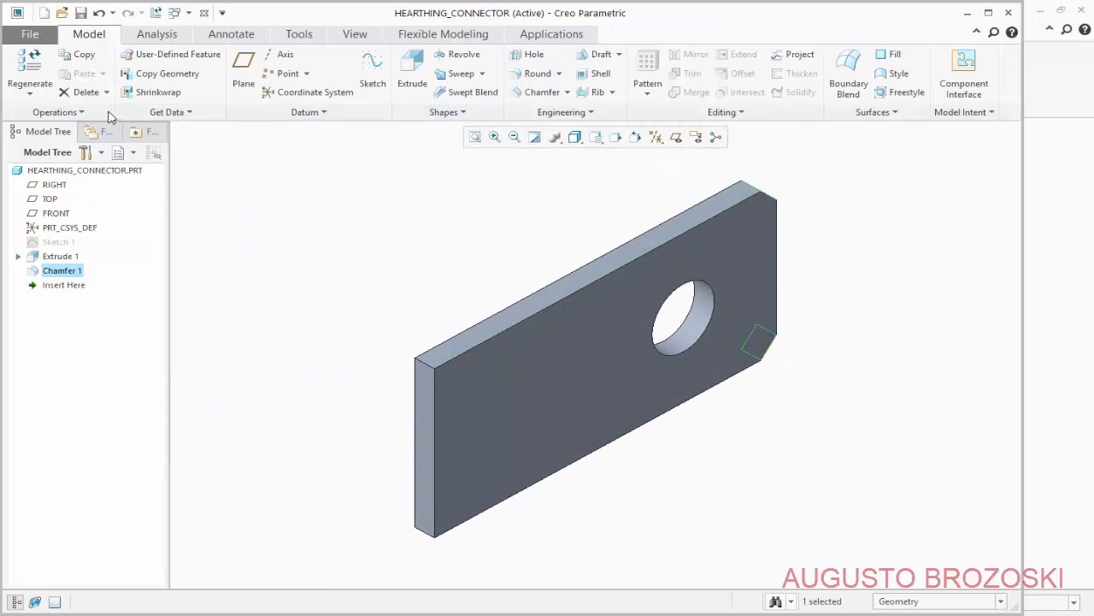
- Save the HEARTHING_CONNECTOR part and check the connector's position on the saddle in the PDF drawing in Acrobat Reader
left_click(81, 13)
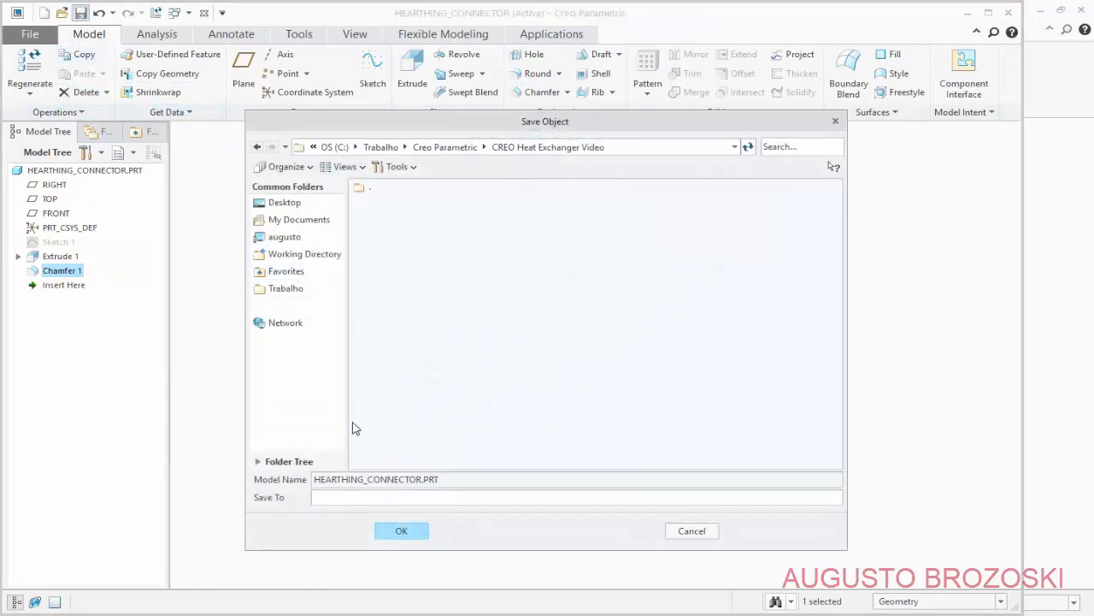
left_click(401, 531)
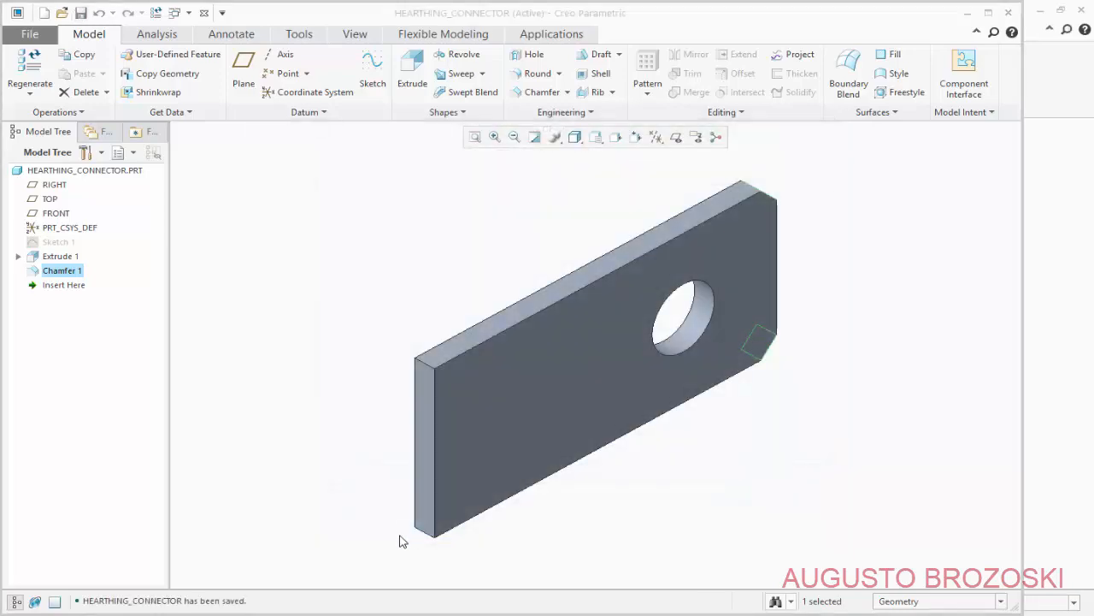
key("alt+Tab")
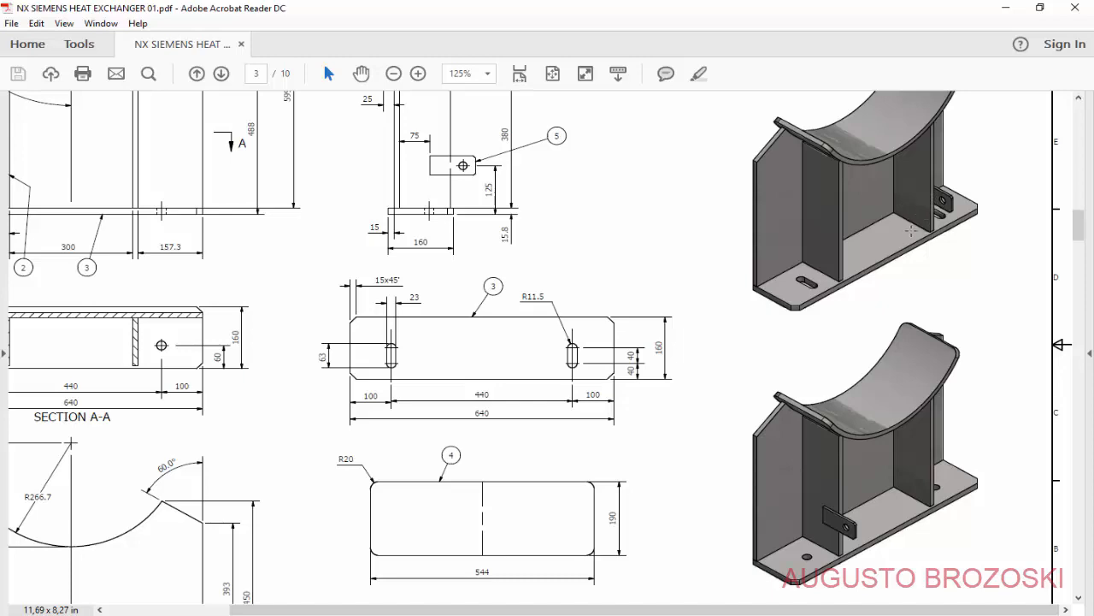
left_click(1005, 8)
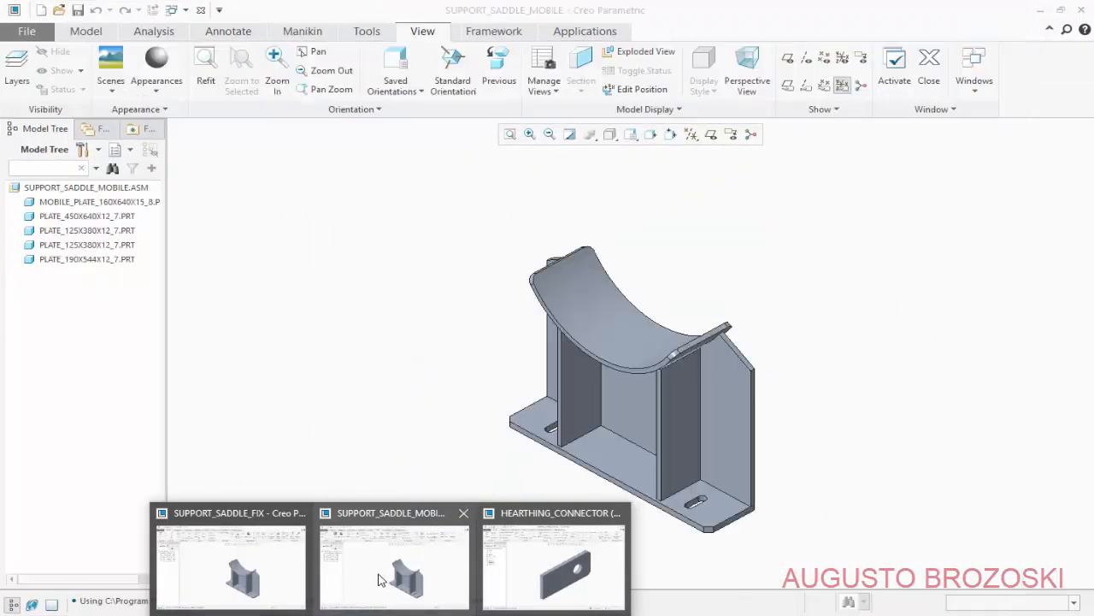
- Switch to the SUPPORT_SADDLE_MOBILE assembly in Creo Parametric and insert hearthing_connector.prt as a new component
left_click(381, 580)
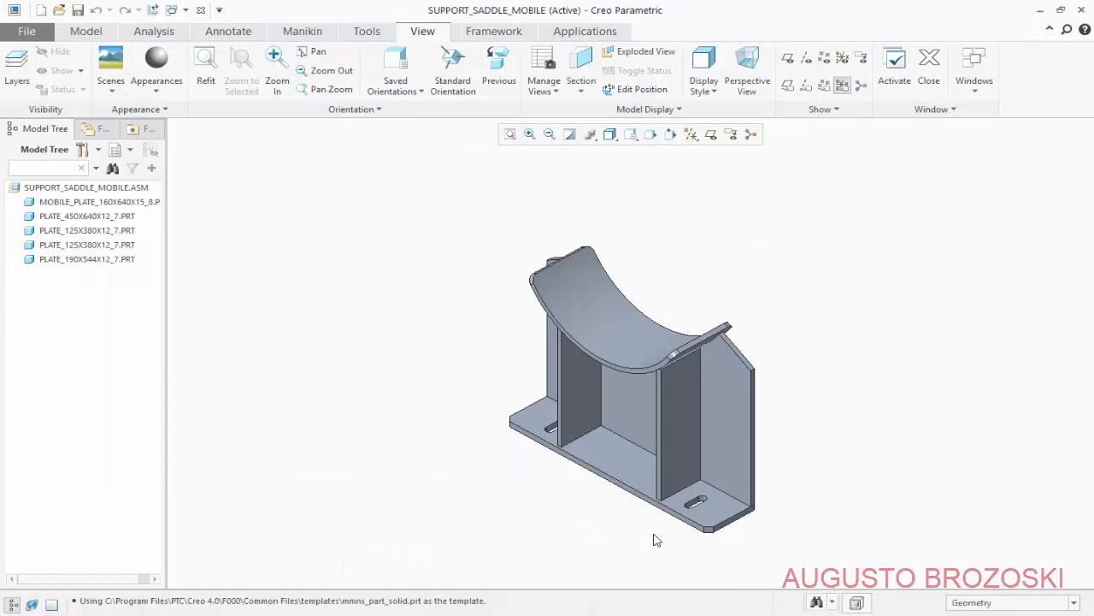
scroll(675, 483, "down", 2)
scroll(680, 461, "down", 1)
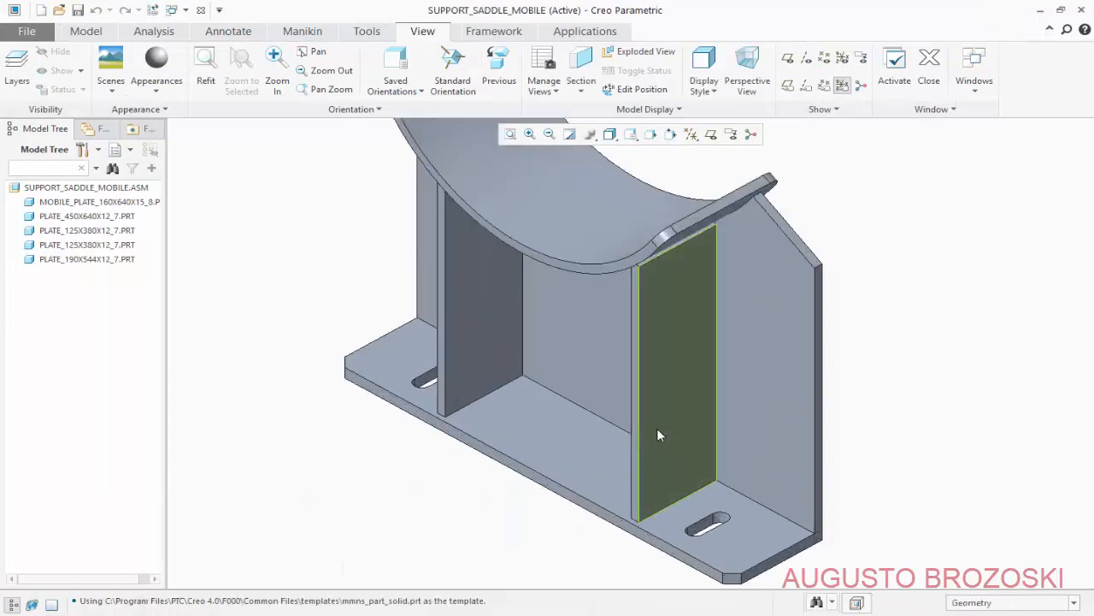
left_click(94, 33)
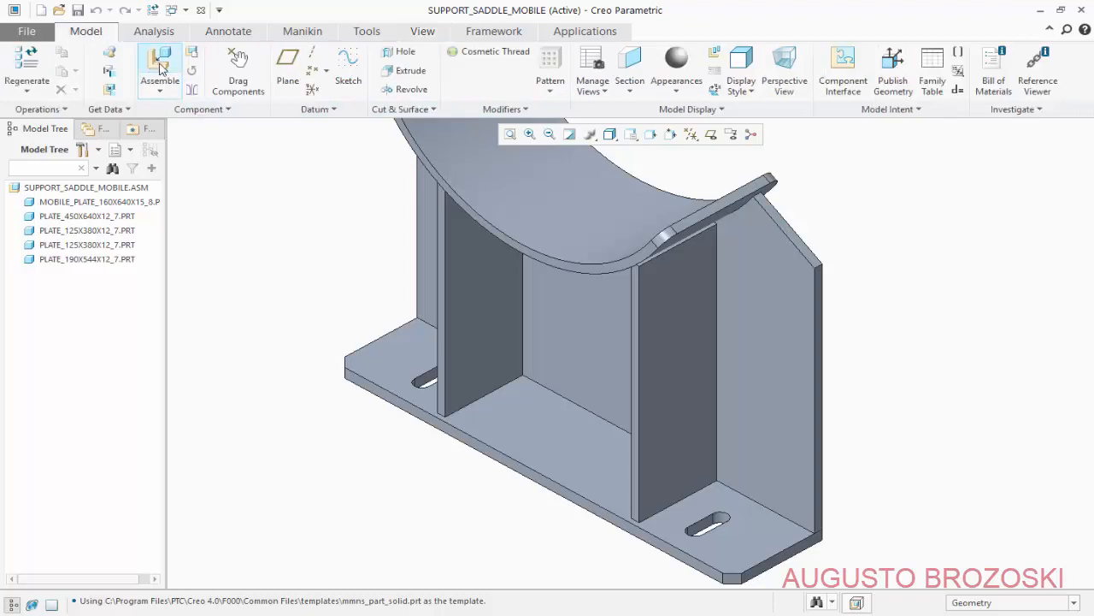
left_click(160, 69)
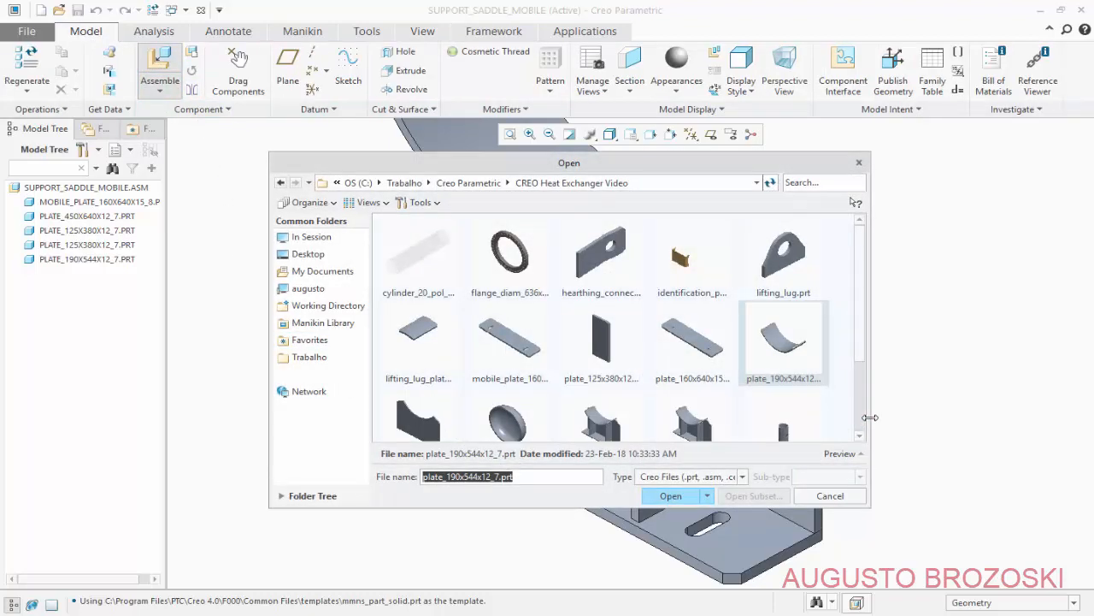
scroll(865, 422, "down", 2)
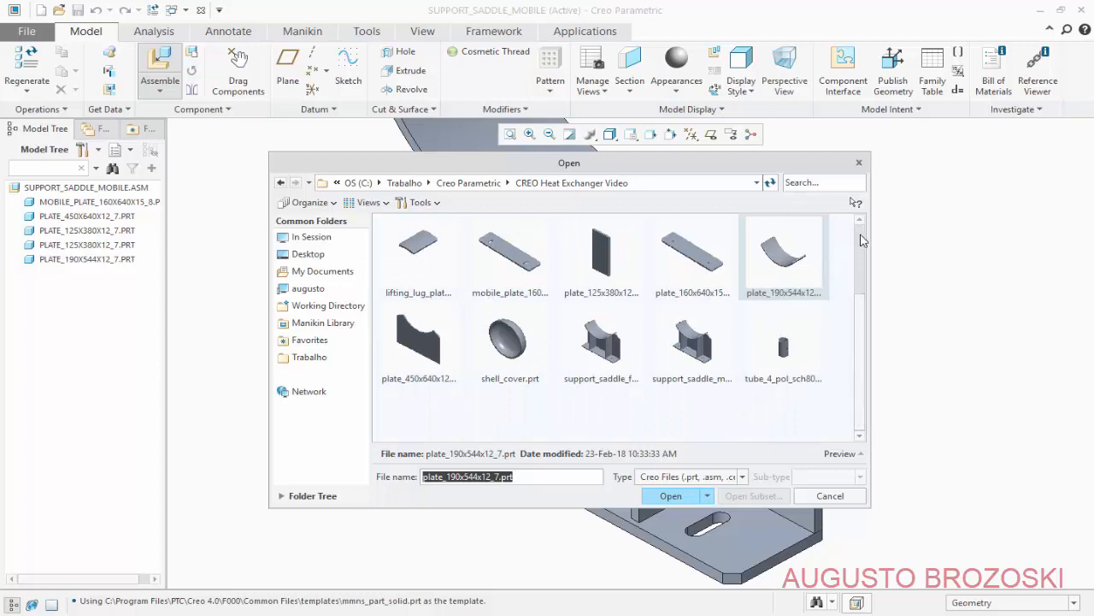
scroll(862, 241, "up", 2)
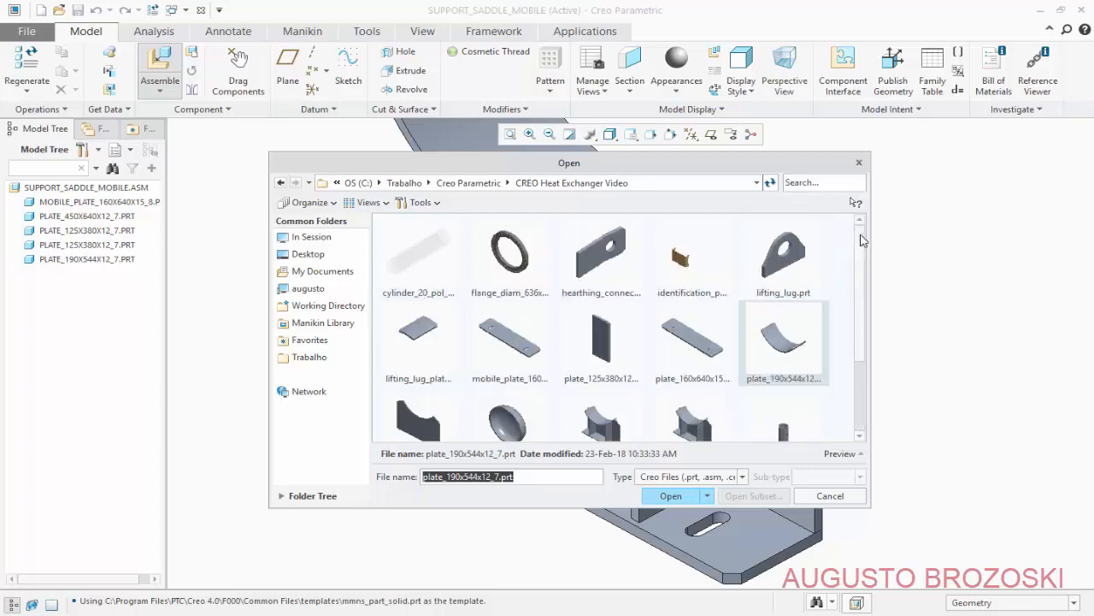
left_click(601, 270)
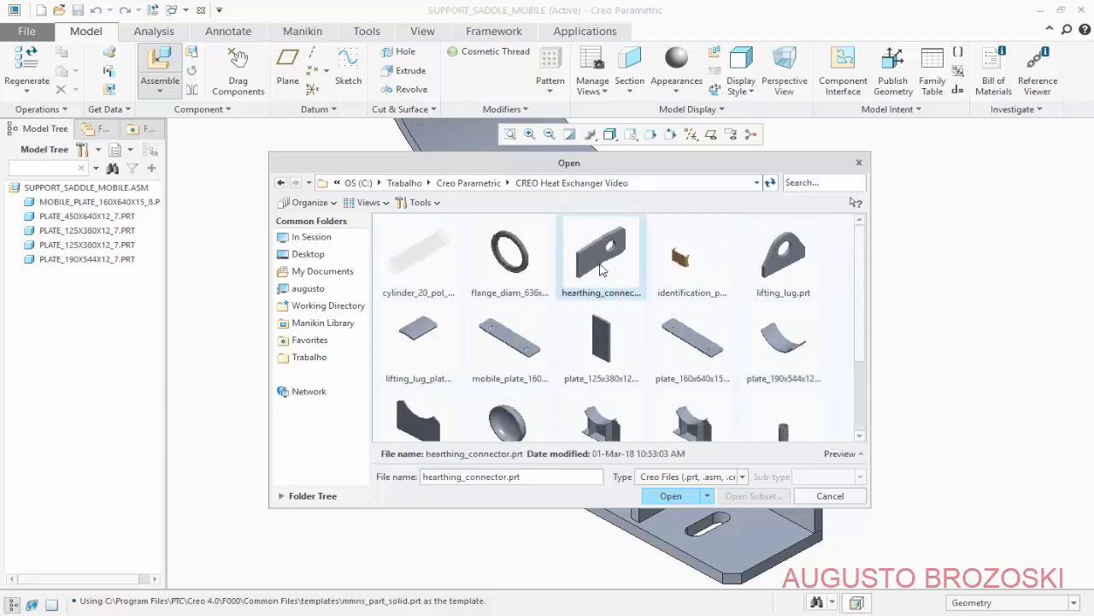
left_click(671, 496)
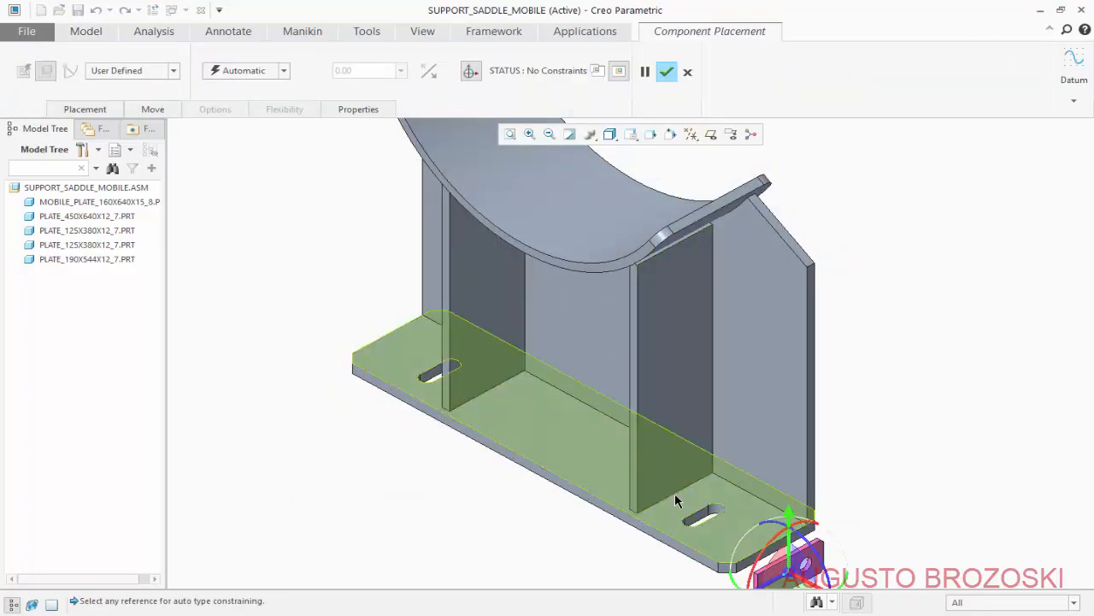
- Rotate the unplaced connector about half a turn around its vertical axis so its hole end points the opposite way
scroll(674, 483, "down", 3)
scroll(721, 530, "up", 6)
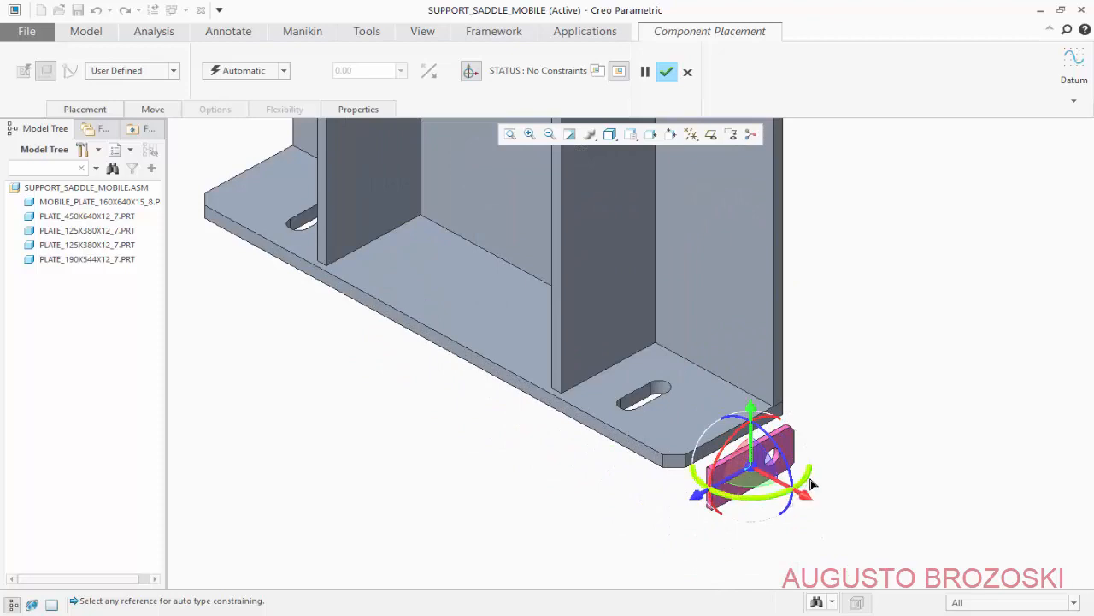
left_click_drag(808, 487, 609, 451)
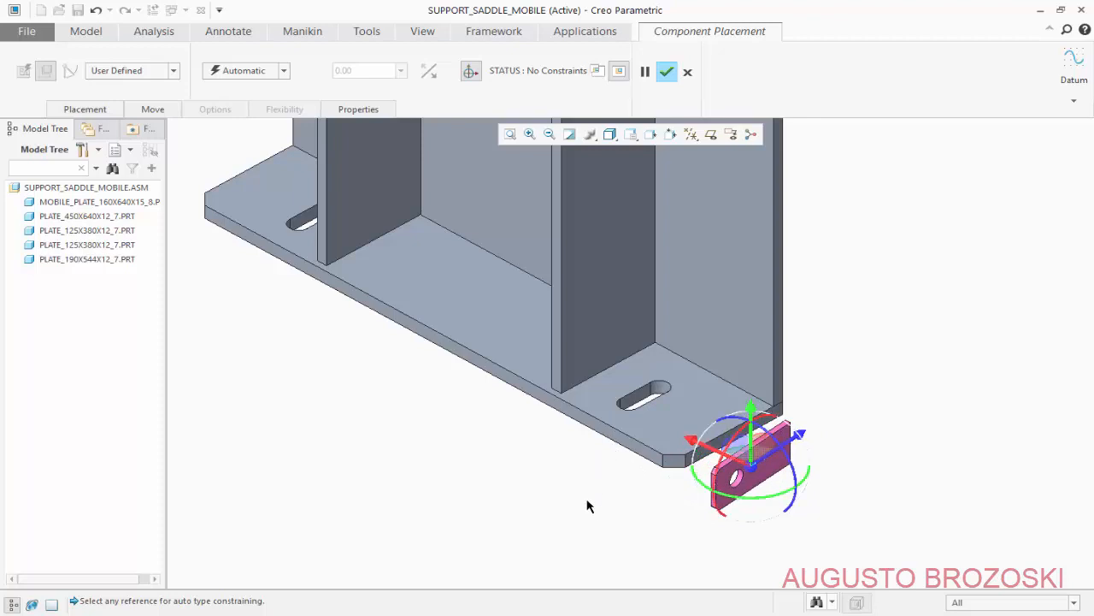
- Constrain the connector's broad face Coincident with the facing side surface of the 125x380 plate nearest the base's slotted end
left_click(94, 110)
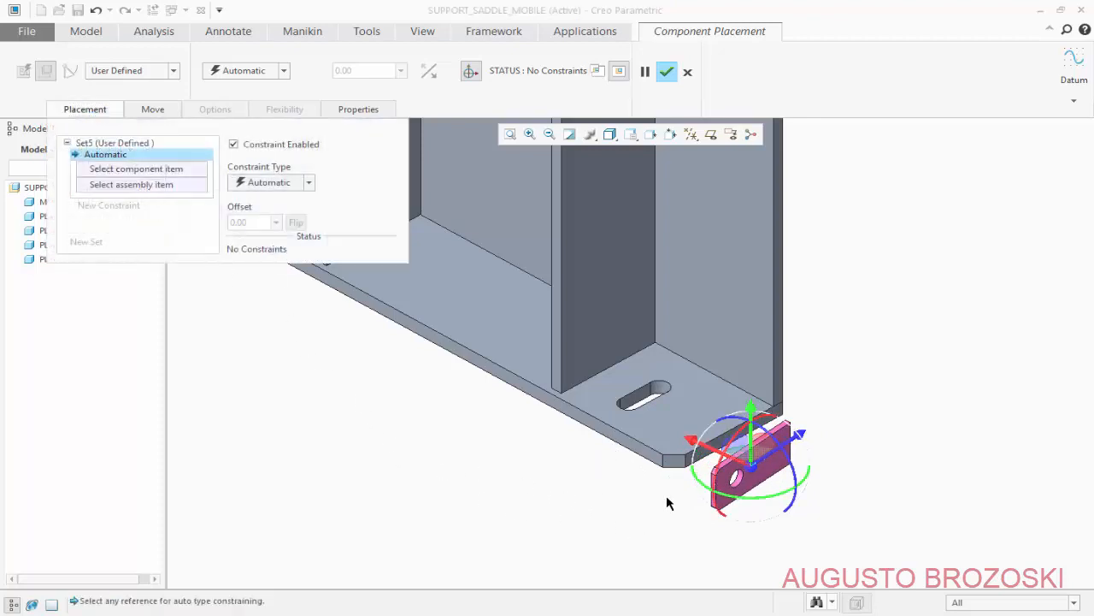
middle_click_drag(668, 503, 753, 522)
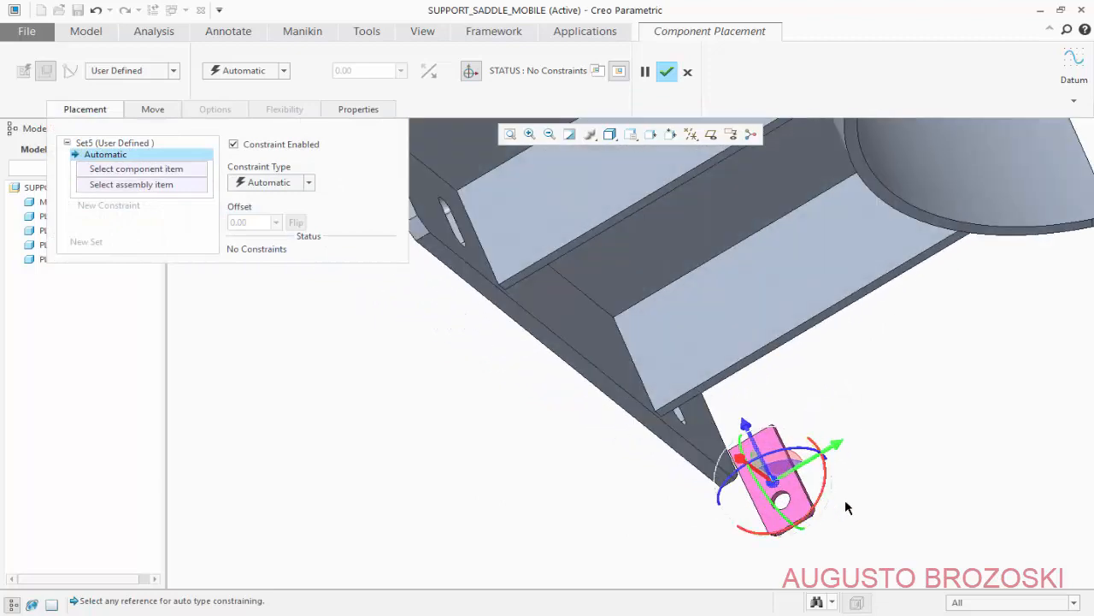
scroll(845, 501, "down", 5)
left_click(618, 376)
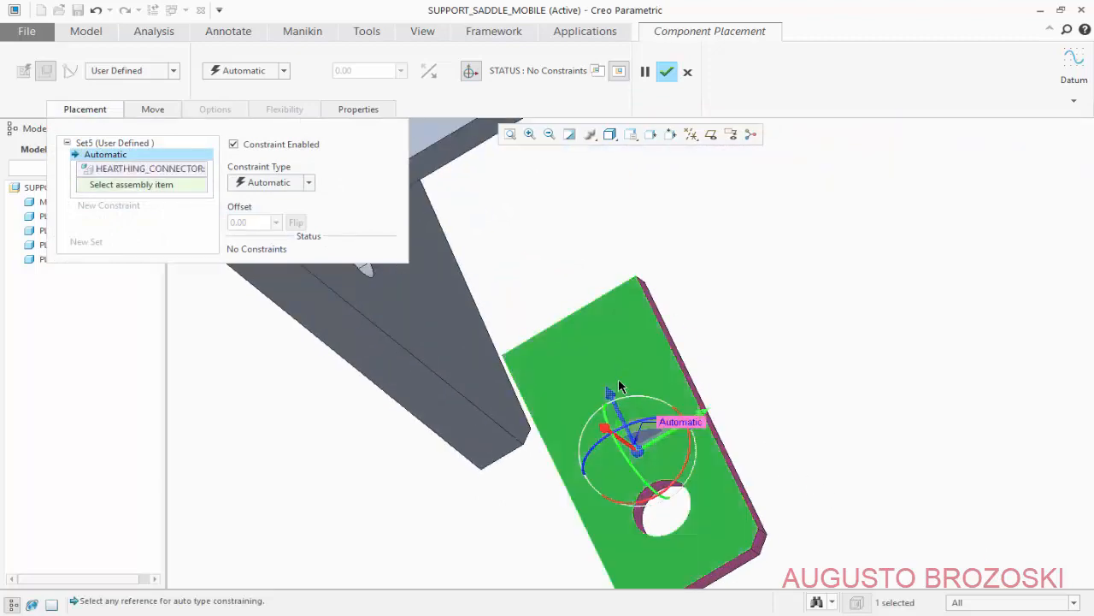
scroll(648, 469, "down", 5)
middle_click_drag(650, 472, 554, 315)
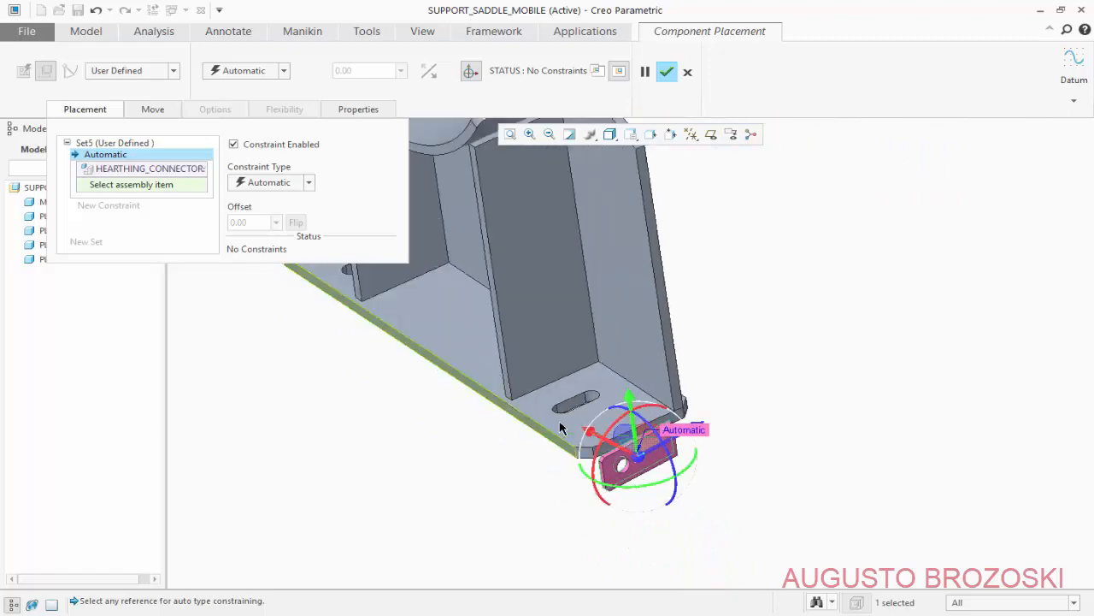
left_click(552, 313)
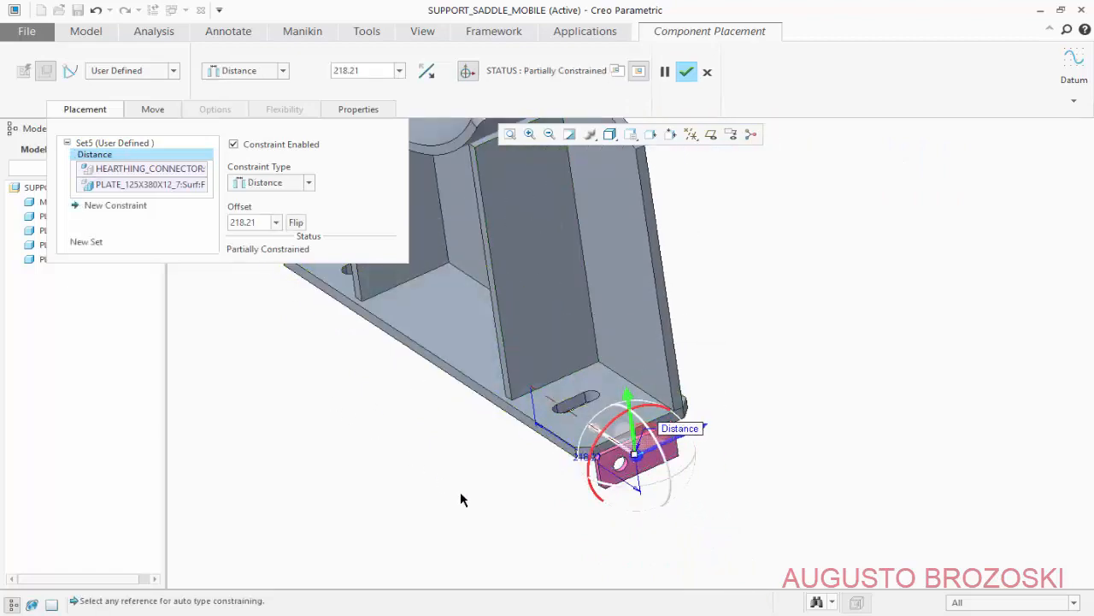
middle_click_drag(461, 494, 503, 495)
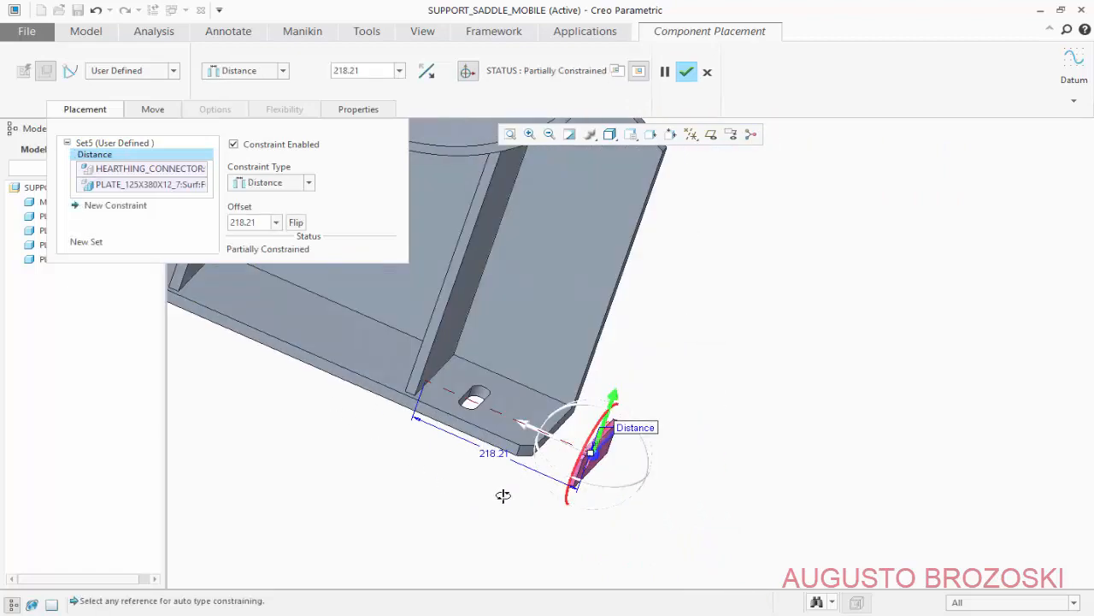
left_click(309, 183)
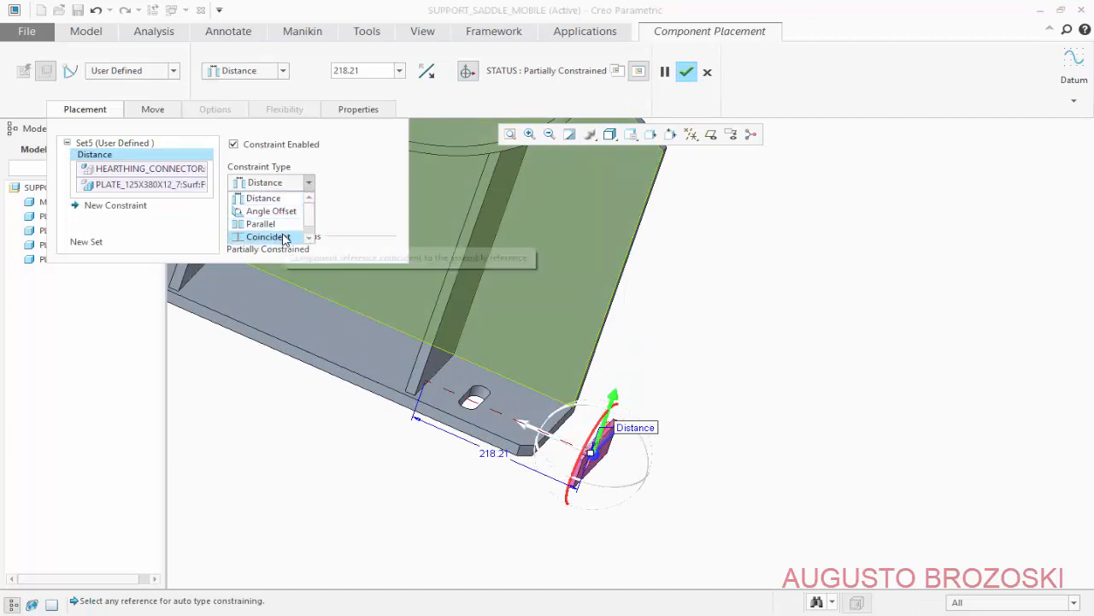
left_click(285, 237)
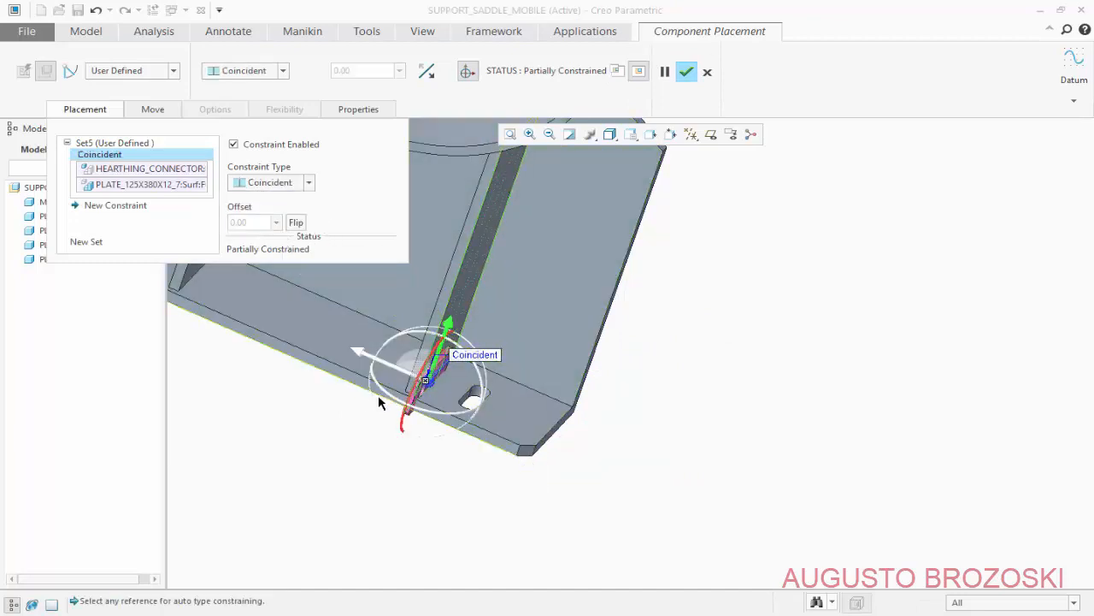
- Add a second constraint pairing the connector's end face away from the hole with the front face of the 450x640 plate
middle_click_drag(473, 491, 427, 402)
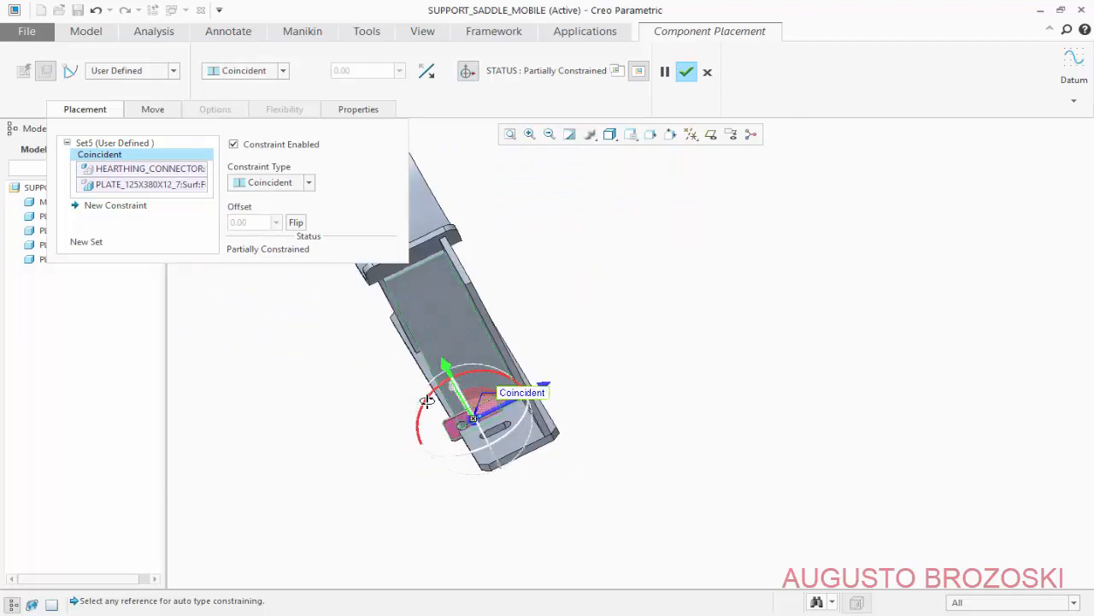
scroll(498, 408, "up", 10)
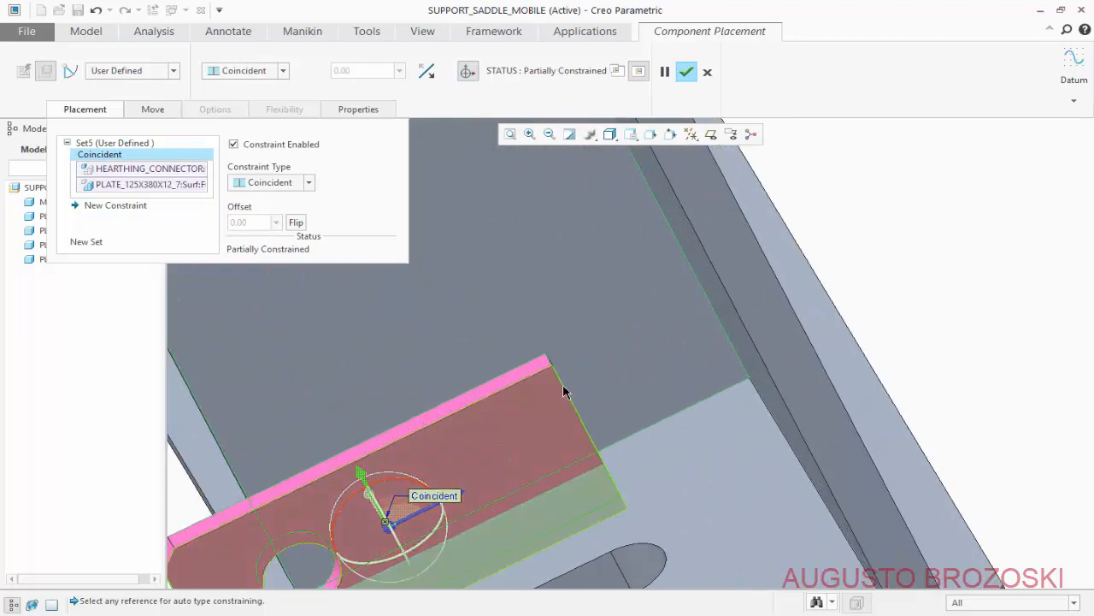
scroll(563, 391, "up", 8)
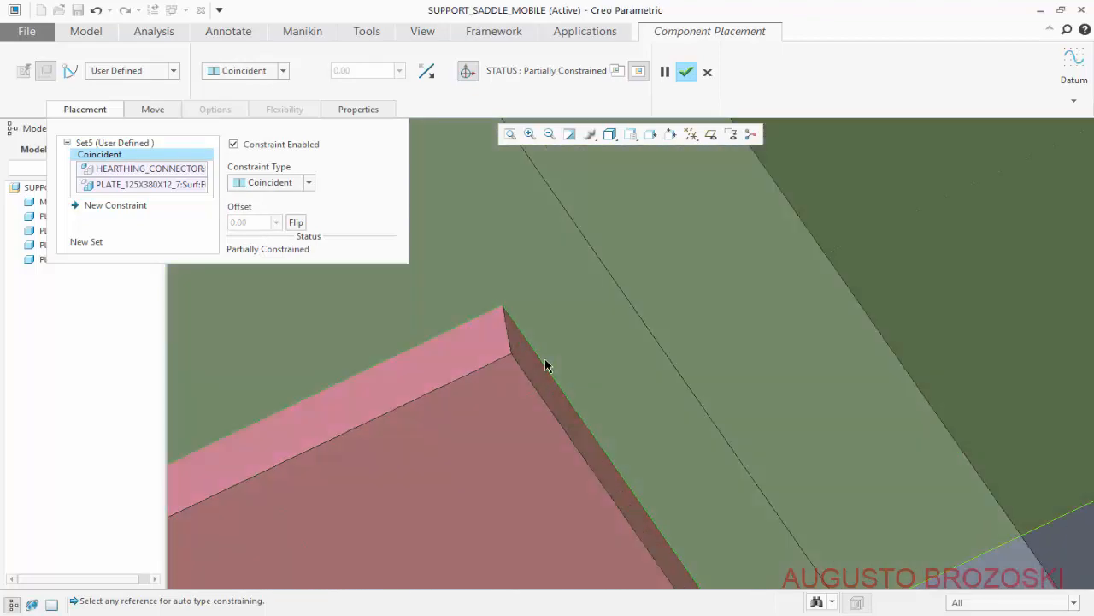
scroll(548, 366, "up", 2)
left_click(525, 366)
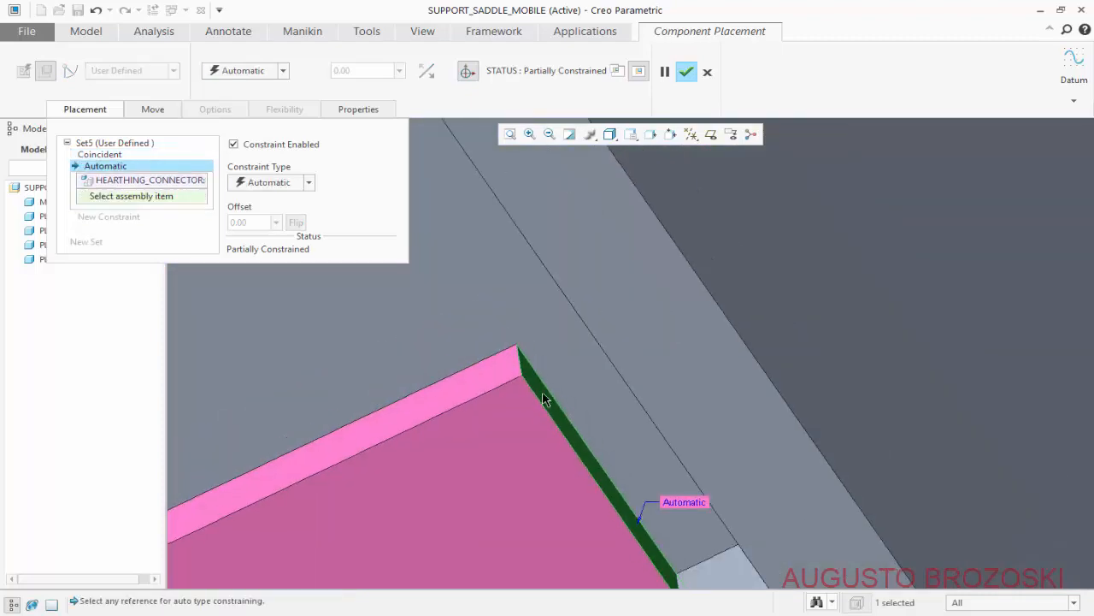
scroll(544, 399, "down", 10)
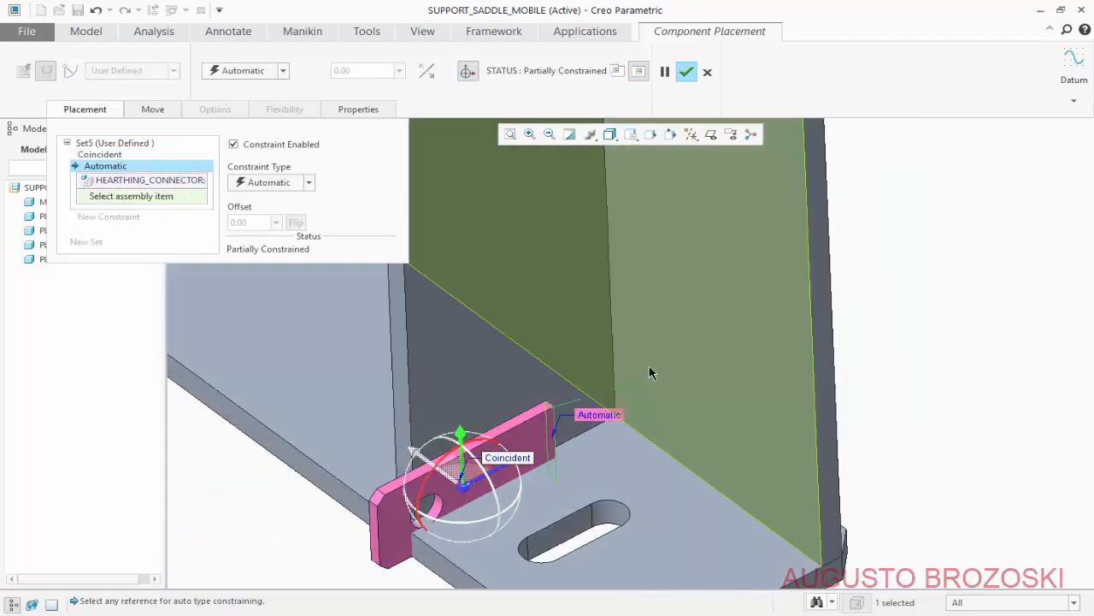
left_click(672, 352)
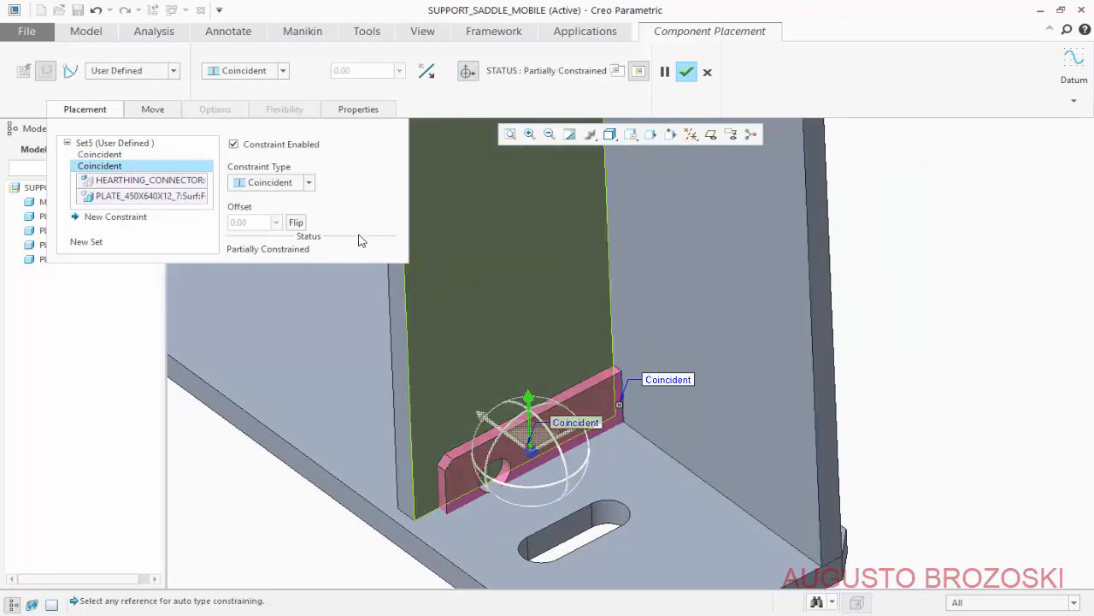
- Change the end-face constraint to Distance, check the spacing in the PDF drawing, and set the offset to 75
left_click(309, 182)
left_click(286, 197)
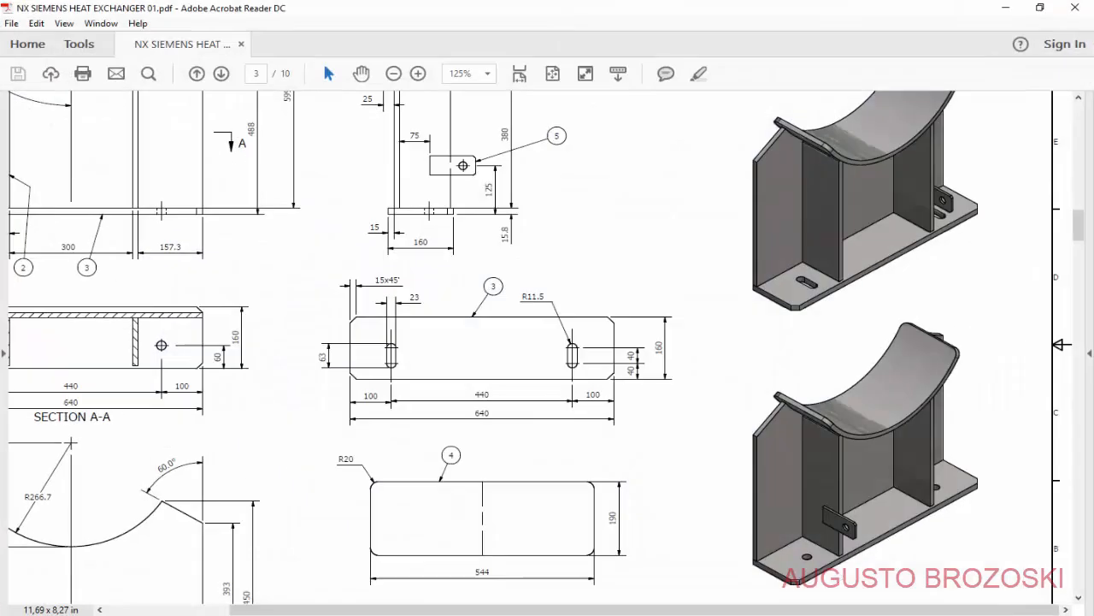
scroll(450, 318, "up", 3)
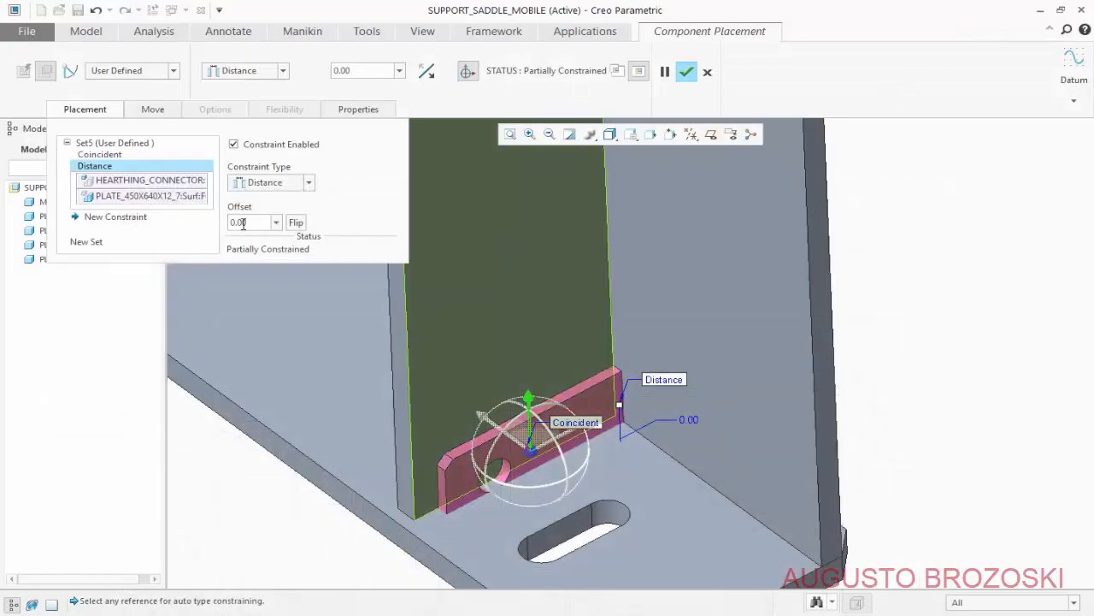
double_click(242, 223)
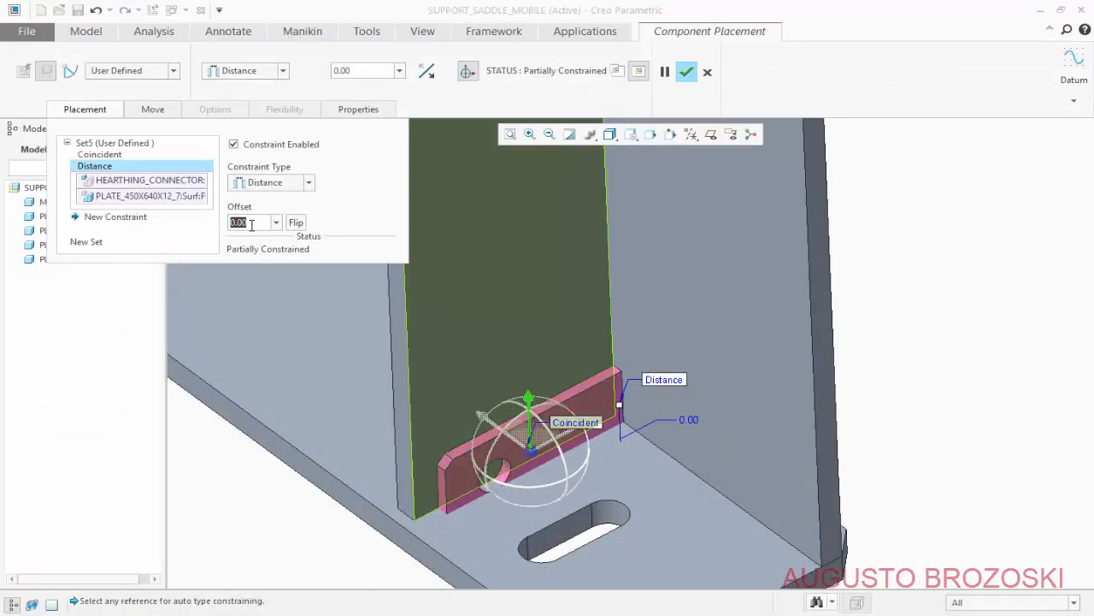
type("75")
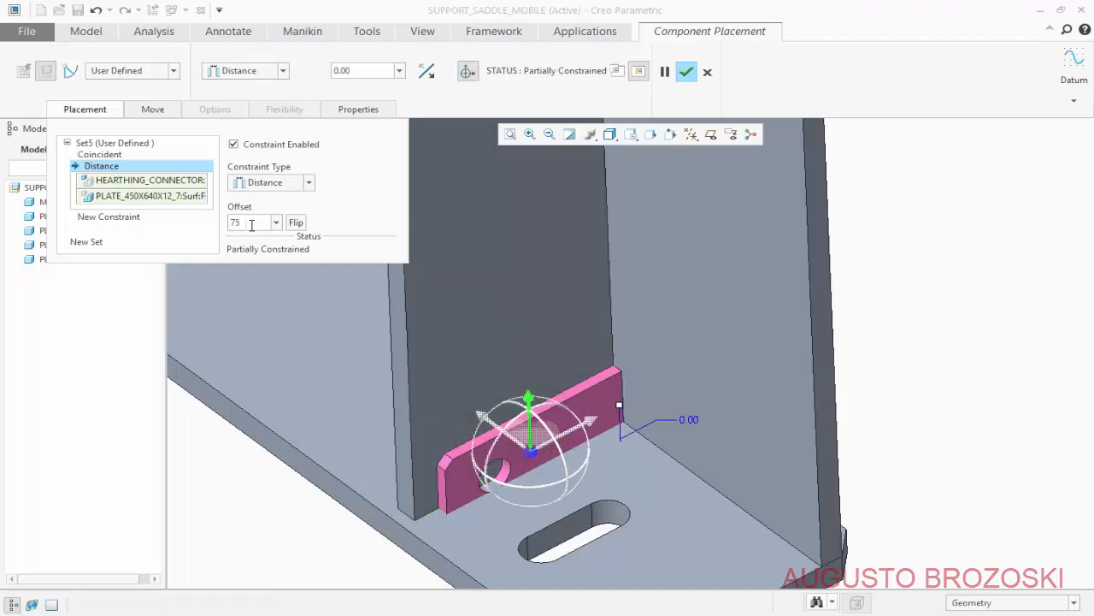
key("Return")
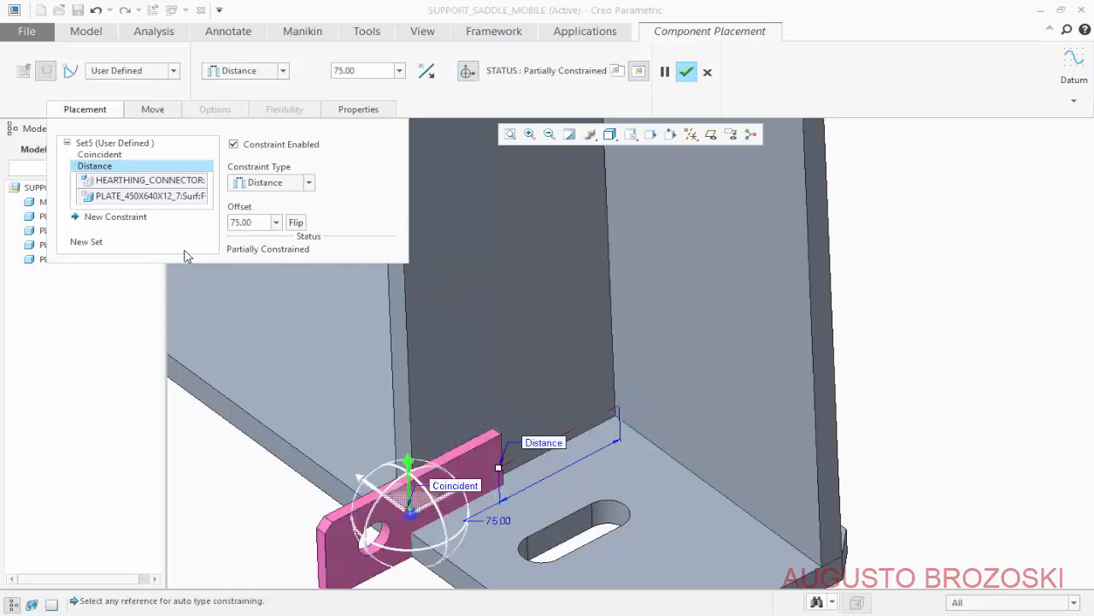
- Display the datum planes and add a third constraint between the connector's horizontal mid-plane and the underside of the mobile base plate
left_click(120, 218)
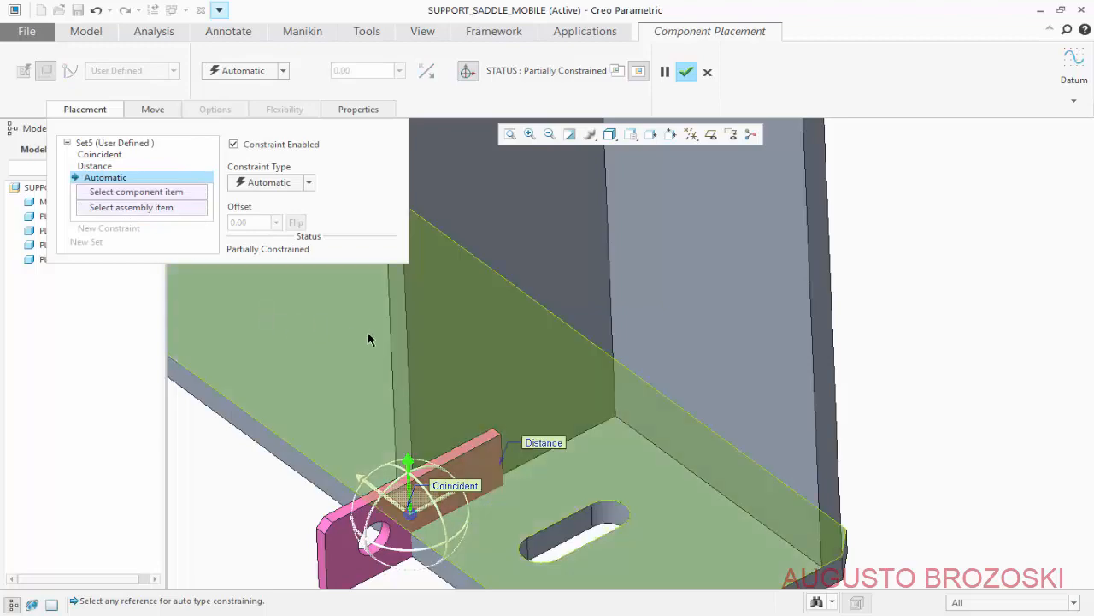
scroll(504, 336, "down", 3)
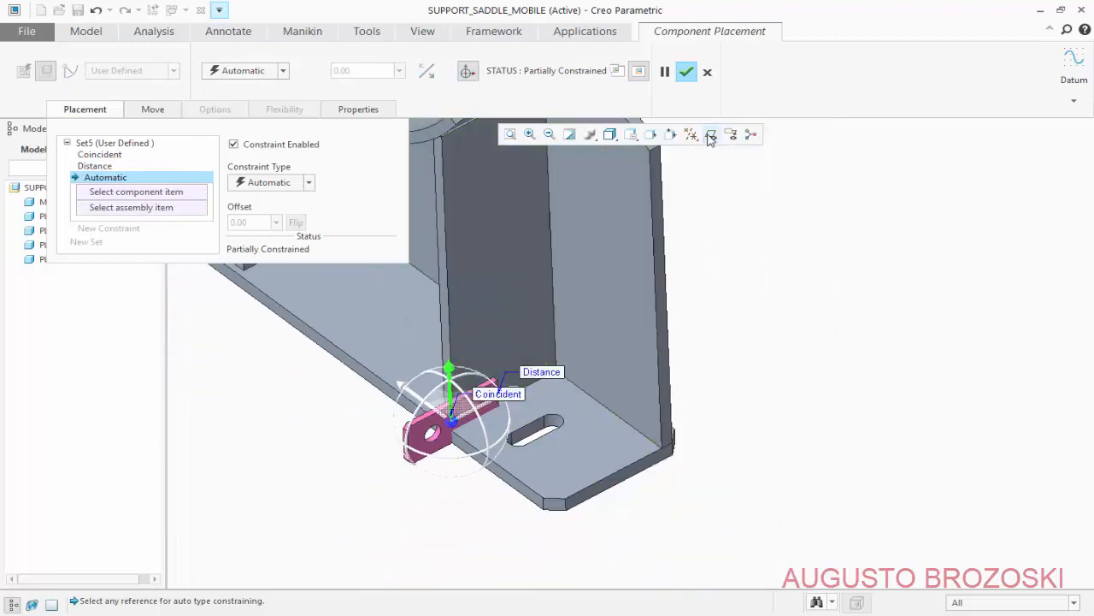
middle_click_drag(633, 231, 416, 464)
scroll(378, 447, "up", 5)
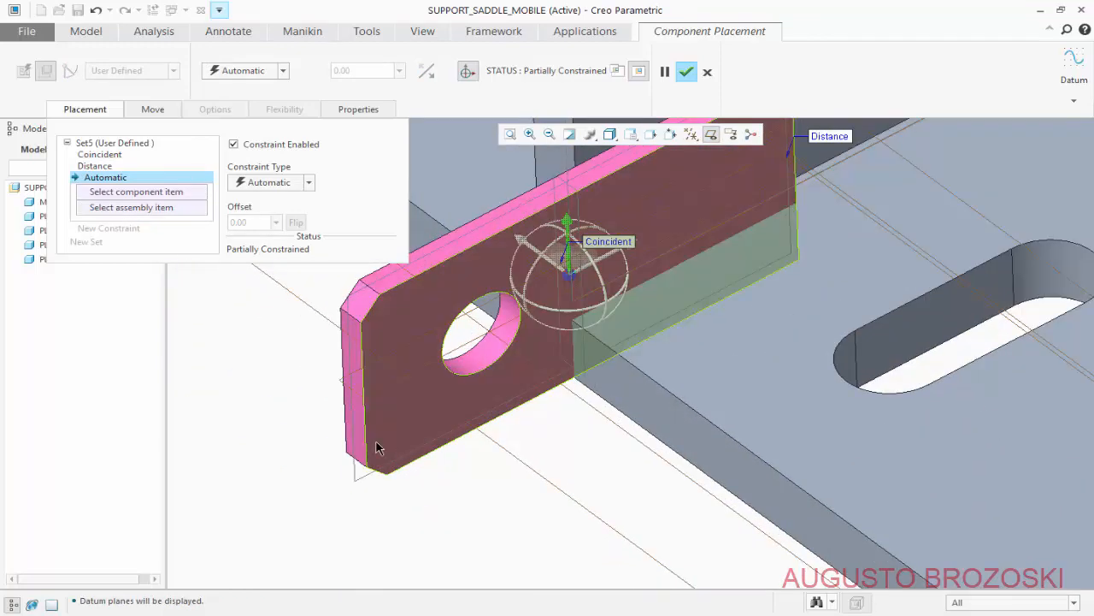
left_click(330, 370)
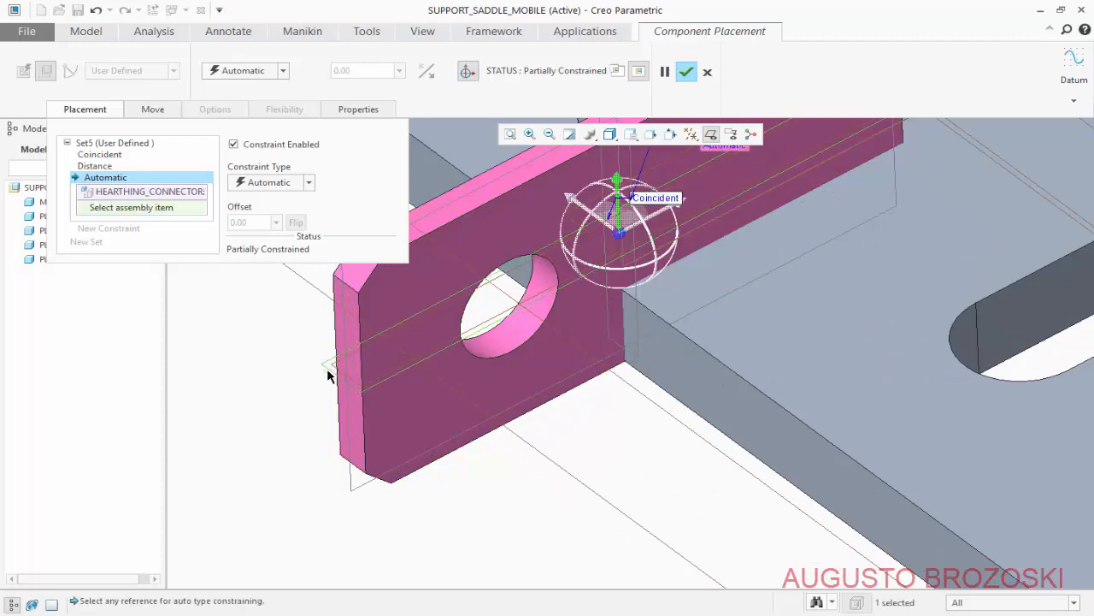
scroll(502, 427, "down", 5)
middle_click_drag(603, 459, 655, 492)
left_click(655, 485)
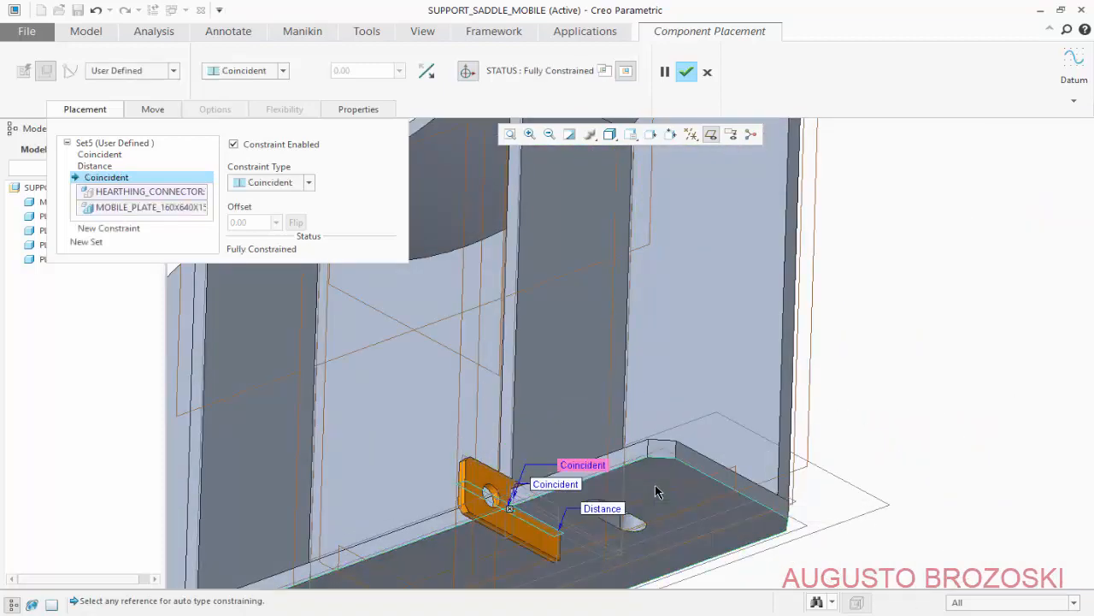
- Change the mid-plane constraint to Distance and raise the connector to an offset of about 144.6 from the base plate's underside
left_click(310, 185)
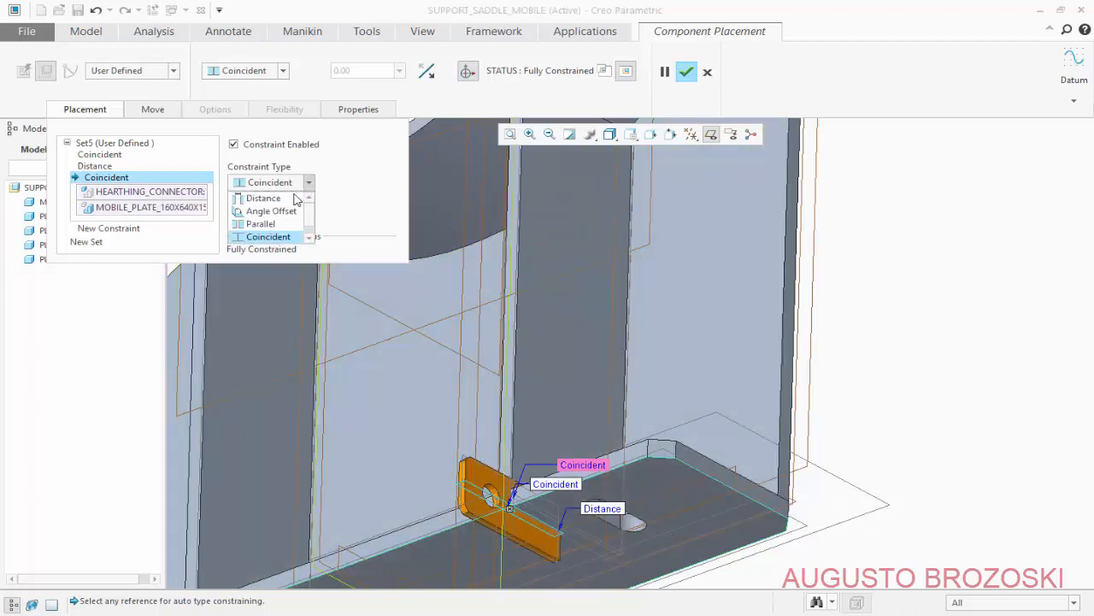
left_click(290, 199)
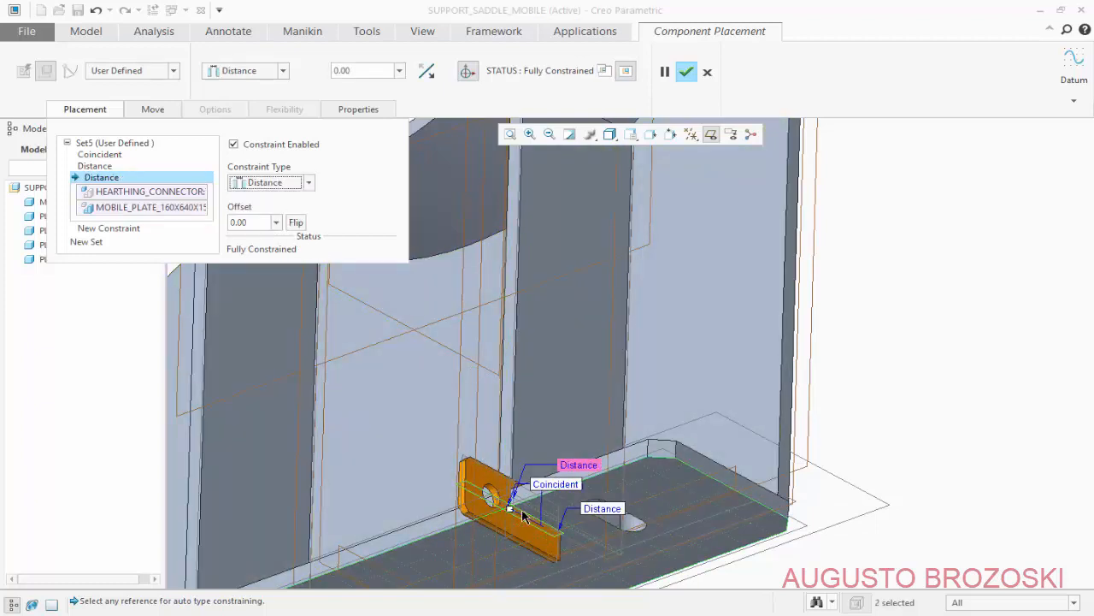
left_click_drag(512, 514, 556, 358)
key("alt+Tab")
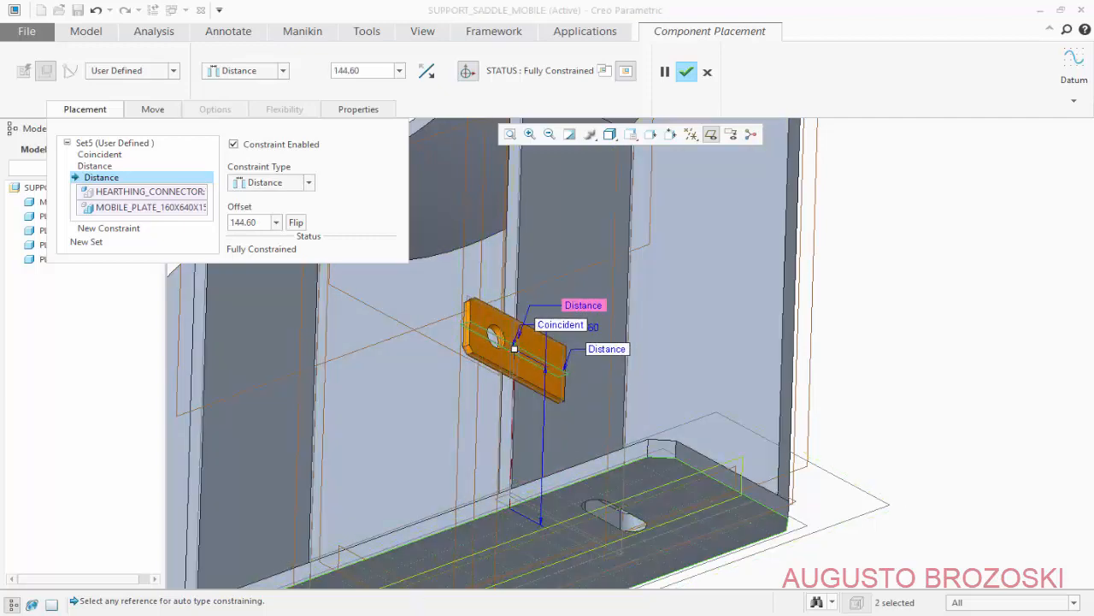
- Set the hearthing connector's distance from the base plate to 125, matching the PDF drawing, and accept the component placement
scroll(483, 311, "down", 1)
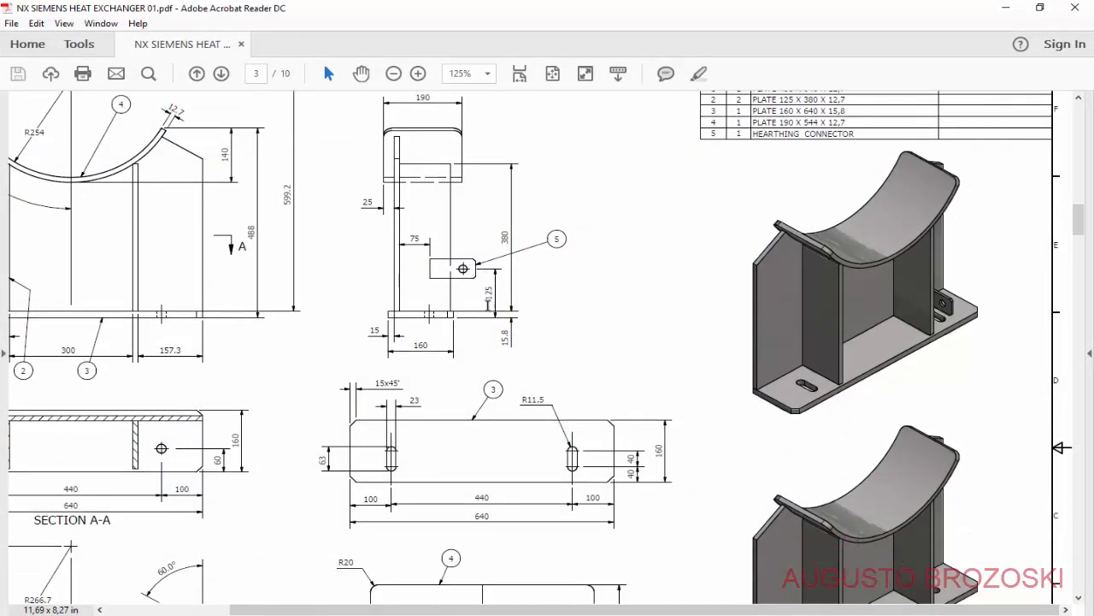
left_click(1007, 7)
left_click(264, 222)
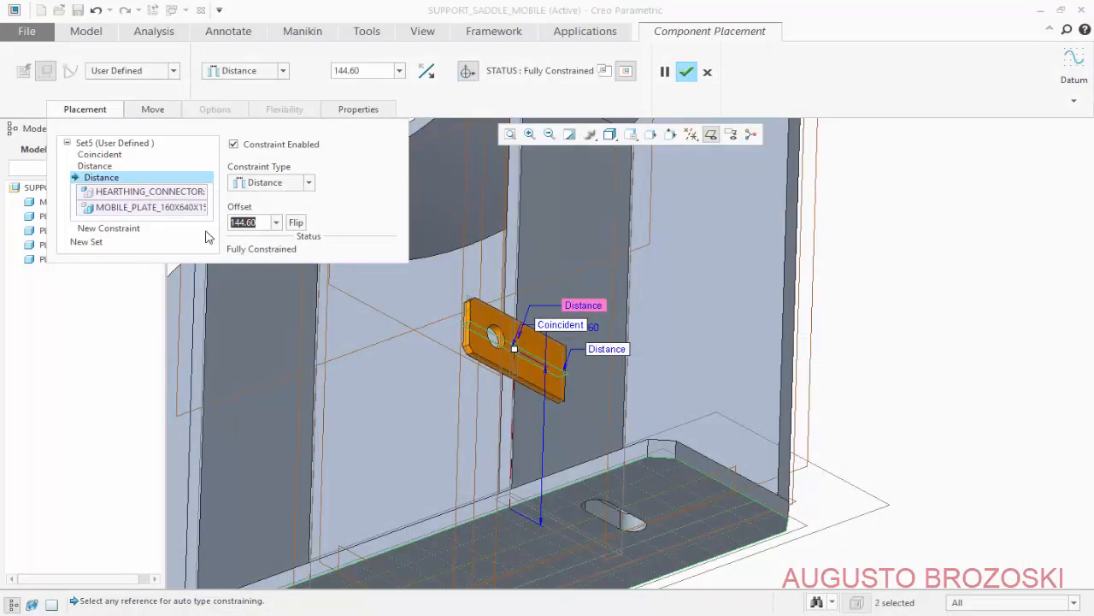
type("125")
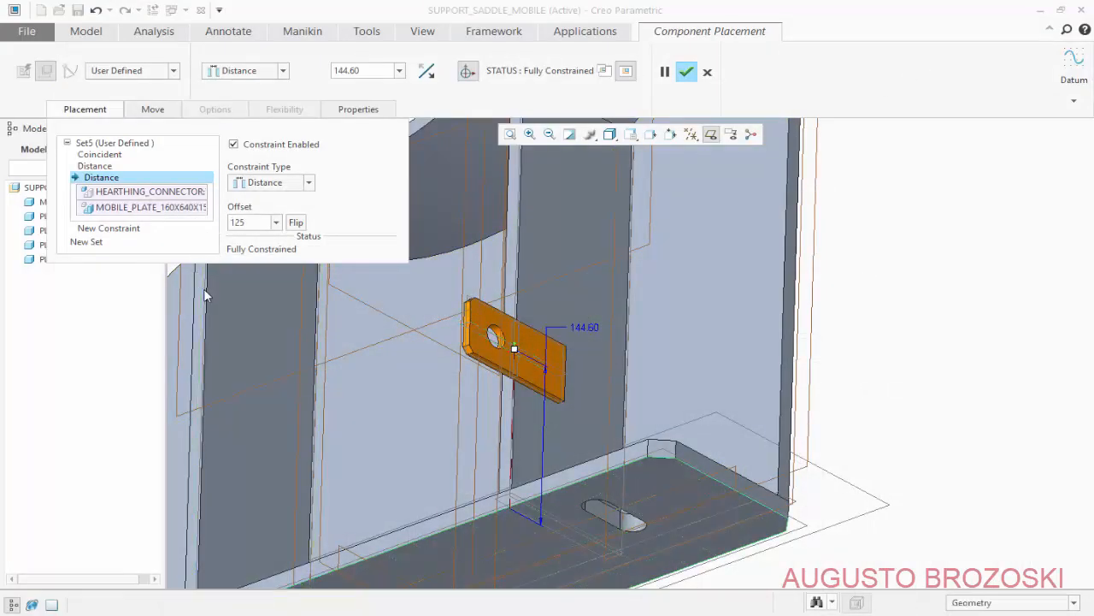
key("Return")
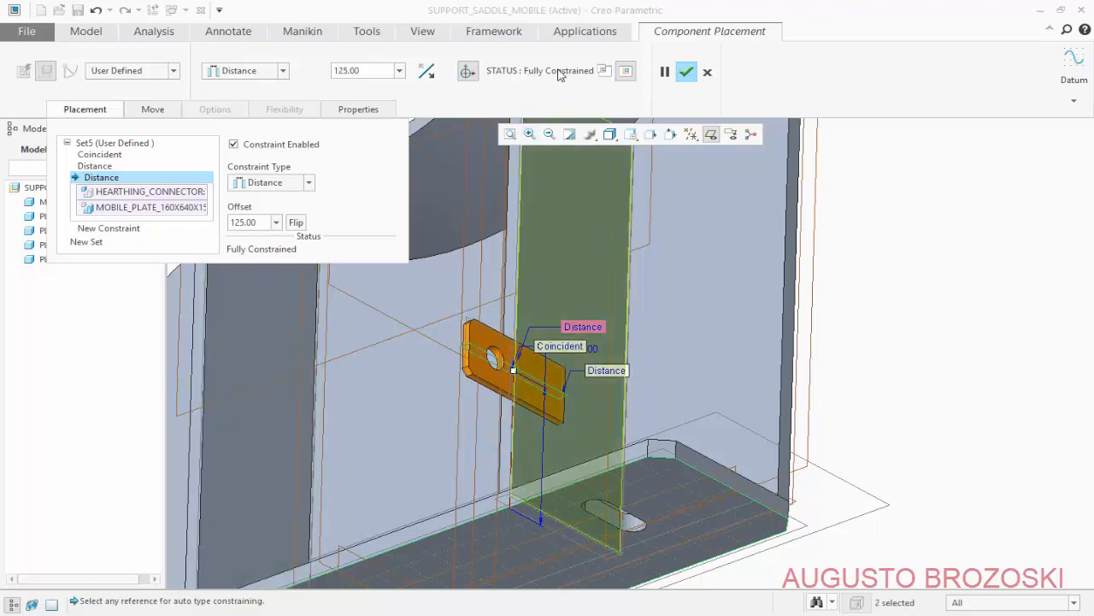
left_click(91, 111)
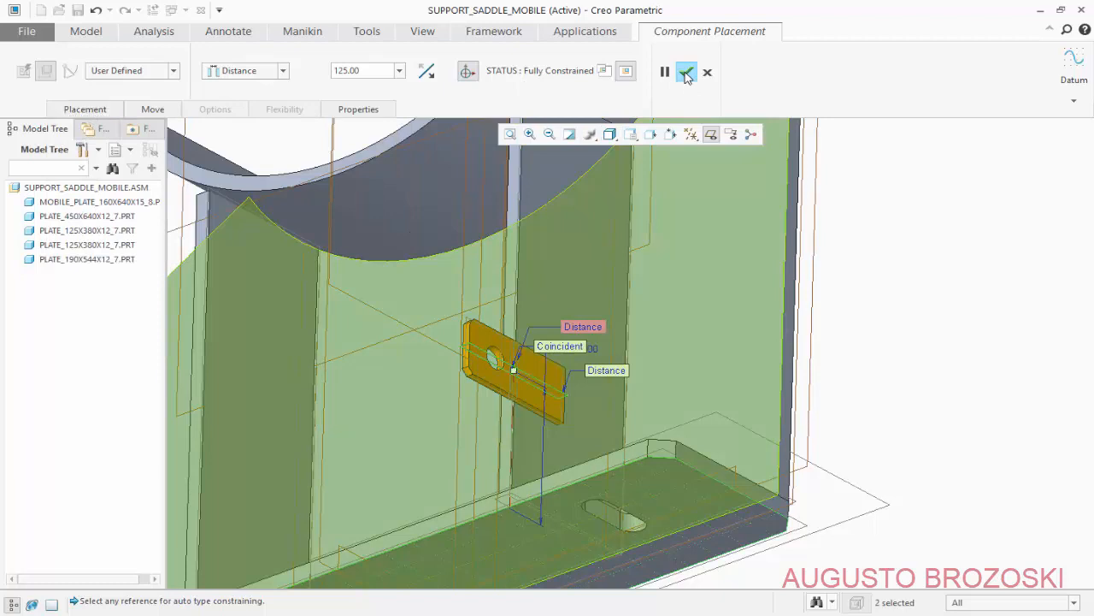
left_click(687, 72)
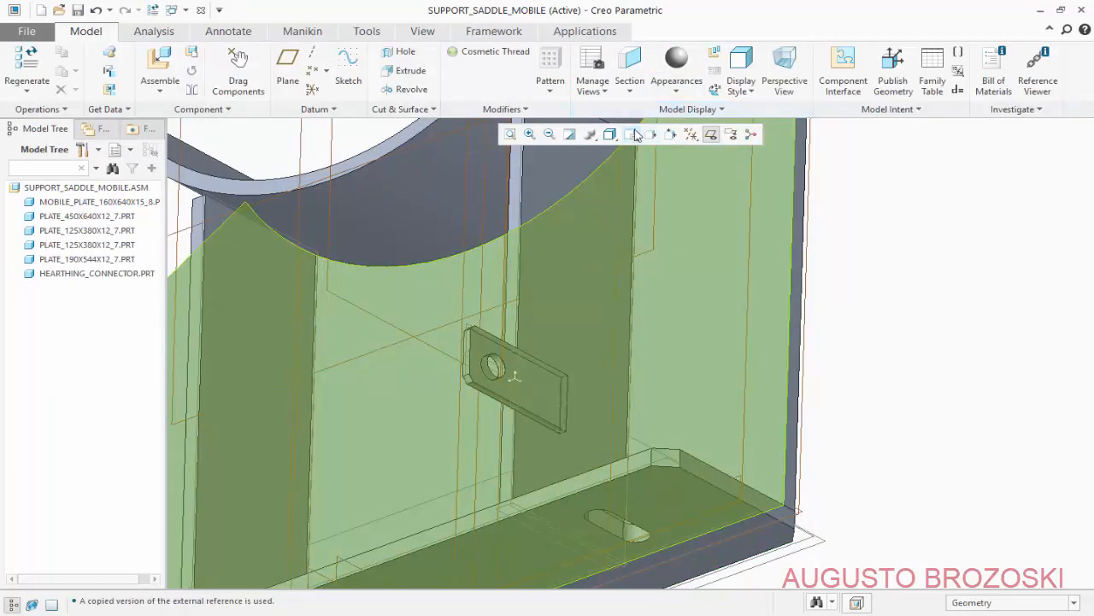
- Restore the standard orientation with datum planes hidden and save the SUPPORT_SADDLE_MOBILE assembly
left_click(632, 135)
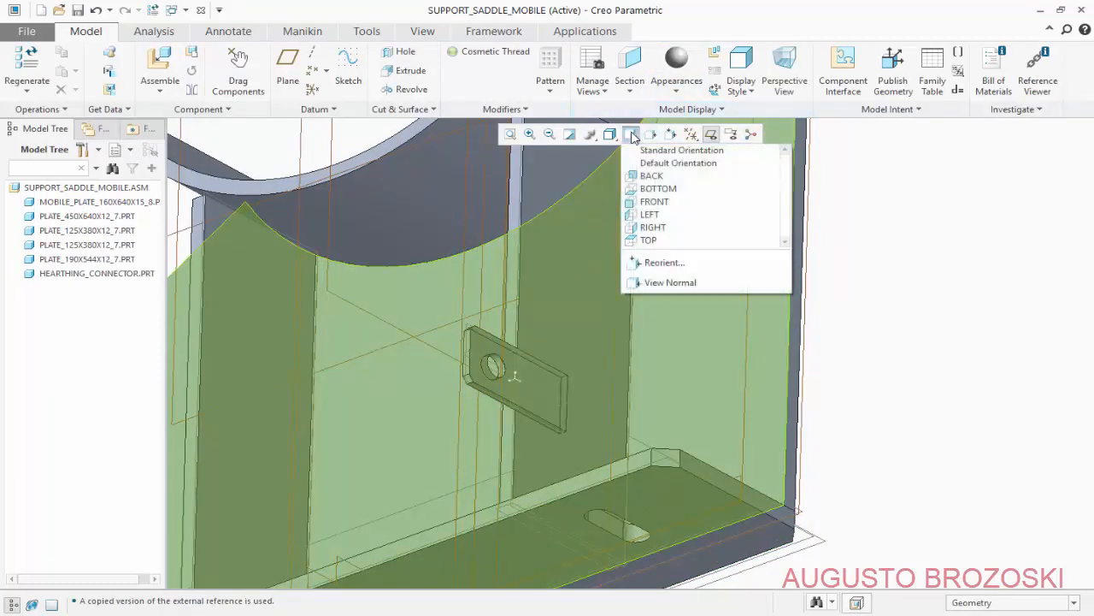
left_click(663, 150)
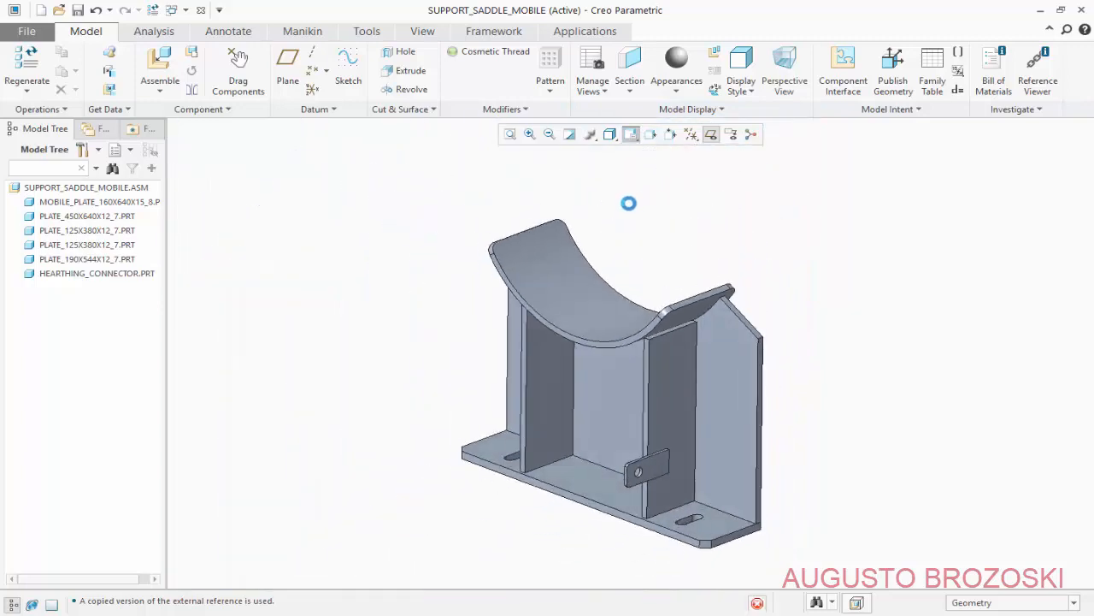
left_click(710, 135)
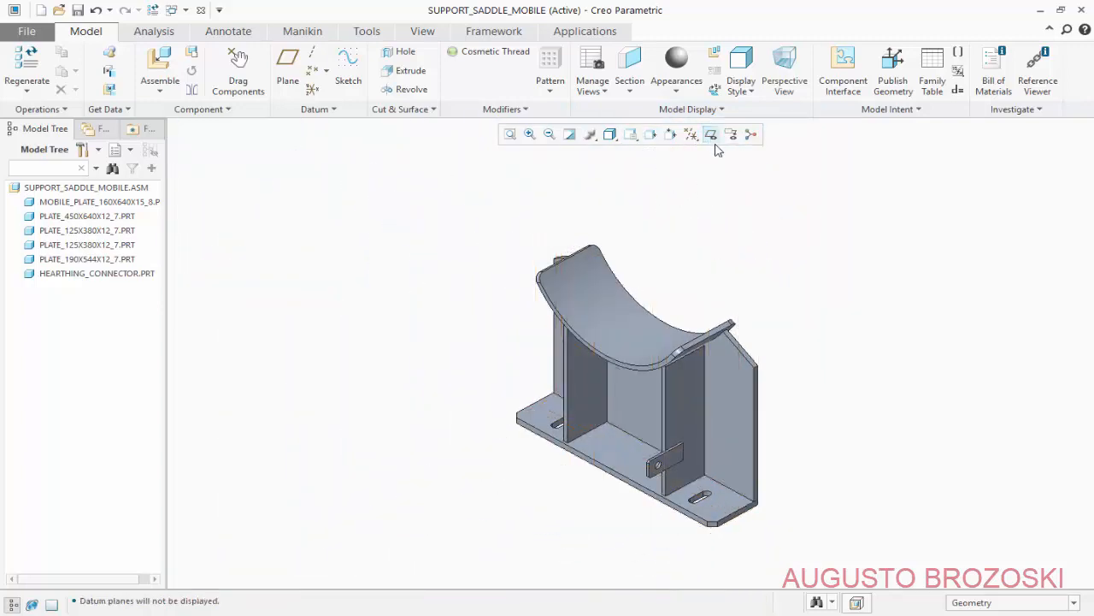
scroll(819, 476, "down", 2)
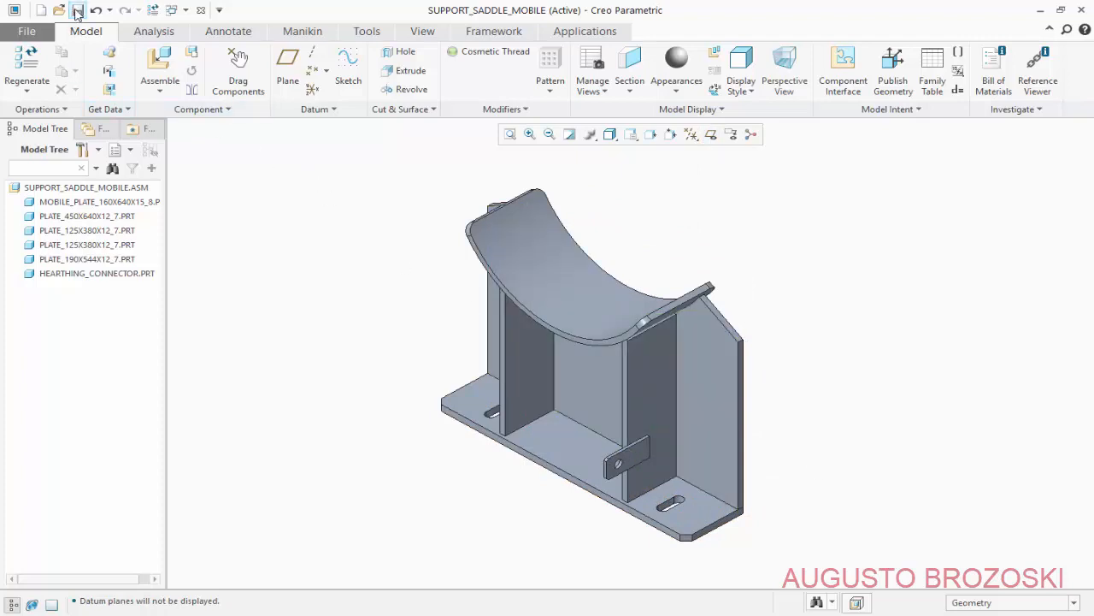
left_click(77, 11)
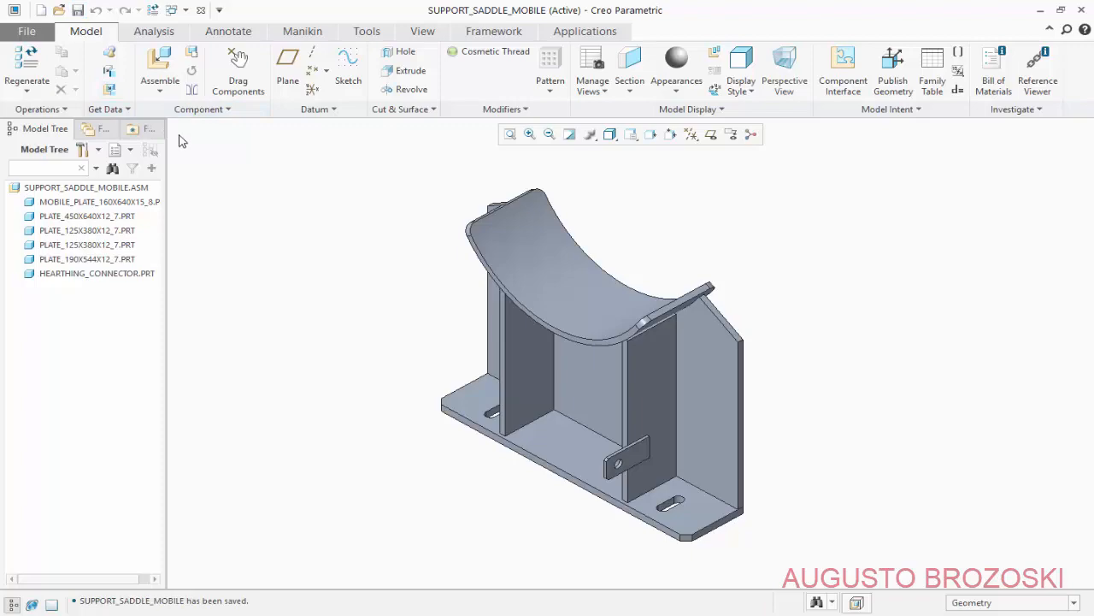
- Check the saddle views in the PDF drawing and switch to the SUPPORT_SADDLE_FIX assembly window
key("alt+Tab")
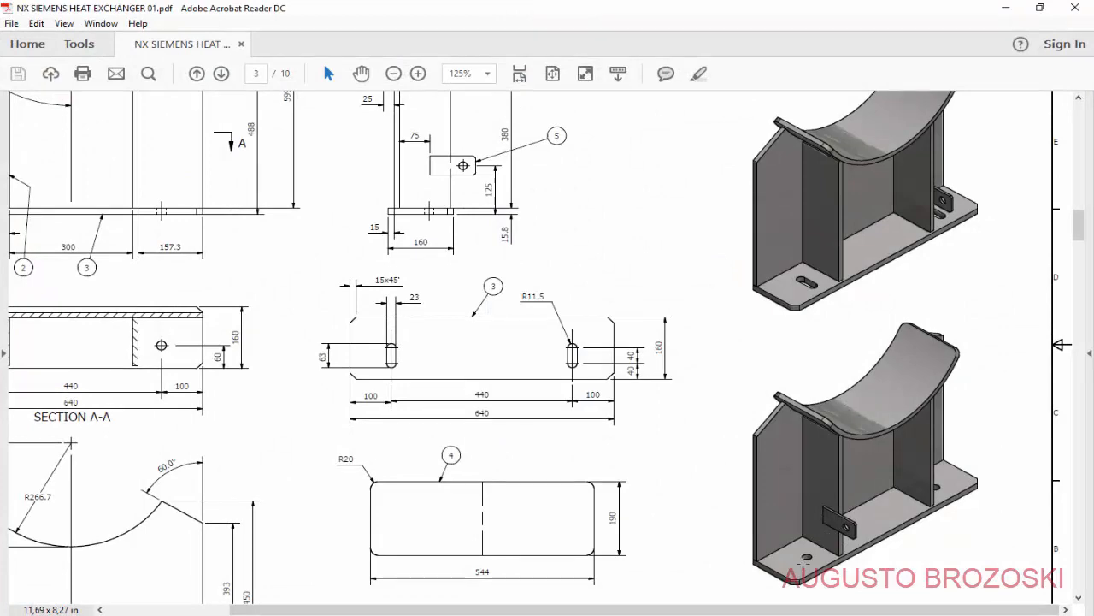
left_click(1006, 7)
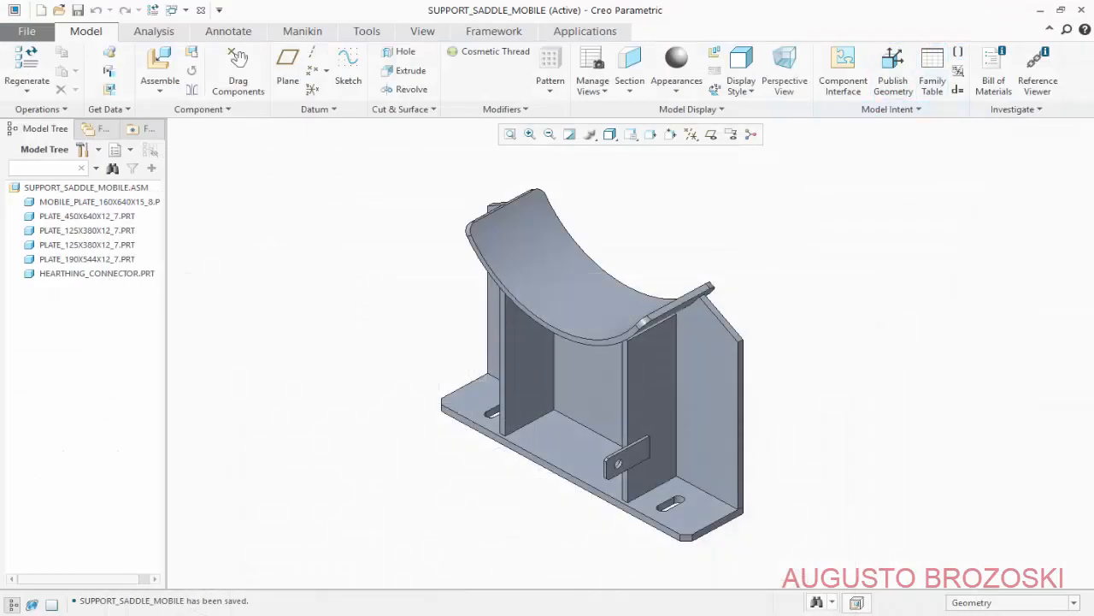
mouse_move(391, 614)
left_click(237, 561)
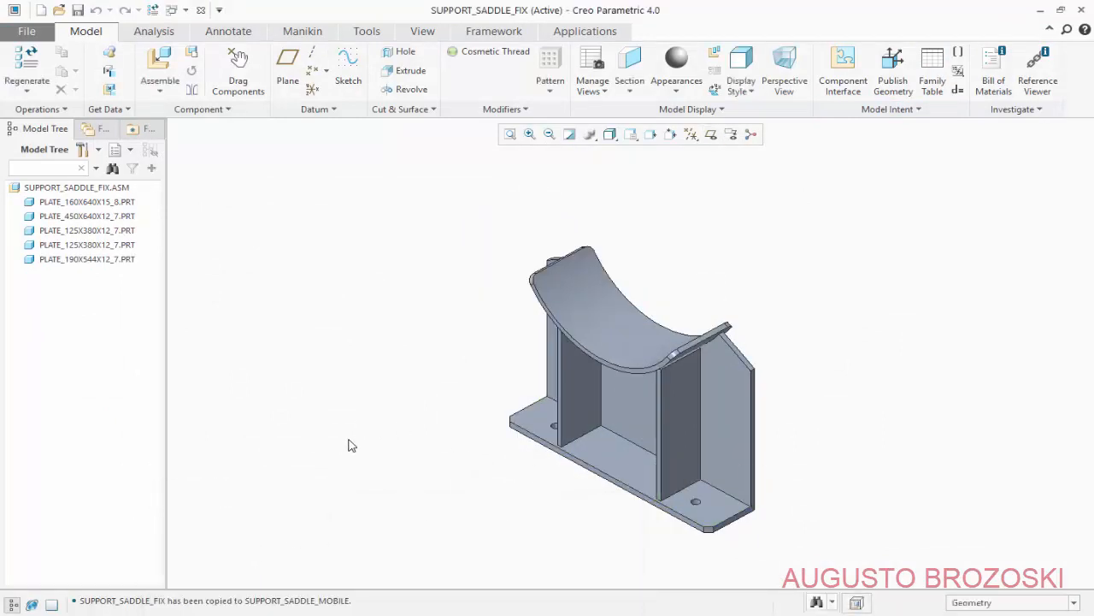
- Add hearthing_connector.prt to the assembly and place it freely beside the saddle, rotated so its holed end faces outward
left_click(160, 62)
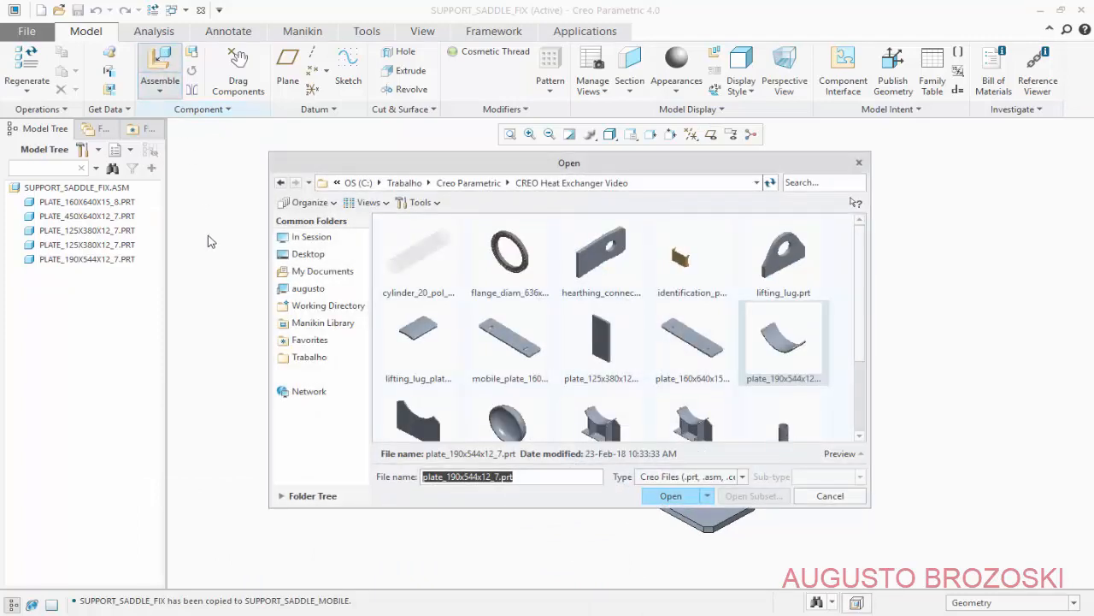
left_click(613, 270)
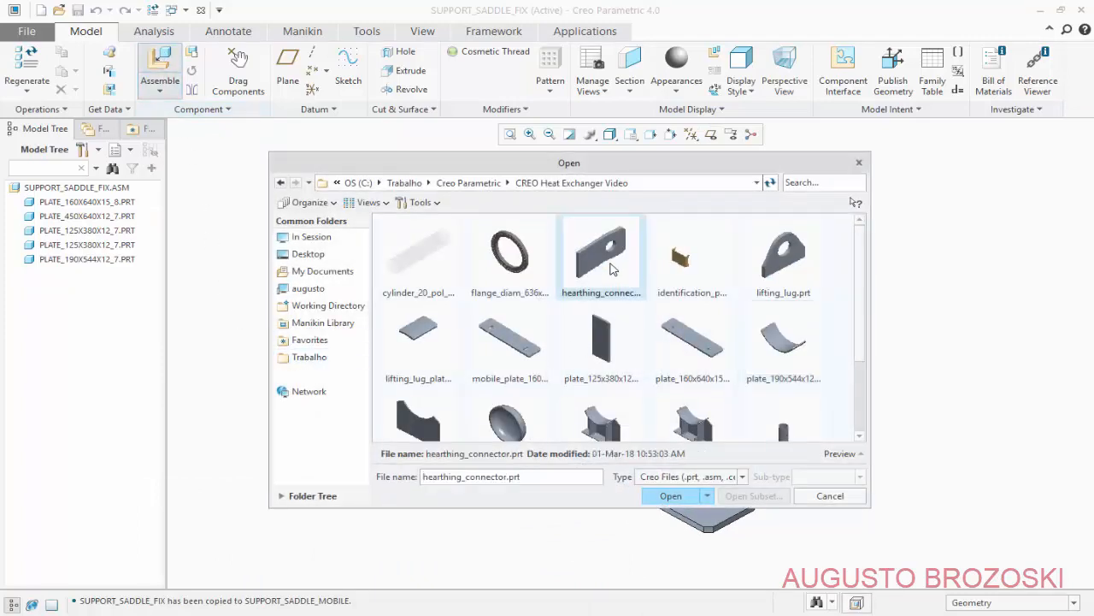
left_click(671, 496)
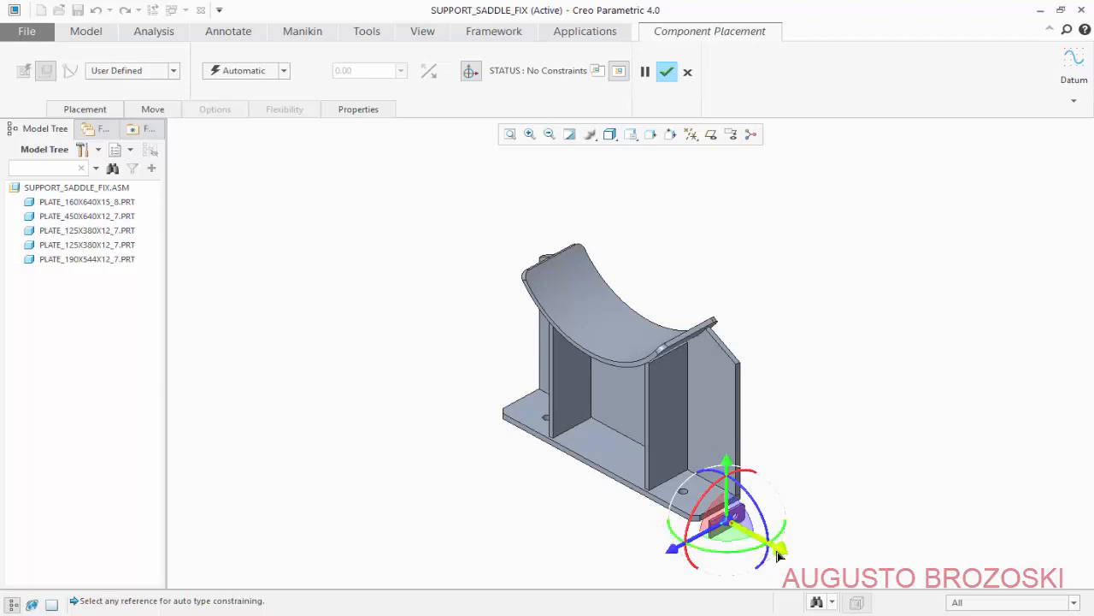
left_click_drag(779, 555, 539, 397)
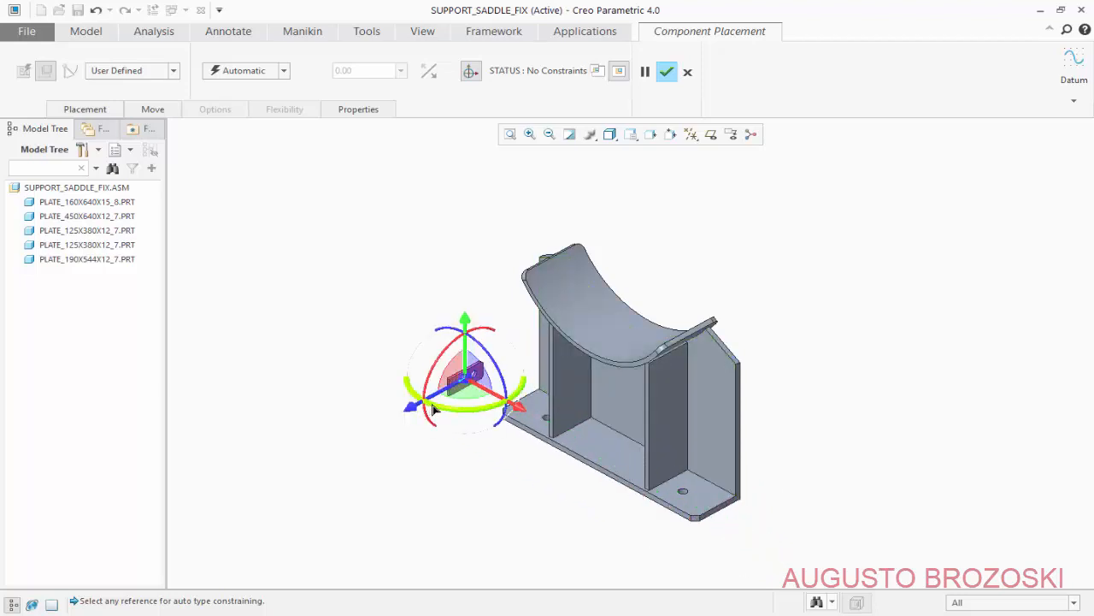
left_click_drag(433, 409, 476, 411)
scroll(476, 414, "up", 4)
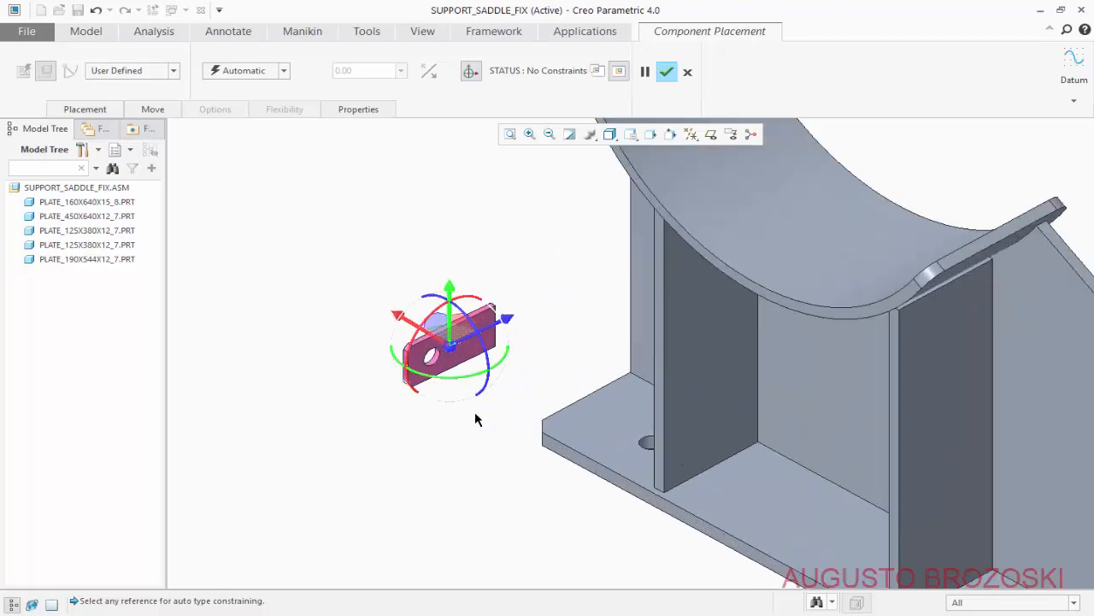
scroll(474, 411, "up", 3)
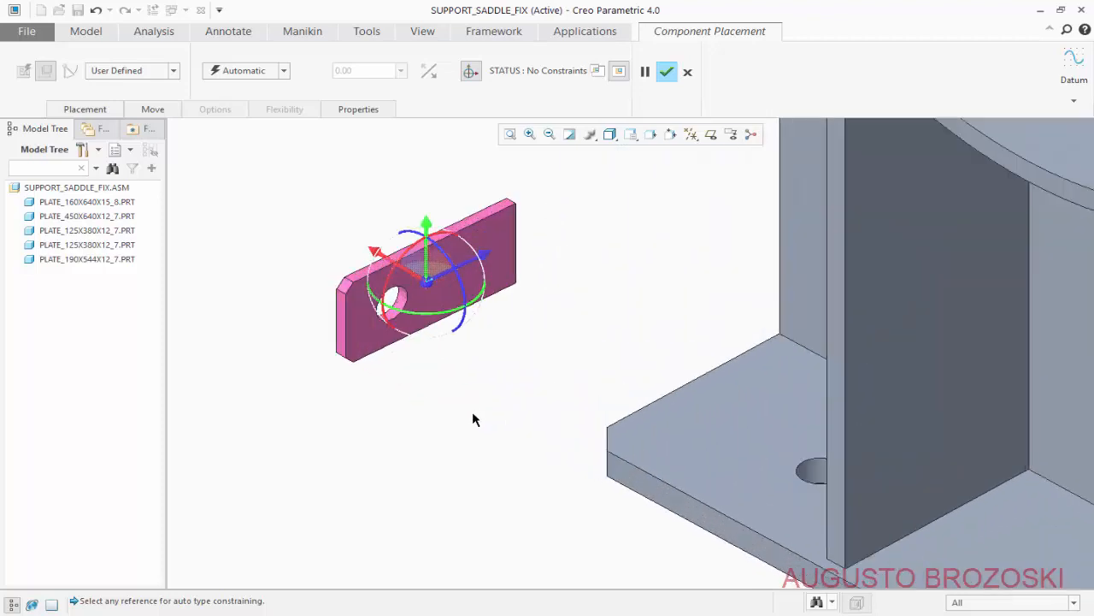
- Constrain the connector's large flat face as Coincident with the outer face of the 125x380 vertical plate
left_click(83, 110)
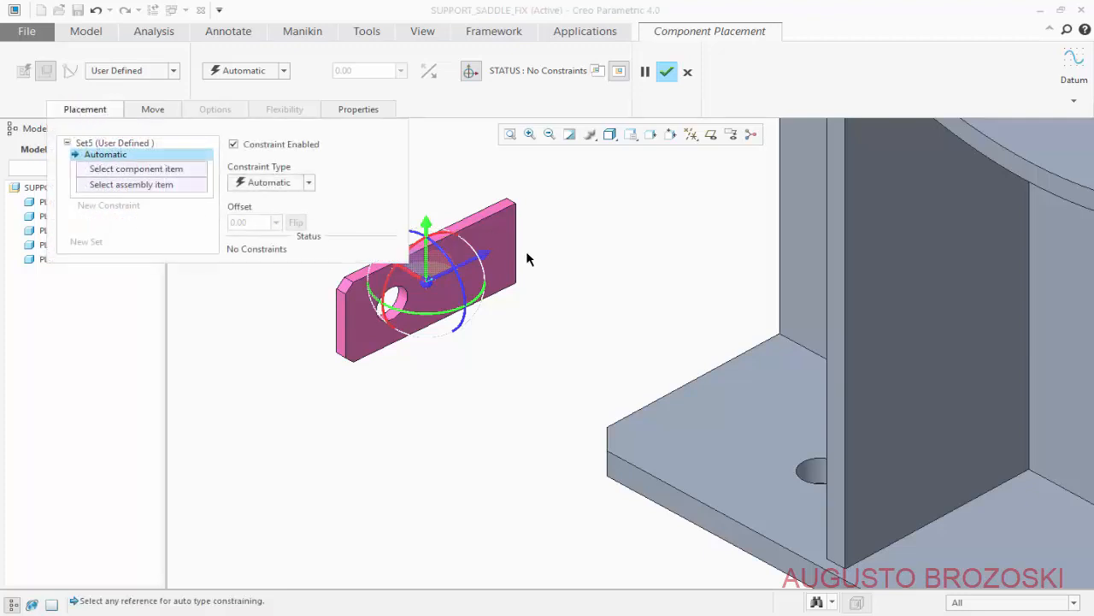
left_click(499, 247)
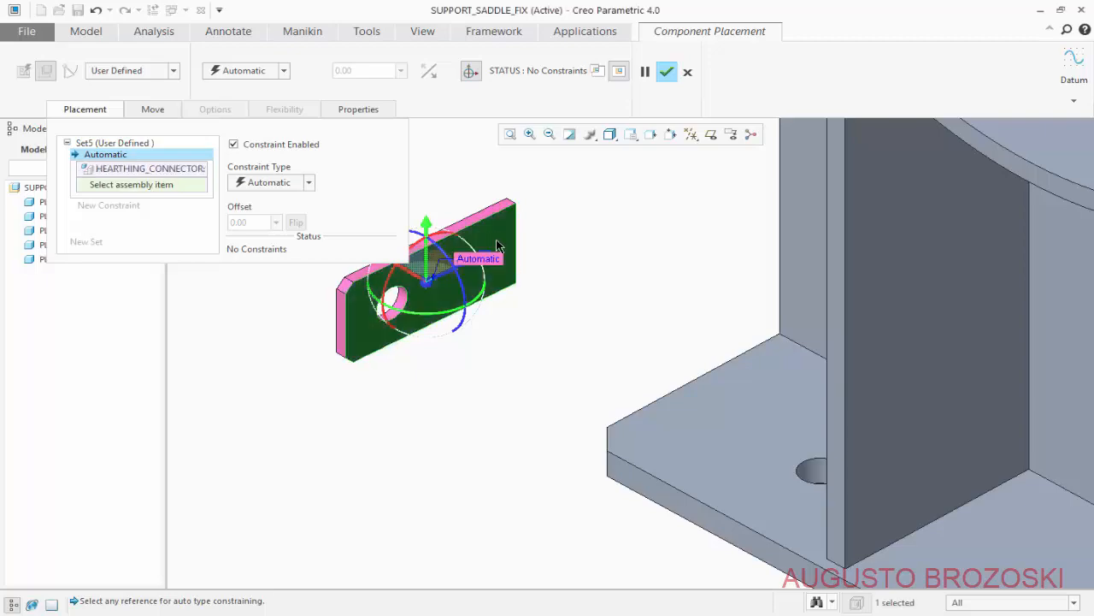
scroll(513, 371, "down", 3)
middle_click_drag(513, 371, 593, 379)
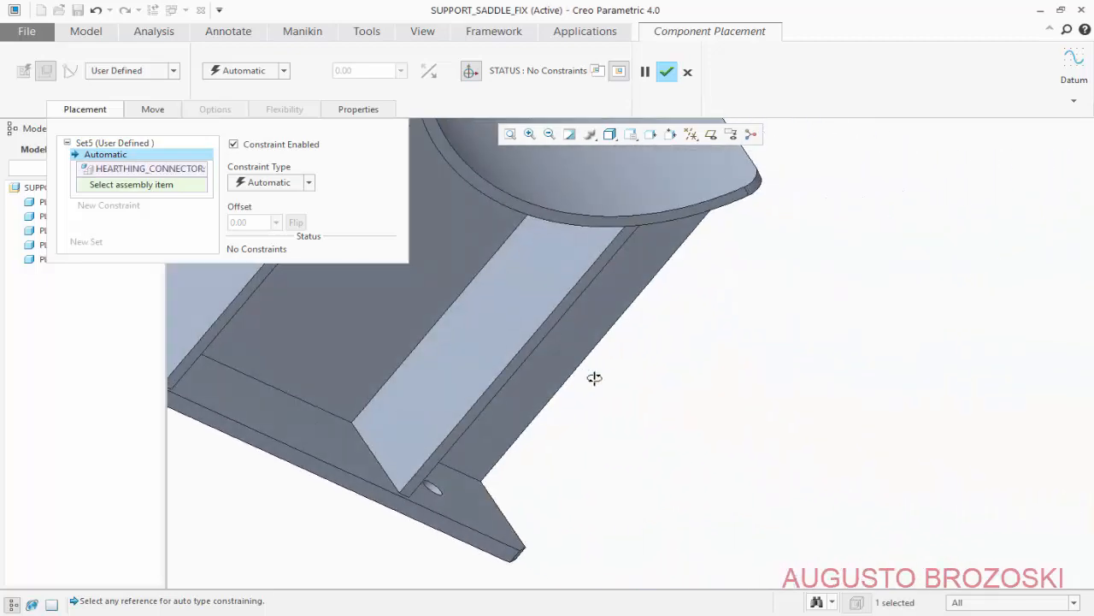
scroll(625, 386, "down", 3)
scroll(624, 386, "up", 10)
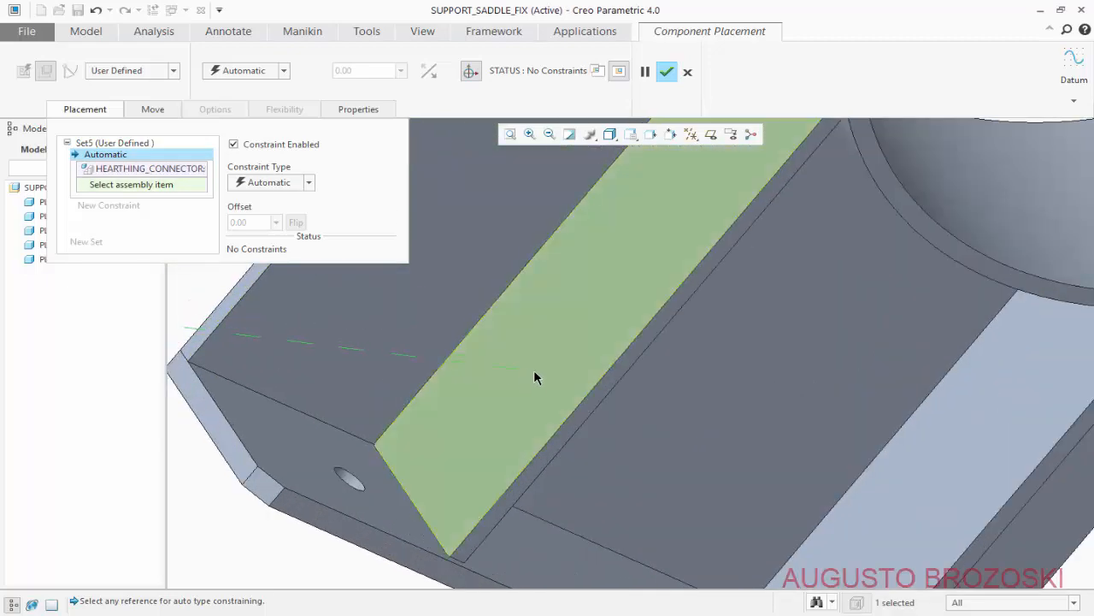
left_click(535, 378)
scroll(422, 402, "down", 5)
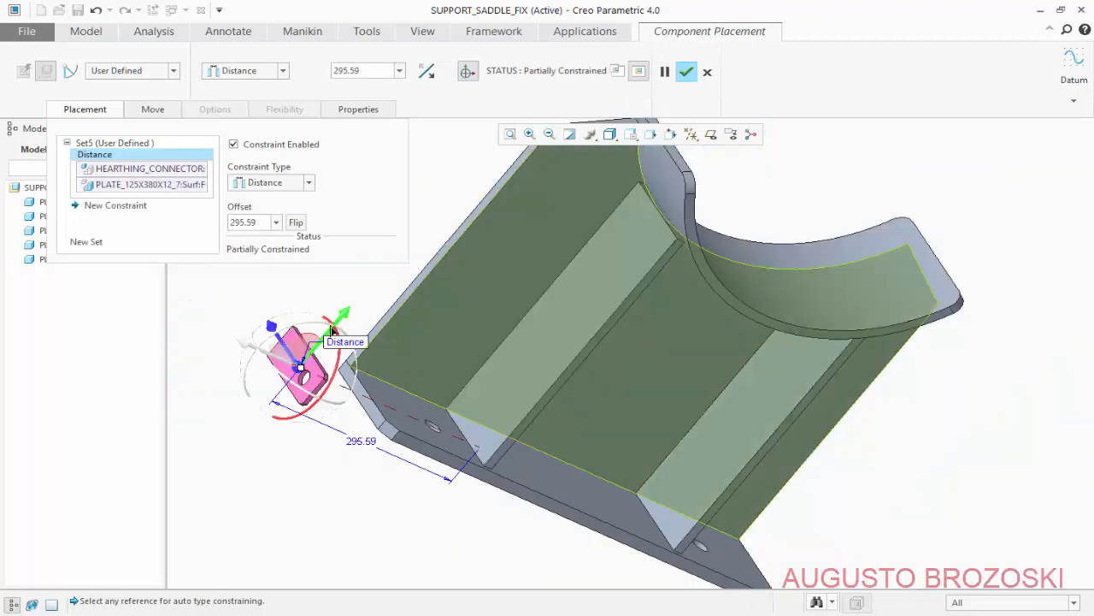
left_click(310, 186)
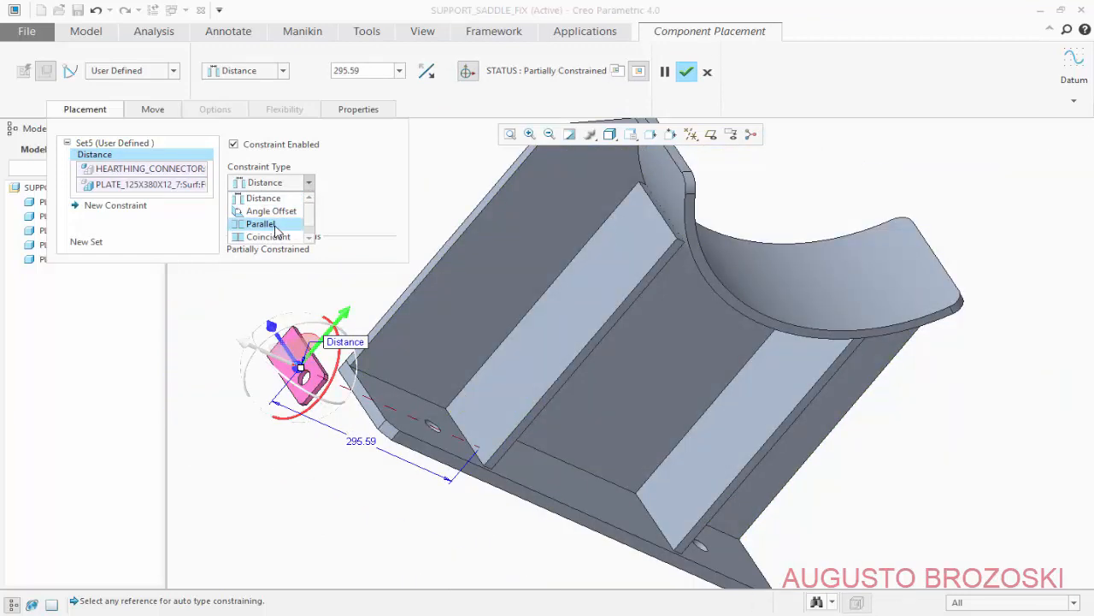
left_click(278, 237)
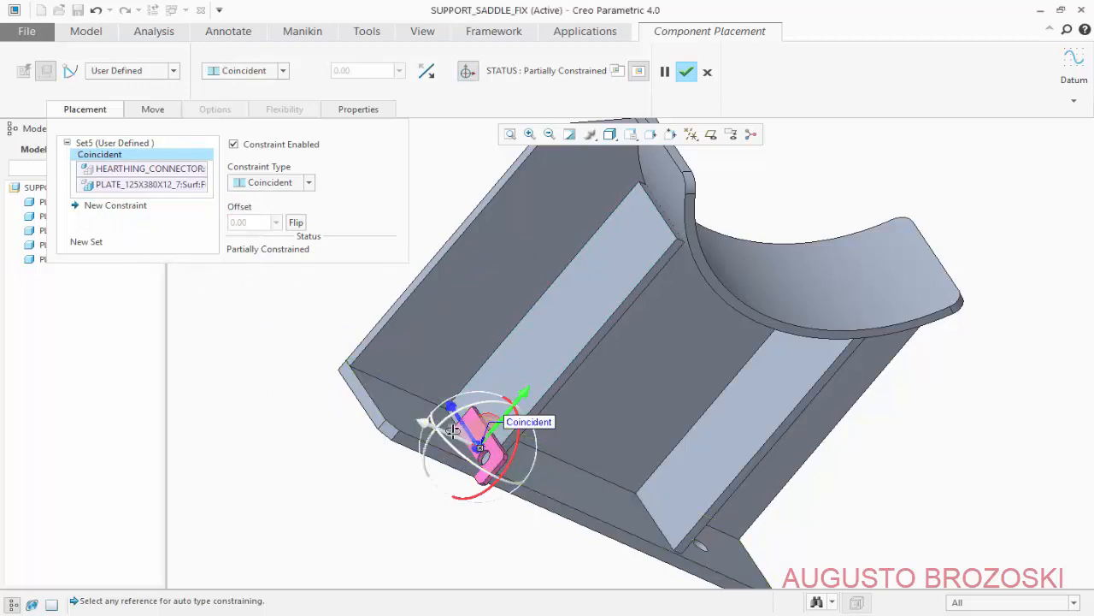
- Constrain the connector's narrow end face to the 450x640 back plate with a Distance offset of 75
mouse_move(462, 432)
middle_mouse_down()
mouse_move(474, 419)
mouse_move(463, 424)
middle_mouse_up()
scroll(462, 424, "down", 10)
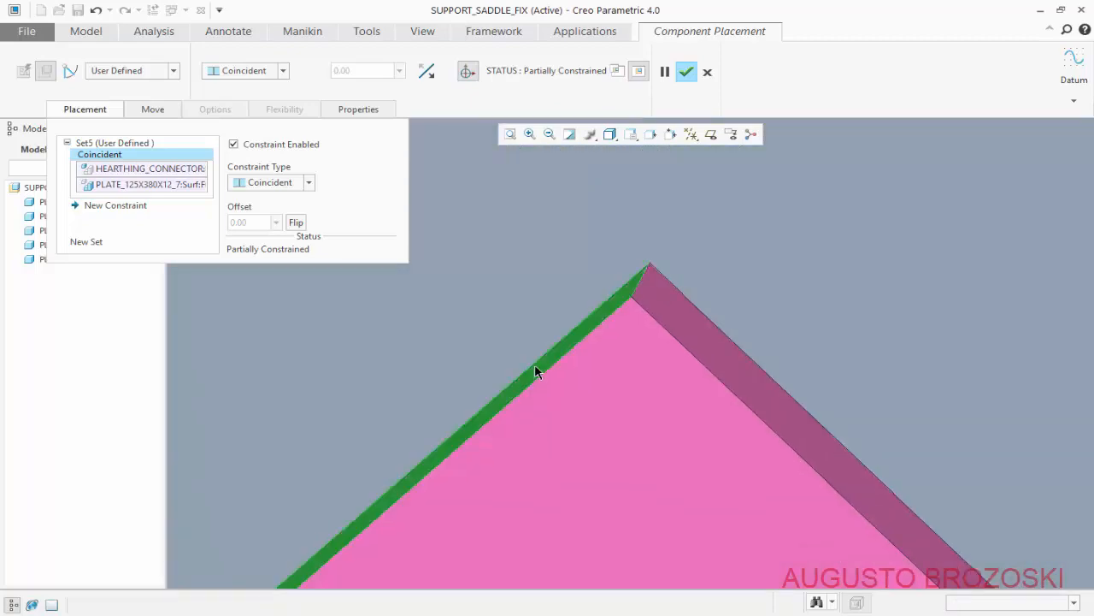
left_click(534, 363)
scroll(532, 393, "up", 8)
middle_click_drag(531, 406, 434, 349)
left_click(432, 329)
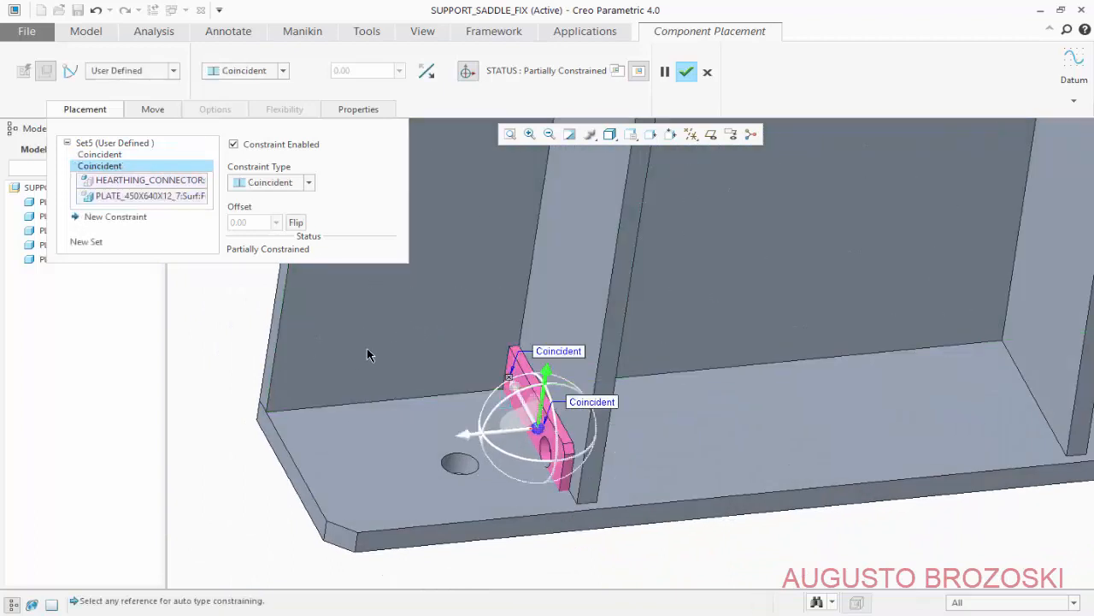
left_click(307, 183)
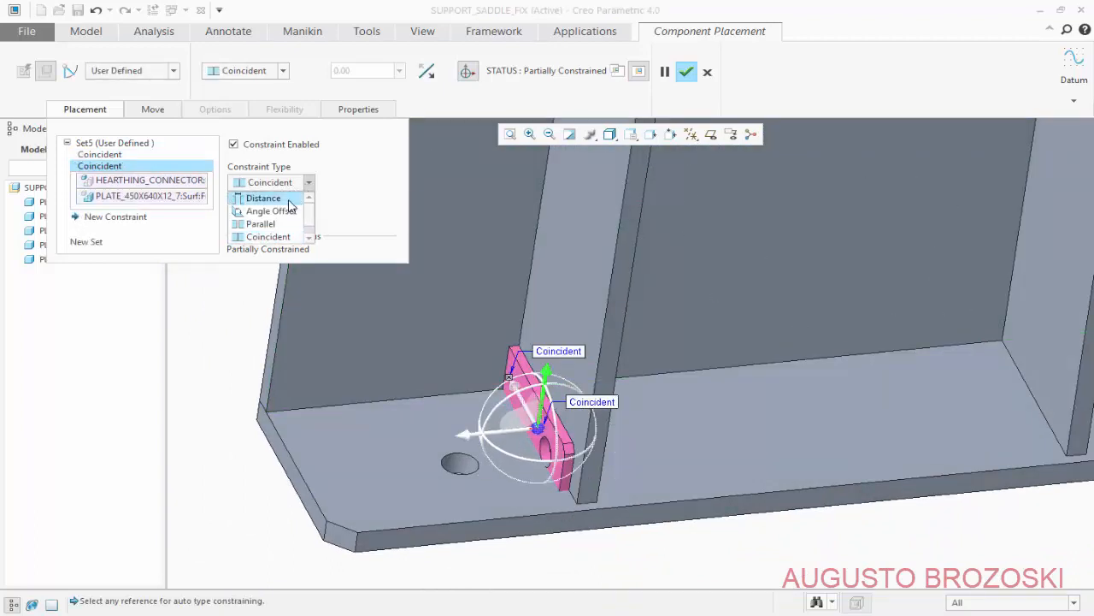
left_click(291, 198)
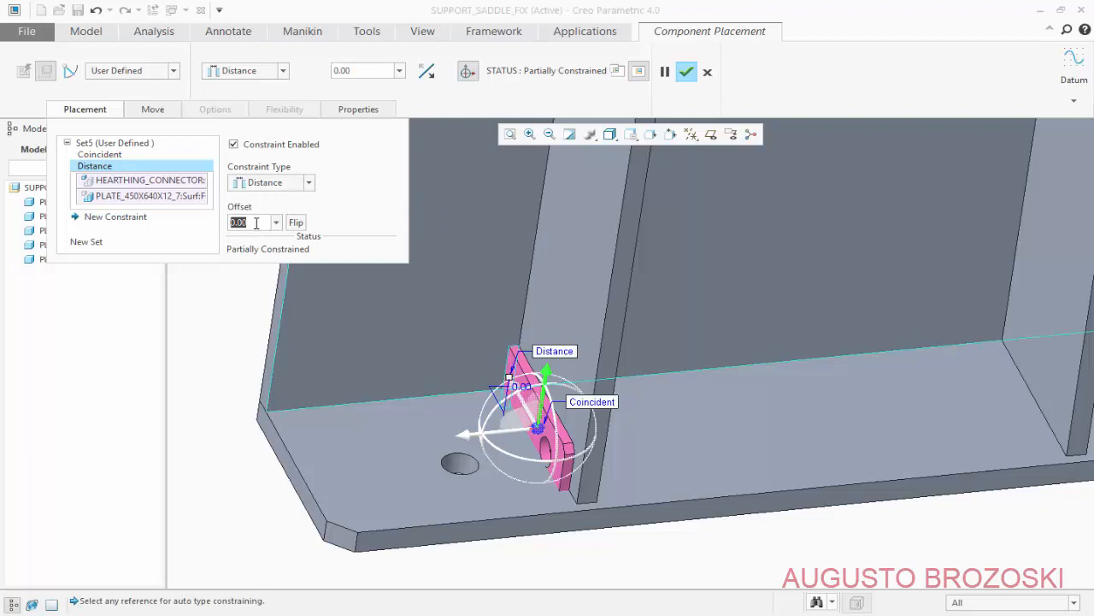
type("7")
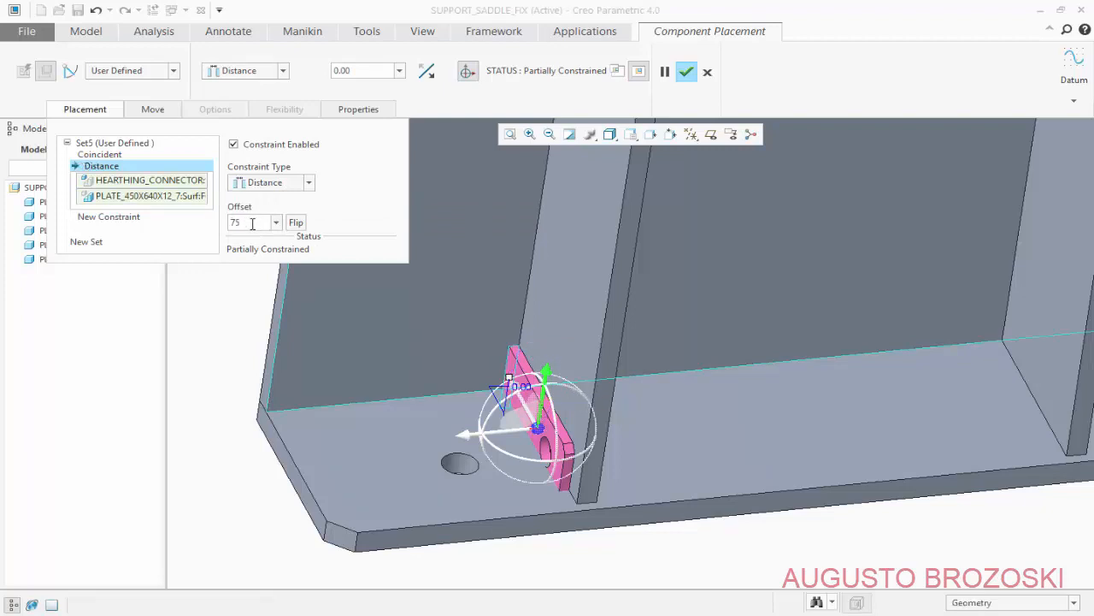
type("5")
key("Return")
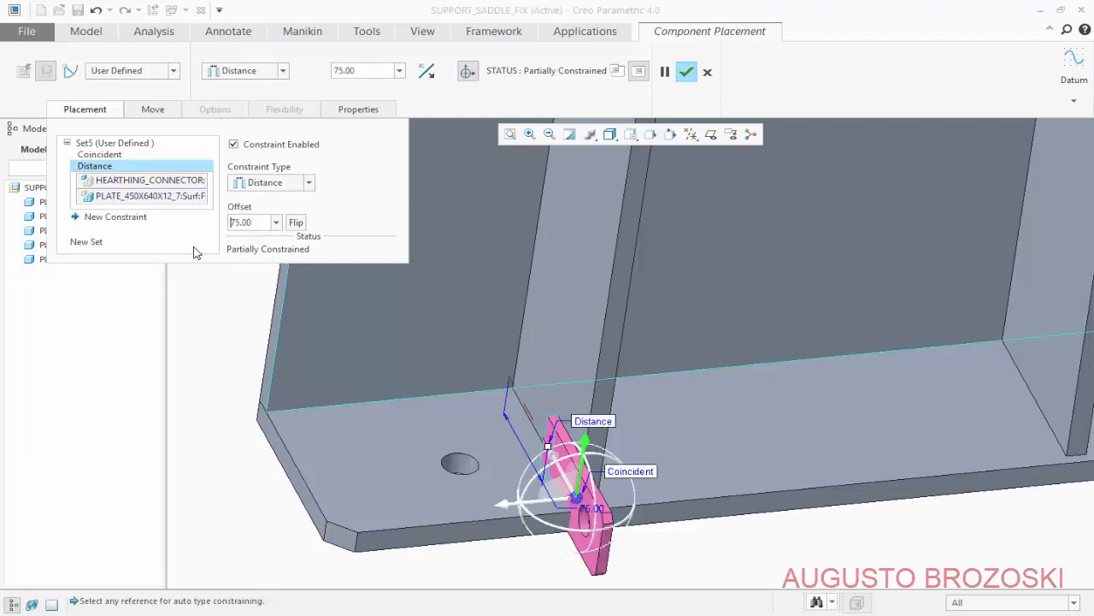
- Display the datum planes and pick a reference on the hearthing connector for a third, Automatic constraint
left_click(713, 135)
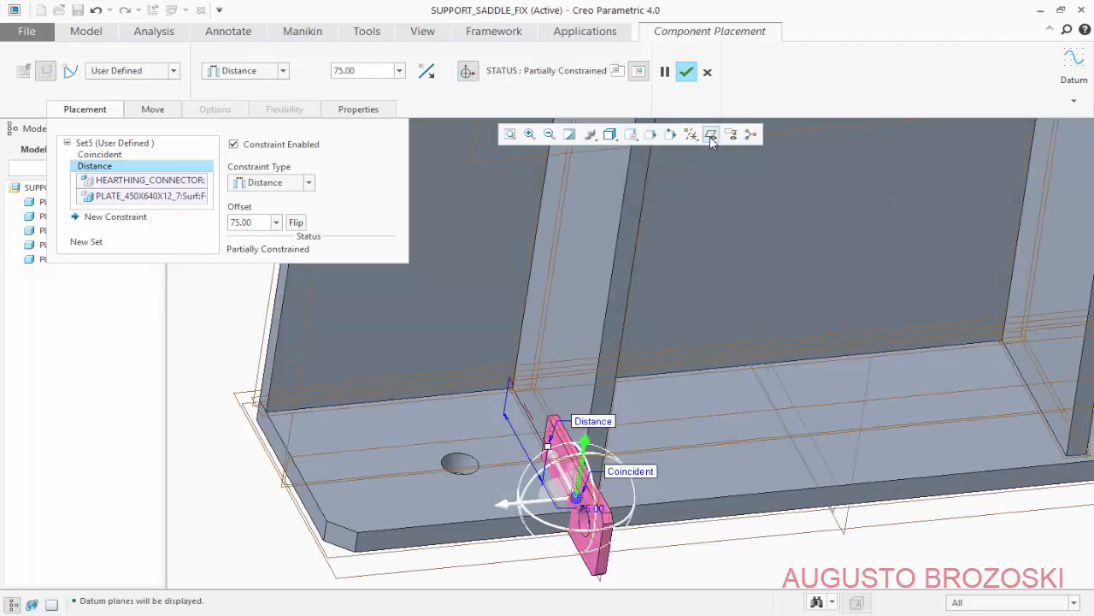
scroll(590, 462, "up", 5)
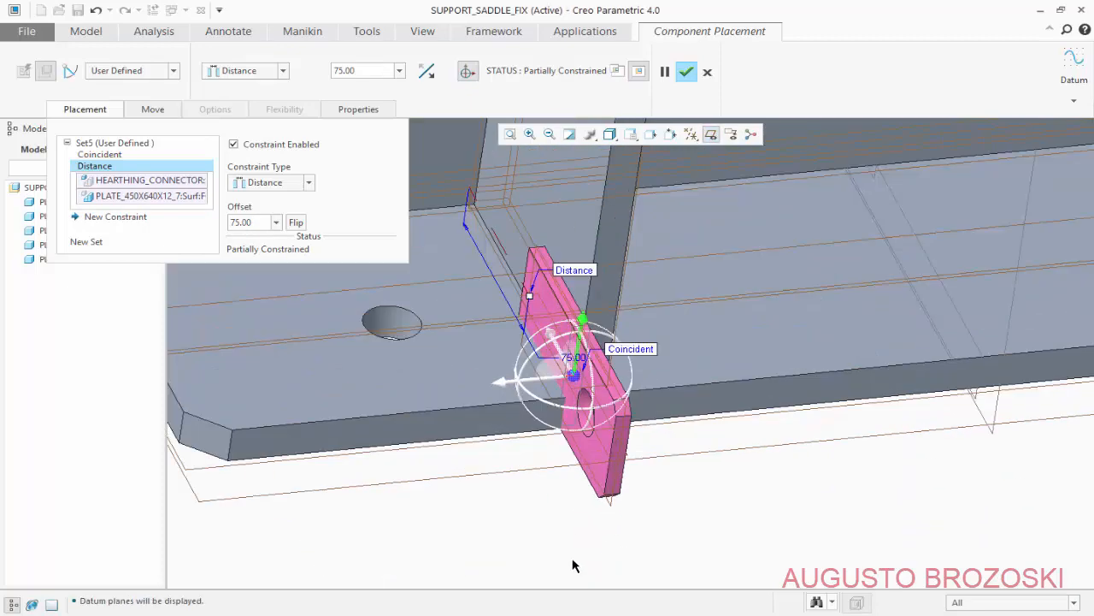
scroll(608, 480, "up", 3)
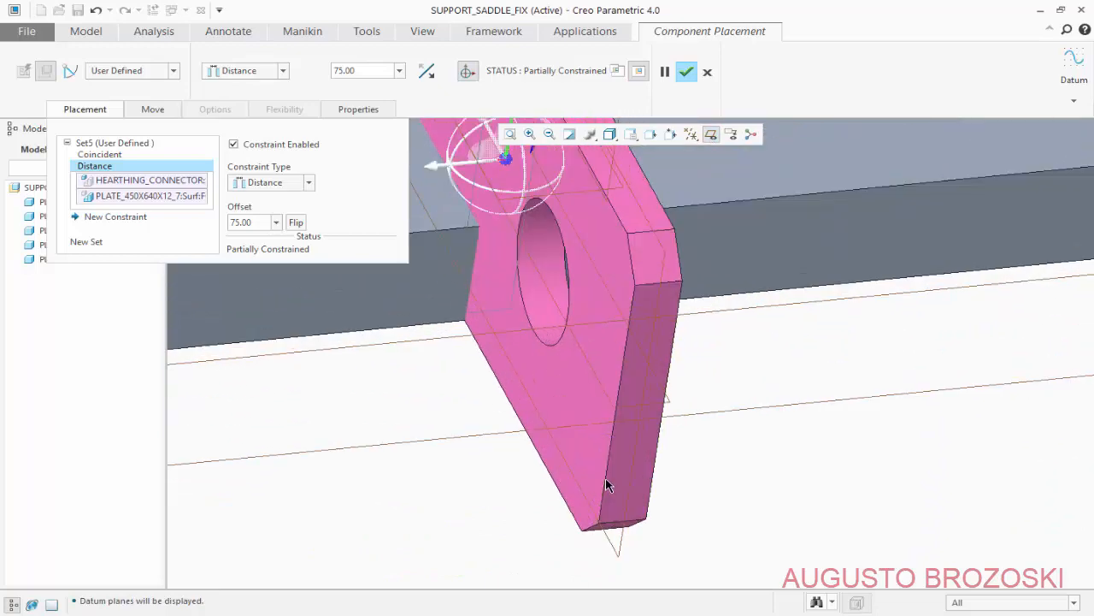
left_click(605, 387)
scroll(600, 444, "down", 5)
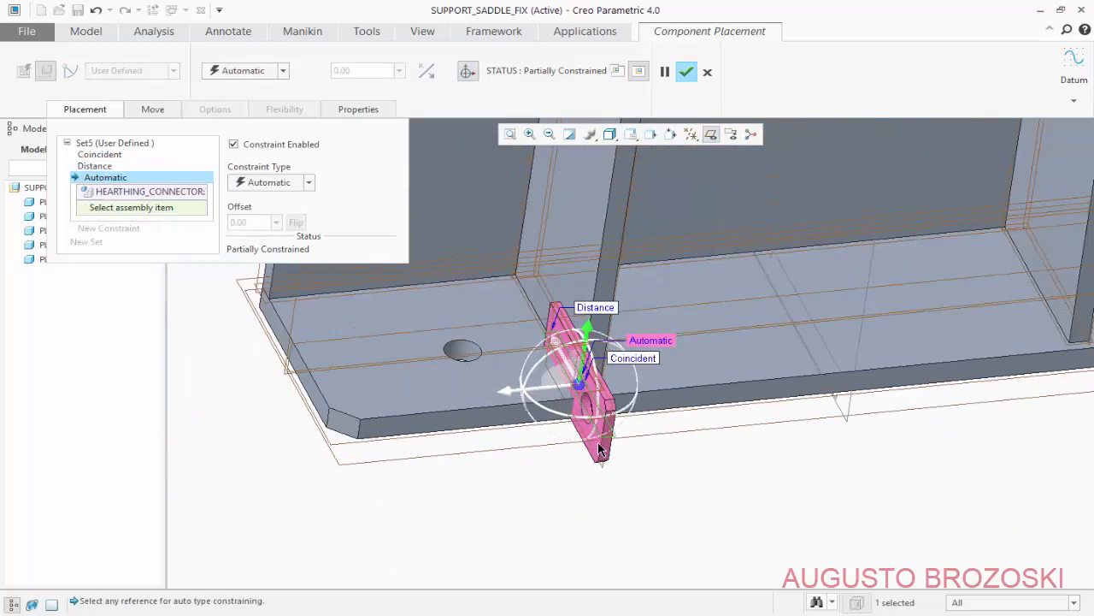
scroll(585, 466, "down", 3)
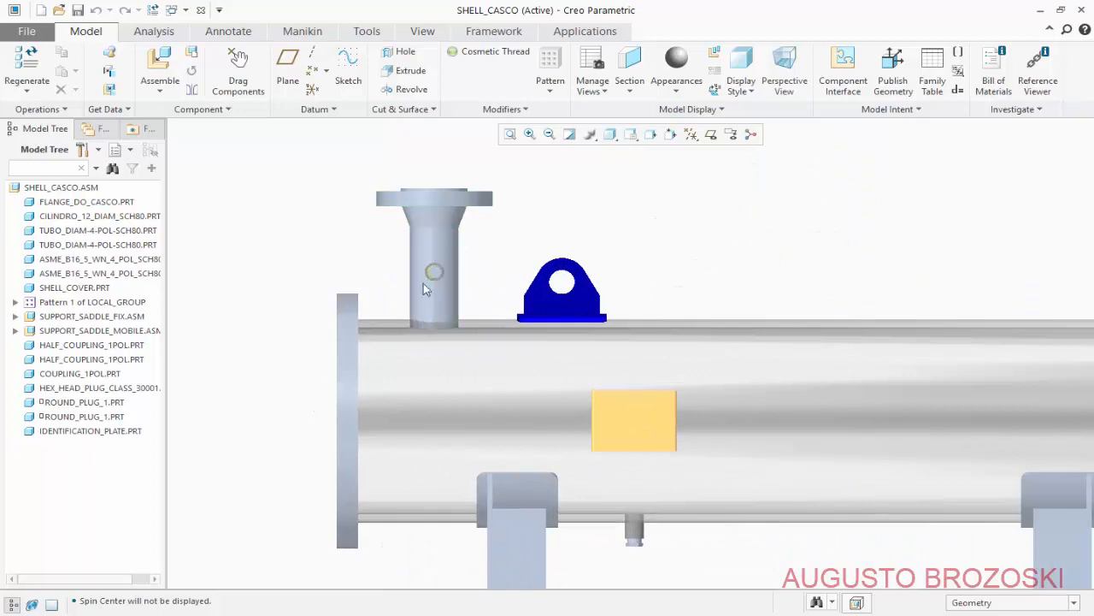
- Inspect the saddles in SHELL_CASCO, read the links in the YouTube heat exchanger video's description, and return to the SHELL_CASCO window
scroll(496, 433, "up", 5)
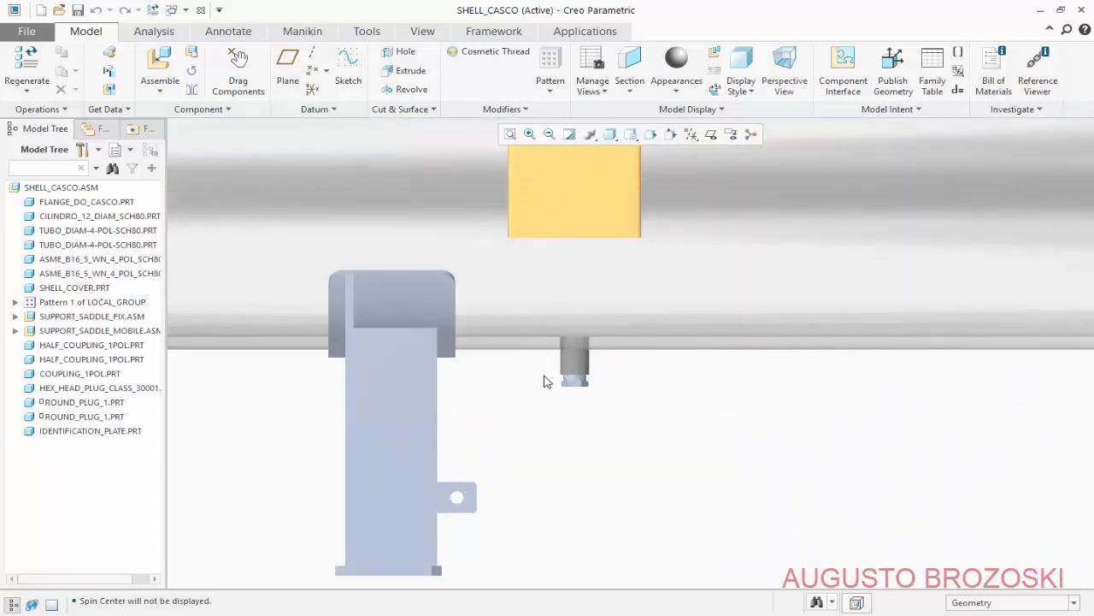
scroll(492, 408, "down", 4)
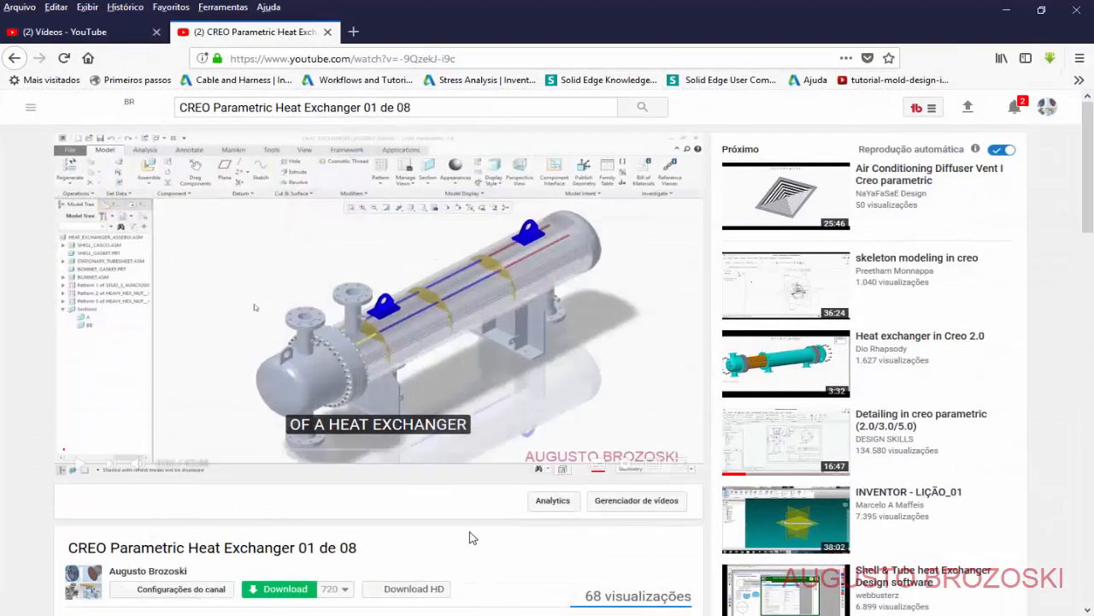
scroll(385, 490, "down", 2)
scroll(384, 490, "down", 6)
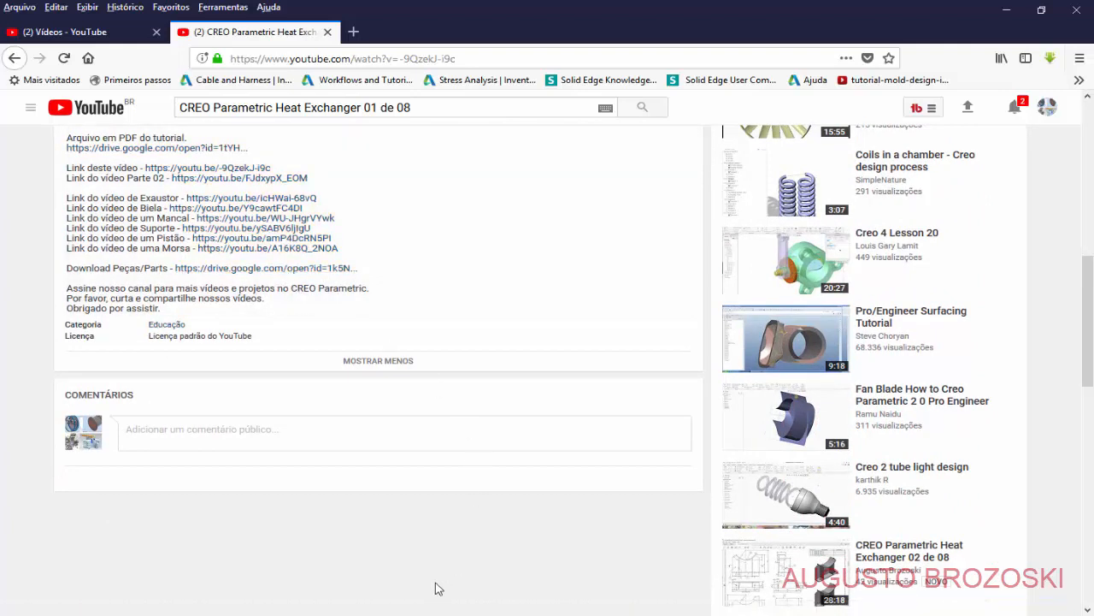
left_click(385, 614)
left_click(443, 573)
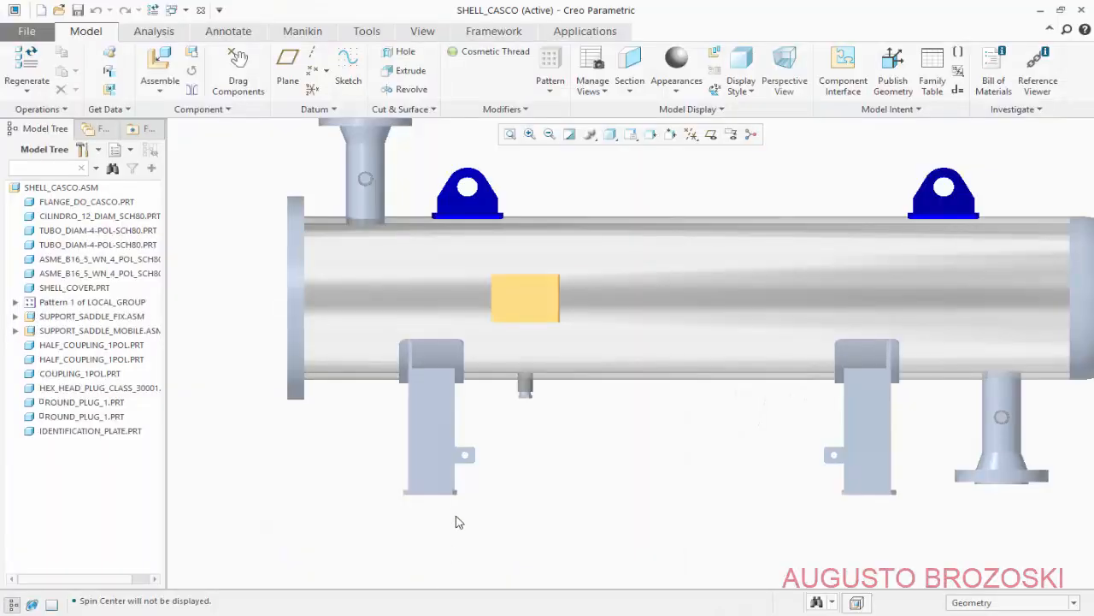
- Examine the nozzle plug, lifting lugs, saddles, identification plate and lower coupling of SHELL_CASCO in Standard Orientation
left_click(631, 134)
left_click(648, 149)
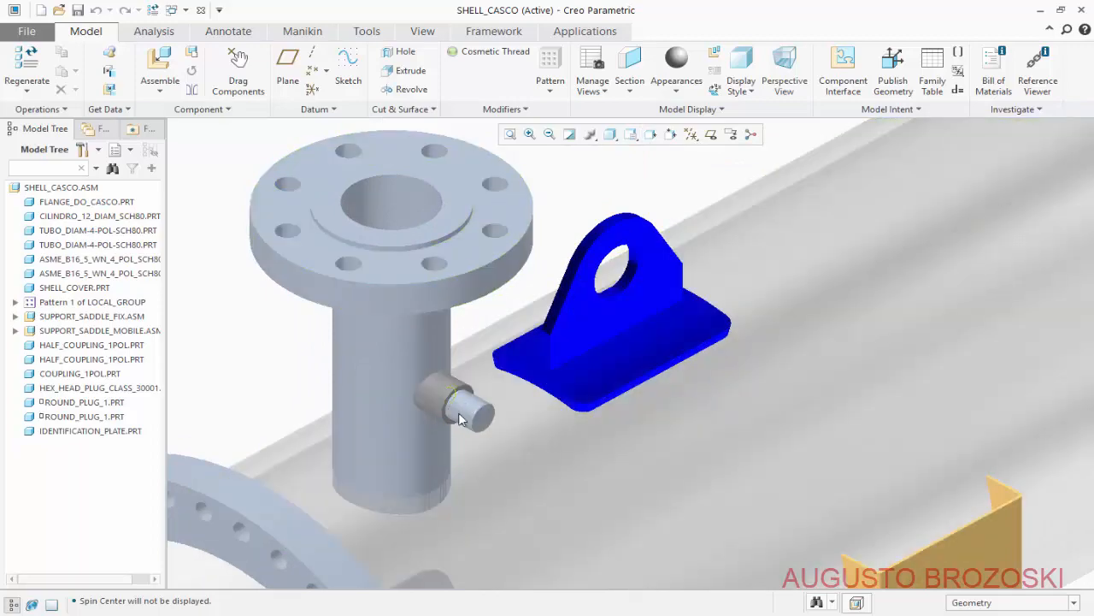
scroll(386, 403, "up", 5)
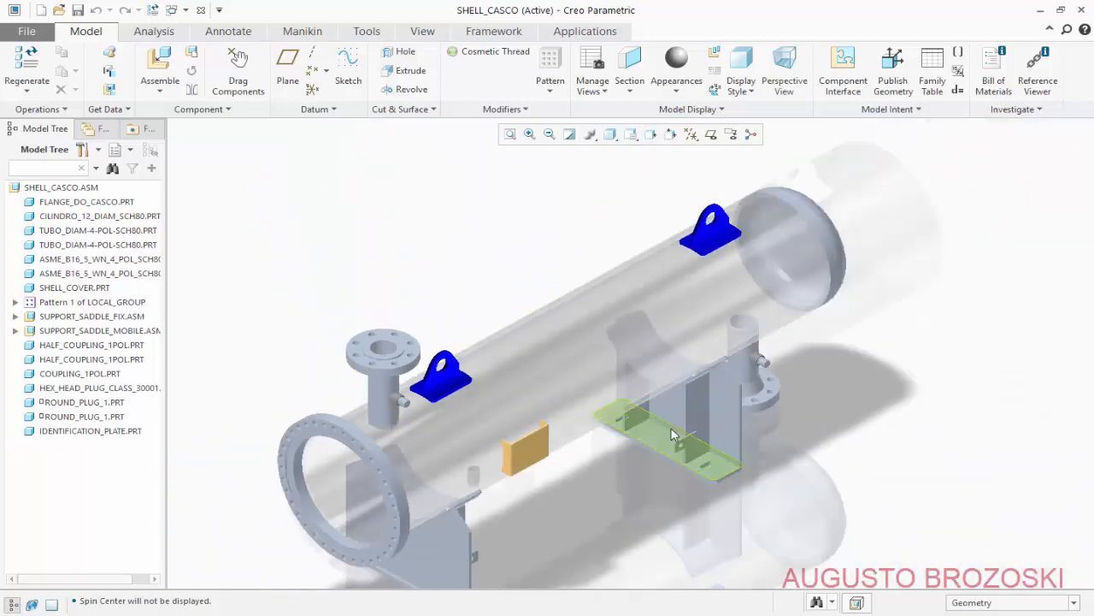
scroll(479, 513, "down", 5)
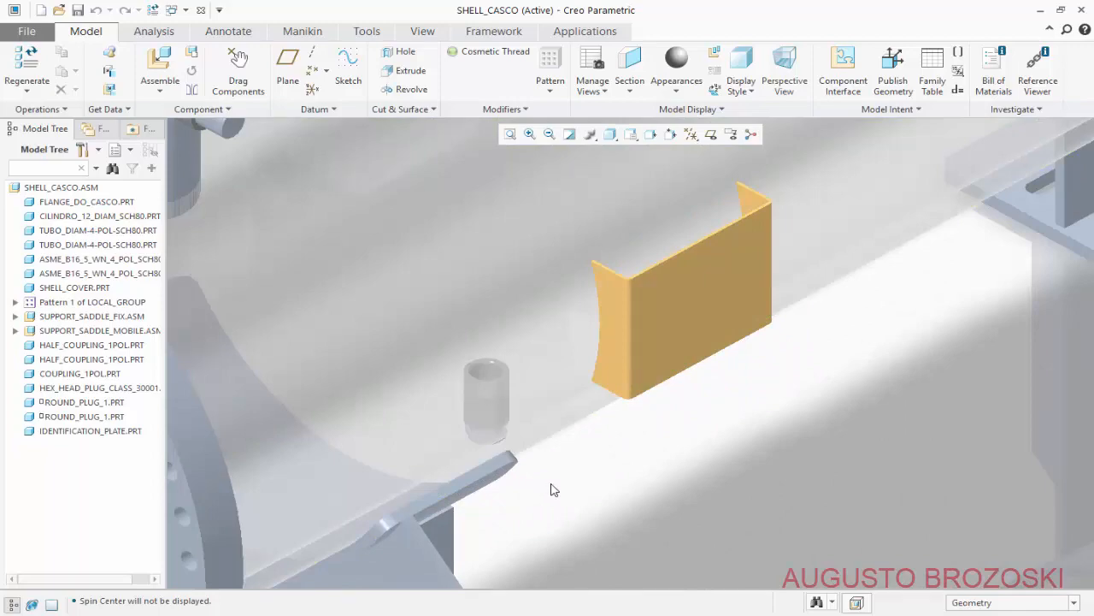
left_click(631, 135)
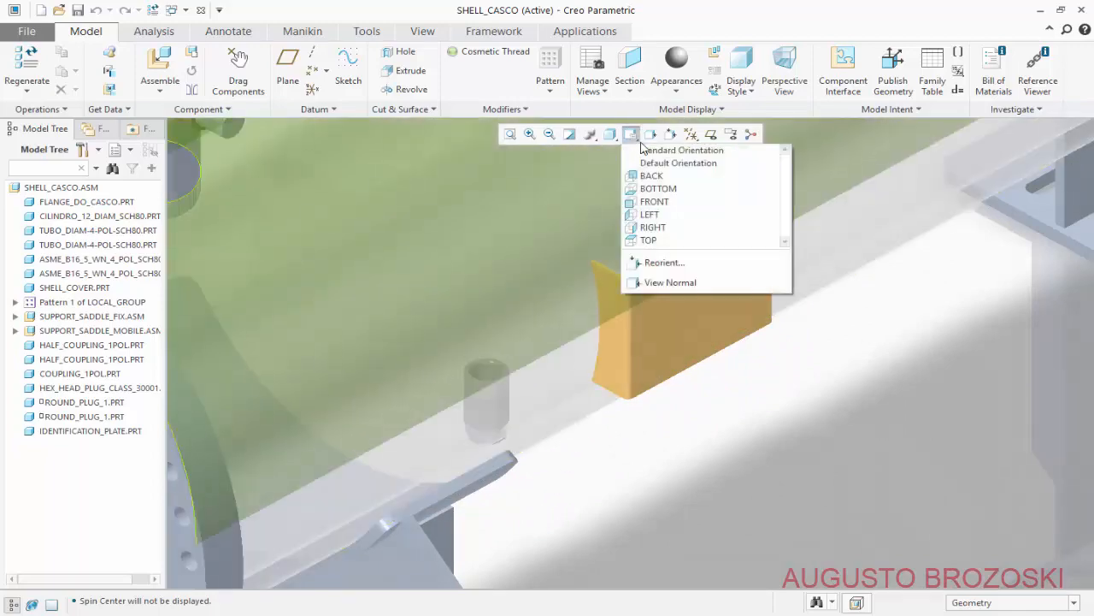
left_click(671, 149)
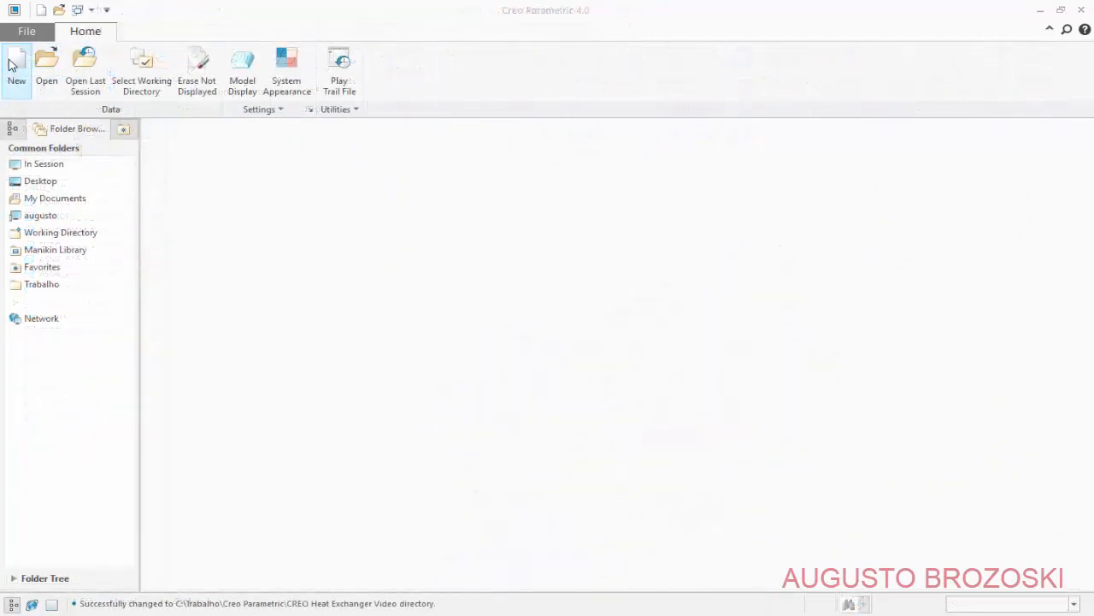
- Create a new Design assembly named SHELL from the mmns_asm_design template instead of the default template
left_click(11, 64)
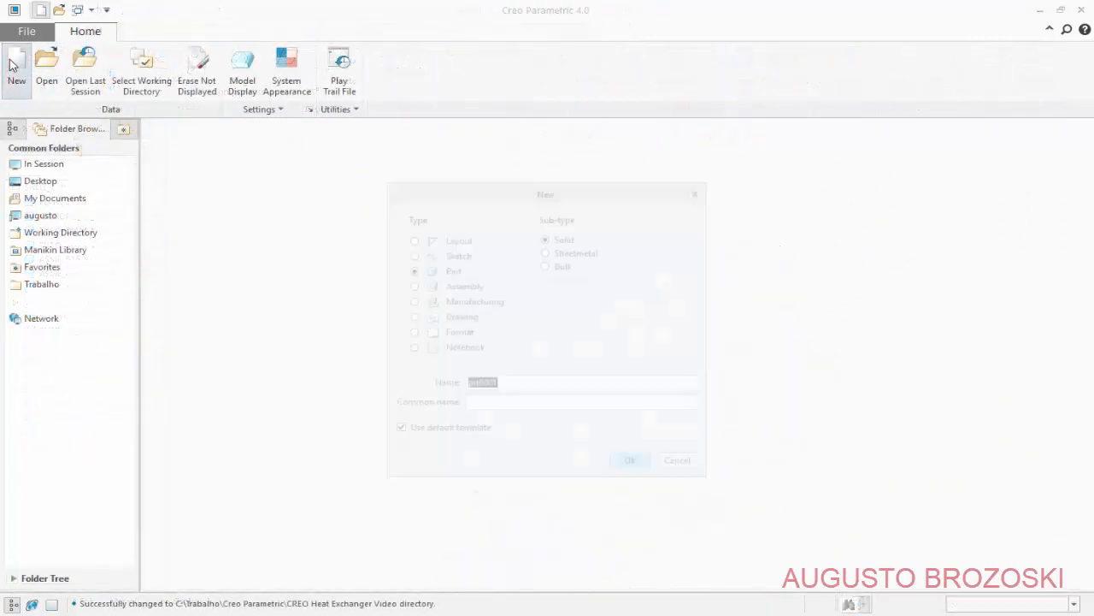
left_click(409, 286)
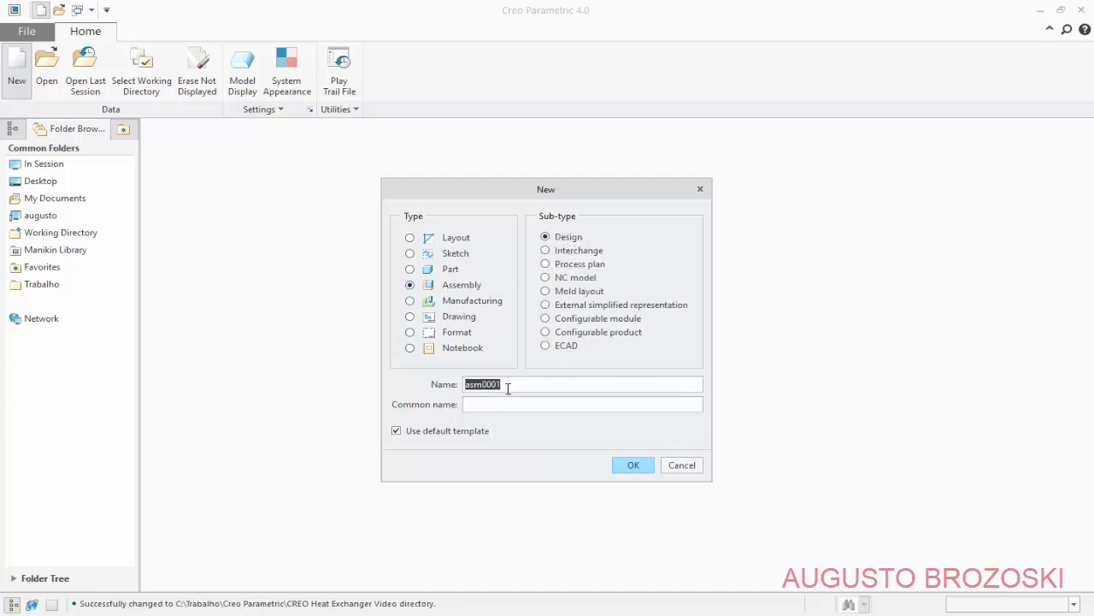
type("SHELL")
left_click(629, 466)
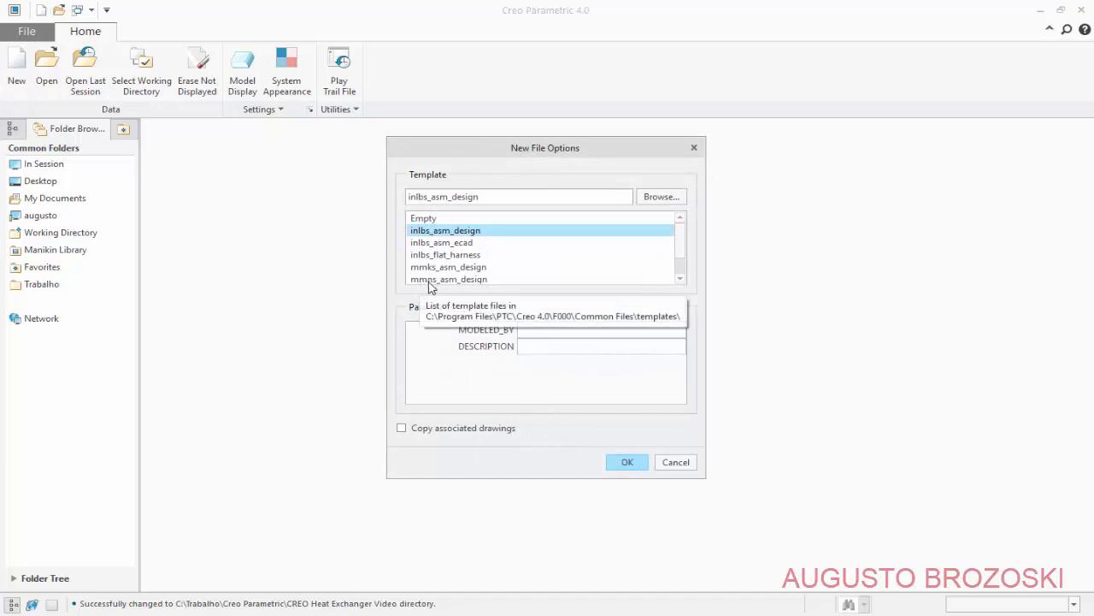
left_click(483, 281)
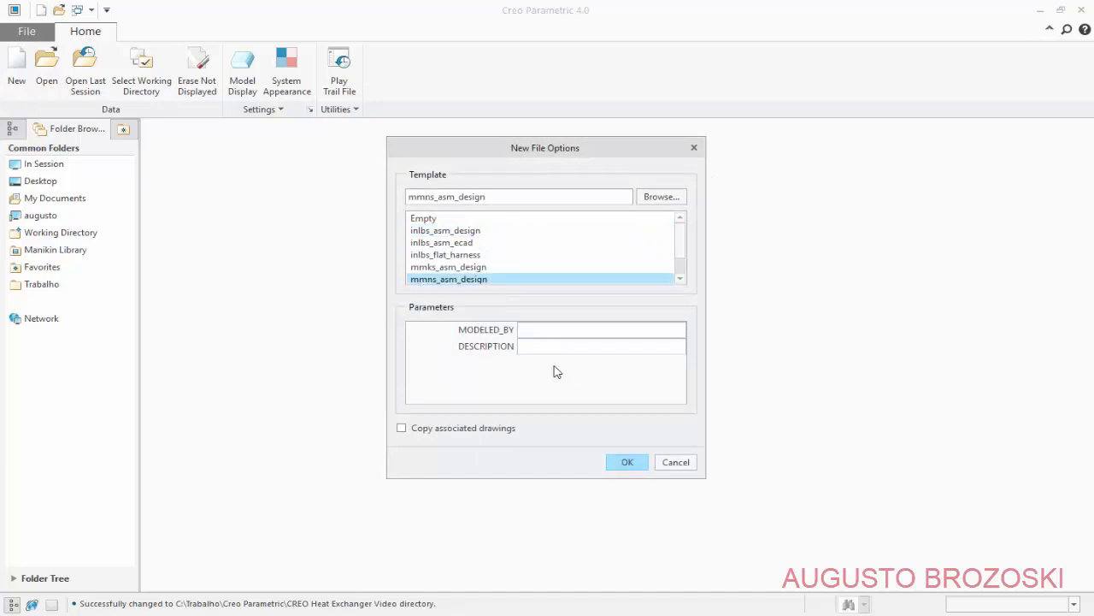
left_click(627, 462)
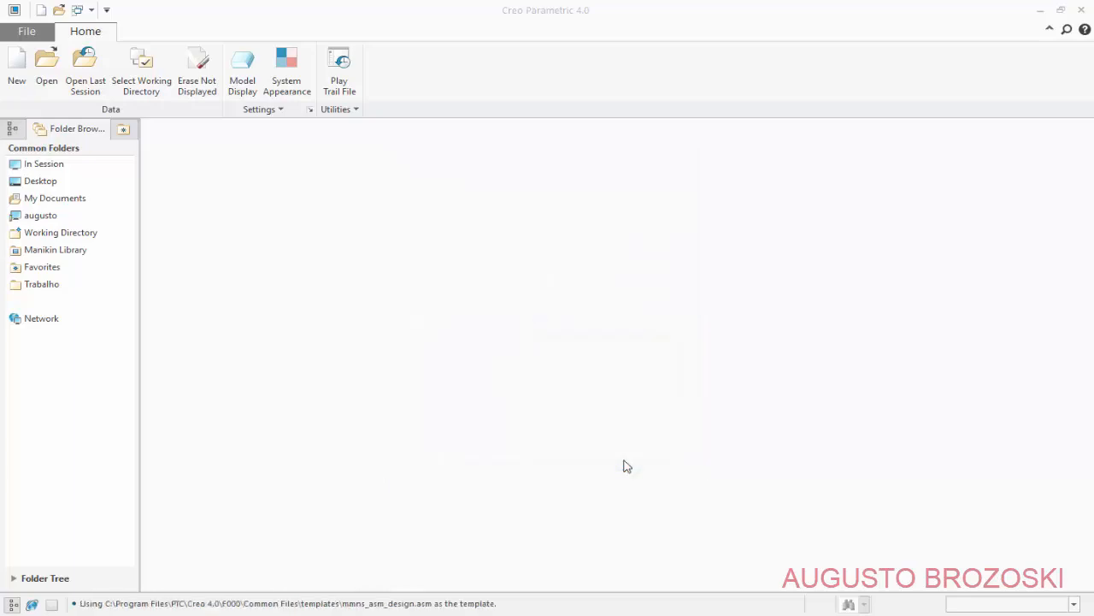
- Review the shell drawing and its parts list on page 2 of the heat exchanger PDF and return to the SHELL assembly
key("alt+Tab")
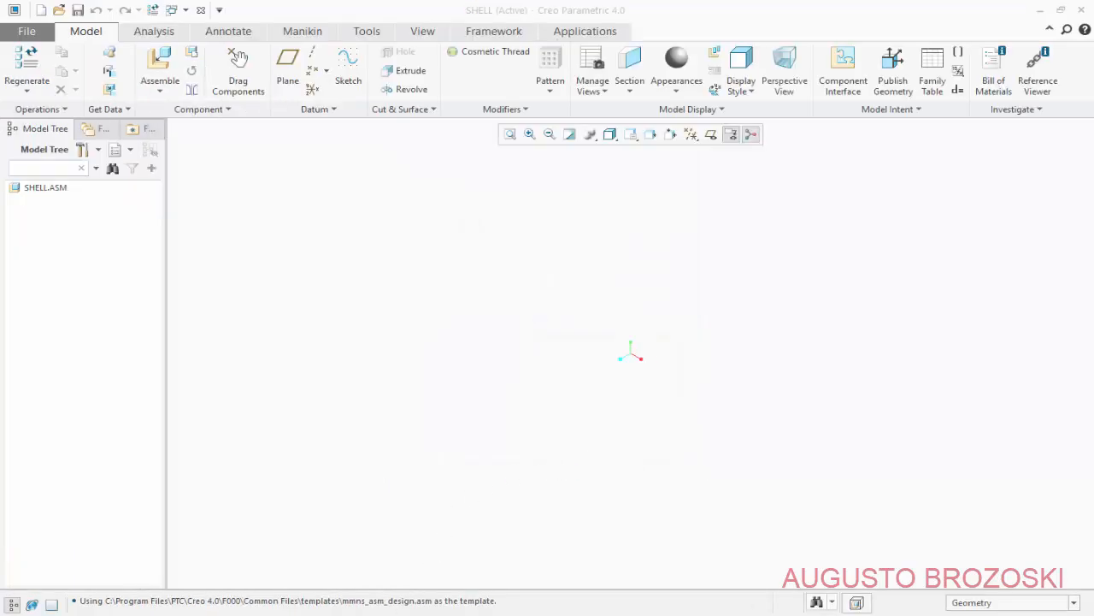
scroll(156, 432, "up", 10)
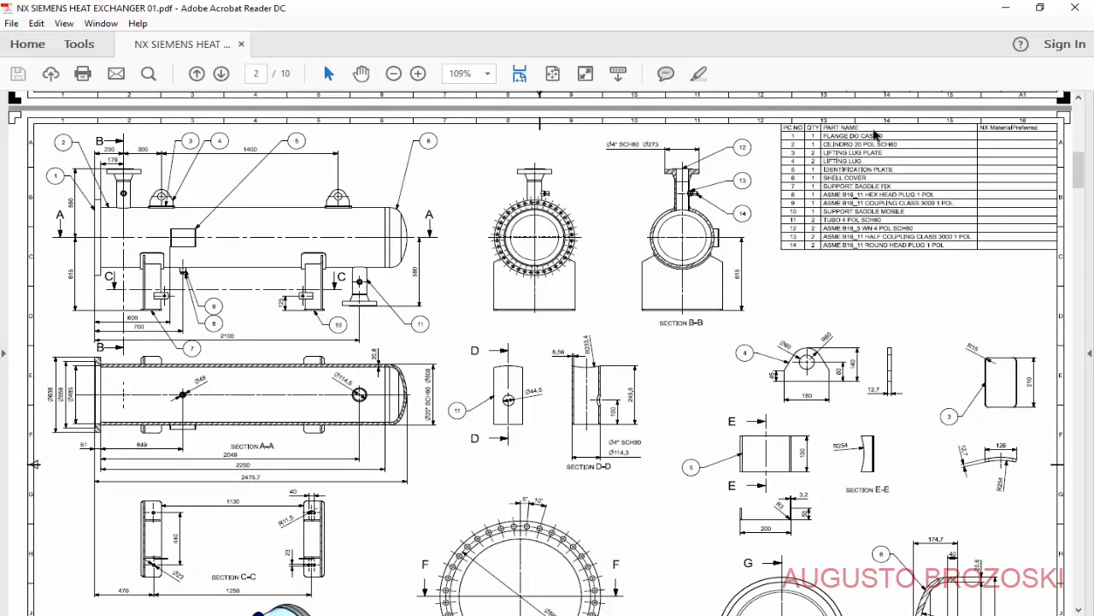
scroll(421, 345, "down", 7)
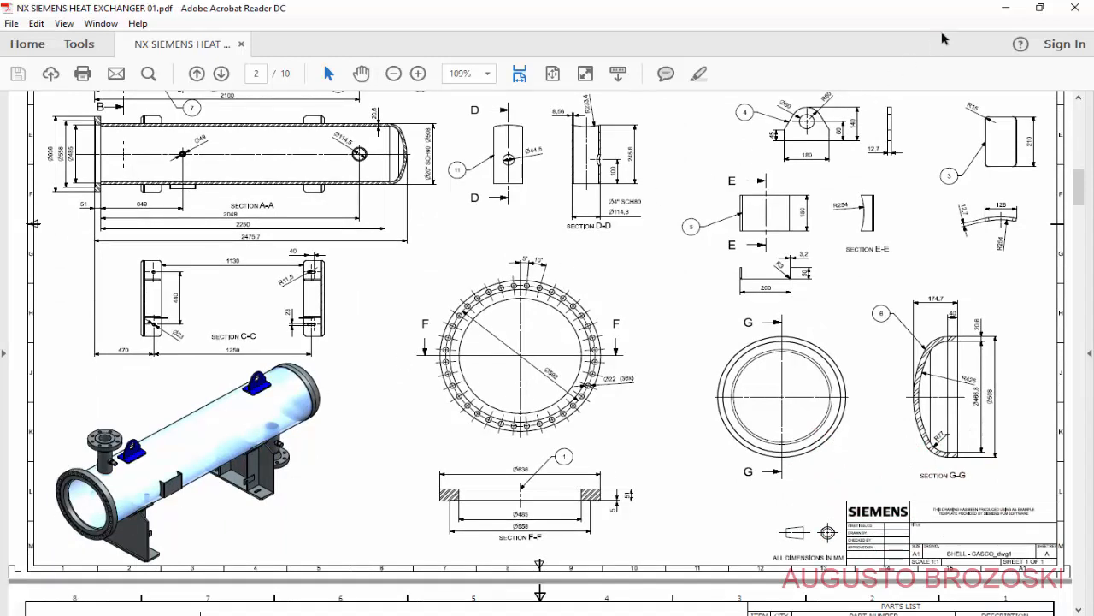
left_click(1006, 8)
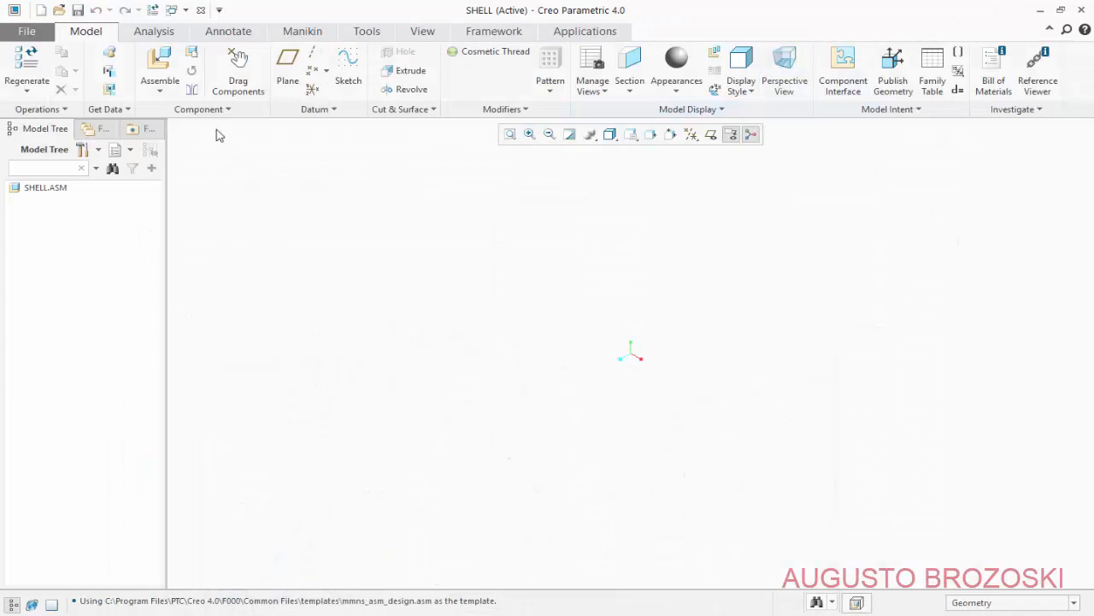
- Show the part files as thumbnails and add flange_diam_636x51.prt to the SHELL assembly
left_click(160, 67)
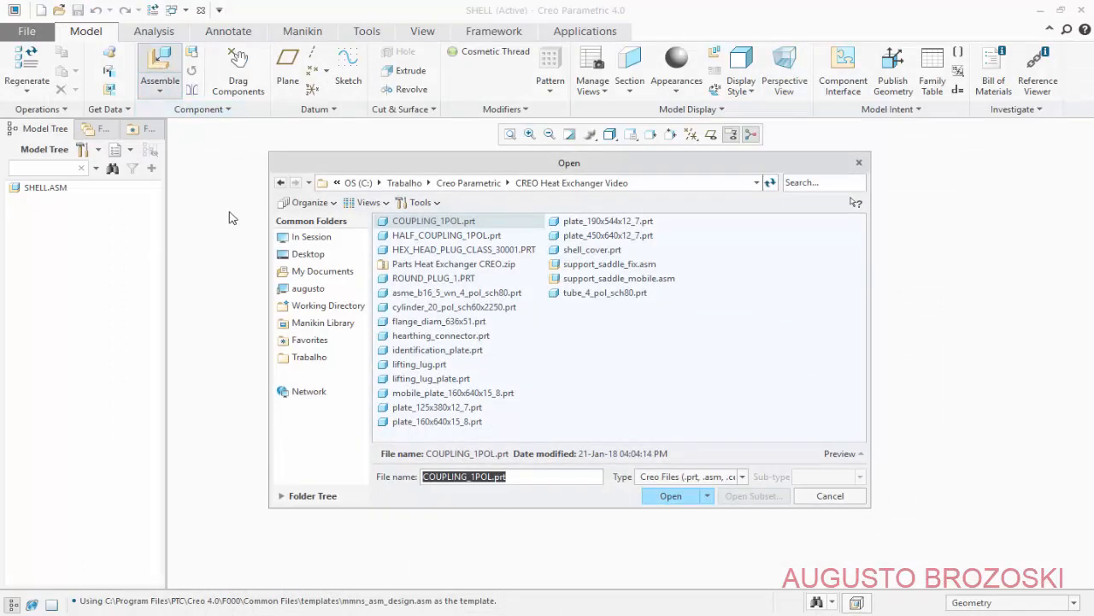
left_click(369, 203)
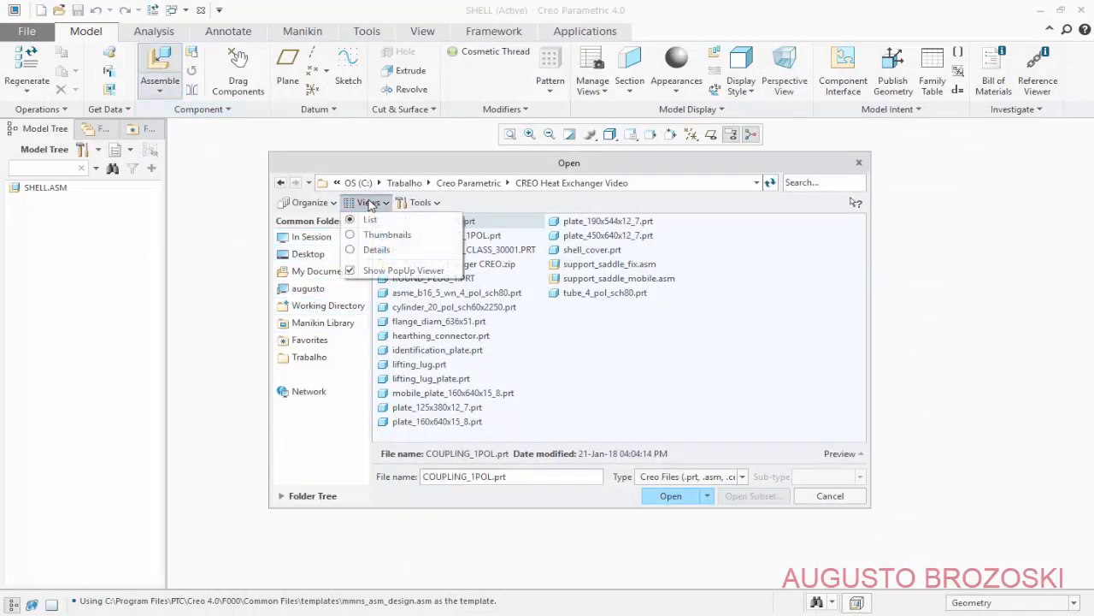
left_click(369, 235)
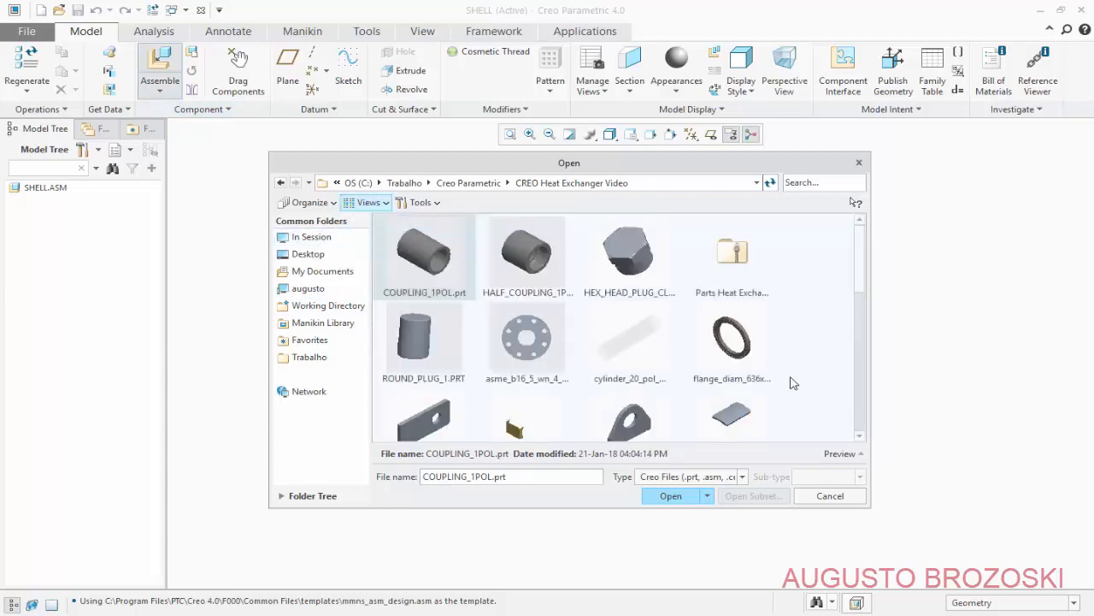
left_click(742, 346)
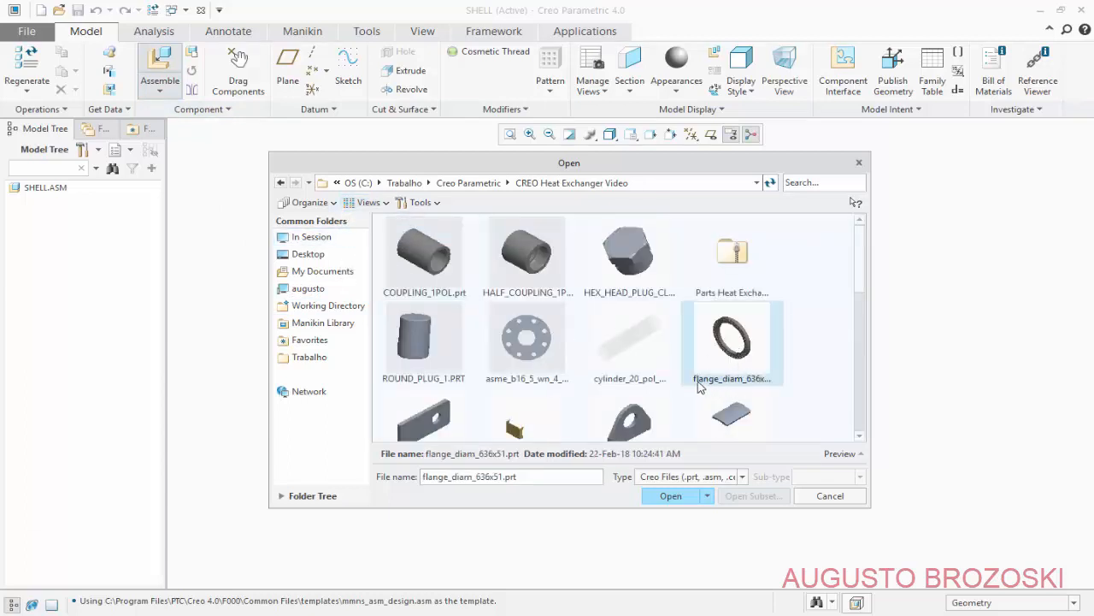
left_click(672, 498)
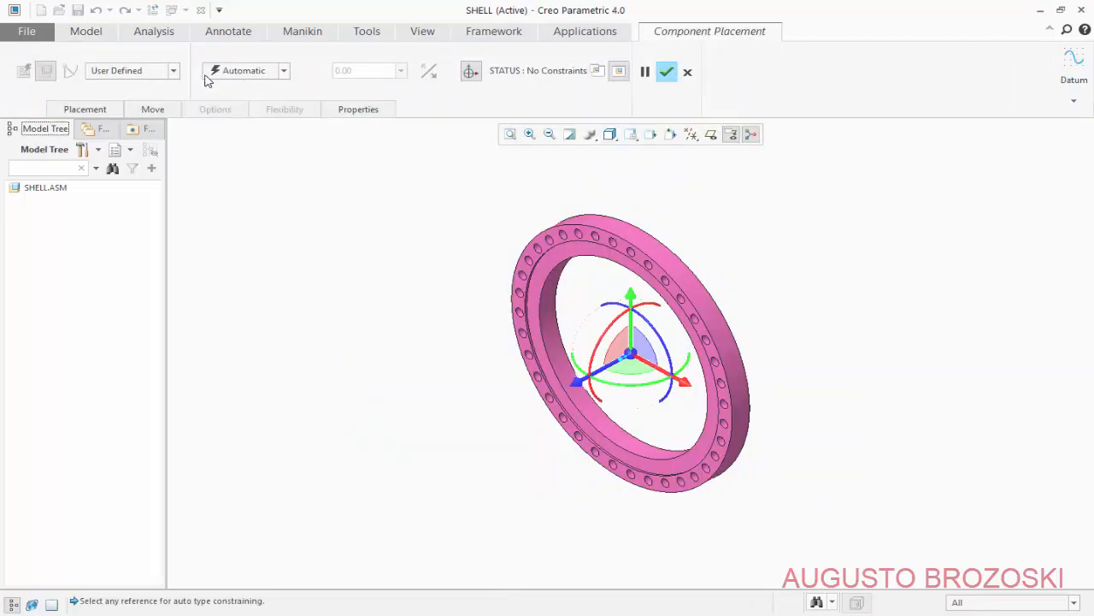
- Fully constrain the flange with the Default constraint and accept its placement
left_click(283, 71)
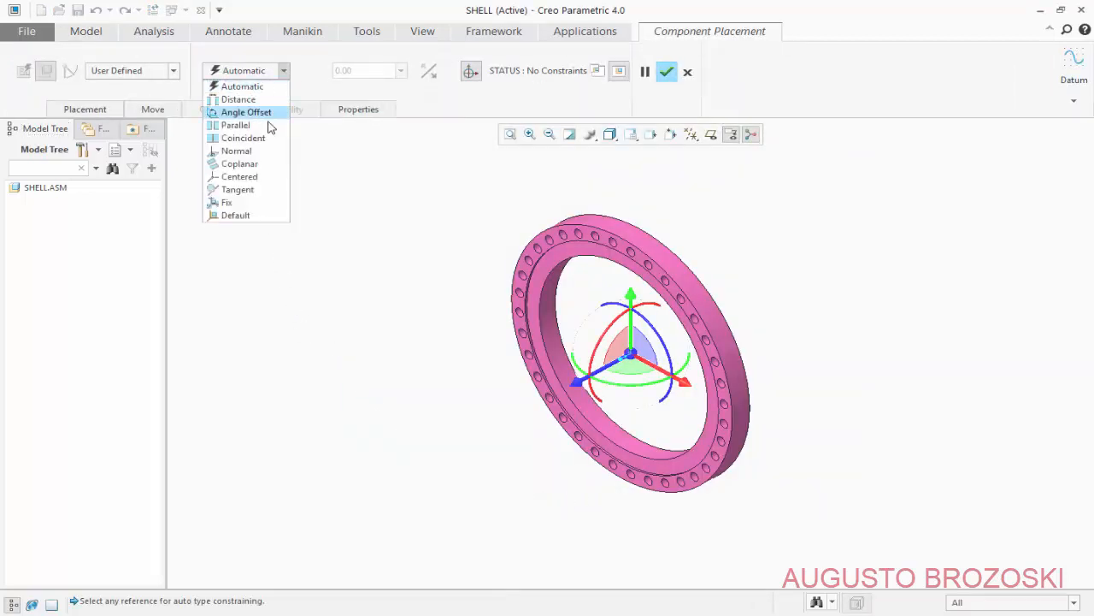
left_click(244, 215)
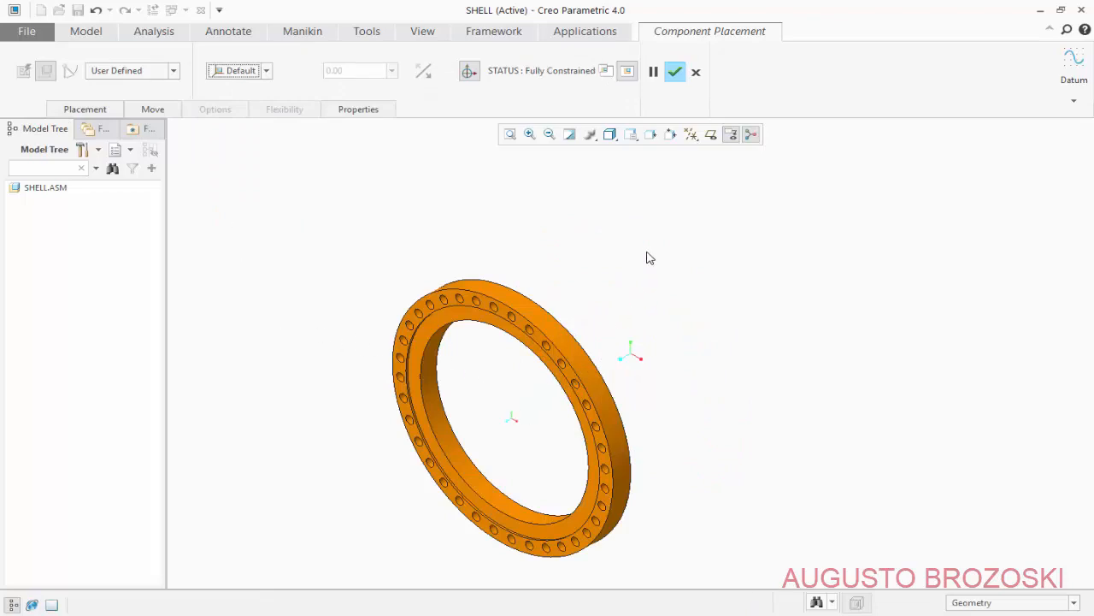
left_click(675, 72)
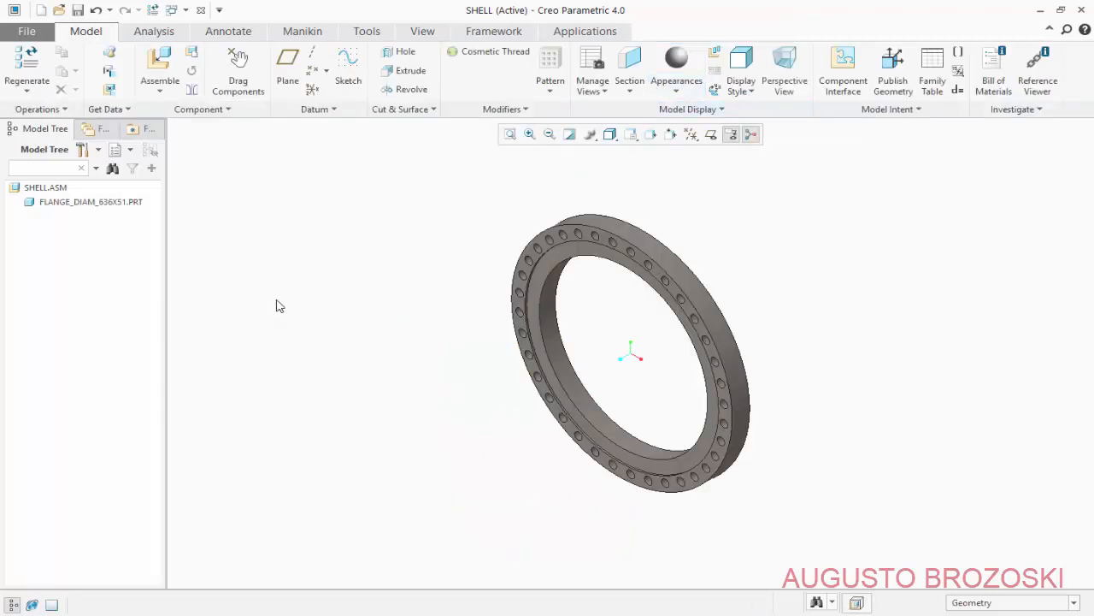
- Add cylinder_20_pol_sch60x2250.prt as a new component of the SHELL assembly
left_click(159, 67)
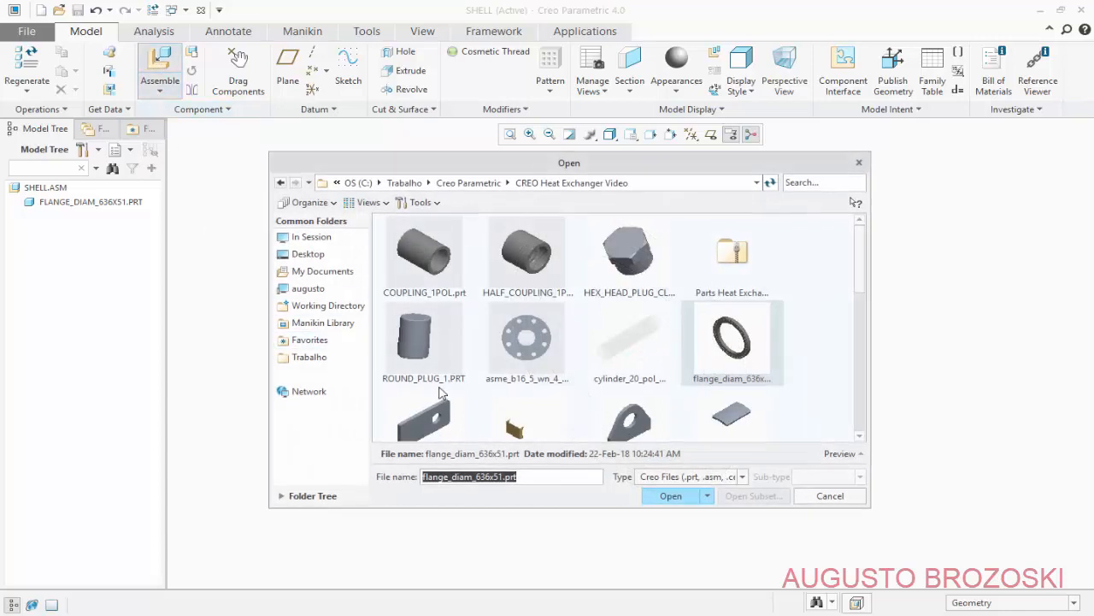
left_click(633, 347)
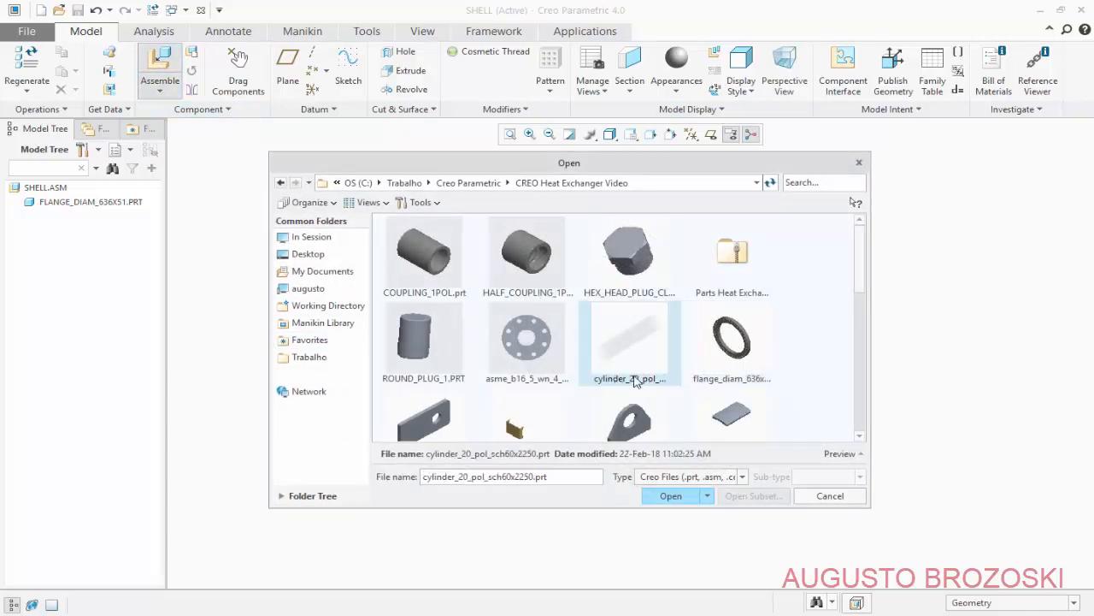
left_click(672, 496)
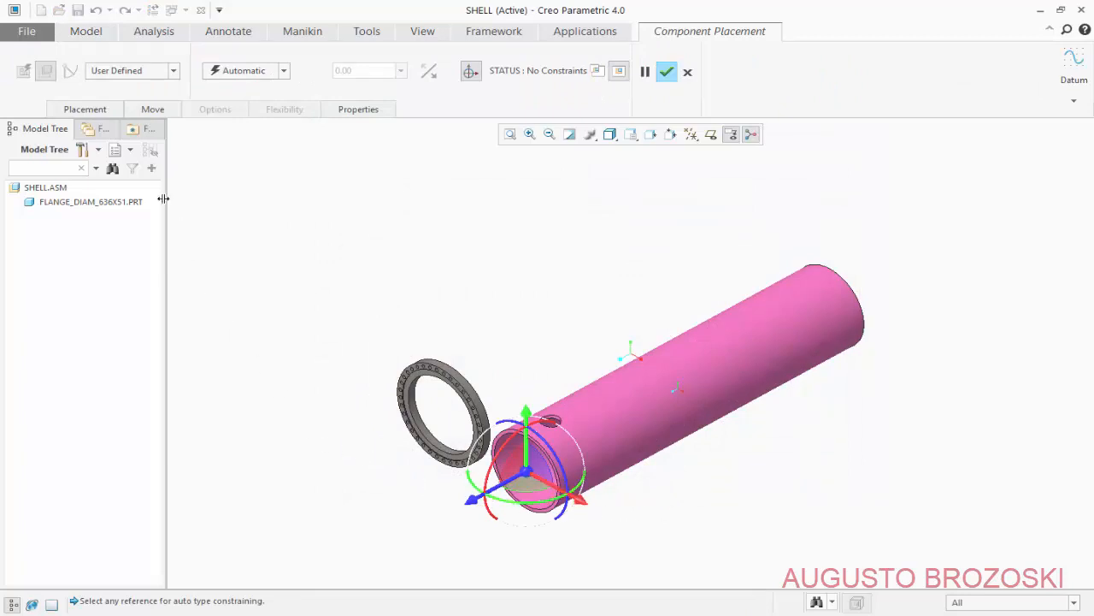
- Make the cylinder's open end face near the large nozzle hole coincident with the flange's flat back face
left_click(86, 109)
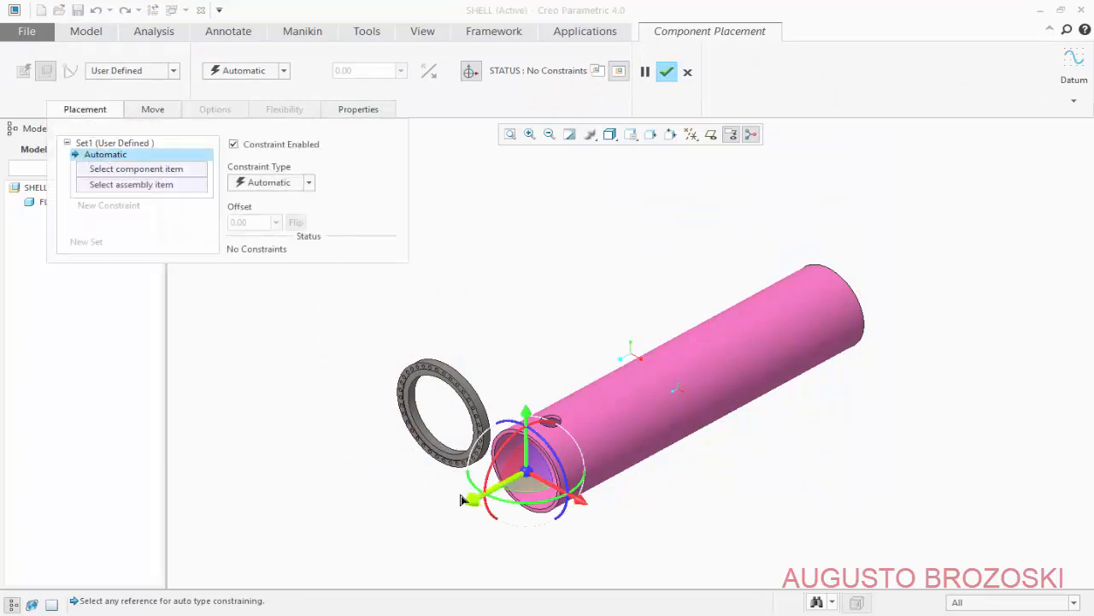
scroll(460, 501, "down", 5)
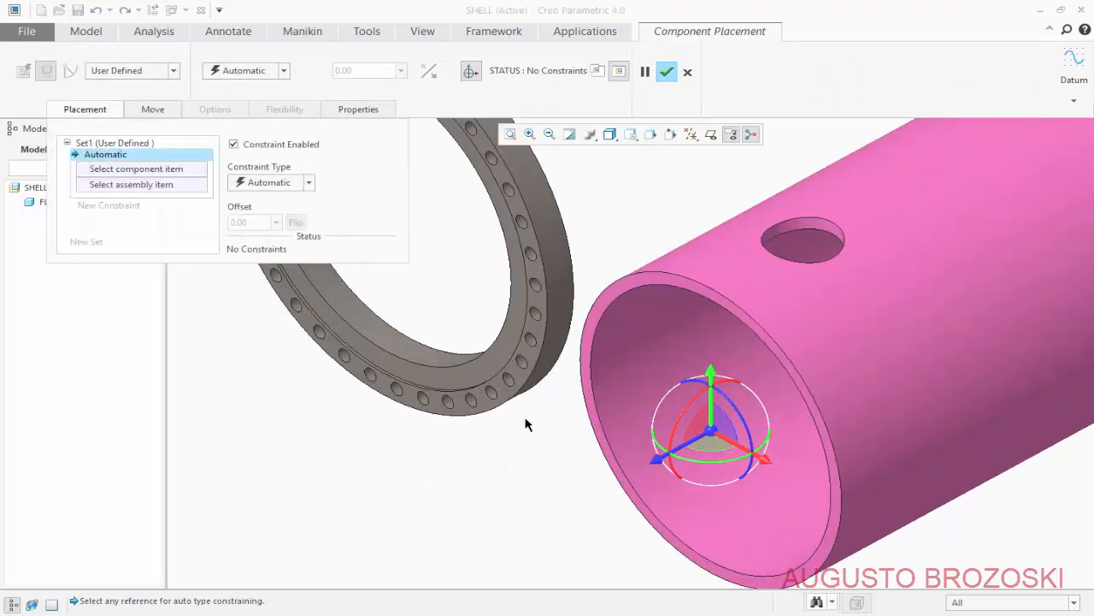
left_click(613, 293)
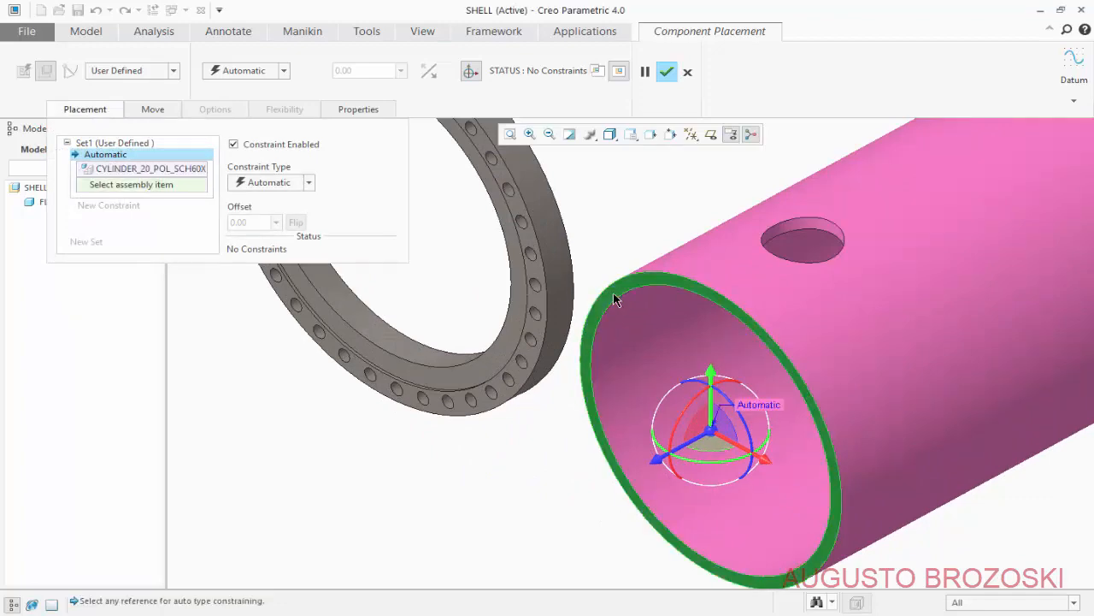
scroll(554, 398, "up", 5)
middle_click_drag(537, 340, 476, 359)
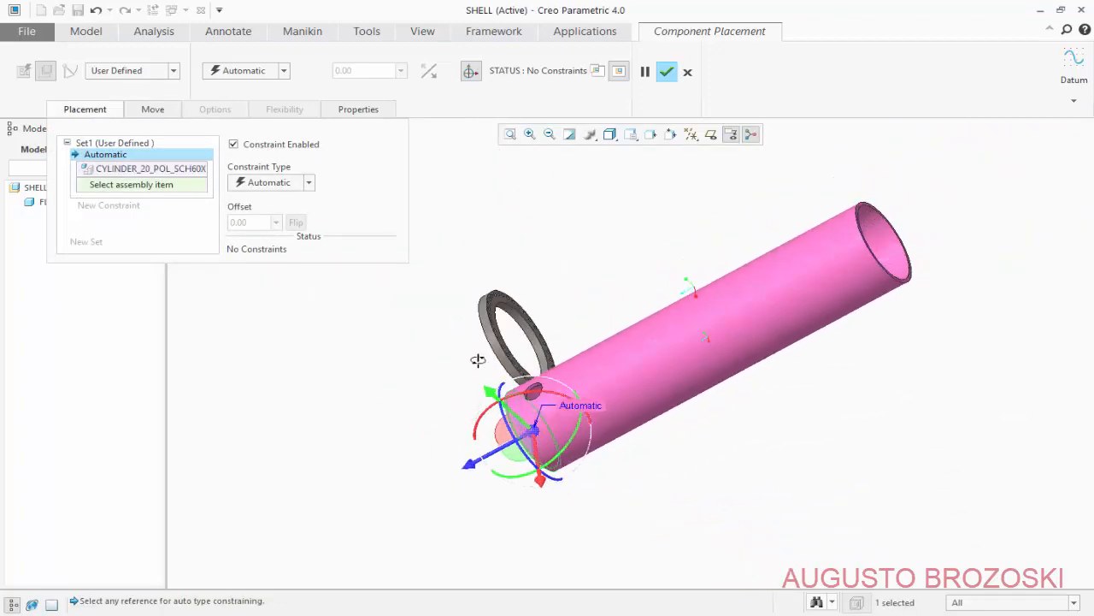
scroll(532, 291, "down", 5)
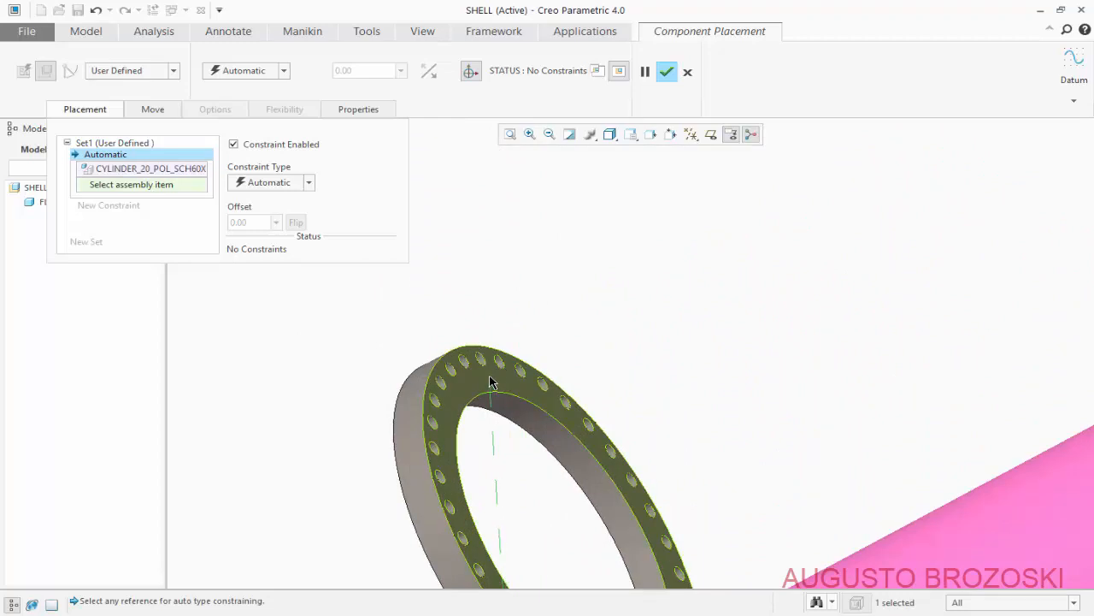
left_click(490, 384)
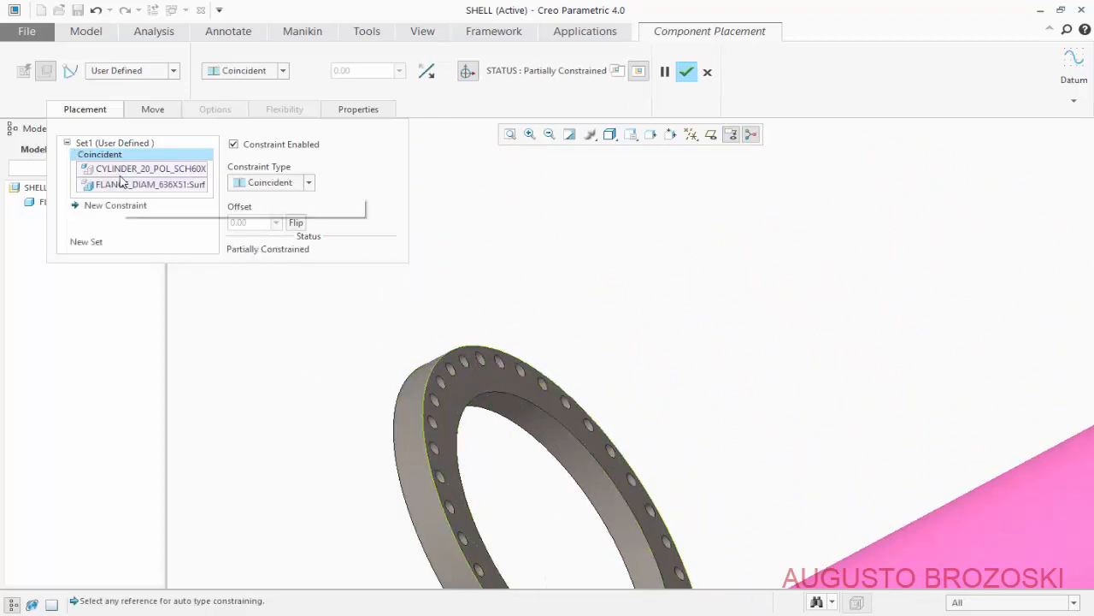
- Align the cylinder with the flange by making its outer cylindrical surface coincident with the flange's outer cylindrical surface
scroll(405, 322, "up", 5)
scroll(414, 342, "up", 2)
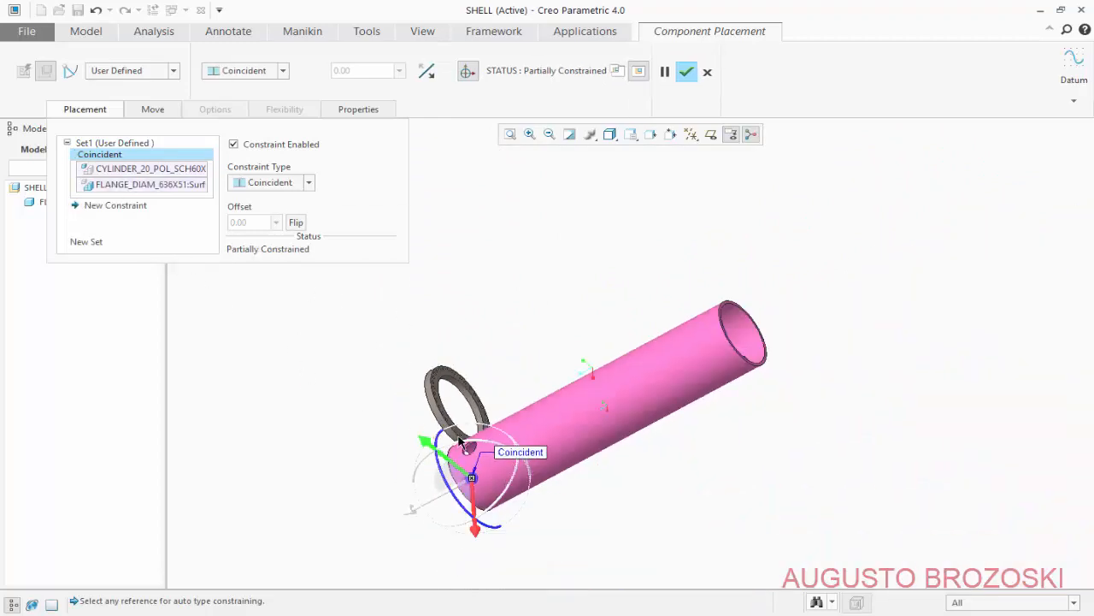
middle_click_drag(466, 441, 501, 438)
scroll(430, 453, "down", 3)
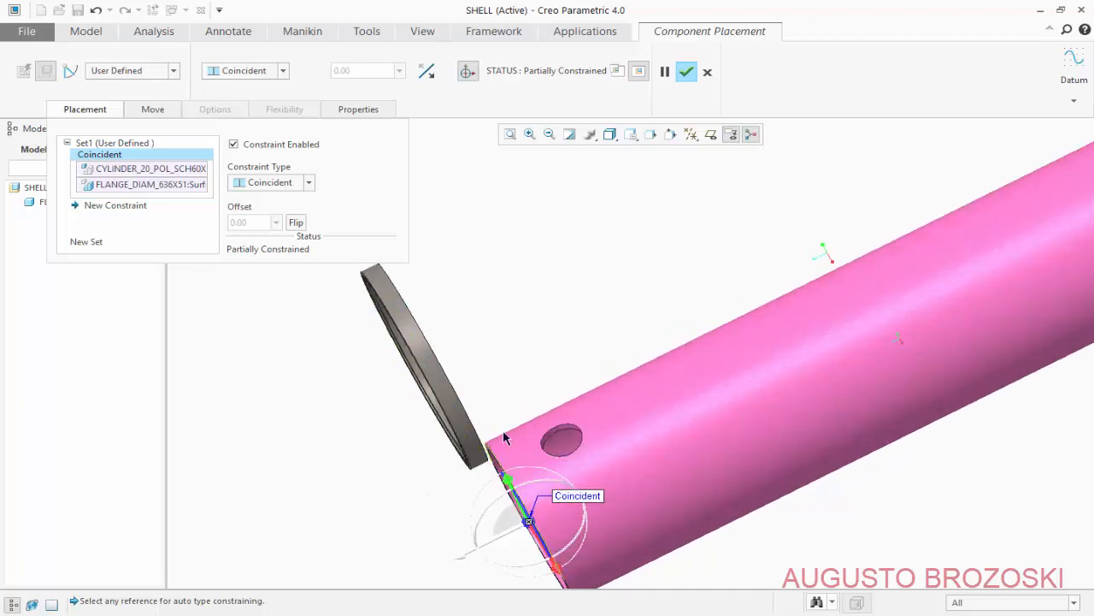
left_click(639, 426)
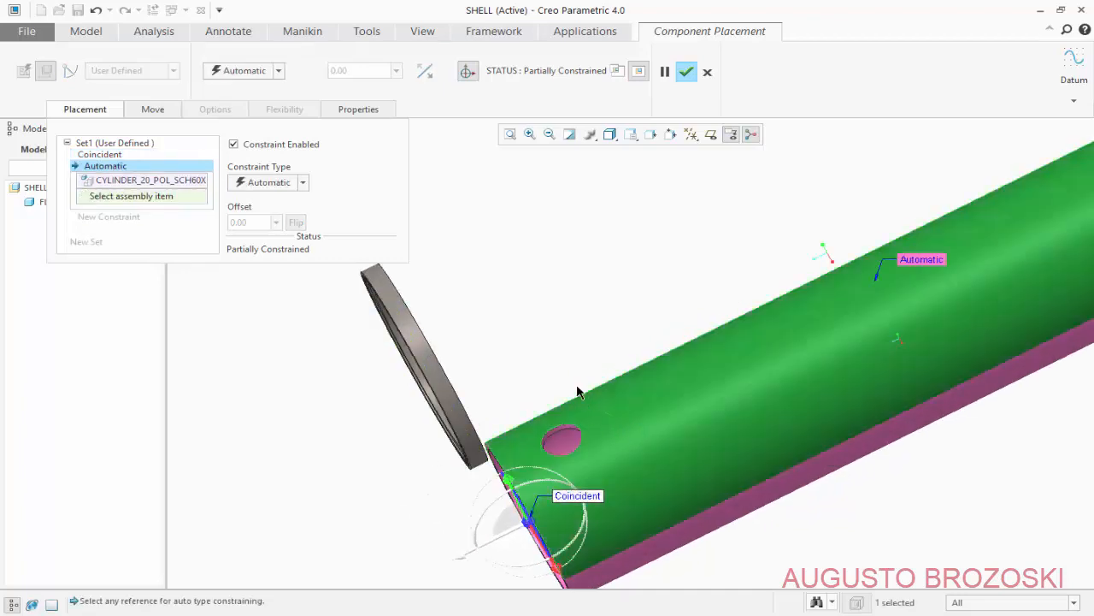
left_click(393, 300)
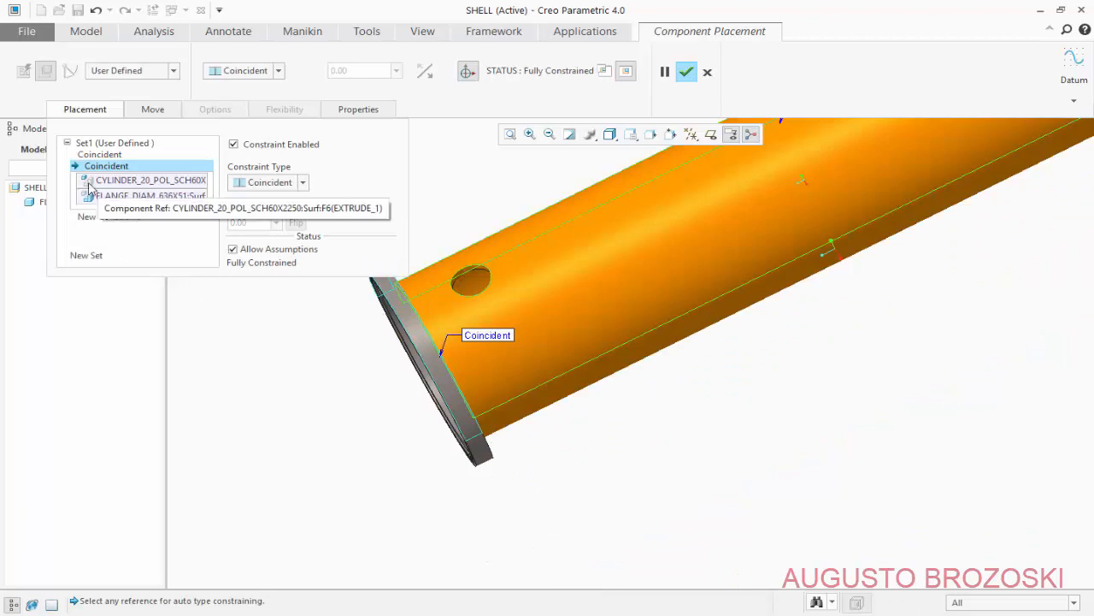
- Display the datum planes and add a third constraint making the RIGHT planes of the flange and cylinder coincident
left_click(712, 136)
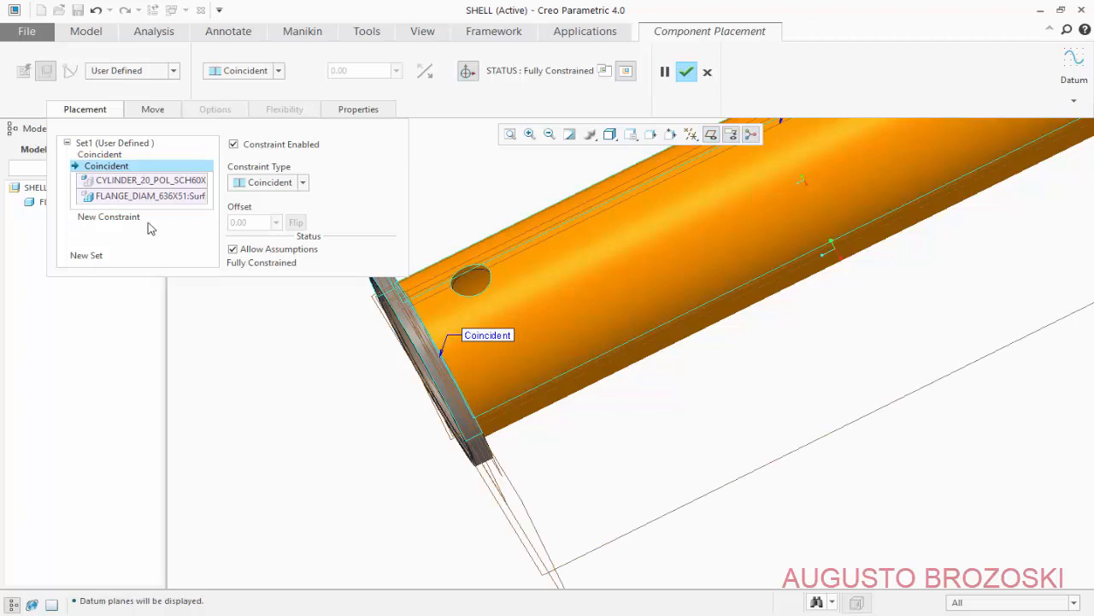
left_click(109, 217)
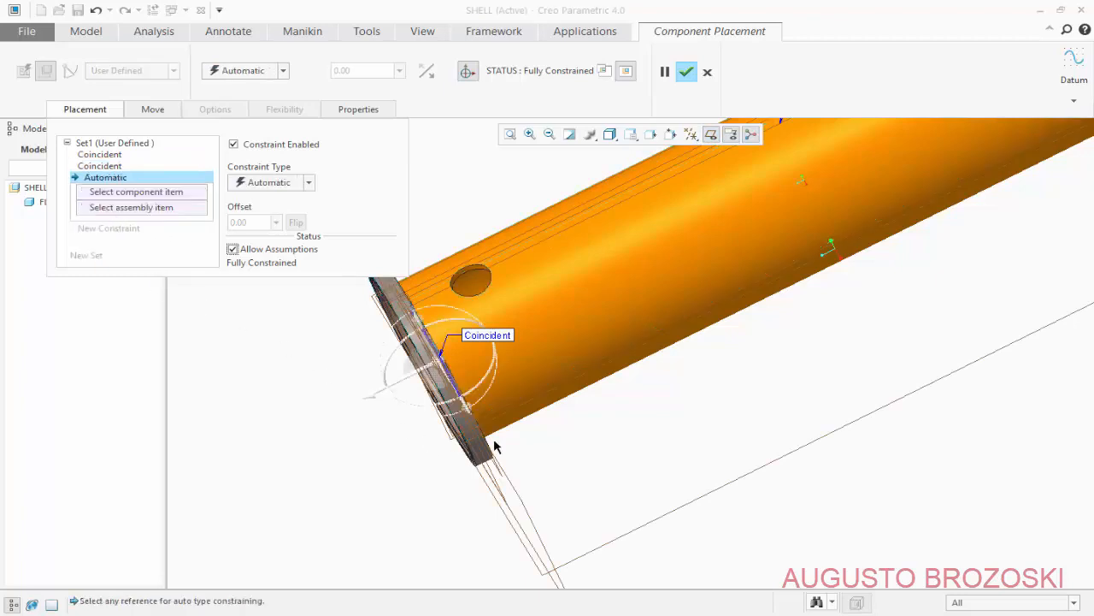
left_click(633, 136)
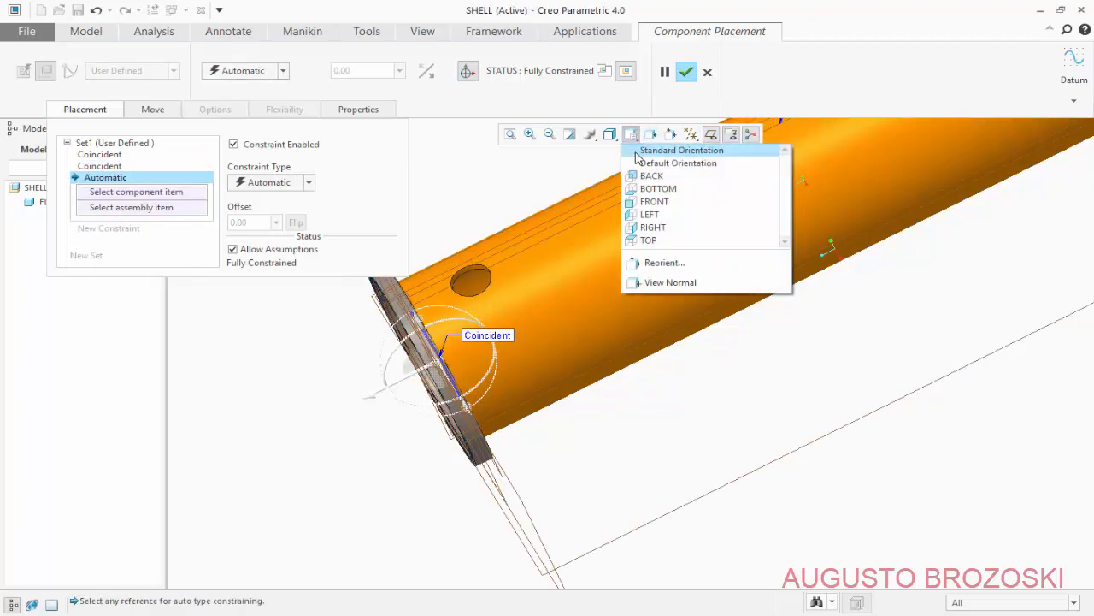
left_click(675, 151)
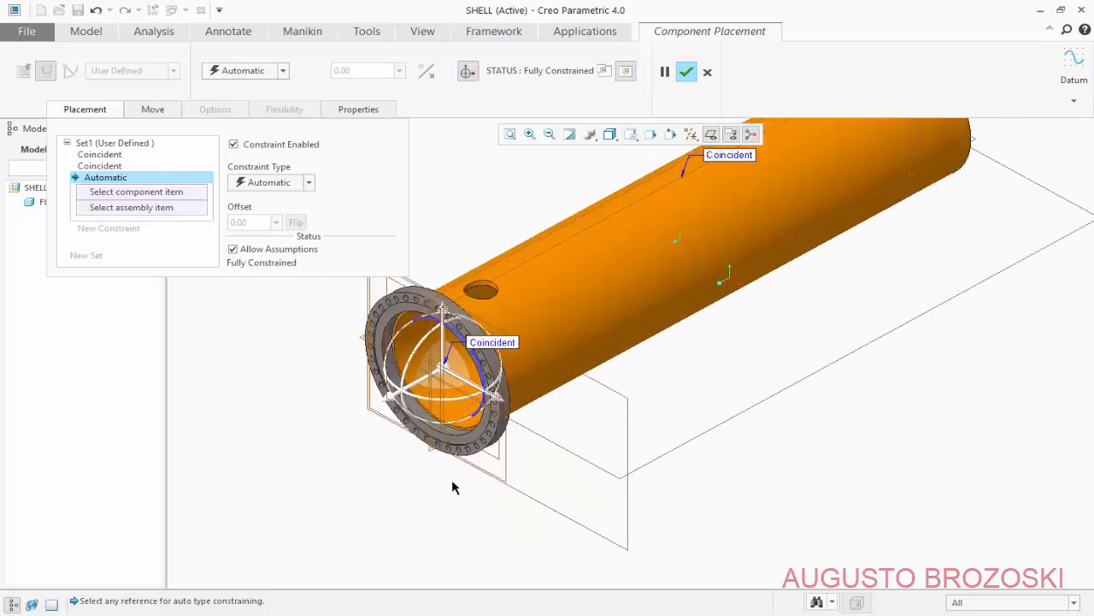
scroll(419, 466, "up", 8)
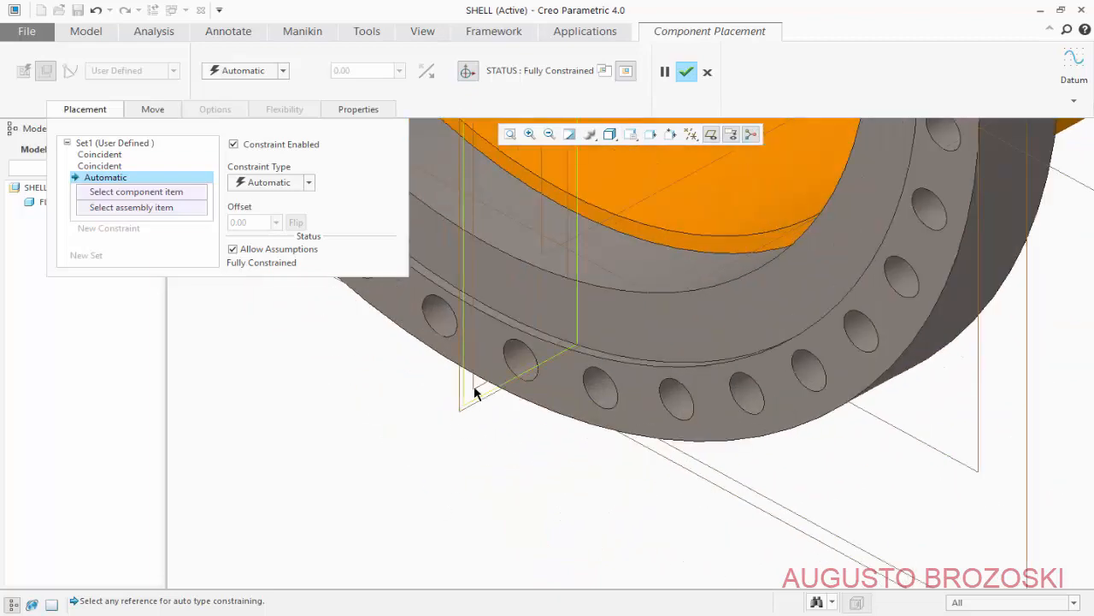
left_click(476, 394)
scroll(432, 454, "down", 8)
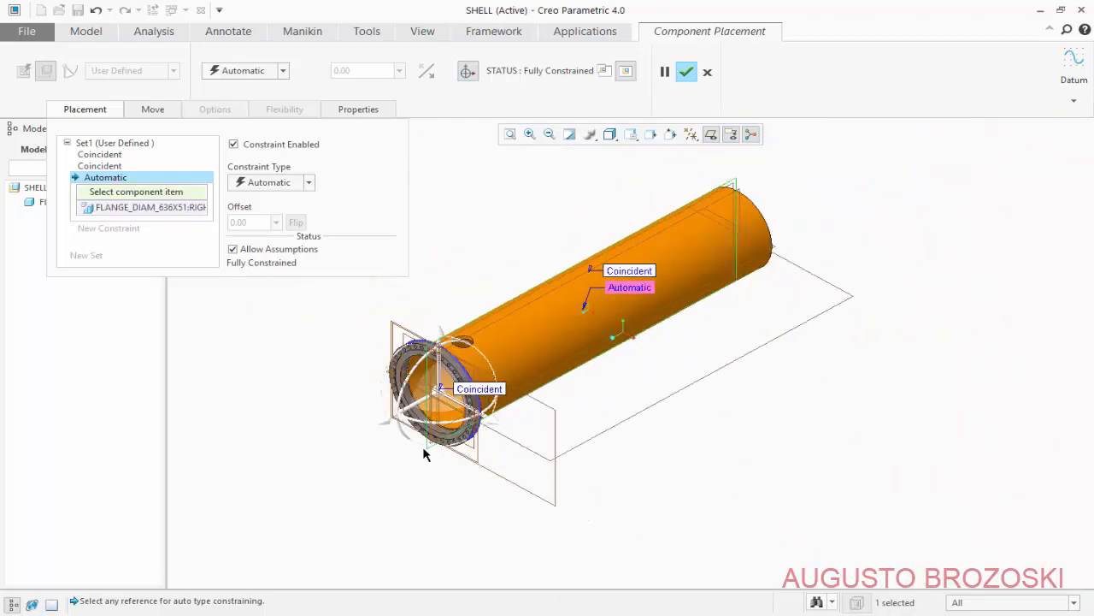
scroll(611, 320, "up", 6)
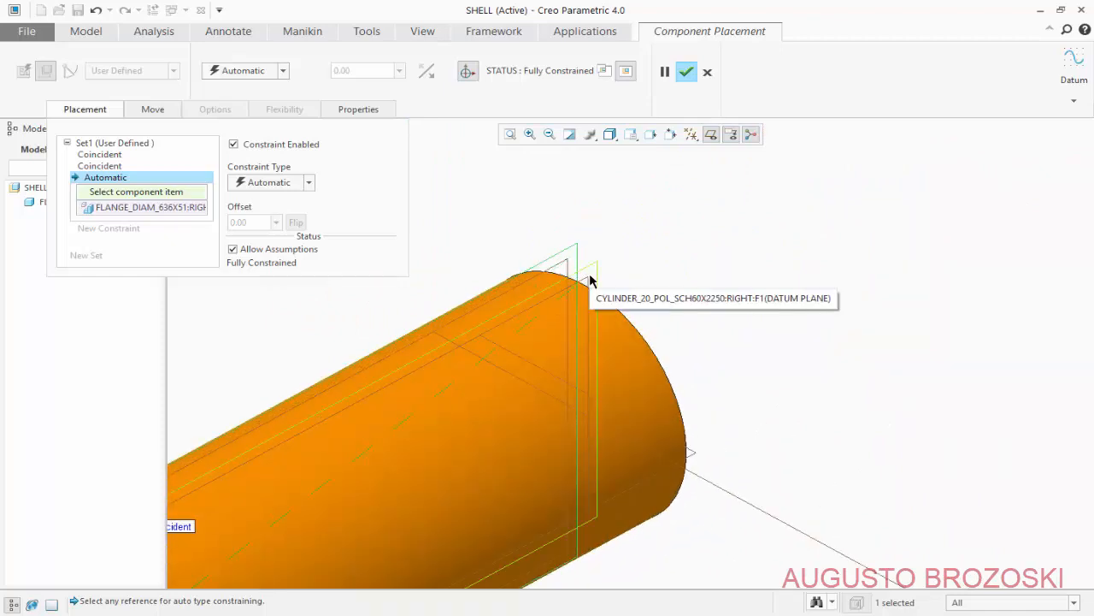
left_click(590, 276)
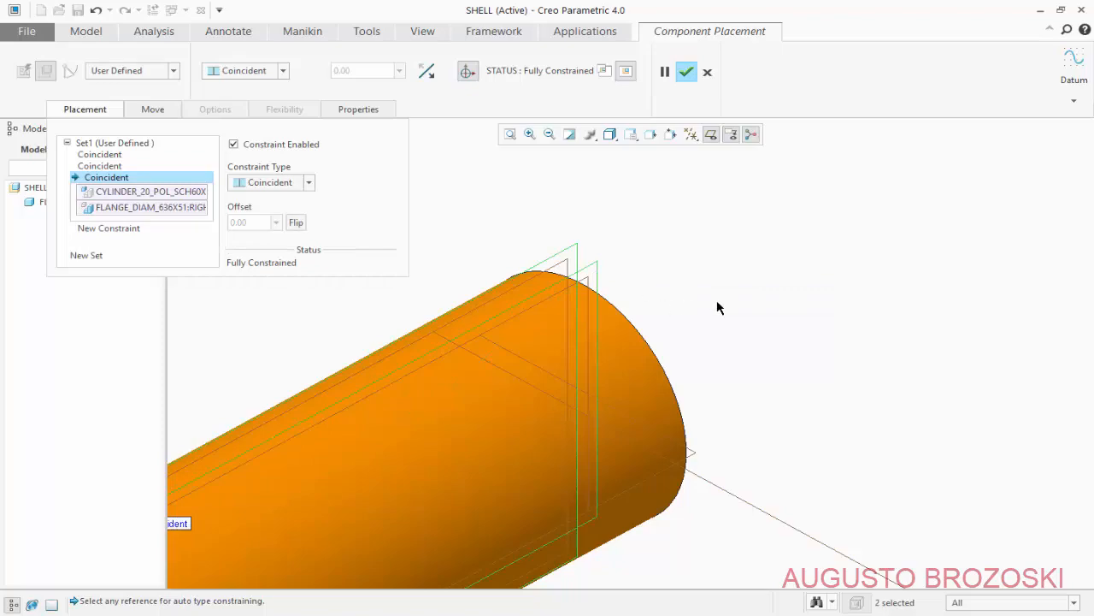
- Check the cylinder's hole positions relative to the flange and accept the component placement
scroll(718, 307, "down", 6)
scroll(572, 379, "up", 5)
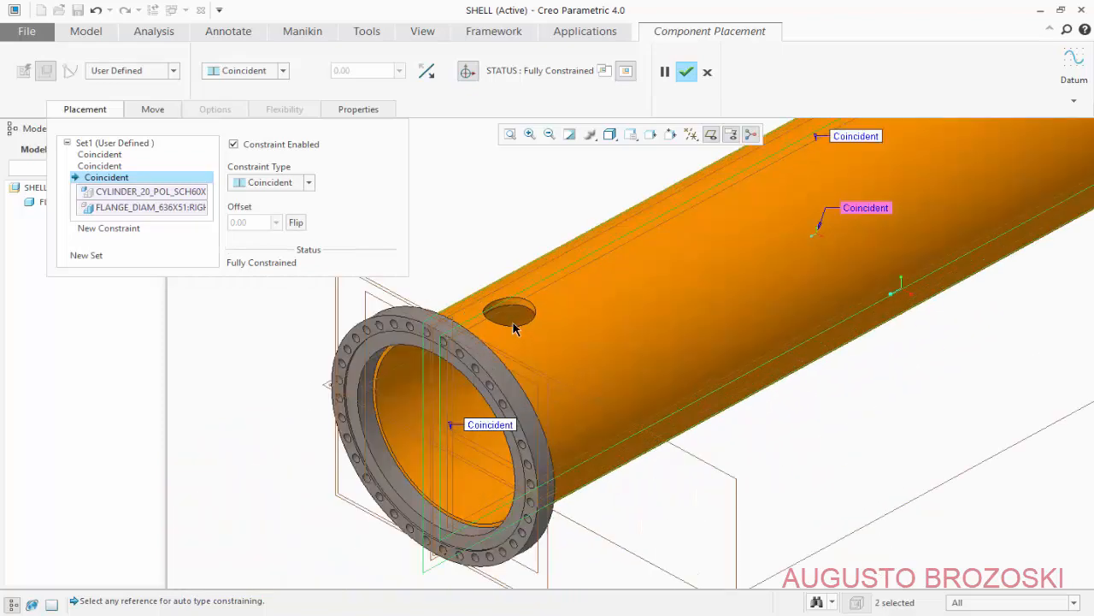
scroll(500, 301, "down", 4)
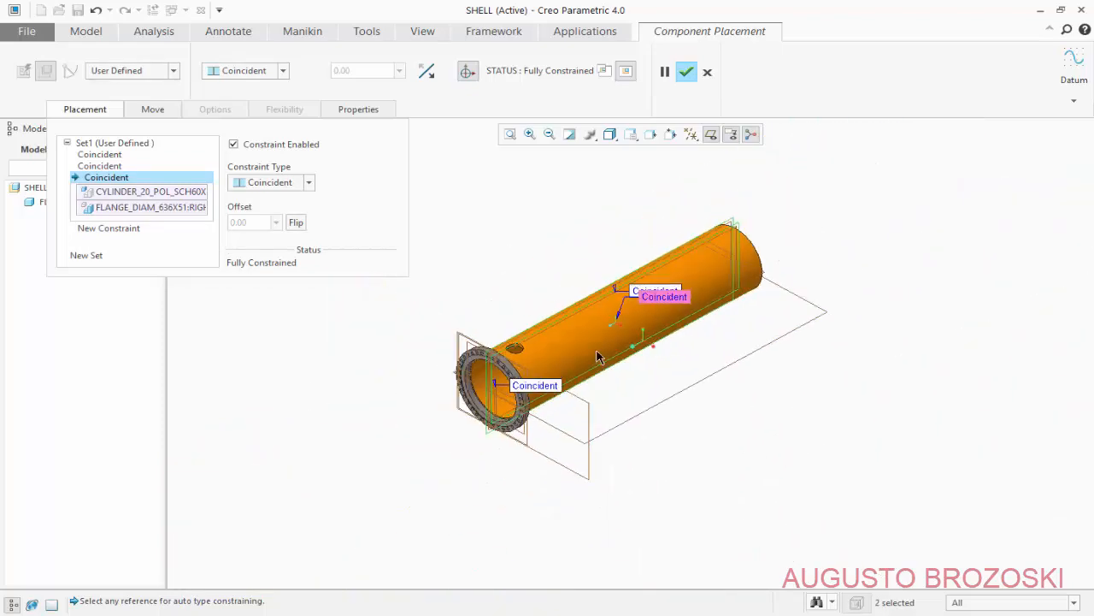
mouse_move(568, 366)
middle_mouse_down()
mouse_move(599, 325)
mouse_move(578, 358)
middle_mouse_up()
scroll(578, 358, "up", 5)
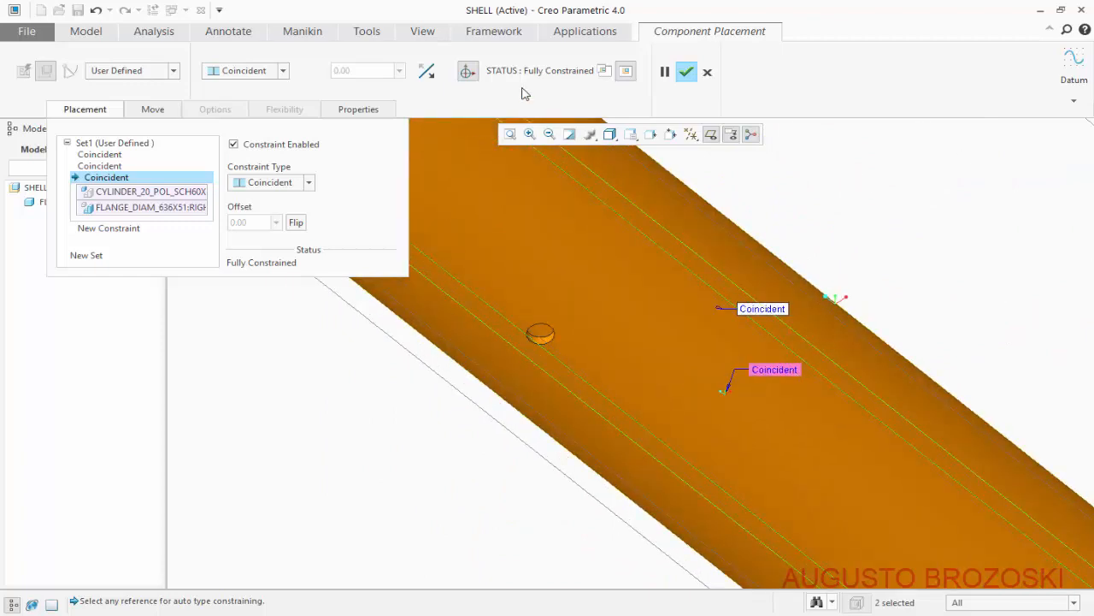
left_click(687, 73)
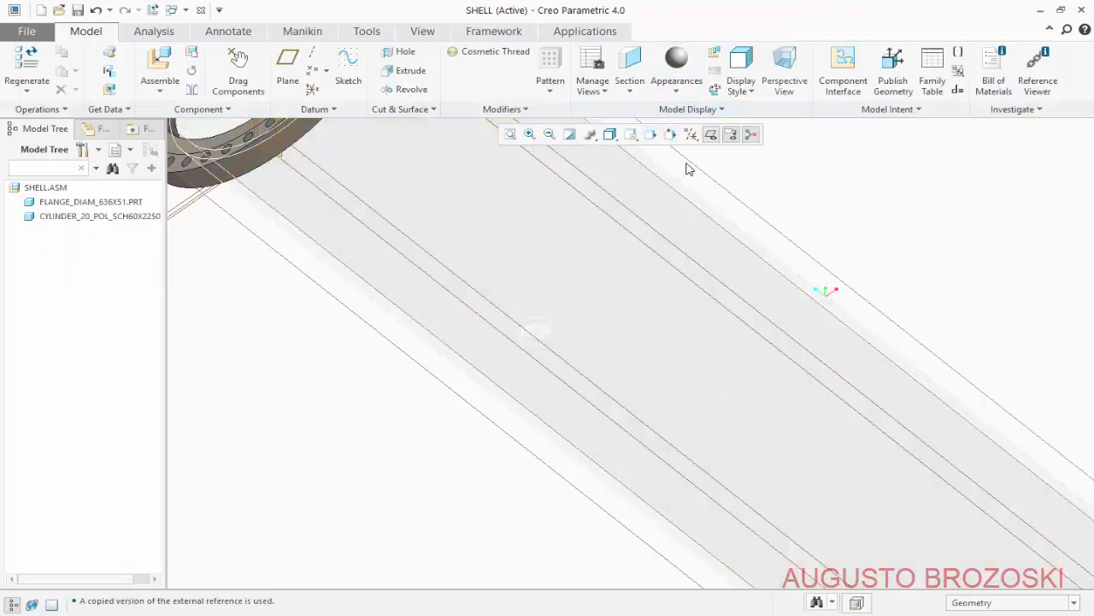
- Hide the datum planes, annotations and spin center, and restore the assembly to Standard Orientation
left_click(709, 137)
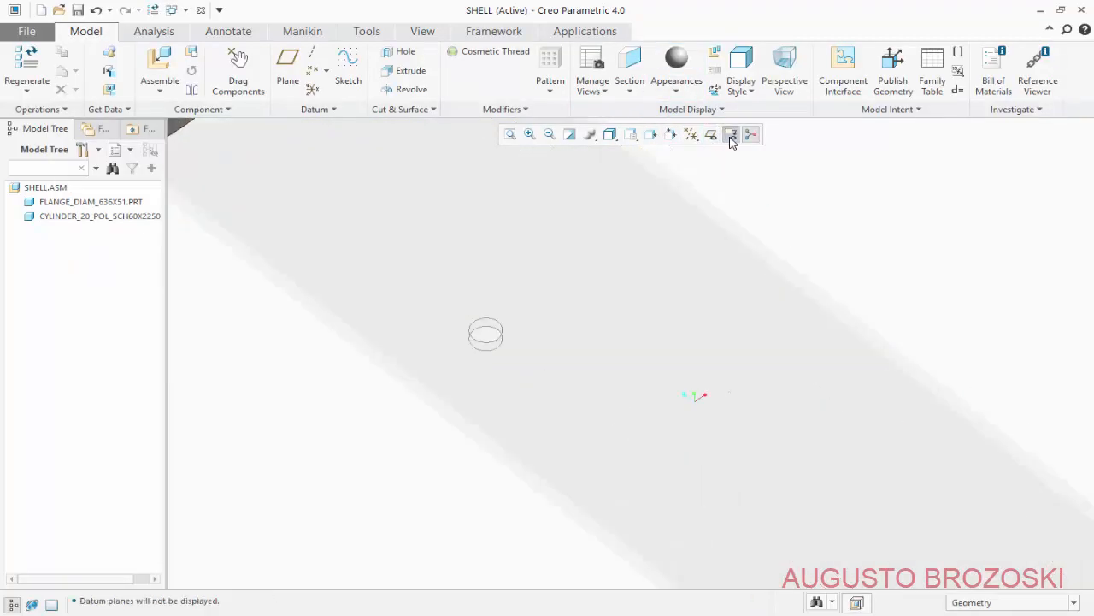
left_click(731, 137)
left_click(751, 135)
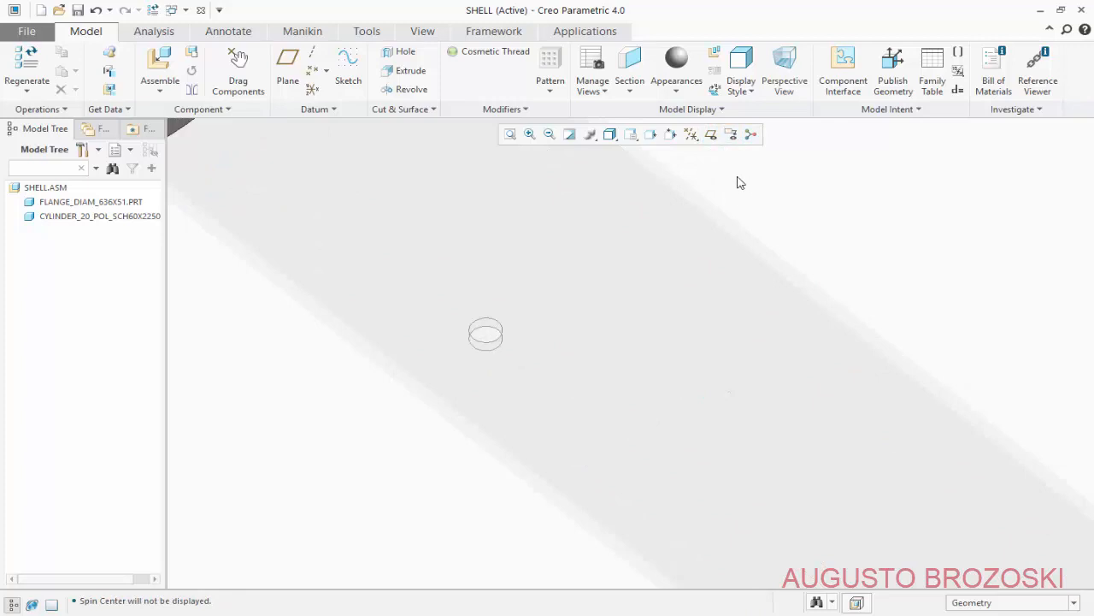
left_click(632, 135)
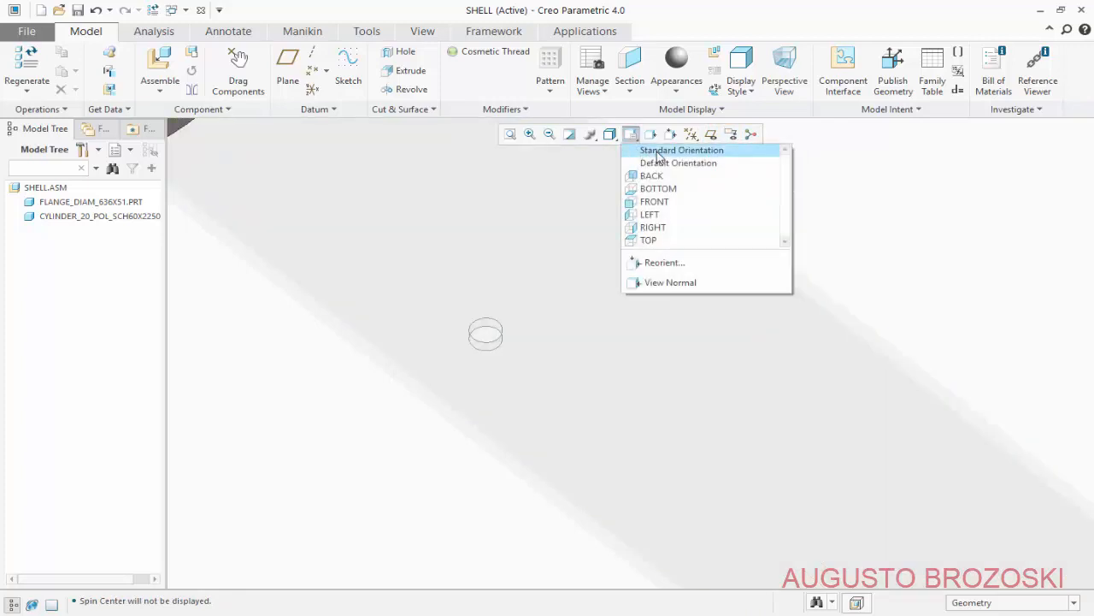
left_click(657, 153)
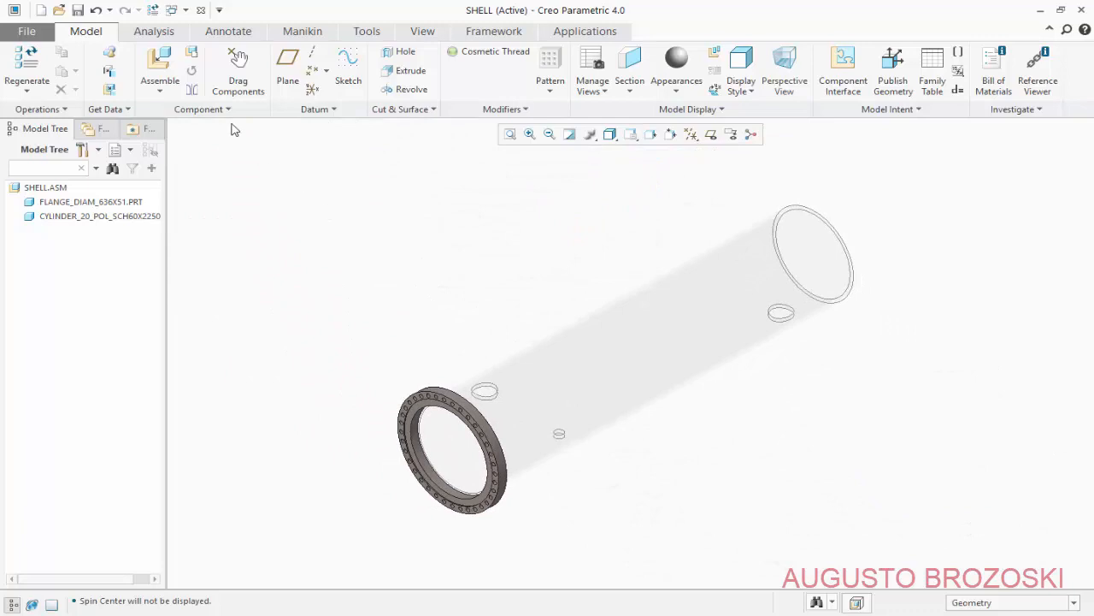
- Save SHELL.ASM in the CREO Heat Exchanger Video folder and consult the parts list on page 2 of the heat exchanger PDF
left_click(77, 11)
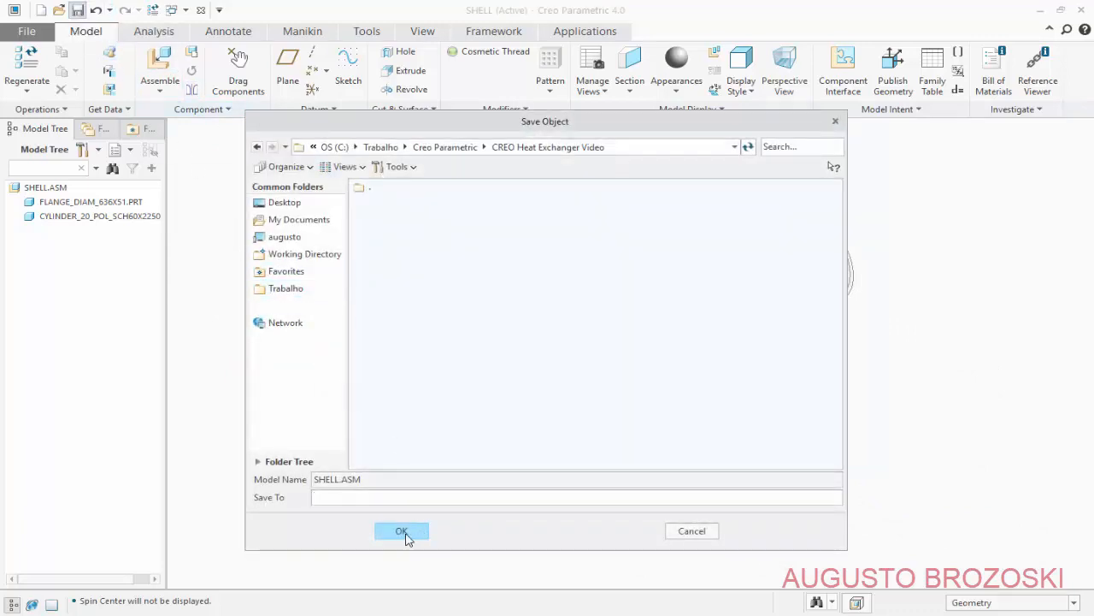
left_click(405, 535)
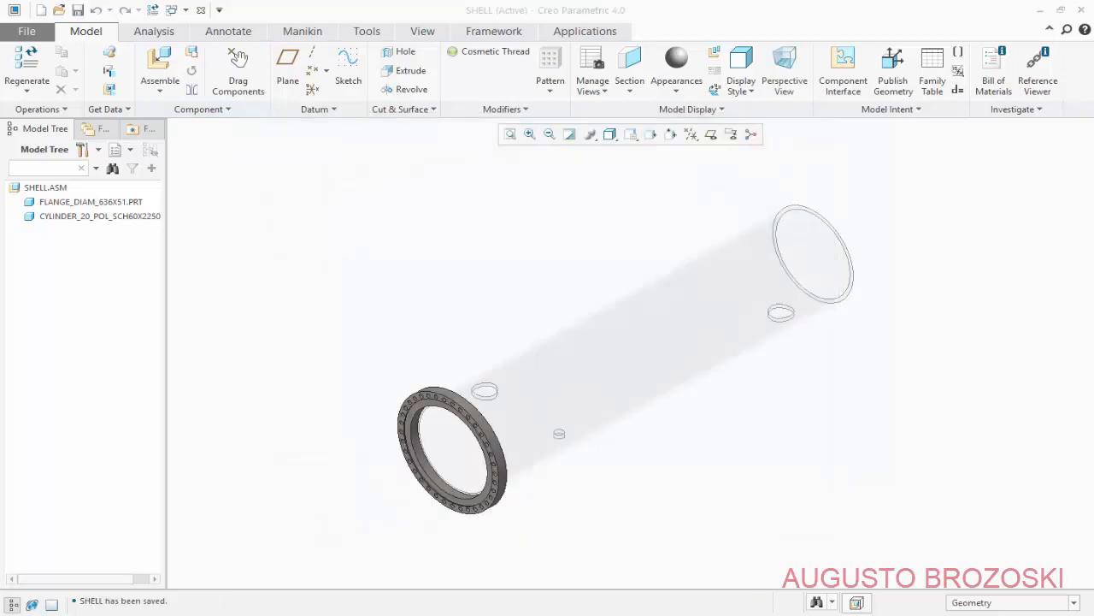
key("alt+Tab")
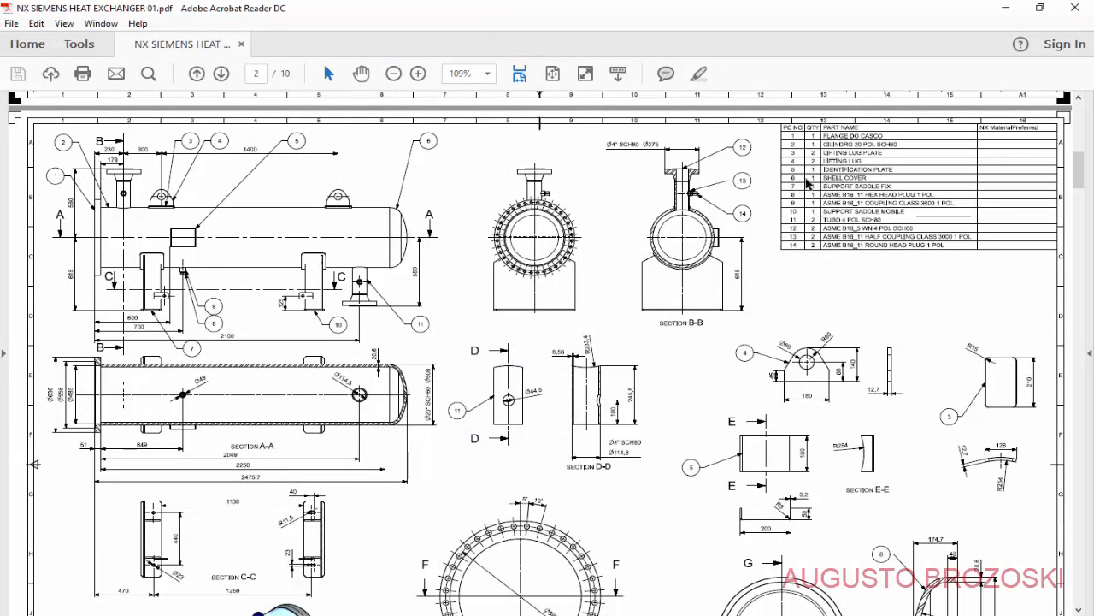
left_click(1006, 8)
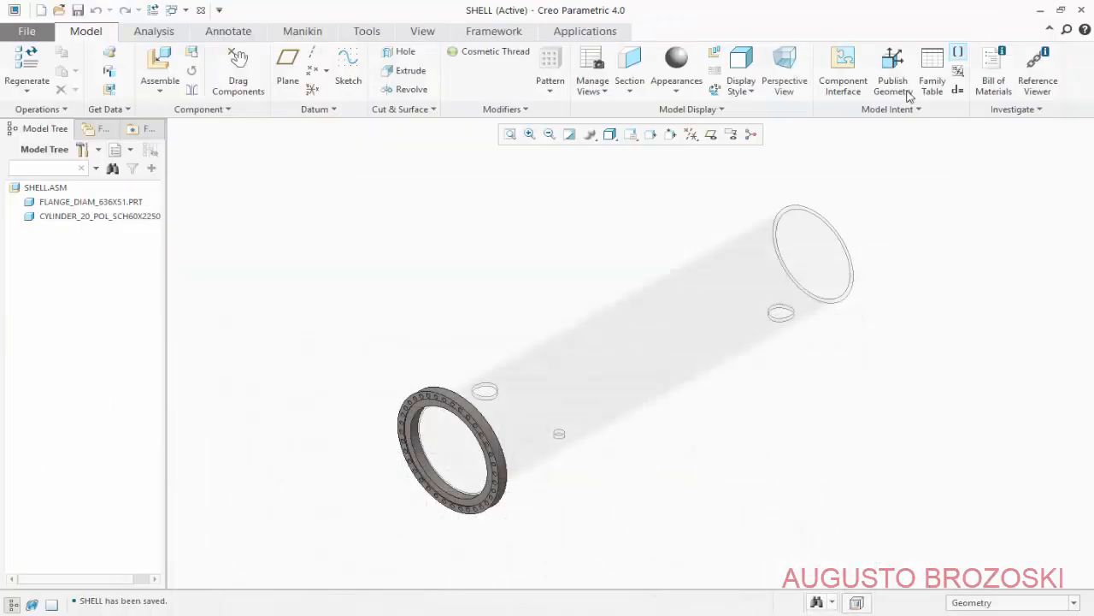
- Insert shell_cover.prt into the assembly and move it near the cylinder's open end opposite the flange
left_click(159, 72)
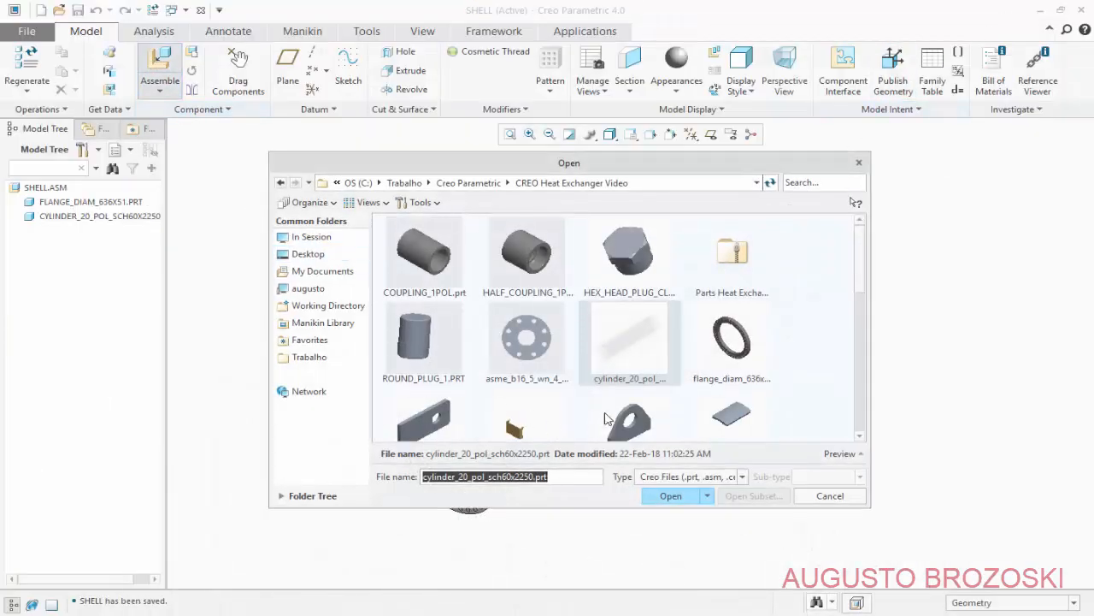
scroll(860, 416, "down", 1)
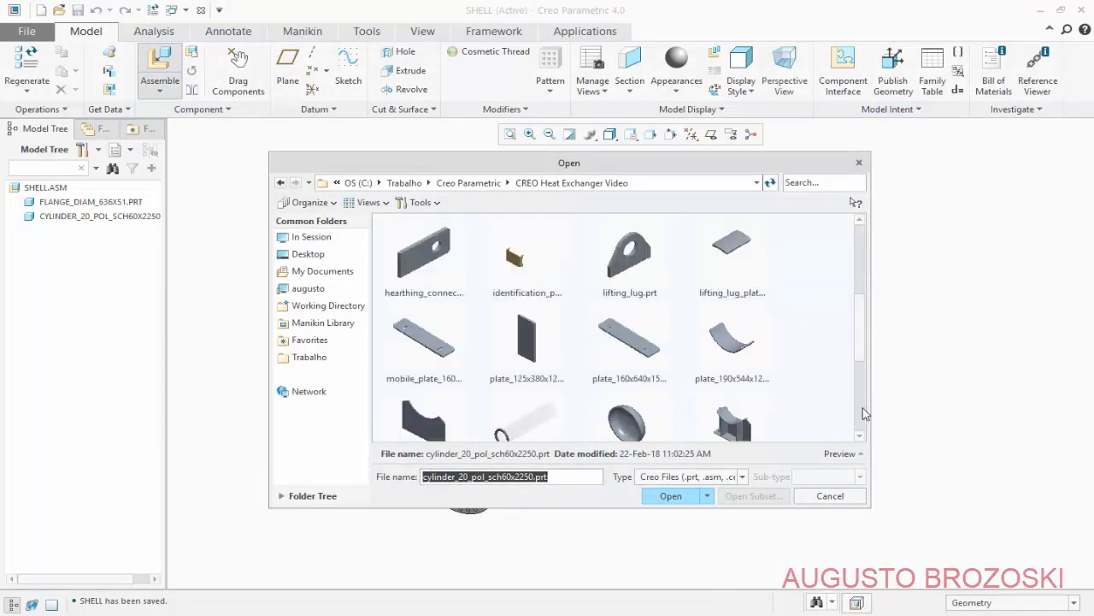
left_click(858, 433)
left_click(641, 350)
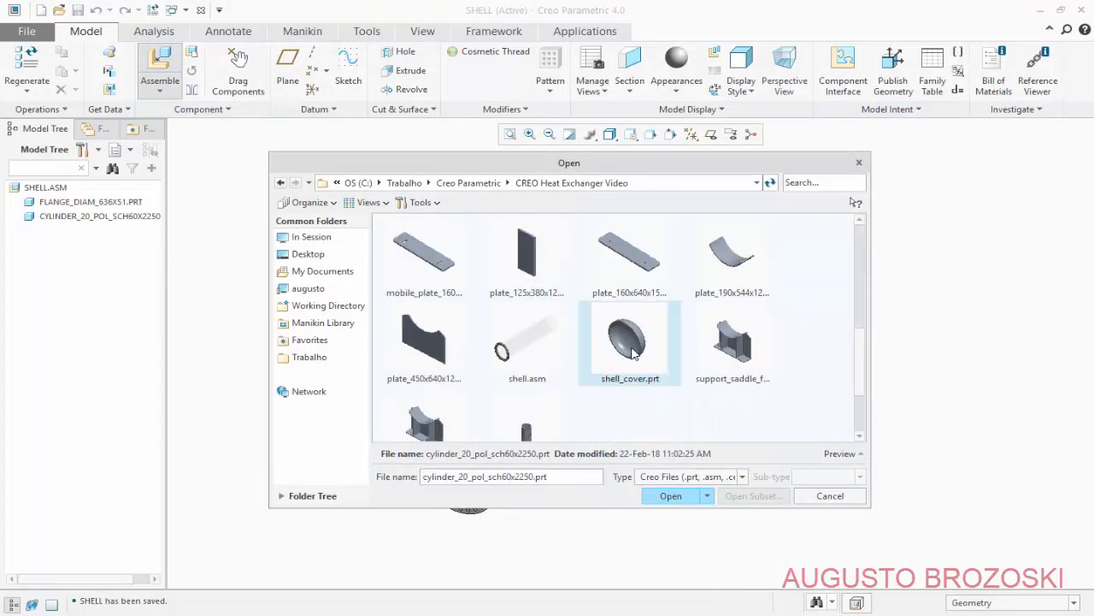
left_click(671, 495)
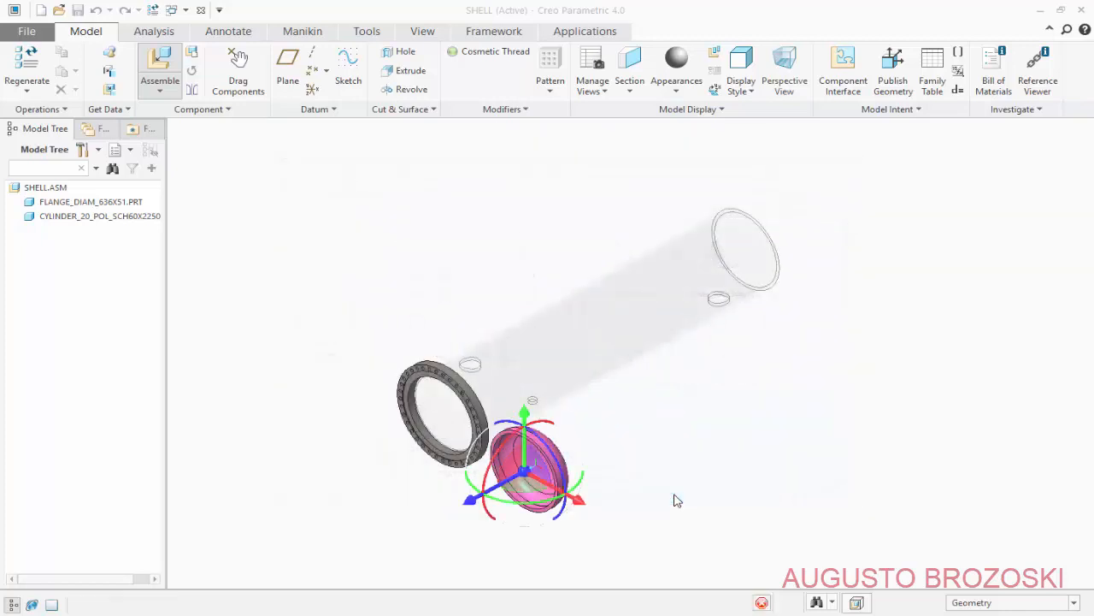
left_click_drag(473, 506, 809, 325)
scroll(873, 226, "up", 5)
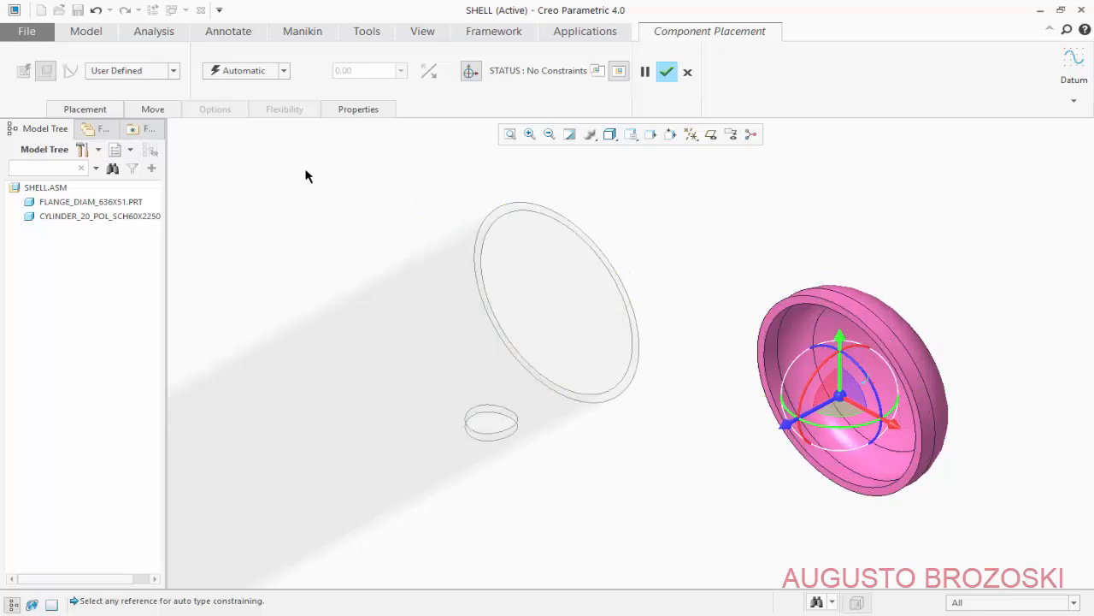
- Constrain the shell cover's flat annular rim face coincident with the cylinder's open end face
left_click(90, 110)
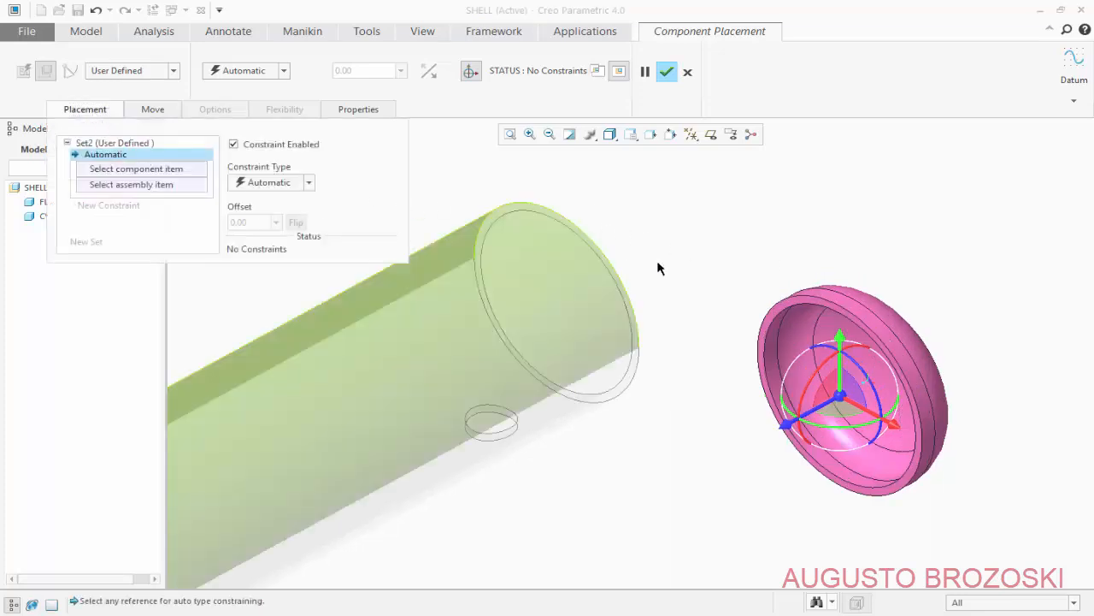
scroll(773, 330, "up", 2)
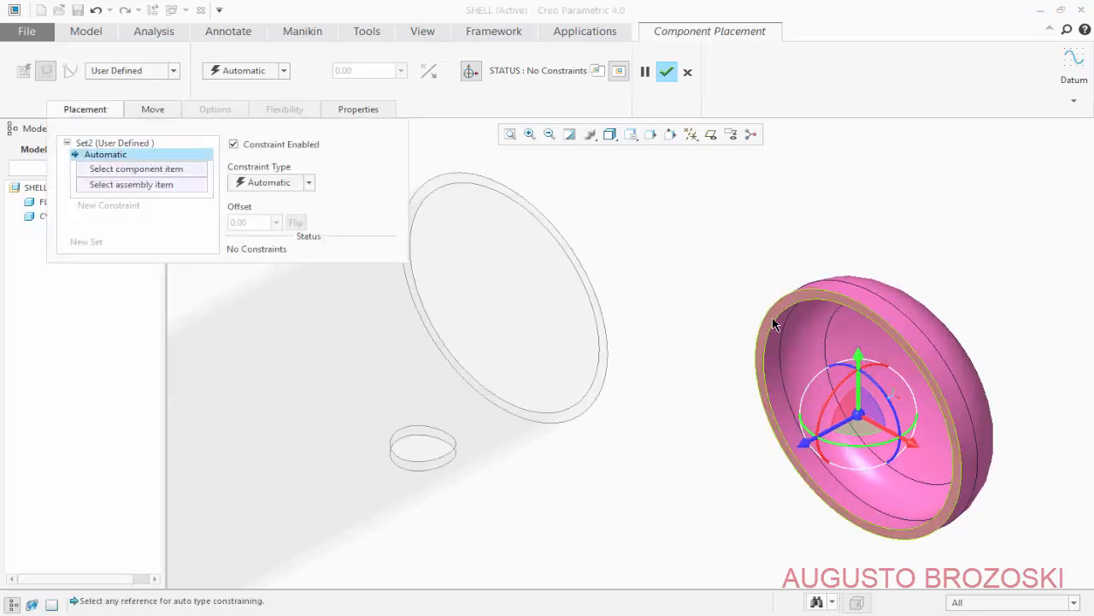
left_click(772, 317)
scroll(681, 330, "down", 4)
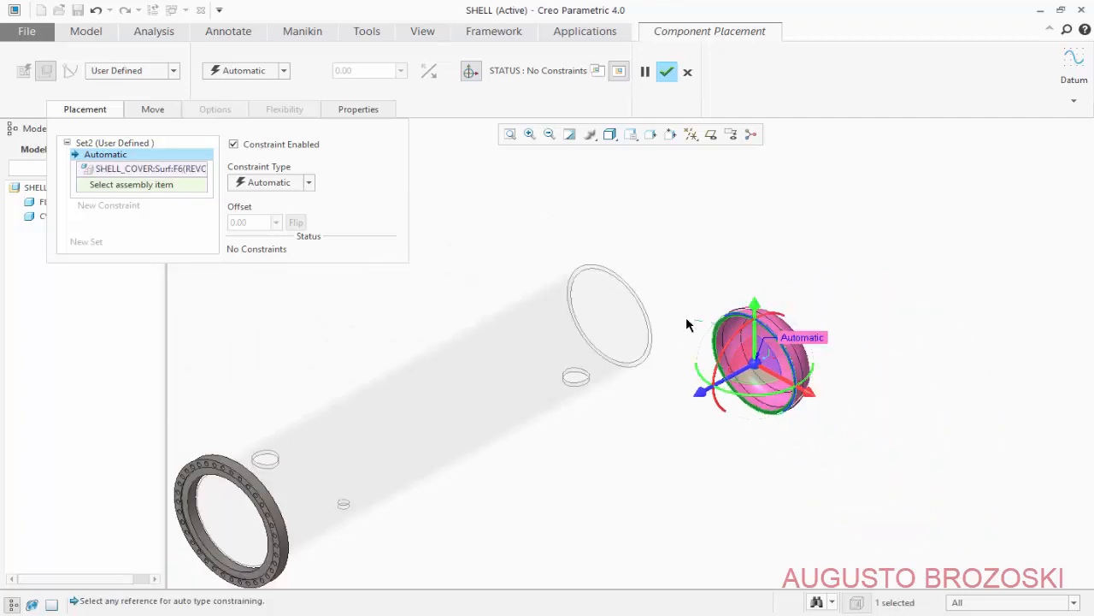
middle_click_drag(685, 324, 776, 240)
scroll(831, 145, "up", 4)
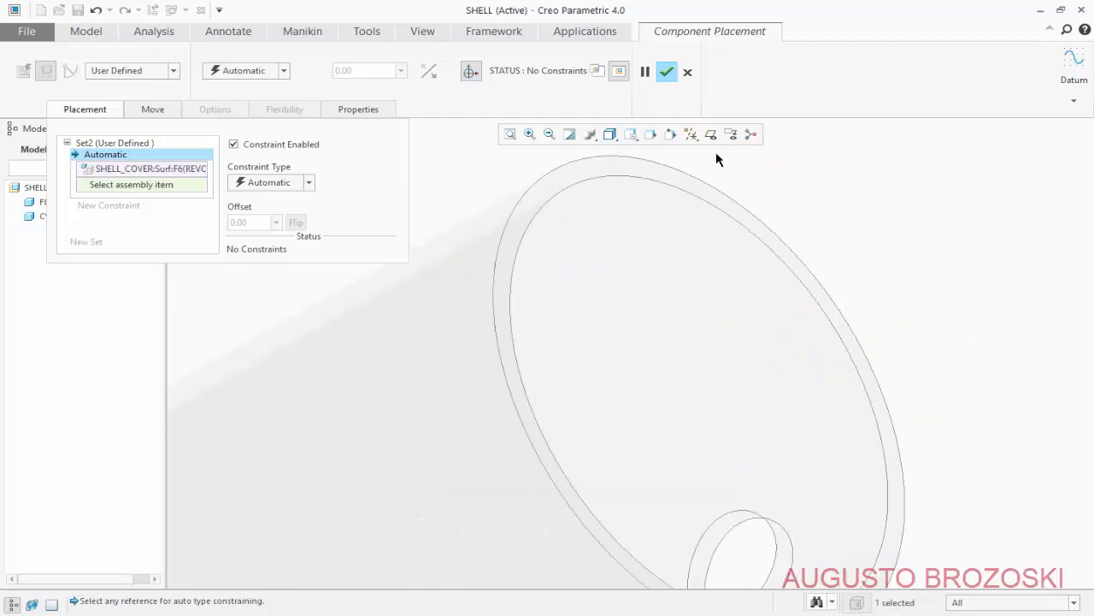
scroll(716, 159, "up", 1)
left_click(543, 219)
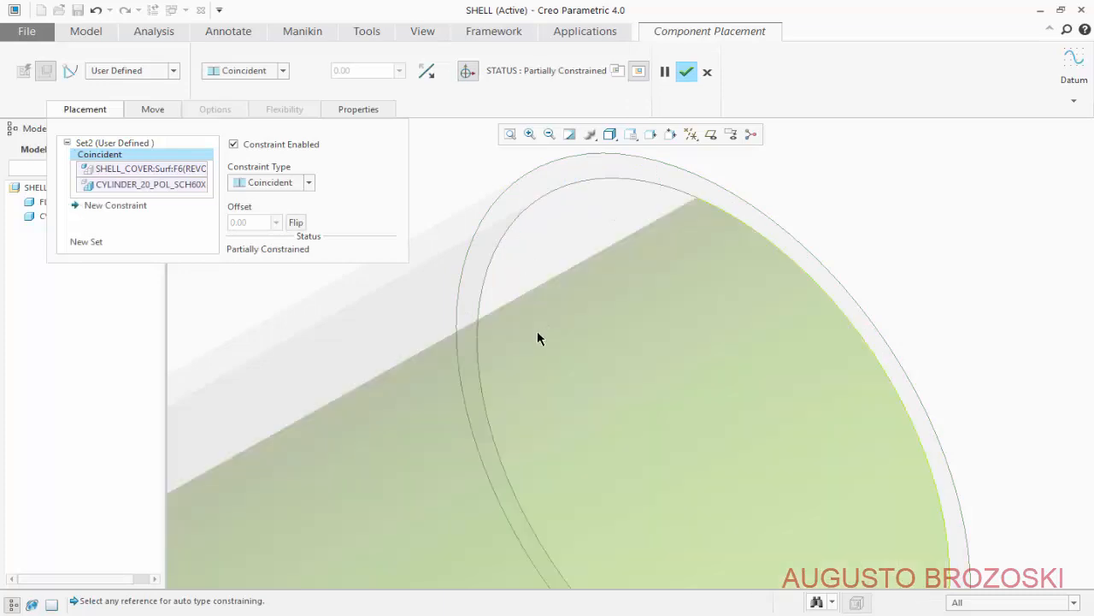
- Add a second coincident constraint between the shell cover's outer cylindrical surface and the cylinder's curved surface
scroll(537, 338, "down", 4)
middle_click_drag(518, 522, 571, 528)
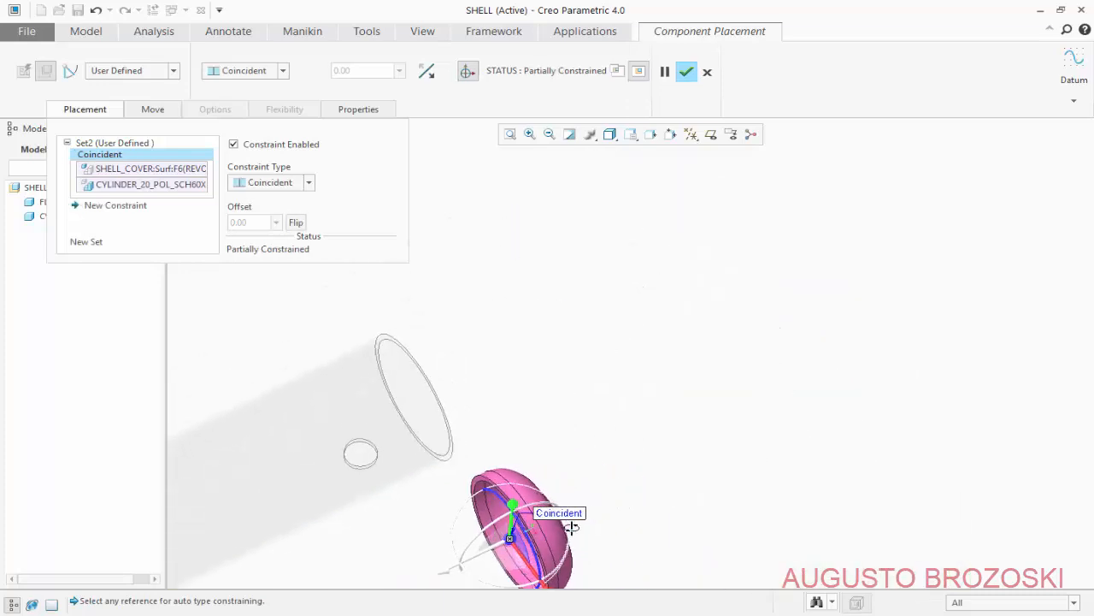
scroll(456, 504, "down", 3)
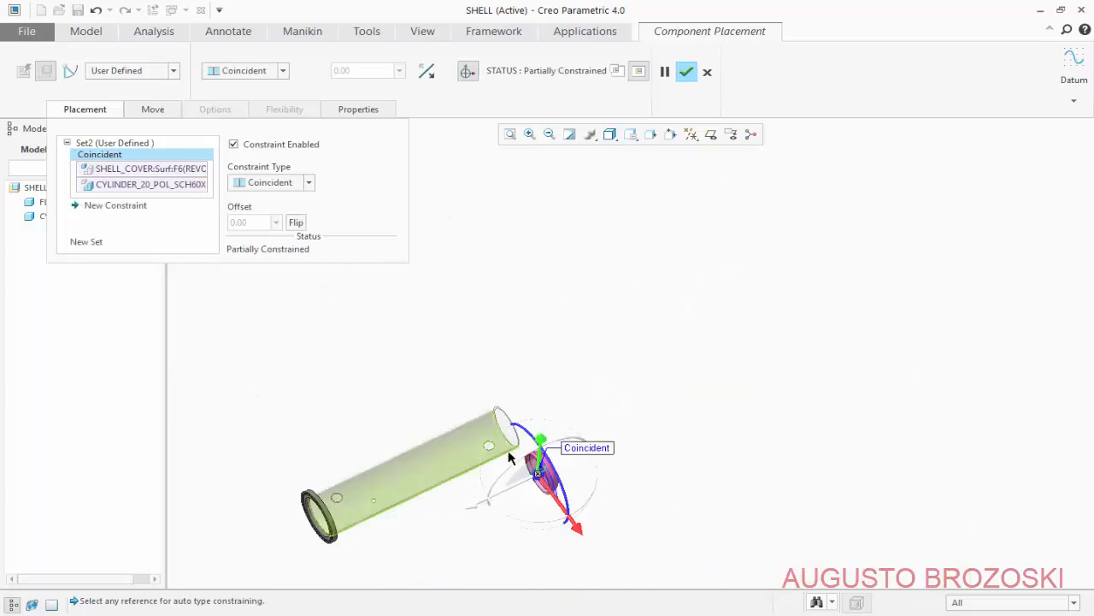
scroll(509, 458, "up", 5)
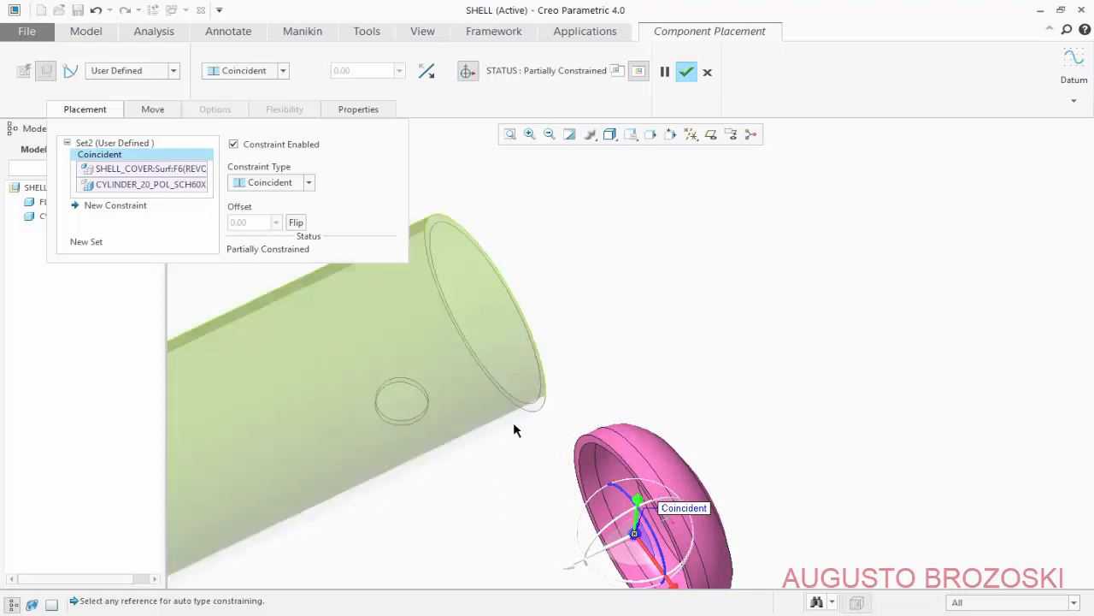
left_click(623, 455)
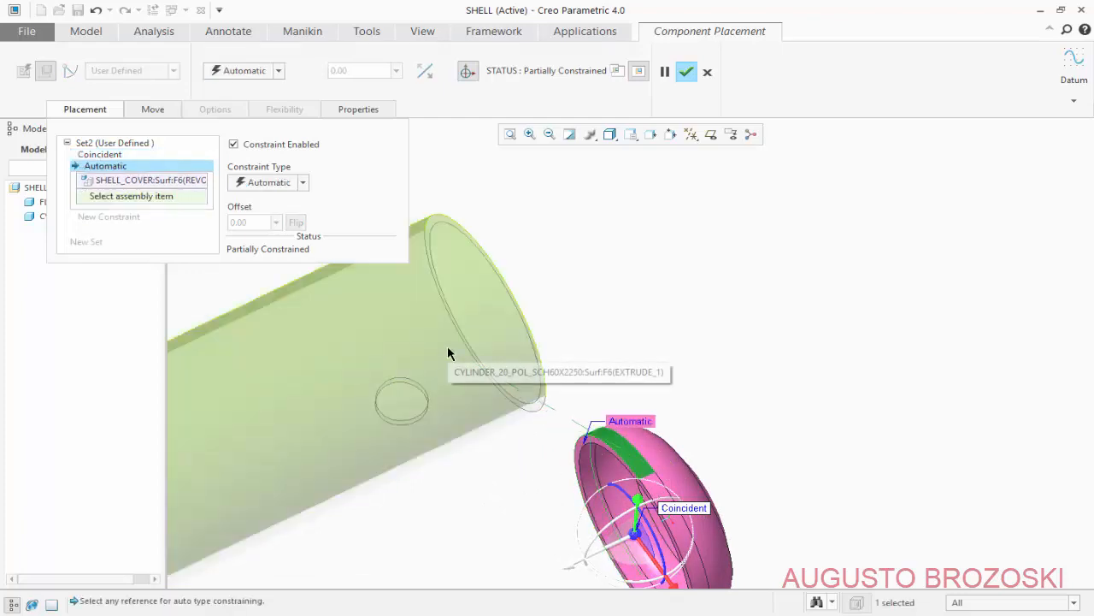
left_click(448, 347)
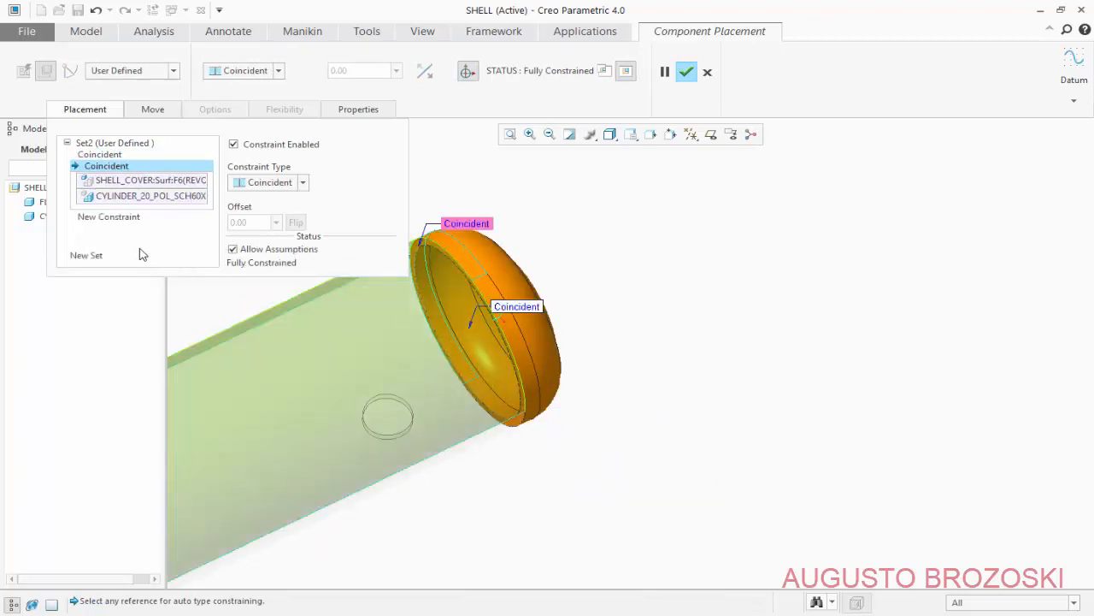
- Display the datum planes, make the shell cover's RIGHT plane coincident with ASM_RIGHT, and accept the placement
left_click(124, 219)
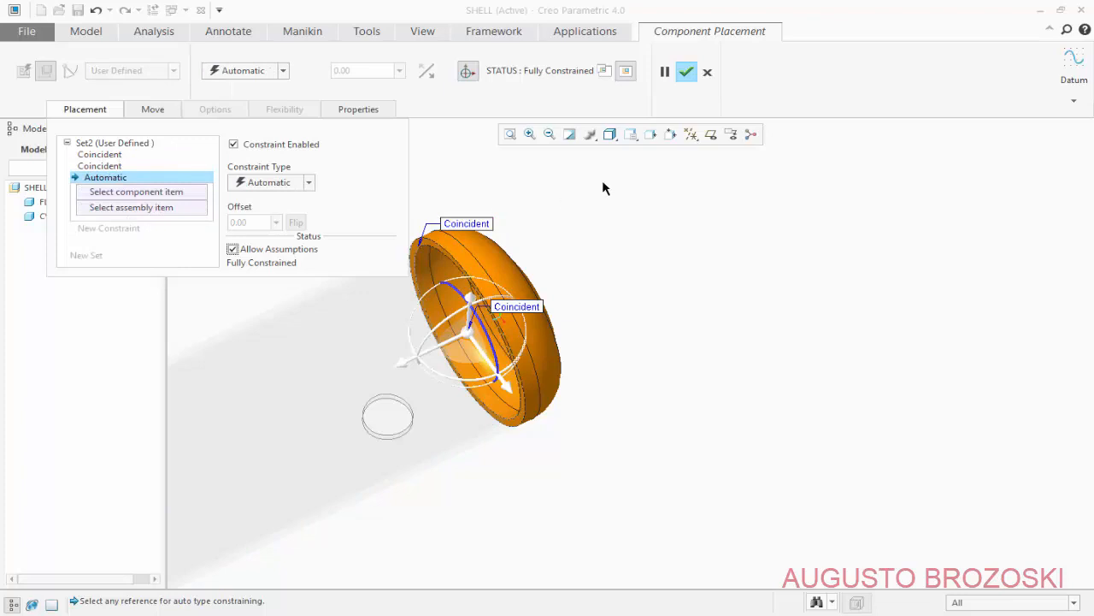
left_click(710, 137)
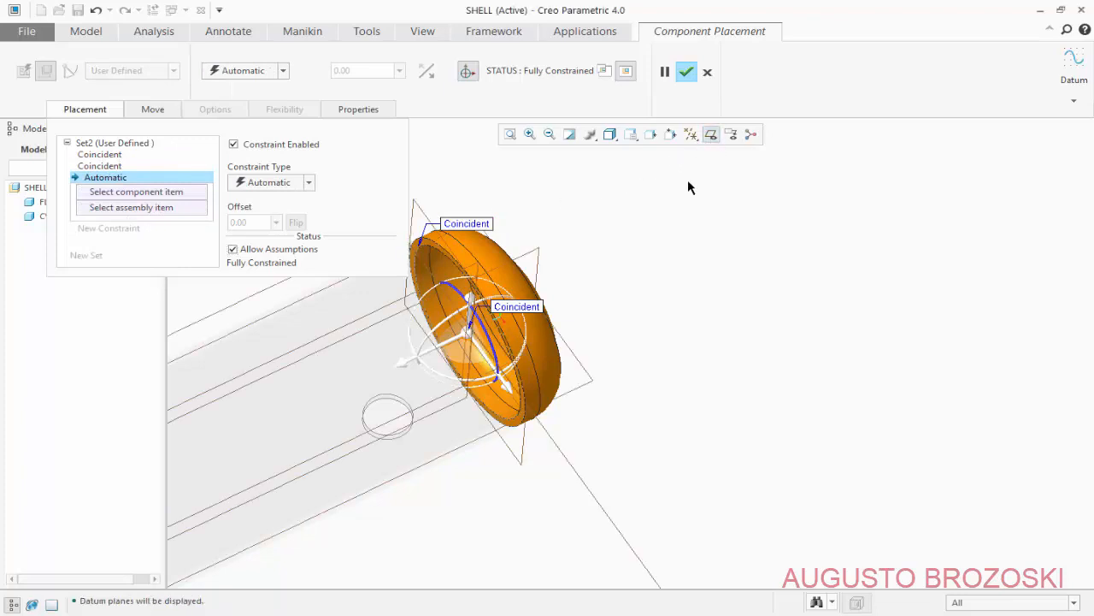
left_click(532, 257)
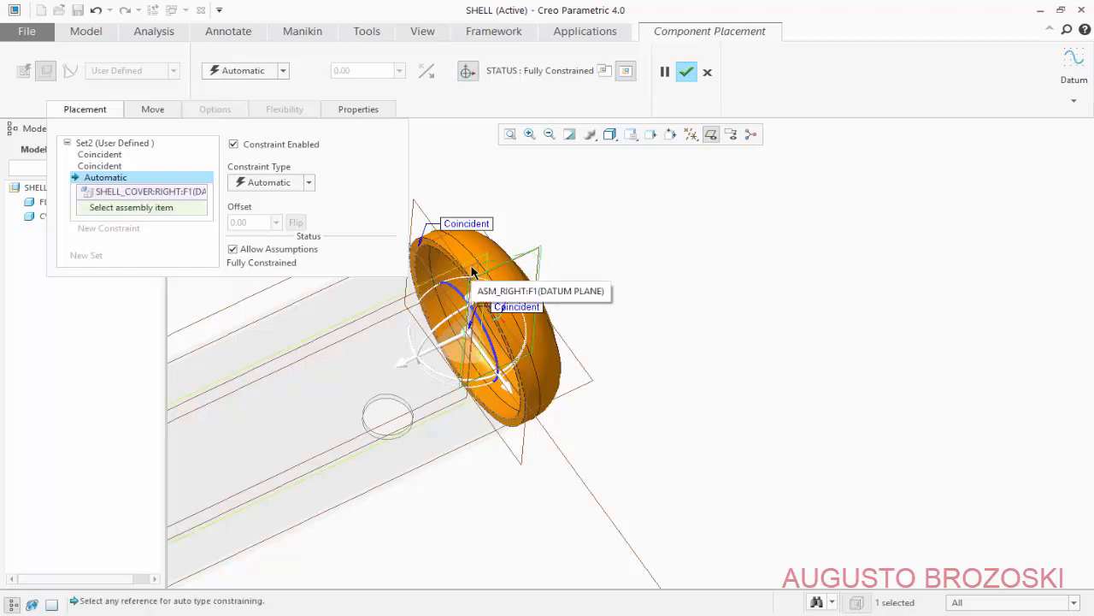
left_click(472, 272)
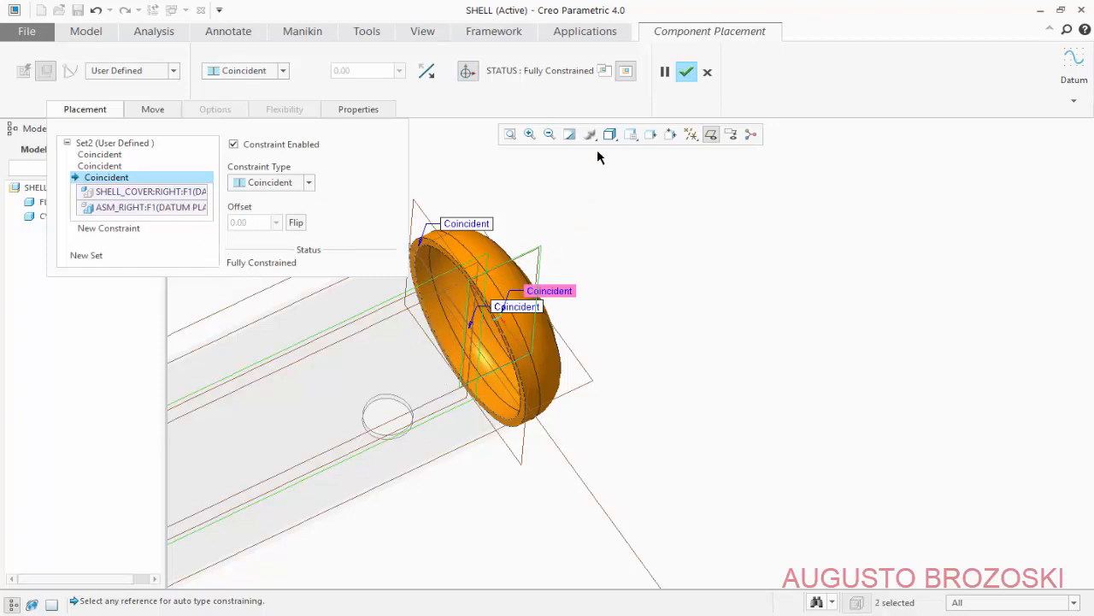
left_click(688, 73)
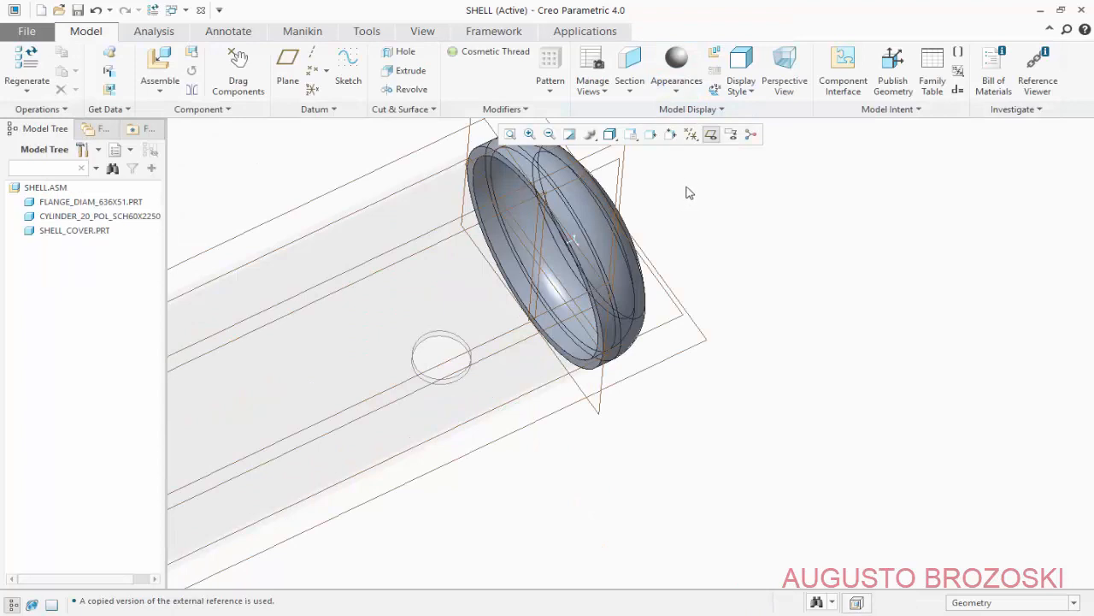
- Hide the datum planes, restore the assembly to Standard Orientation, and save SHELL.ASM
left_click(711, 136)
left_click(631, 134)
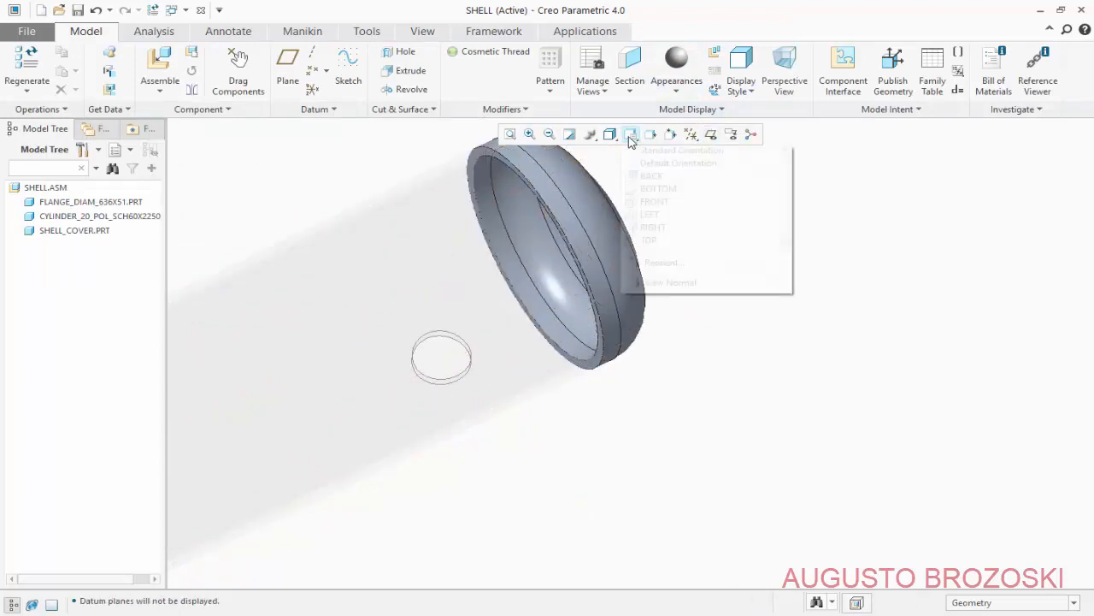
left_click(634, 150)
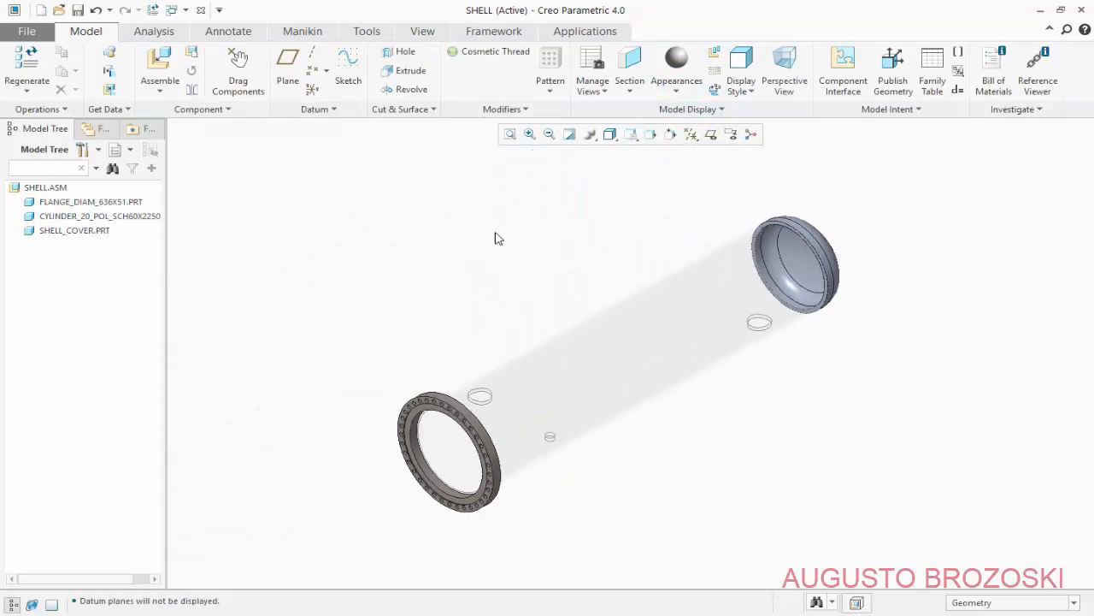
left_click(77, 11)
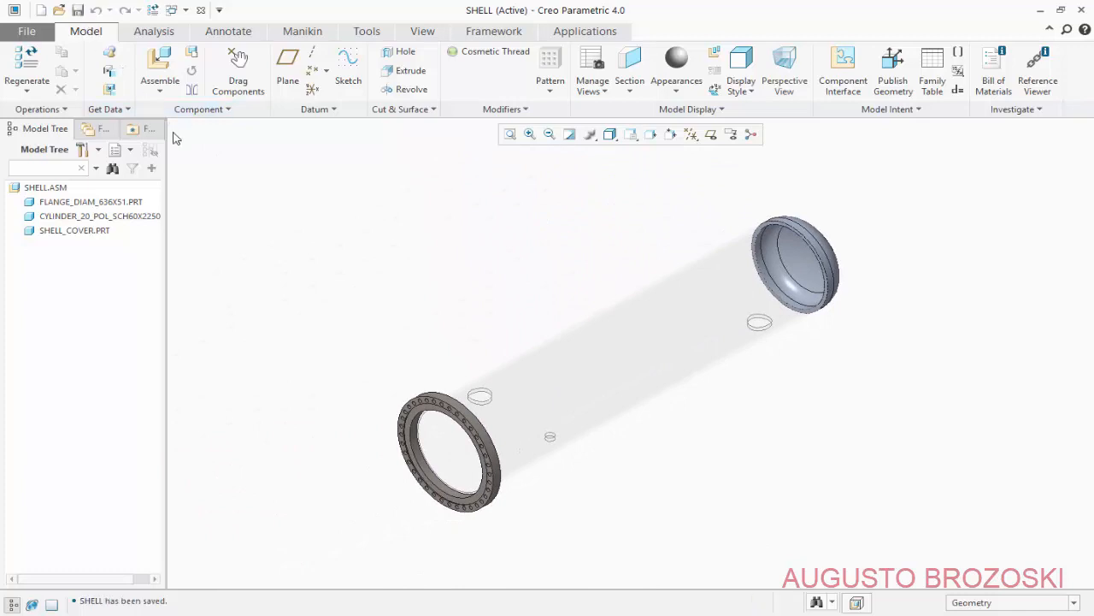
- Switch to the heat exchanger PDF and consult page 2's parts list and tube views, then return to the assembly
key("ctrl+alt+p")
scroll(513, 401, "down", 3)
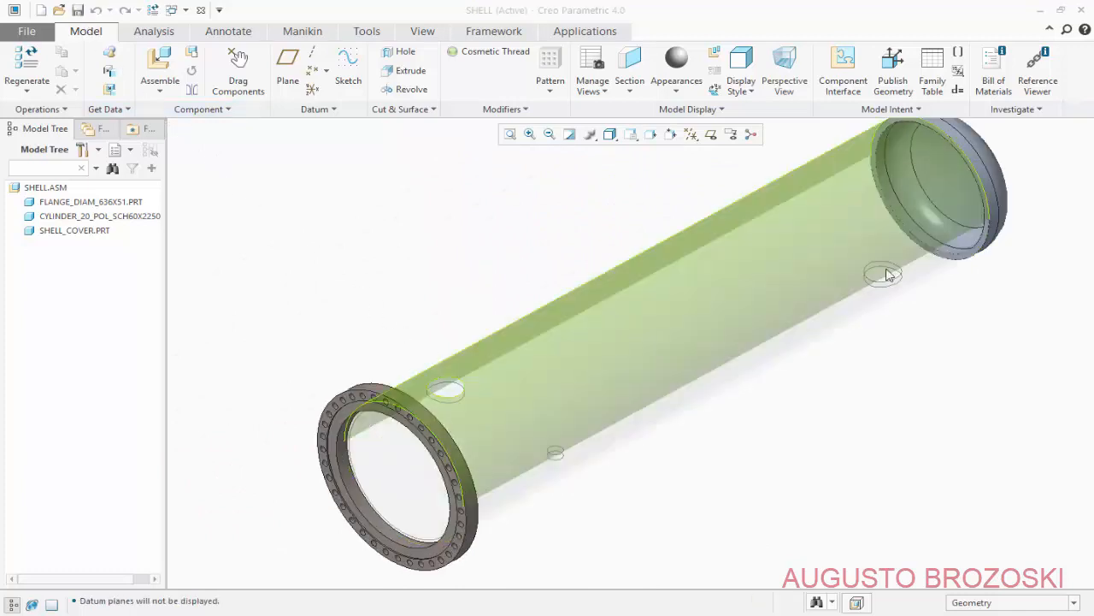
key("alt+Tab")
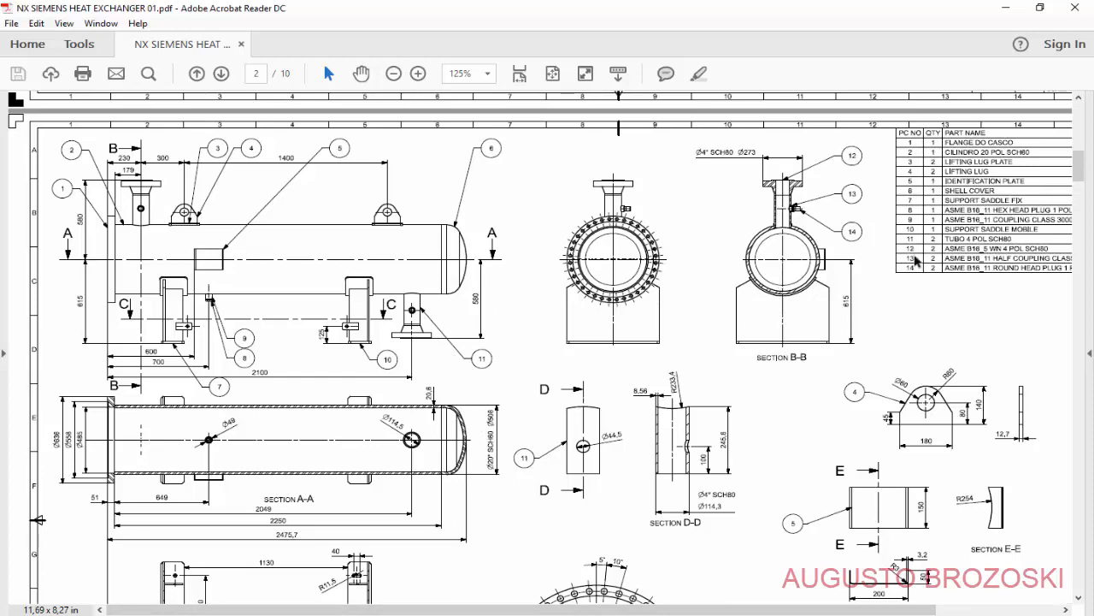
scroll(635, 331, "down", 3)
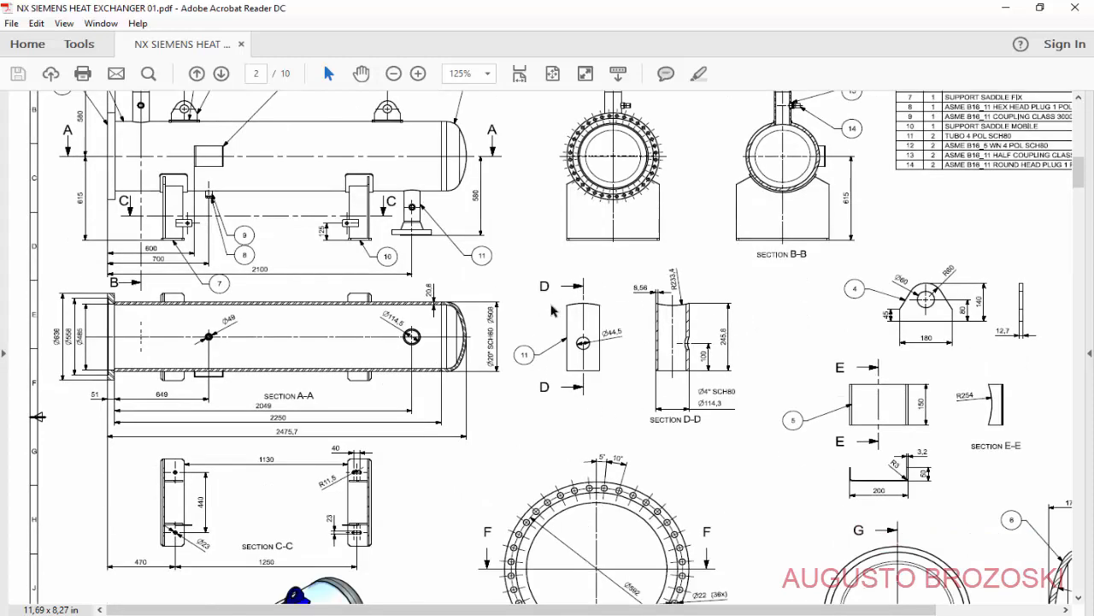
left_click(1006, 9)
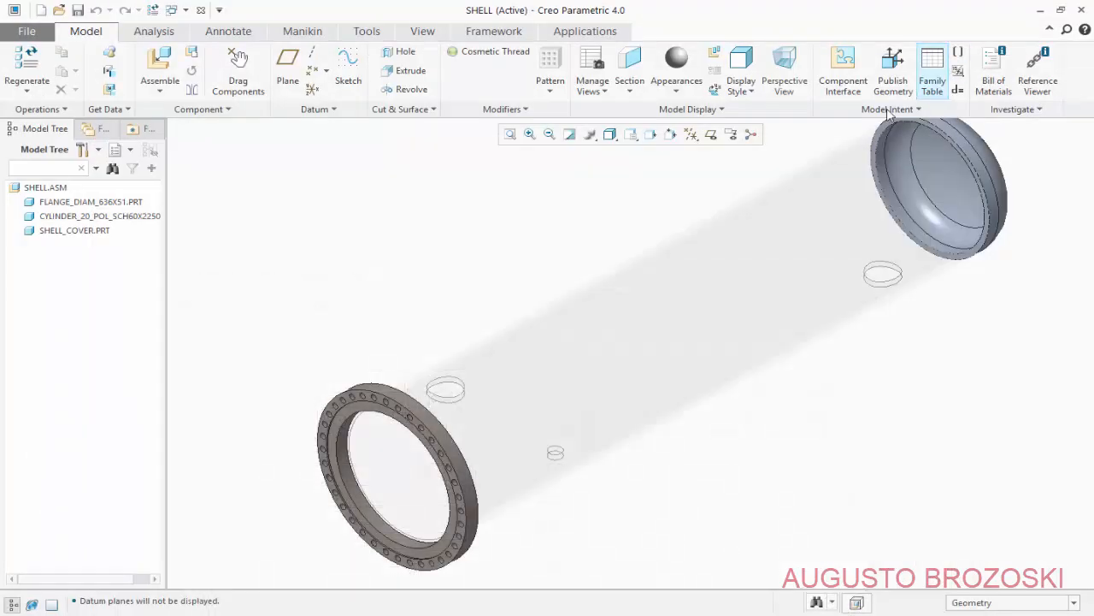
- Insert the tube_4_pol_sch80 part from the CREO Heat Exchanger Video folder into the assembly
left_click(162, 75)
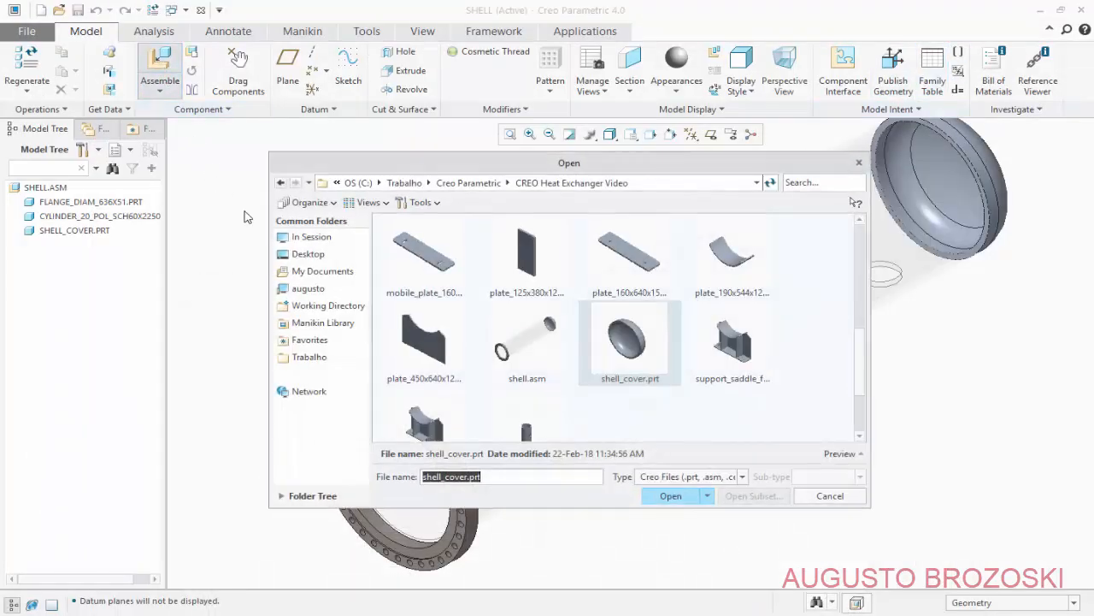
left_click(859, 436)
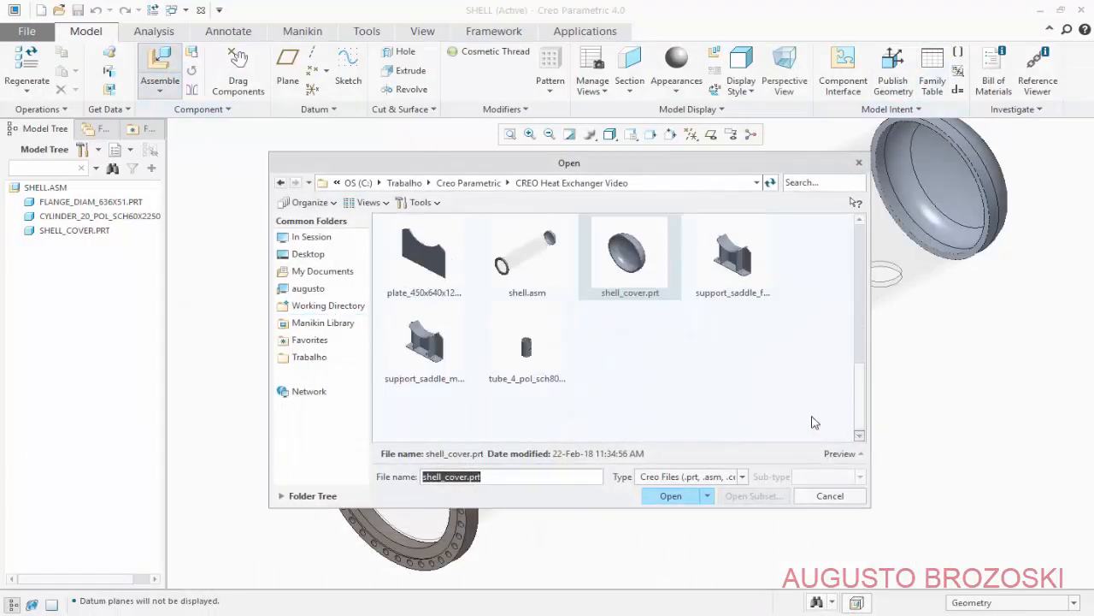
left_click(537, 366)
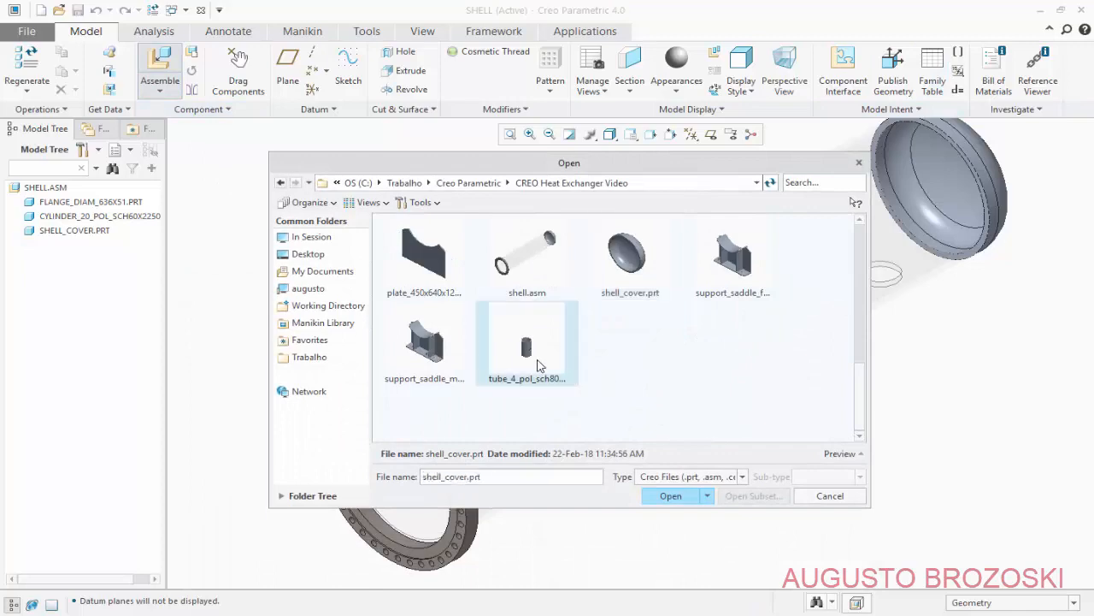
left_click(667, 496)
- Turn the tube upside down and move it above the cylinder, near the upper hole beside the flange
scroll(620, 507, "down", 5)
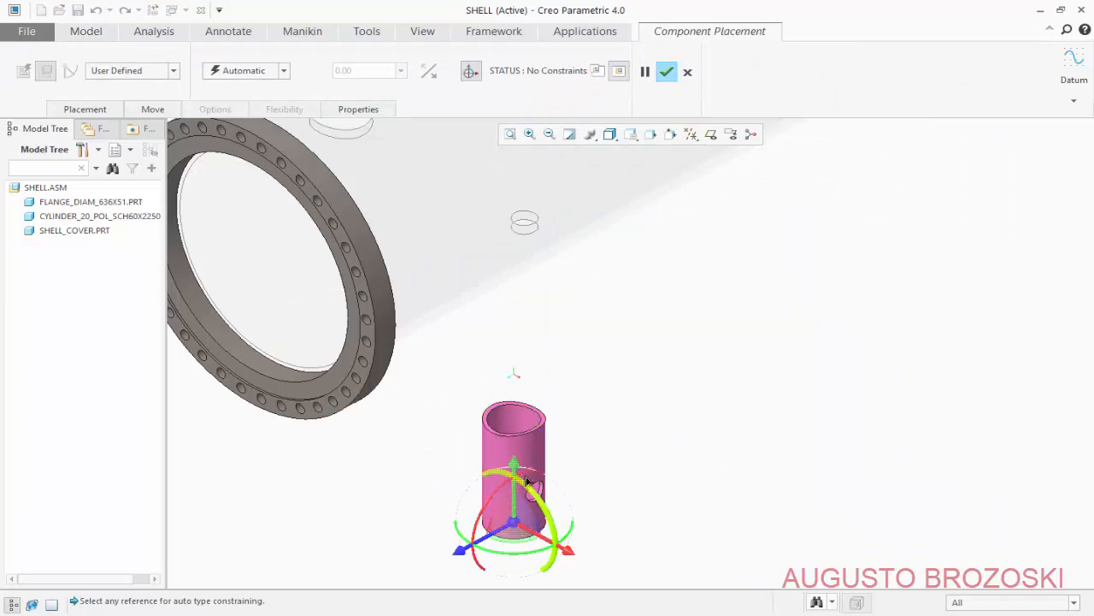
left_click_drag(530, 478, 533, 348)
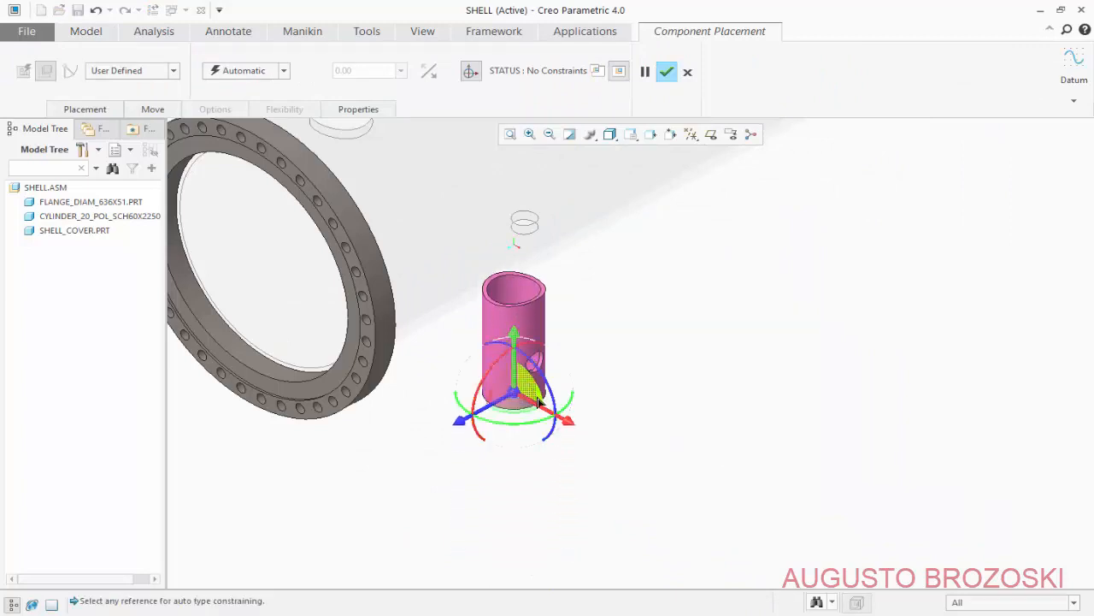
left_click_drag(556, 405, 599, 402)
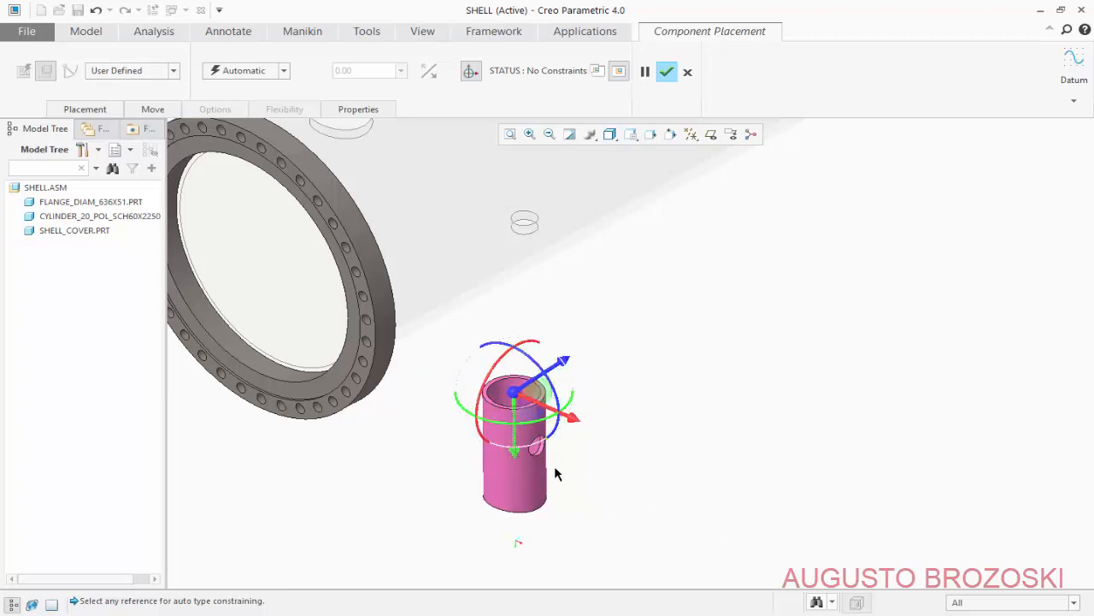
scroll(554, 465, "up", 2)
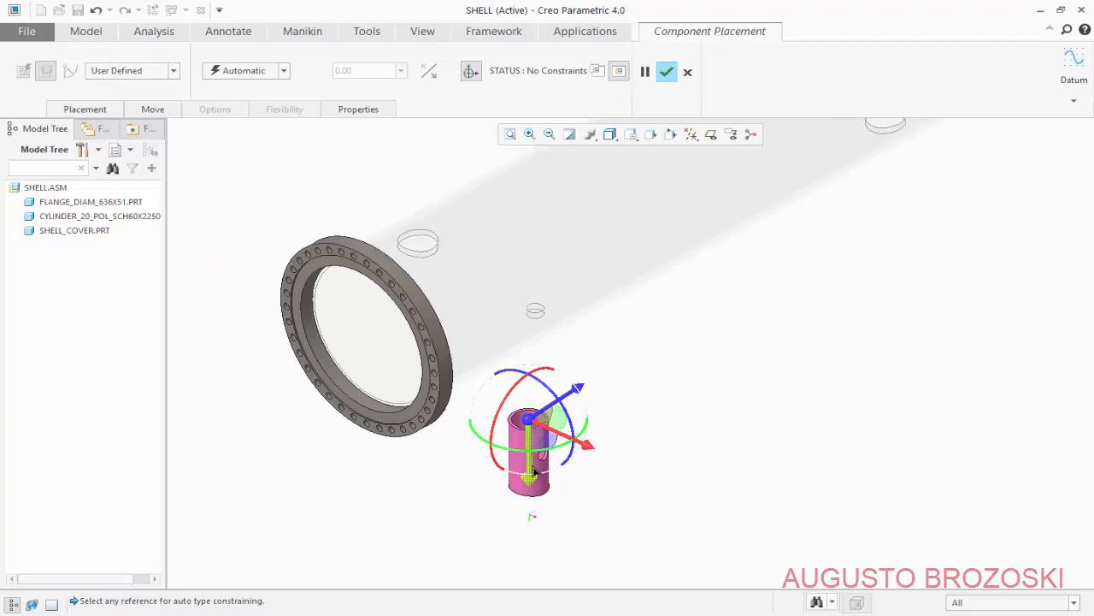
left_click_drag(533, 465, 528, 189)
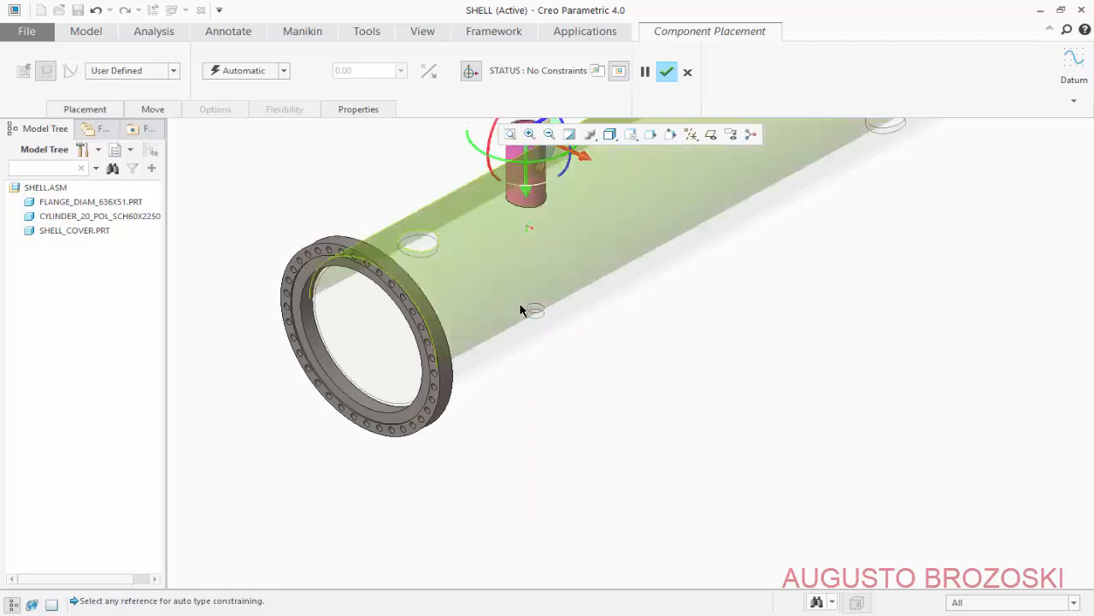
- Constrain the tube's curved end face Coincident with the outer surface of the 20-inch cylinder
scroll(521, 308, "up", 3)
scroll(522, 229, "down", 5)
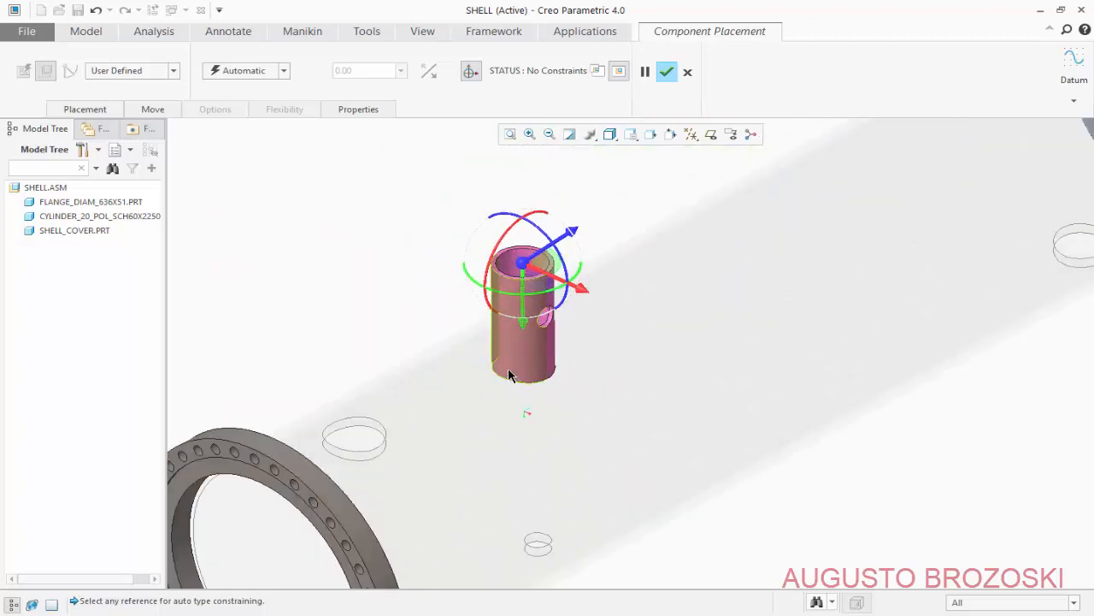
scroll(525, 410, "down", 4)
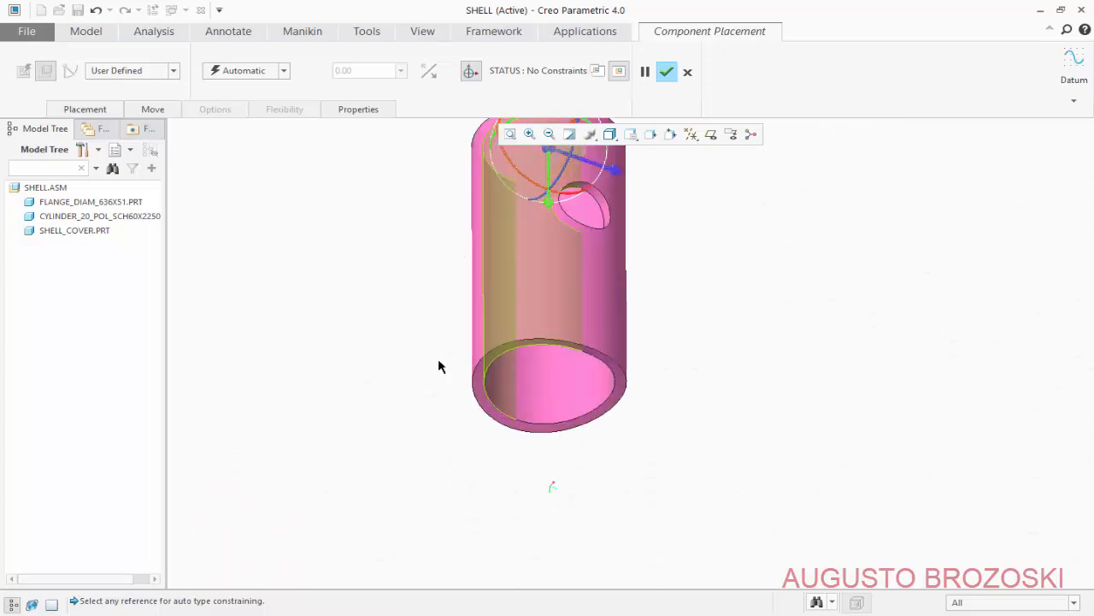
left_click(85, 109)
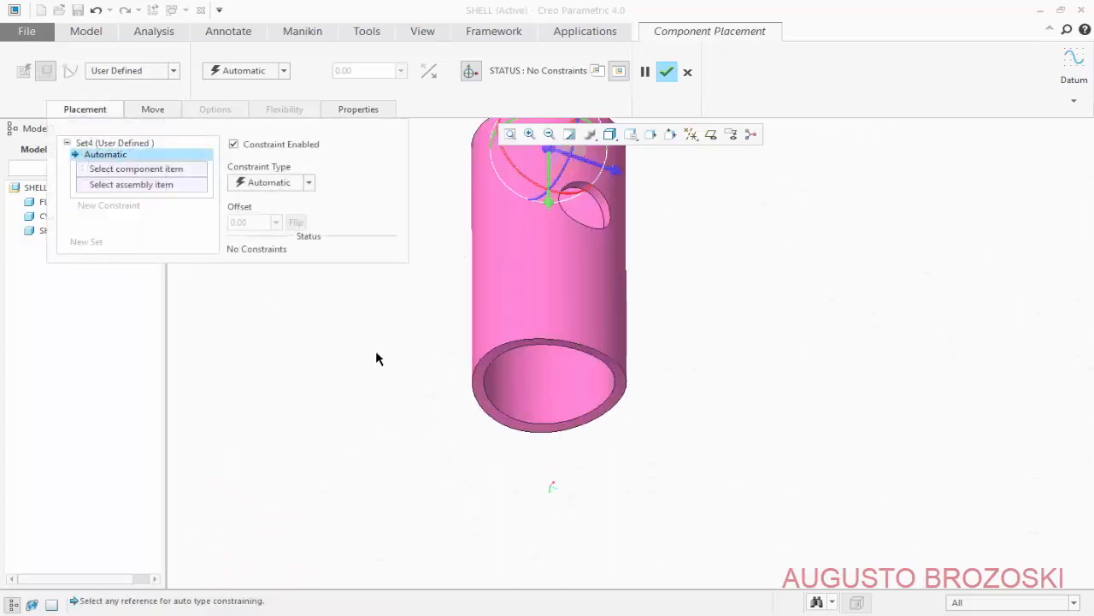
scroll(501, 351, "down", 3)
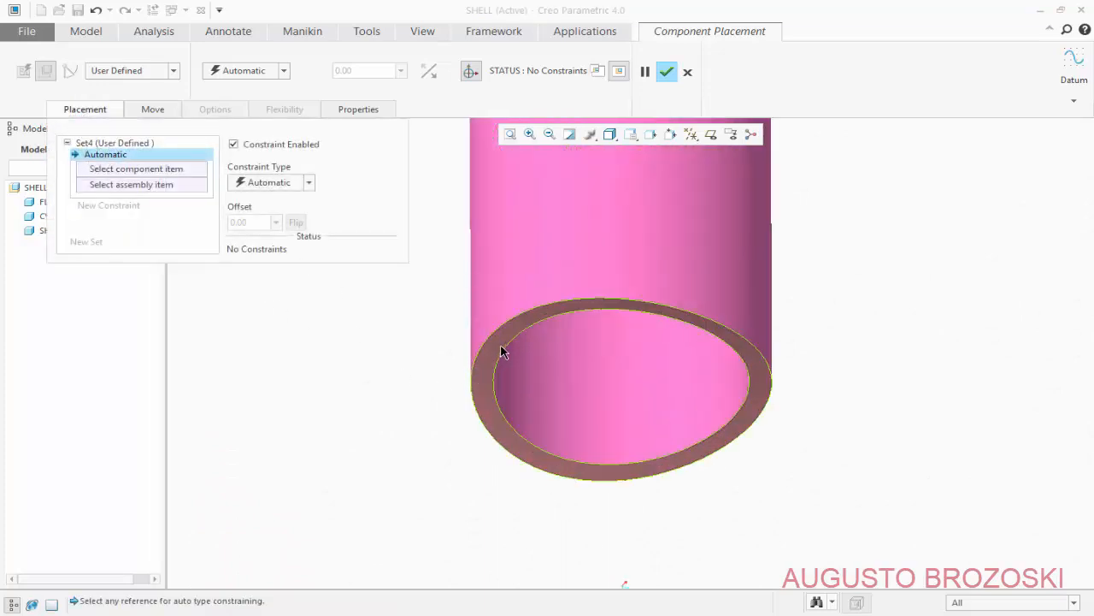
left_click(502, 350)
scroll(492, 360, "up", 5)
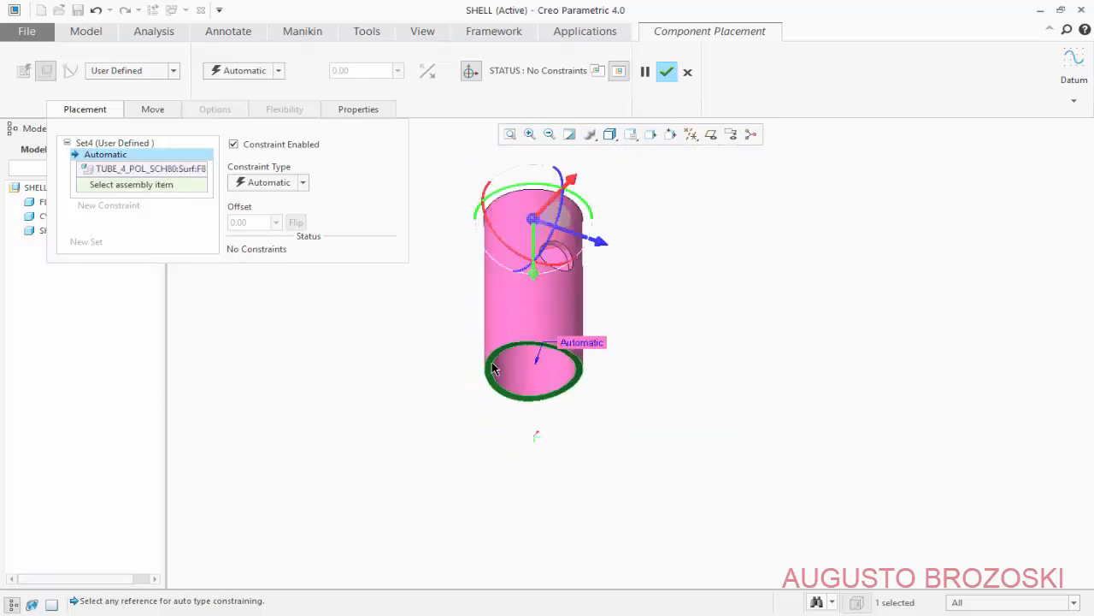
scroll(495, 382, "up", 3)
mouse_move(496, 399)
middle_mouse_down()
mouse_move(496, 466)
mouse_move(500, 385)
middle_mouse_up()
scroll(501, 381, "down", 5)
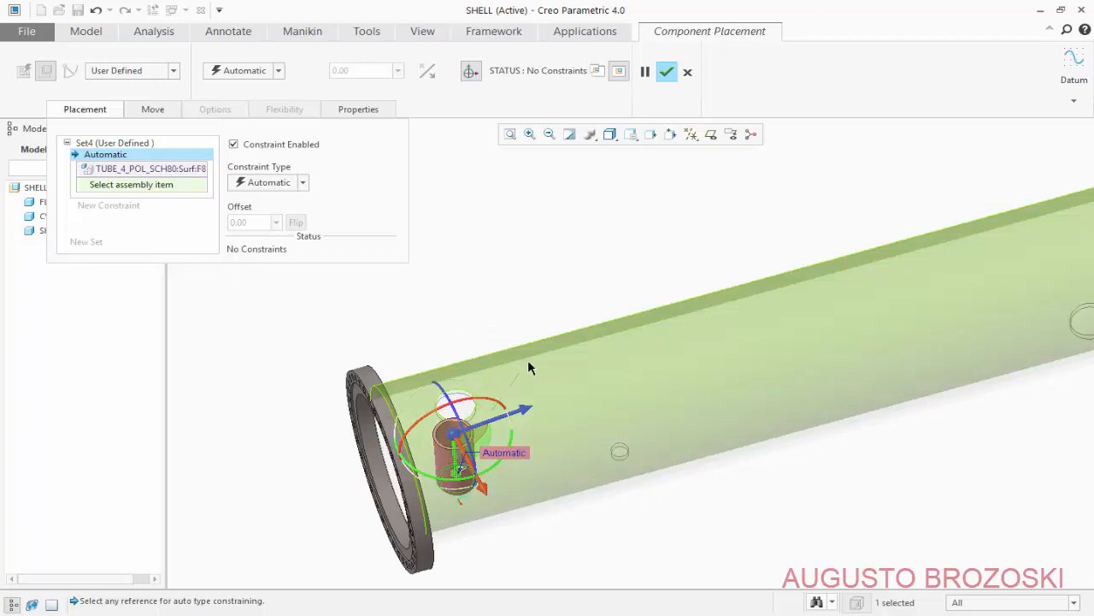
left_click(528, 366)
middle_click_drag(530, 368, 404, 440)
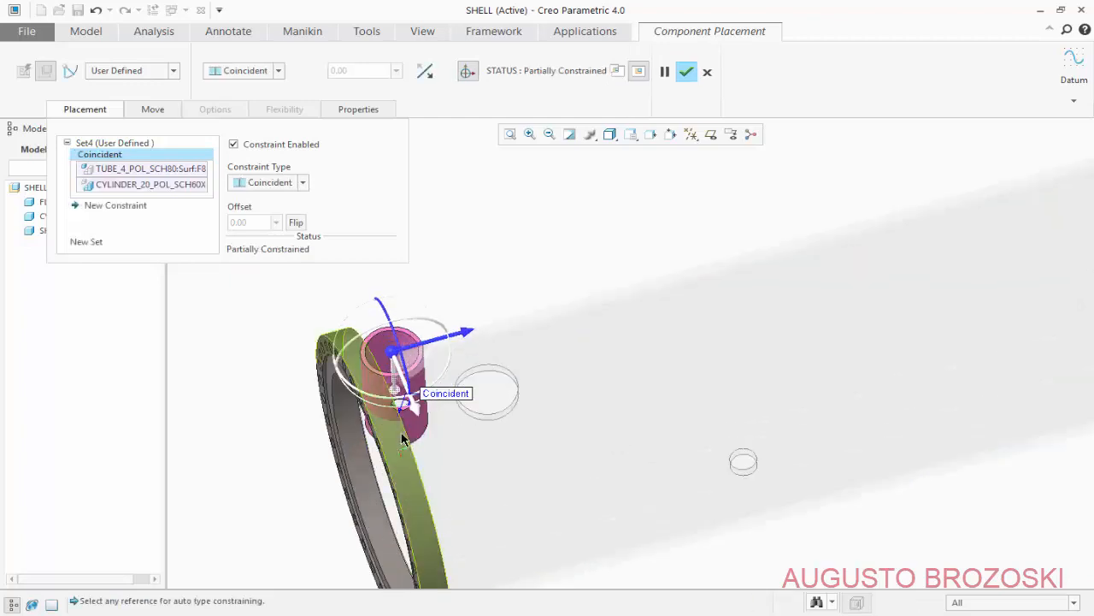
scroll(394, 438, "down", 1)
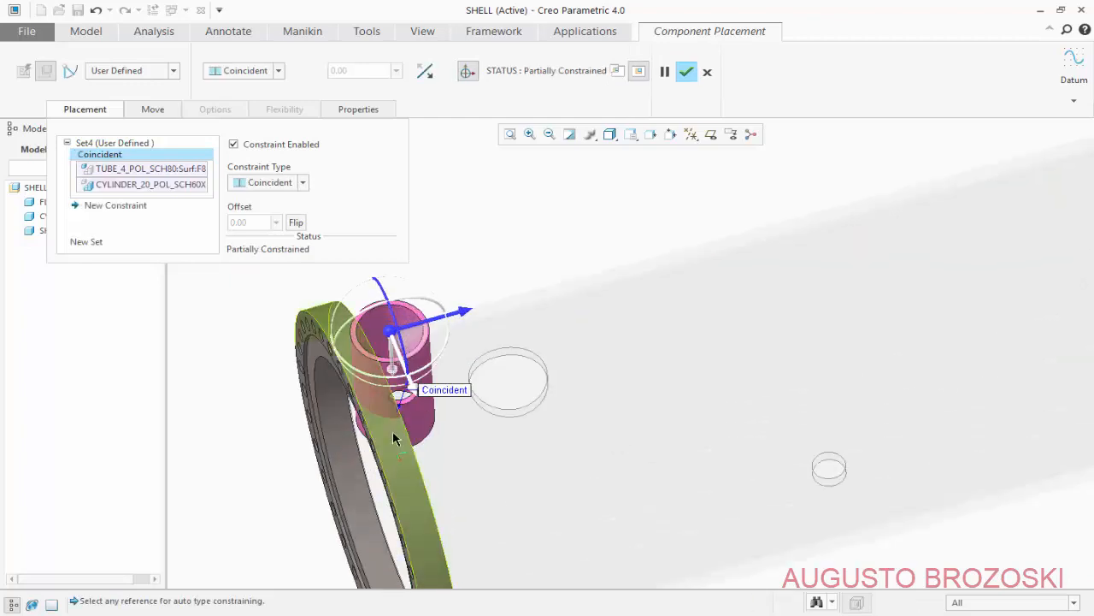
- Add an Oriented constraint between the tube's outer side surface and the wall of the cylinder's upper hole near the flange
left_click(113, 206)
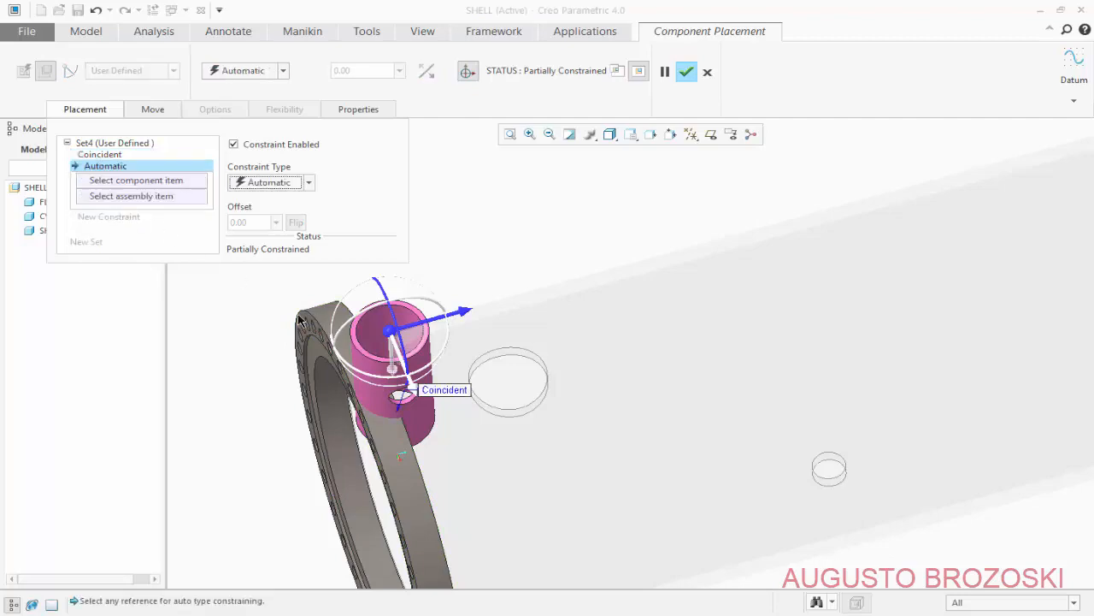
scroll(390, 392, "down", 2)
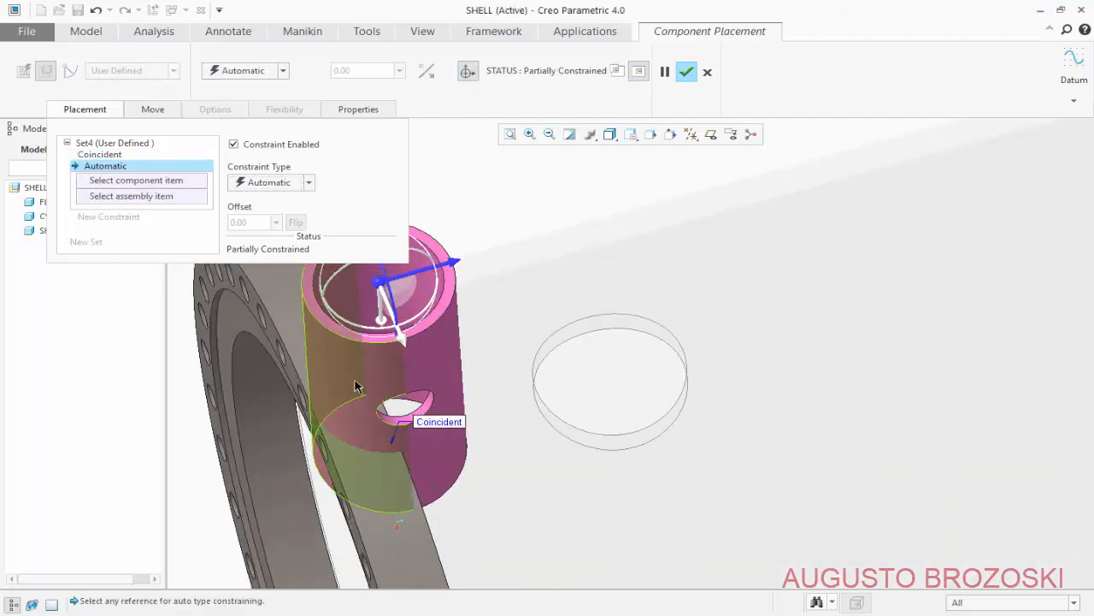
left_click(355, 385)
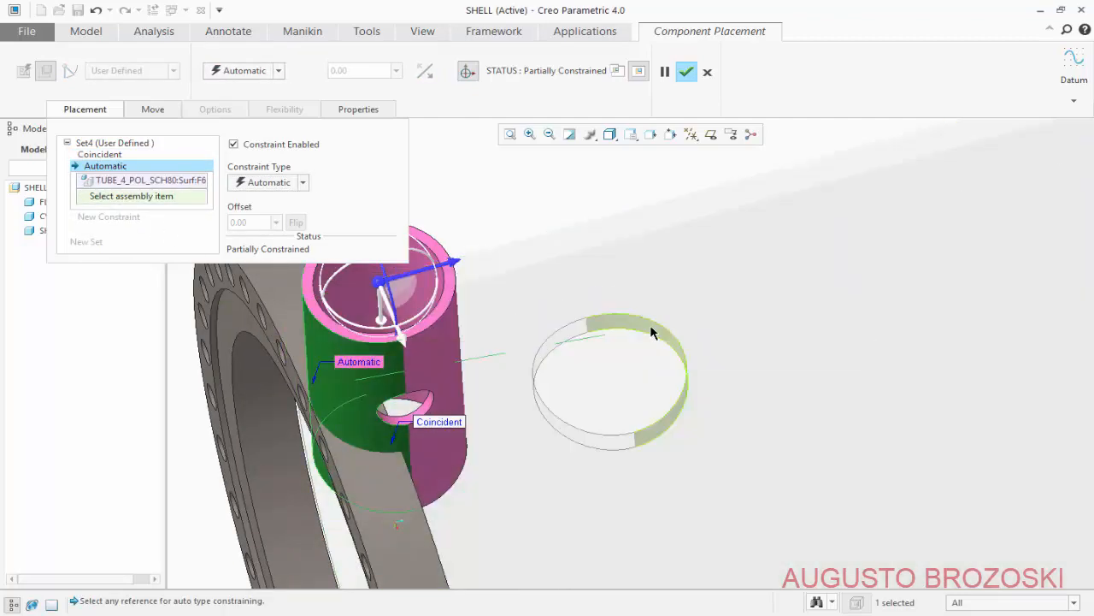
left_click(650, 332)
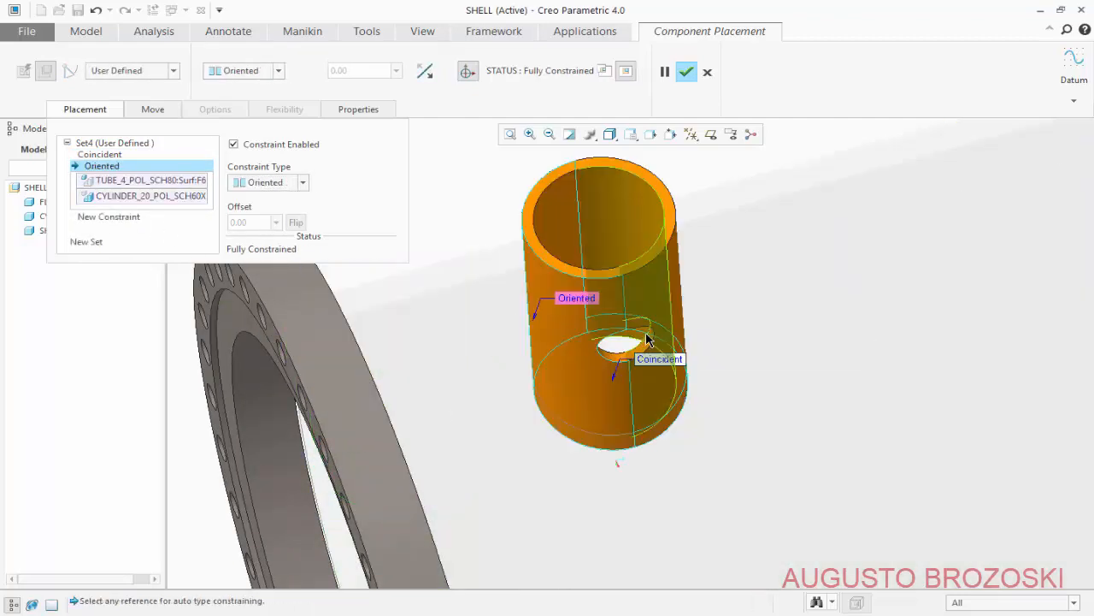
scroll(486, 431, "up", 3)
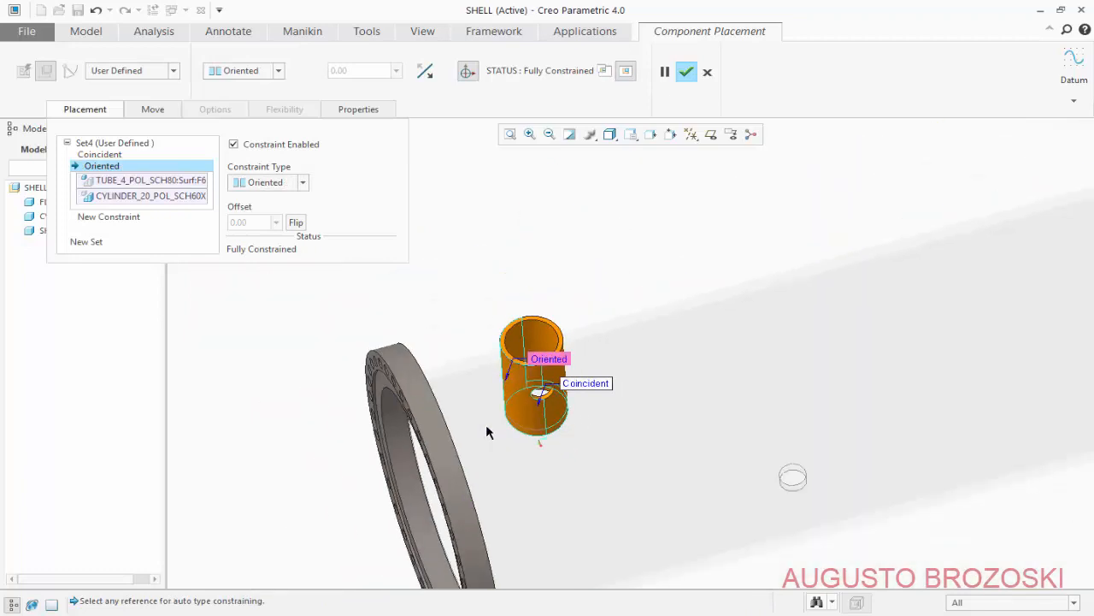
- Display the datum planes and constrain the tube's RIGHT plane Coincident with the assembly's ASM_RIGHT plane
left_click(116, 219)
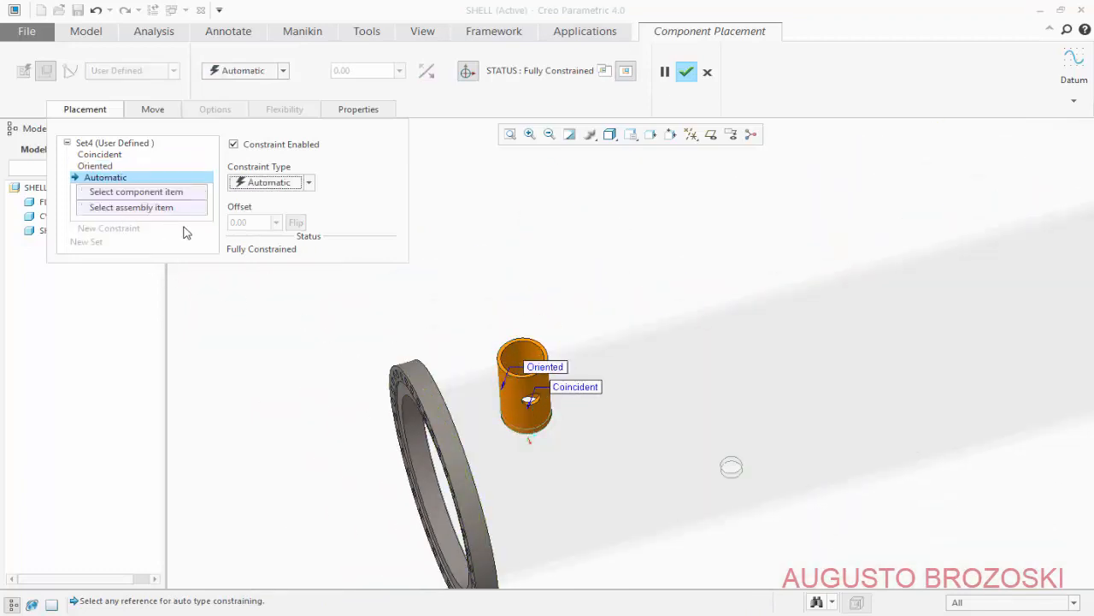
left_click(711, 136)
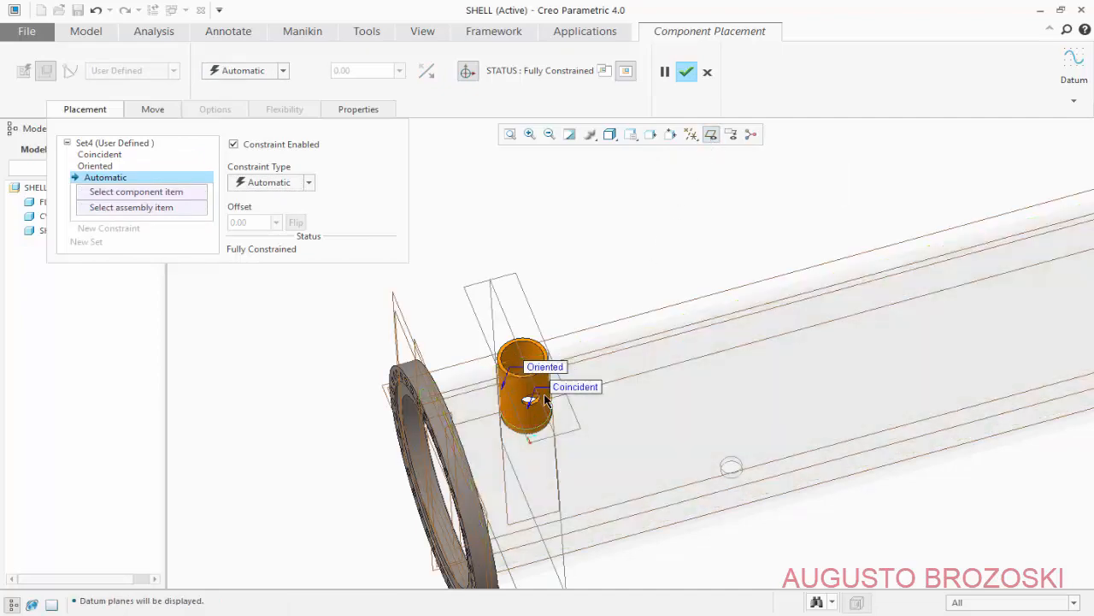
scroll(532, 368, "down", 3)
scroll(532, 368, "down", 5)
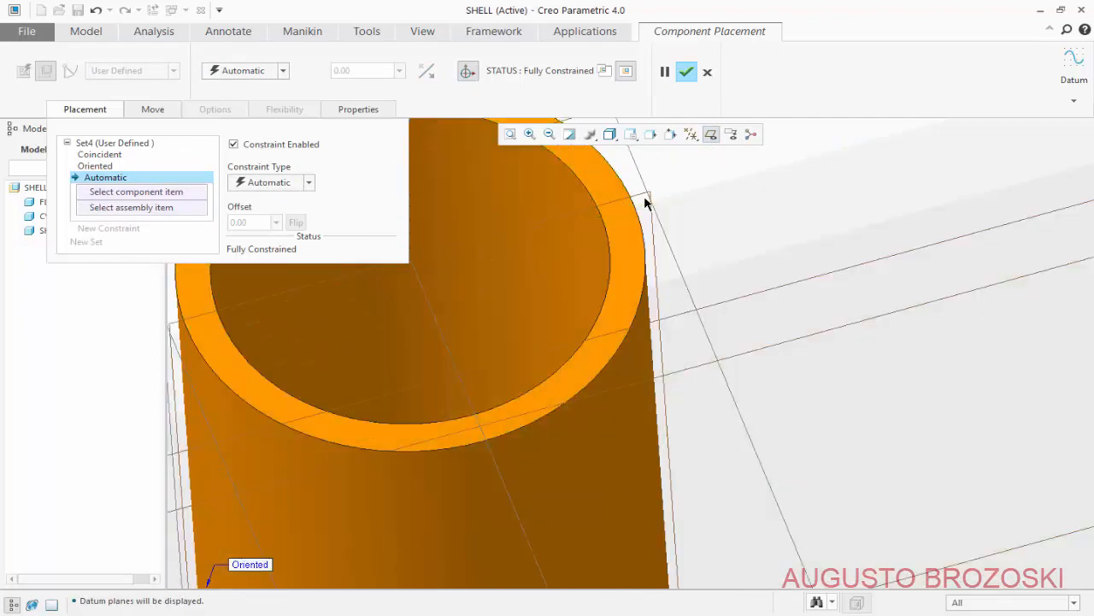
left_click(646, 198)
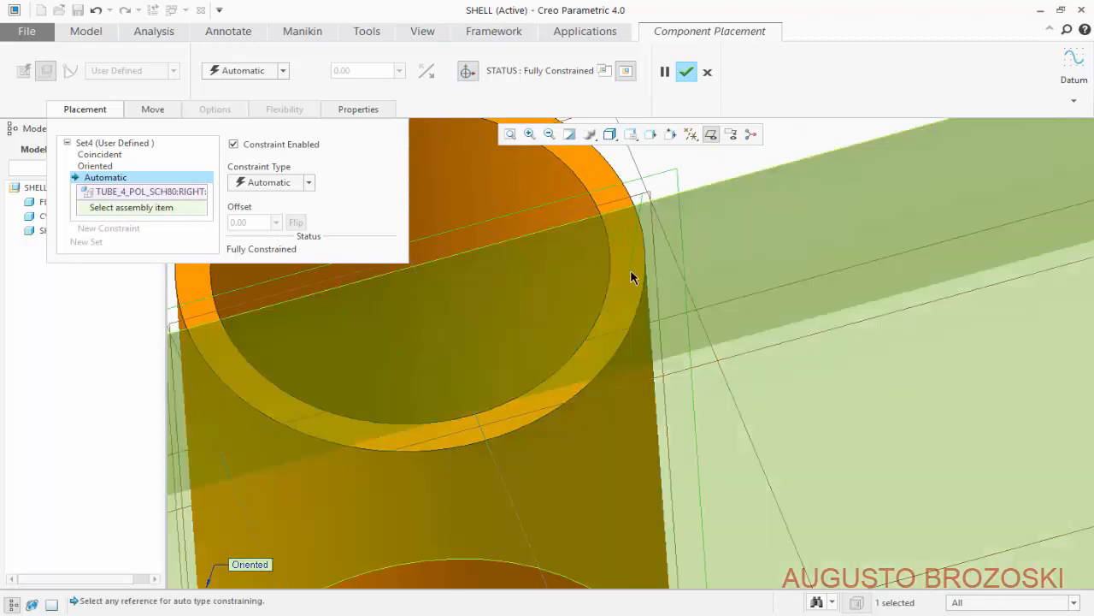
scroll(633, 283, "up", 6)
scroll(605, 206, "up", 3)
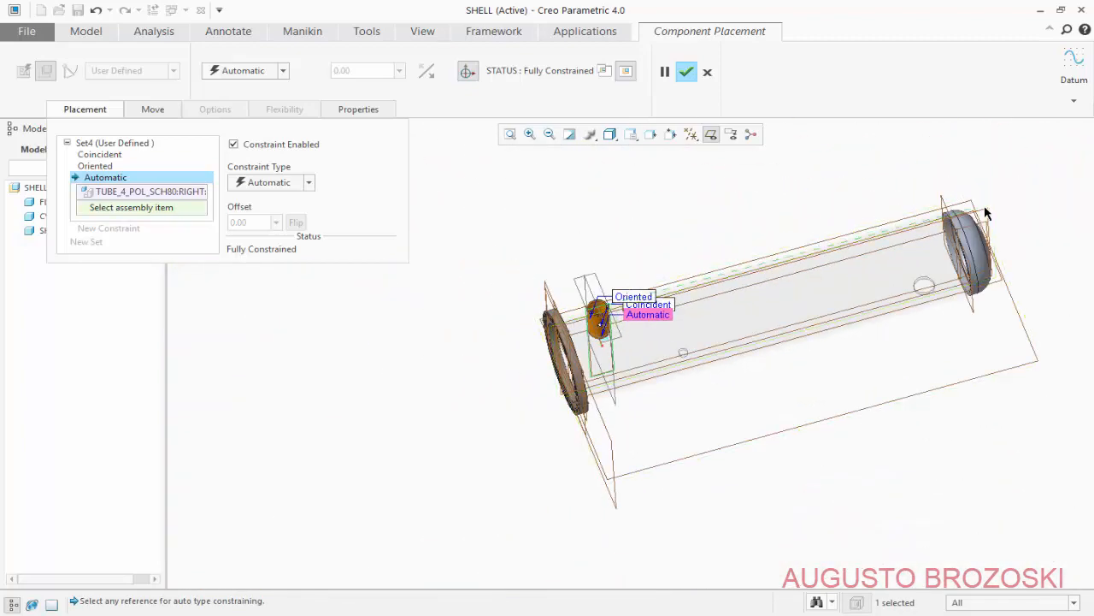
scroll(984, 205, "down", 5)
scroll(984, 242, "down", 3)
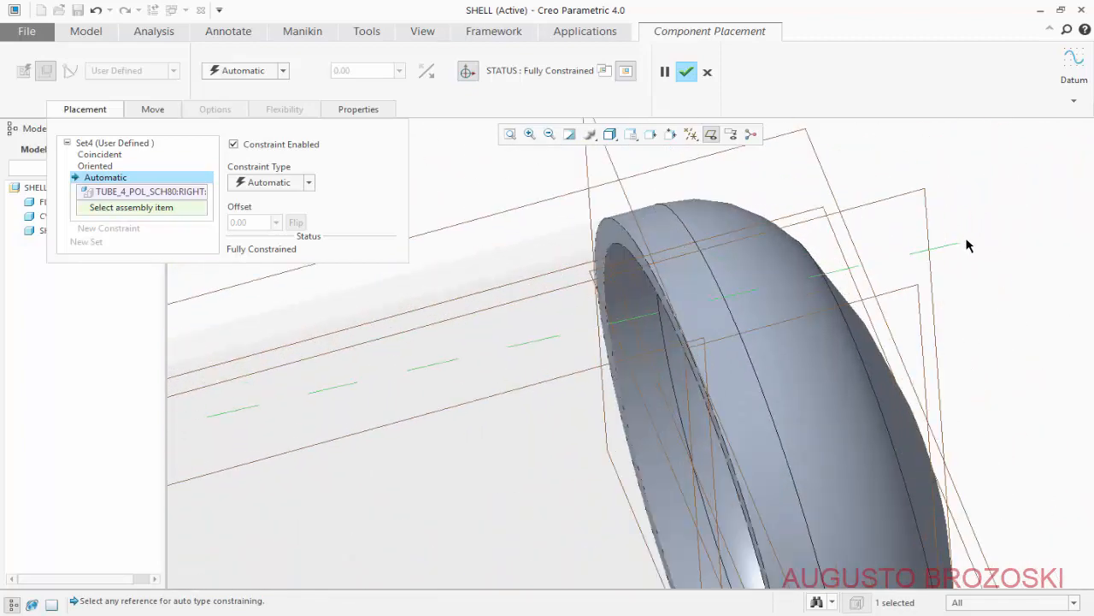
left_click(914, 199)
scroll(776, 276, "up", 5)
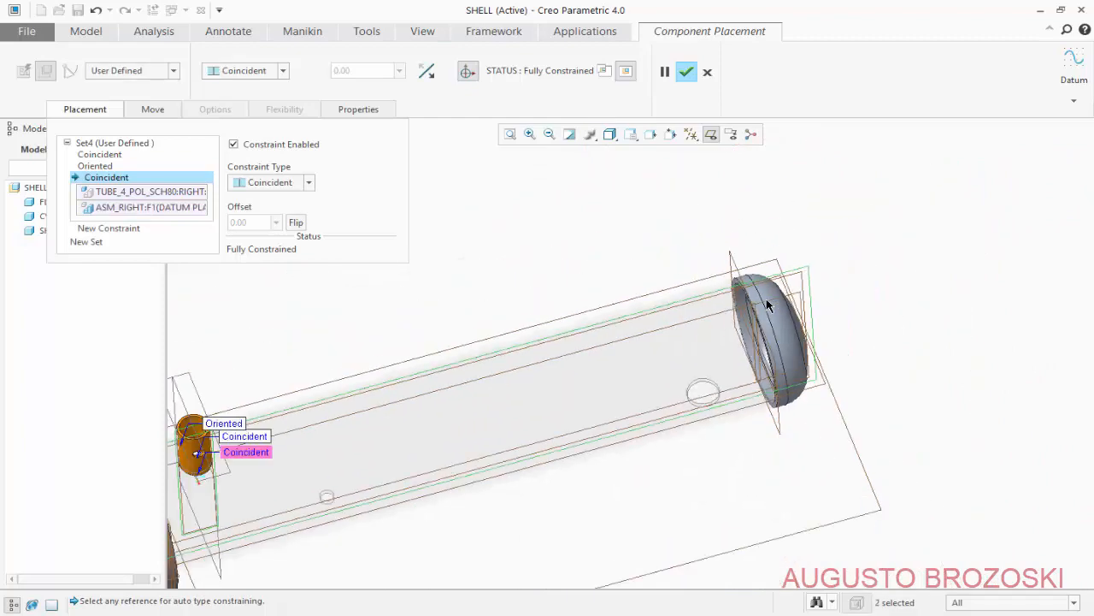
scroll(310, 417, "down", 5)
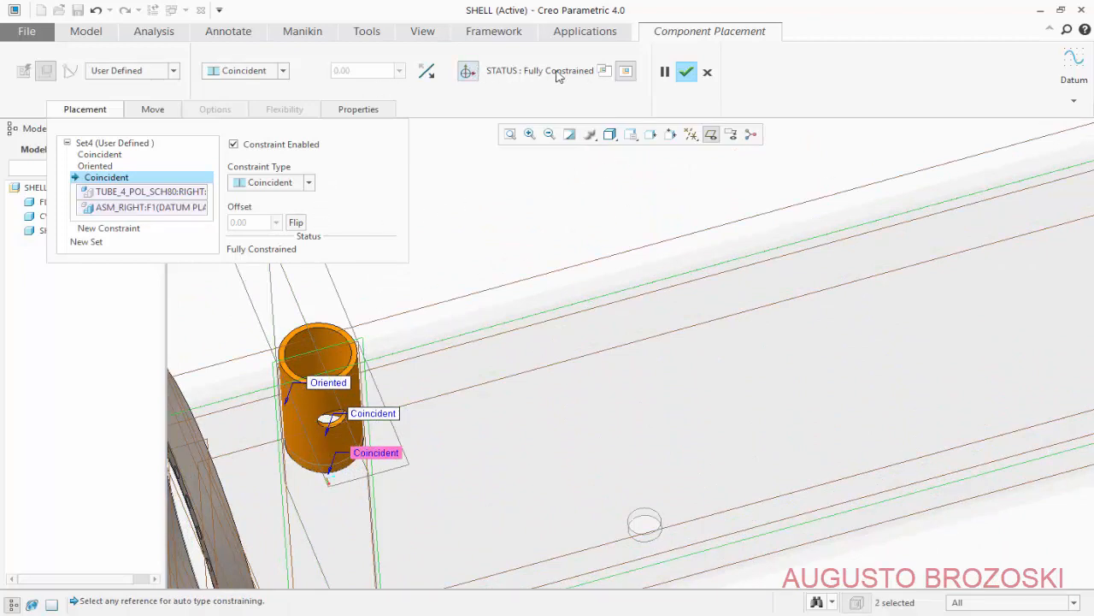
- Accept the first tube's placement and restore the assembly to Standard Orientation
left_click(687, 72)
left_click(631, 134)
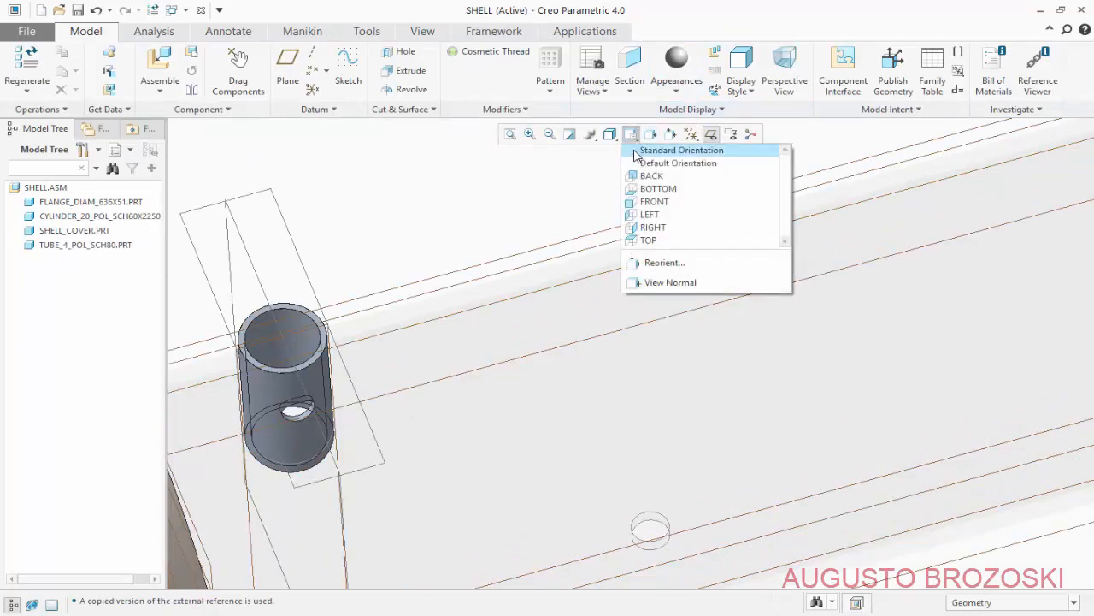
left_click(637, 151)
scroll(478, 398, "up", 6)
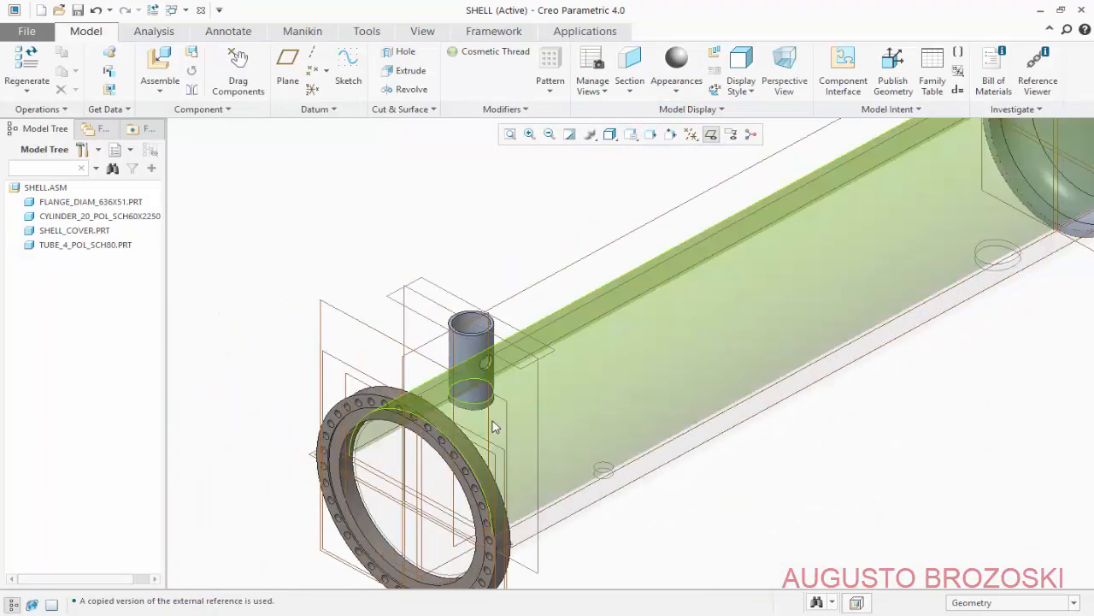
scroll(429, 361, "down", 6)
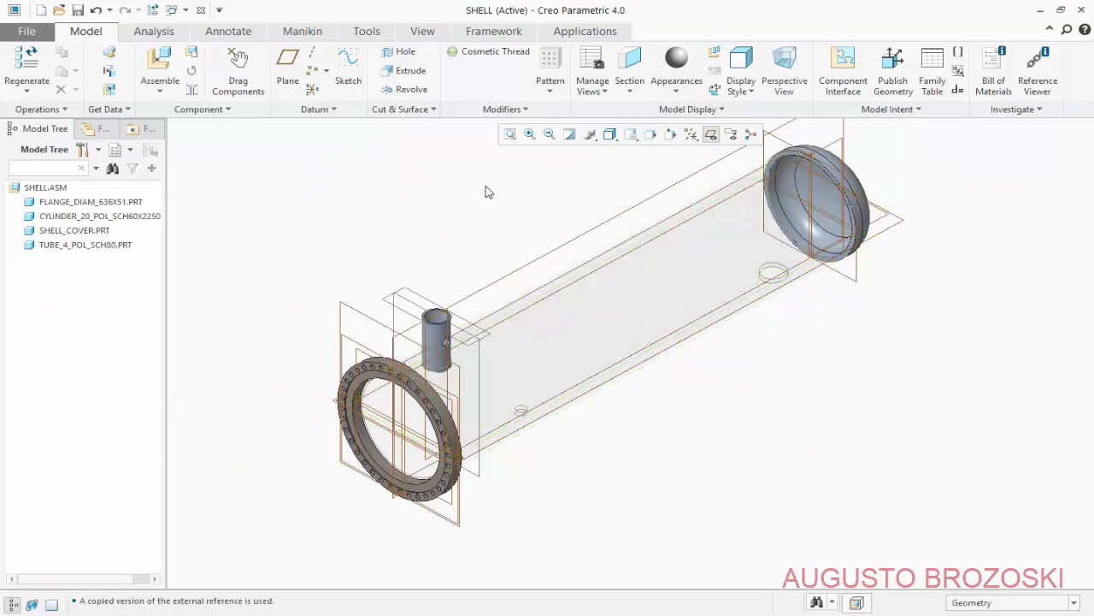
- Insert a second tube_4_pol_sch80 part and move it below the cylinder, near the lower hole beside the shell cover
left_click(160, 67)
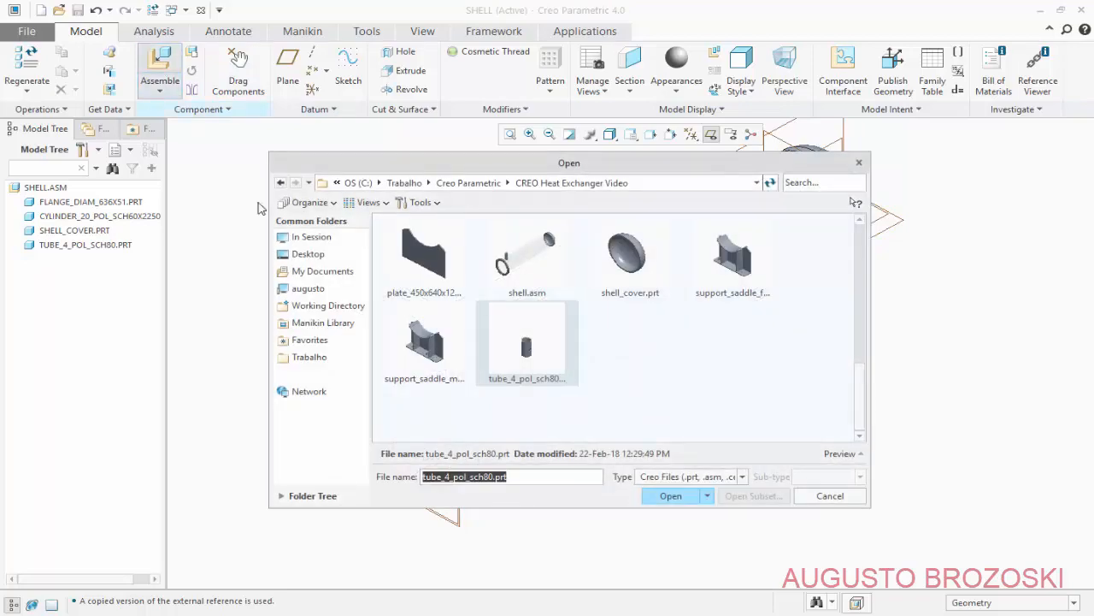
left_click(525, 357)
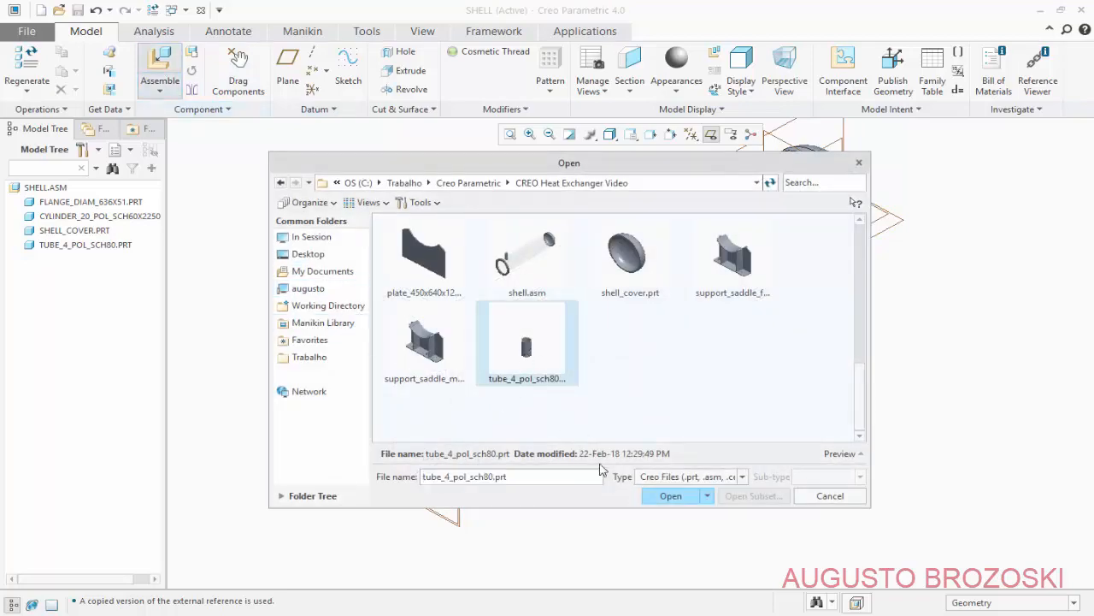
left_click(660, 496)
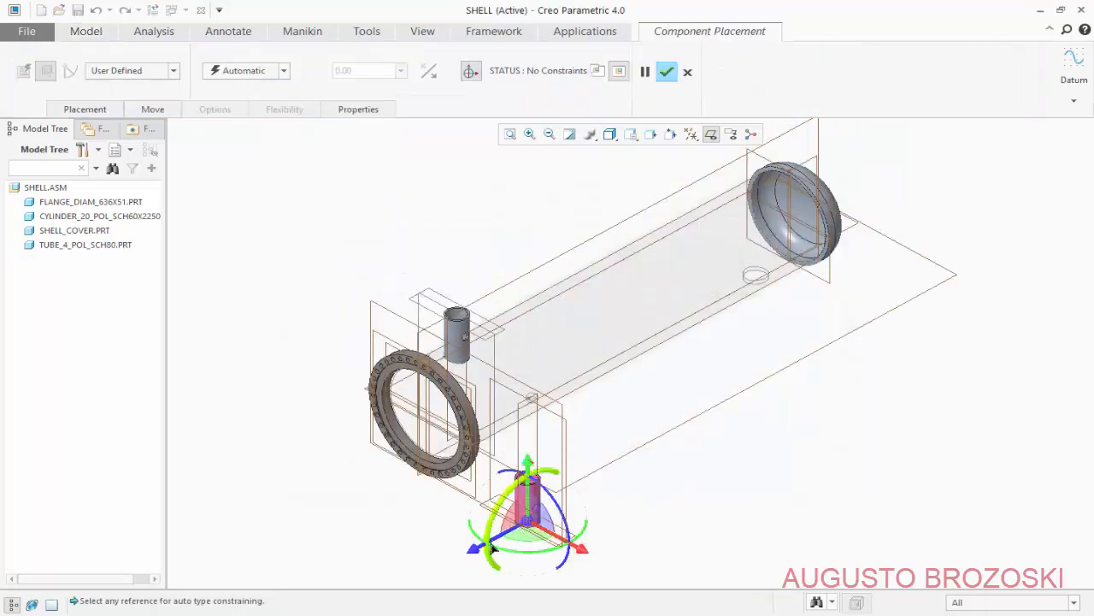
left_click_drag(514, 532, 778, 374)
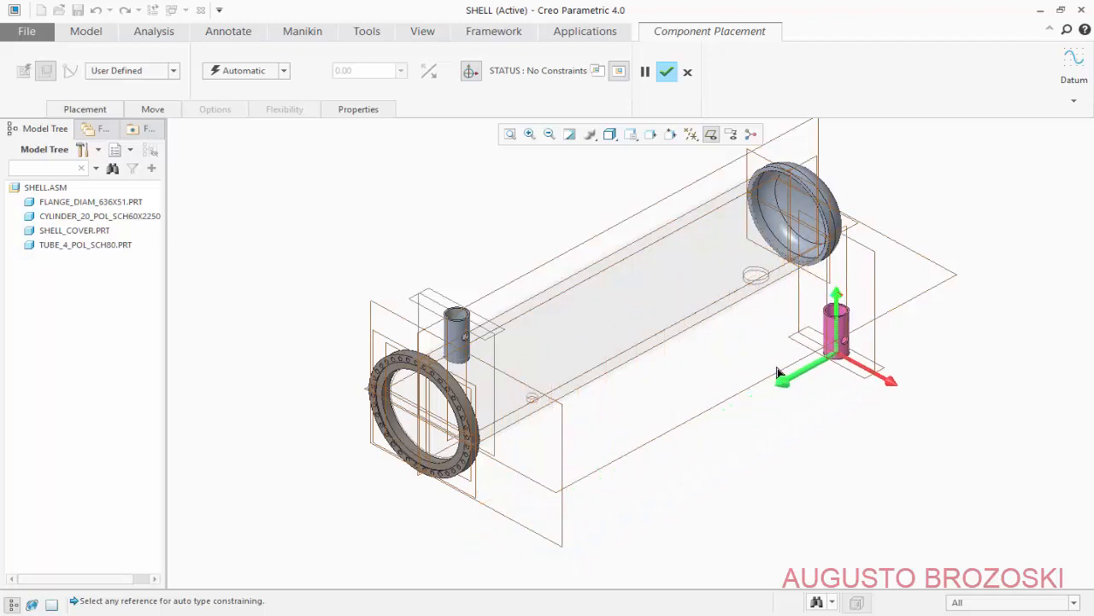
- Constrain the second tube's curved end face Coincident with the cylinder's outer surface
scroll(860, 311, "down", 5)
scroll(800, 407, "down", 6)
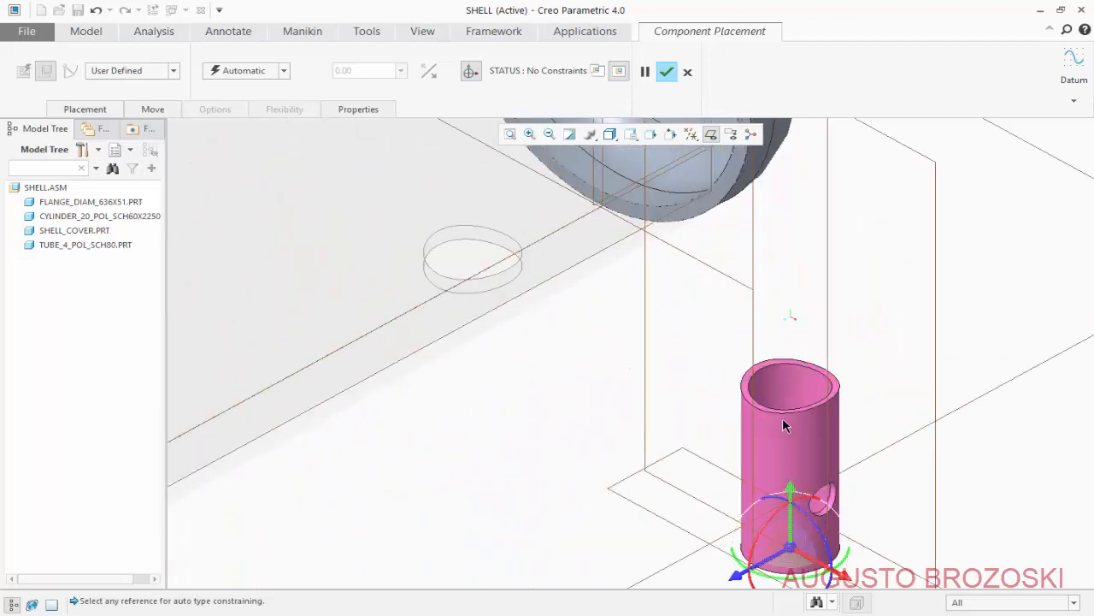
left_click(84, 109)
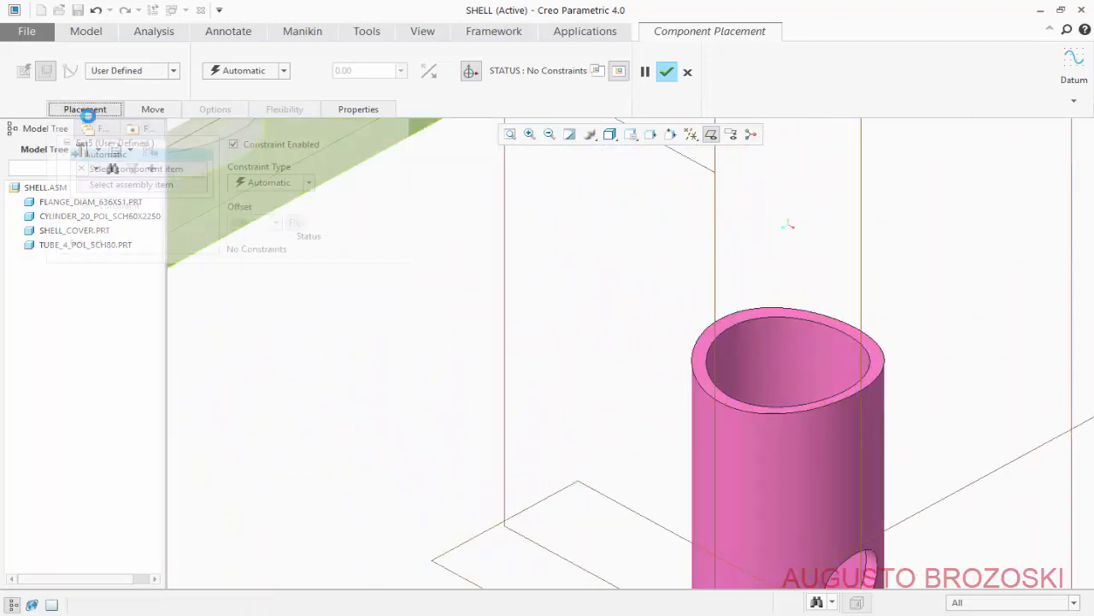
scroll(723, 373, "down", 3)
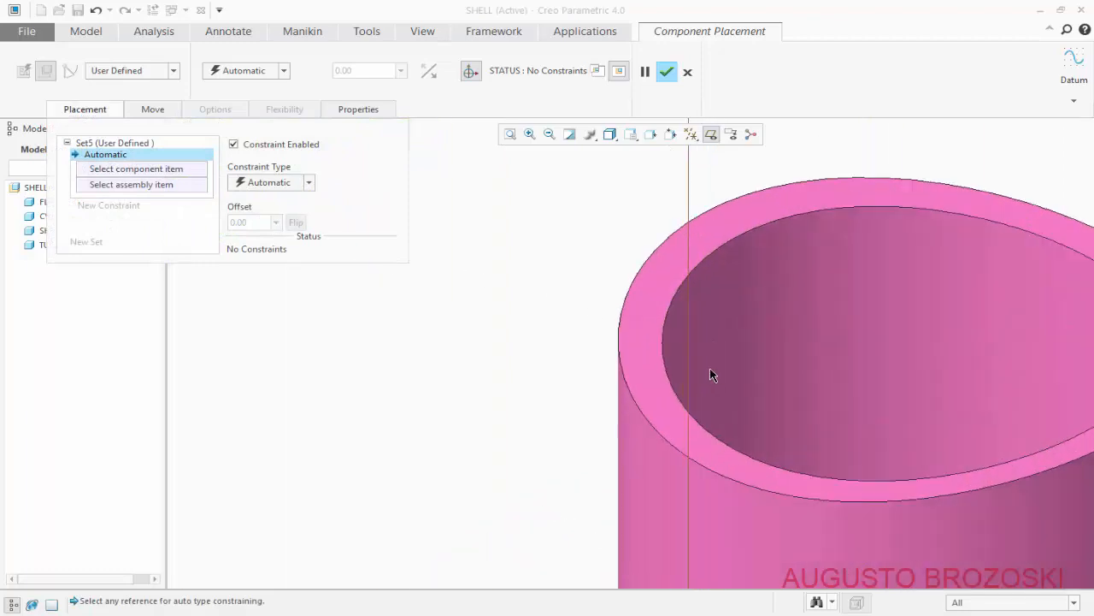
left_click(650, 336)
scroll(702, 373, "up", 6)
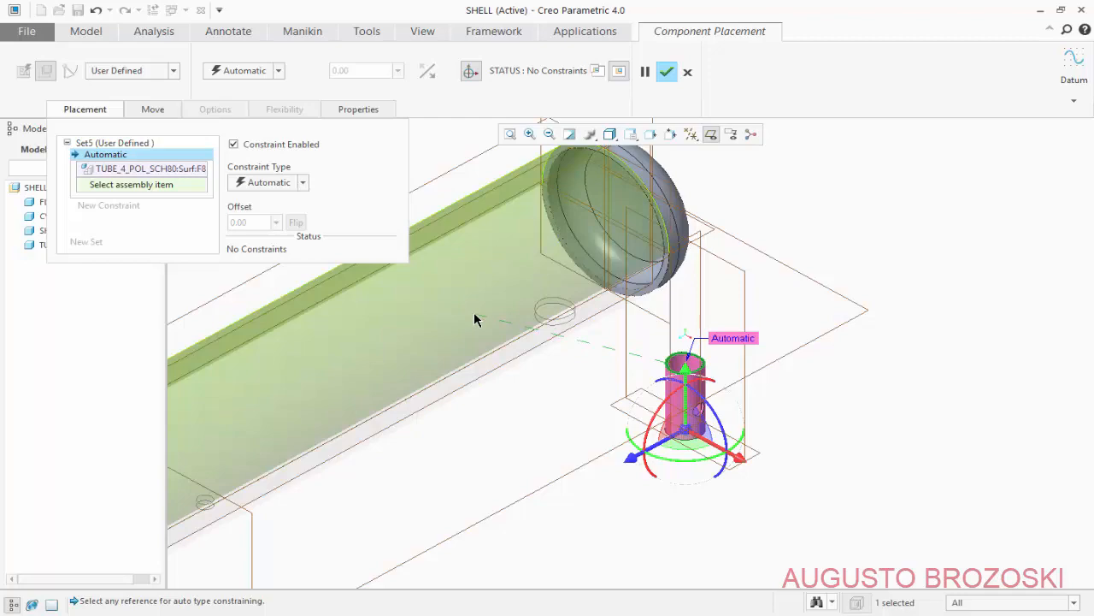
left_click(475, 318)
scroll(479, 325, "down", 5)
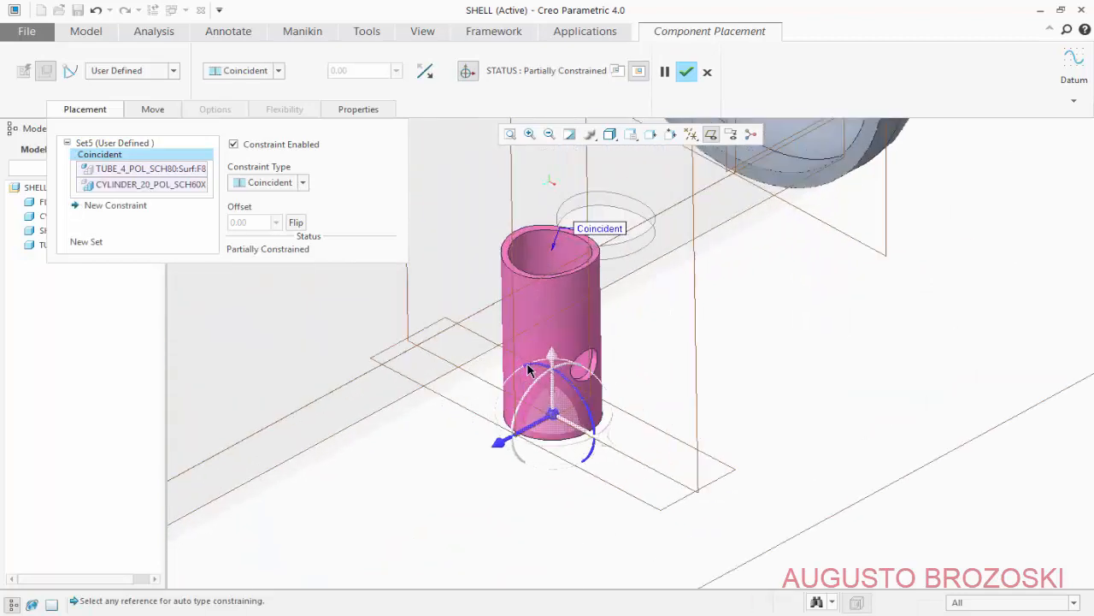
- Constrain the second tube's outer cylindrical surface to the cylinder's lower hole surface beside the shell cover with an Oriented constraint
scroll(637, 366, "down", 4)
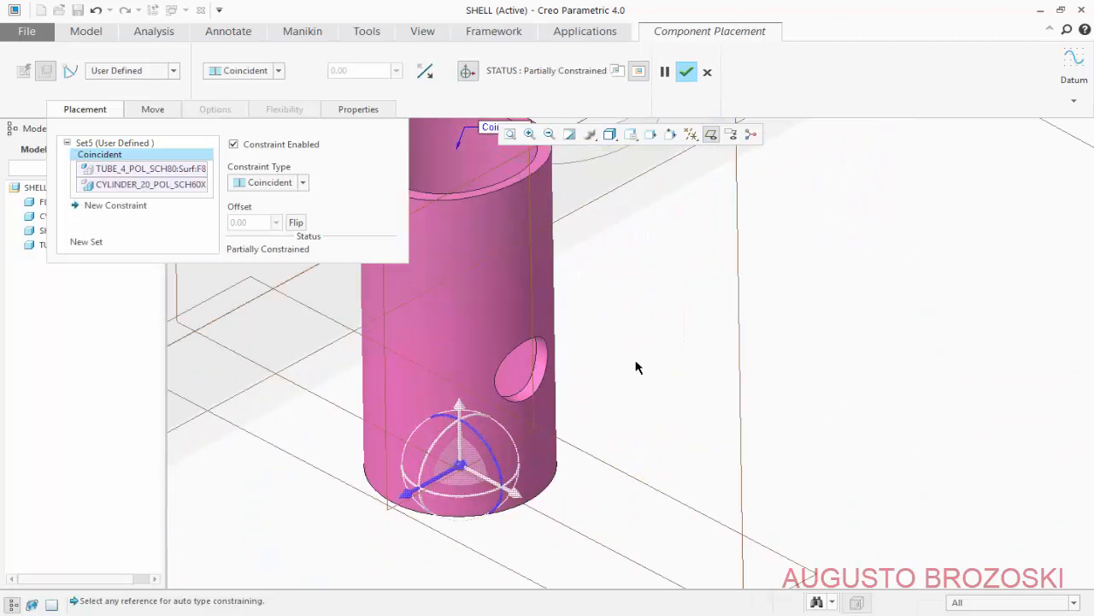
left_click(547, 326)
scroll(601, 323, "up", 4)
scroll(596, 305, "down", 6)
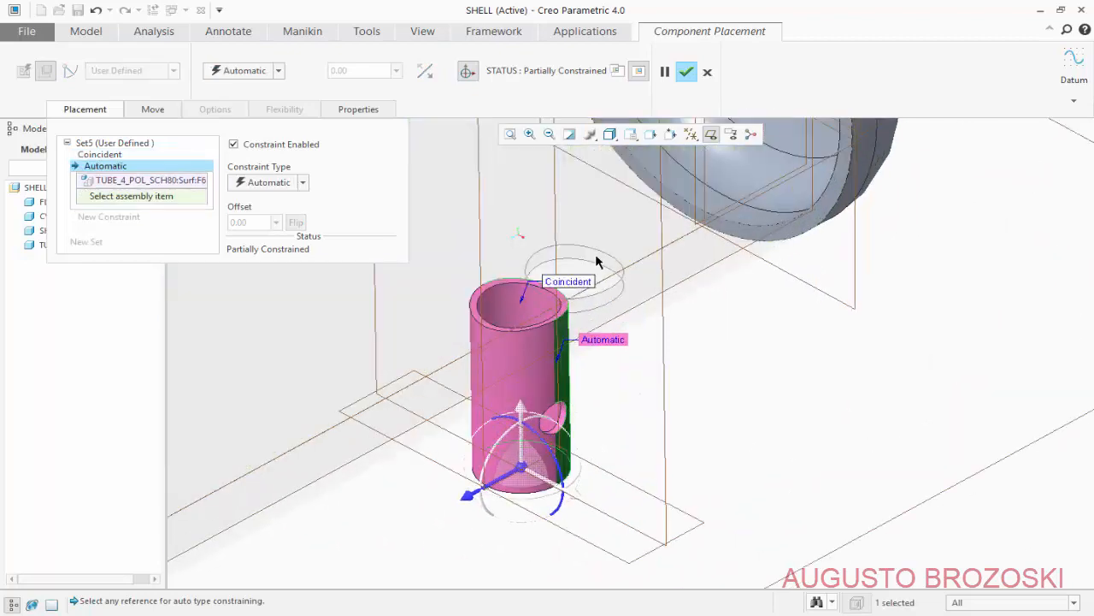
scroll(623, 314, "up", 6)
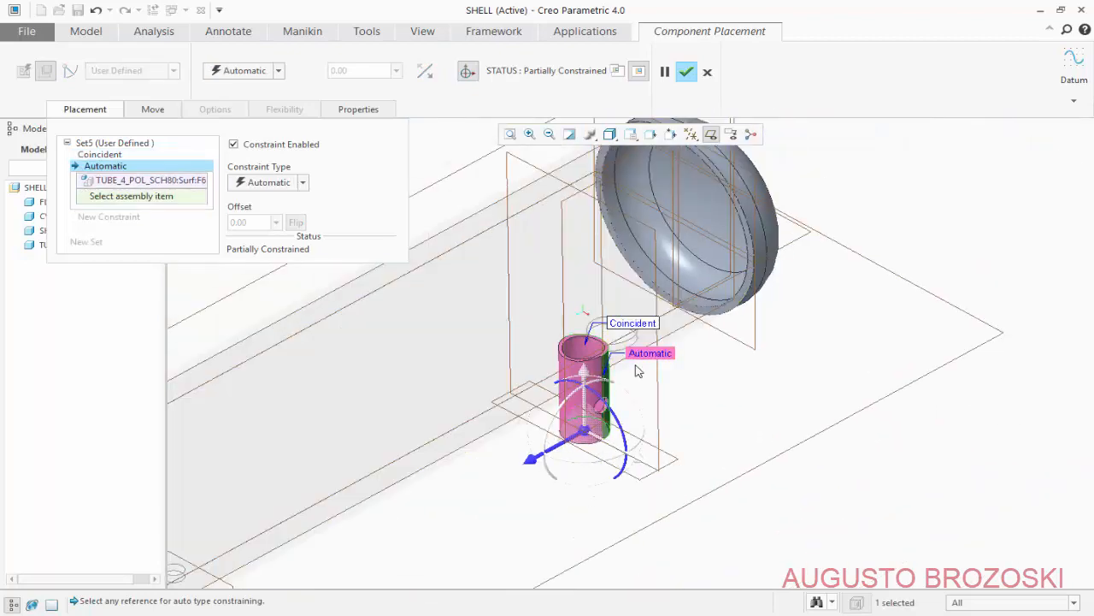
scroll(630, 344, "down", 6)
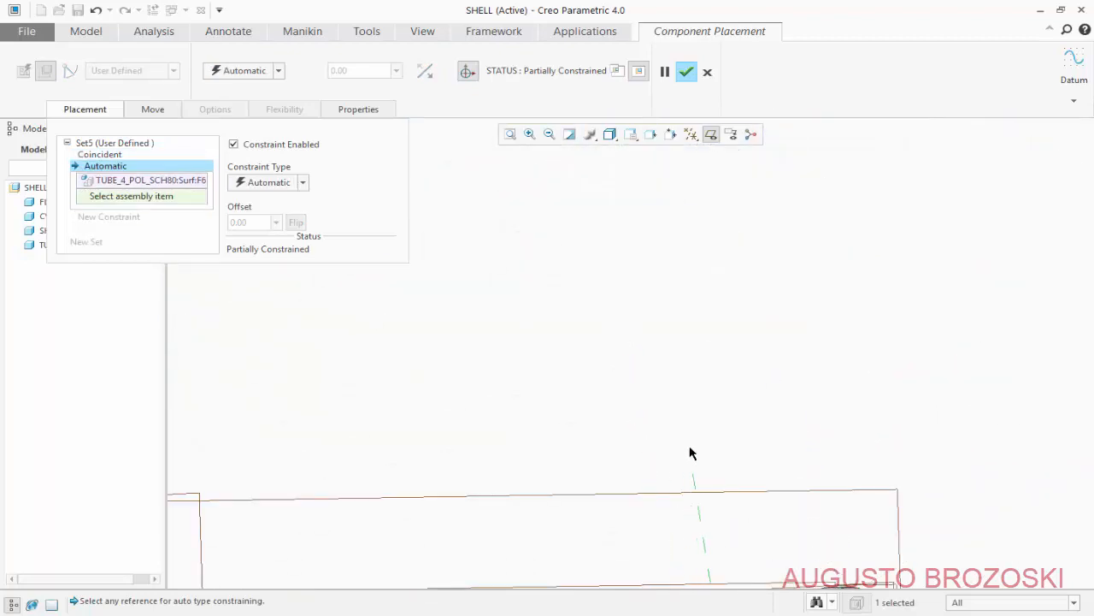
scroll(628, 247, "up", 6)
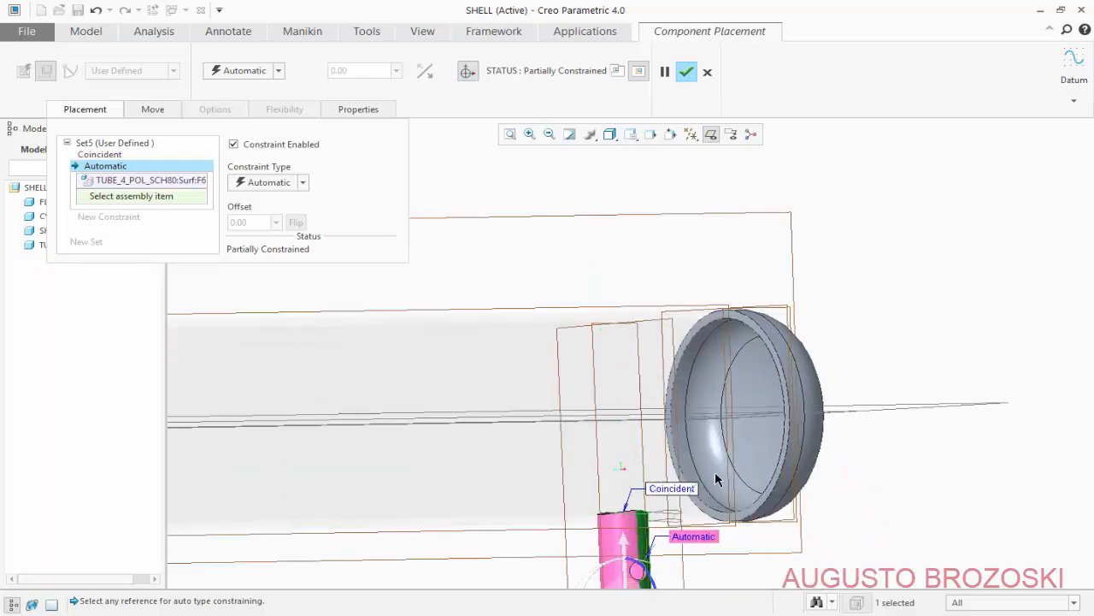
scroll(715, 480, "up", 3)
middle_click_drag(650, 367, 613, 305)
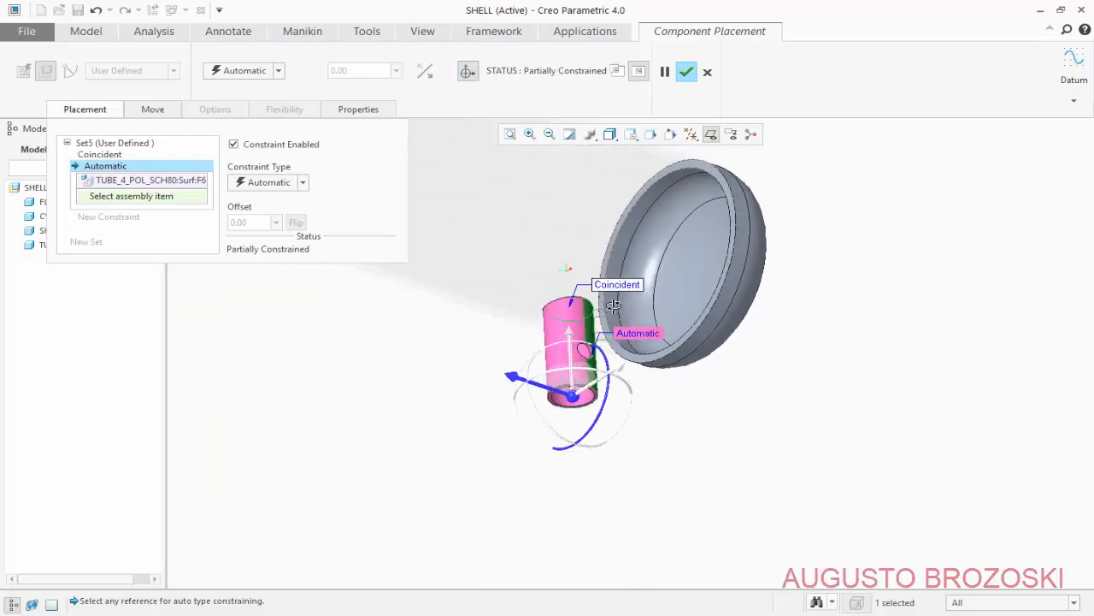
scroll(614, 306, "down", 8)
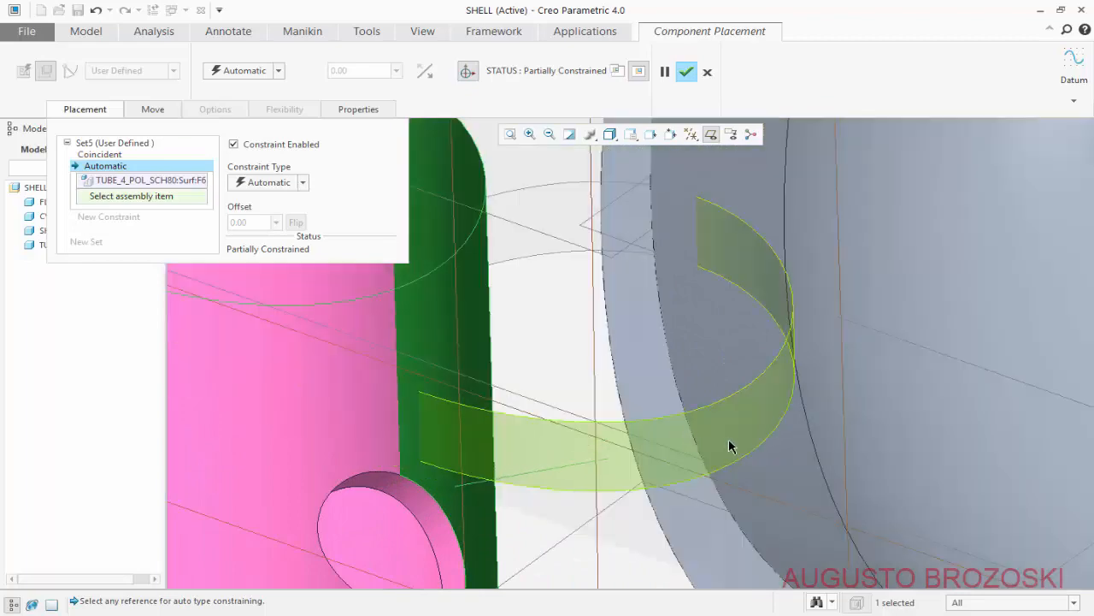
left_click(732, 439)
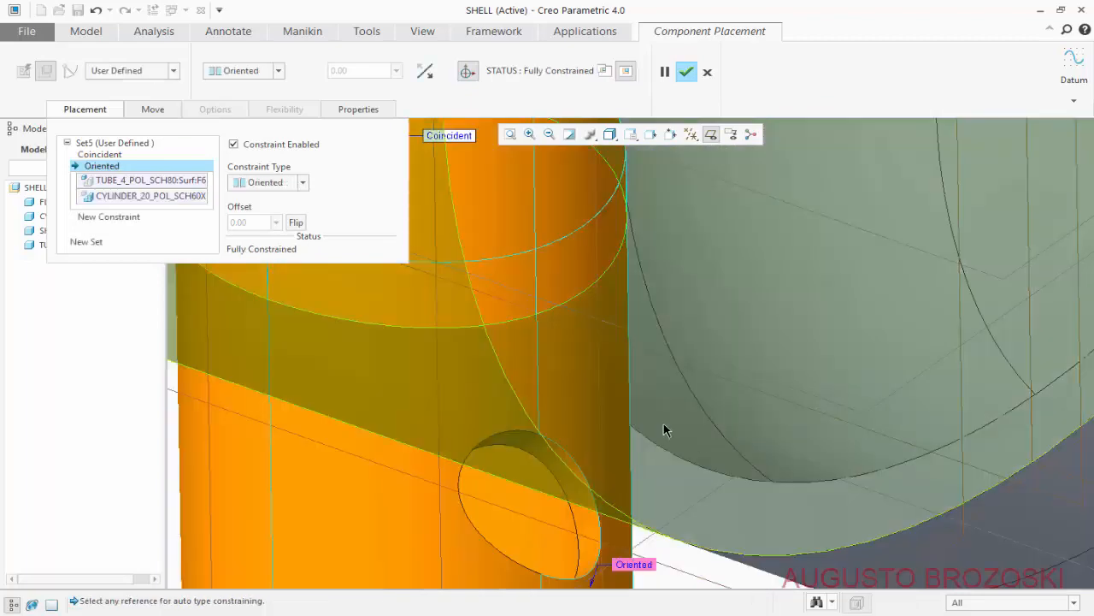
- Add a Coincident constraint between the second tube's RIGHT plane and the assembly's ASM_RIGHT plane, and accept the tube's placement
scroll(663, 424, "up", 5)
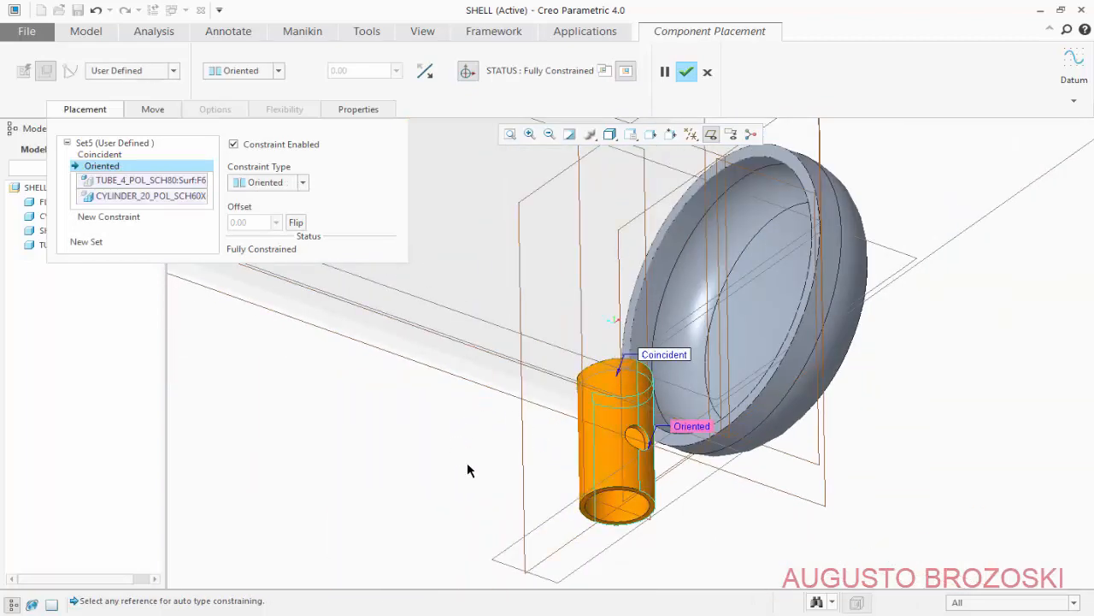
scroll(591, 553, "down", 6)
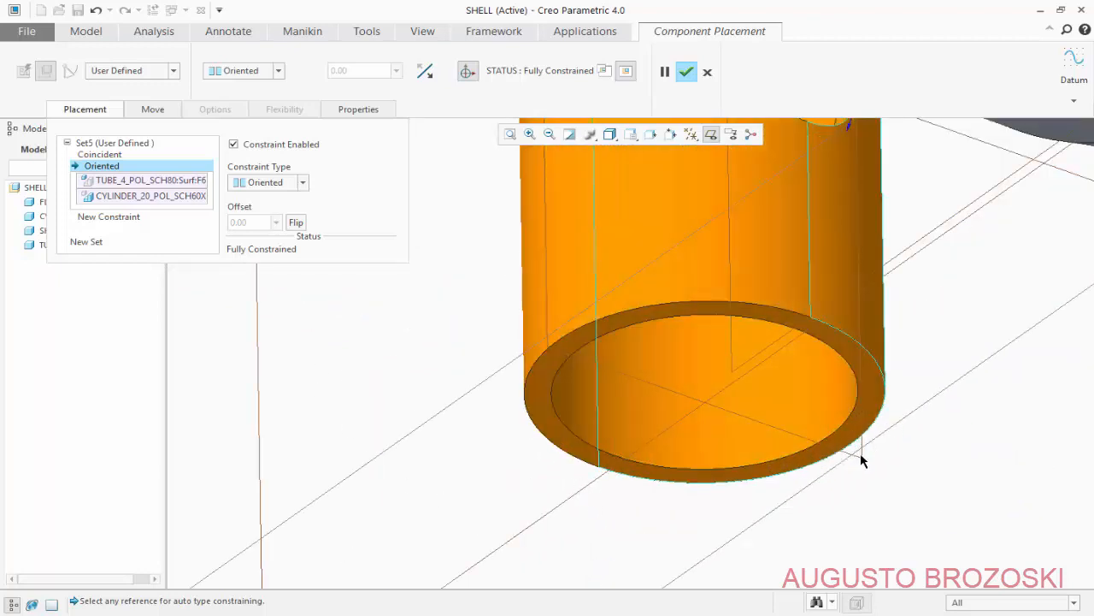
left_click(120, 219)
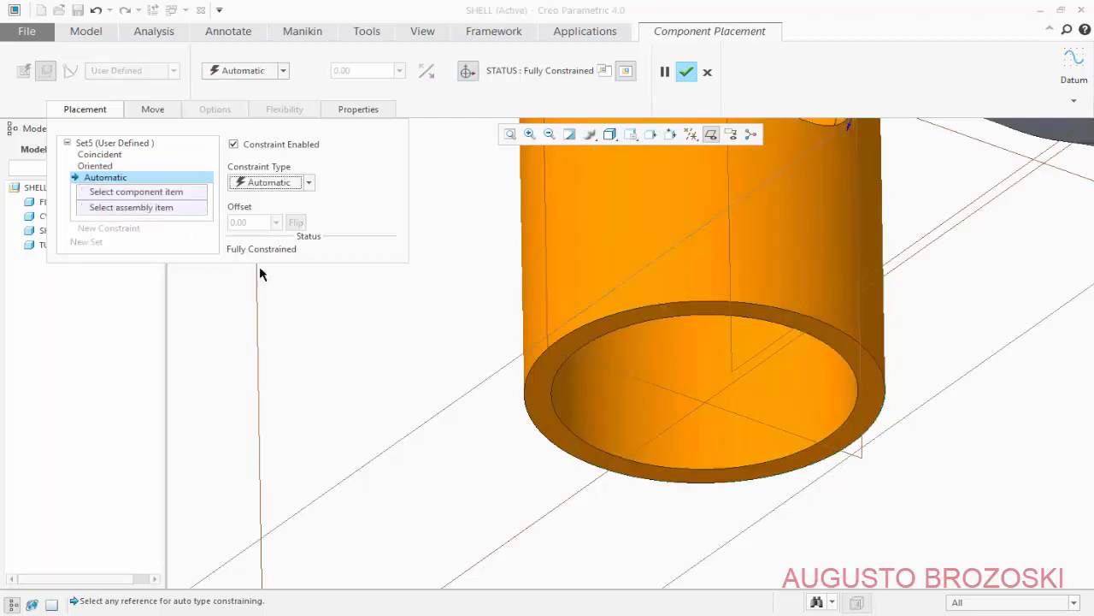
left_click(856, 453)
scroll(632, 473, "down", 5)
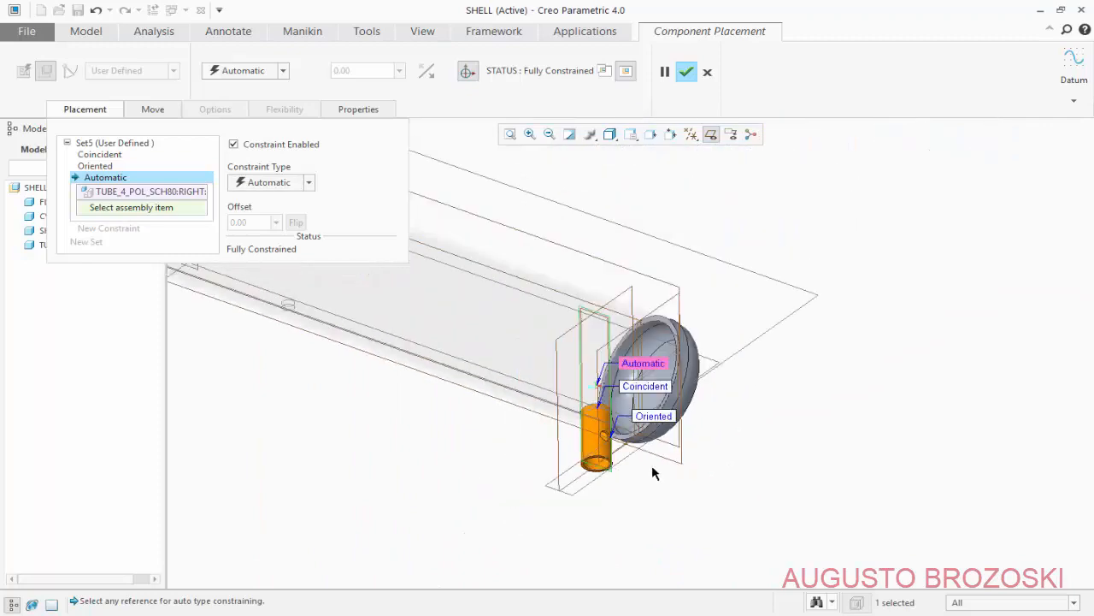
left_click(630, 137)
left_click(633, 157)
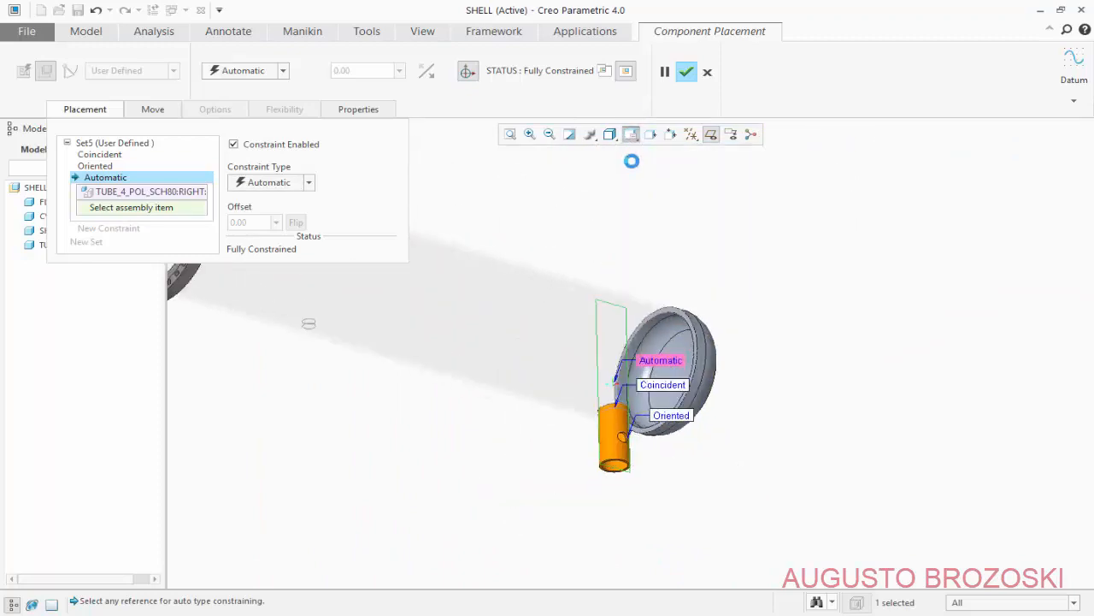
scroll(791, 207, "up", 5)
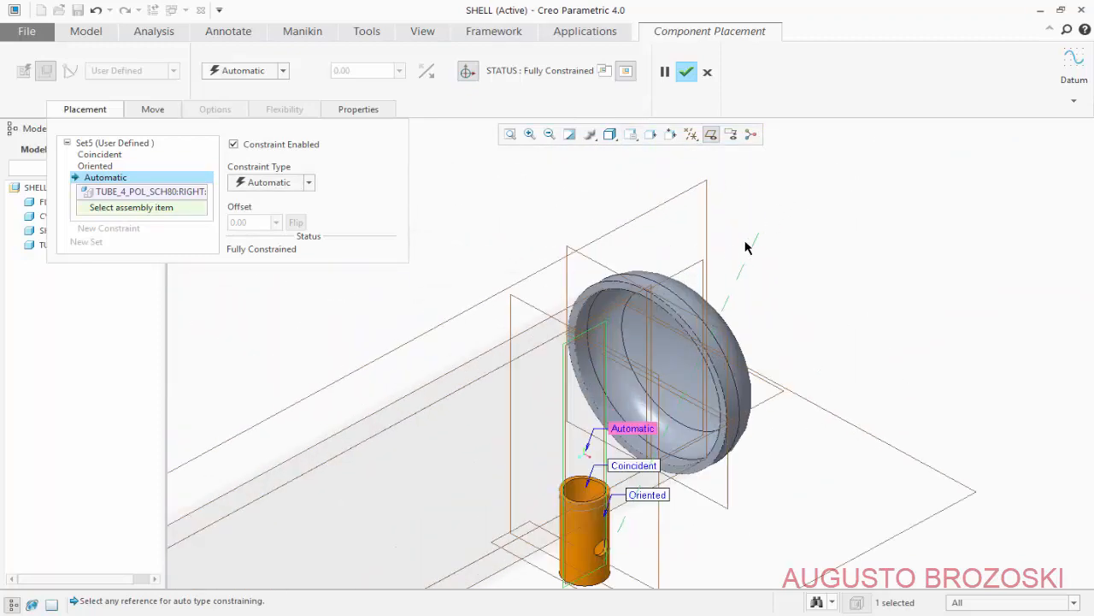
left_click(695, 187)
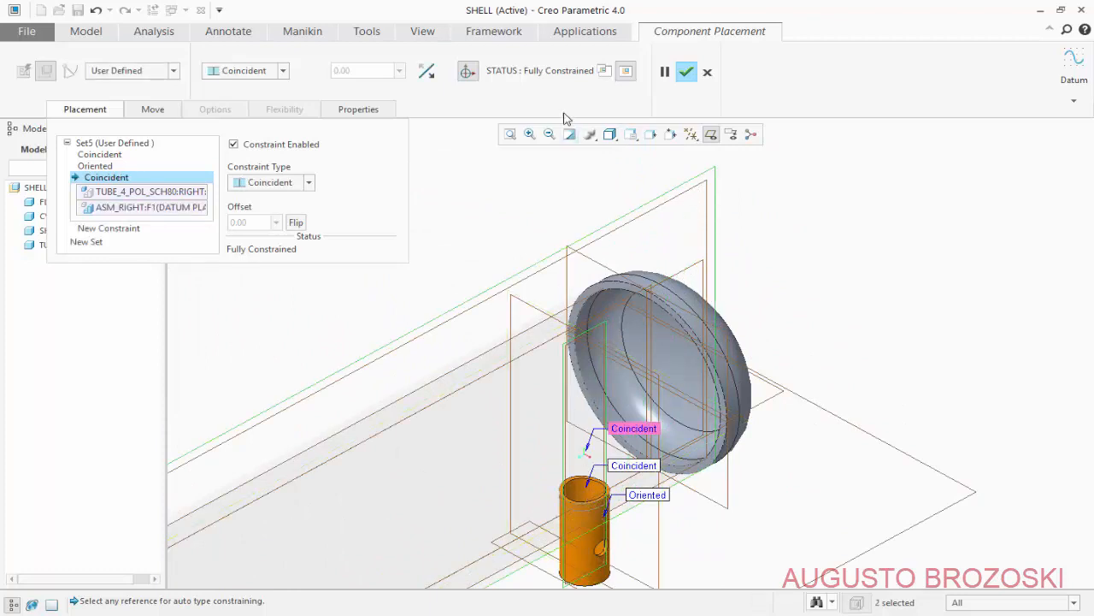
left_click(85, 109)
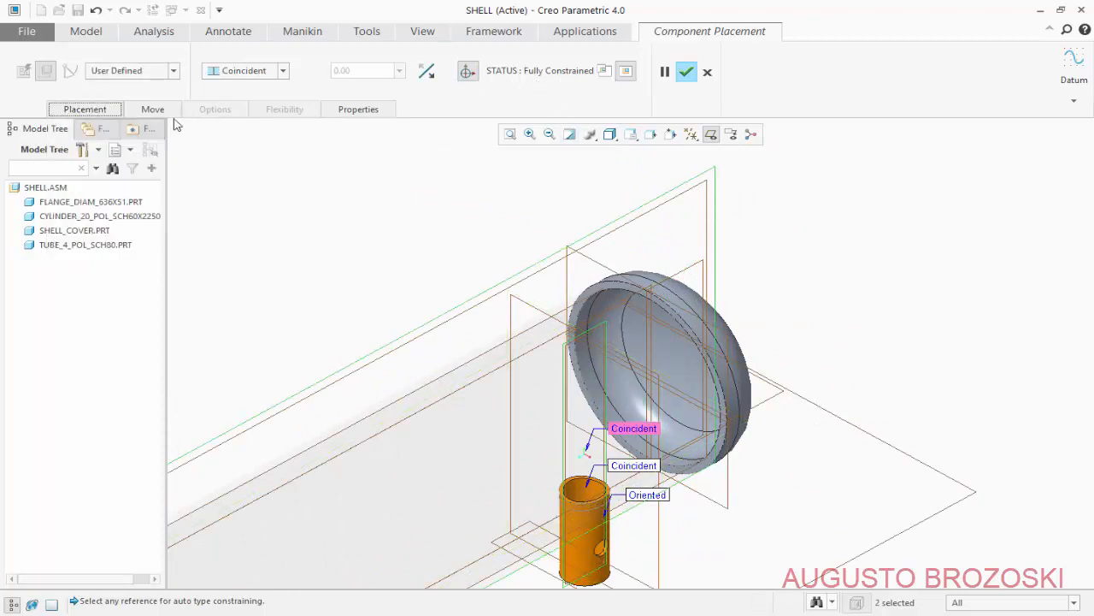
left_click(687, 73)
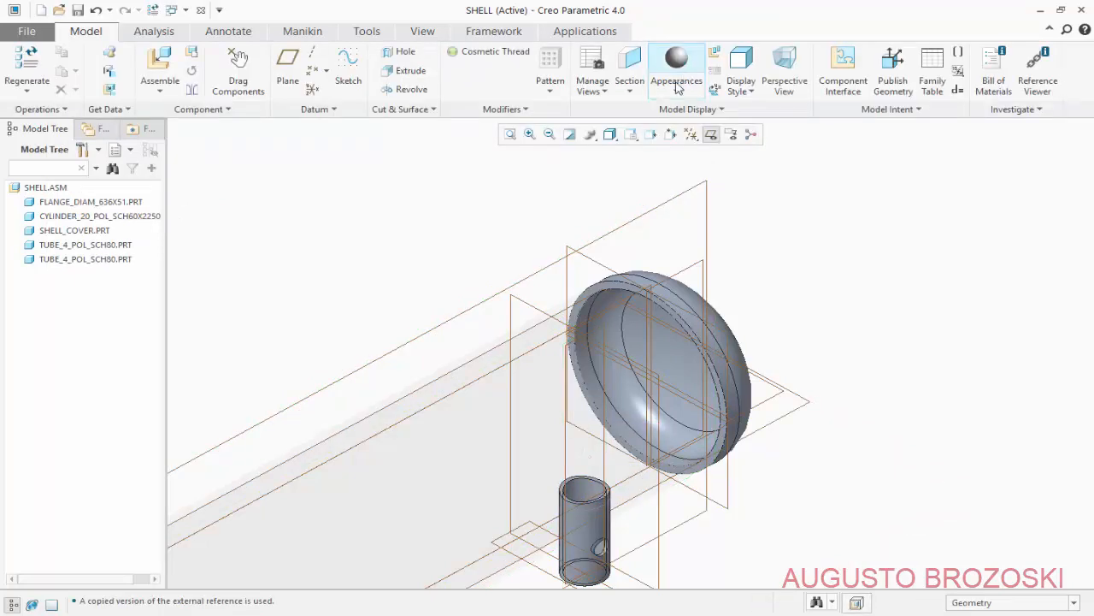
- Save the SHELL assembly with the datum planes hidden and the view in Standard Orientation
left_click(710, 136)
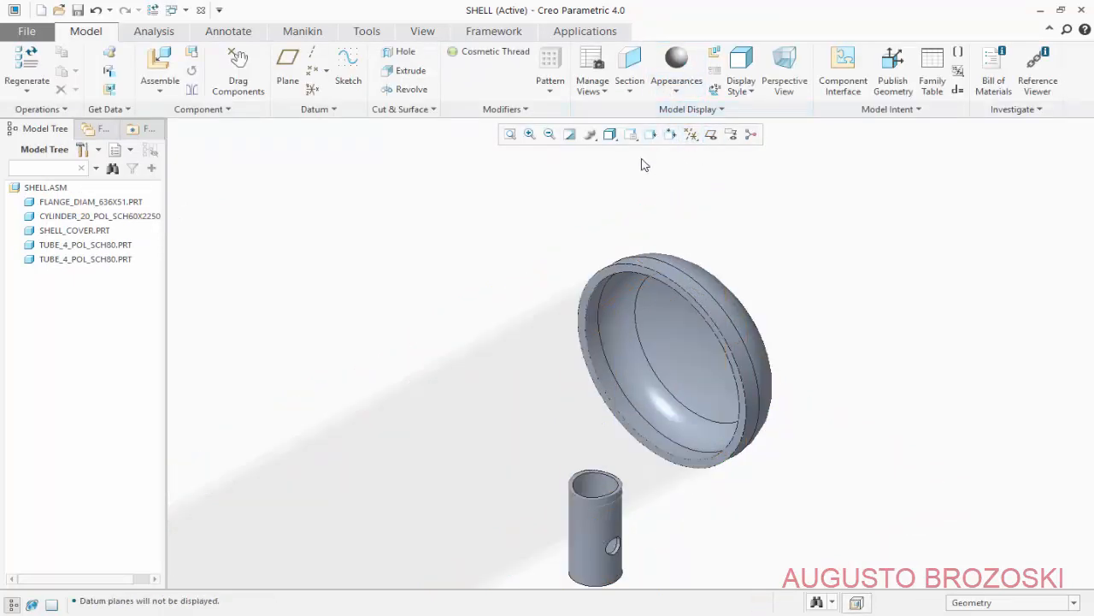
left_click(631, 134)
left_click(640, 153)
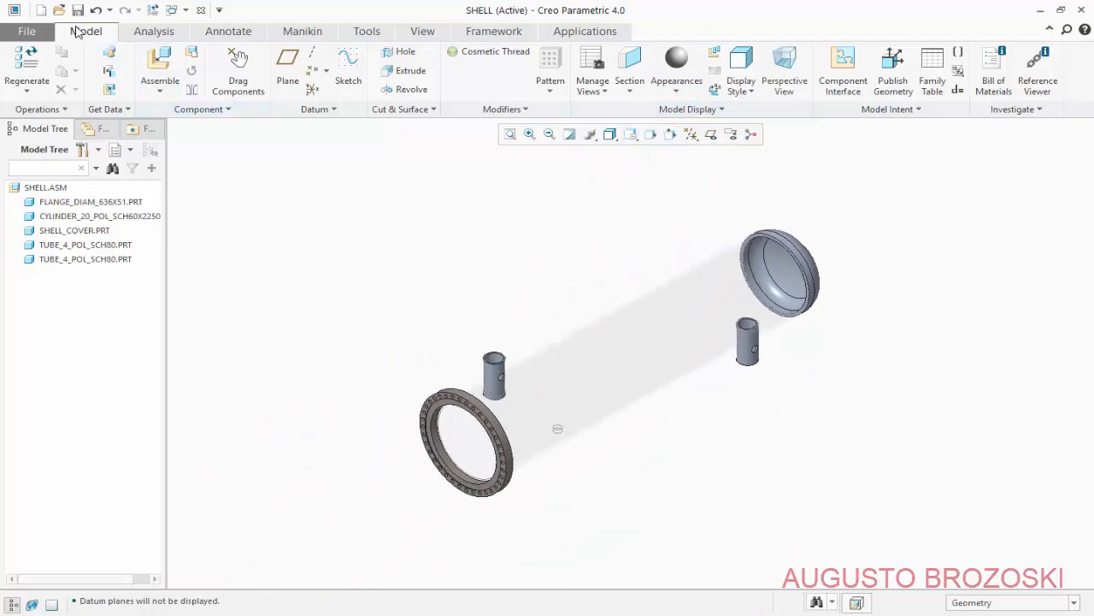
left_click(79, 15)
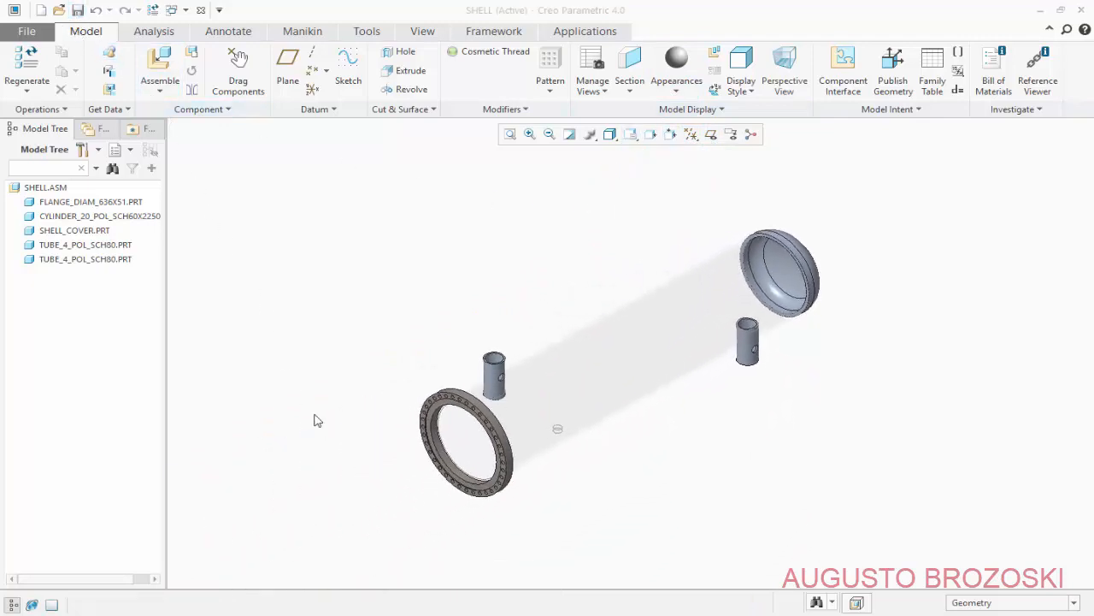
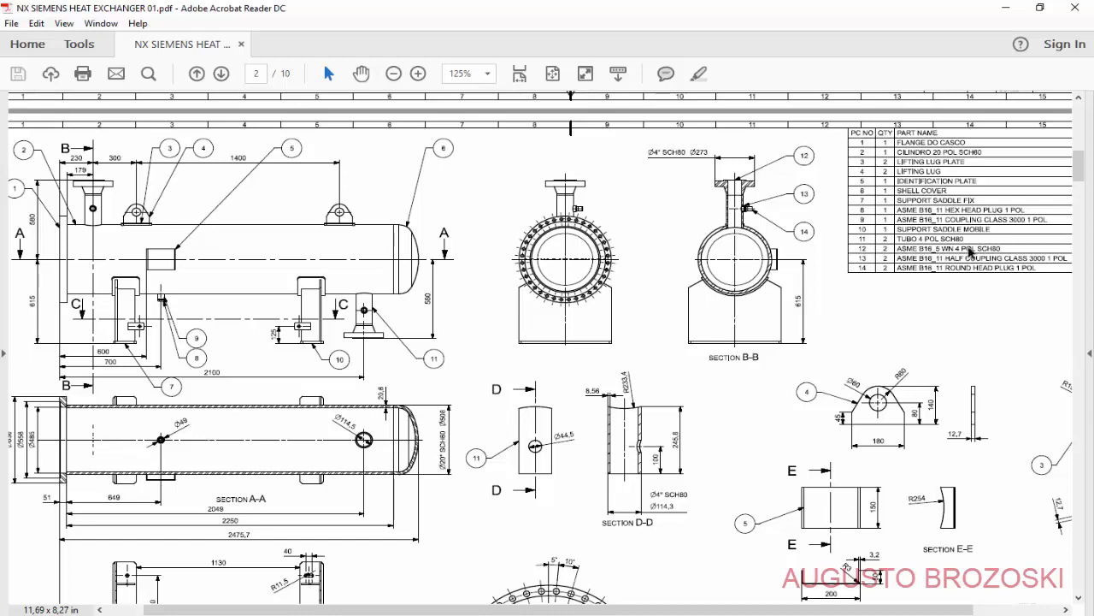
- Switch from the PDF drawing back to Creo, insert the asme_b16_5_wn_4_pol_sch80 flange and move it up beside the first tube
left_click(1000, 12)
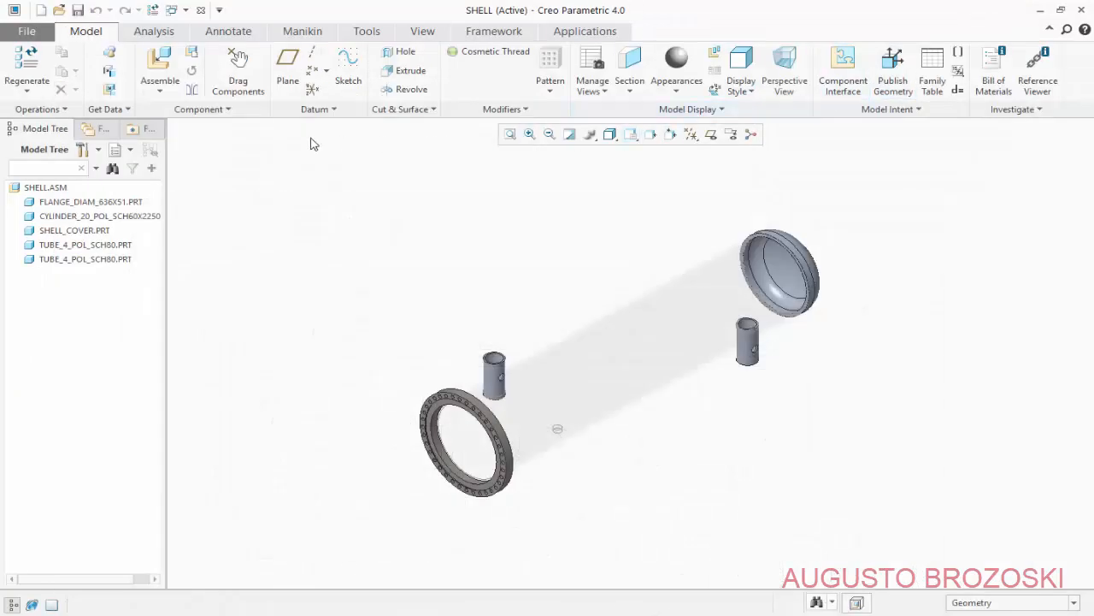
left_click(160, 62)
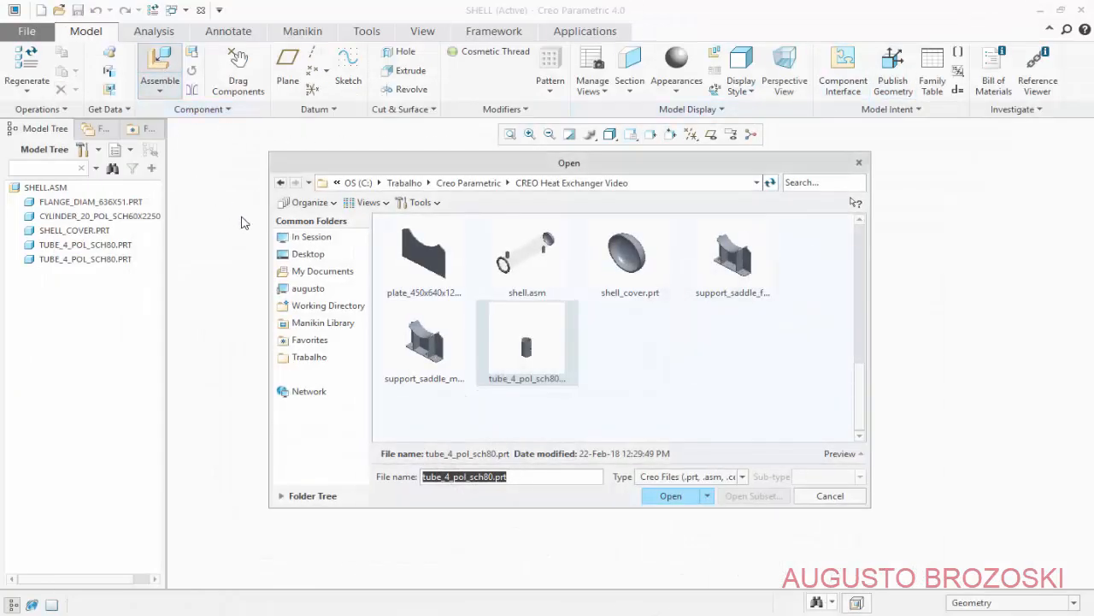
scroll(860, 244, "up", 5)
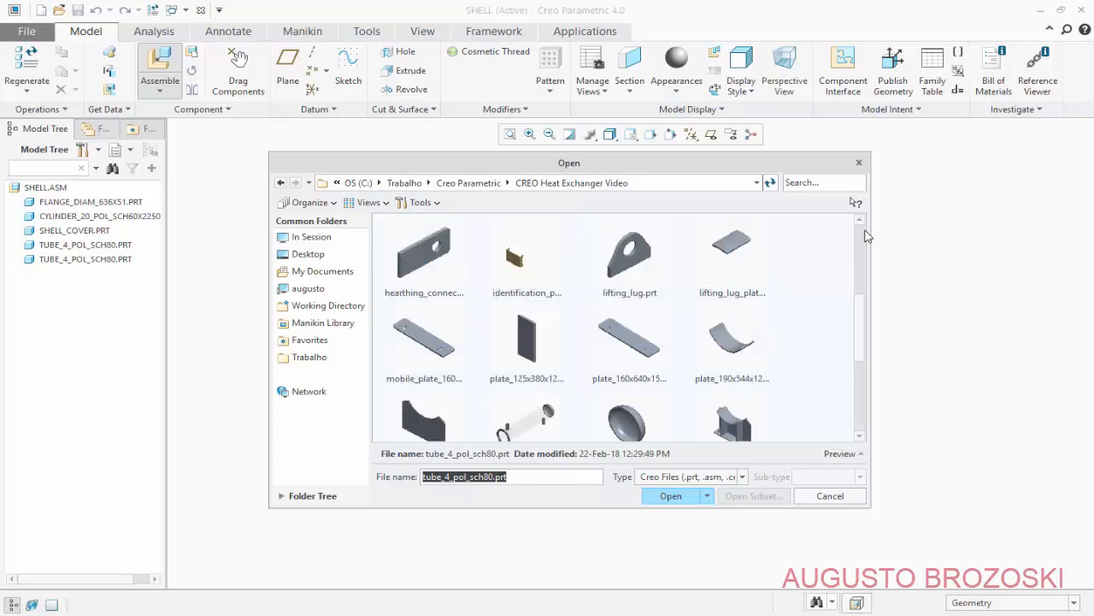
left_click(537, 349)
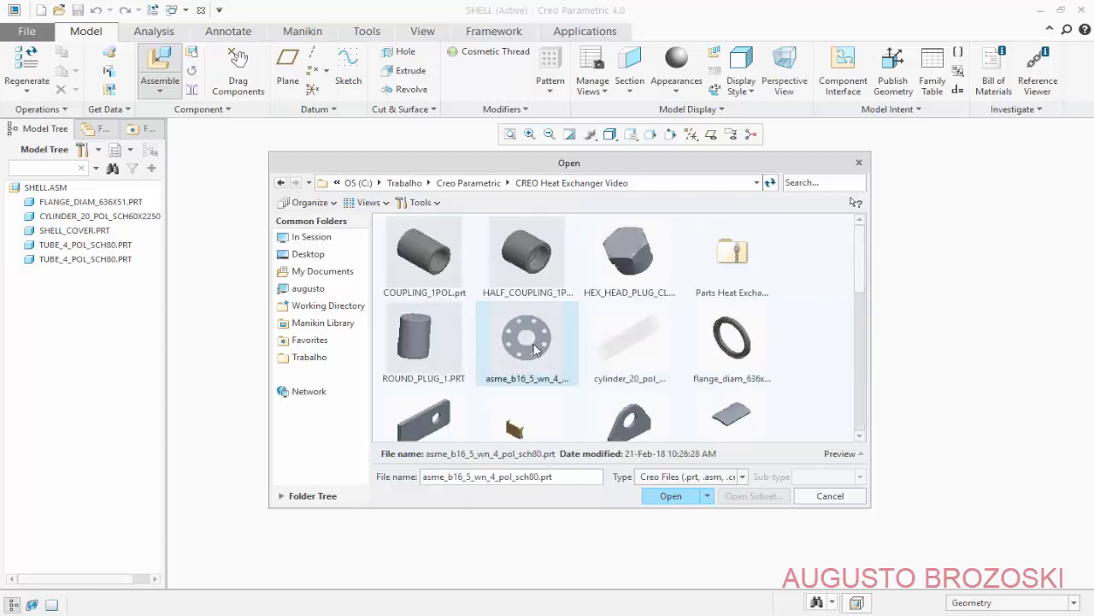
left_click(671, 496)
scroll(508, 552, "down", 2)
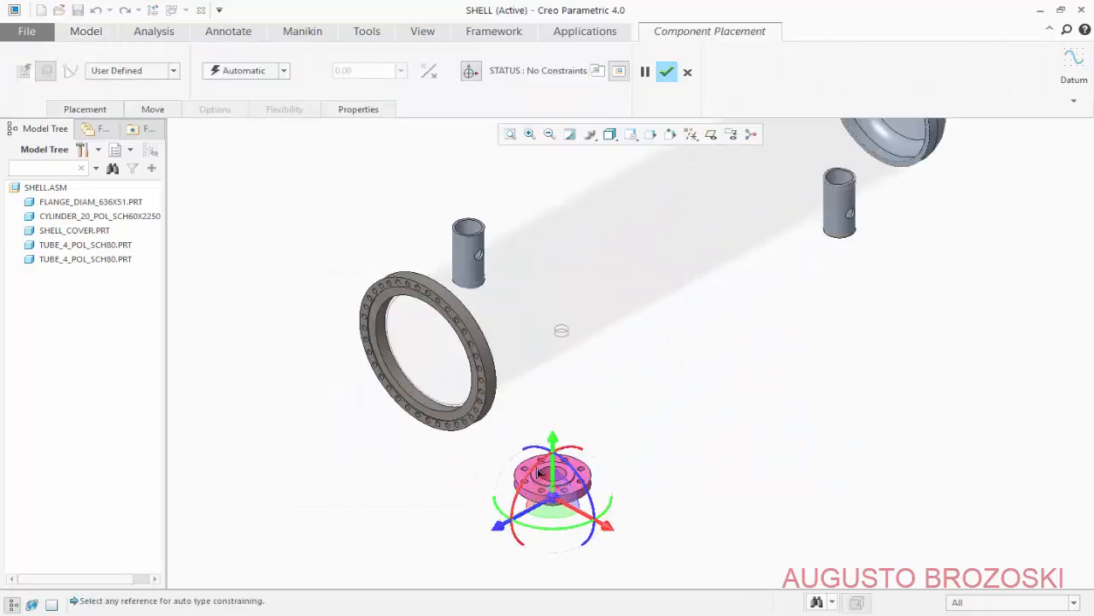
left_click_drag(551, 408, 522, 171)
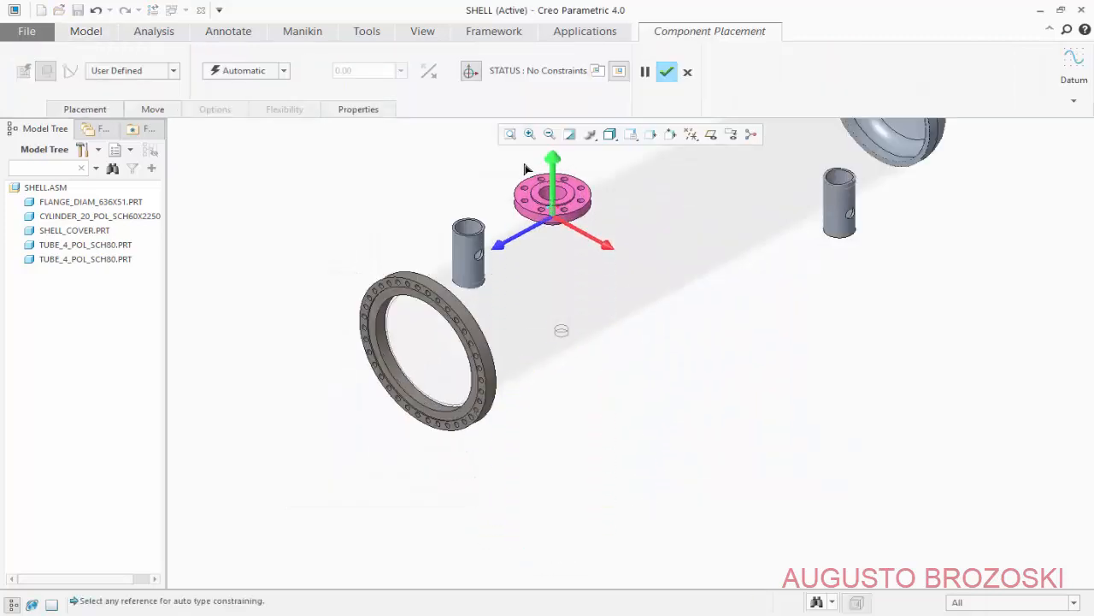
- Pair the small flange's weld-neck end face with the first tube's upper end face in a Distance constraint
scroll(516, 179, "down", 3)
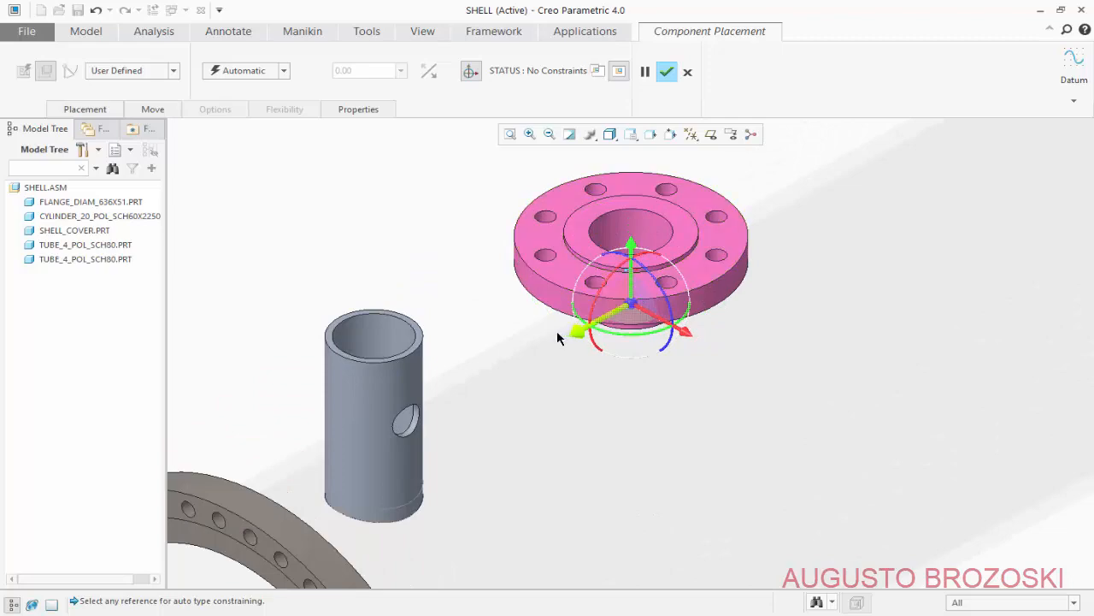
scroll(557, 335, "up", 2)
middle_click_drag(614, 354, 596, 340)
scroll(448, 283, "up", 3)
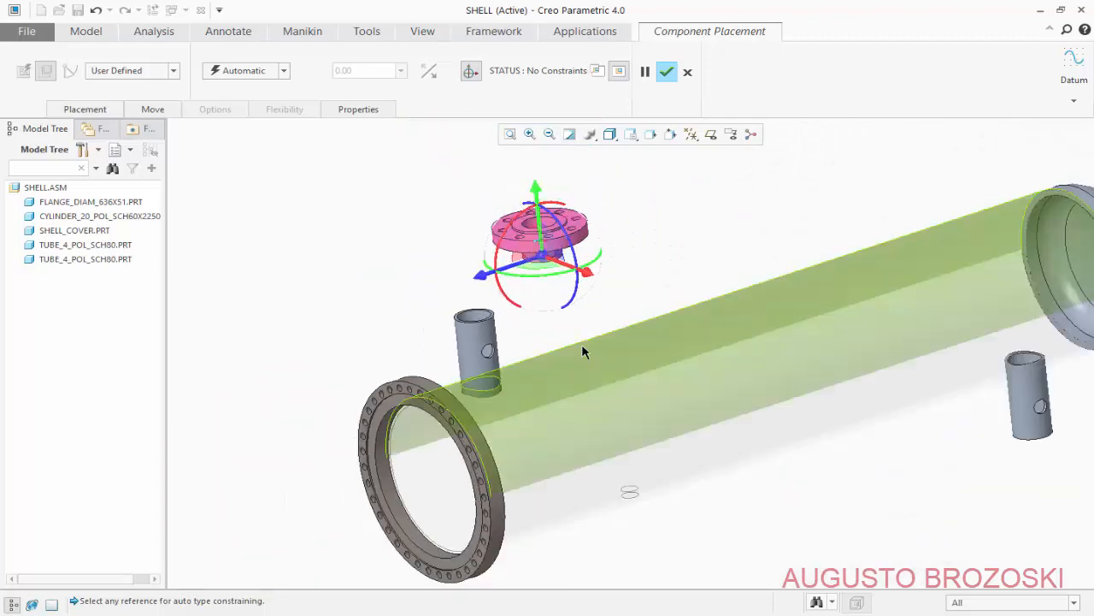
middle_click_drag(448, 283, 525, 228)
scroll(479, 231, "up", 1)
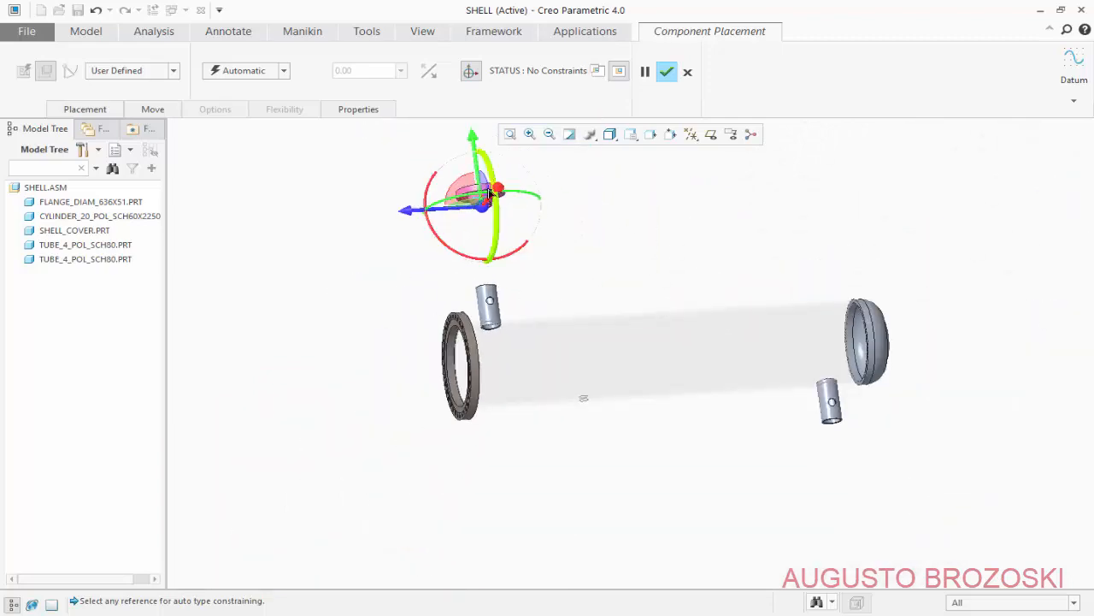
scroll(444, 239, "down", 5)
scroll(444, 239, "down", 2)
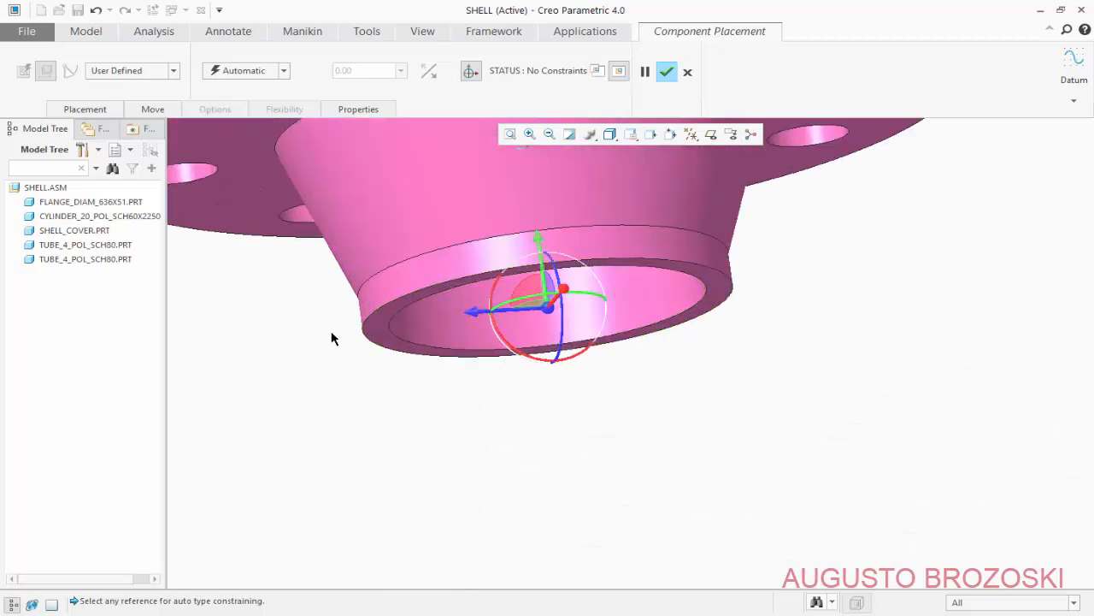
left_click(378, 330)
scroll(359, 350, "up", 5)
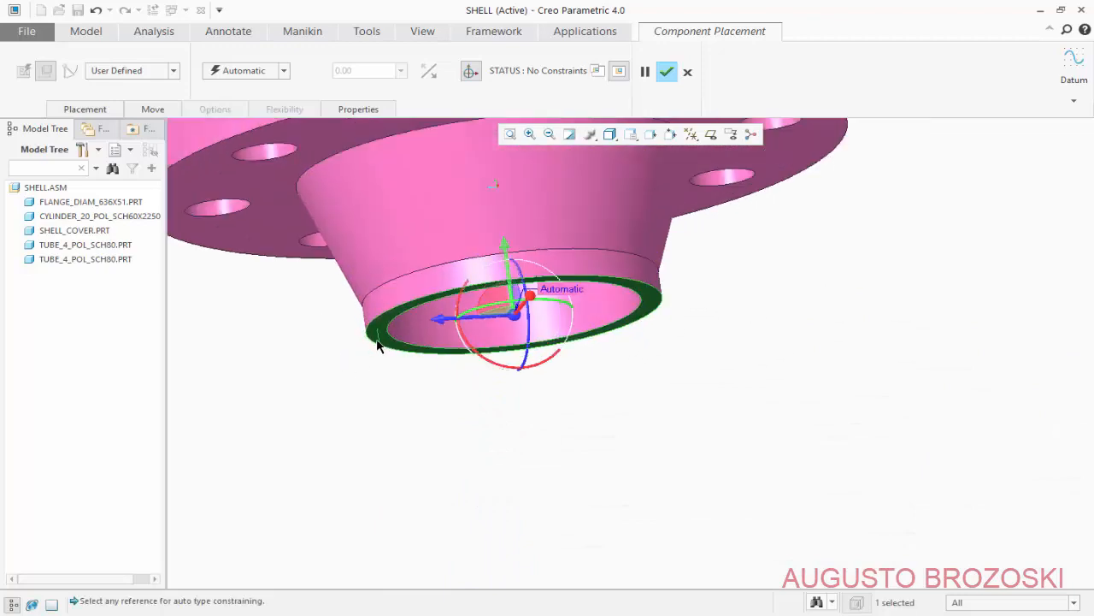
scroll(419, 356, "up", 3)
middle_click_drag(419, 357, 364, 334)
scroll(363, 333, "down", 6)
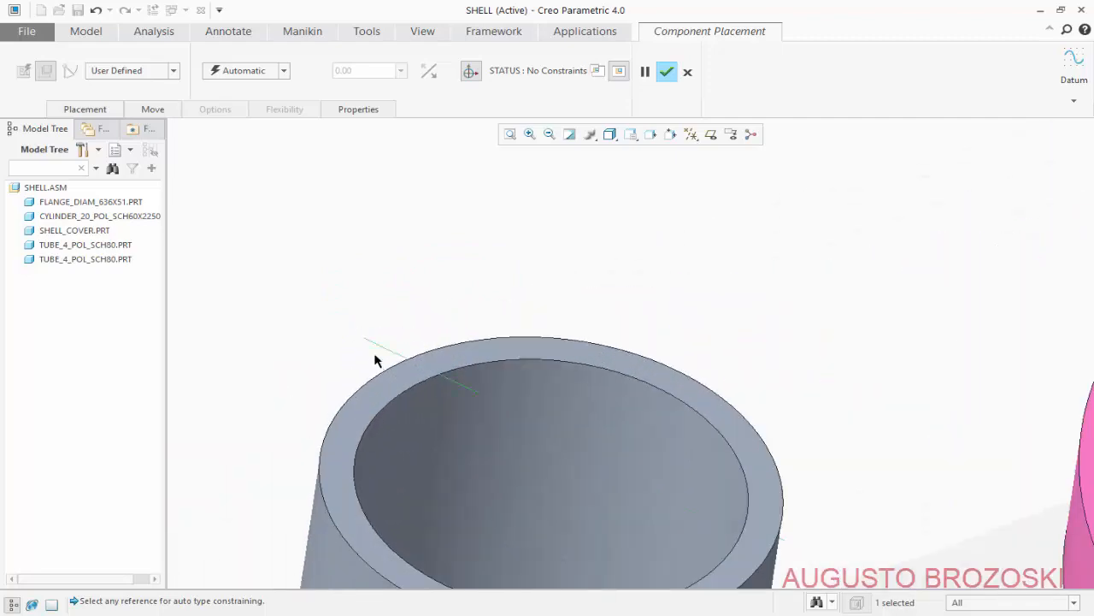
left_click(369, 389)
scroll(459, 325, "up", 5)
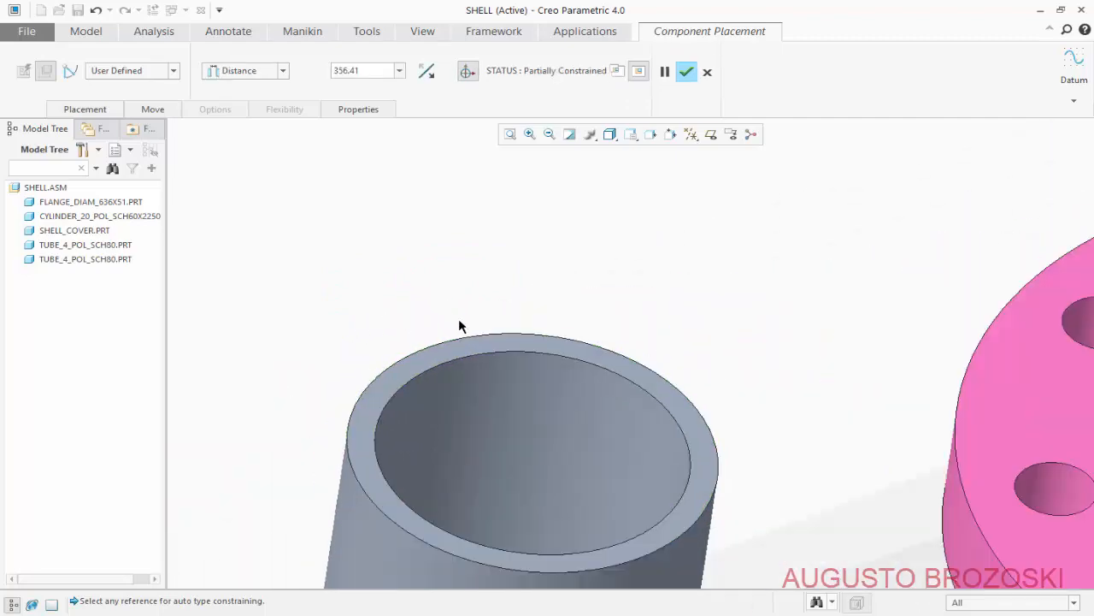
scroll(337, 243, "up", 2)
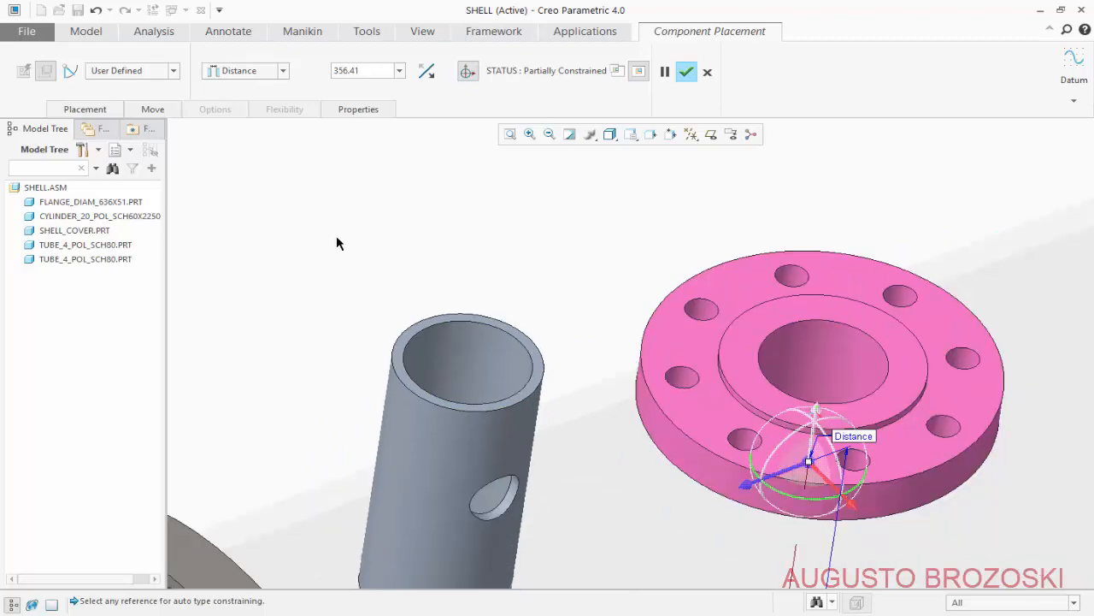
- Change the constraint between the small flange's weld-neck end face and the first tube's upper end face to Coincident
left_click(282, 73)
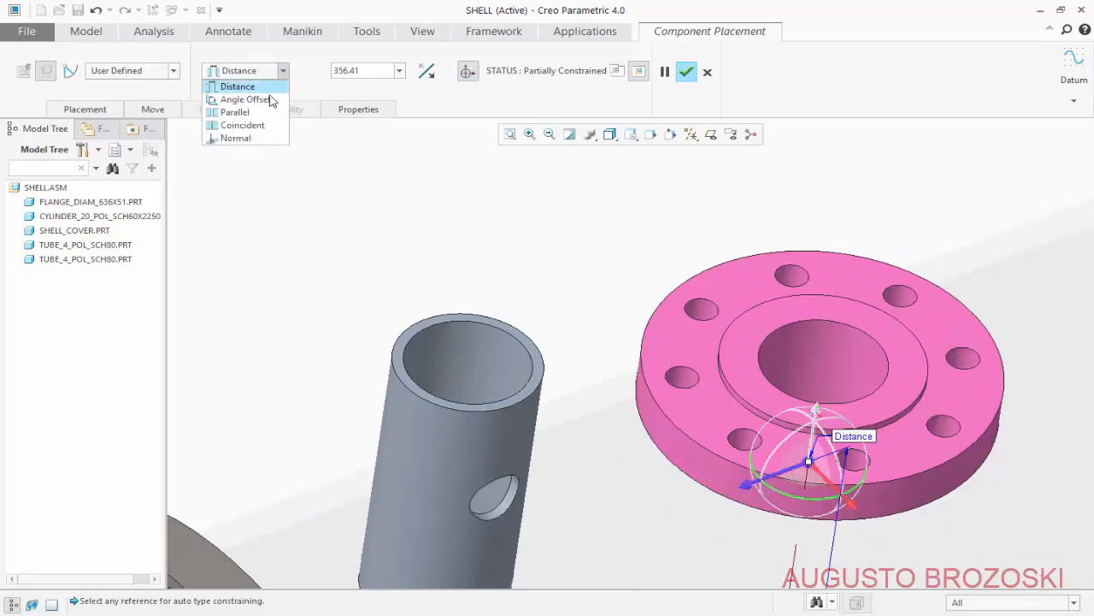
left_click(261, 129)
scroll(430, 303, "up", 5)
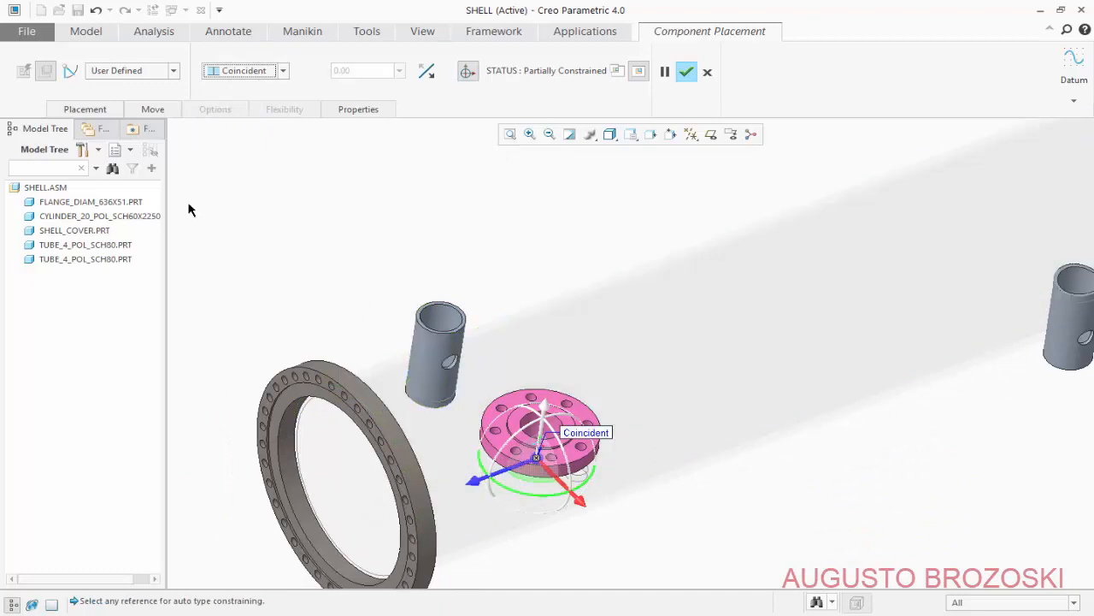
- Add a Coincident constraint between the cylindrical surface of the flange's weld neck and the first tube's cylindrical surface
left_click(95, 112)
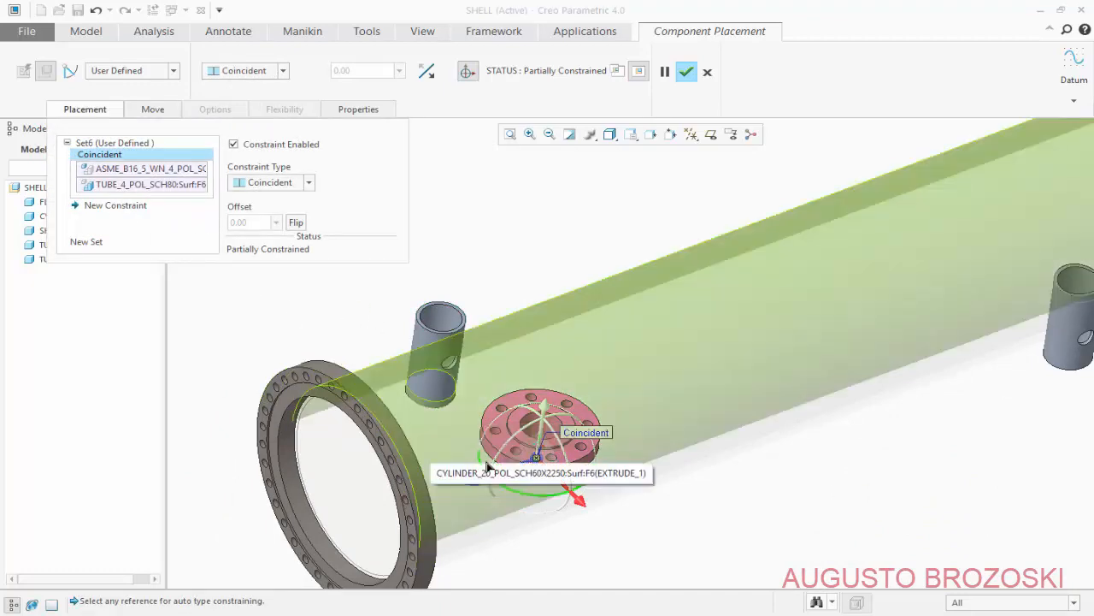
scroll(479, 466, "down", 4)
middle_click_drag(567, 461, 550, 532)
scroll(550, 531, "down", 5)
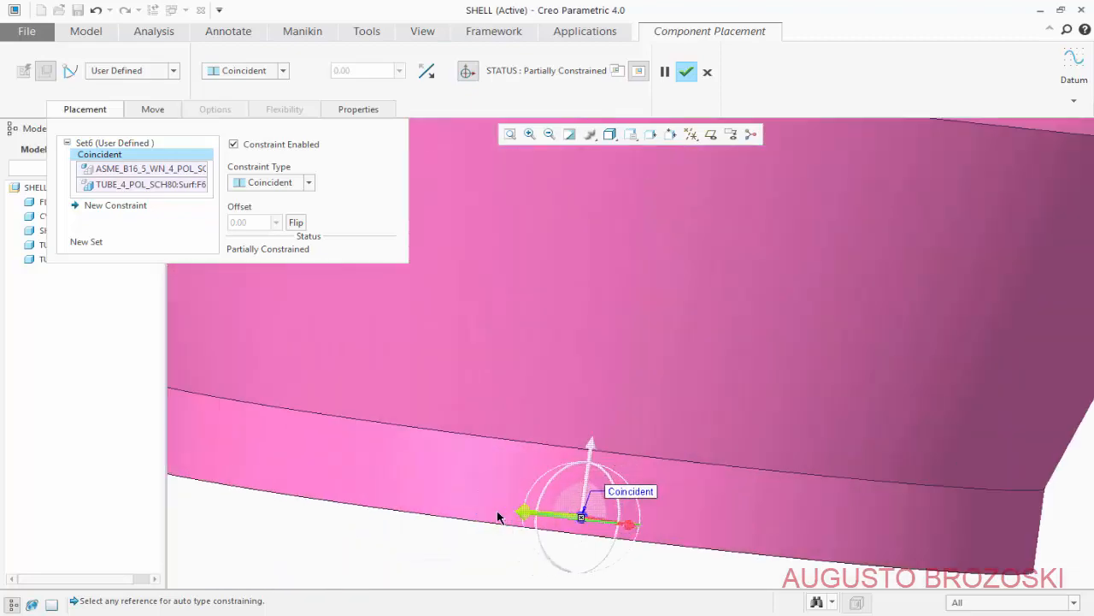
left_click(399, 486)
scroll(466, 464, "up", 6)
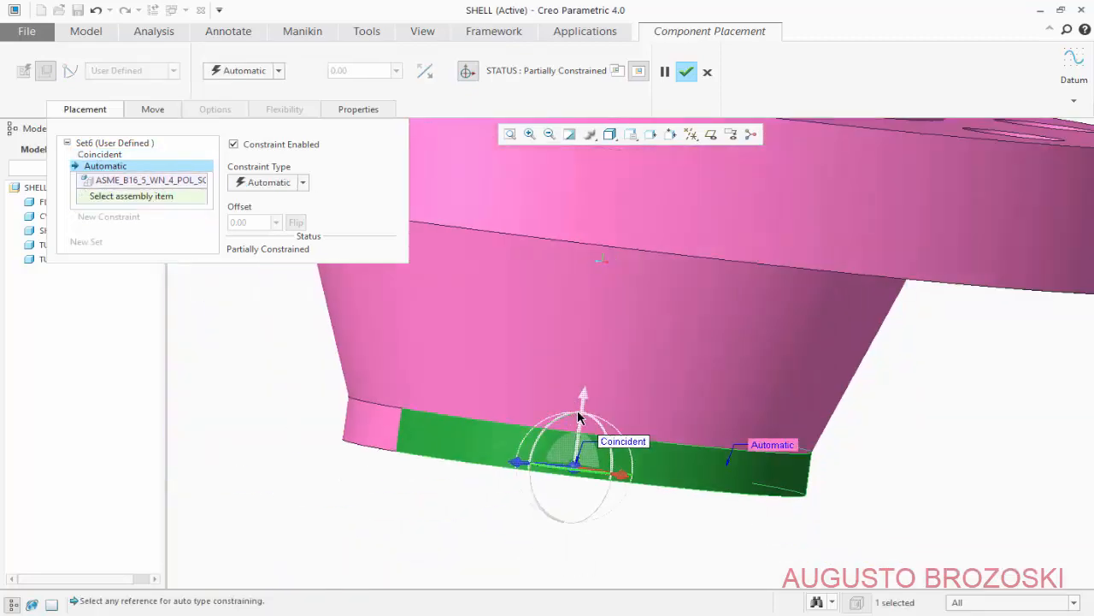
left_click(382, 418)
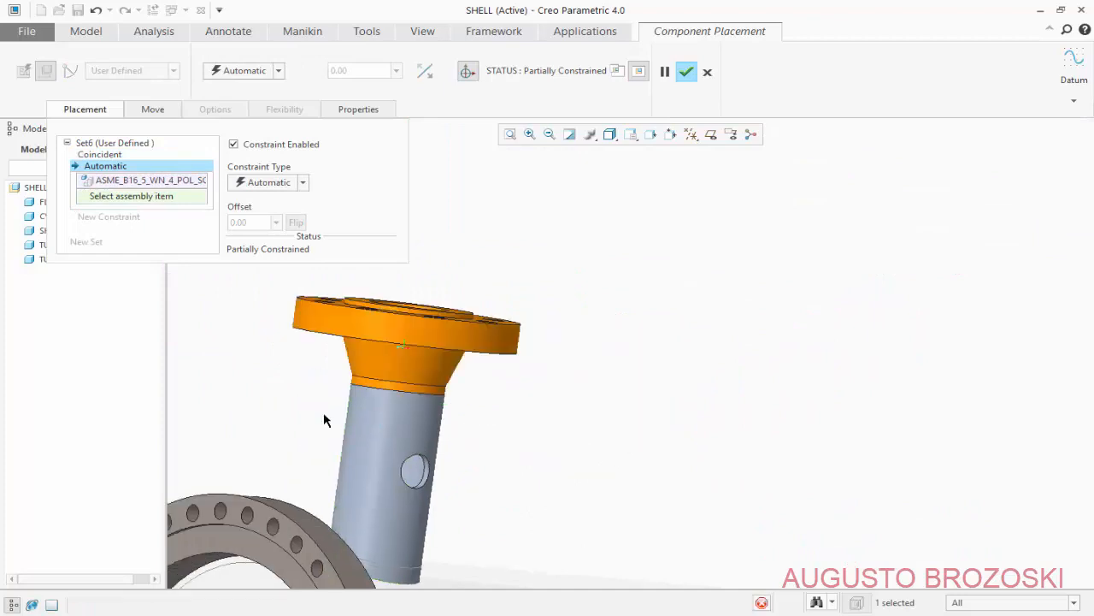
scroll(391, 406, "up", 4)
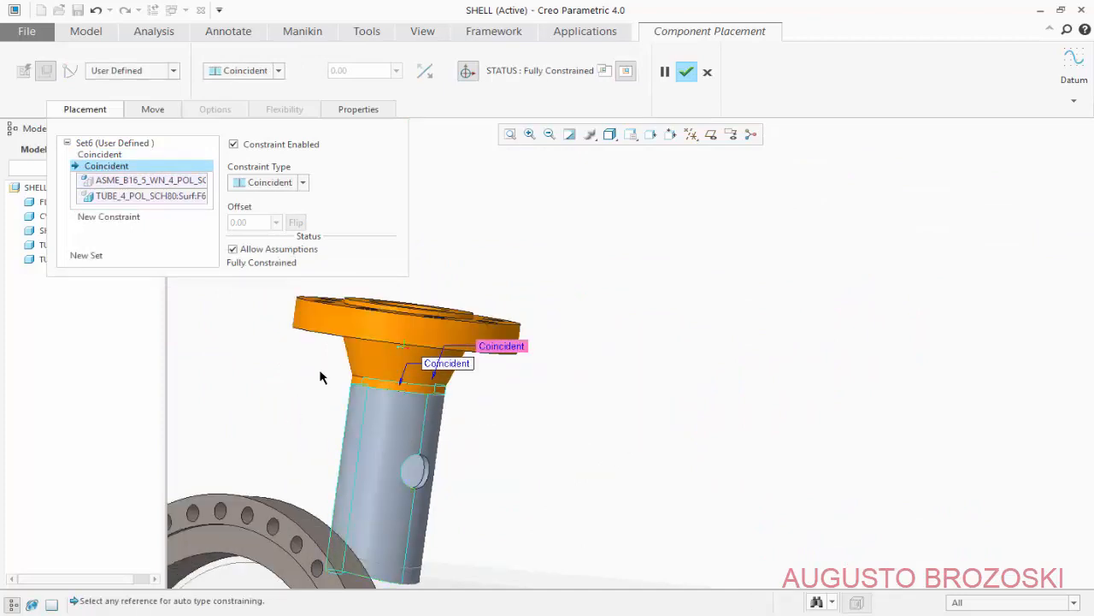
- With datum planes displayed, add a Coincident constraint between the flange's lengthwise vertical datum plane and the assembly's ASM_RIGHT plane
left_click(111, 219)
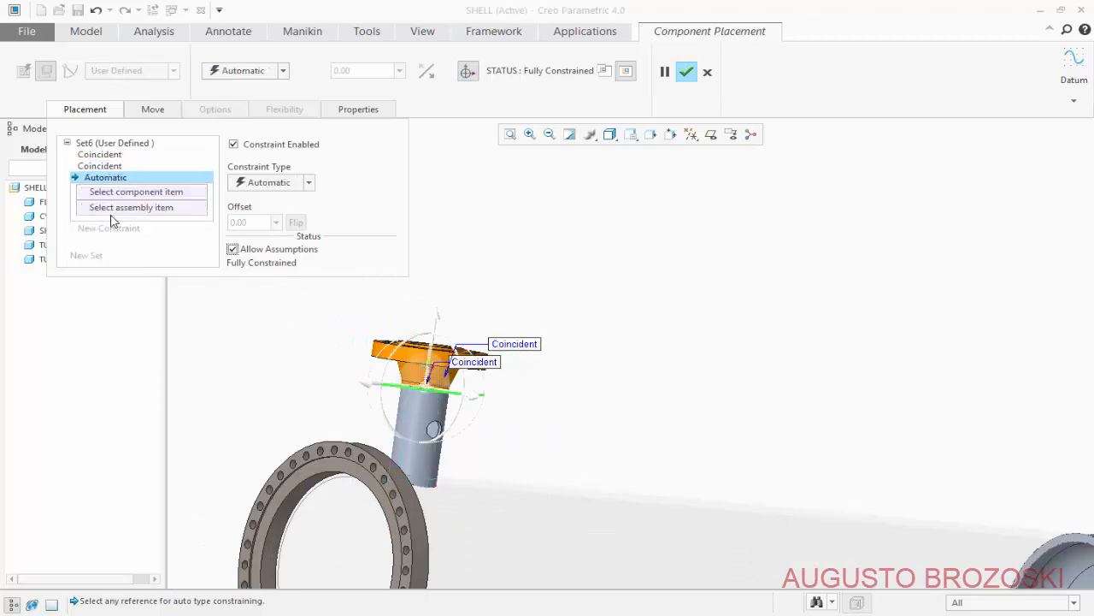
left_click(711, 135)
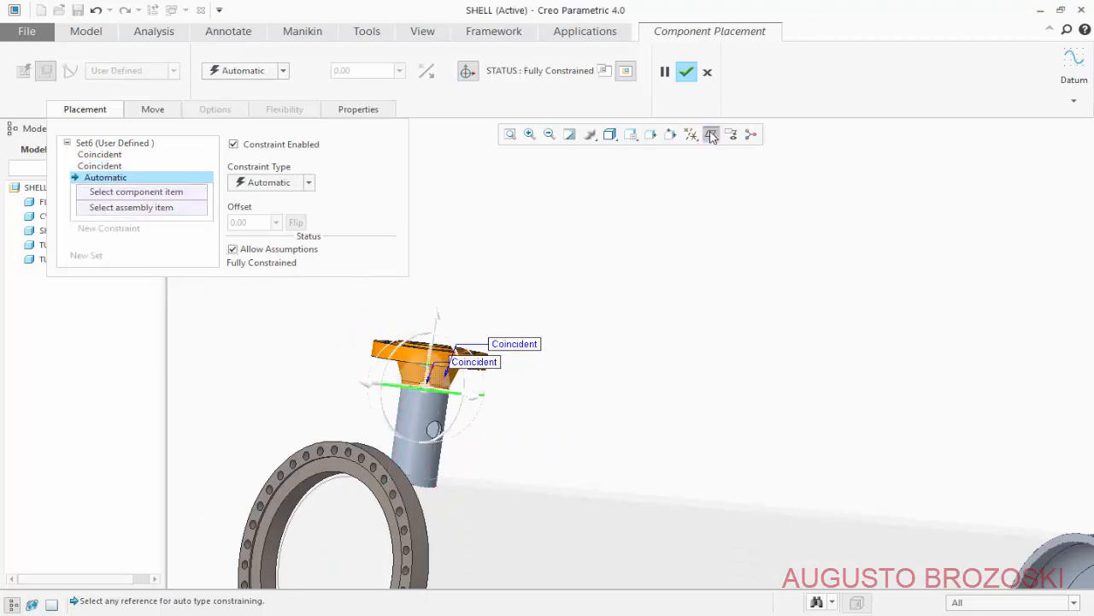
left_click(631, 134)
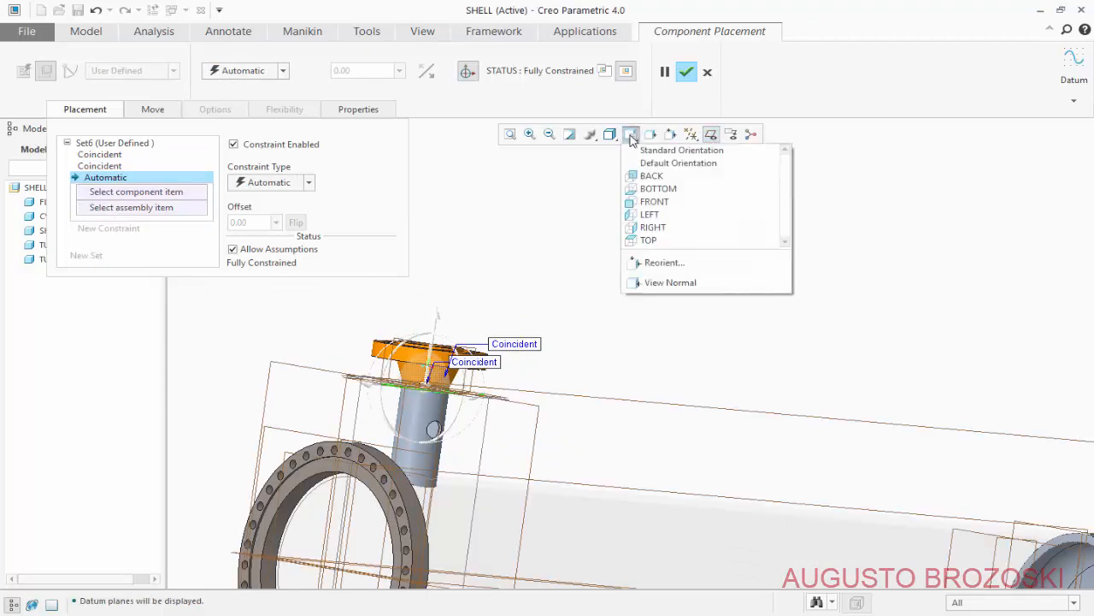
left_click(658, 152)
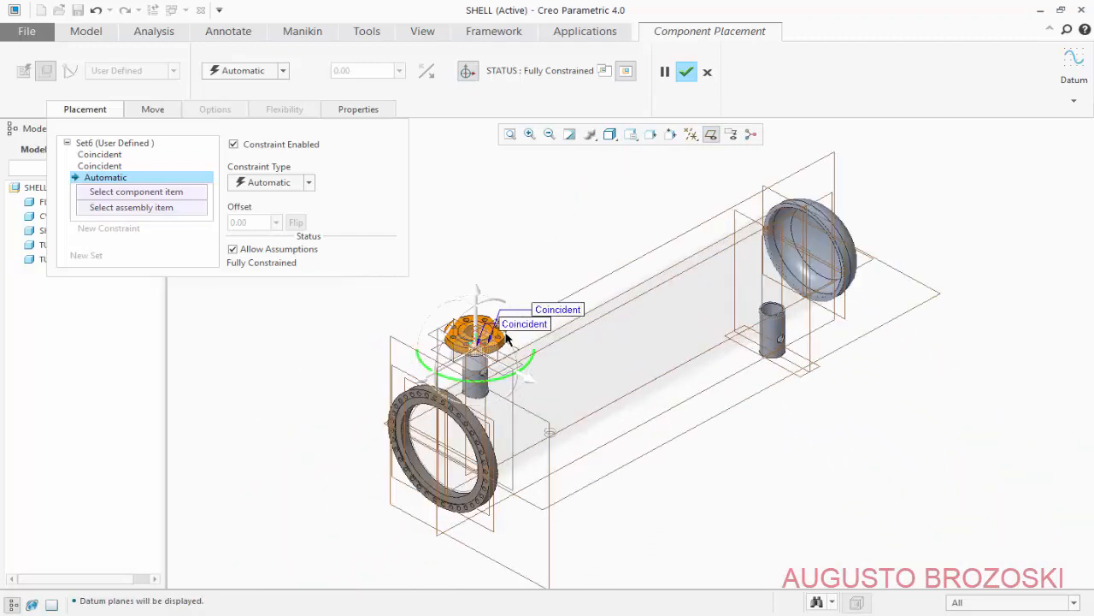
scroll(478, 321, "up", 5)
scroll(479, 323, "up", 2)
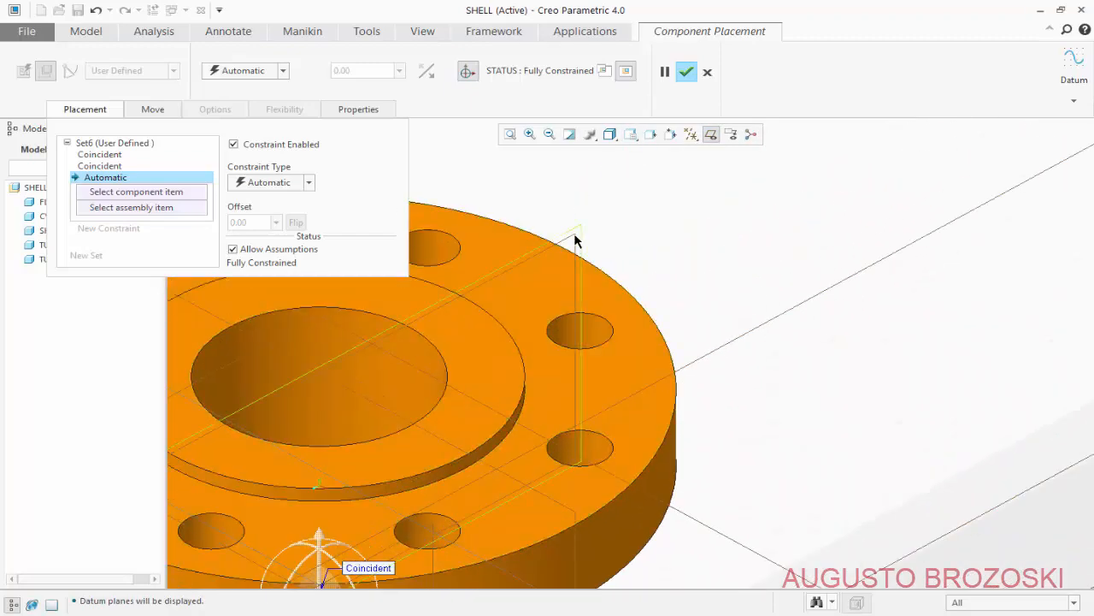
left_click(574, 241)
scroll(565, 252, "down", 8)
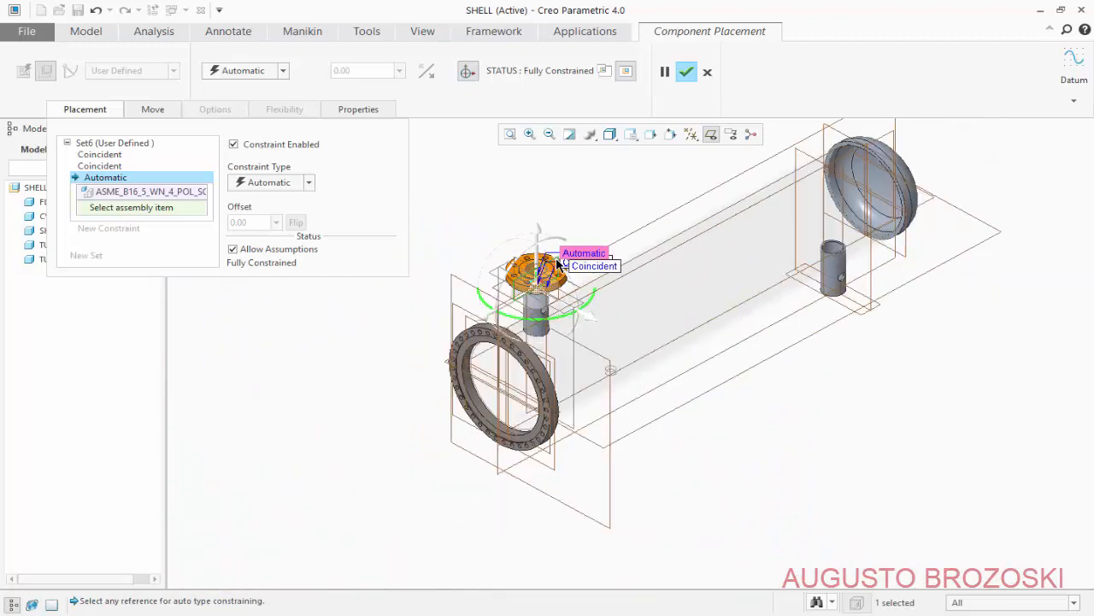
scroll(783, 133, "up", 3)
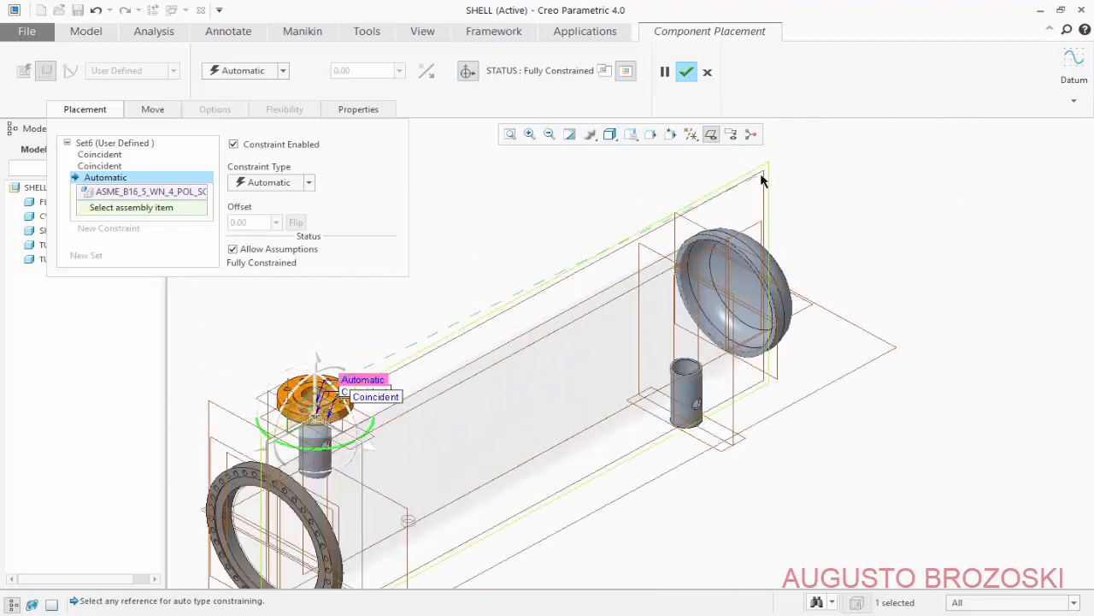
left_click(724, 202)
scroll(299, 404, "up", 3)
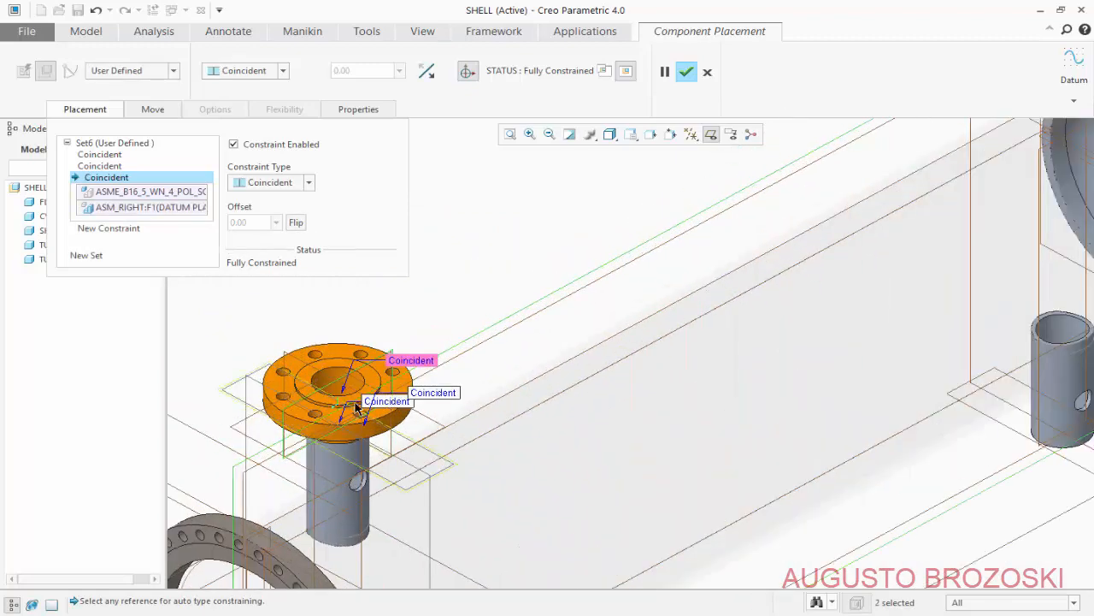
- Check the flange's bolt-hole alignment in the TOP view and accept its placement
left_click(633, 136)
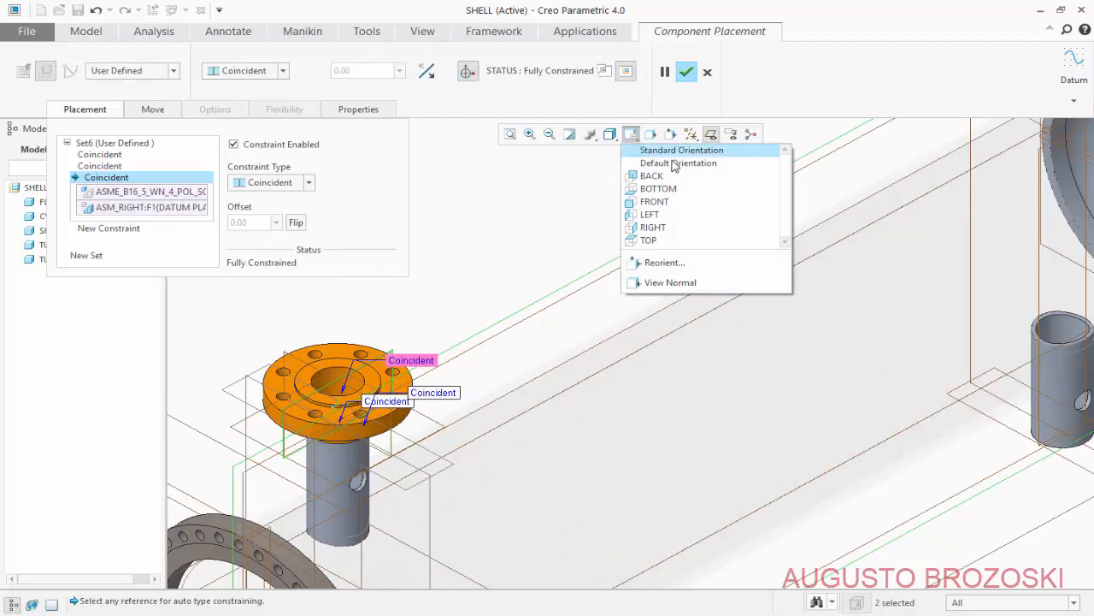
left_click(658, 240)
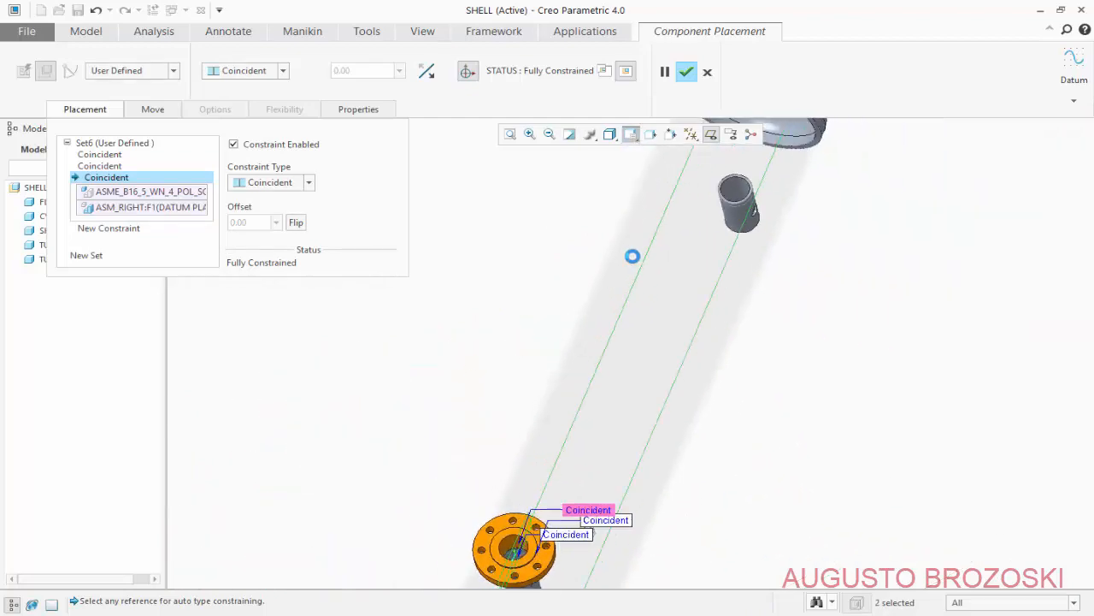
scroll(635, 581, "up", 10)
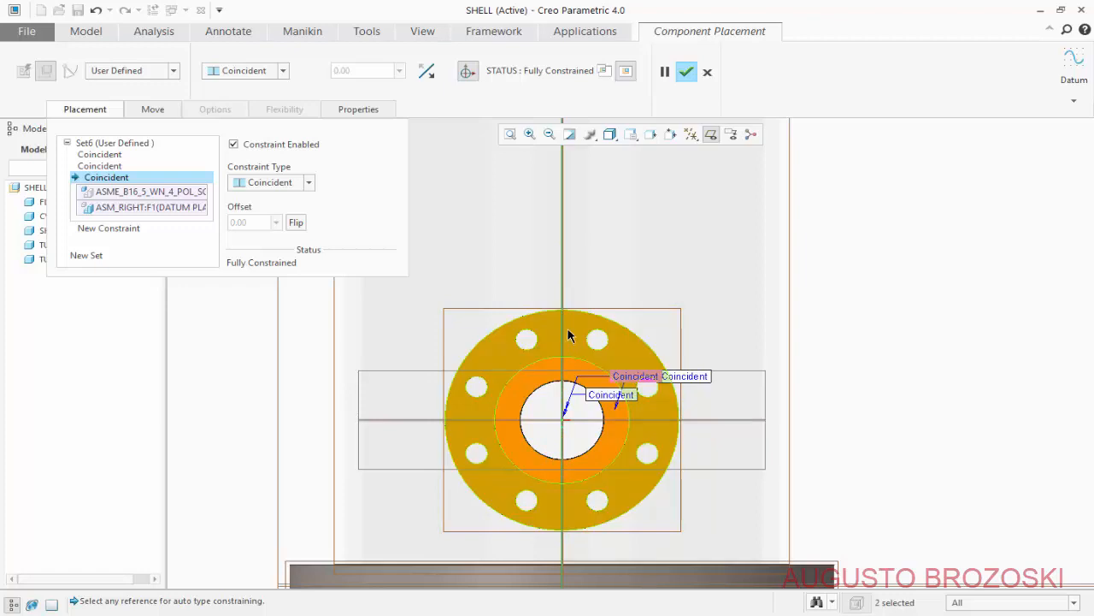
left_click(685, 73)
- Return the view to Standard Orientation and save the SHELL assembly
left_click(630, 135)
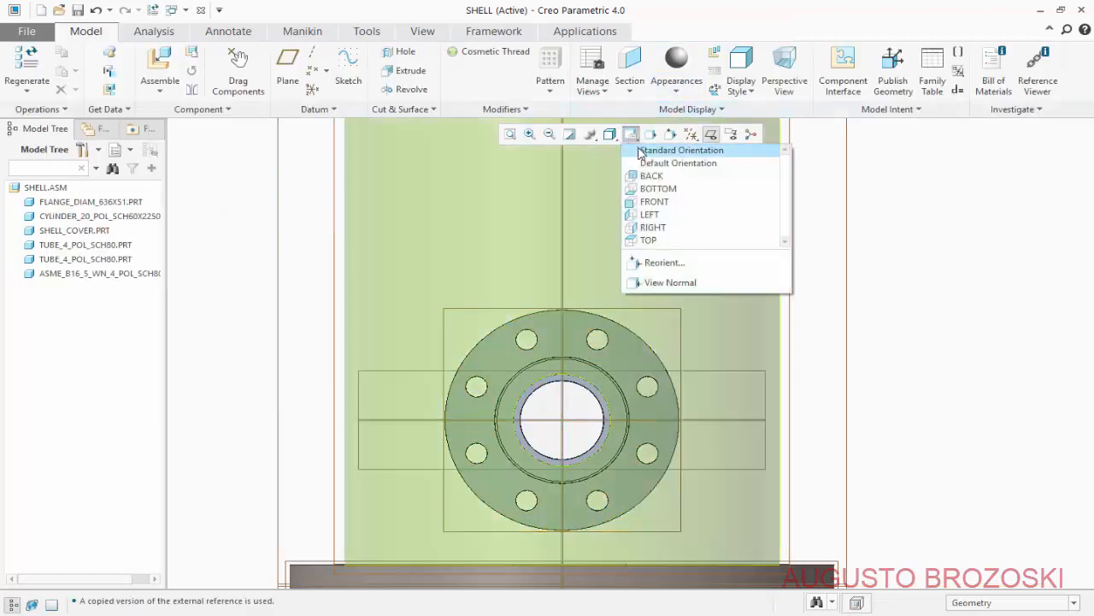
left_click(639, 150)
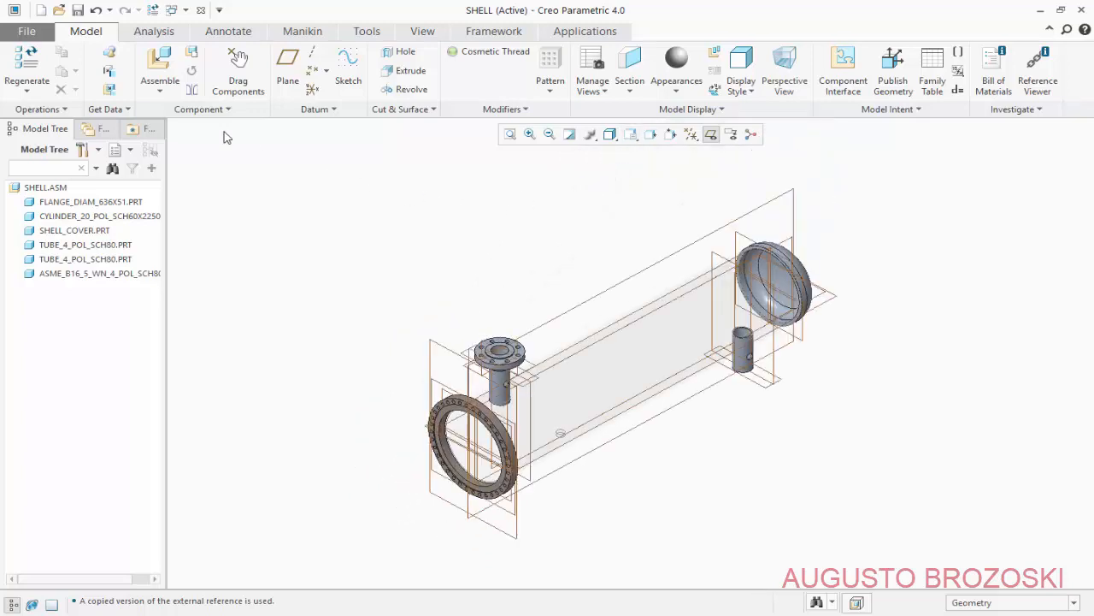
left_click(78, 11)
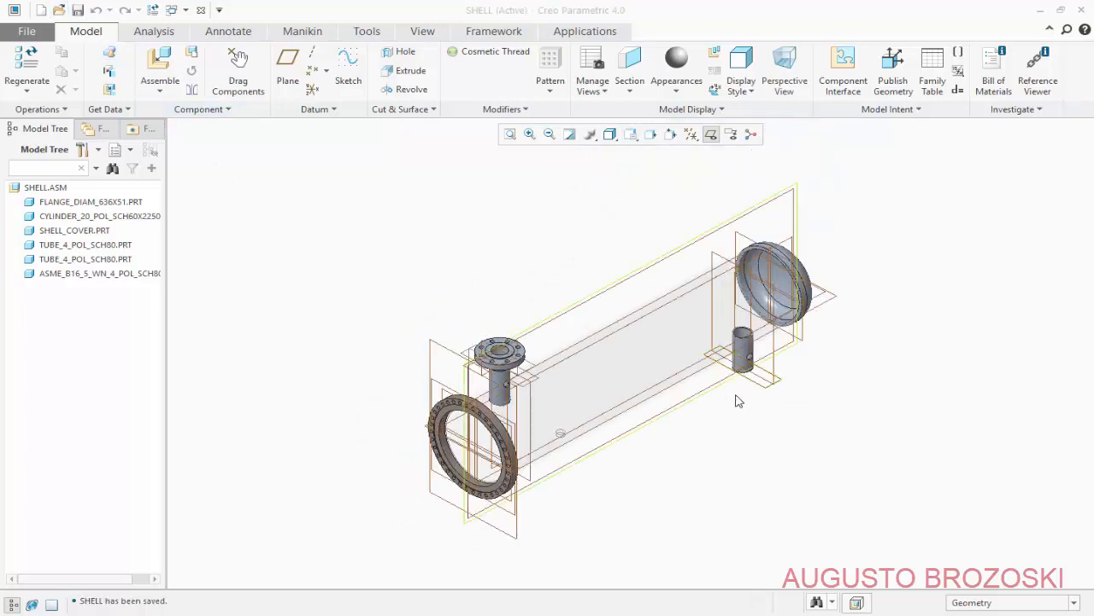
- Insert a second asme_b16_5_wn_4_pol_sch80 flange, move it beside the second tube and turn it over so its weld neck faces up
left_click(166, 77)
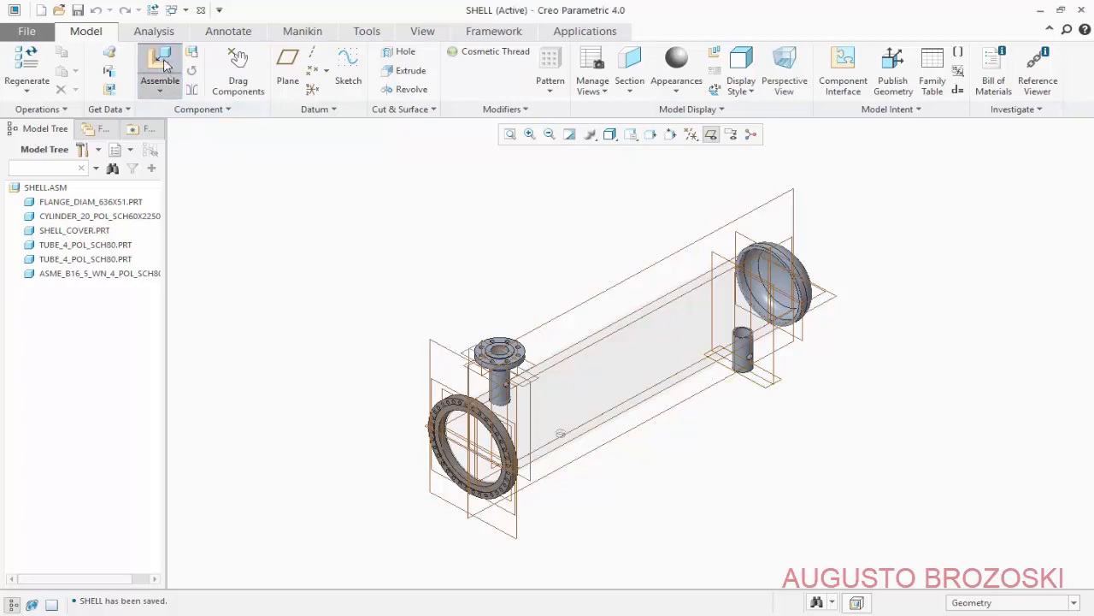
left_click(536, 359)
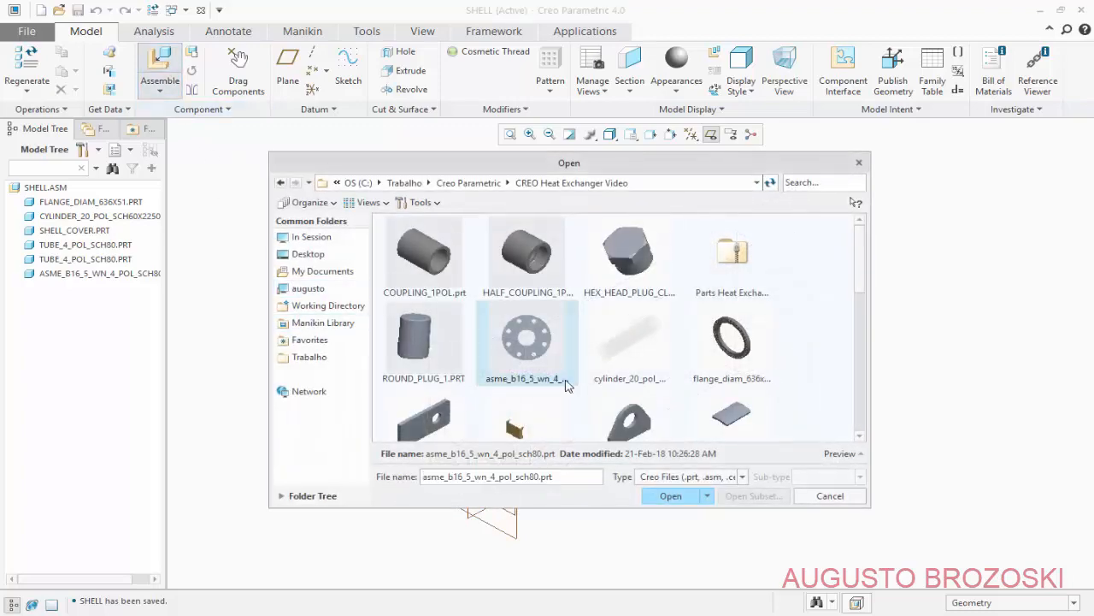
left_click(663, 496)
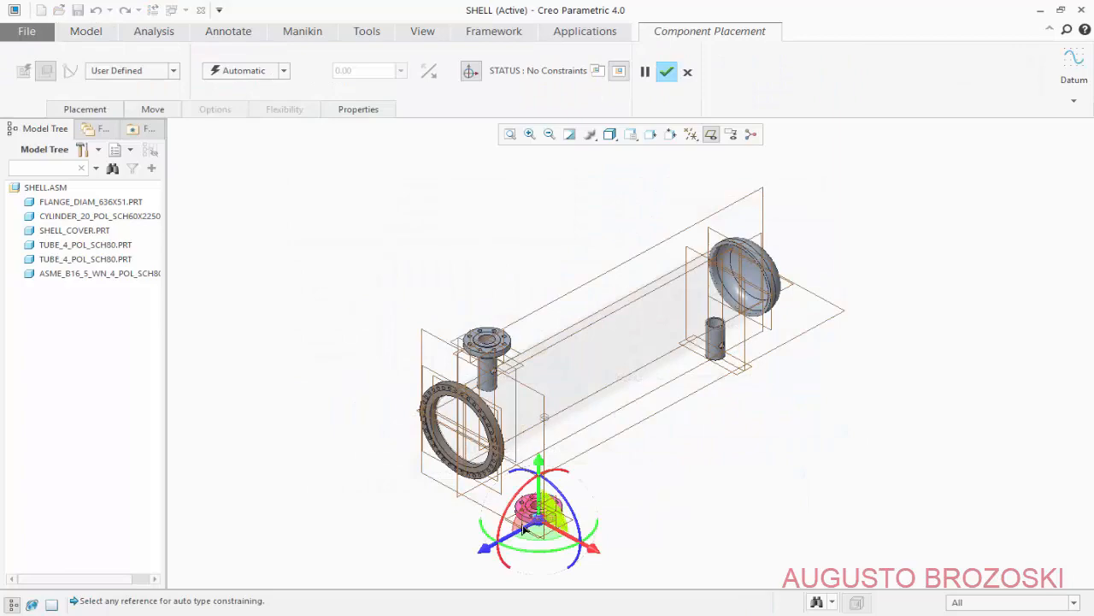
left_click_drag(525, 531, 741, 424)
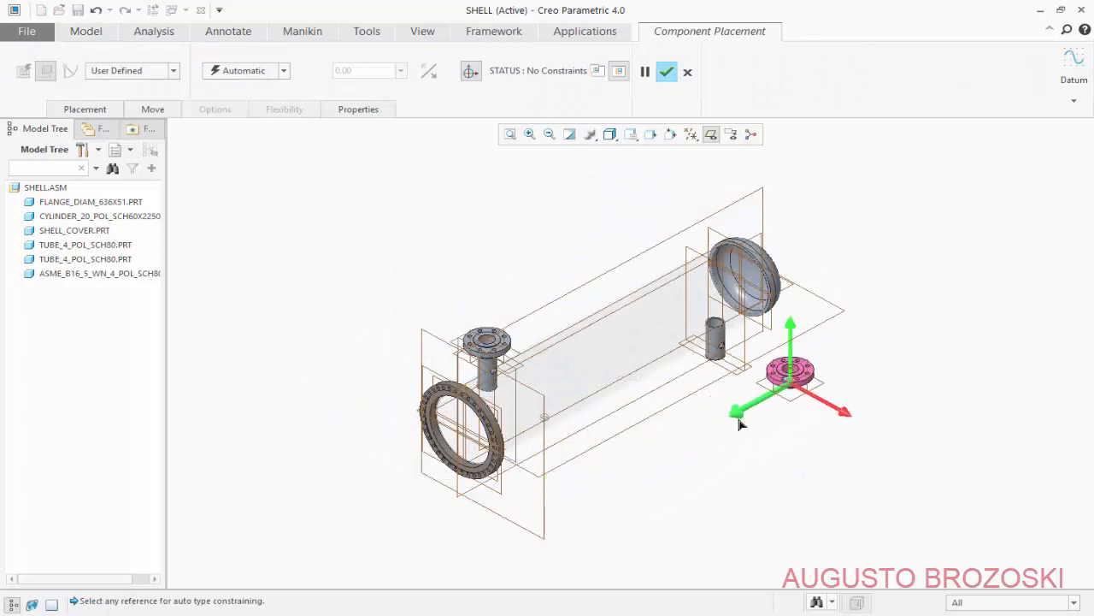
scroll(740, 424, "up", 5)
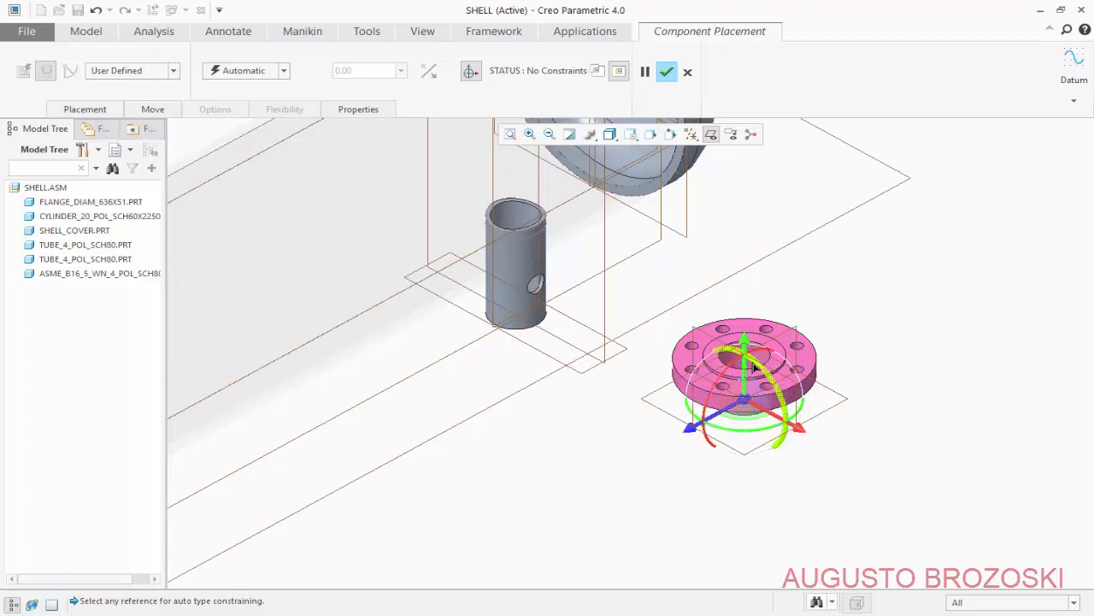
left_click_drag(755, 366, 725, 505)
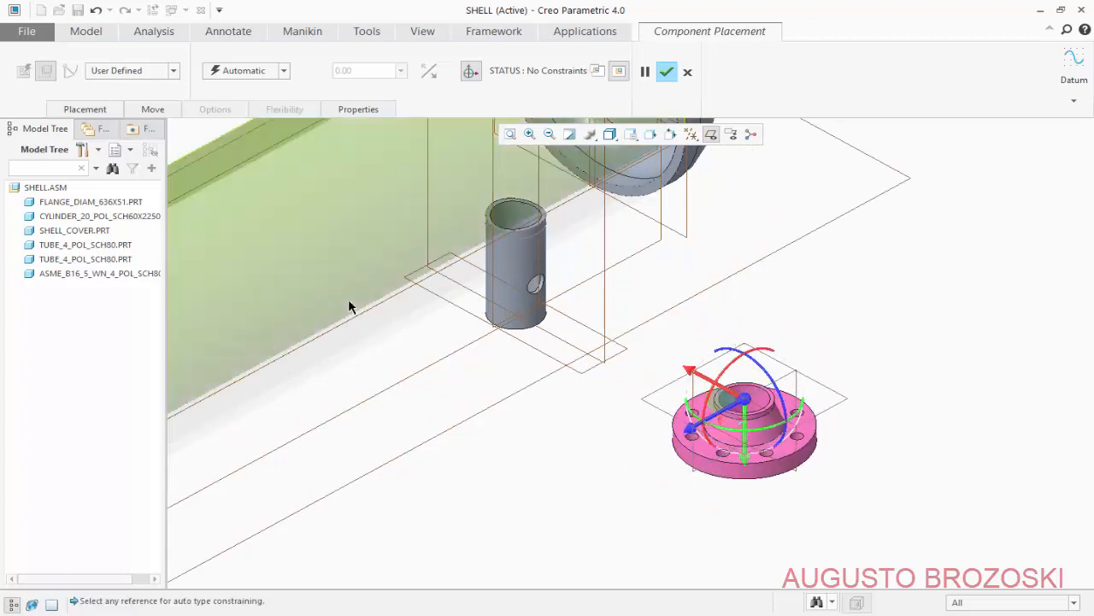
- Add a Coincident constraint between the second flange's weld-neck end face and the second tube's lower end face
left_click(96, 109)
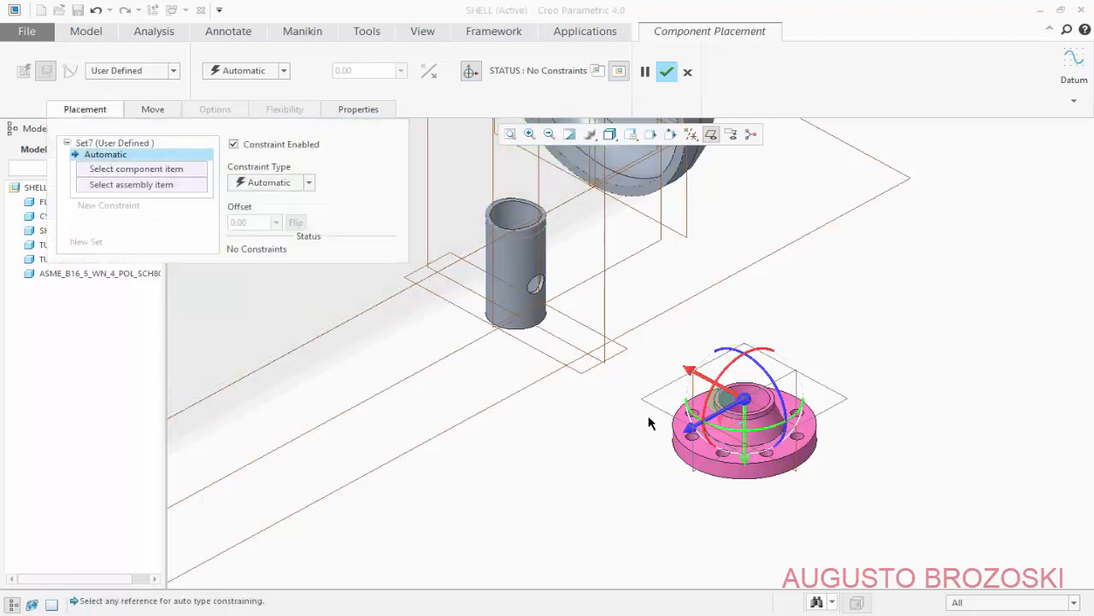
scroll(654, 423, "down", 5)
left_click(716, 335)
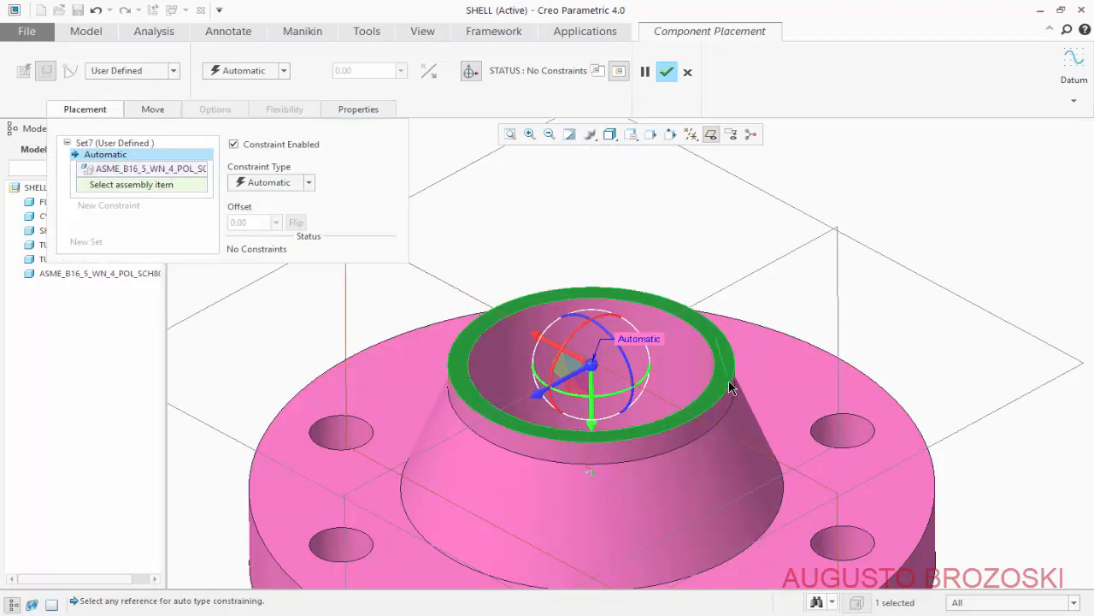
scroll(729, 379, "up", 5)
middle_click_drag(668, 373, 658, 319)
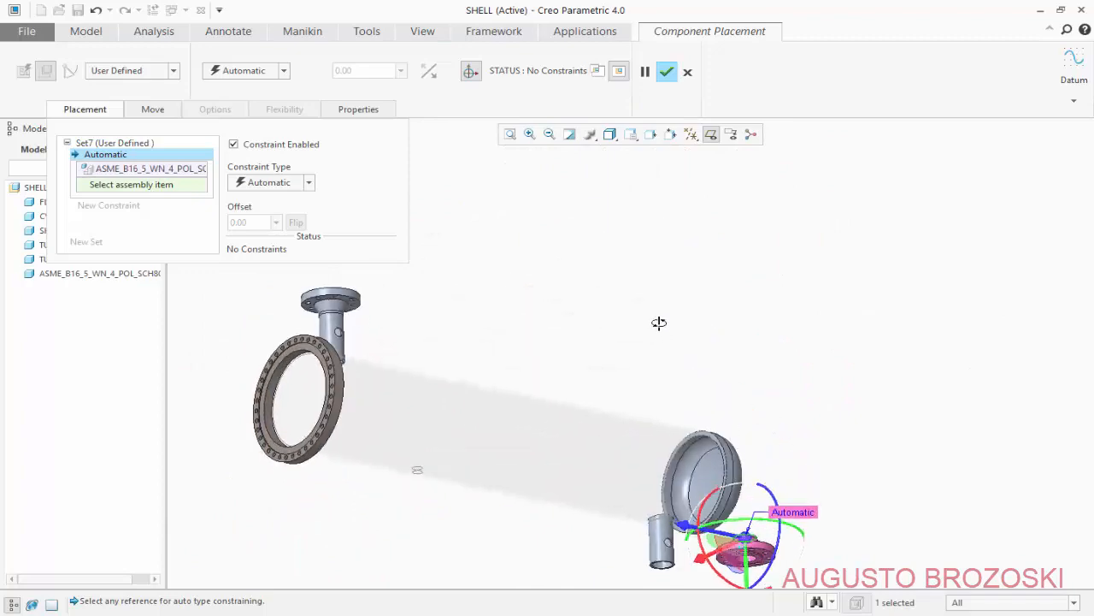
scroll(660, 569, "down", 6)
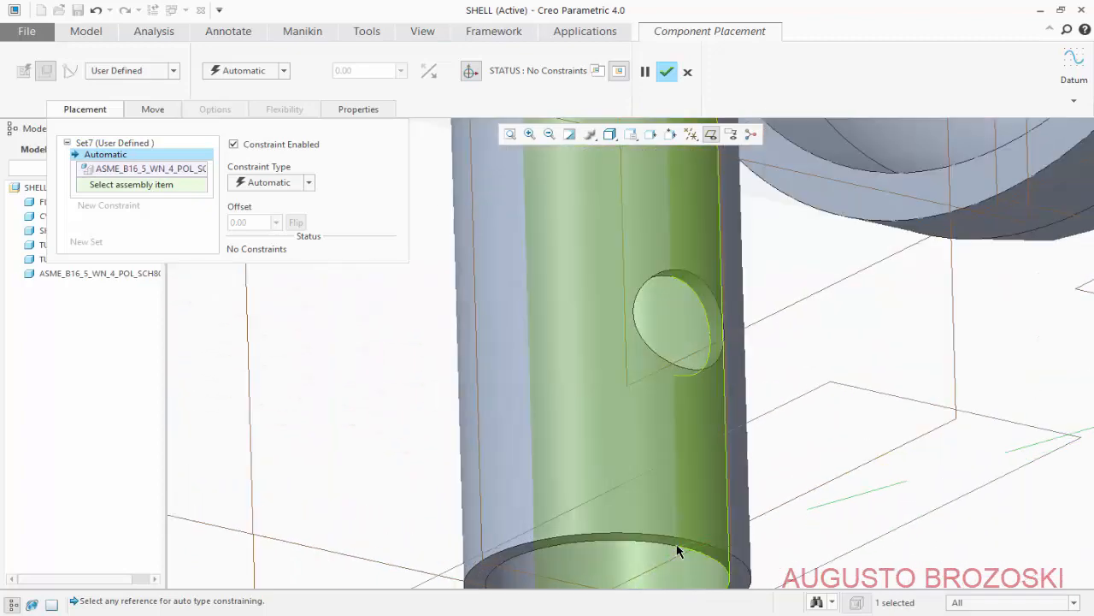
left_click(647, 407)
scroll(638, 387, "up", 3)
scroll(638, 393, "up", 3)
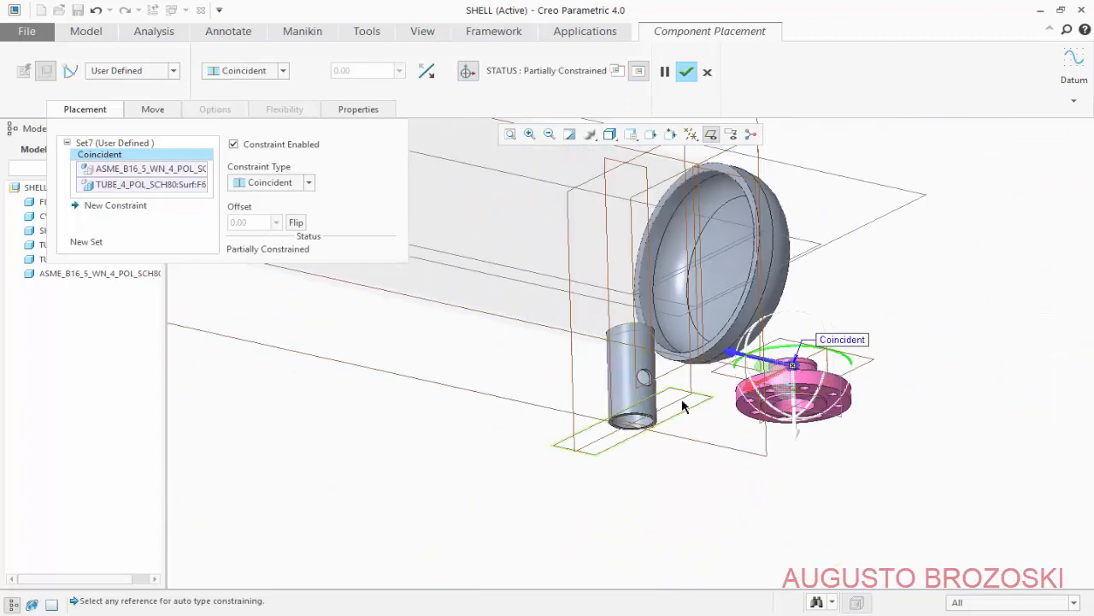
- Add a Coincident constraint between the cylindrical surface of the second flange's weld neck and the second tube's cylindrical surface
scroll(727, 376, "down", 6)
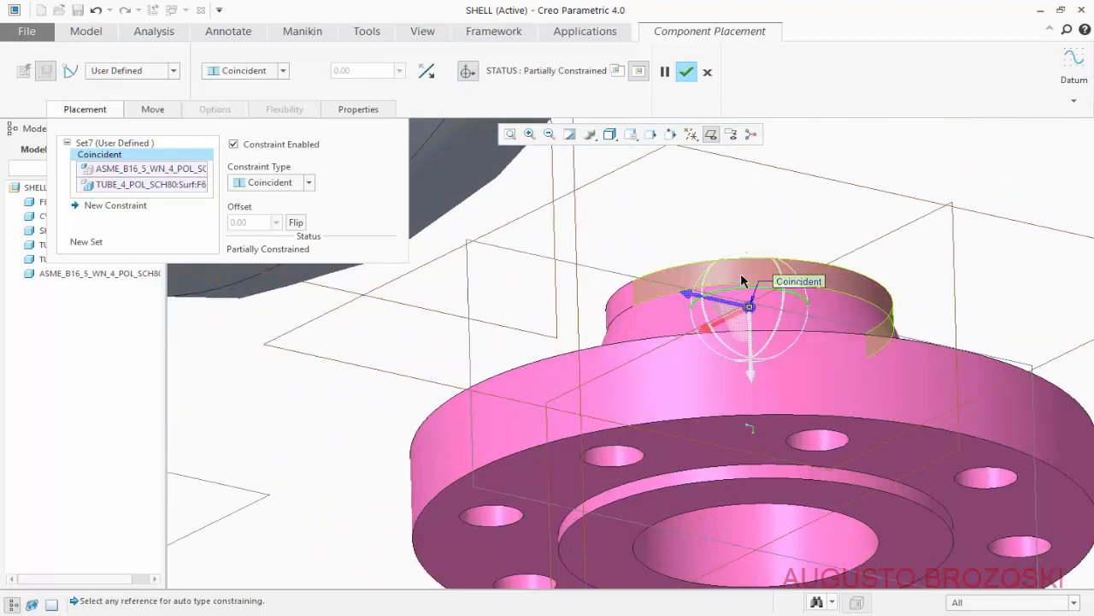
left_click(742, 281)
scroll(748, 283, "up", 5)
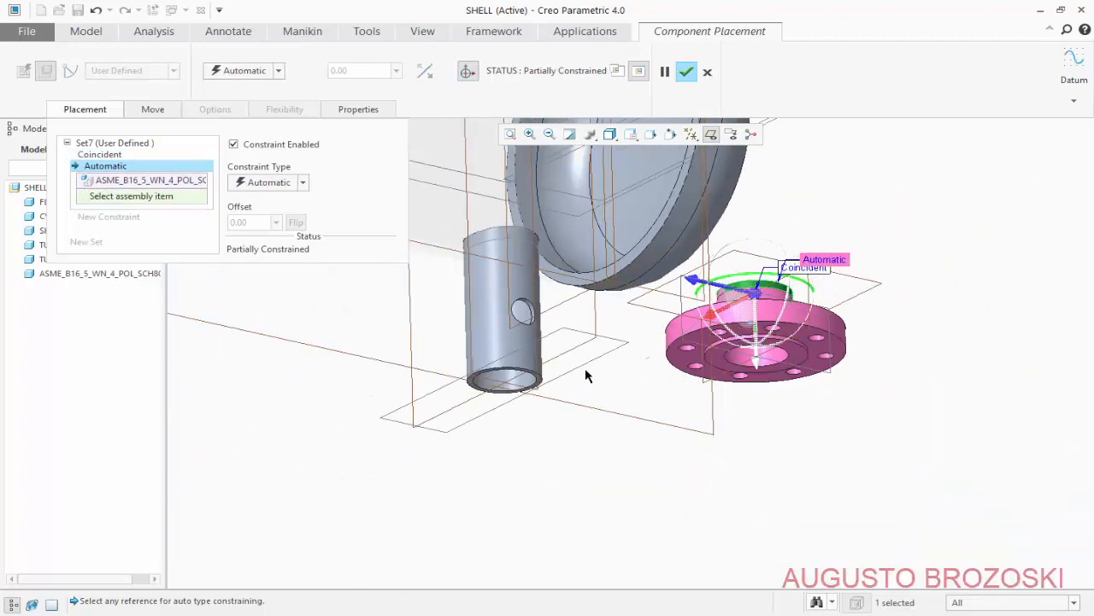
left_click(519, 370)
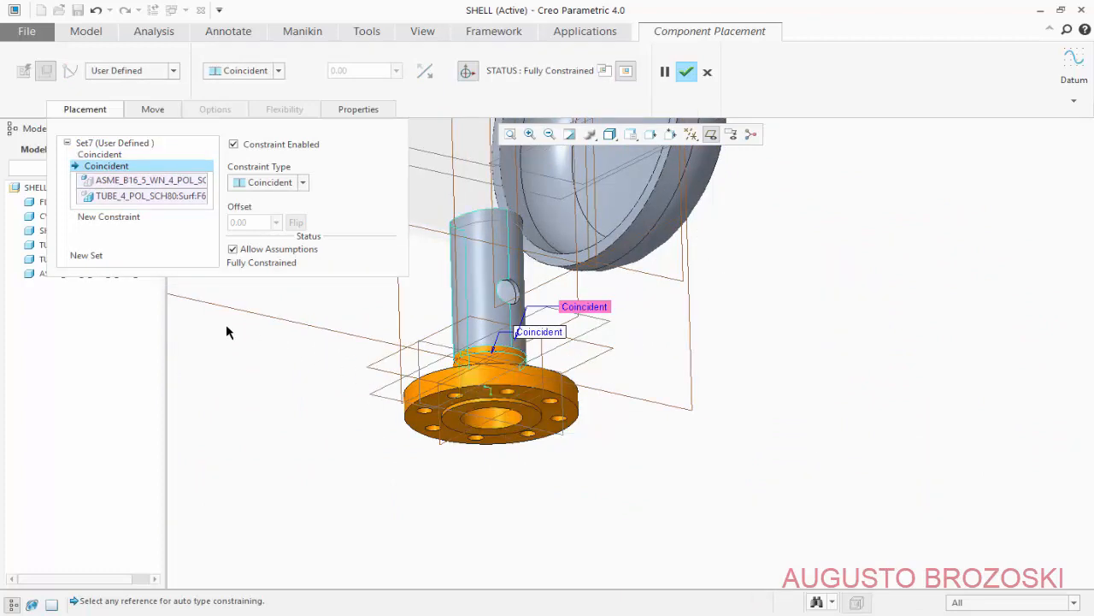
- Add a Coincident constraint between the second weld-neck flange's vertical datum plane and the assembly's ASM_RIGHT plane, and accept the flange placement
left_click(109, 216)
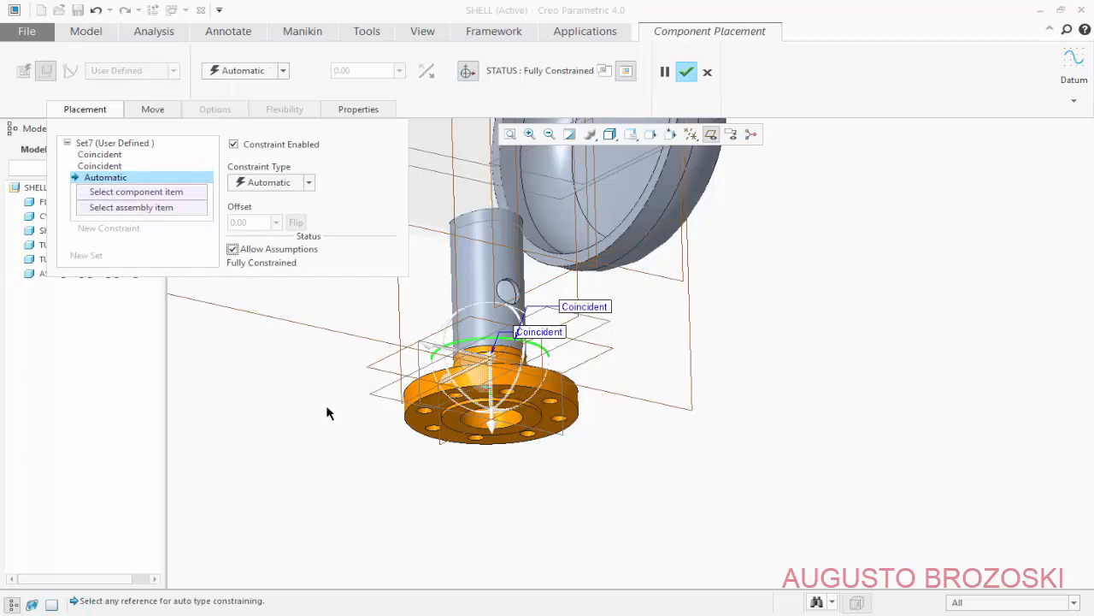
scroll(451, 447, "up", 3)
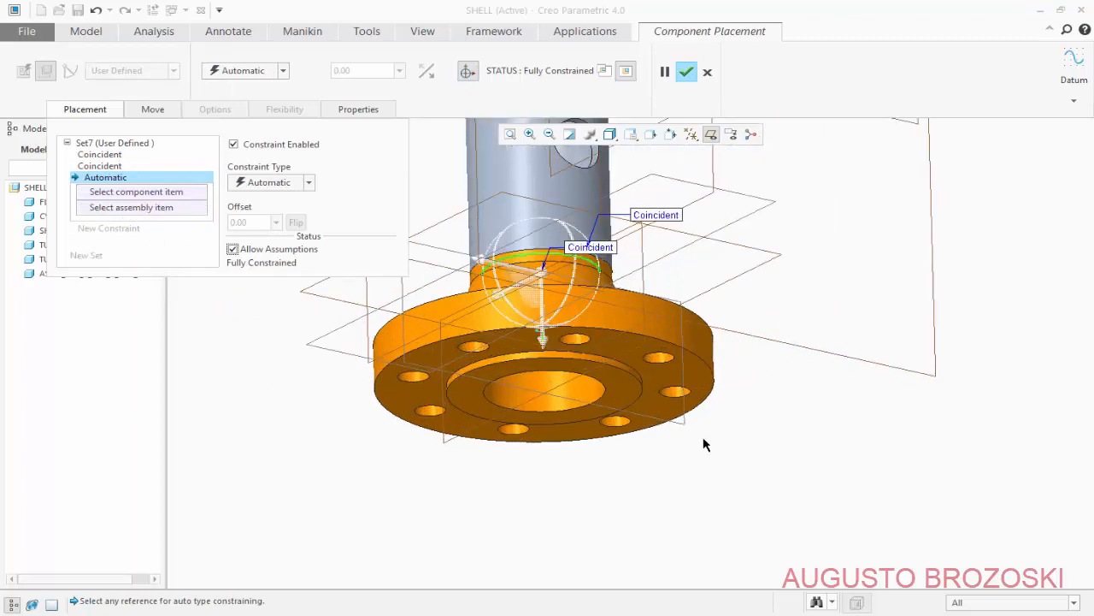
left_click(681, 430)
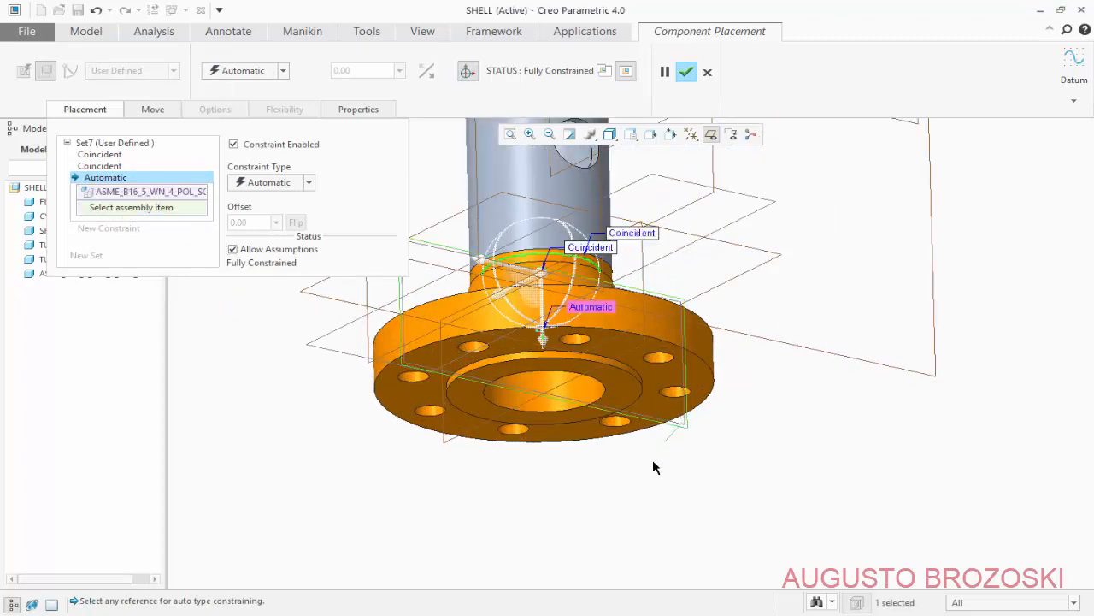
scroll(649, 463, "down", 5)
scroll(641, 457, "down", 2)
scroll(655, 371, "up", 3)
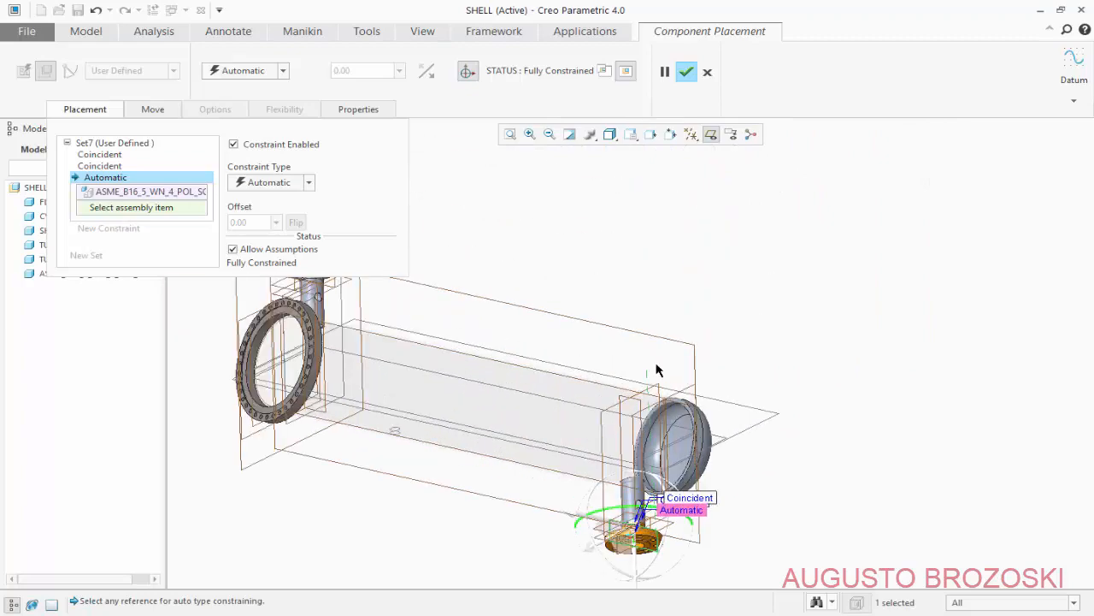
left_click(694, 351)
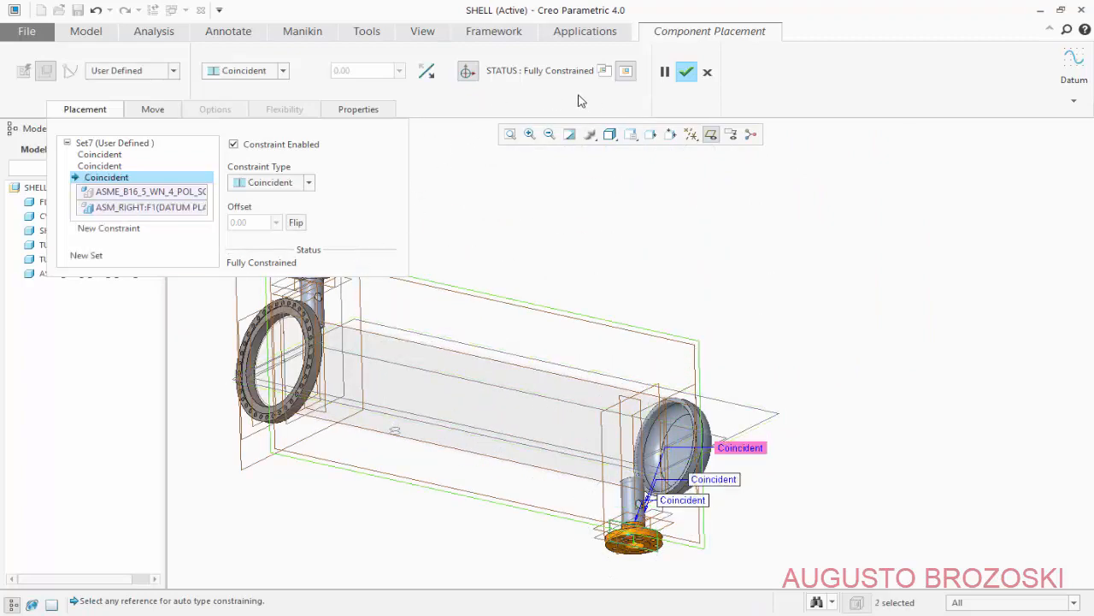
left_click(686, 73)
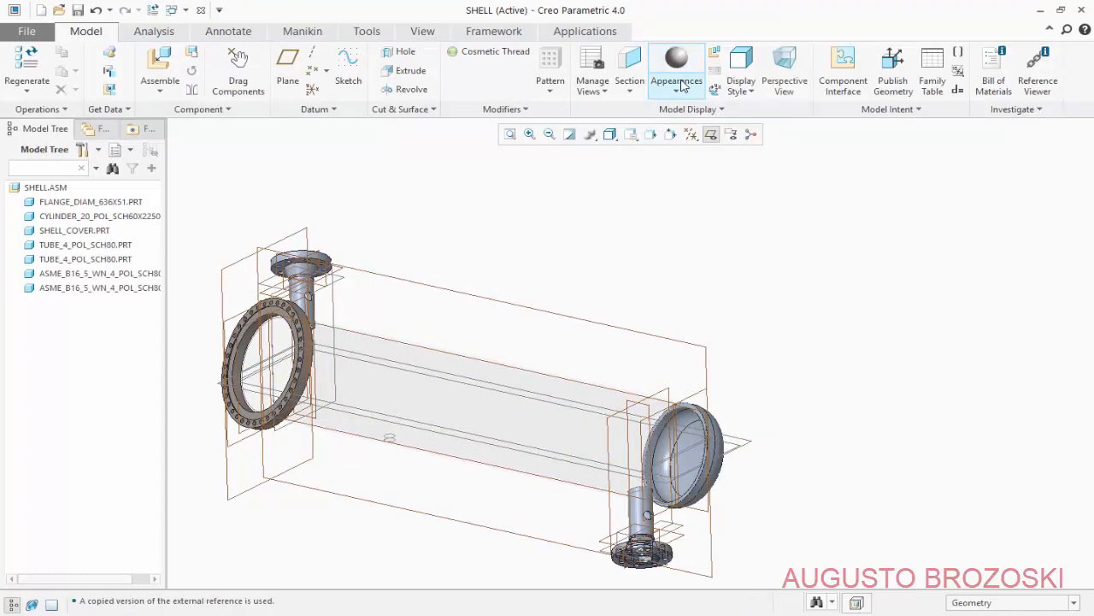
- Return the view to Standard Orientation and save the assembly with both weld-neck flanges placed
left_click(631, 134)
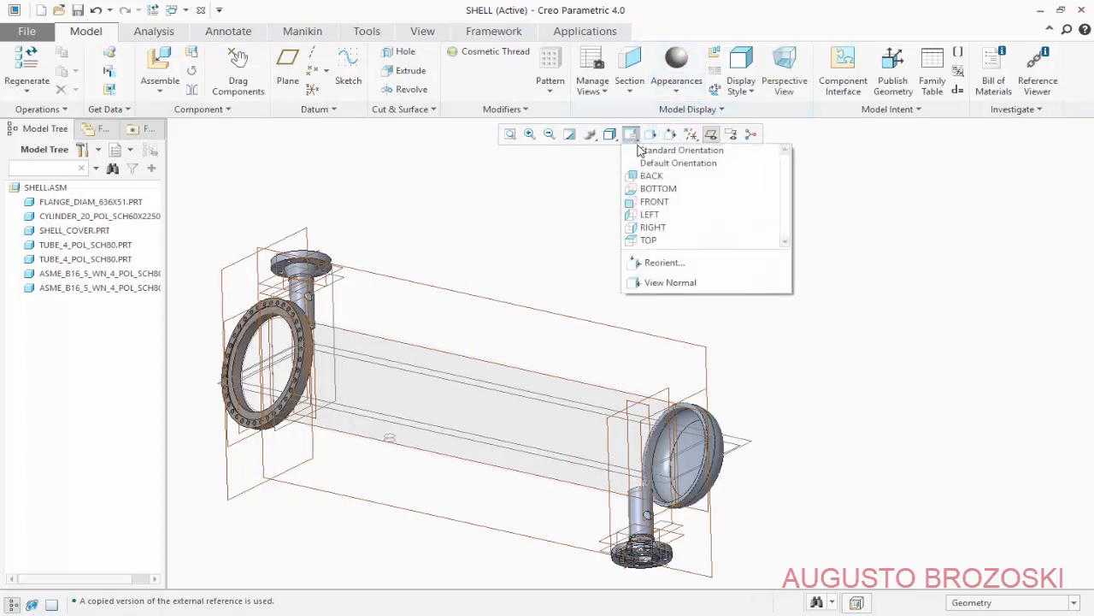
left_click(643, 150)
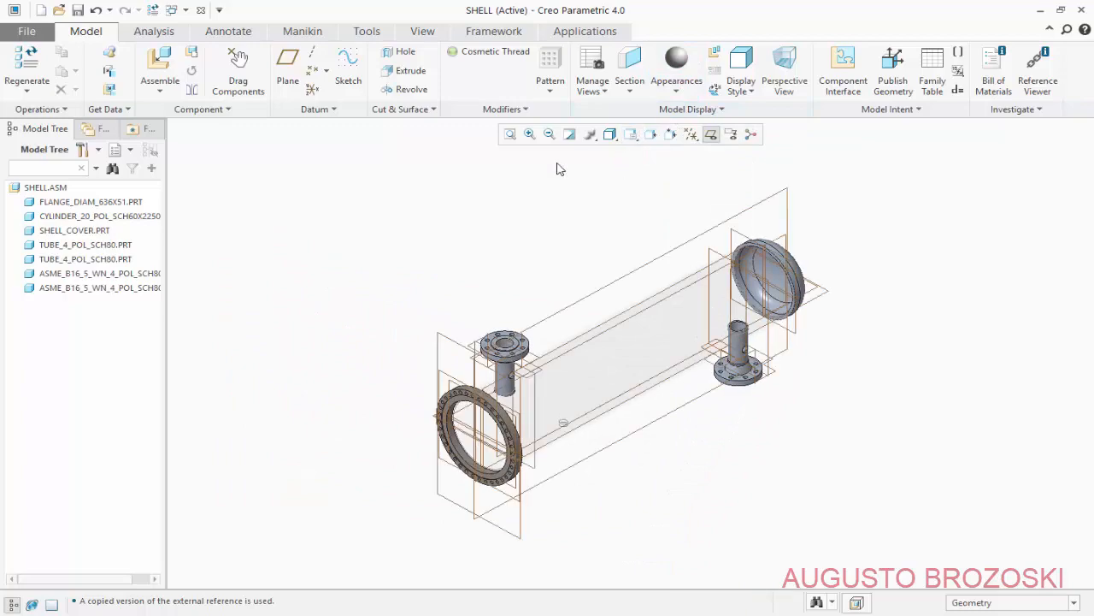
left_click(77, 11)
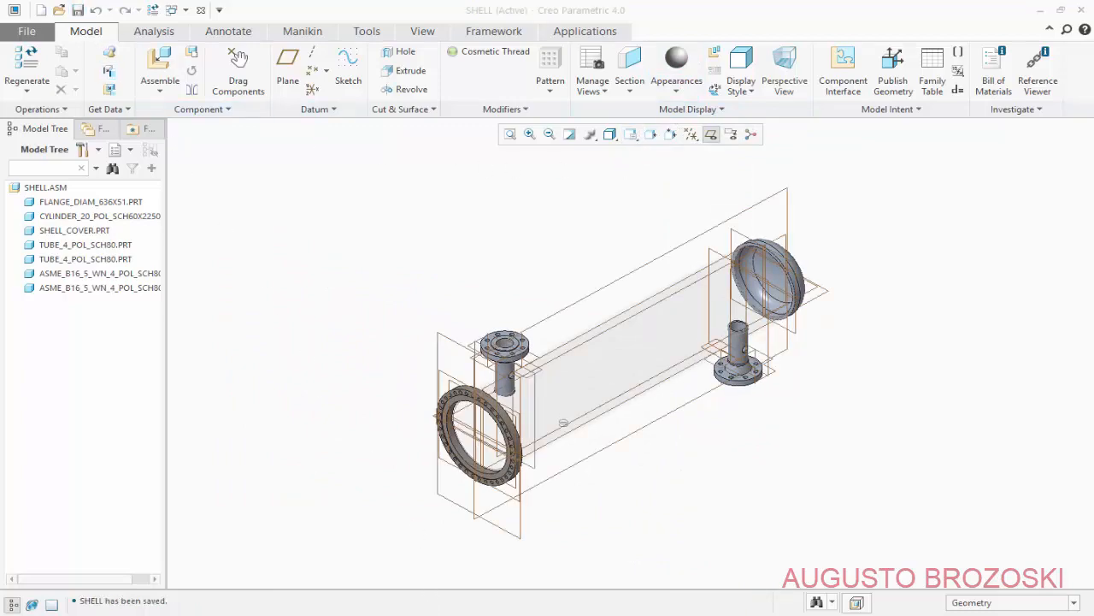
- Consult the PDF parts list, insert HALF_COUPLING_1POL.prt into the assembly and move it beside the first tube's side hole
key("alt+Tab")
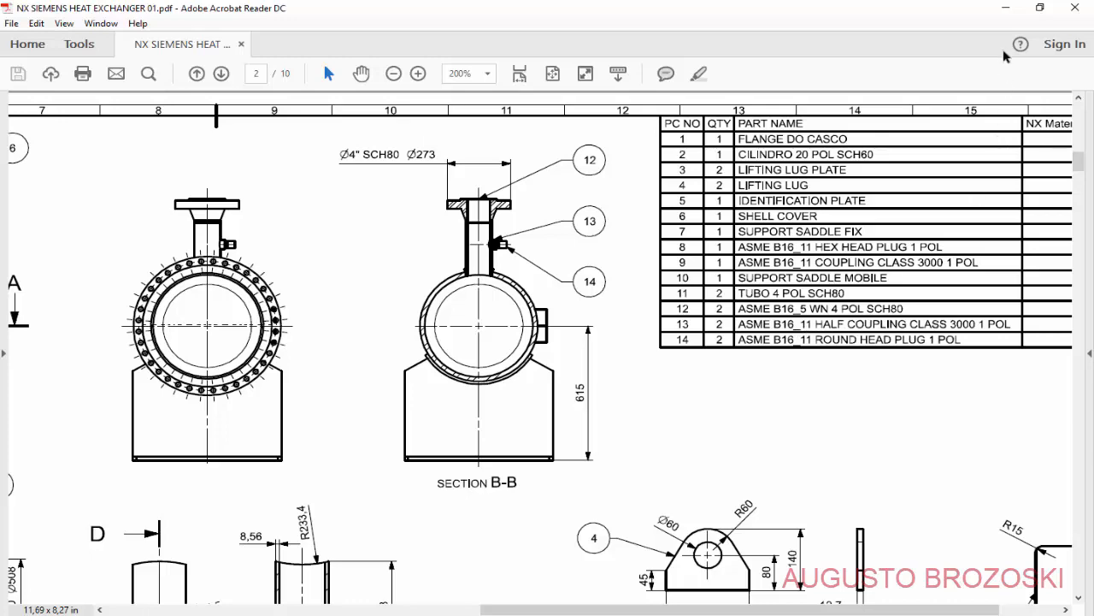
left_click(1006, 12)
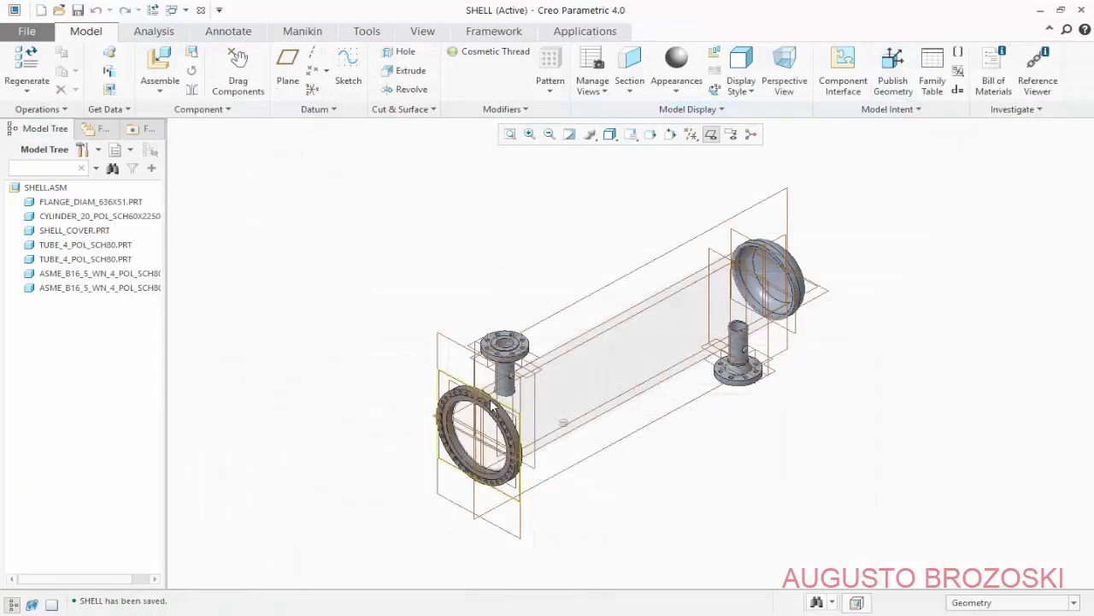
left_click(160, 62)
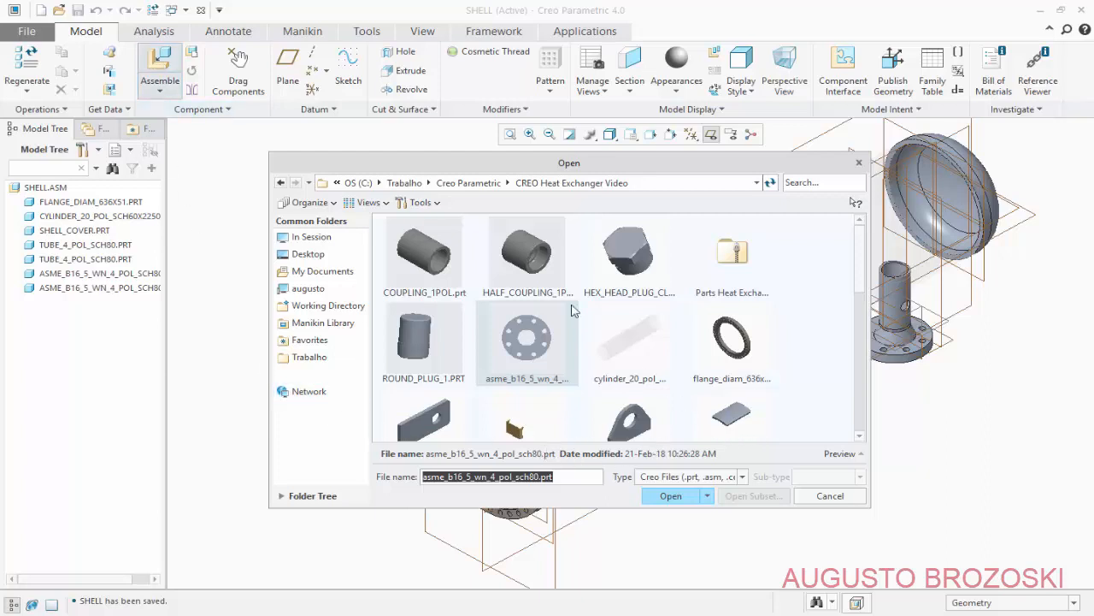
left_click(541, 265)
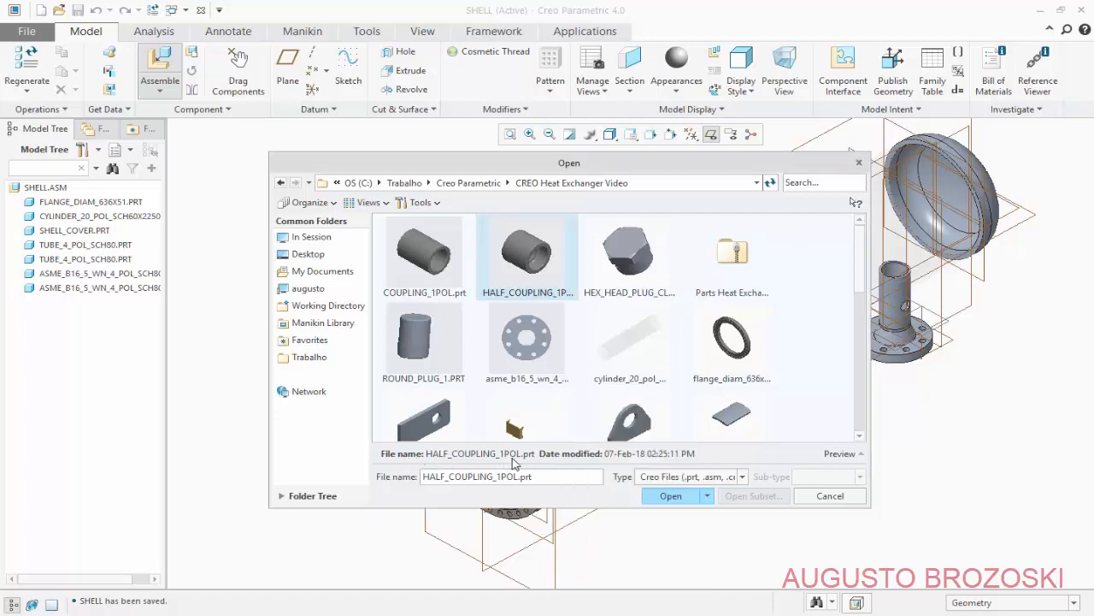
left_click(671, 497)
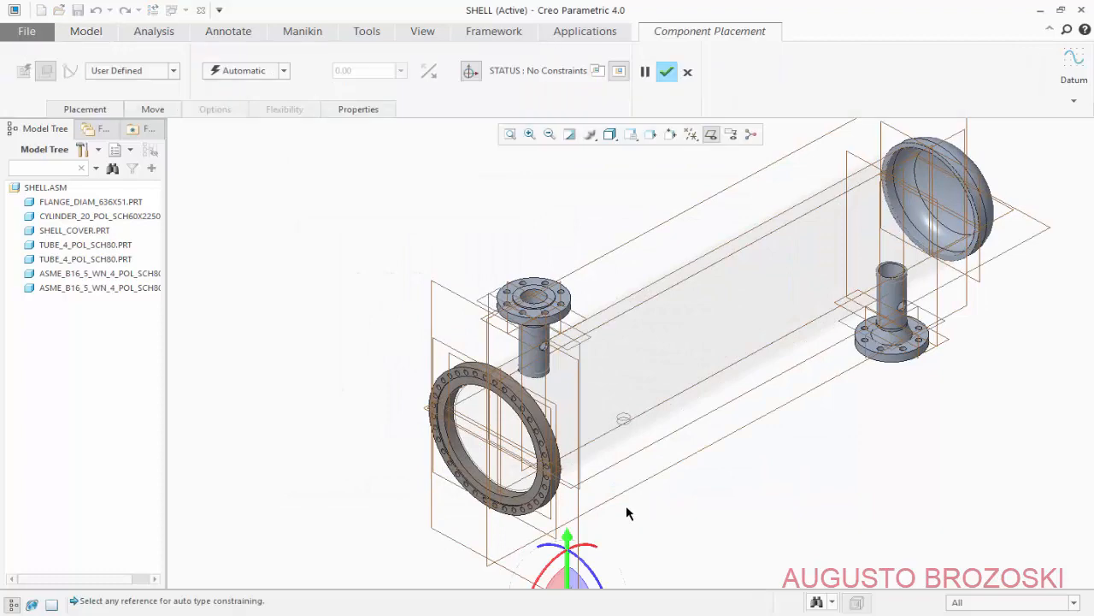
left_click_drag(570, 544, 571, 352)
scroll(571, 353, "up", 10)
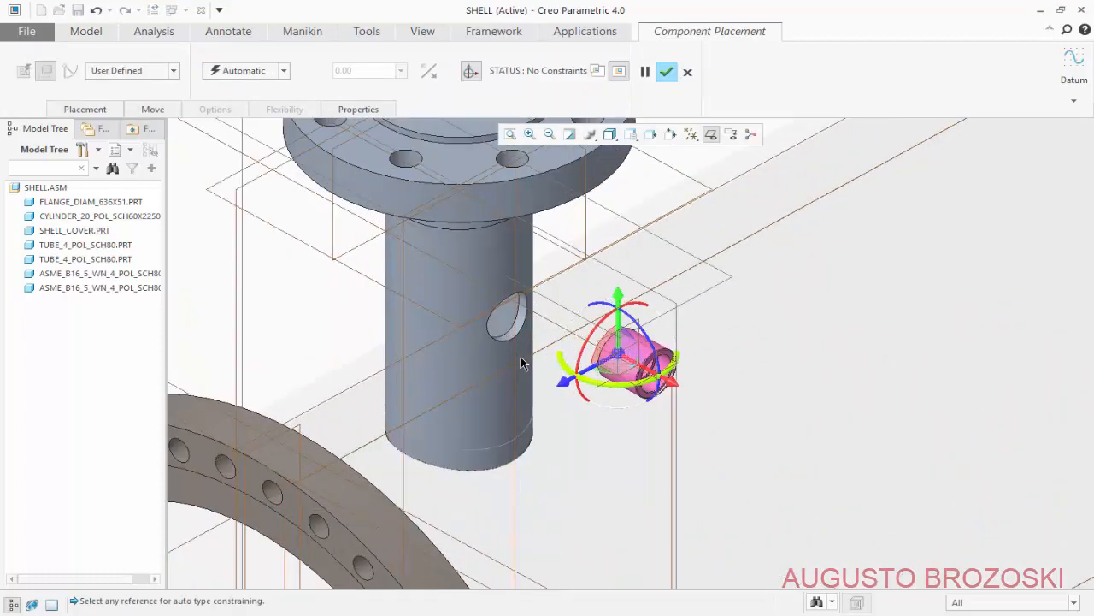
- Add a Coincident constraint between the half coupling's outer cylindrical surface and the first tube's side hole surface
scroll(547, 371, "down", 3)
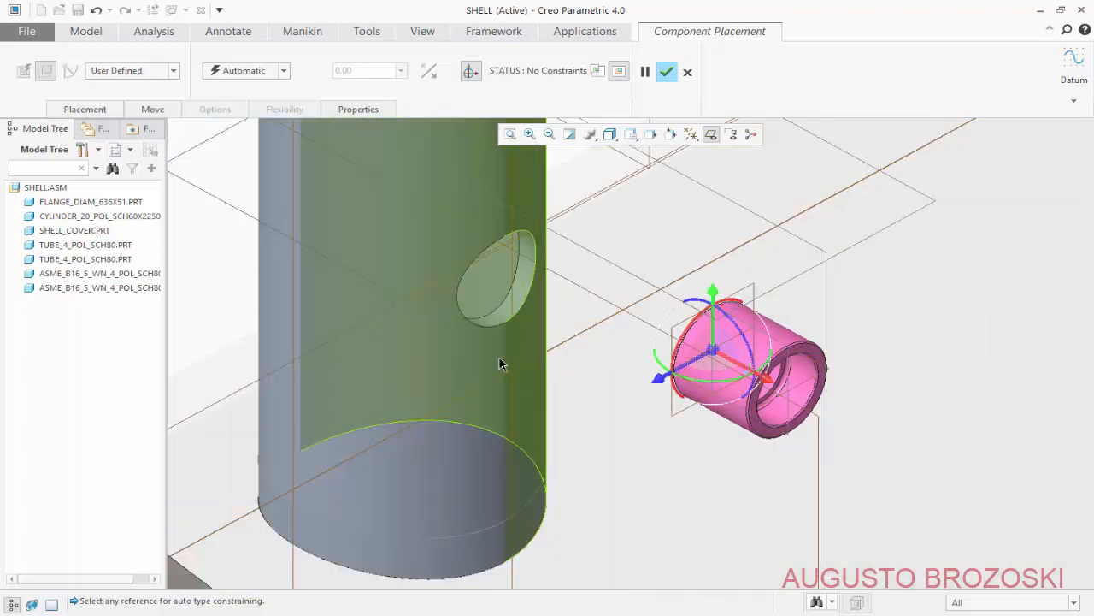
left_click(96, 110)
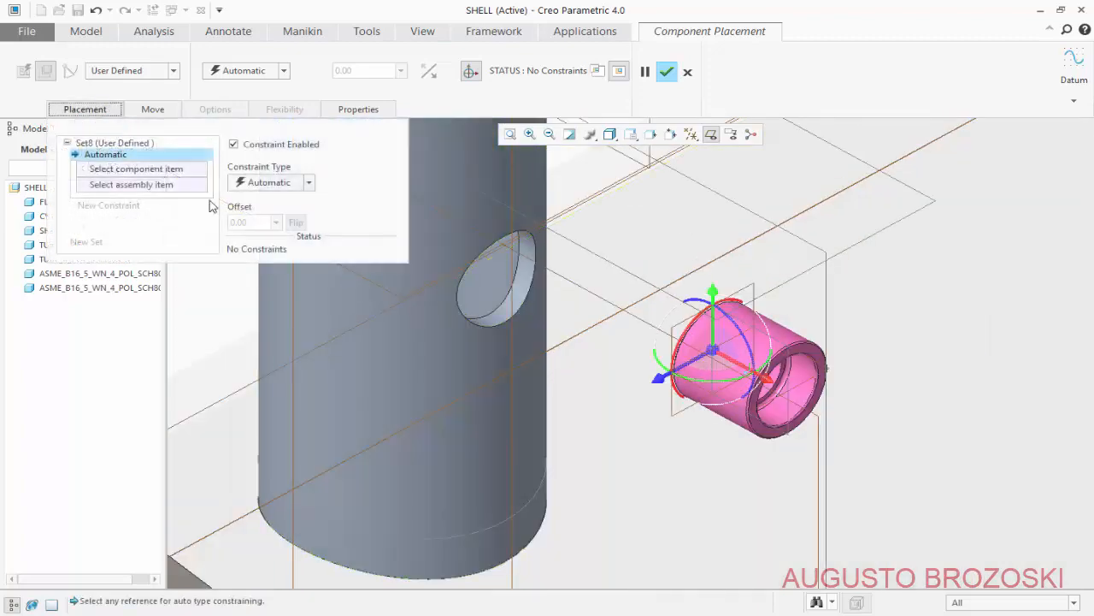
left_click(782, 336)
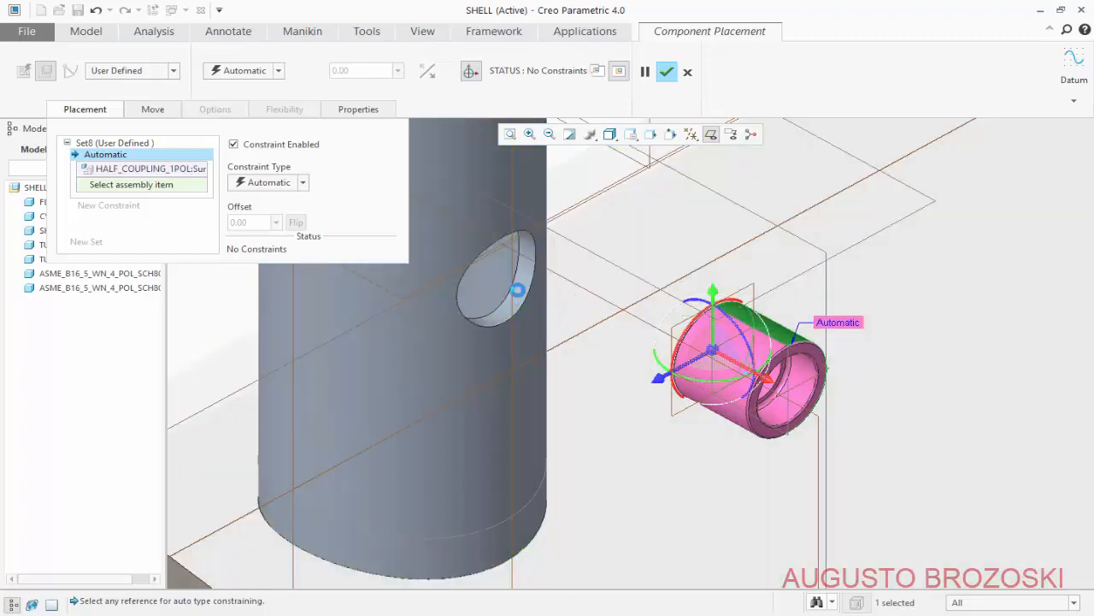
left_click(516, 291)
- Add a Tangent constraint between the datum plane at the half coupling's tube-side end and the first tube's inner cylindrical surface
scroll(568, 428, "down", 5)
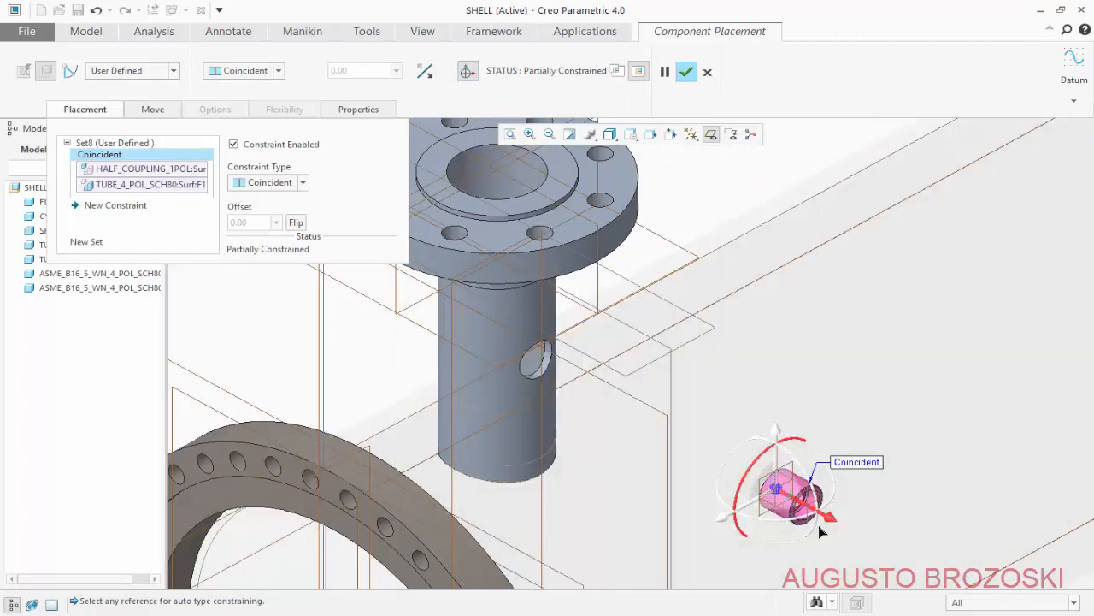
scroll(817, 528, "up", 4)
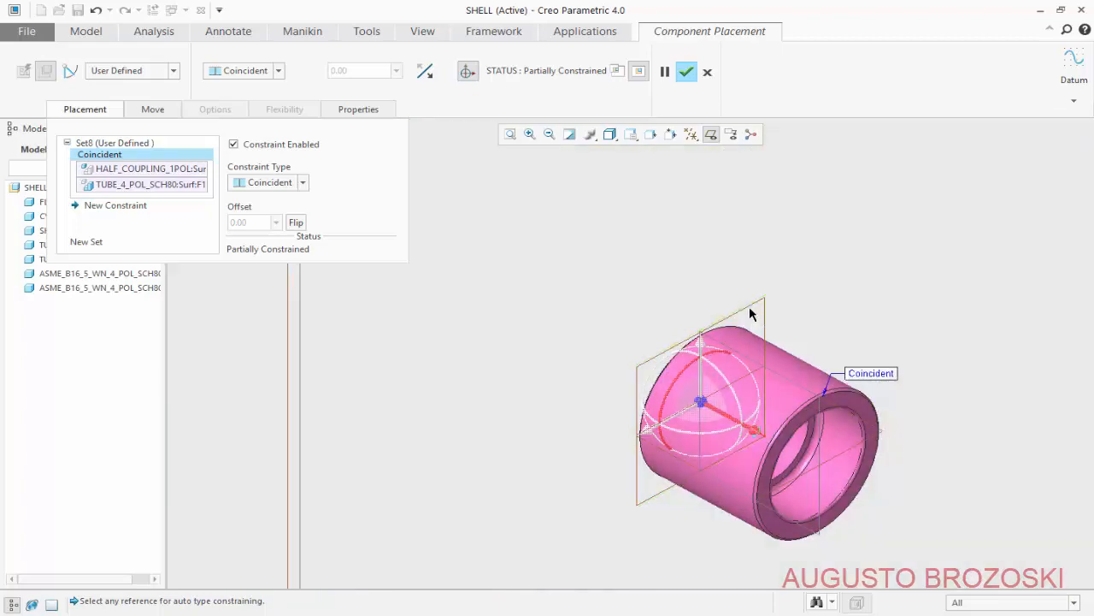
left_click(749, 314)
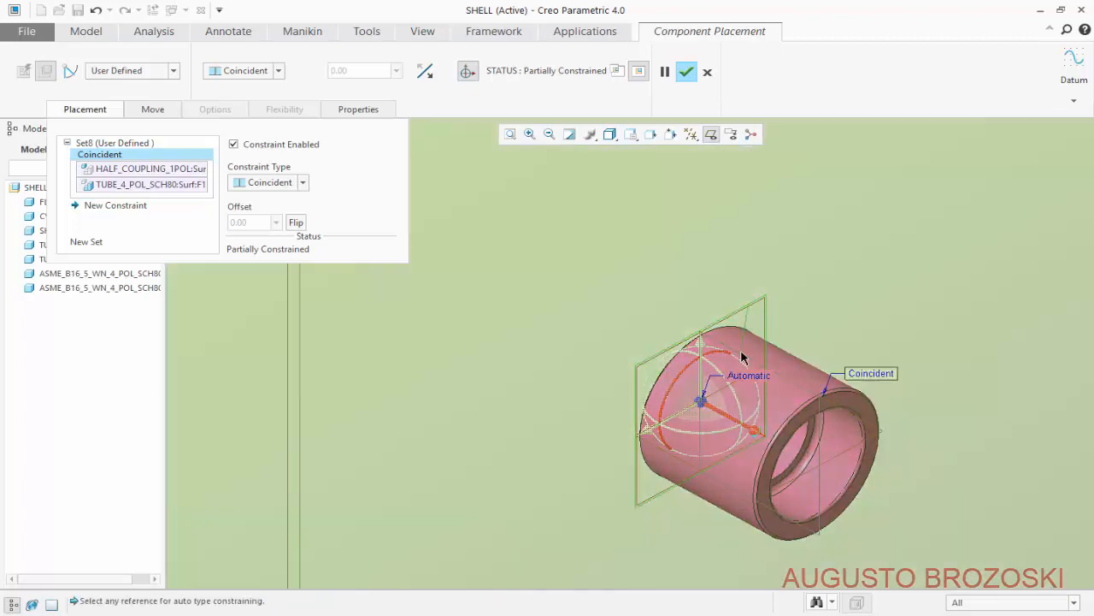
scroll(657, 344, "down", 5)
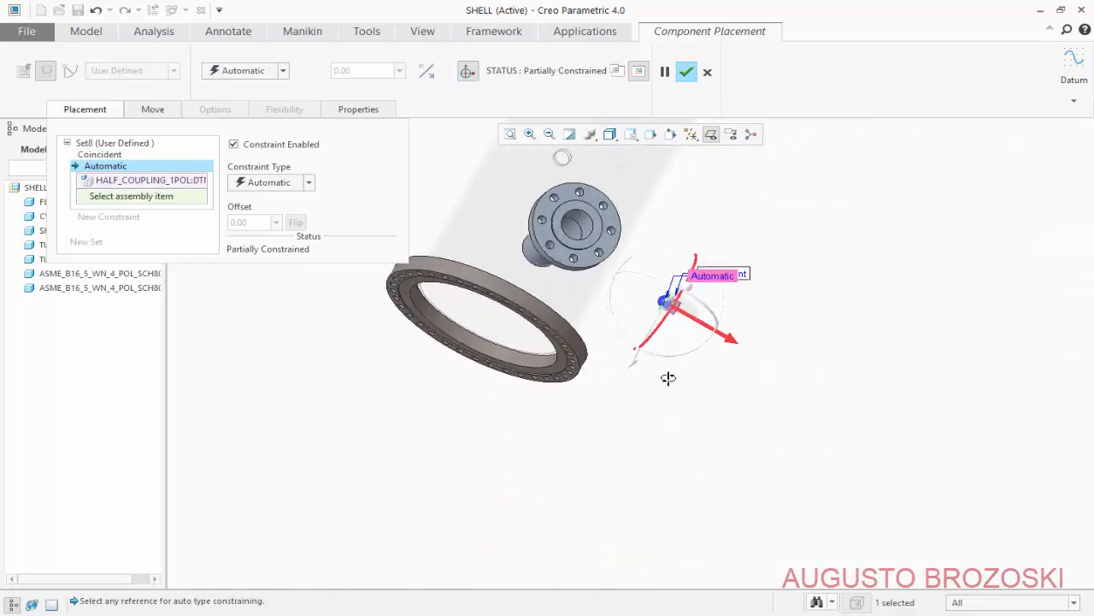
scroll(570, 250, "up", 6)
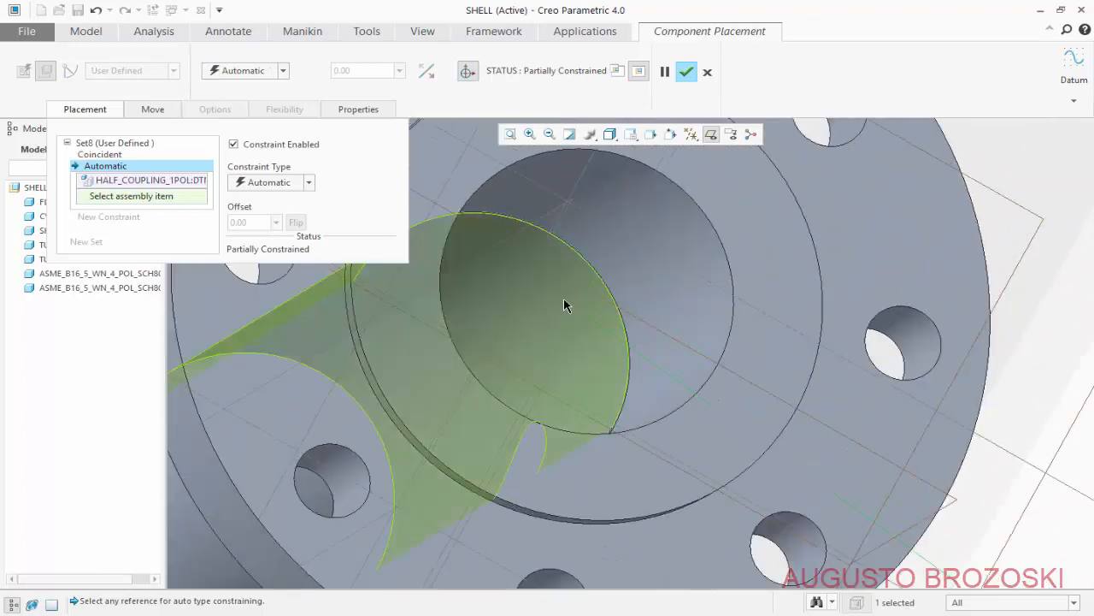
left_click(564, 305)
middle_click_drag(473, 379, 506, 513)
scroll(505, 513, "up", 5)
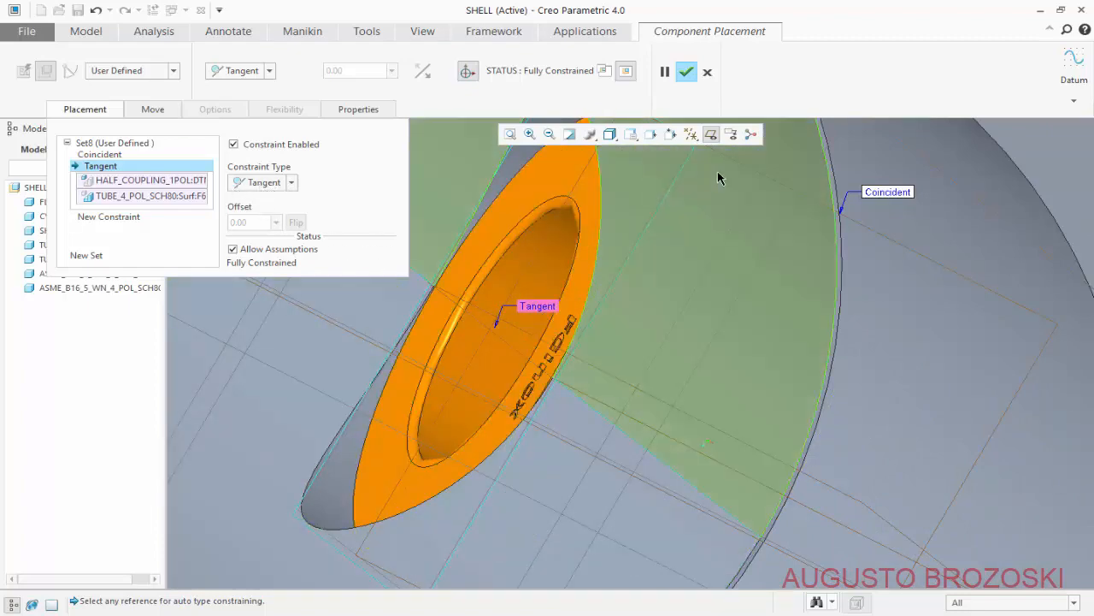
- Check how the half coupling sits in the first tube from Standard Orientation and accept its placement
left_click(630, 135)
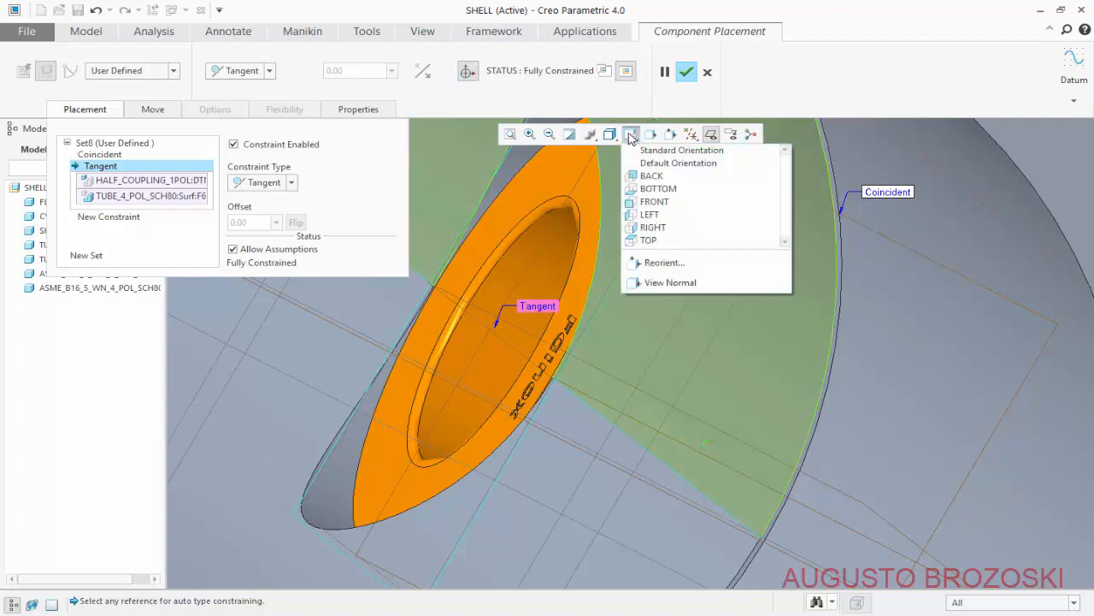
left_click(641, 147)
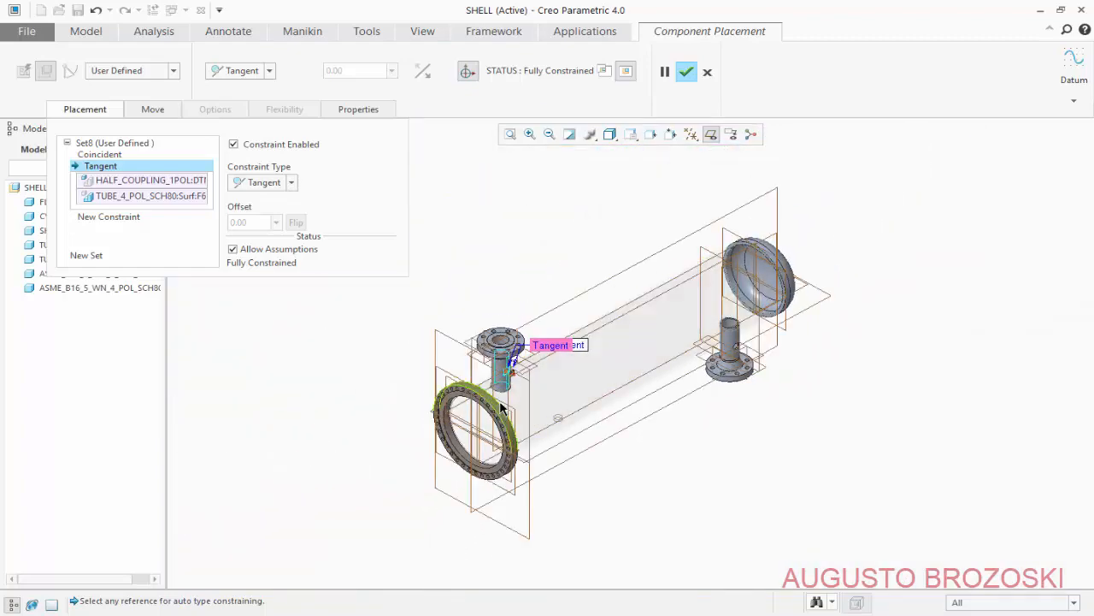
scroll(501, 390, "up", 5)
scroll(511, 352, "up", 4)
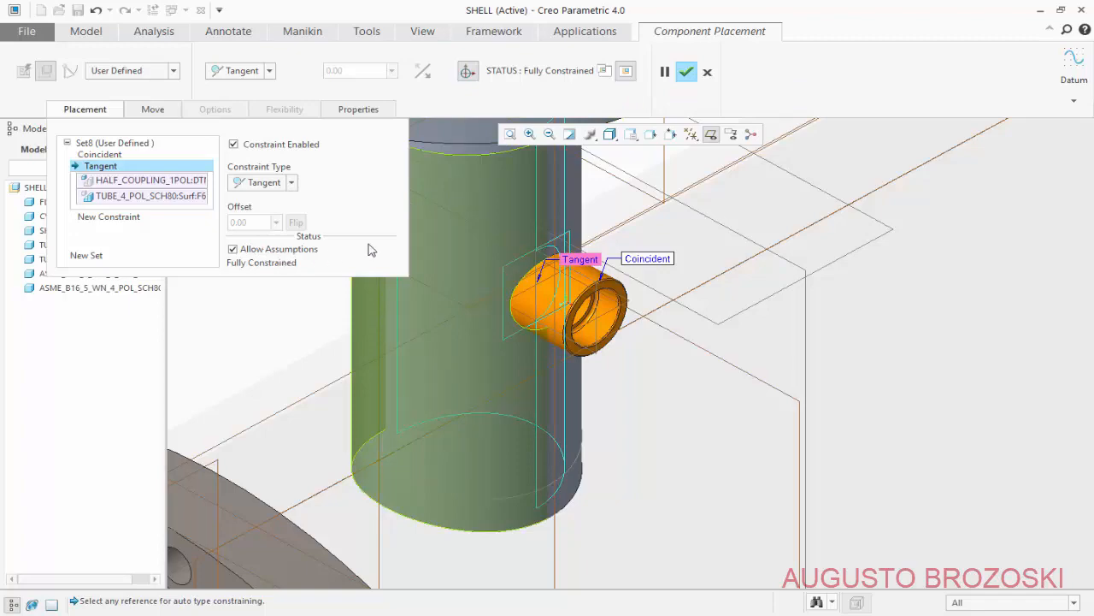
left_click(686, 72)
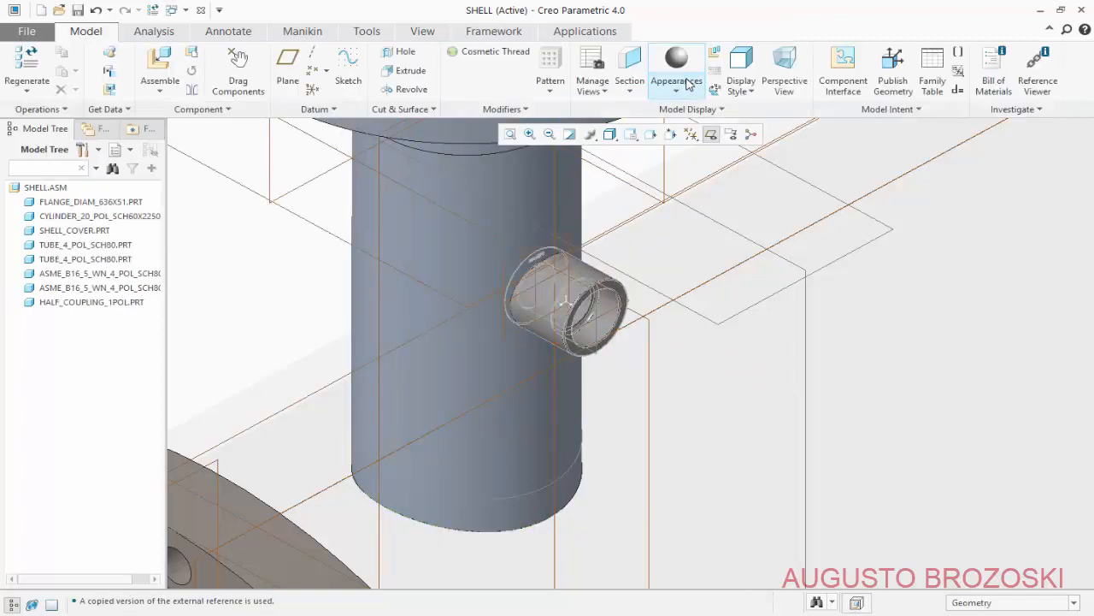
- Insert ROUND_PLUG_1.PRT into the assembly and move it up beside the half coupling on the first tube
scroll(502, 381, "down", 6)
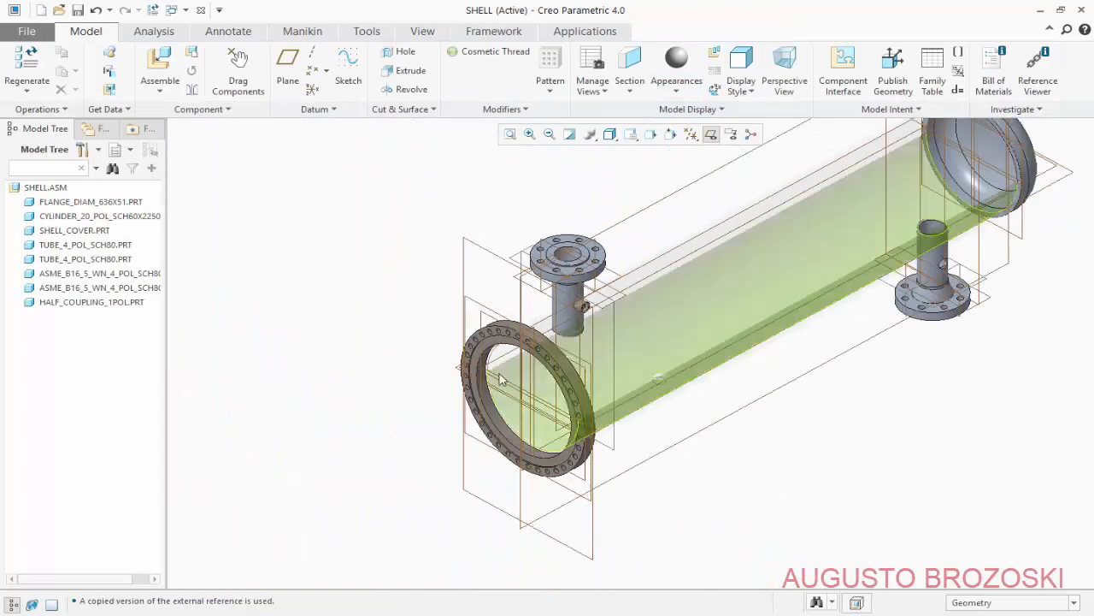
key("alt+Tab")
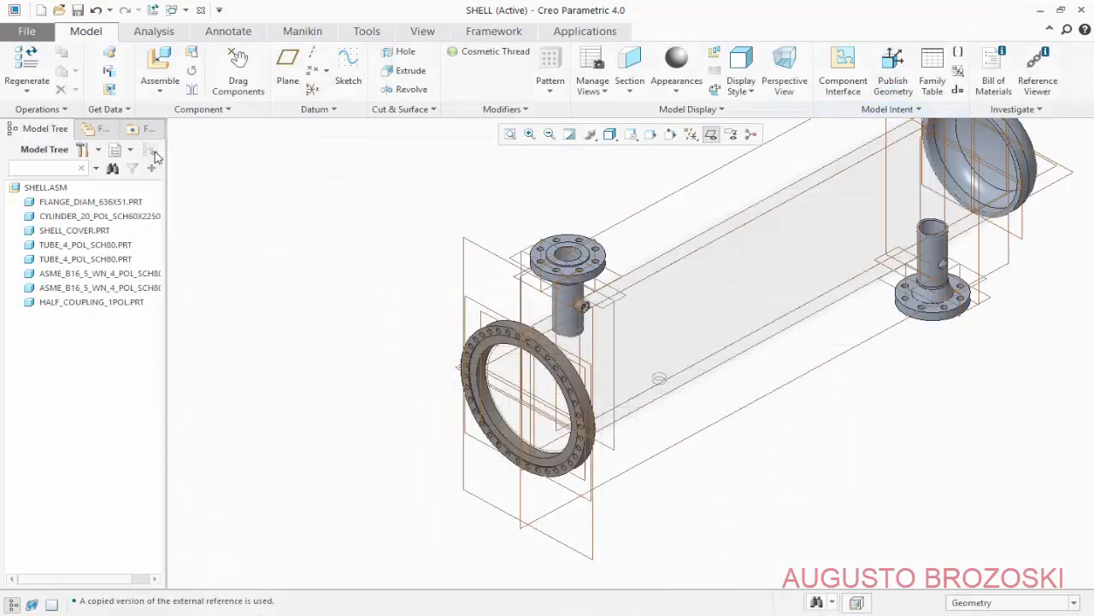
left_click(160, 67)
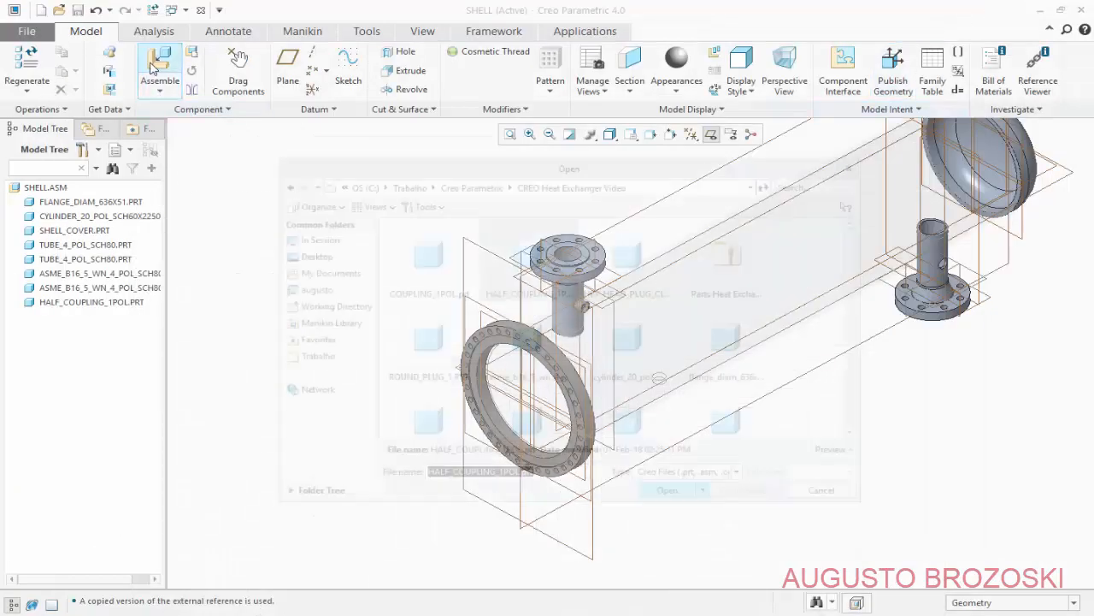
left_click(432, 375)
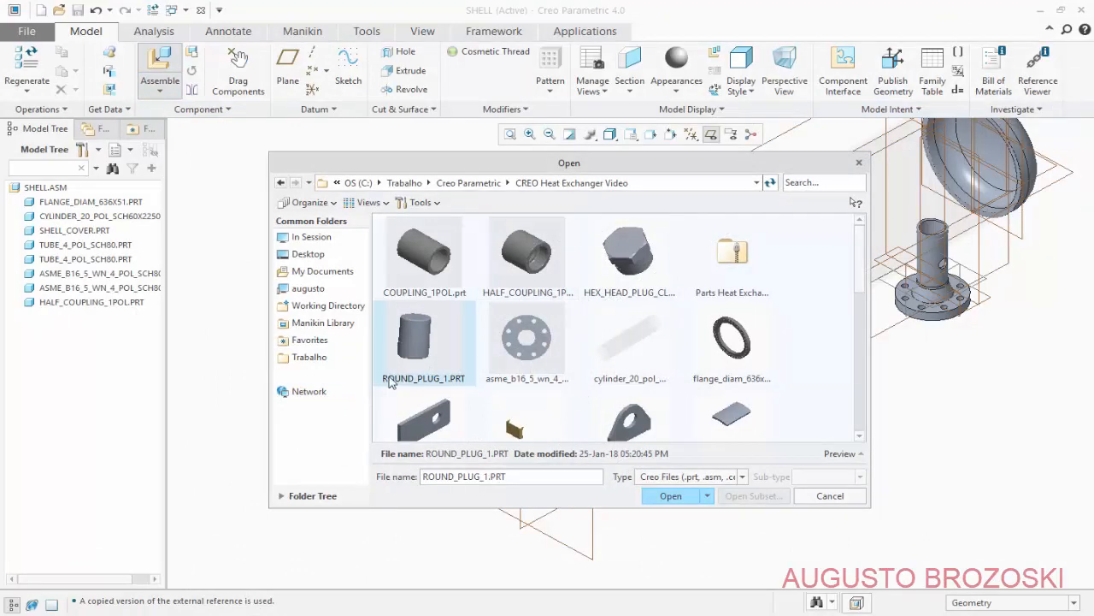
mouse_move(430, 386)
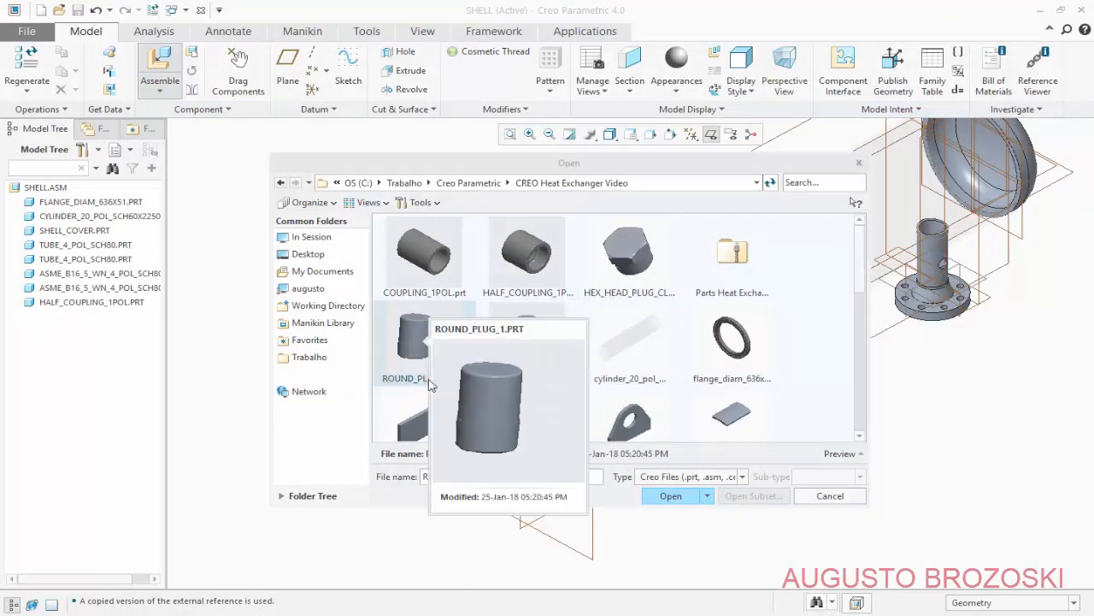
left_click(670, 496)
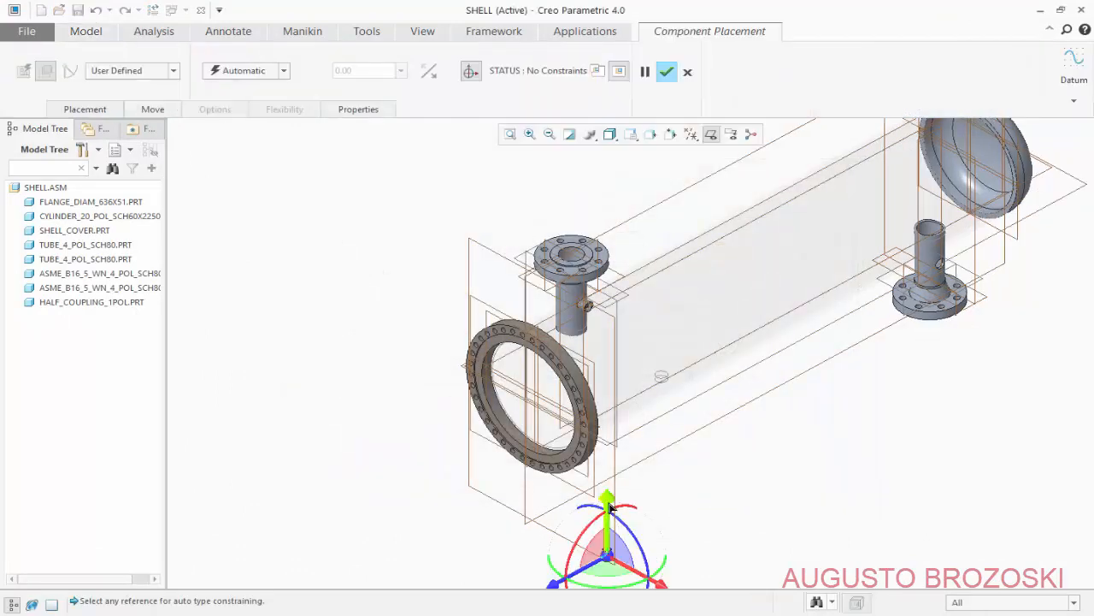
left_click_drag(611, 508, 609, 272)
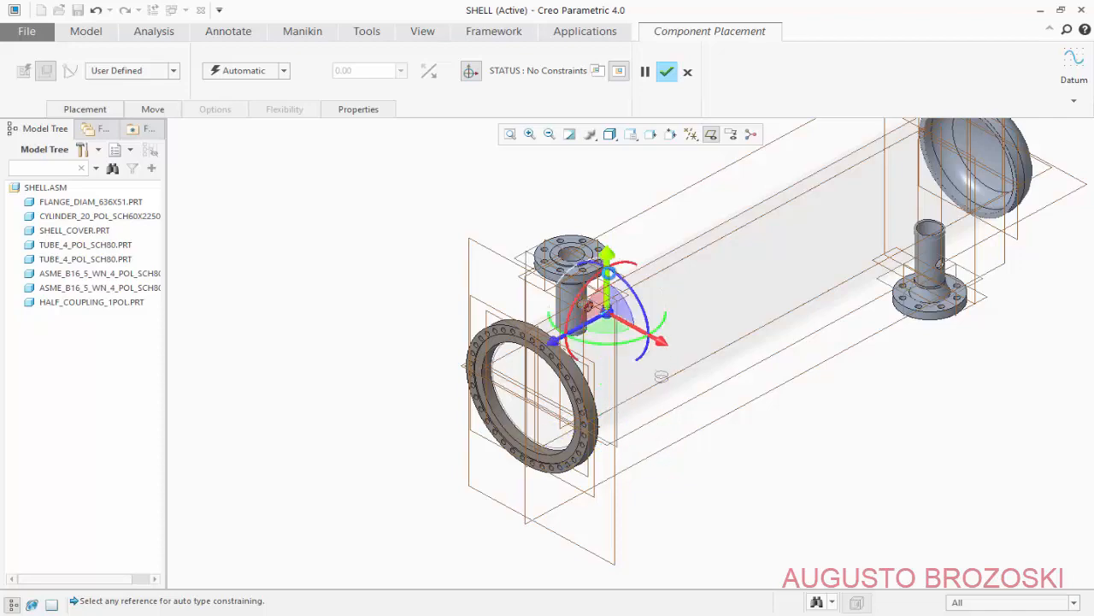
- Rotate the round plug so its axis runs parallel to the half coupling on the first tube
scroll(598, 282, "up", 8)
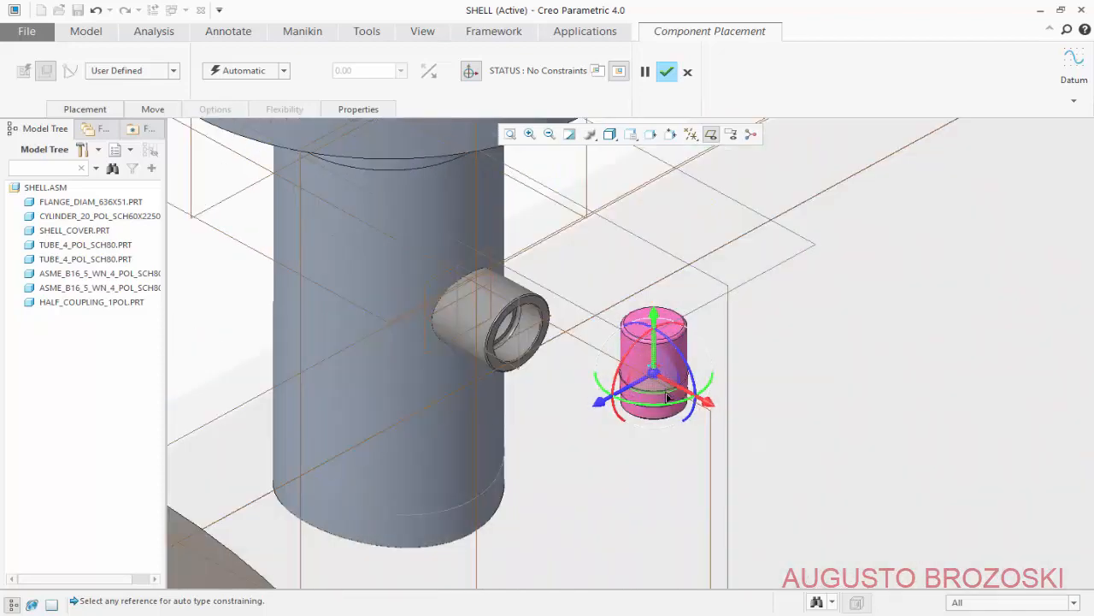
left_click_drag(678, 356, 711, 442)
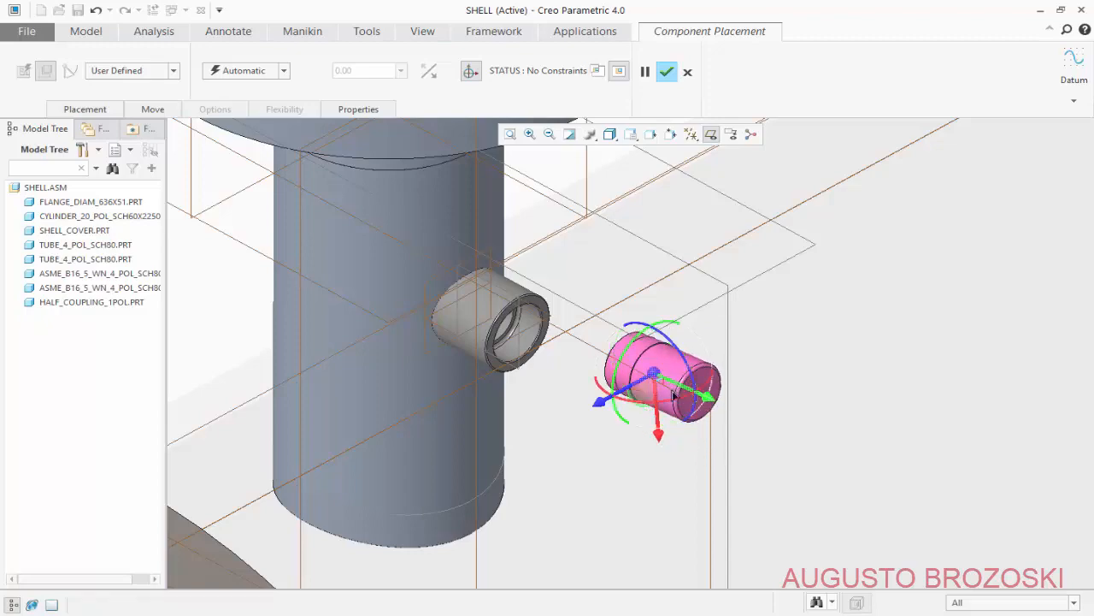
scroll(603, 383, "up", 5)
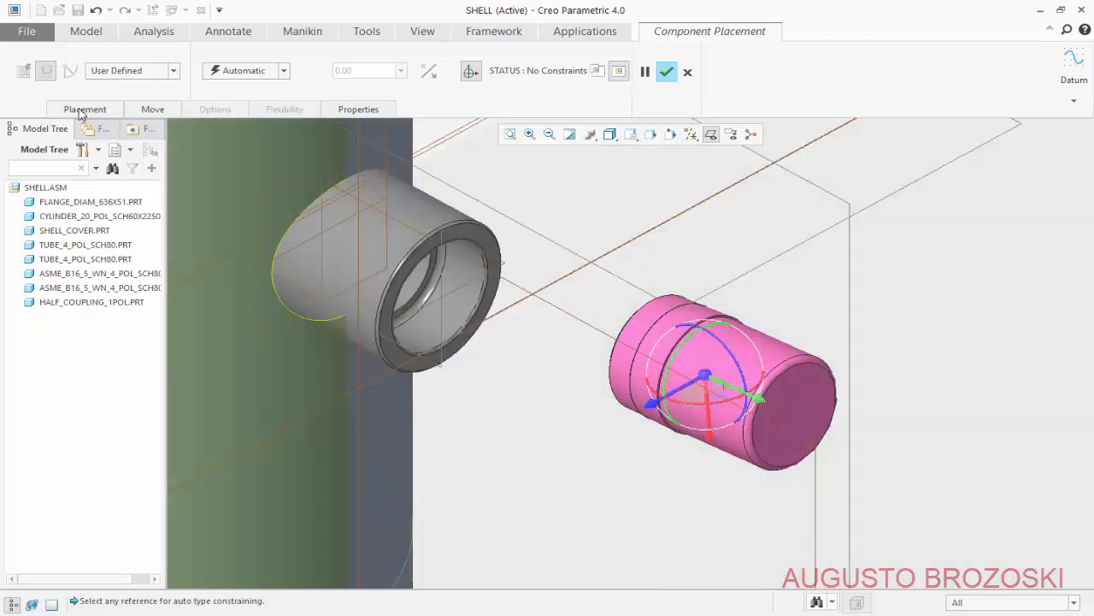
- Add a Coincident constraint between the round plug's cylindrical surface and the half coupling's inner surface, and slide the plug along its axis closer to the coupling
left_click(85, 109)
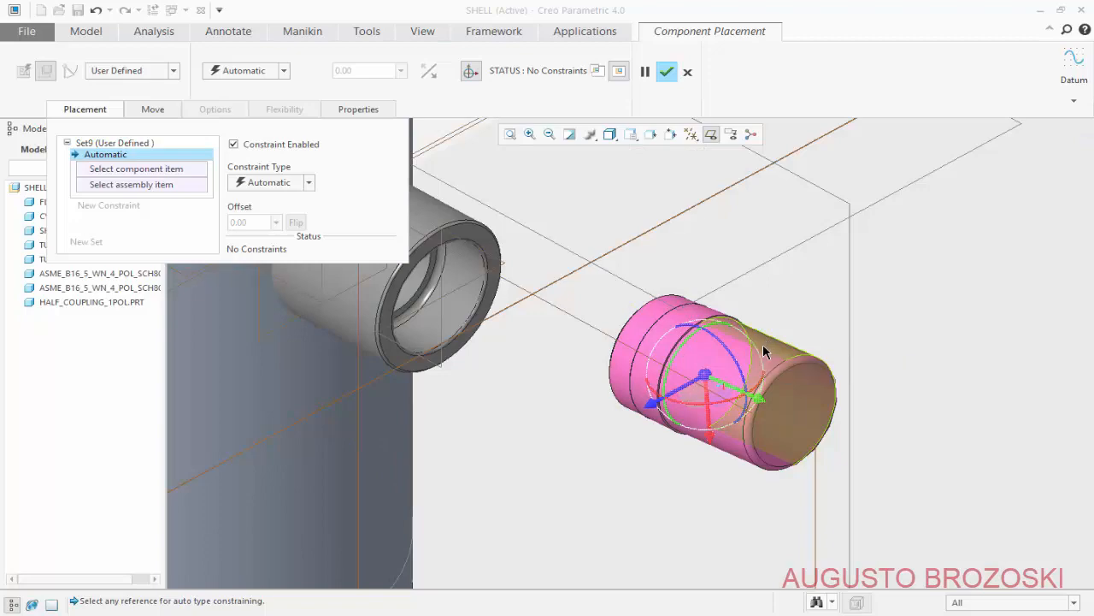
left_click(763, 344)
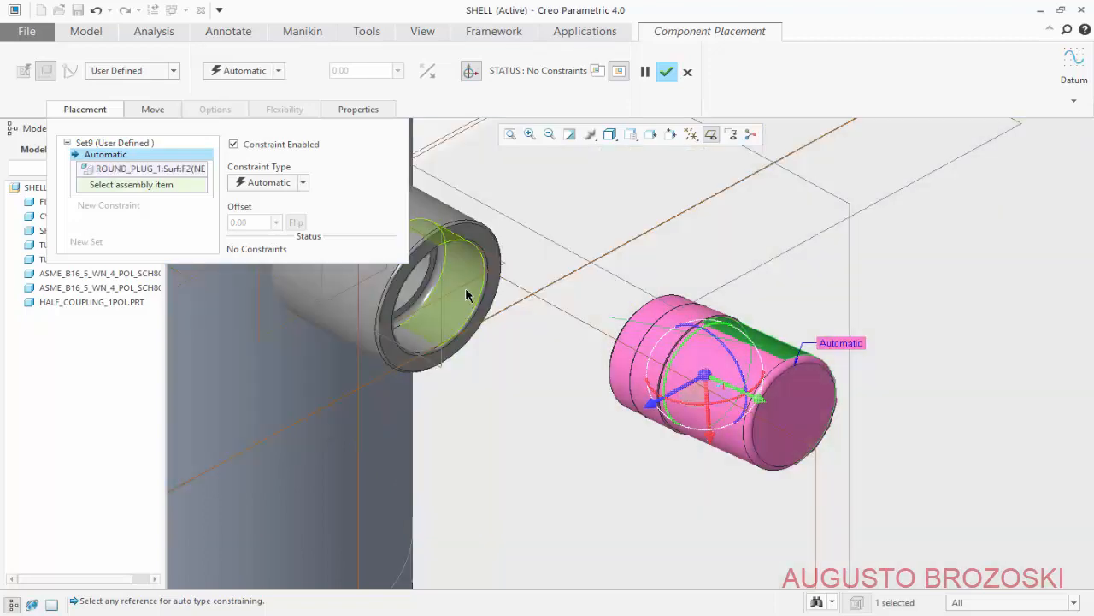
left_click(466, 295)
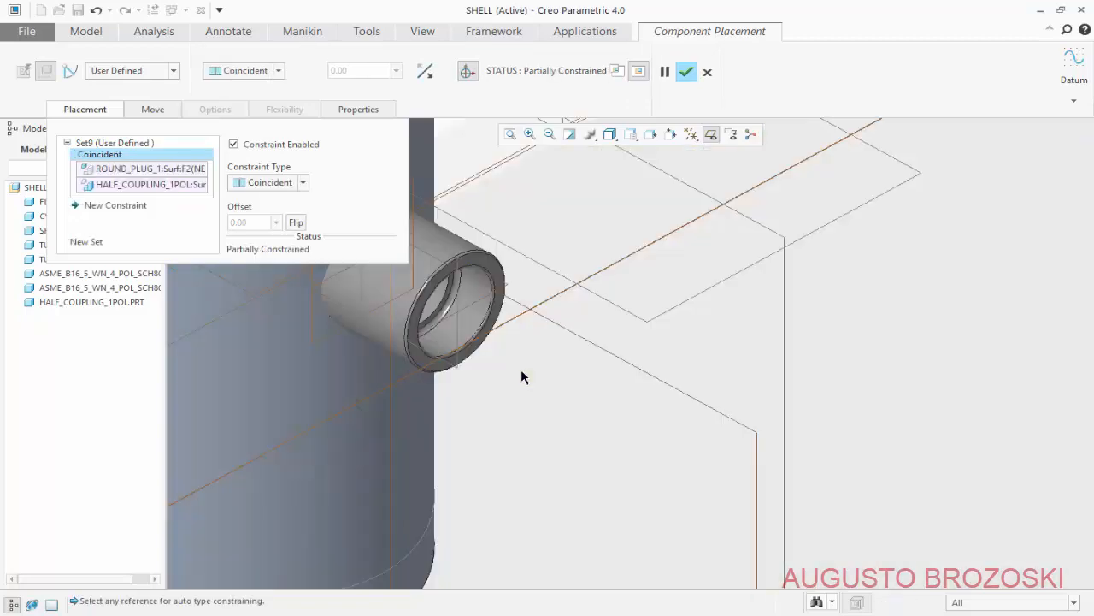
scroll(524, 376, "down", 4)
scroll(727, 490, "up", 4)
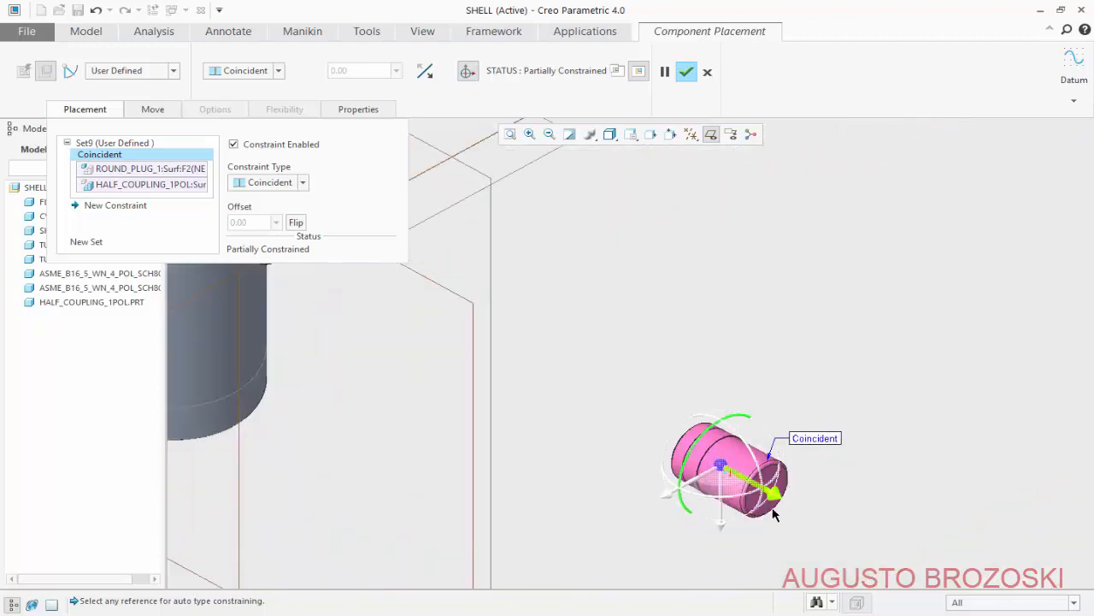
left_click_drag(776, 505, 511, 381)
scroll(442, 329, "down", 4)
scroll(337, 272, "up", 5)
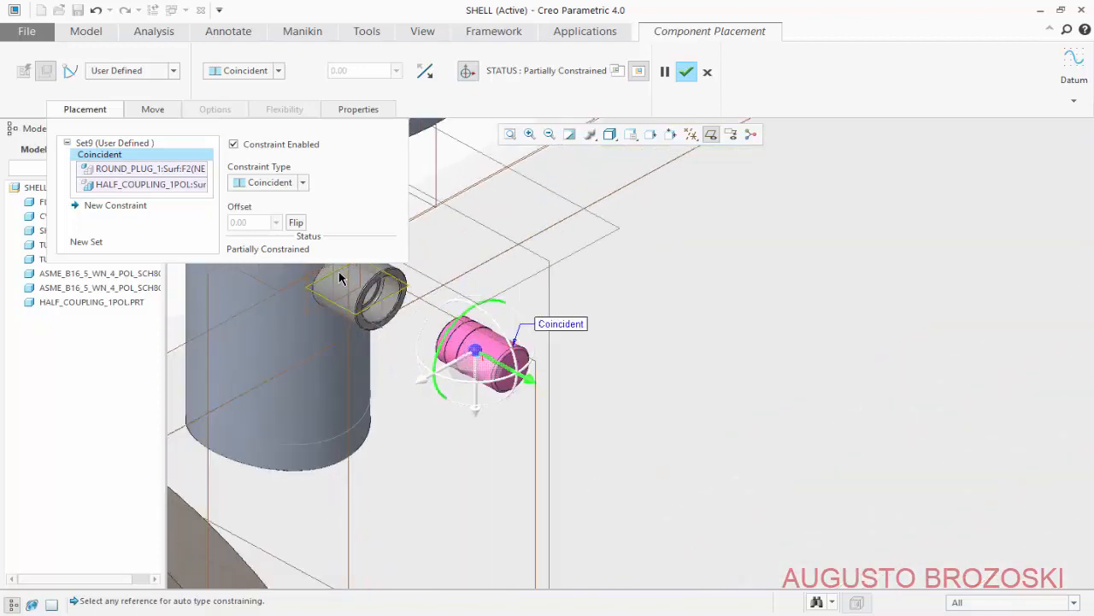
- Add a Coincident constraint between the plug's flat end face on the coupling side and the annular shoulder inside the half coupling
scroll(360, 332, "up", 2)
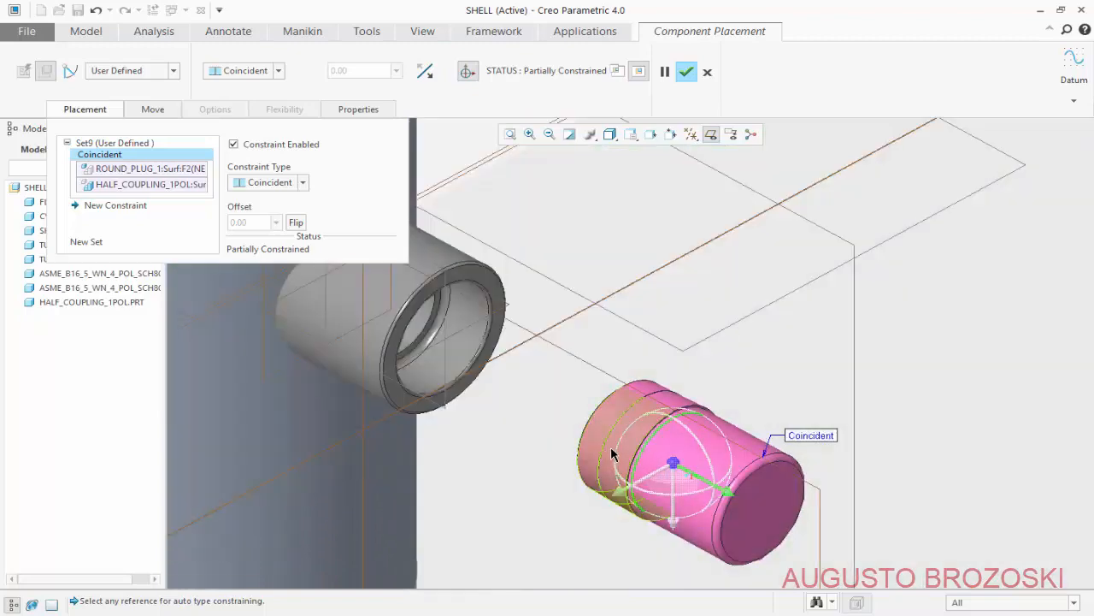
middle_click_drag(613, 456, 684, 471)
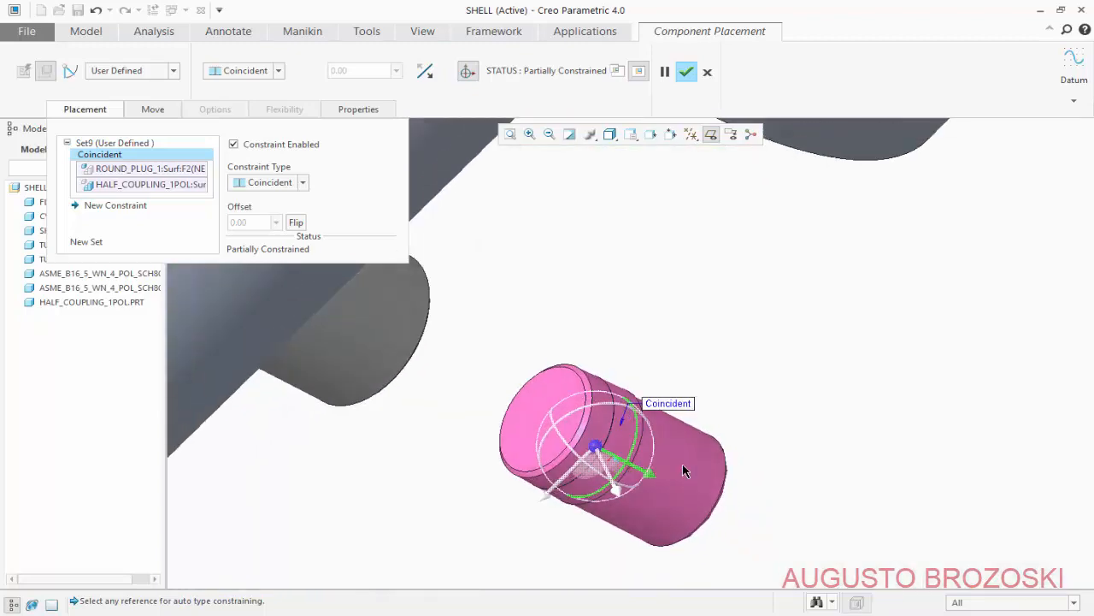
left_click(558, 387)
scroll(547, 402, "down", 2)
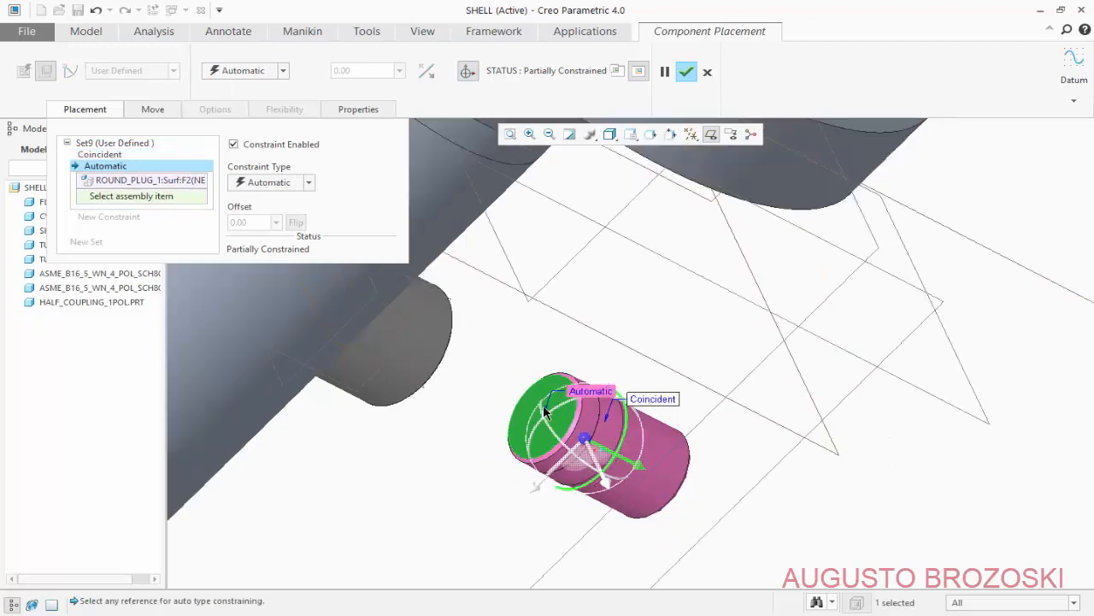
middle_click_drag(548, 401, 496, 402)
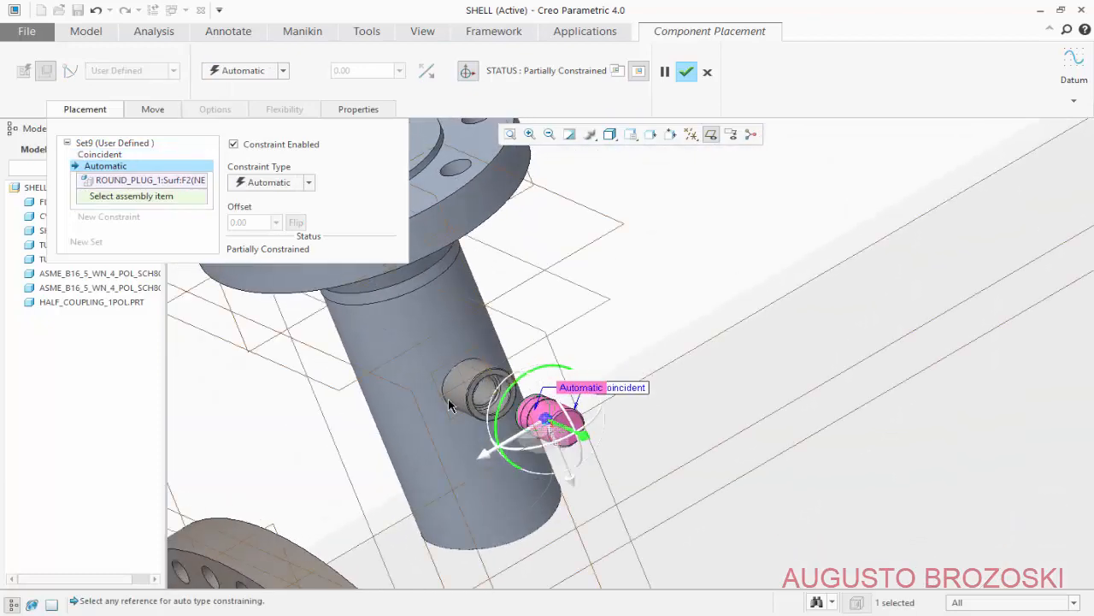
scroll(498, 351, "up", 6)
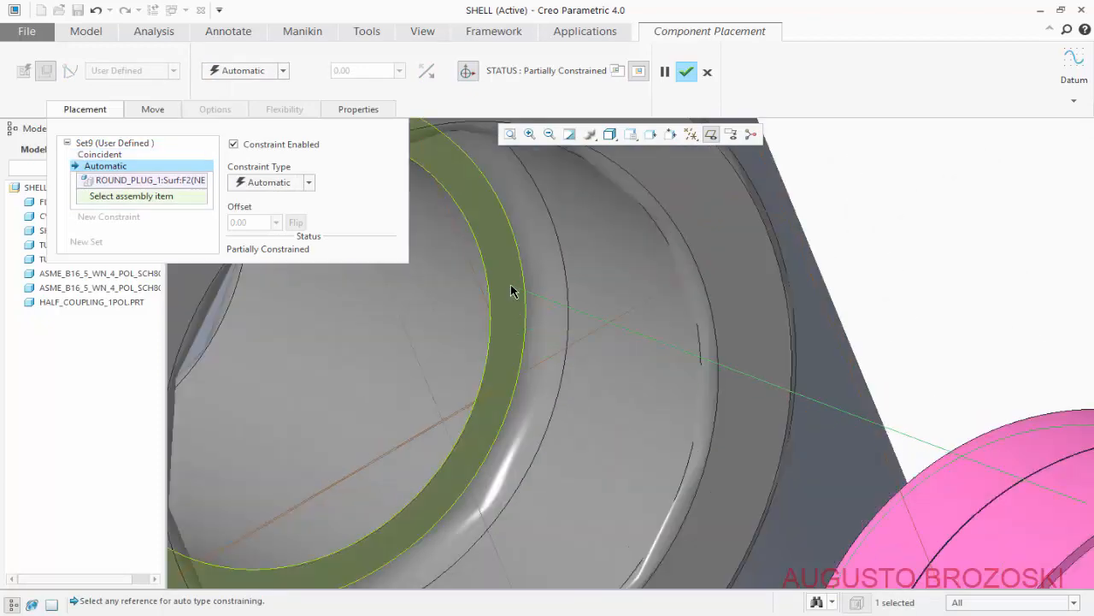
left_click(511, 292)
left_click(308, 183)
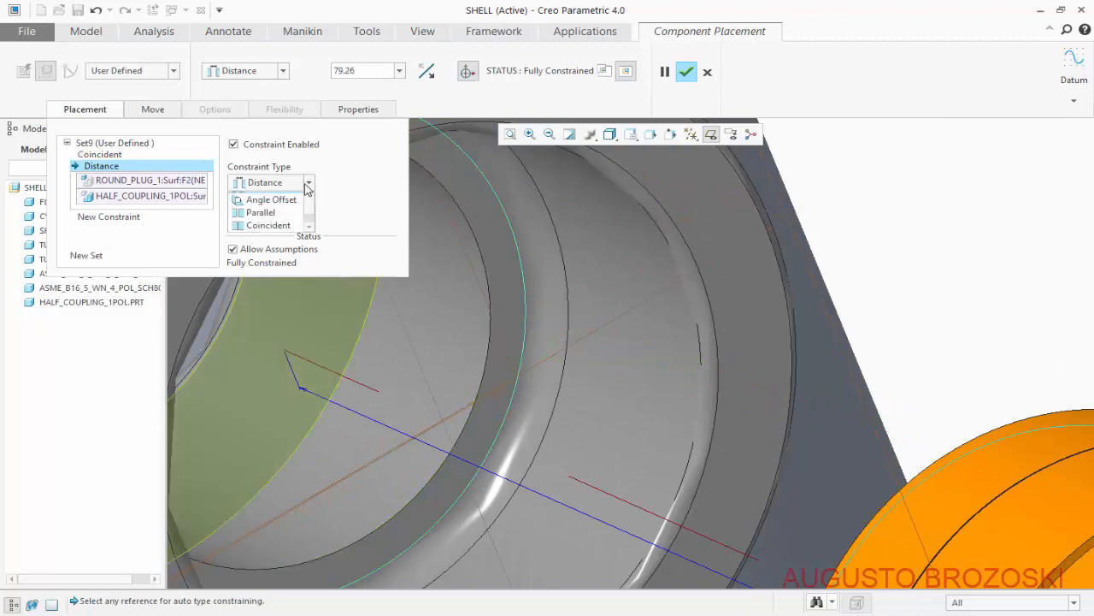
left_click(268, 236)
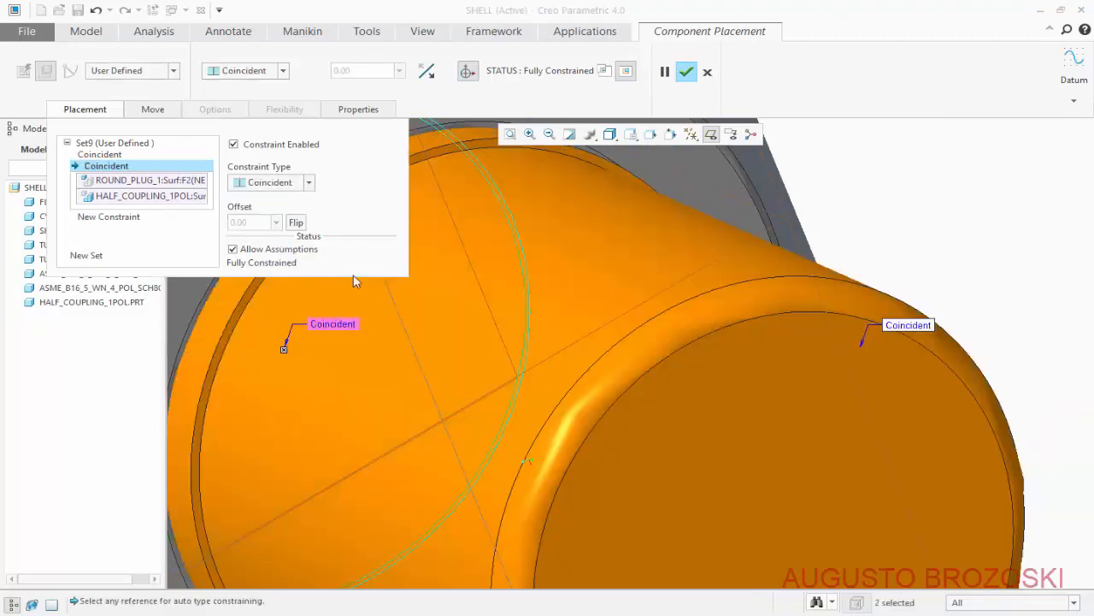
- Check how the round plug sits in the half coupling, accept its placement and restore the Standard Orientation
scroll(610, 384, "down", 5)
middle_click_drag(594, 396, 490, 300)
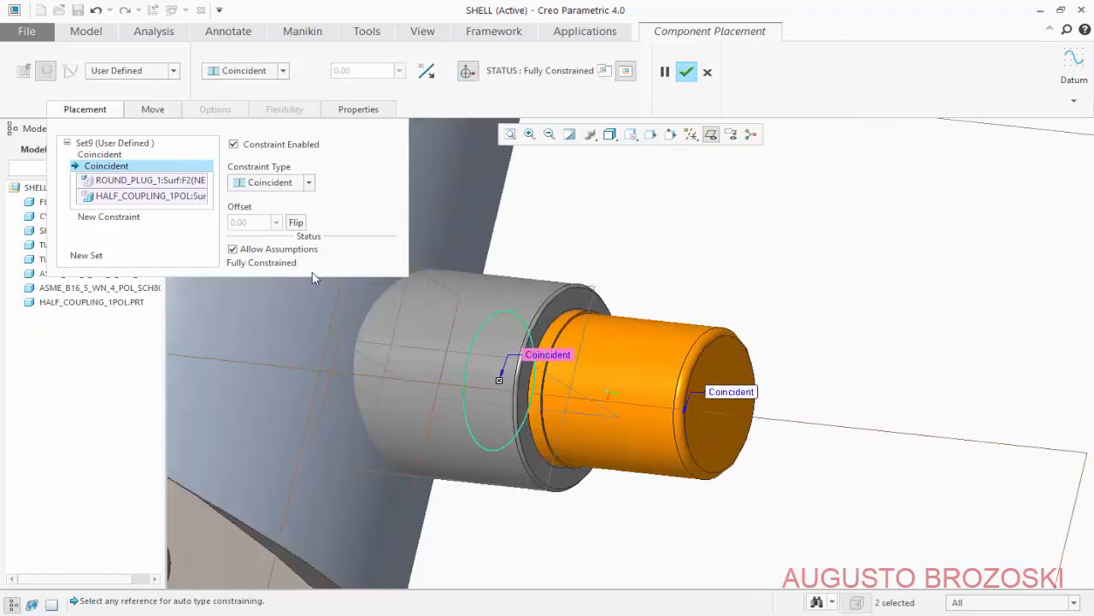
left_click(687, 73)
left_click(631, 134)
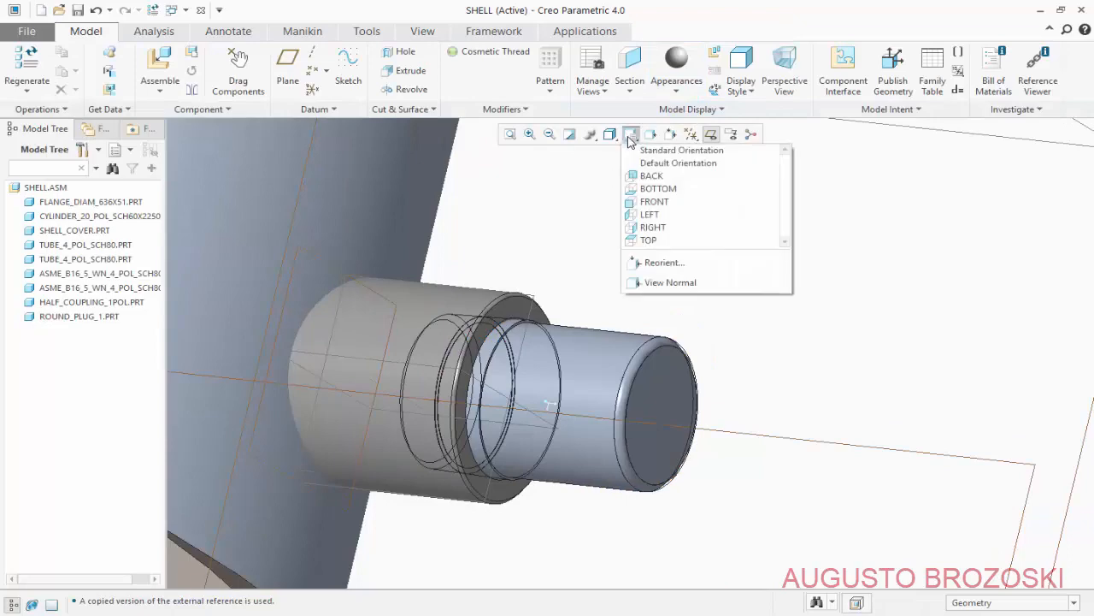
left_click(622, 149)
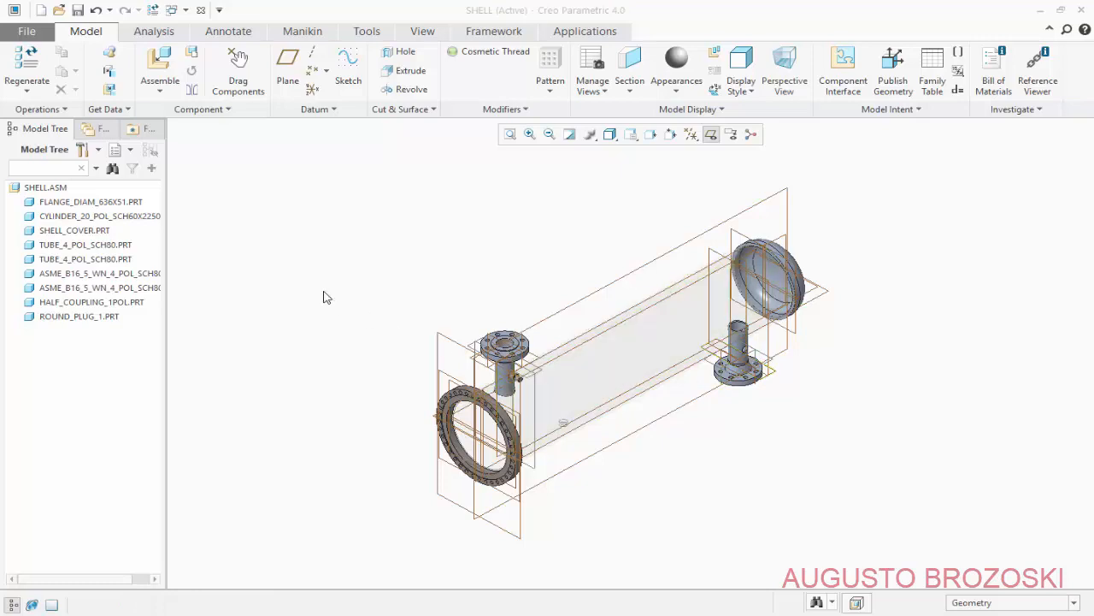
- Insert another HALF_COUPLING_1POL.prt into the assembly
left_click(160, 60)
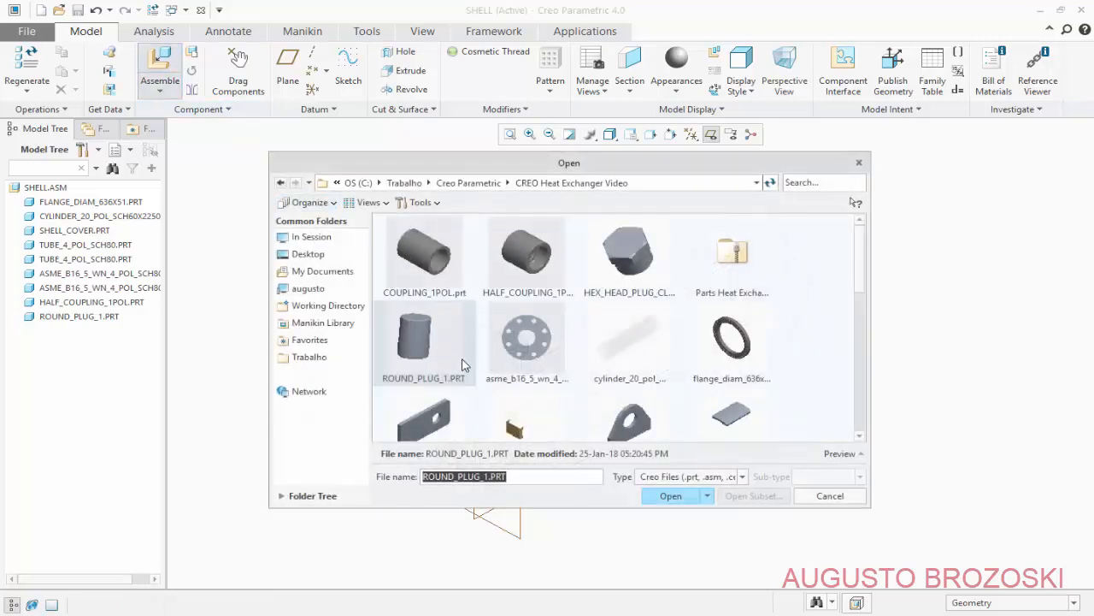
left_click(533, 270)
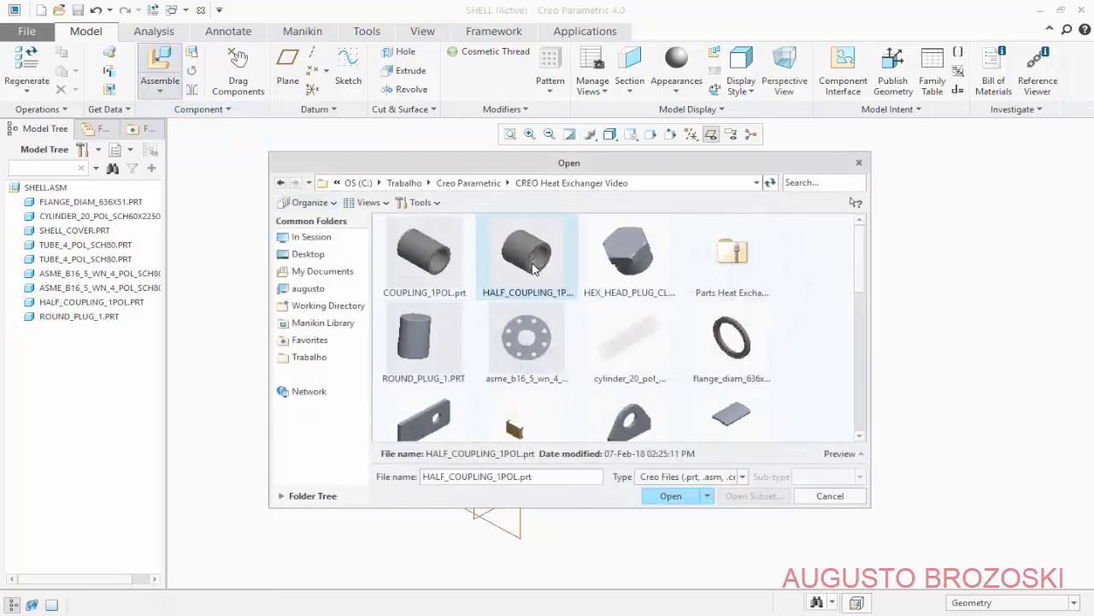
- Insert HALF_COUPLING_1POL.prt into the assembly and move it beside the lower nozzle near the shell cover
left_click(659, 497)
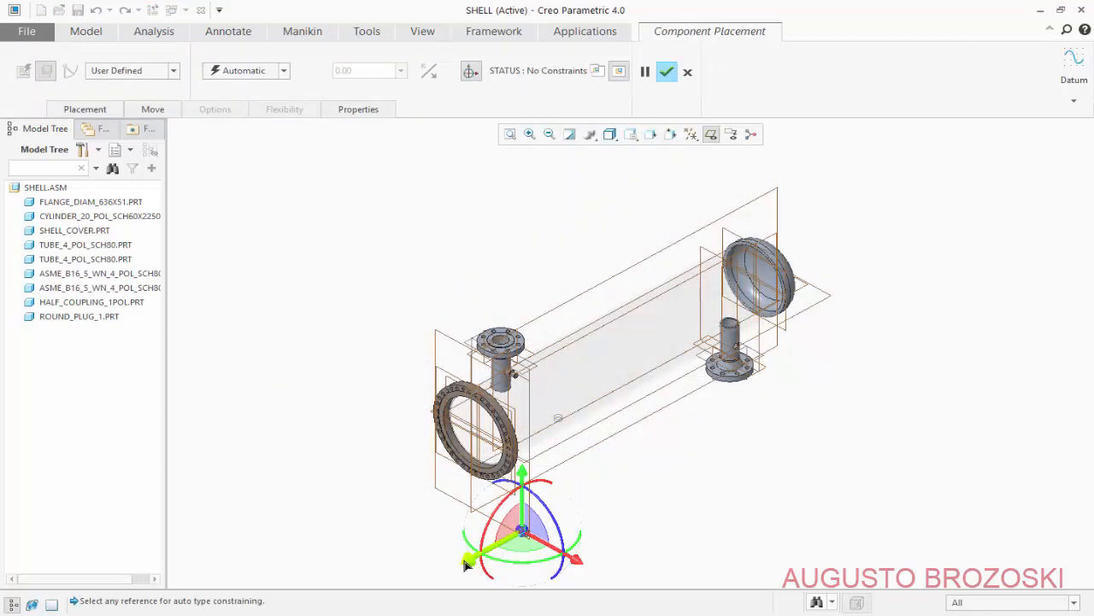
left_click_drag(465, 562, 759, 386)
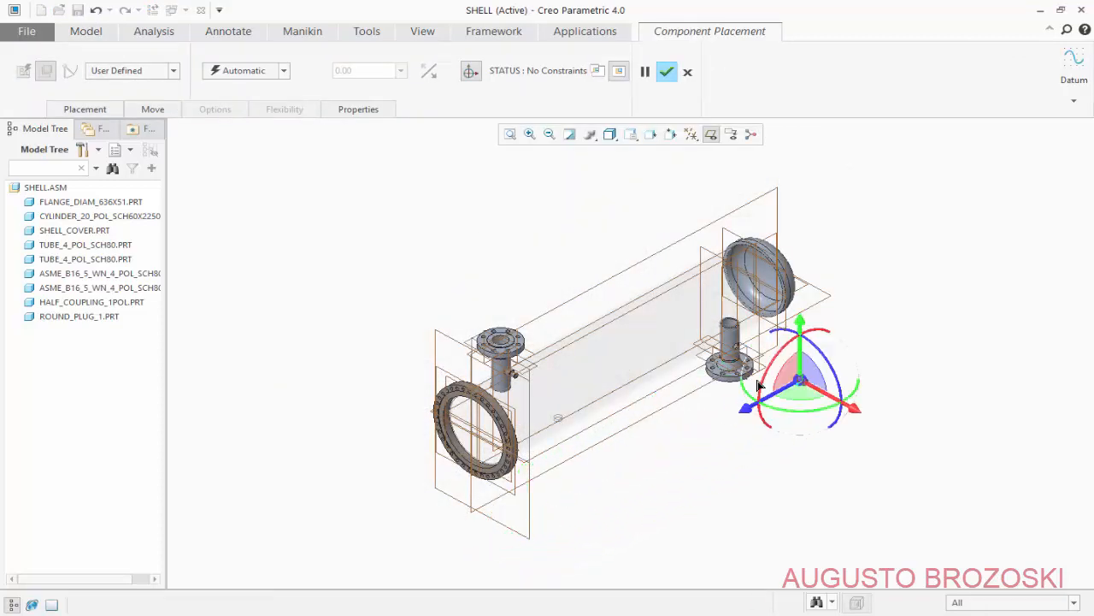
scroll(759, 389, "up", 5)
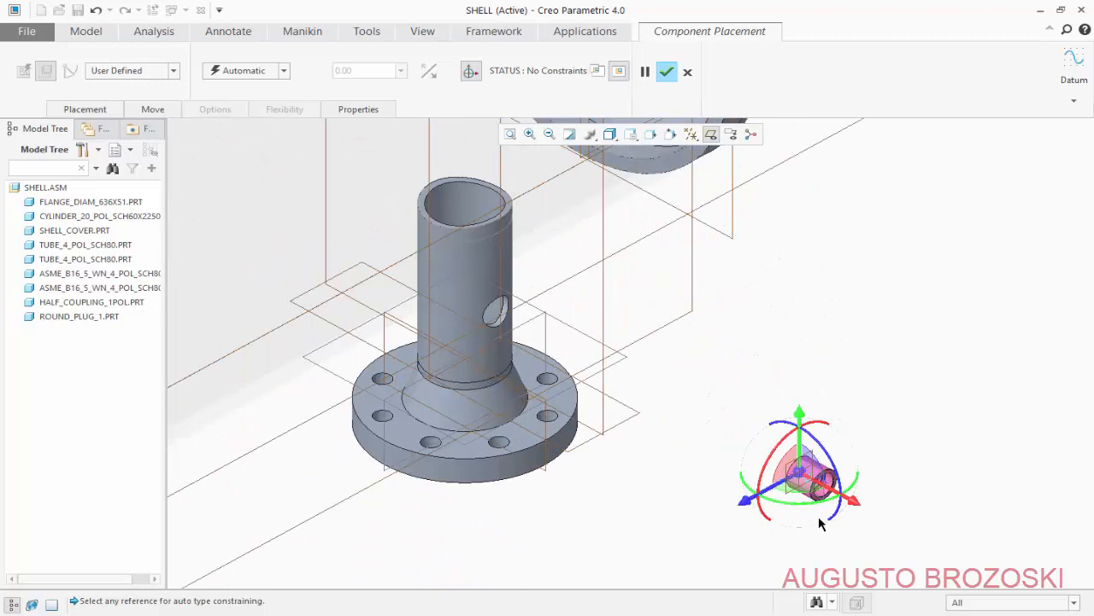
scroll(819, 520, "up", 4)
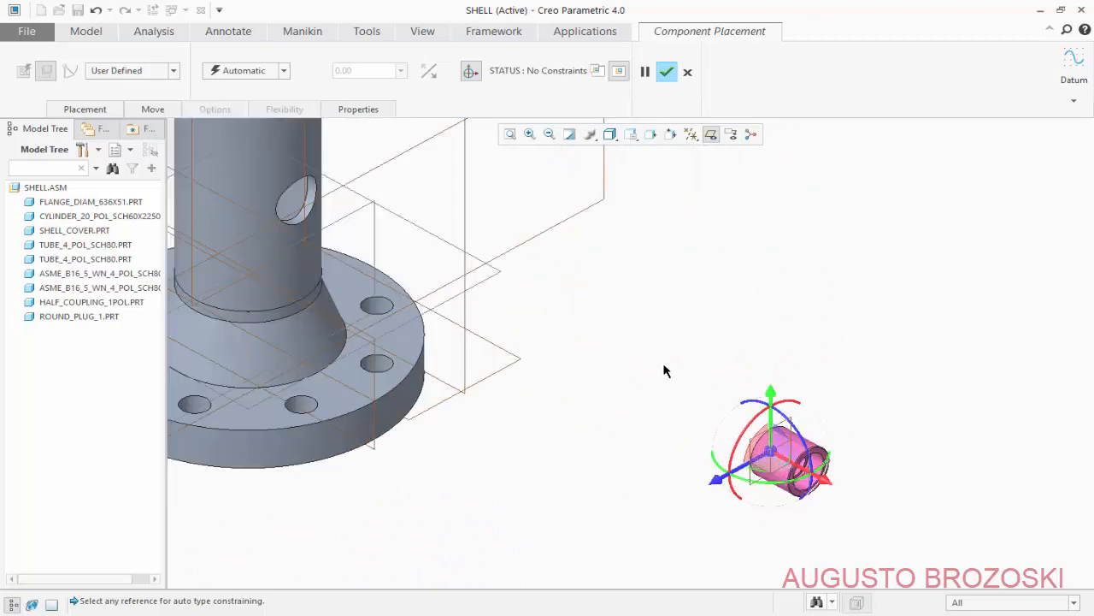
- Constrain the half coupling's outer cylindrical surface coincident with the side hole in the lower nozzle tube
left_click(248, 223)
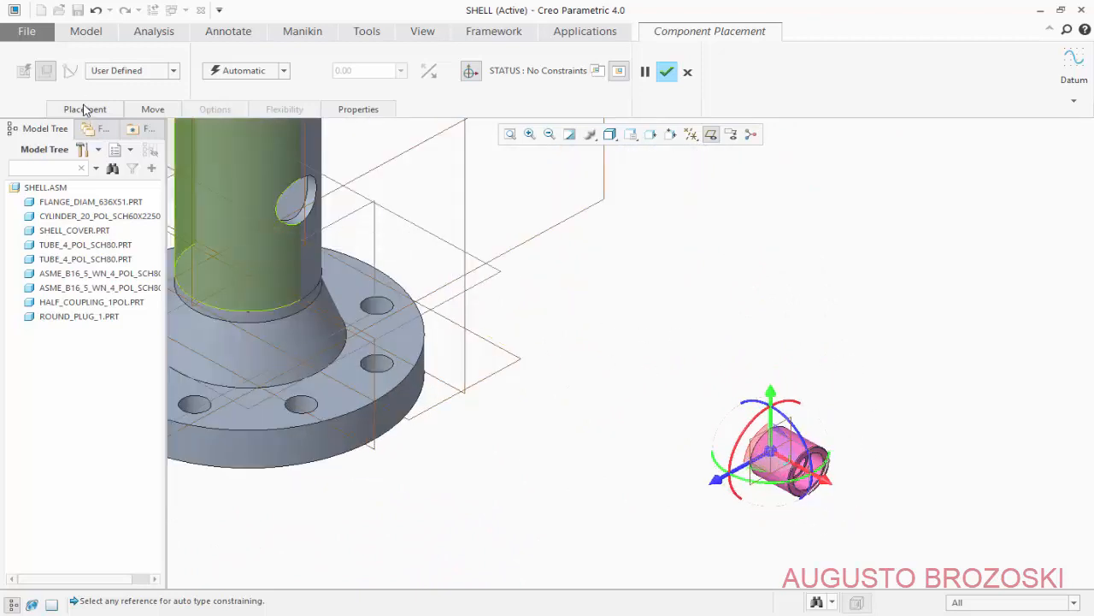
left_click(84, 109)
scroll(843, 436, "up", 5)
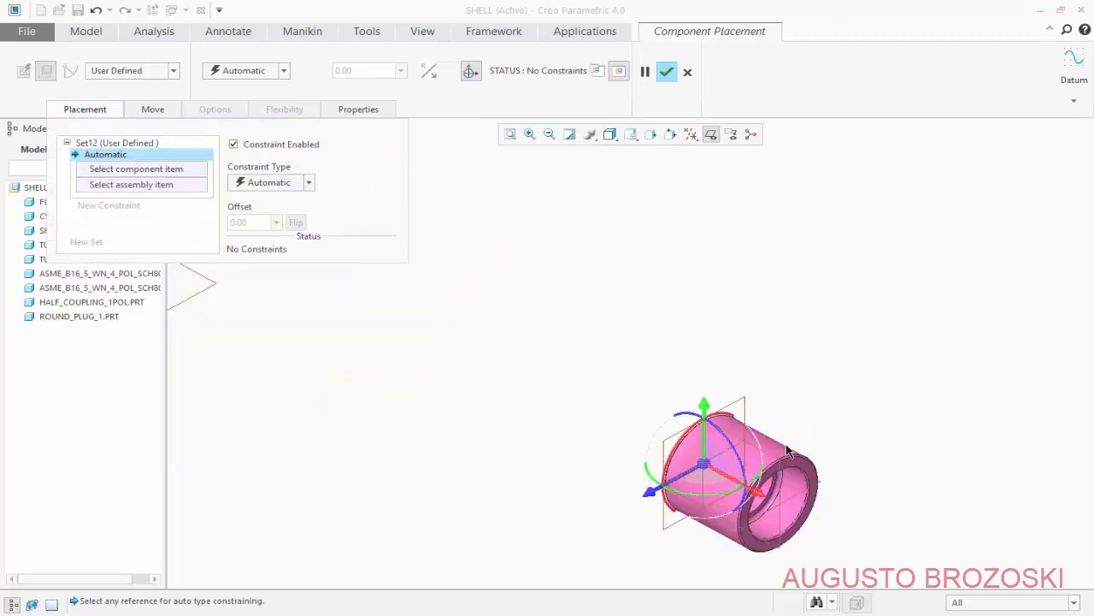
left_click(772, 454)
scroll(772, 453, "down", 5)
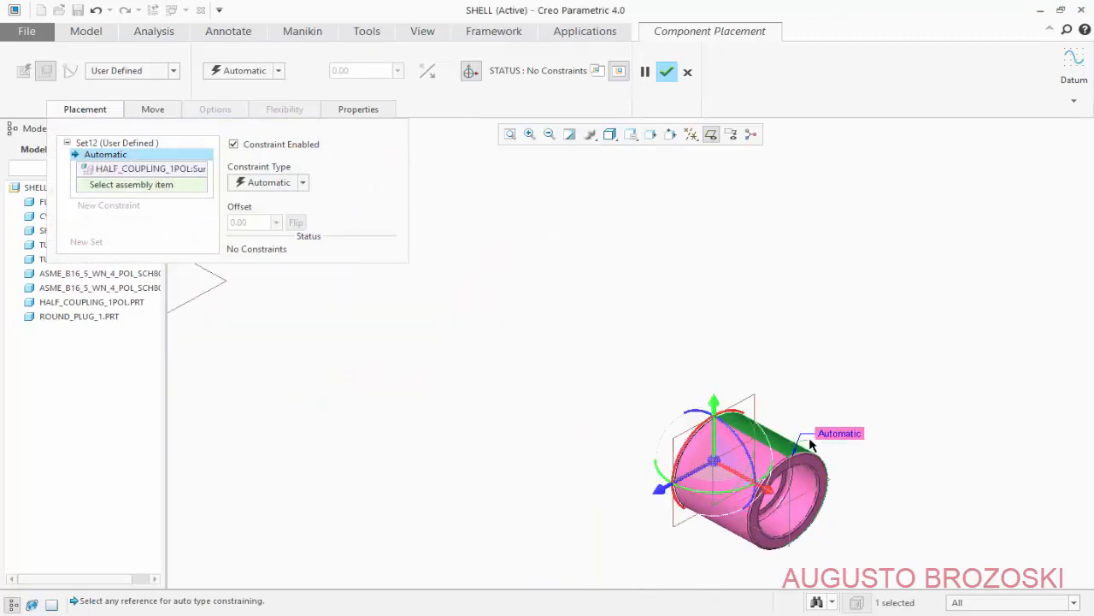
scroll(611, 324, "up", 5)
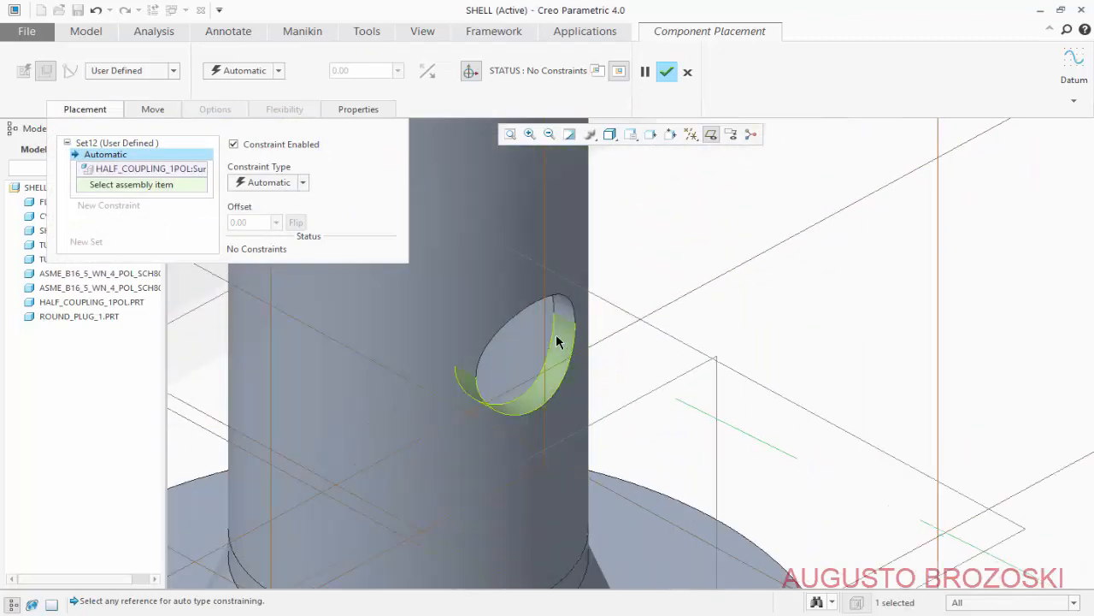
left_click(563, 335)
scroll(541, 411, "down", 5)
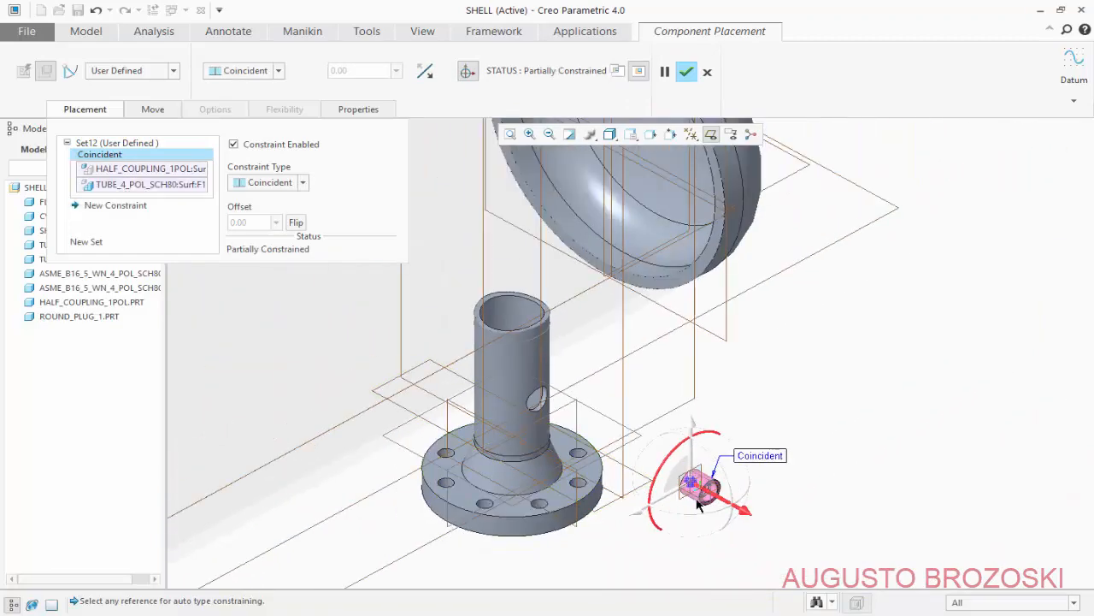
- Add a tangent constraint between the half coupling's end datum plane and the inner surface of the nozzle tube
scroll(738, 525, "up", 6)
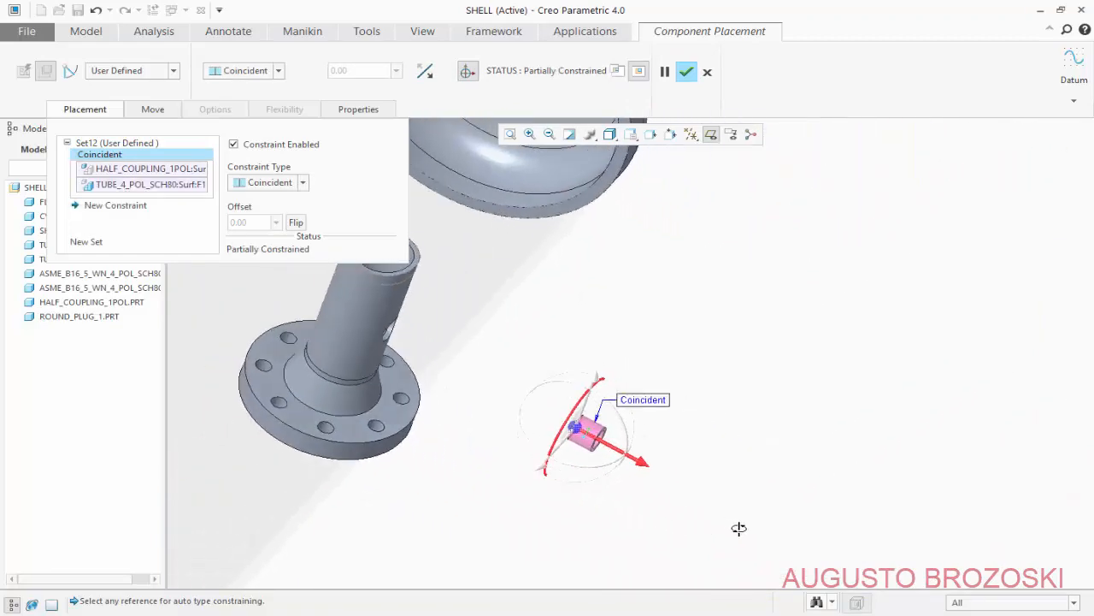
scroll(422, 399, "up", 4)
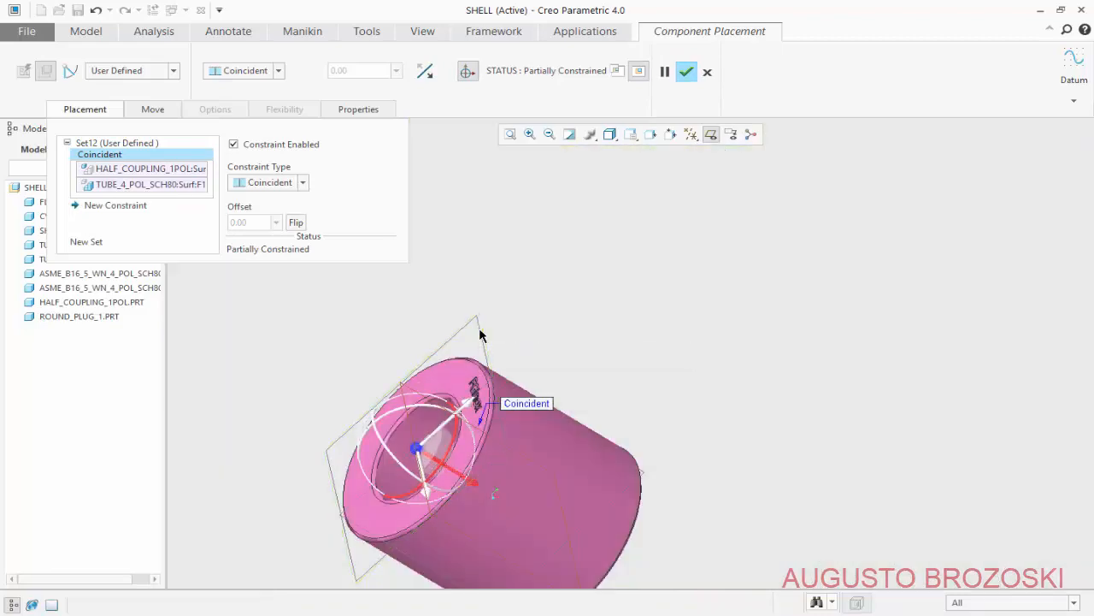
scroll(555, 412, "down", 3)
left_click(572, 425)
scroll(572, 425, "down", 3)
scroll(574, 391, "up", 3)
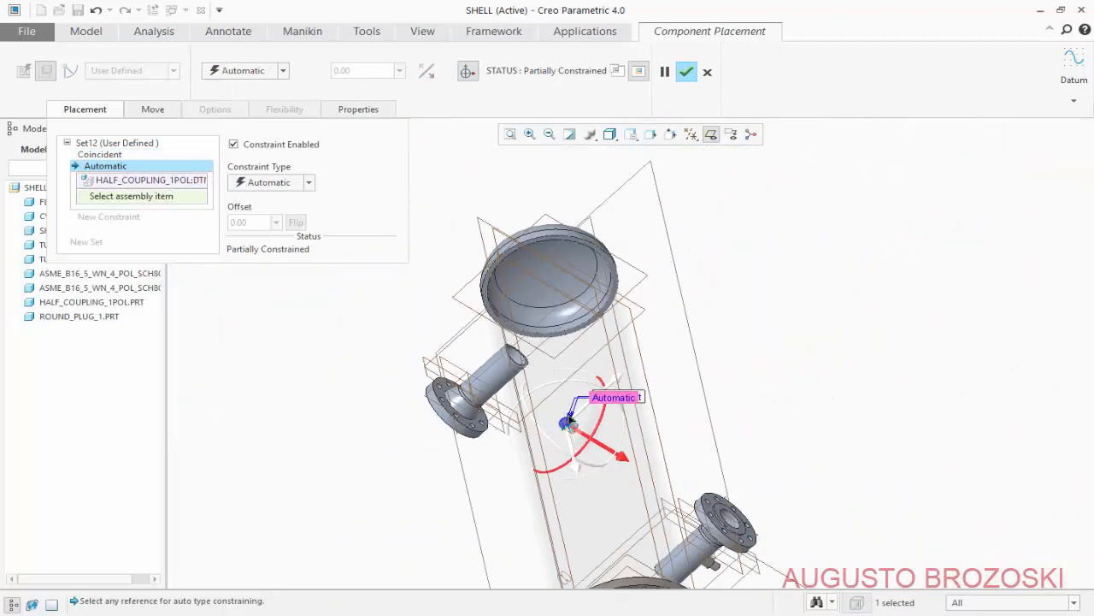
middle_click_drag(548, 377, 650, 356)
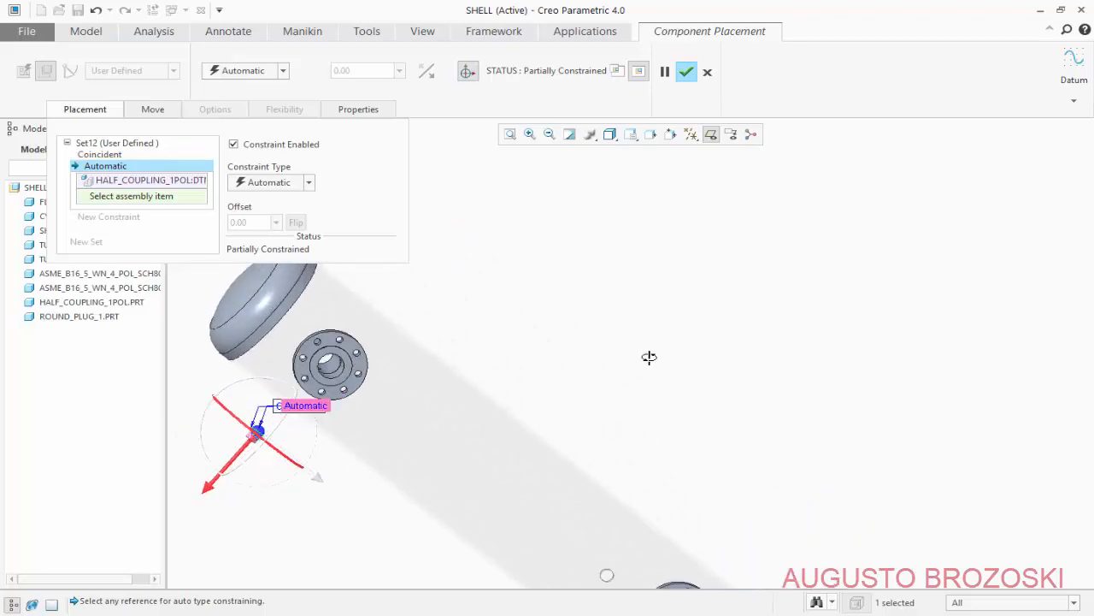
scroll(325, 369, "up", 4)
scroll(325, 368, "up", 3)
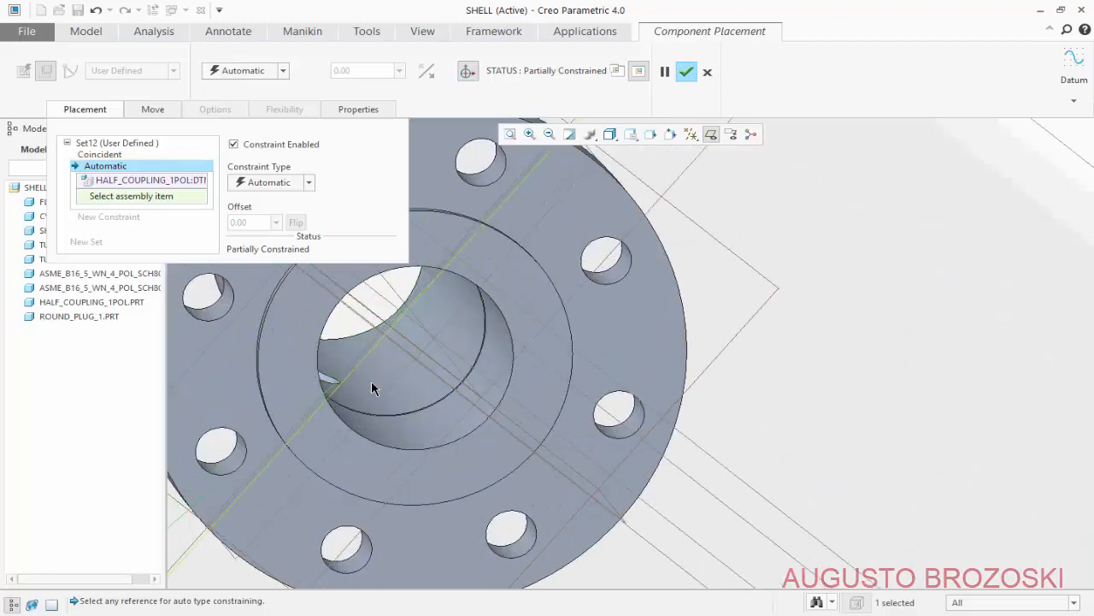
left_click(414, 391)
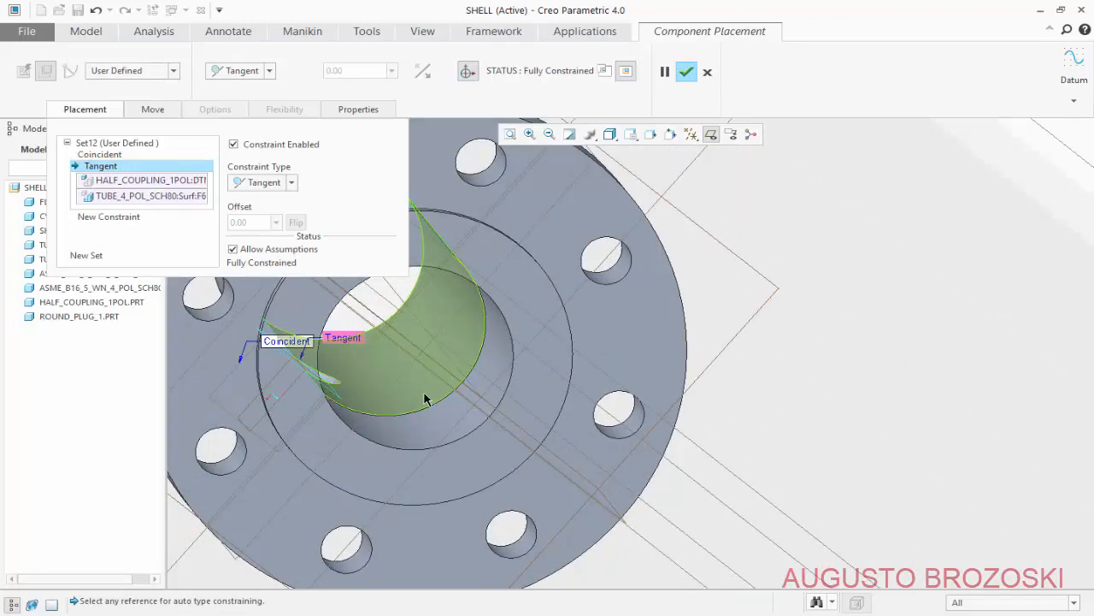
- Accept the half coupling's placement and return the assembly to its standard orientation
scroll(425, 399, "down", 5)
scroll(425, 399, "up", 5)
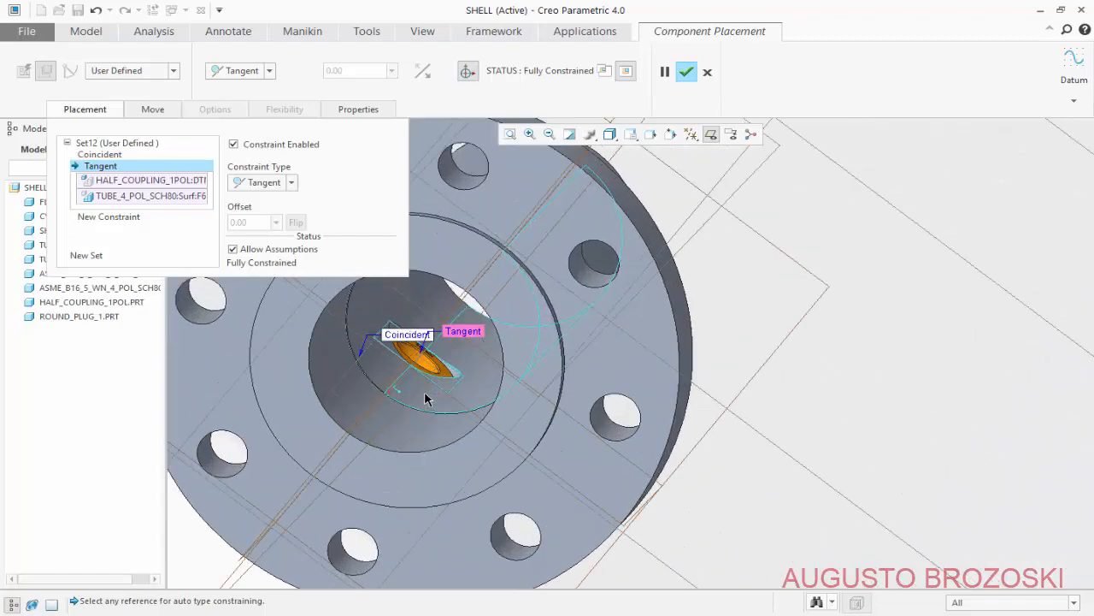
scroll(425, 399, "up", 2)
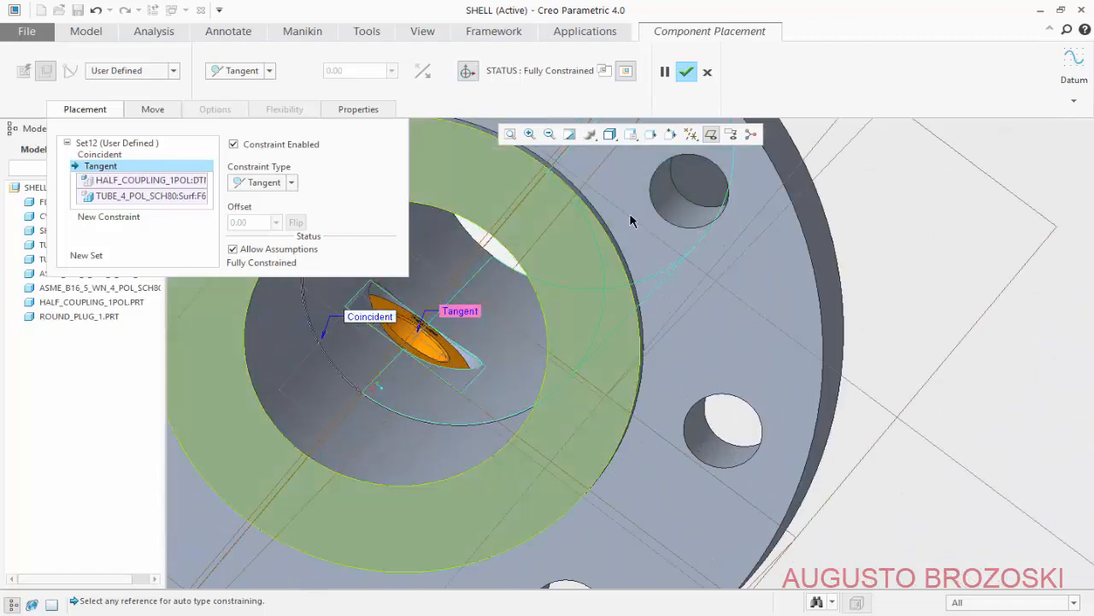
left_click(686, 73)
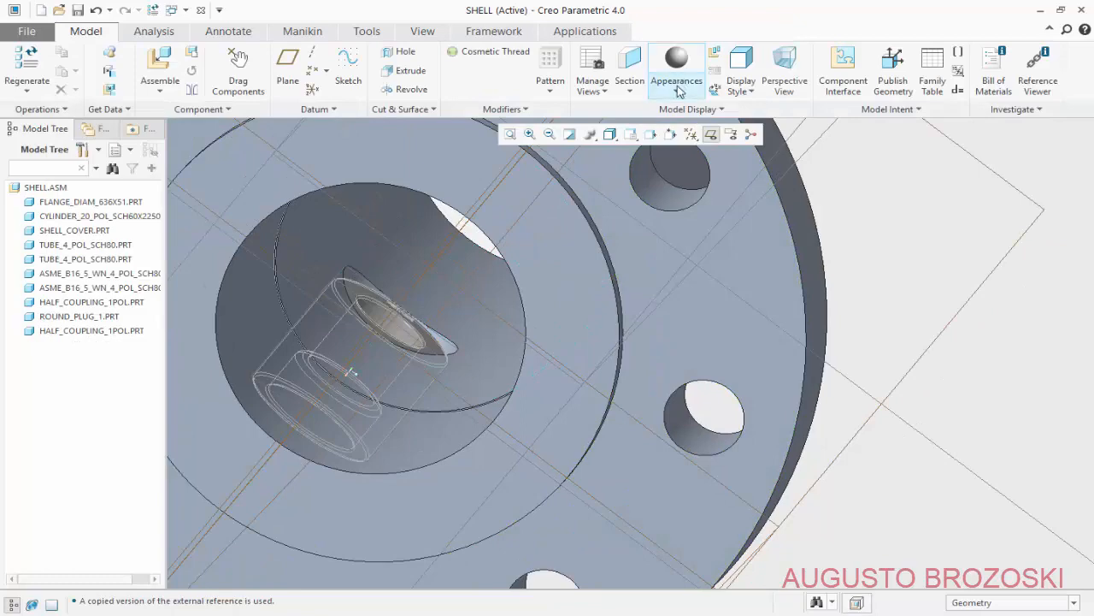
left_click(631, 135)
left_click(636, 150)
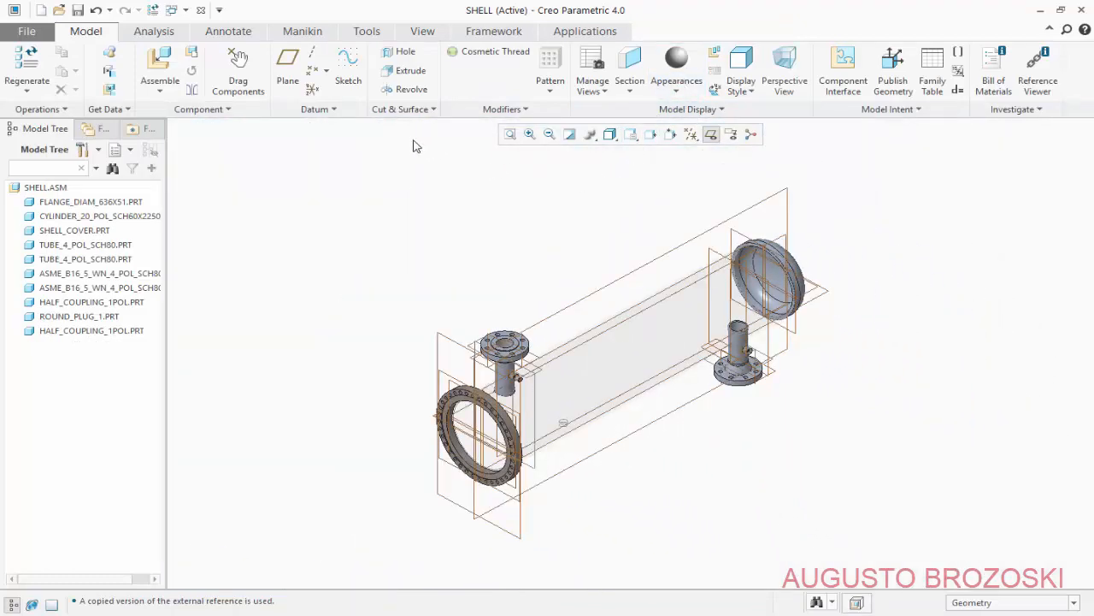
- Insert ROUND_PLUG_1.PRT into the assembly and move it beside the lower nozzle near the shell cover
left_click(163, 65)
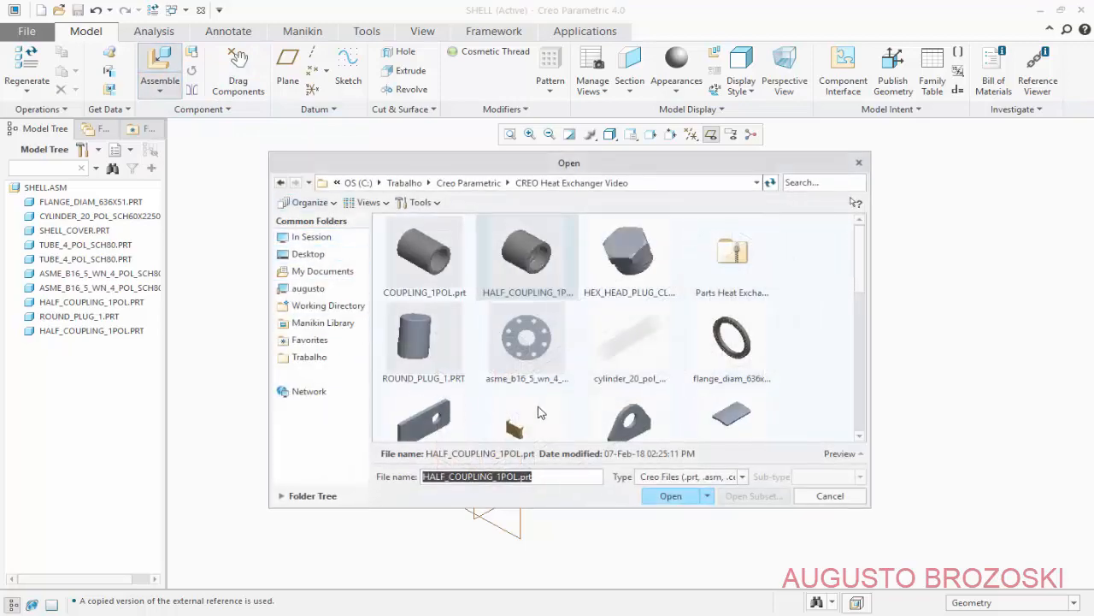
left_click(443, 342)
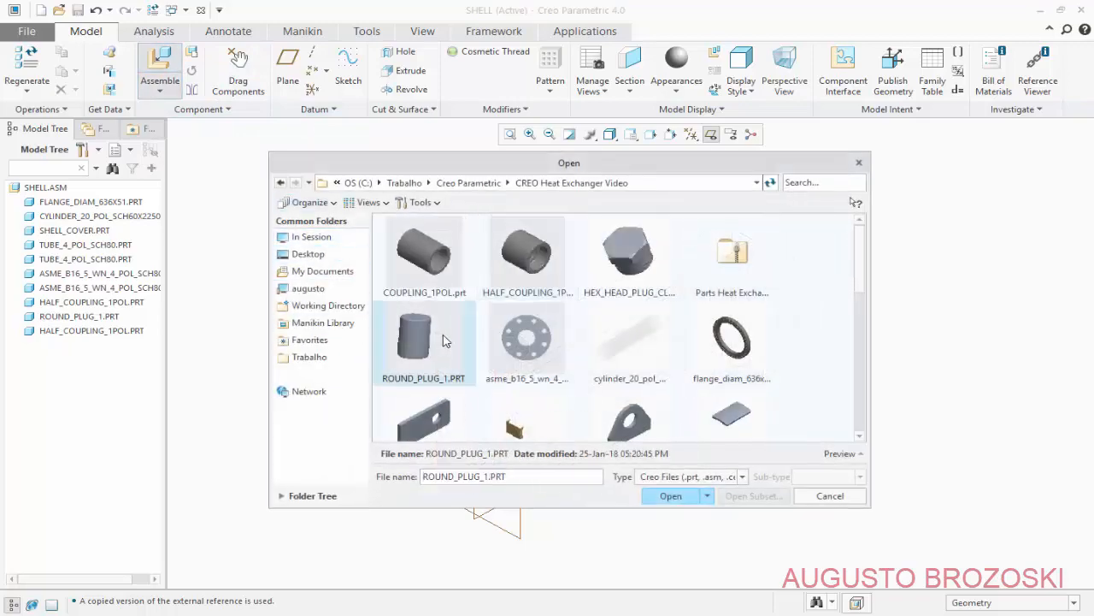
left_click(671, 498)
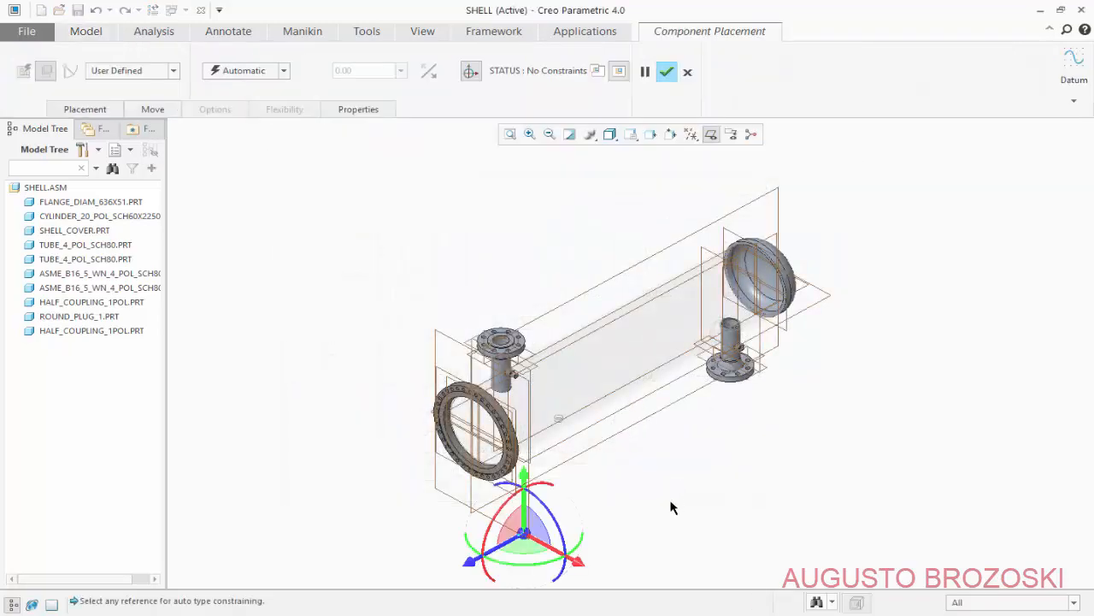
left_click_drag(472, 569, 743, 440)
scroll(830, 355, "up", 2)
scroll(832, 354, "up", 4)
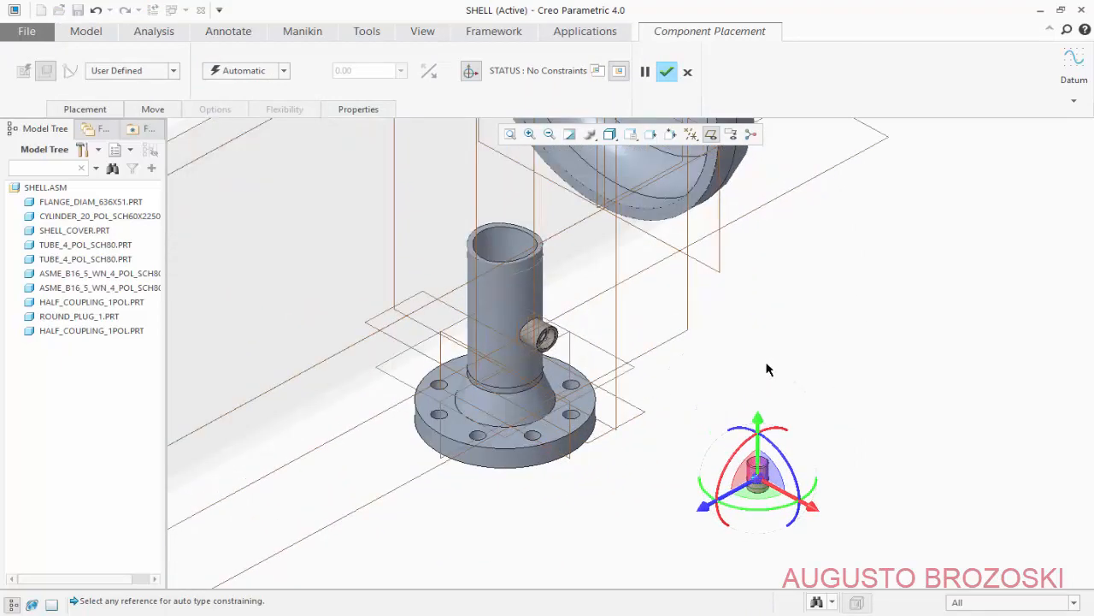
- Bring the round plug closer to the nozzle and rotate it to line up with the half coupling's axis
left_click_drag(807, 508, 628, 428)
scroll(612, 416, "up", 3)
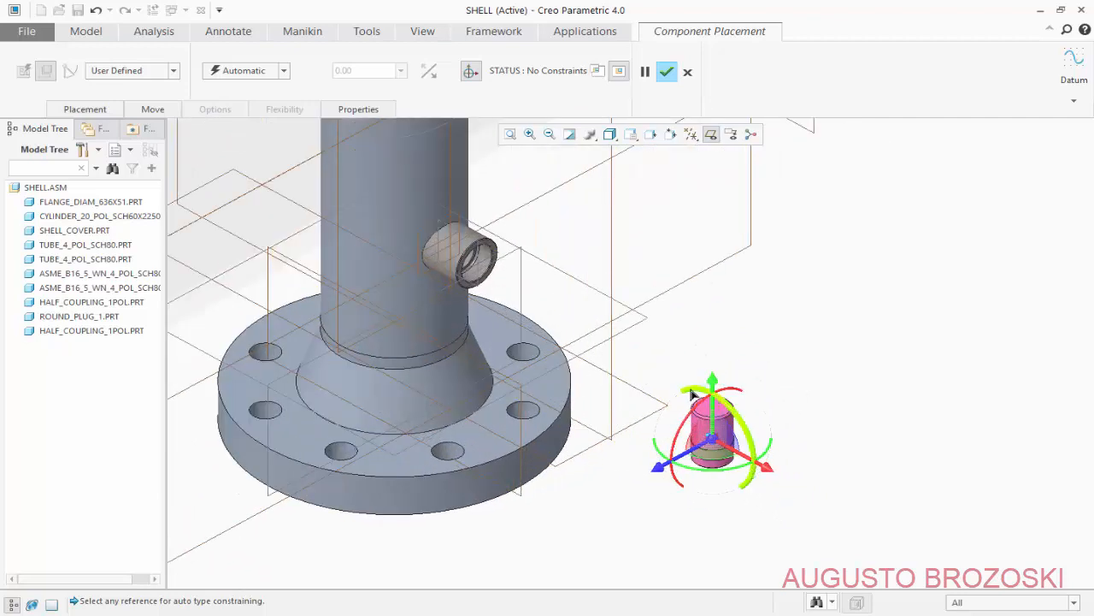
left_click_drag(696, 395, 746, 436)
- Constrain the round plug's outer cylindrical surface coincident with the half coupling's inner bore
scroll(740, 427, "up", 4)
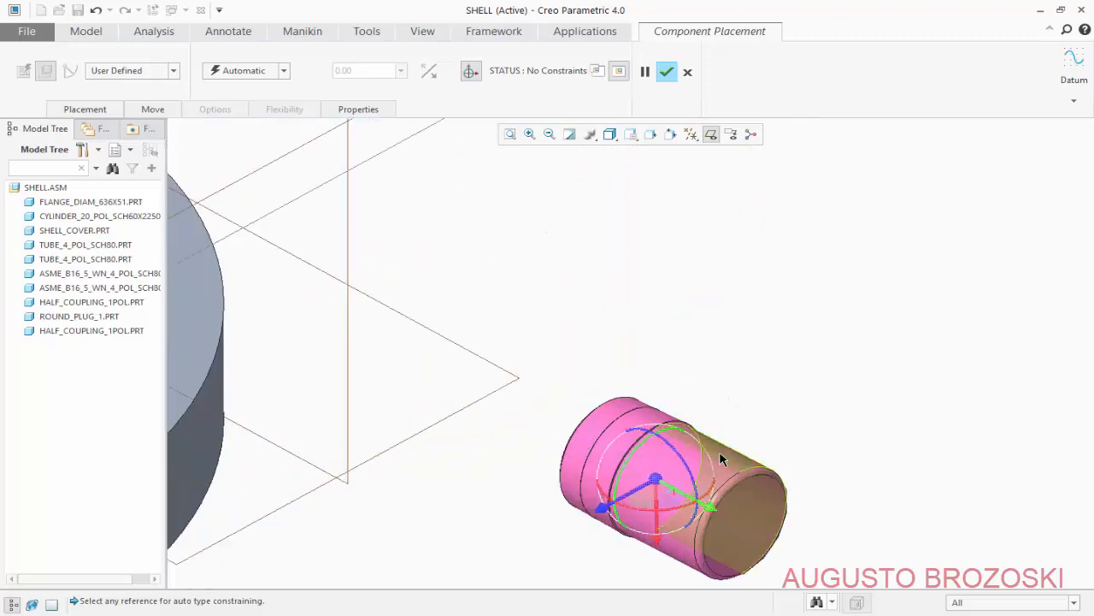
left_click(719, 451)
scroll(767, 434, "down", 3)
scroll(767, 433, "down", 3)
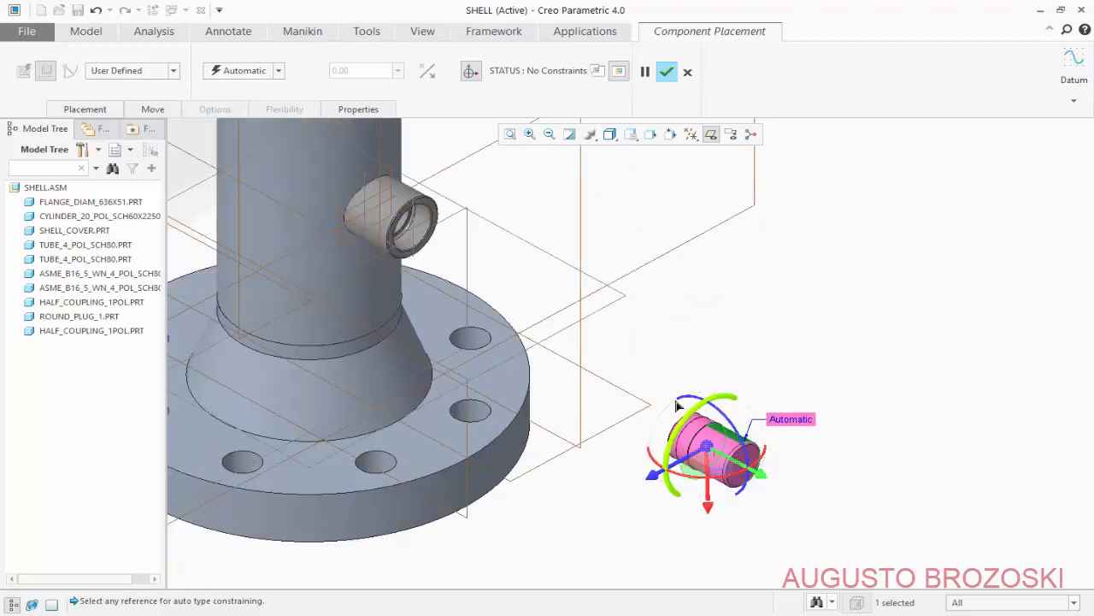
scroll(544, 326, "up", 6)
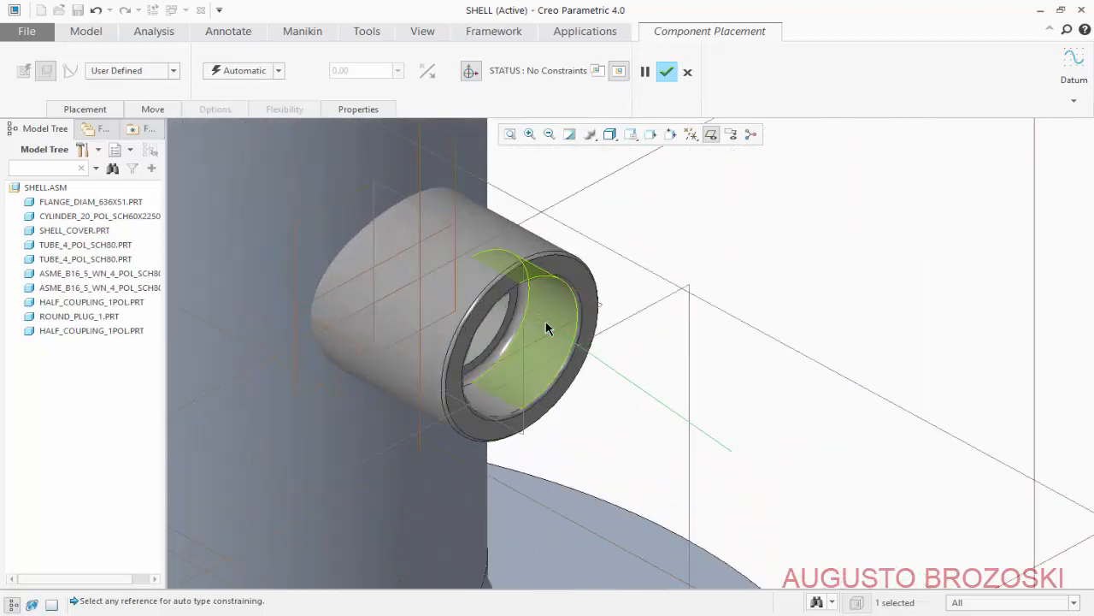
left_click(547, 328)
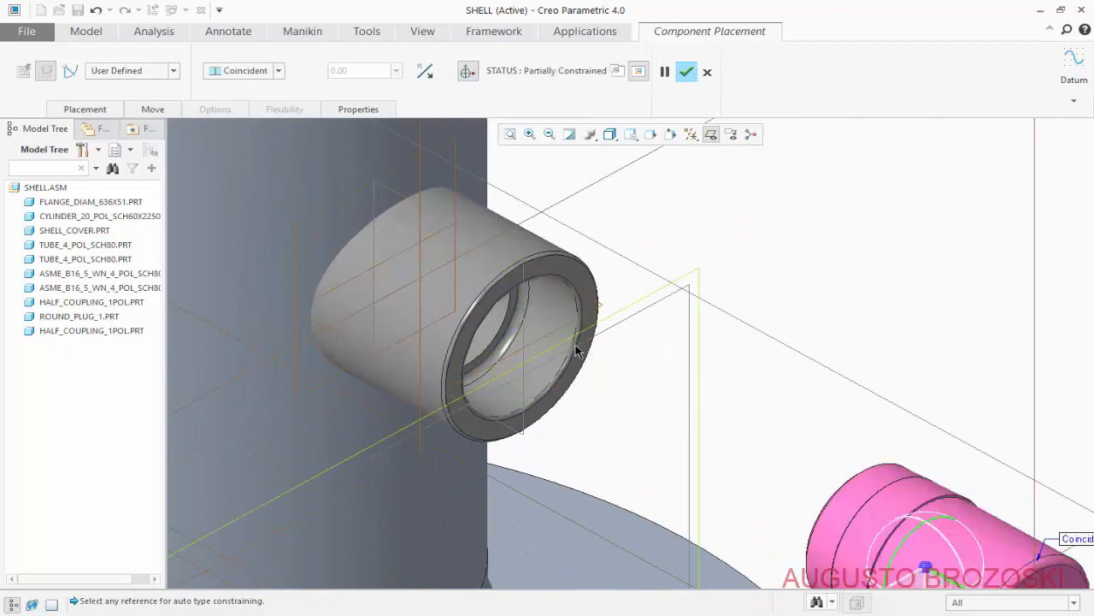
scroll(556, 328, "down", 2)
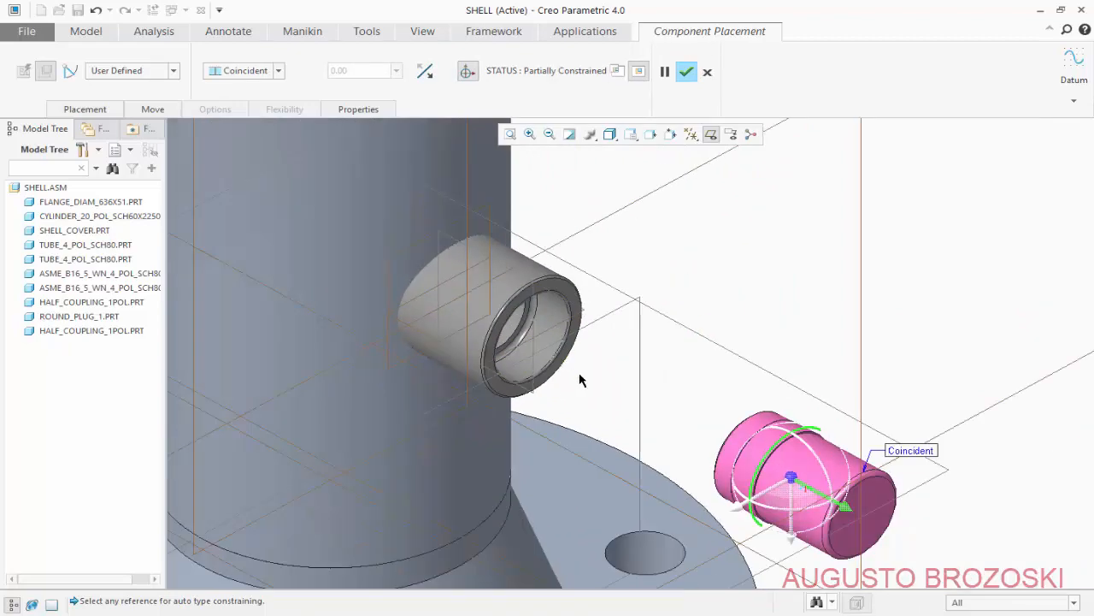
- Constrain the round plug's end face coincident with the half coupling's internal shoulder face, and restore the standard orientation
scroll(579, 380, "up", 8)
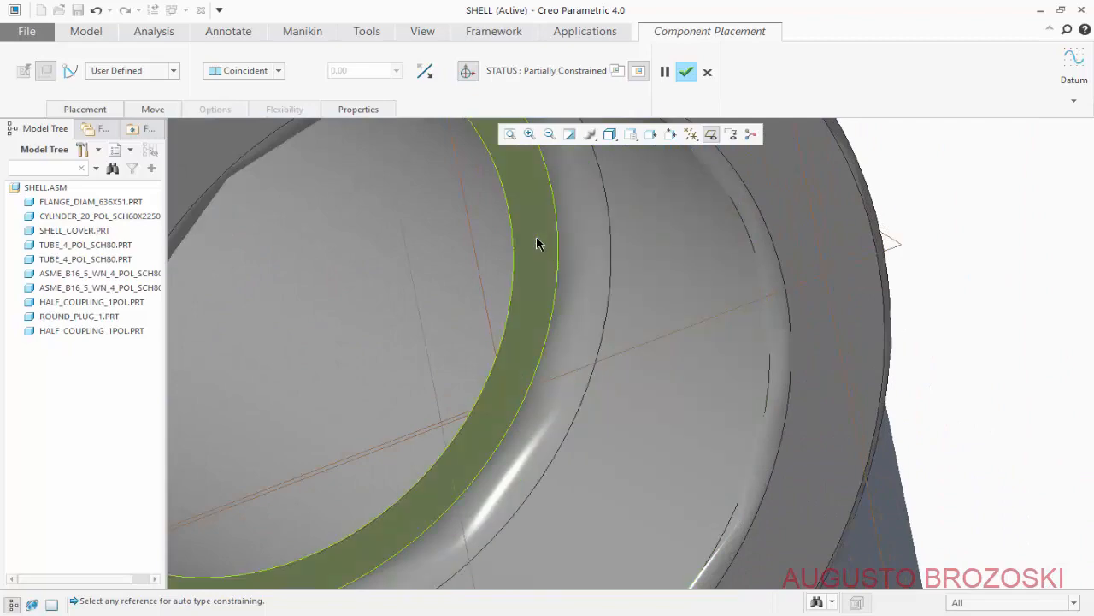
left_click(537, 244)
scroll(537, 244, "down", 8)
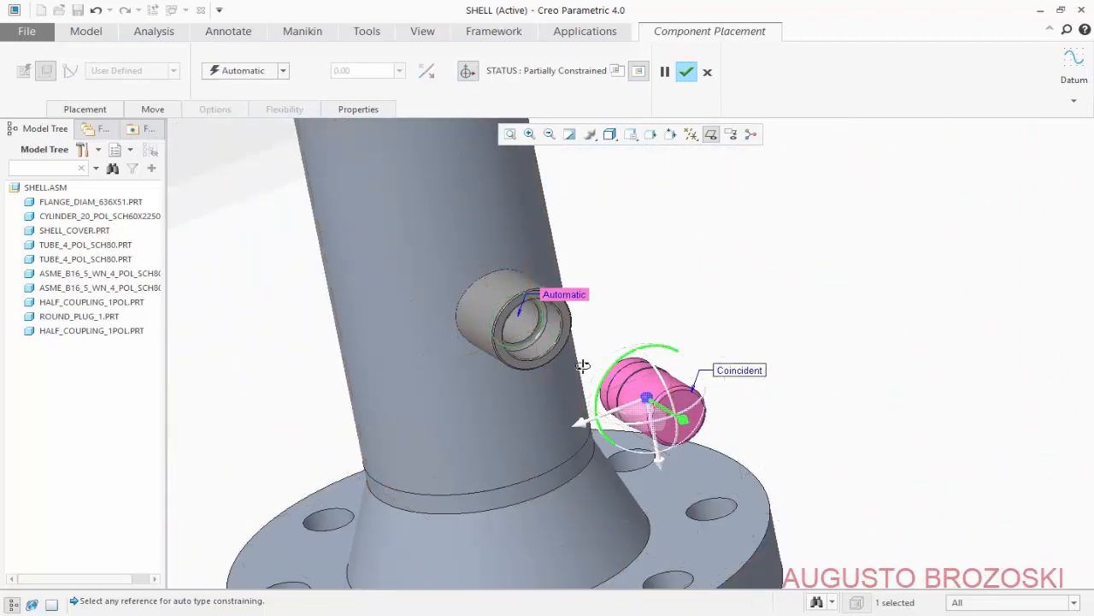
middle_click_drag(582, 365, 864, 387)
scroll(864, 386, "up", 6)
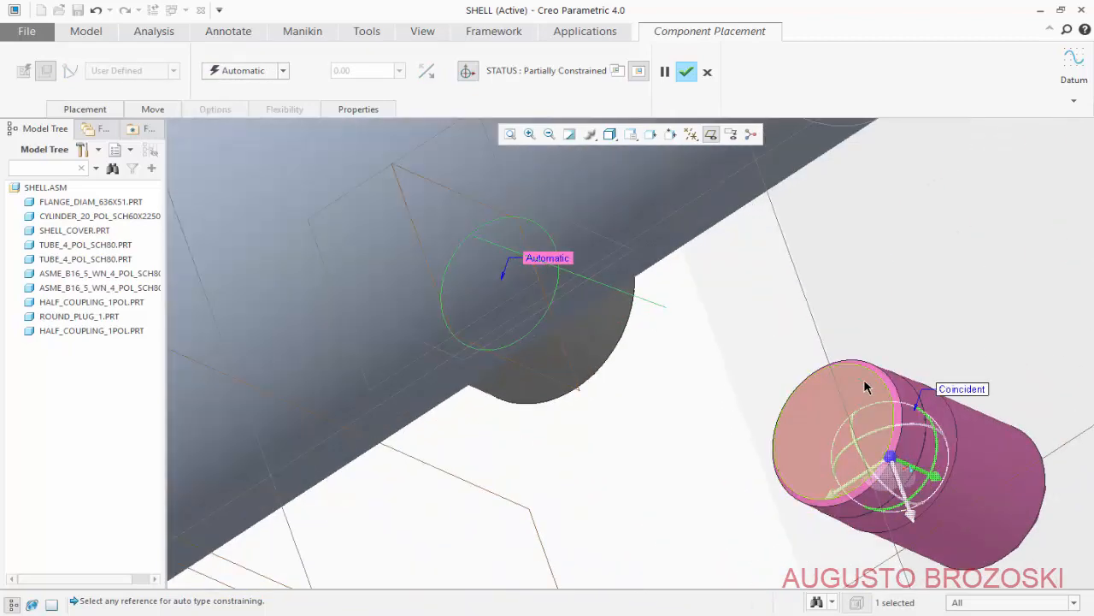
left_click(865, 382)
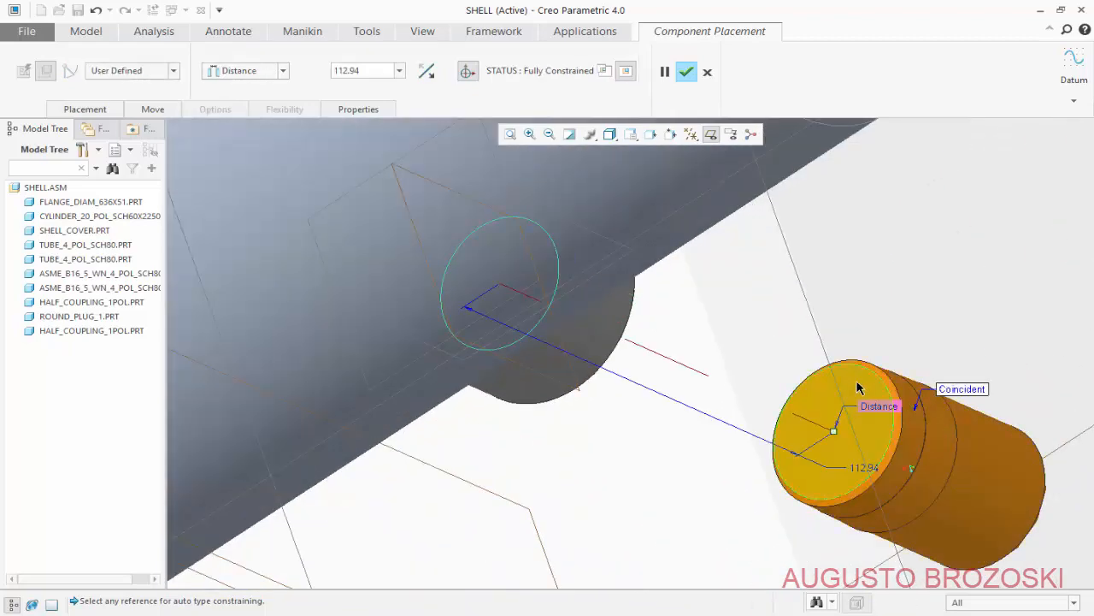
left_click(285, 71)
left_click(249, 119)
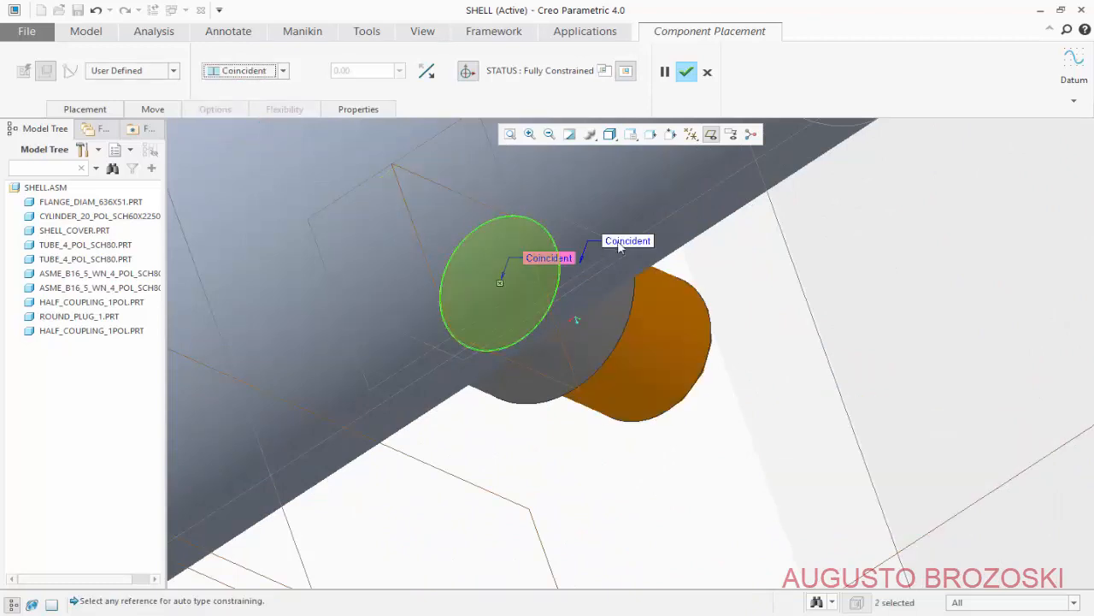
left_click(630, 134)
left_click(654, 148)
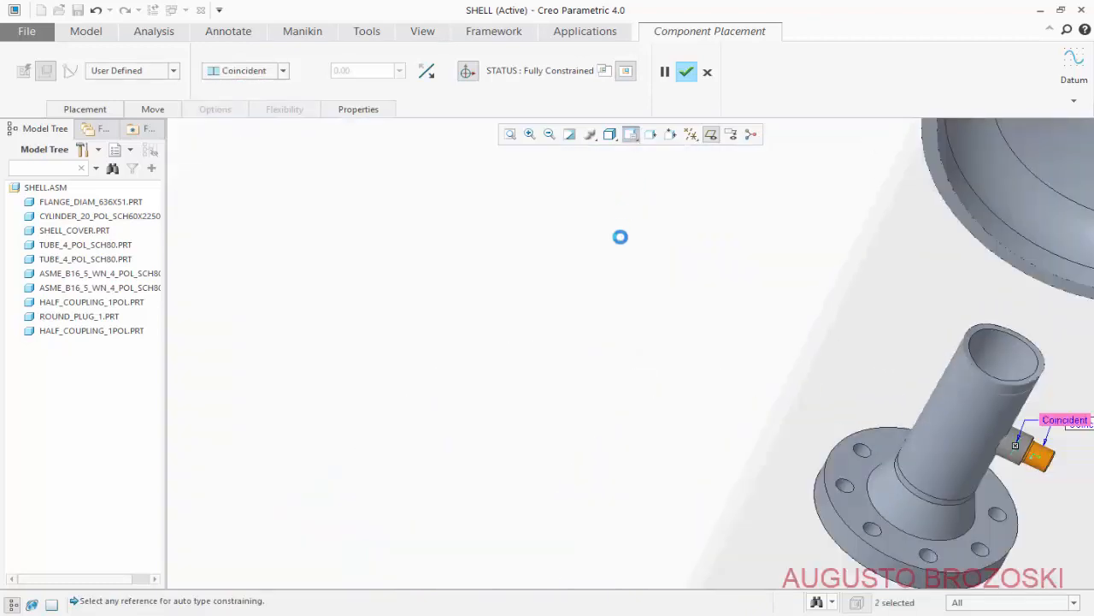
- Accept the round plug's placement and save the shell assembly
left_click(684, 74)
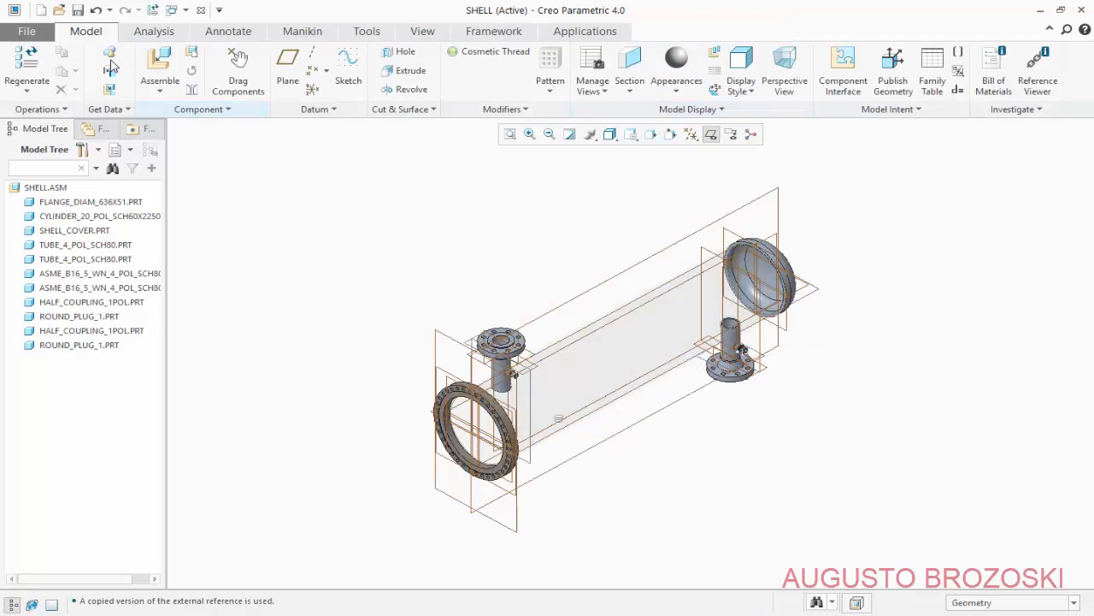
left_click(77, 10)
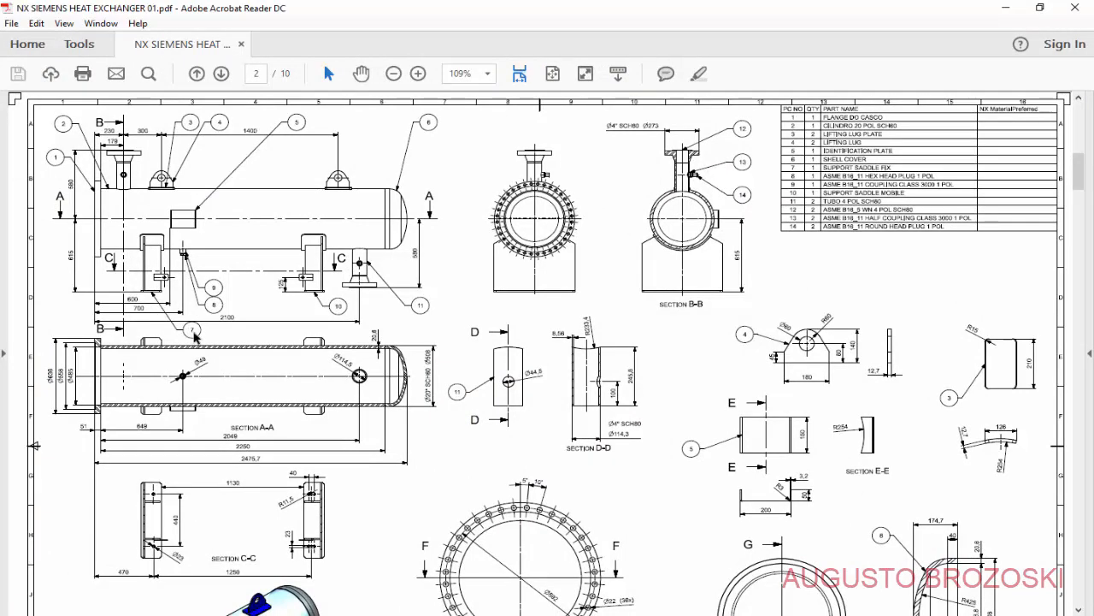
- Check the shell sheet in the Acrobat Reader drawing, and insert support_saddle_fix.asm into the Creo shell assembly
scroll(275, 276, "down", 7)
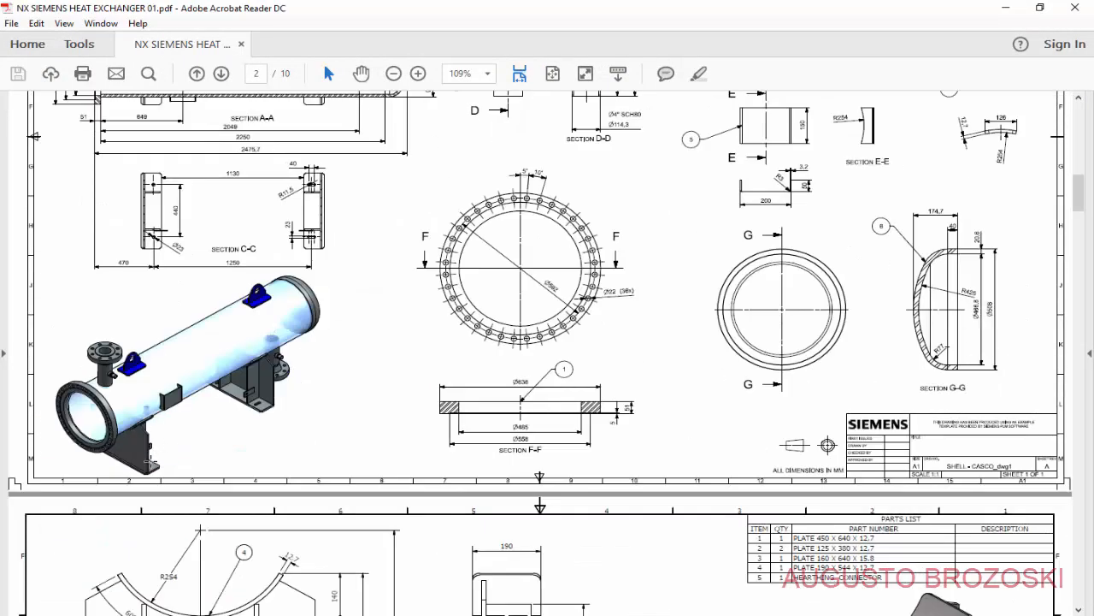
scroll(693, 336, "up", 7)
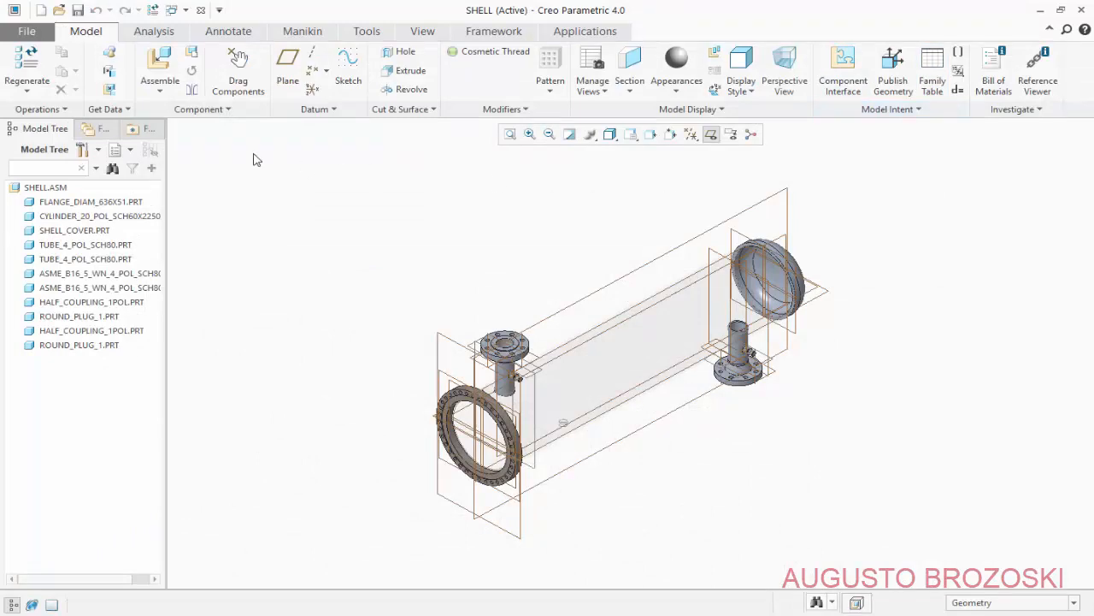
left_click(171, 74)
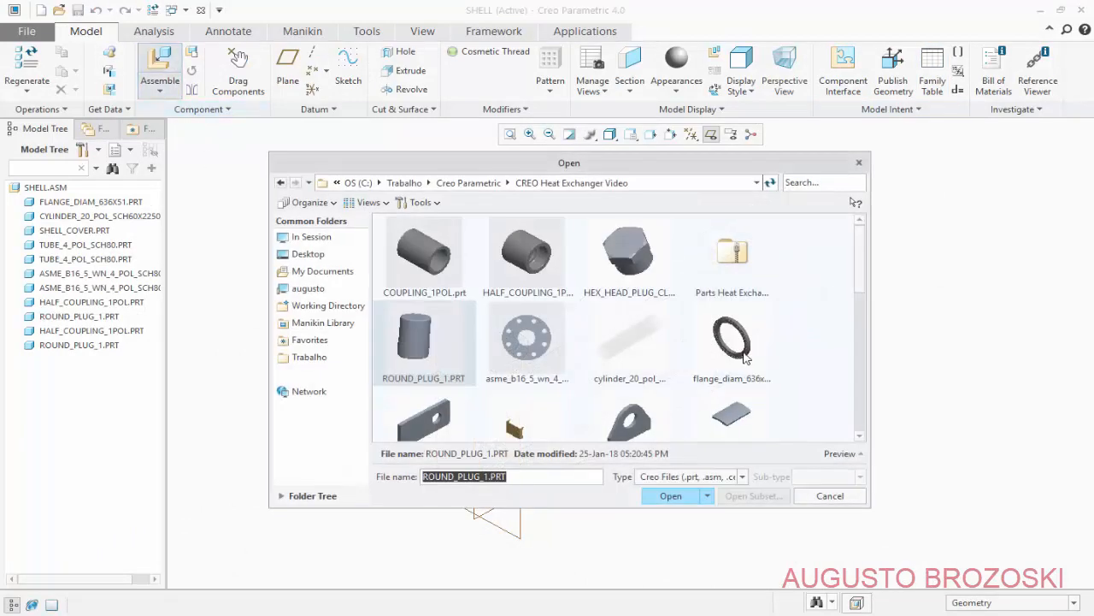
scroll(857, 407, "down", 5)
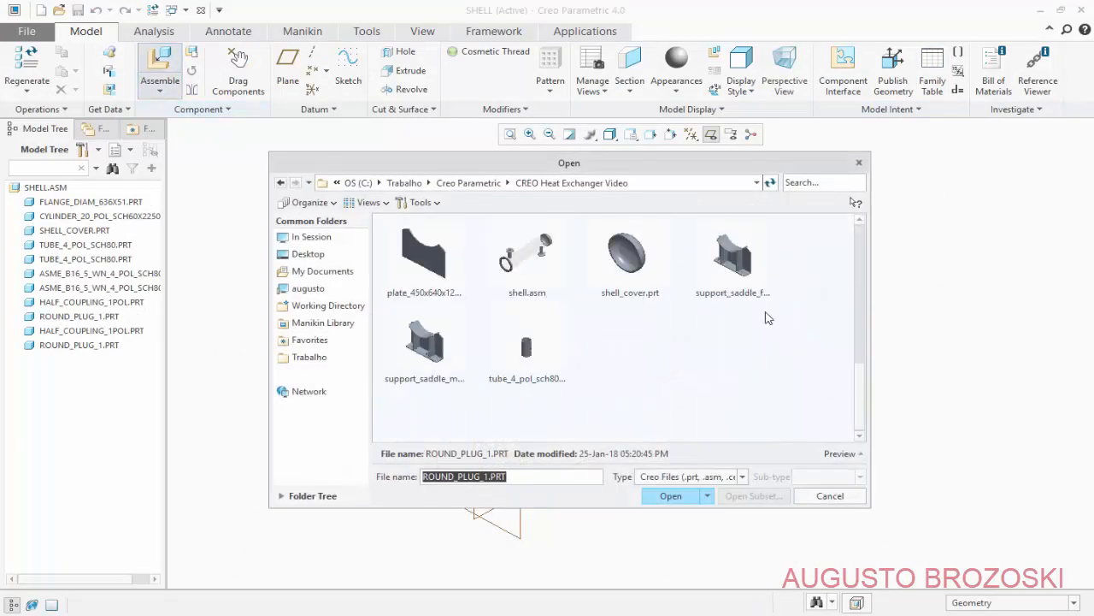
left_click(737, 276)
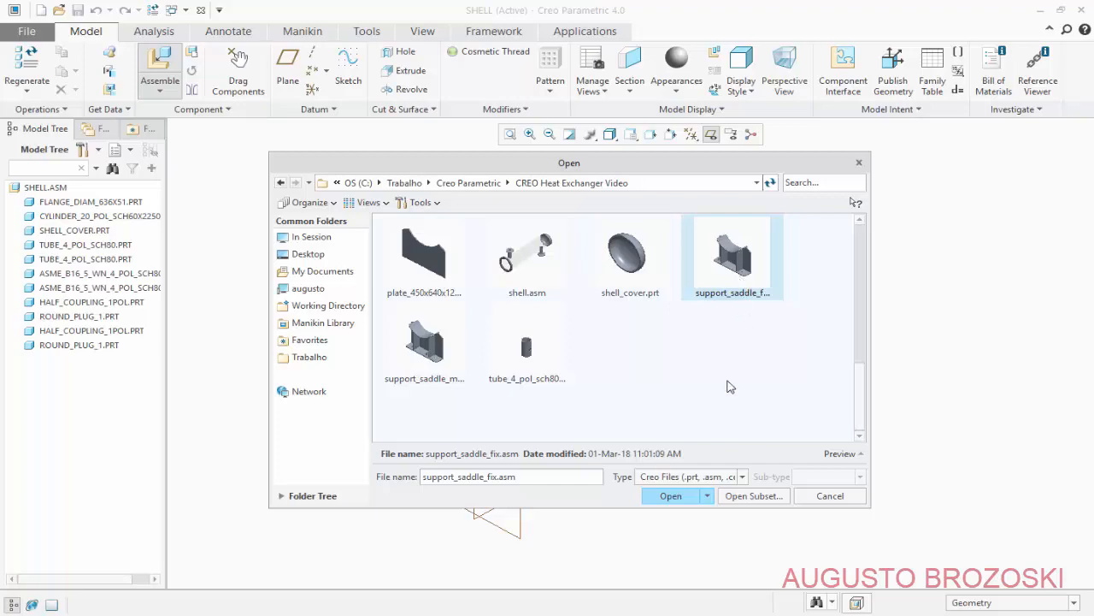
left_click(670, 495)
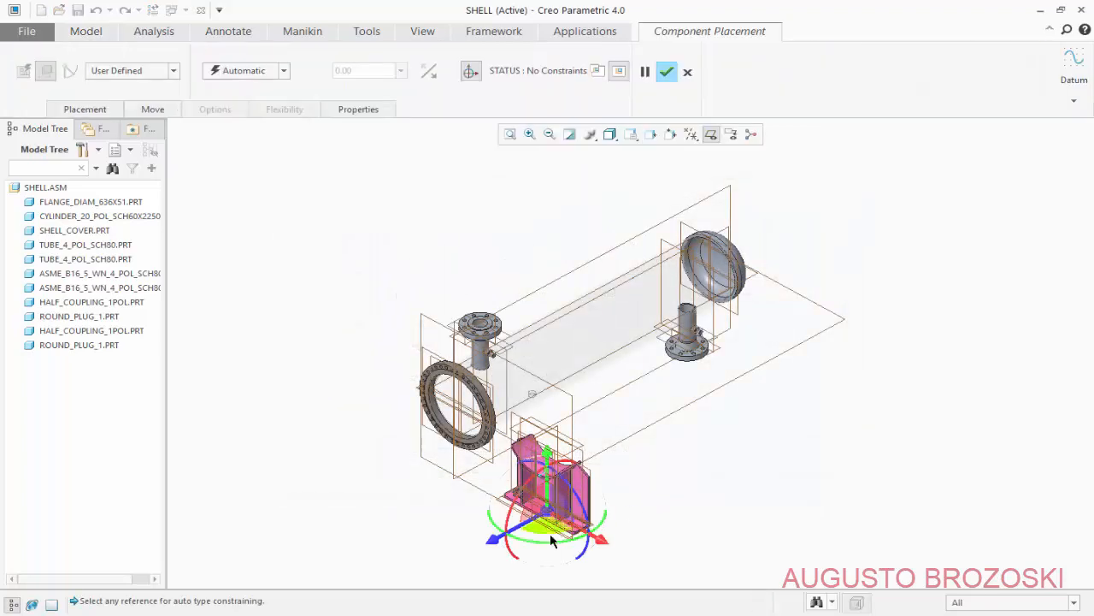
- Turn the saddle around its vertical axis and constrain its curved plate surface coincident with the 20-inch cylinder's surface
scroll(551, 535, "down", 4)
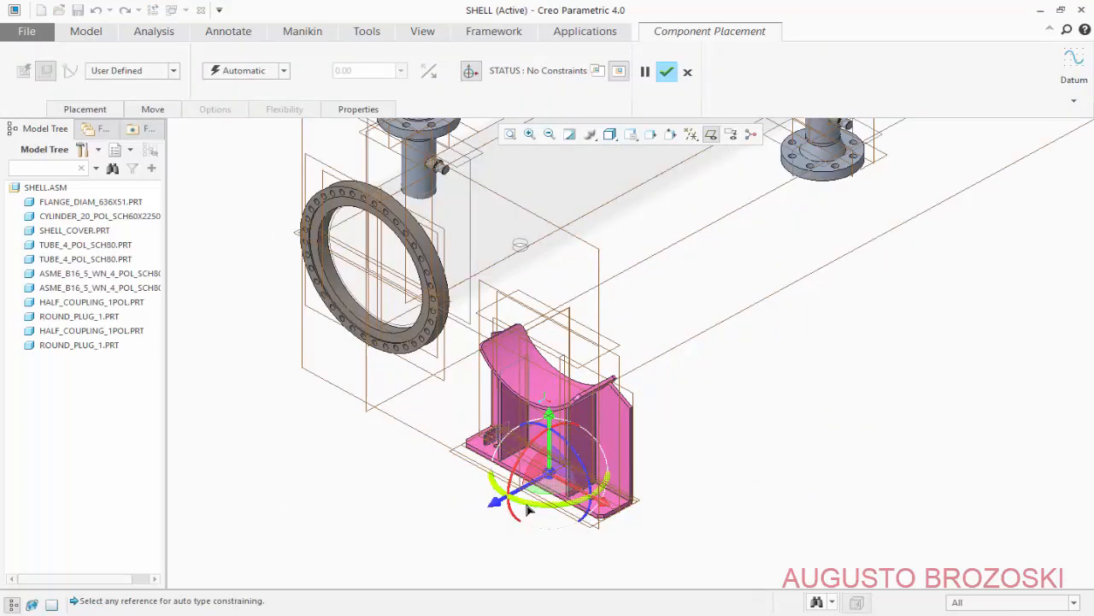
left_click_drag(513, 512, 629, 385)
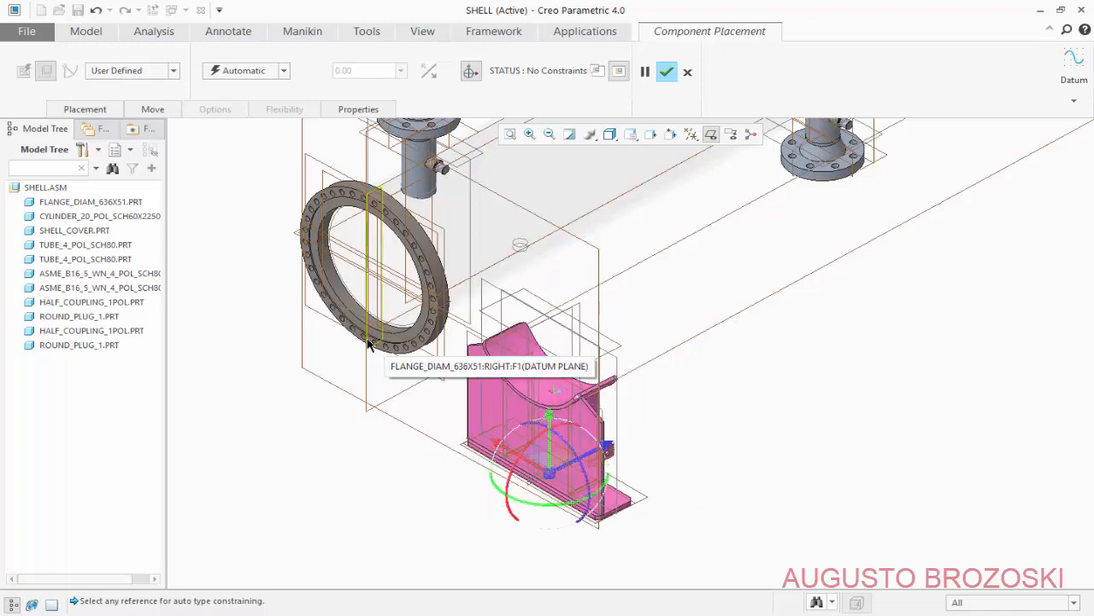
left_click(83, 108)
scroll(521, 350, "down", 5)
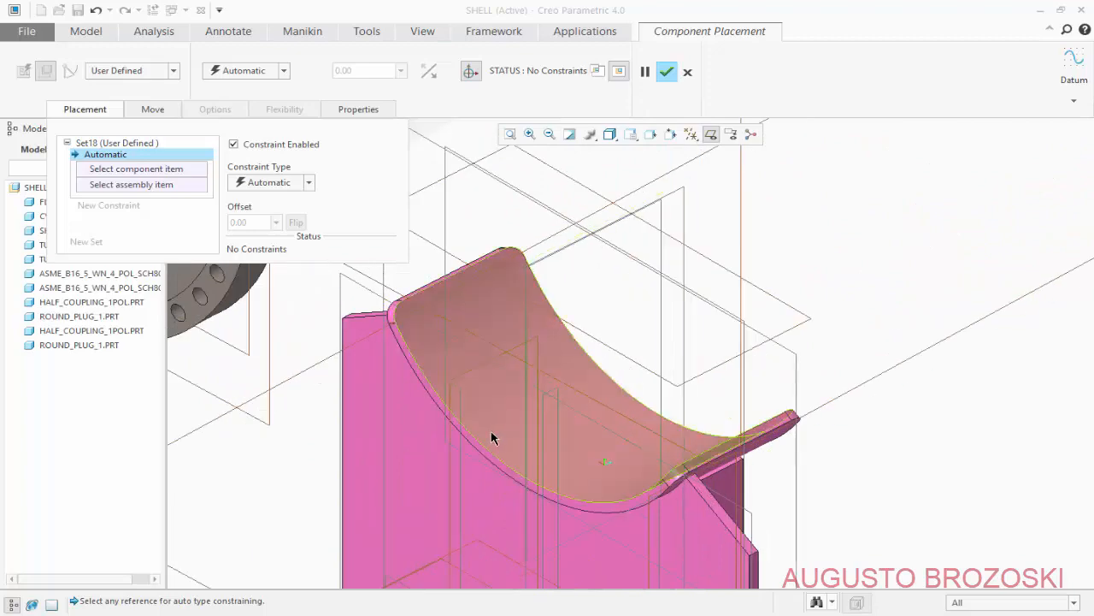
left_click(492, 431)
scroll(494, 429, "up", 5)
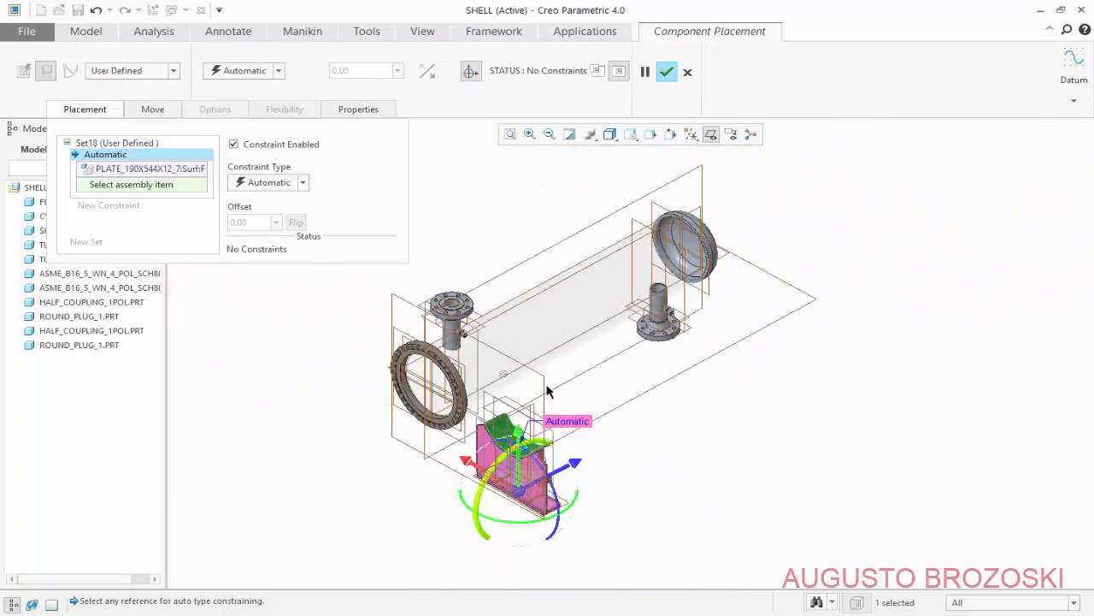
left_click(560, 332)
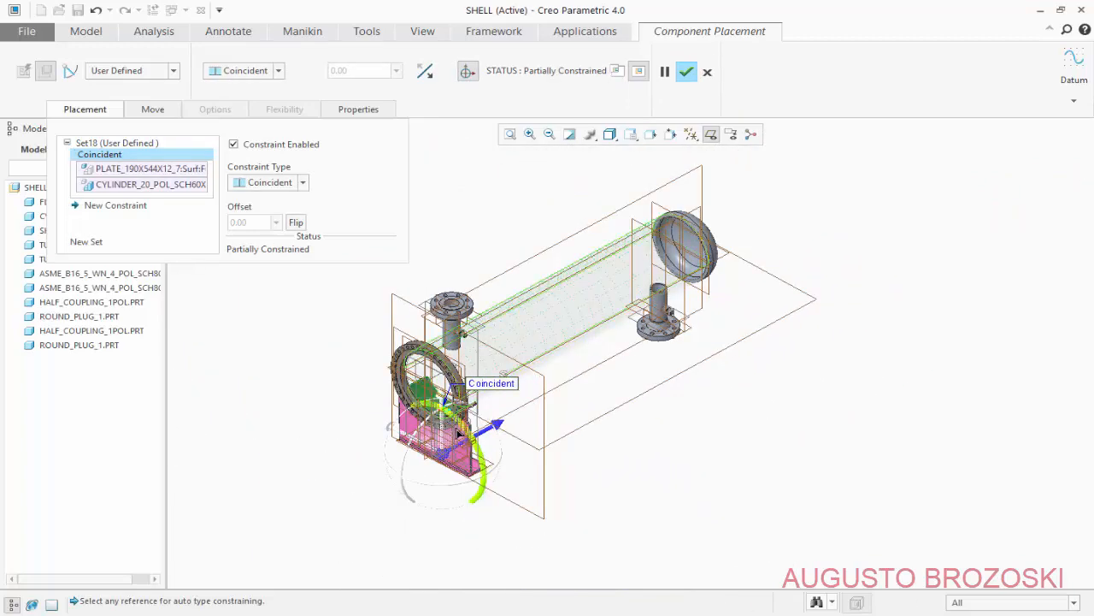
- Add a second constraint making the support saddle's central datum plane coincident with the ASM_RIGHT plane
scroll(408, 497, "down", 3)
scroll(408, 497, "down", 3)
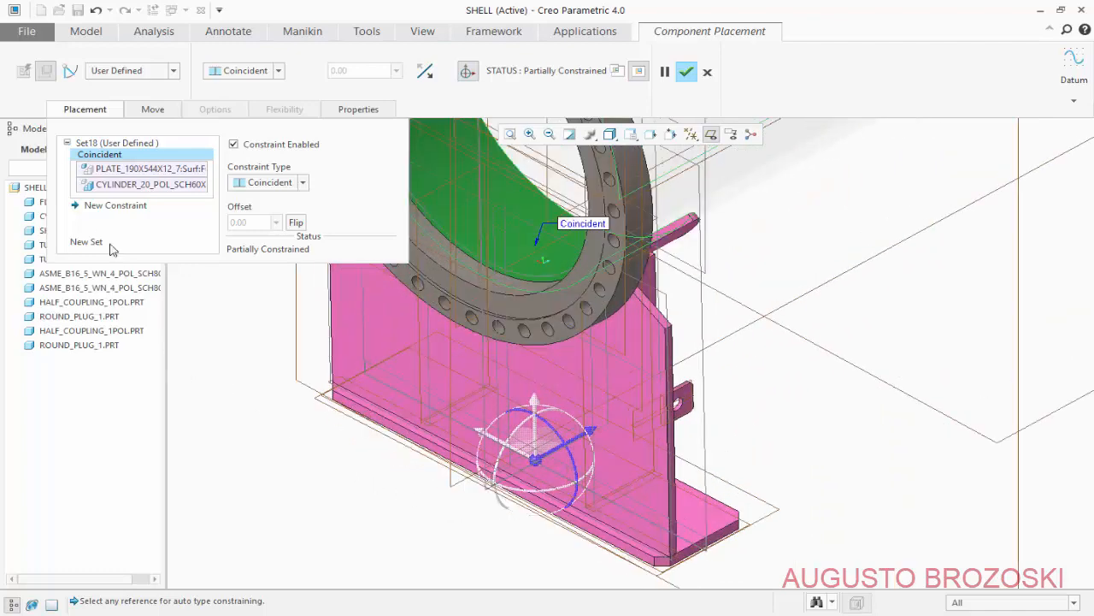
left_click(109, 211)
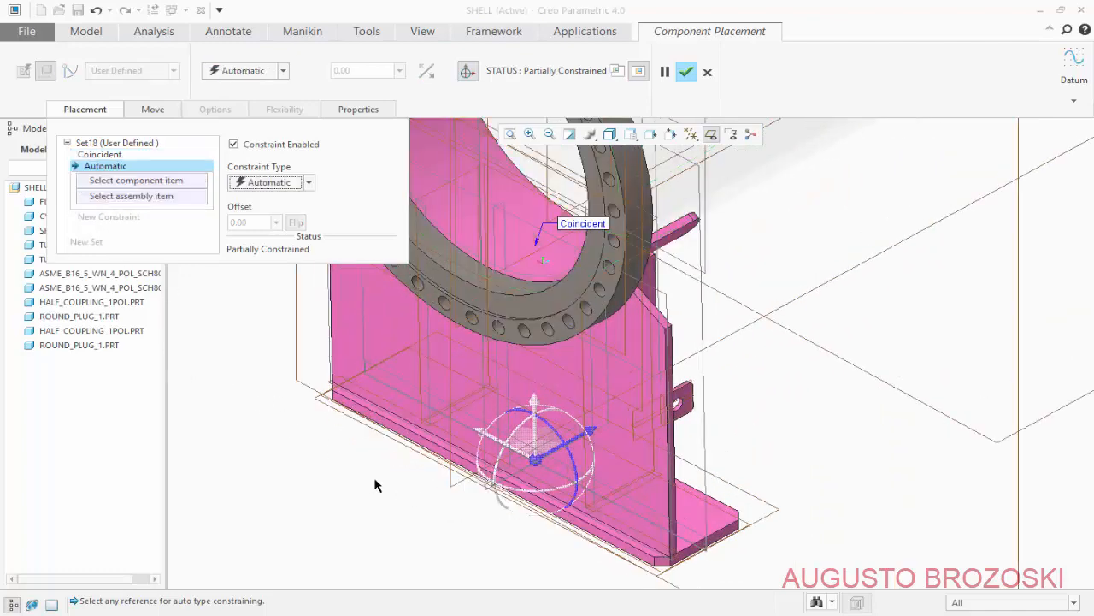
scroll(454, 520, "down", 2)
scroll(481, 510, "down", 2)
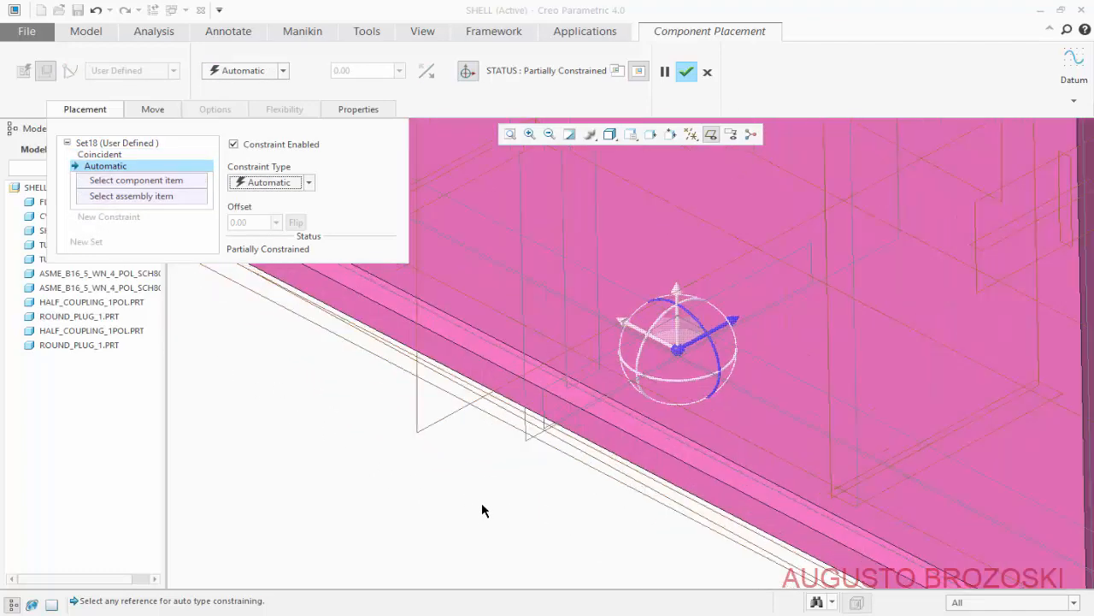
left_click(527, 444)
scroll(501, 481, "up", 5)
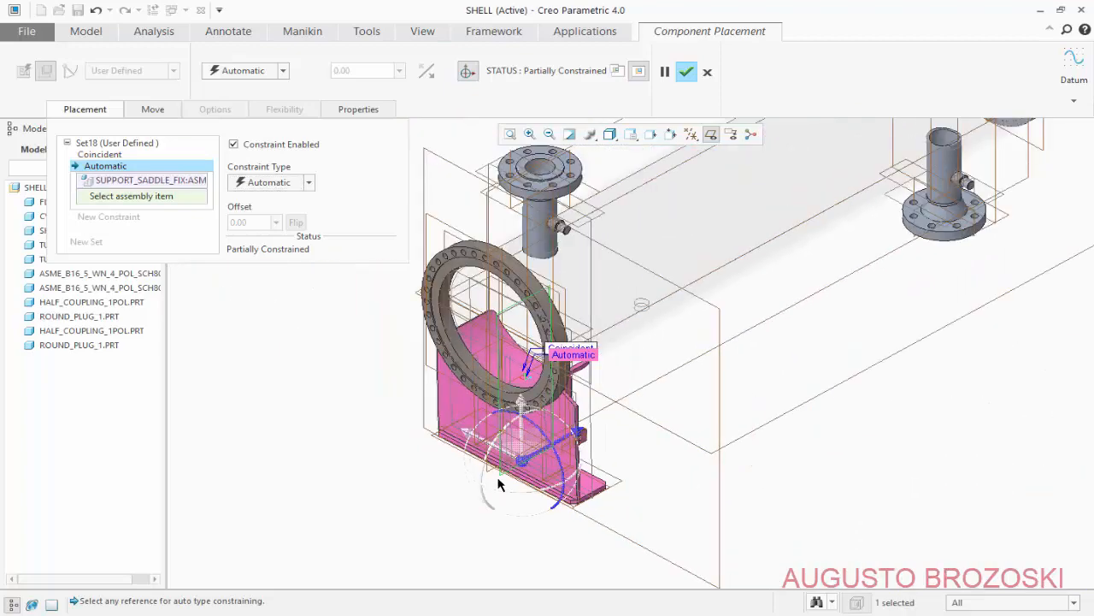
scroll(500, 484, "up", 3)
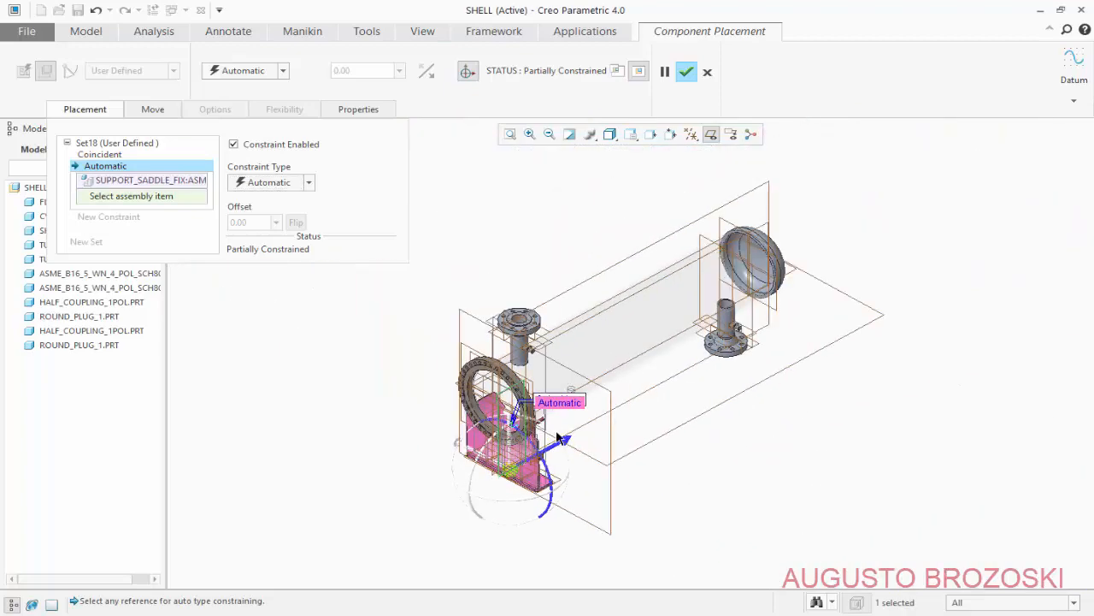
left_click(770, 183)
- Slide the saddle along the shell axis away from the end flange and turn on axis display
scroll(516, 469, "down", 5)
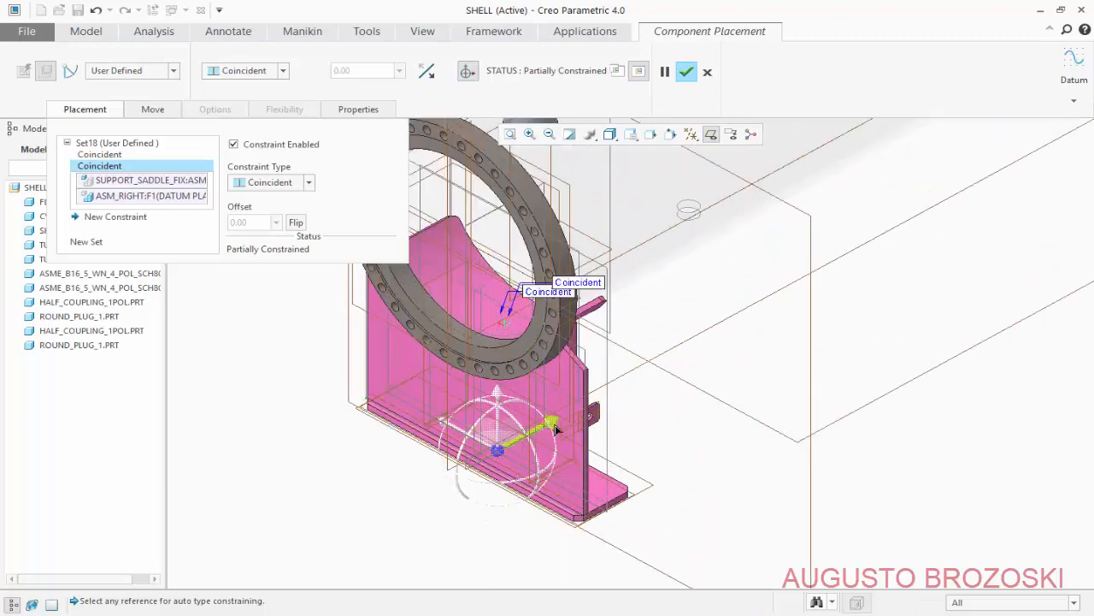
left_click_drag(526, 441, 721, 336)
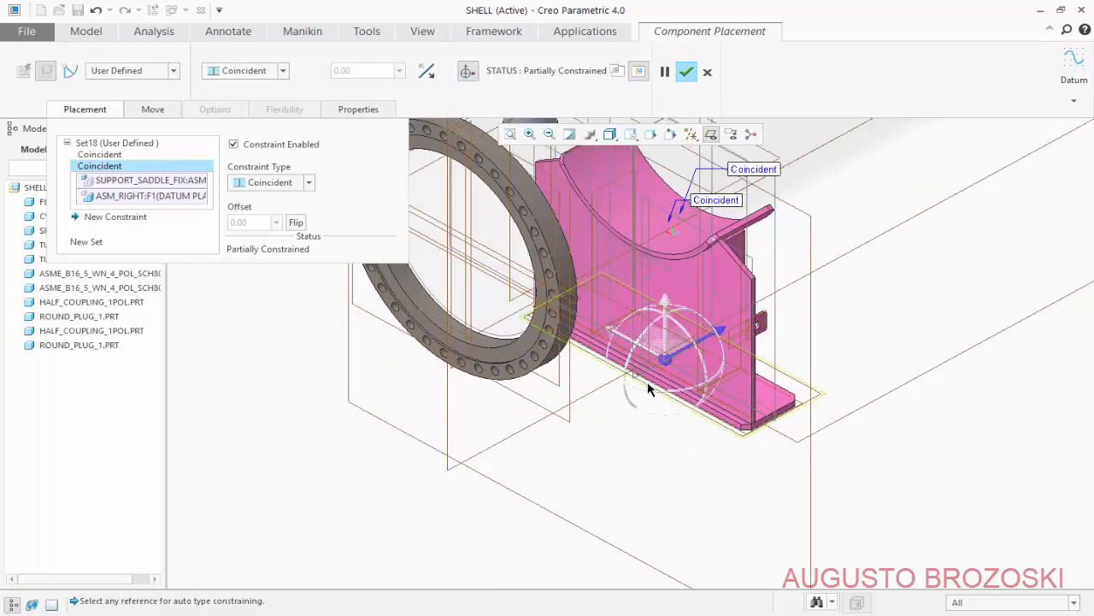
middle_click_drag(633, 402, 625, 387)
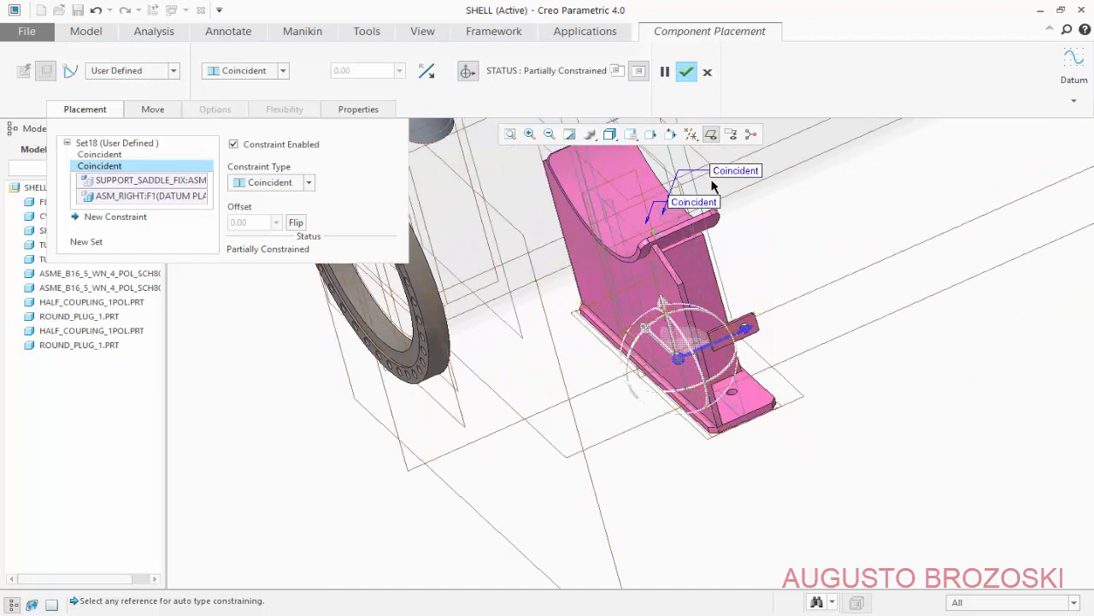
left_click(691, 135)
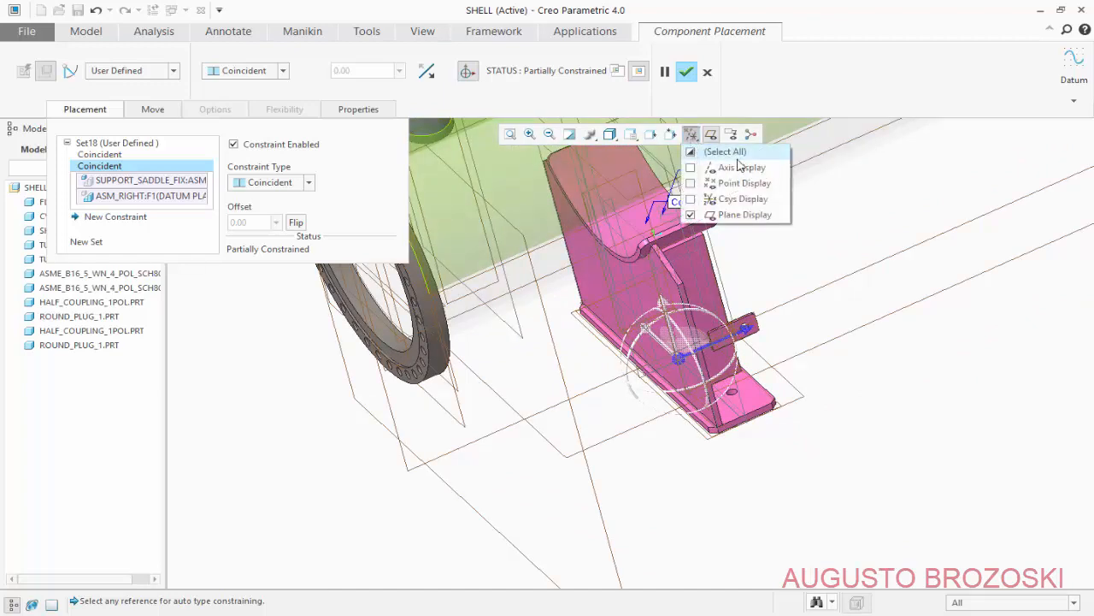
left_click(691, 169)
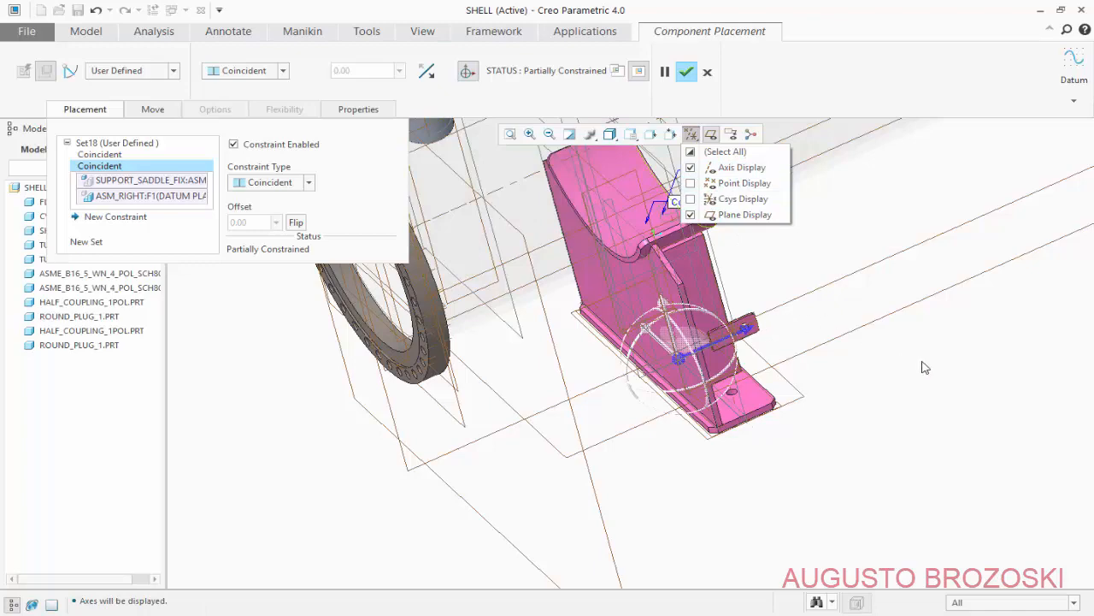
- Add a Distance constraint between the axis of the saddle's base plate hole and the end face of the 636x51 flange
scroll(733, 405, "down", 10)
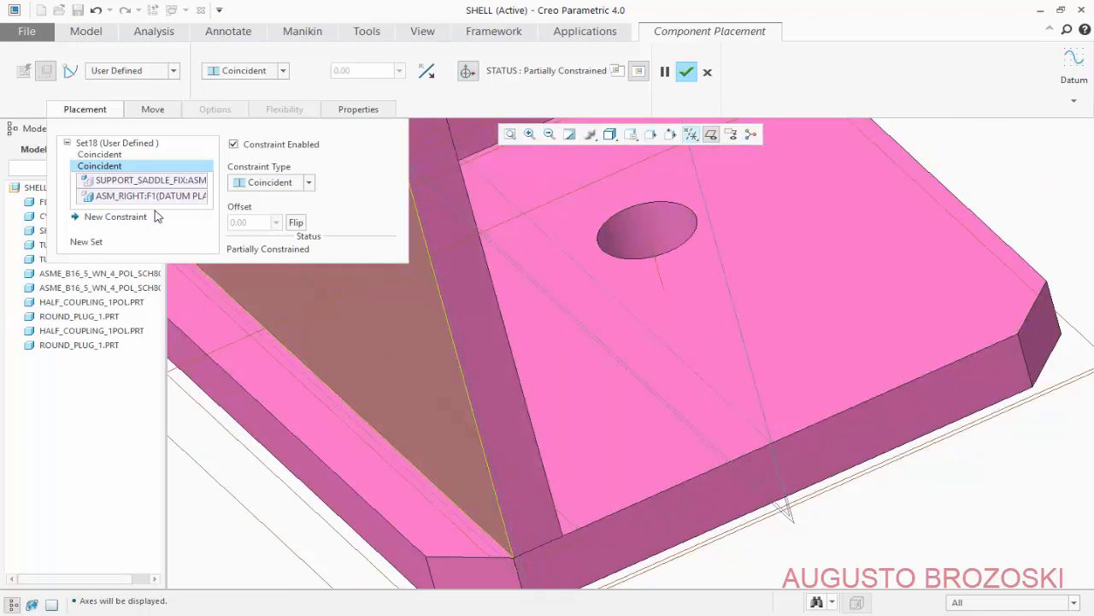
left_click(116, 218)
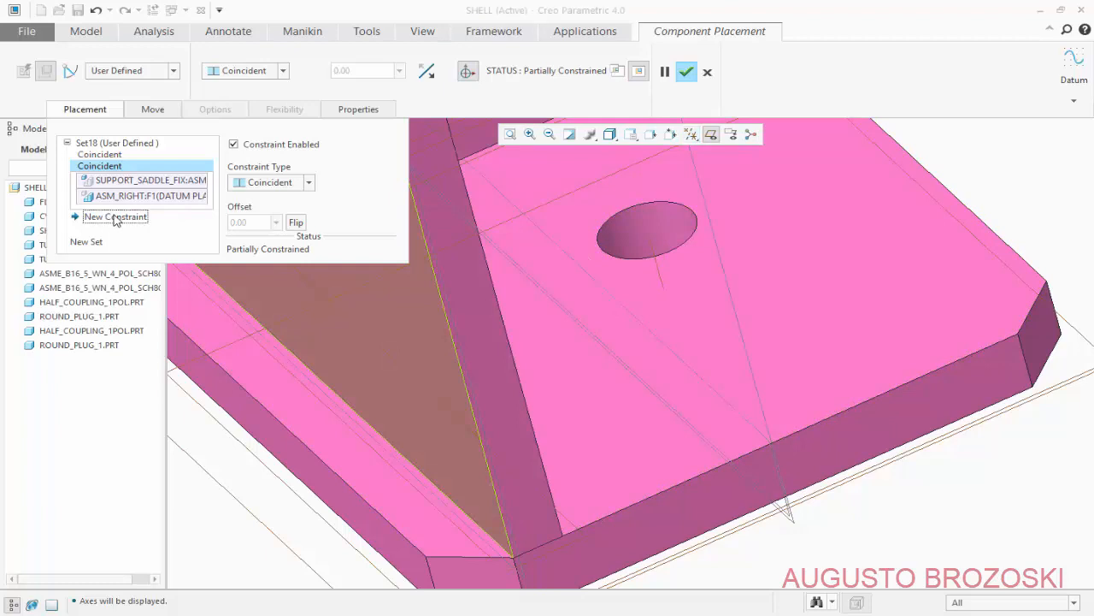
left_click(306, 184)
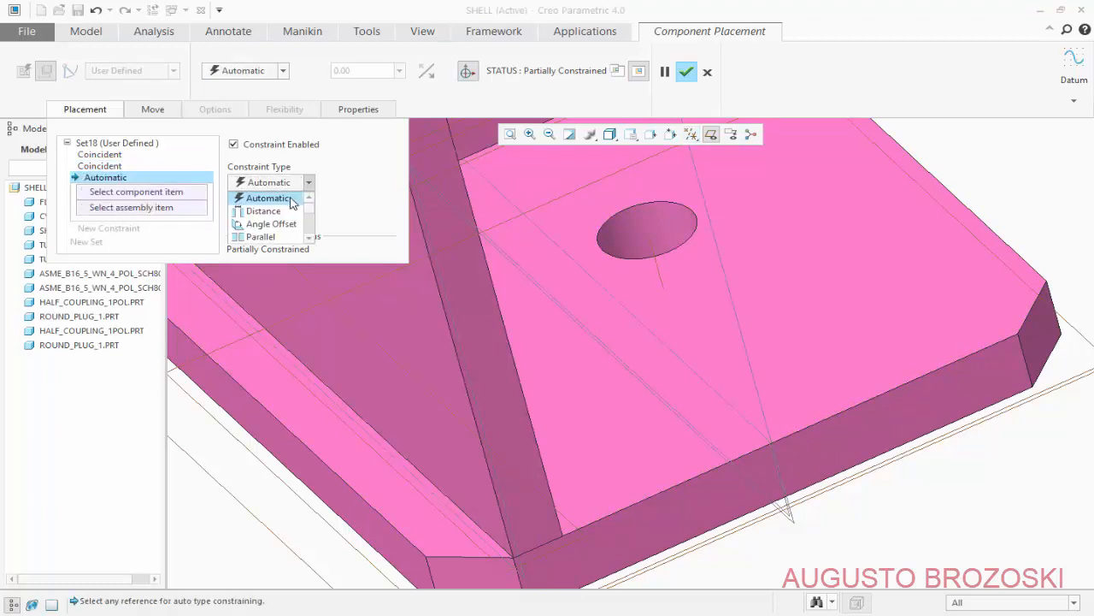
left_click(262, 212)
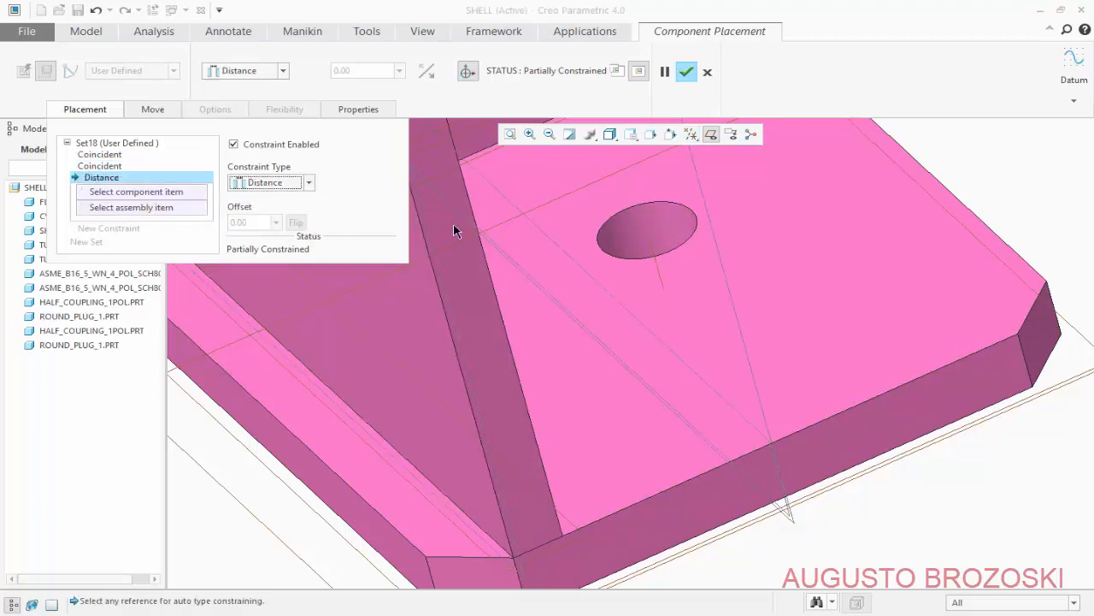
left_click(650, 249)
scroll(667, 273, "down", 5)
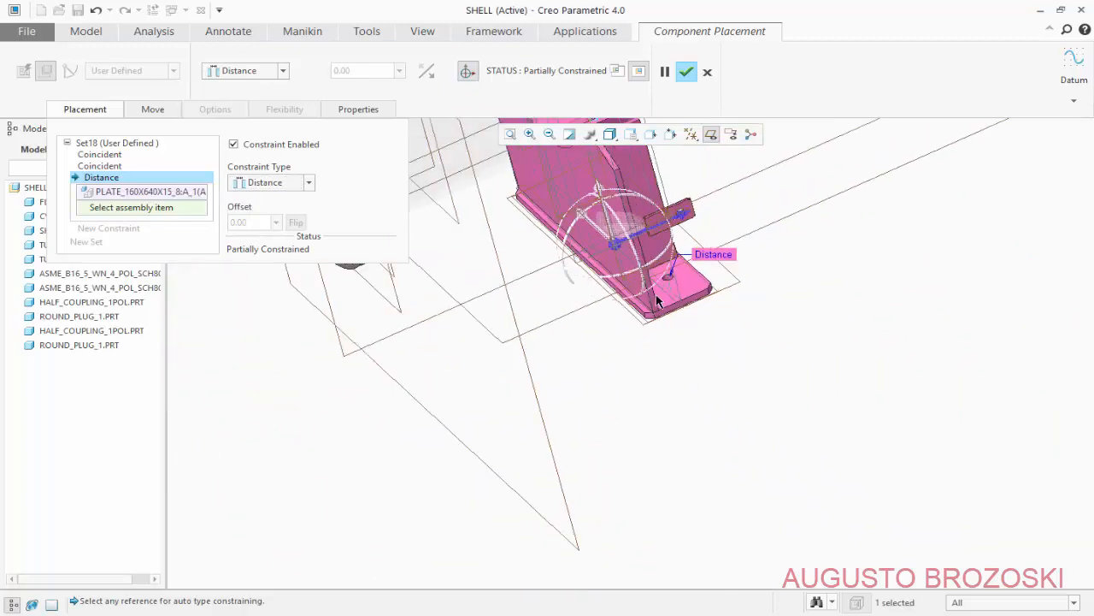
scroll(484, 293, "up", 5)
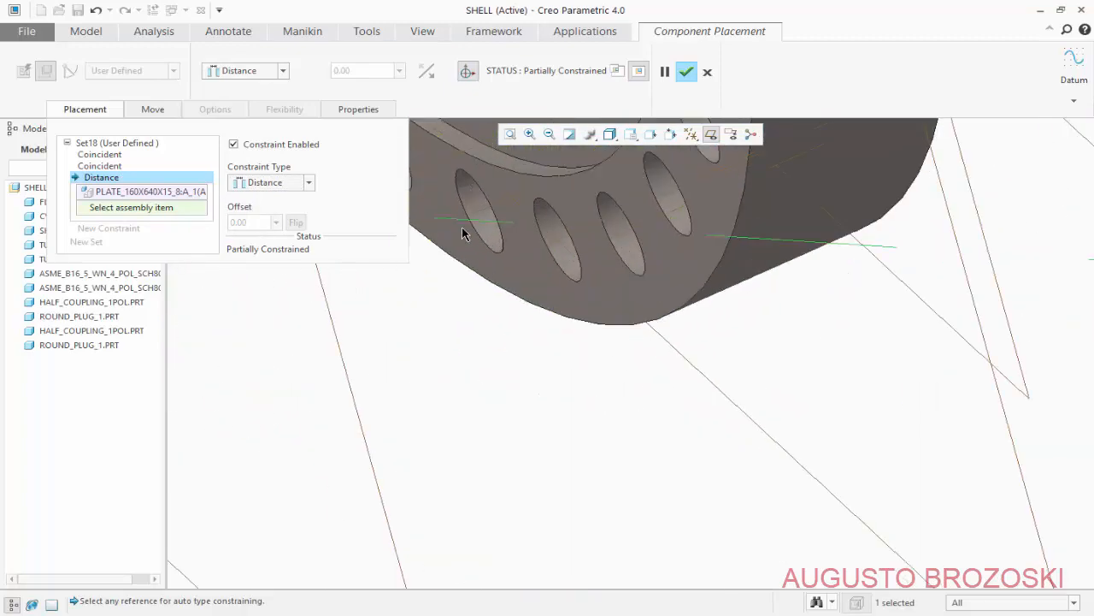
left_click(529, 272)
middle_click_drag(529, 272, 596, 423)
scroll(479, 375, "down", 4)
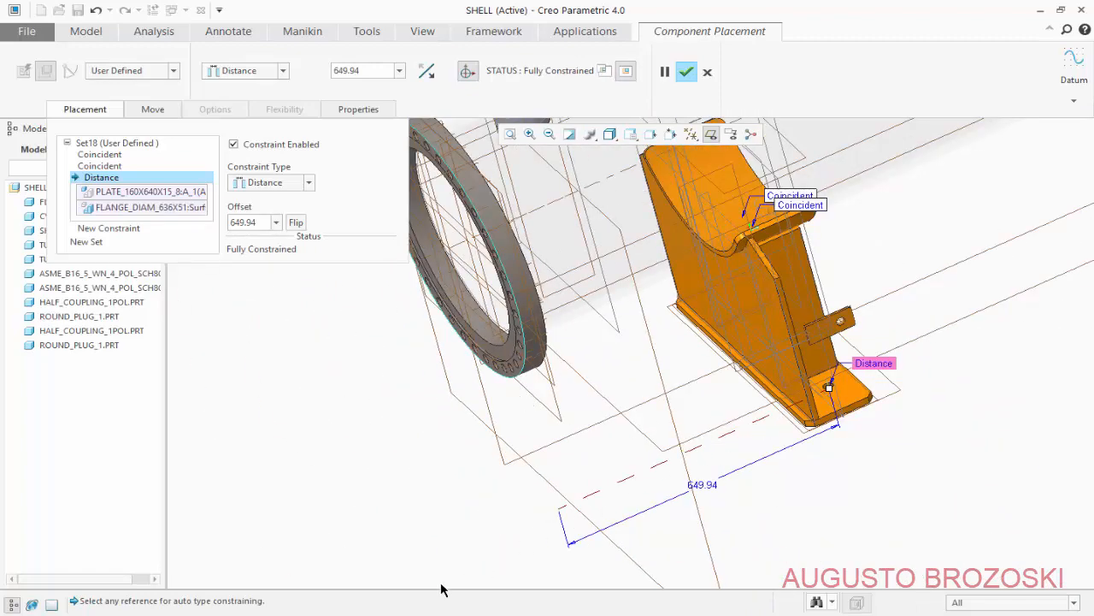
- Switch to the PDF drawing in Acrobat Reader and examine Section C-C for the fixed saddle hole's distance from the flange
key("alt+Tab")
scroll(259, 403, "up", 1, "ctrl")
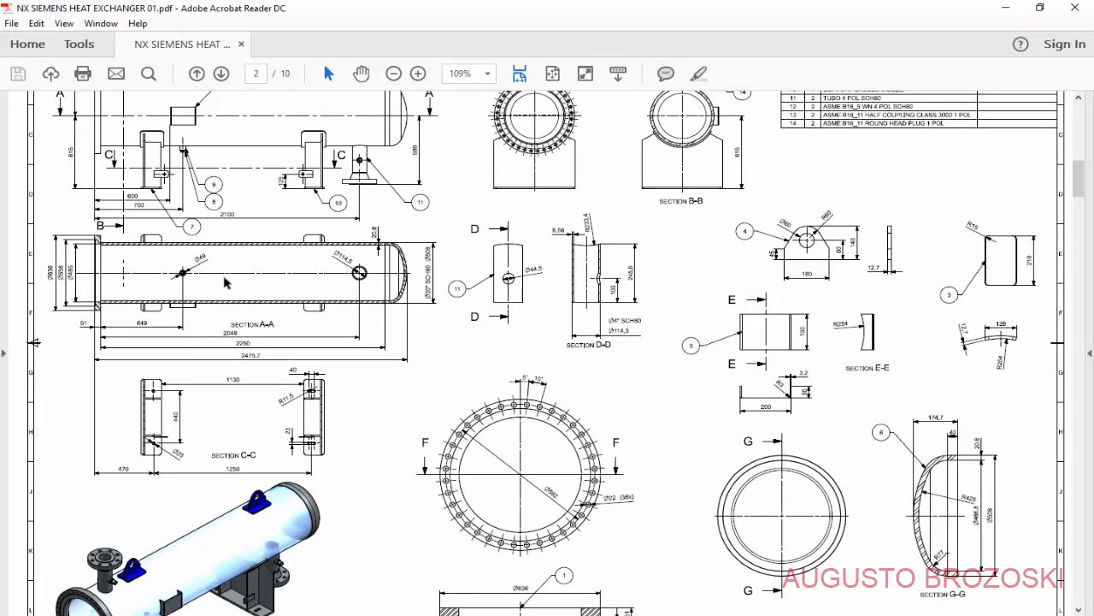
left_click(418, 74)
left_click(418, 74)
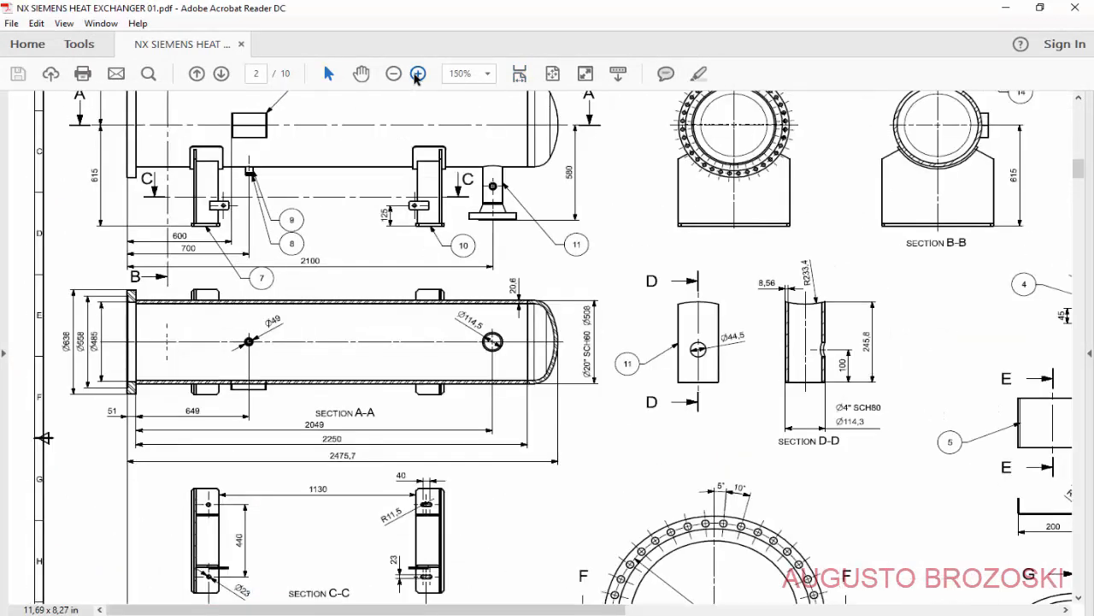
left_click(417, 73)
scroll(360, 369, "down", 5)
scroll(282, 409, "down", 3)
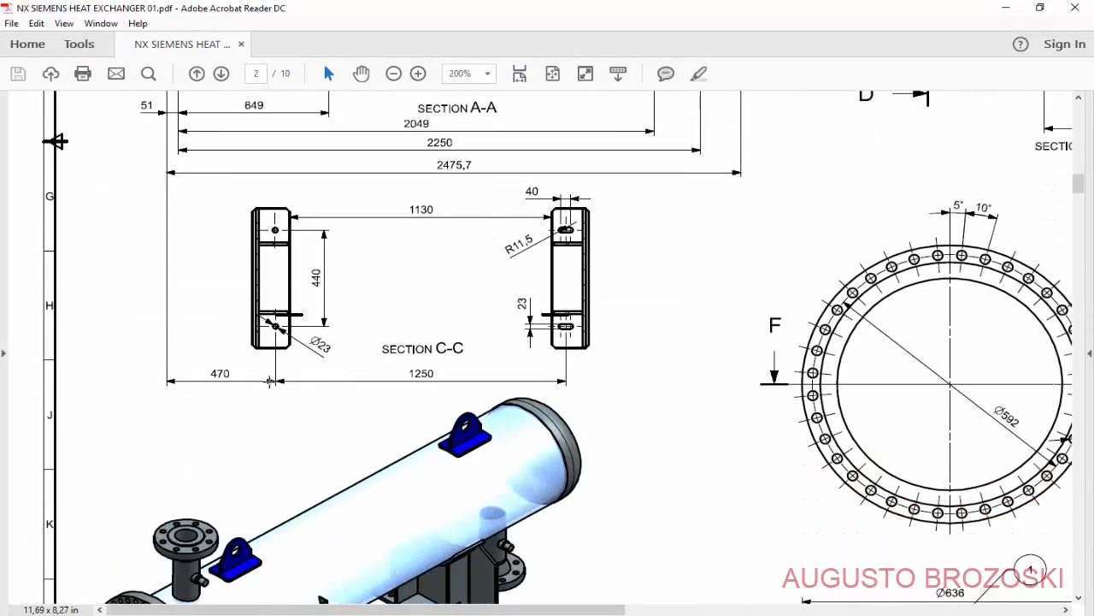
left_click(1003, 10)
- Set the fixed saddle's Distance constraint offset to 470 and accept the component placement
left_click(267, 222)
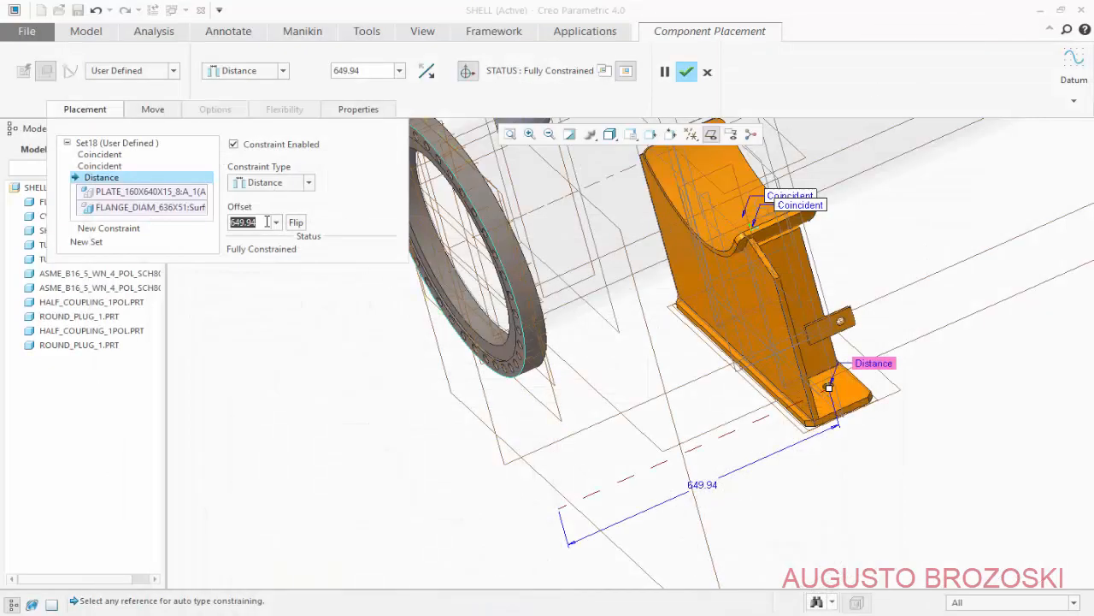
type("4")
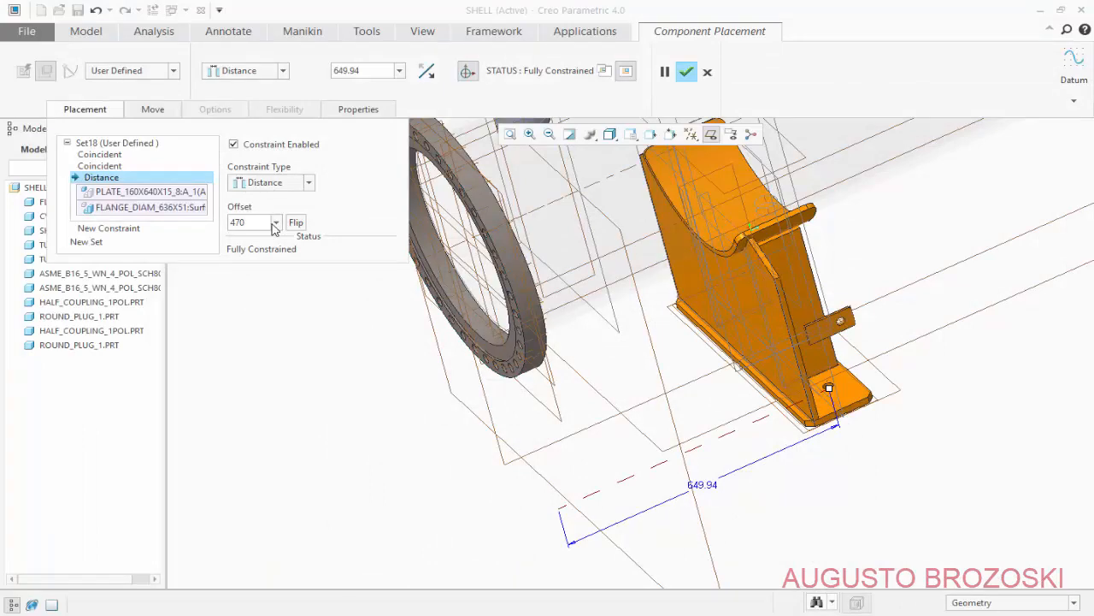
type("70")
key("Return")
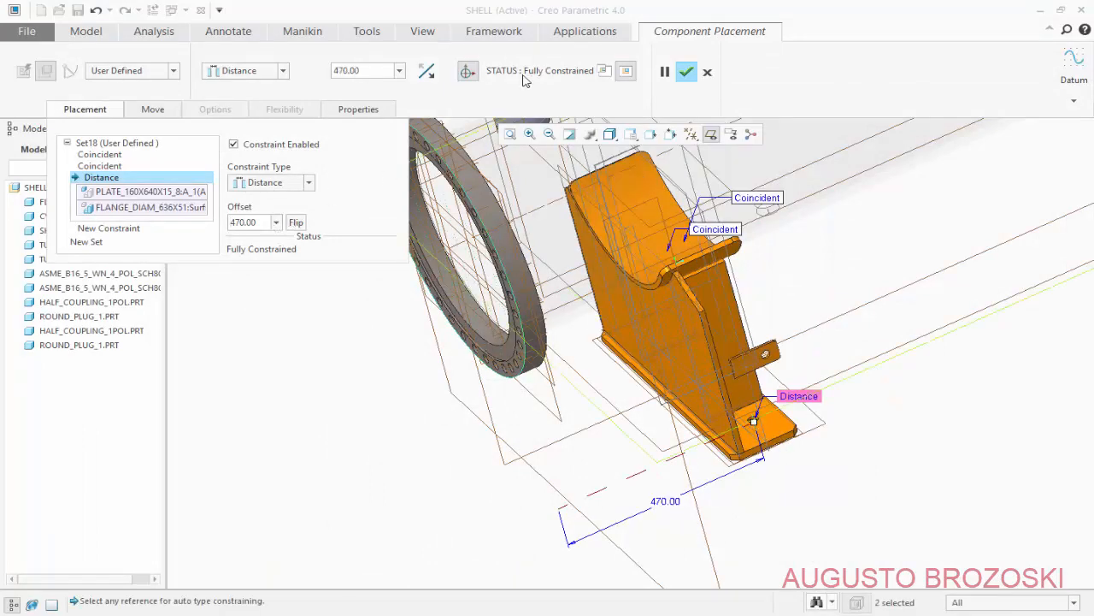
left_click(688, 73)
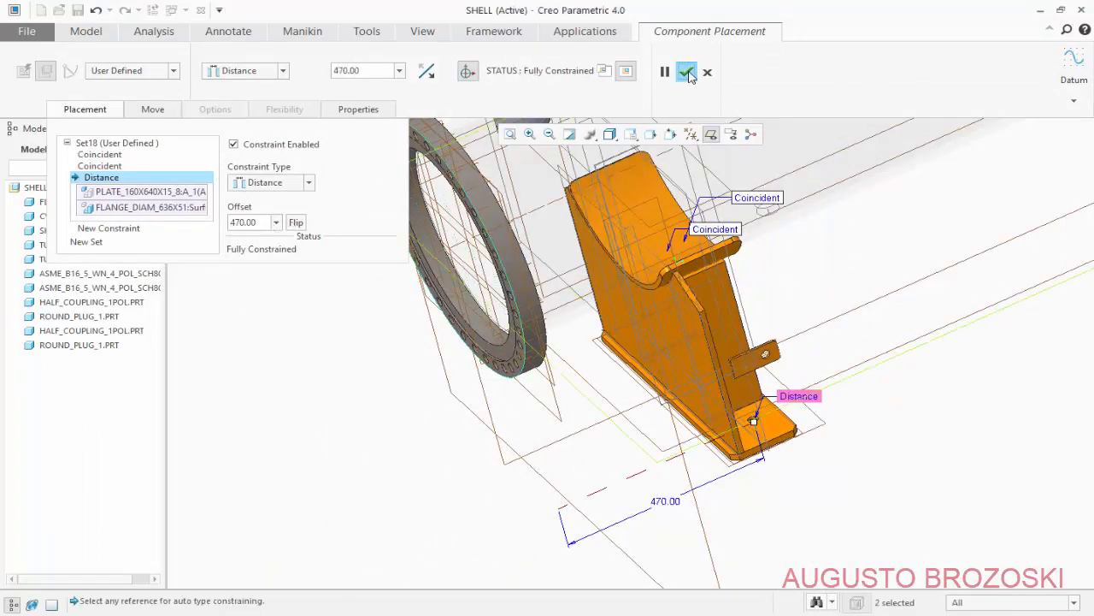
- Return the model to its standard orientation and save the shell assembly
left_click(633, 137)
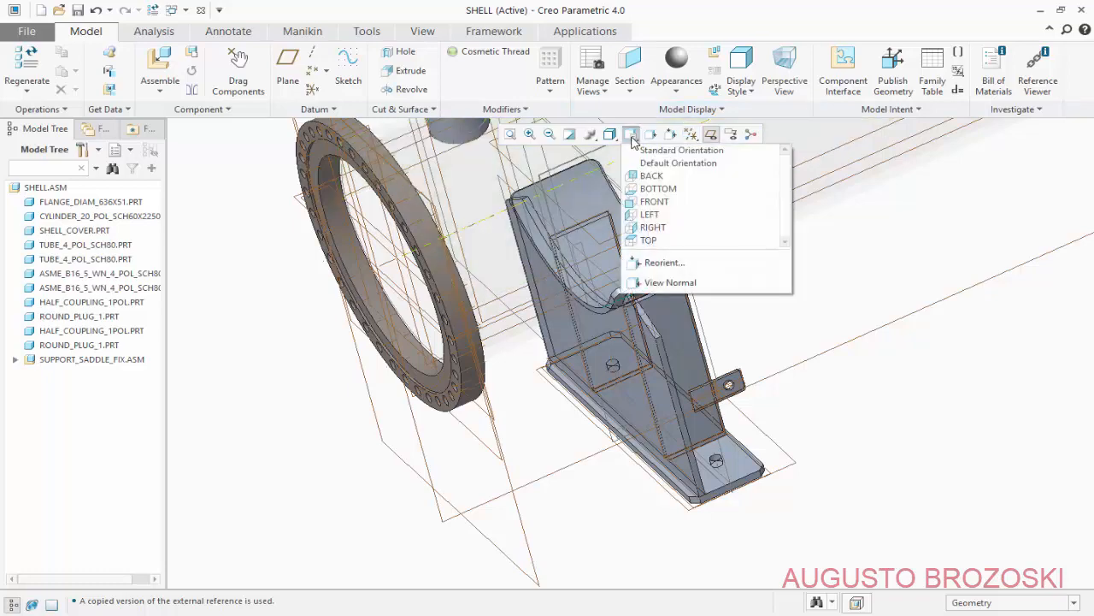
left_click(663, 148)
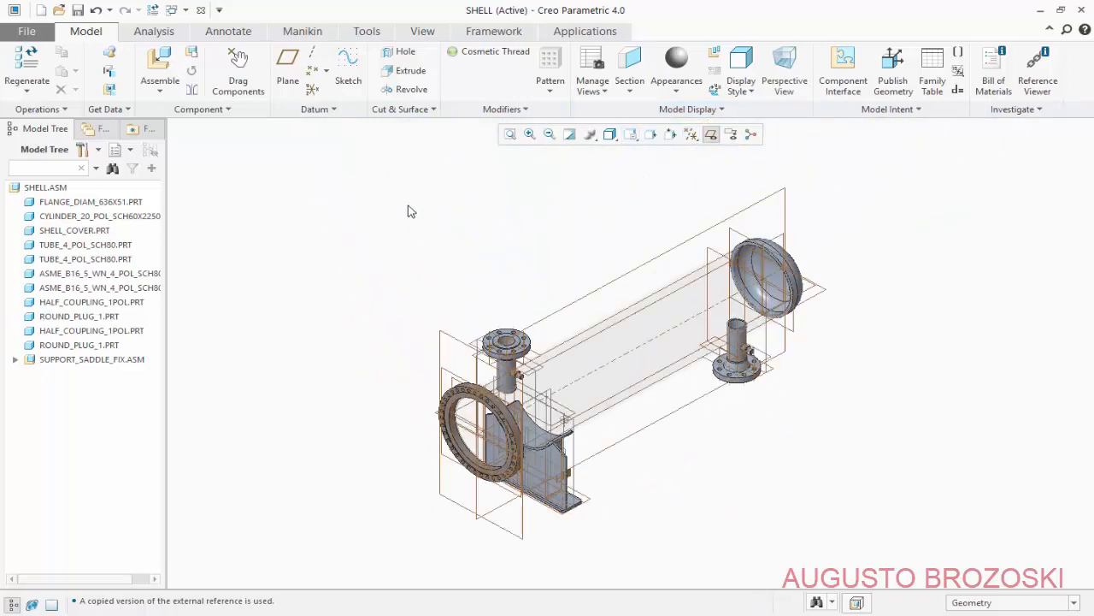
left_click(77, 11)
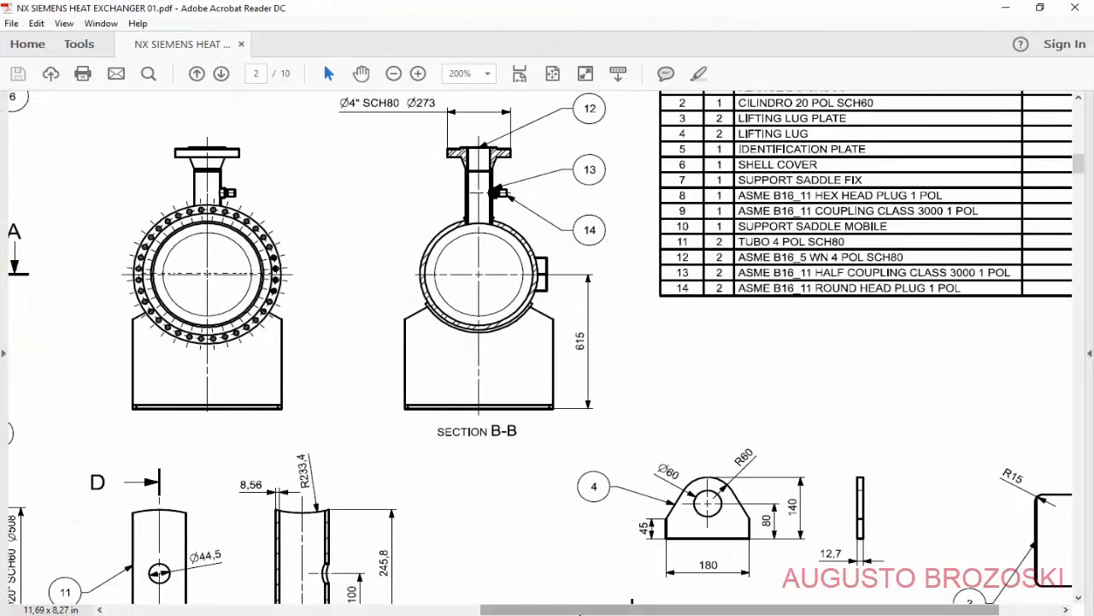
- Check the saddles and parts list in the PDF drawing, and insert support_saddle_mobile.asm below the far nozzle
left_click(441, 613)
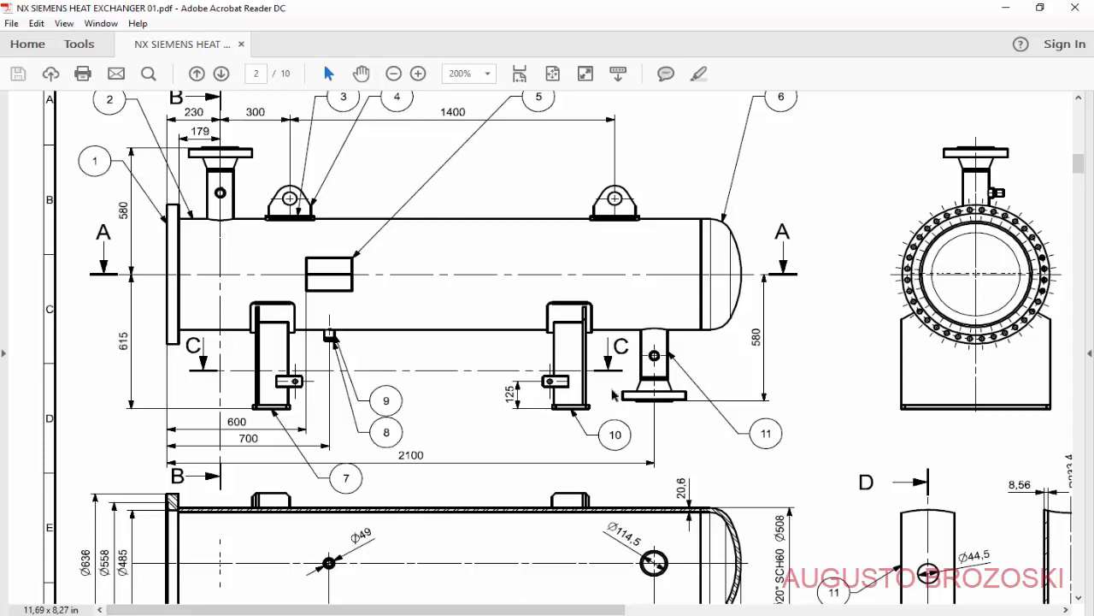
left_click_drag(558, 609, 974, 609)
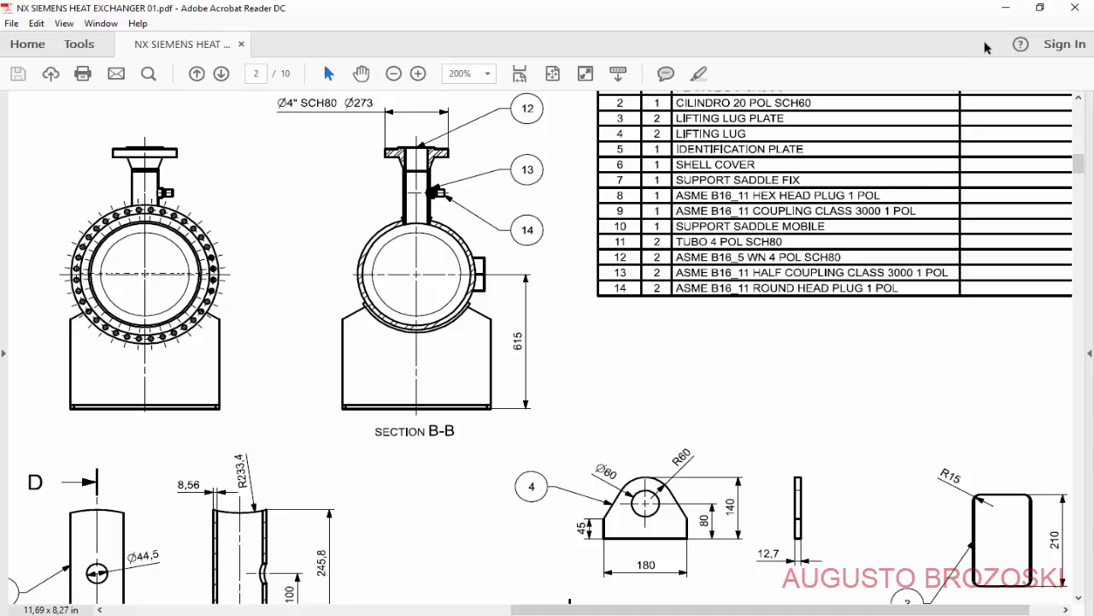
left_click(1005, 8)
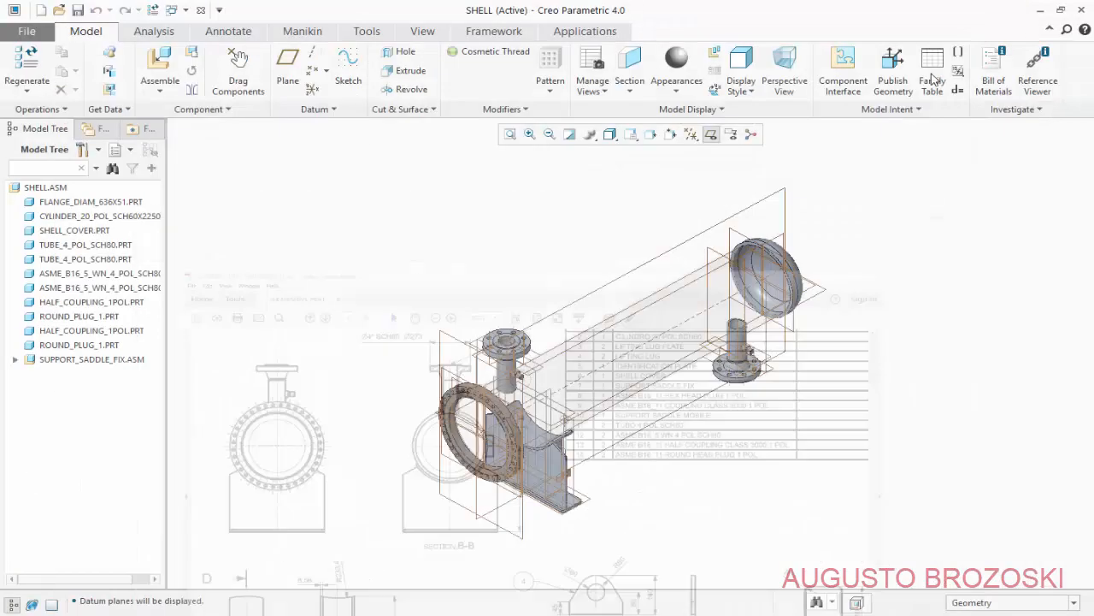
left_click(161, 60)
scroll(610, 402, "down", 1)
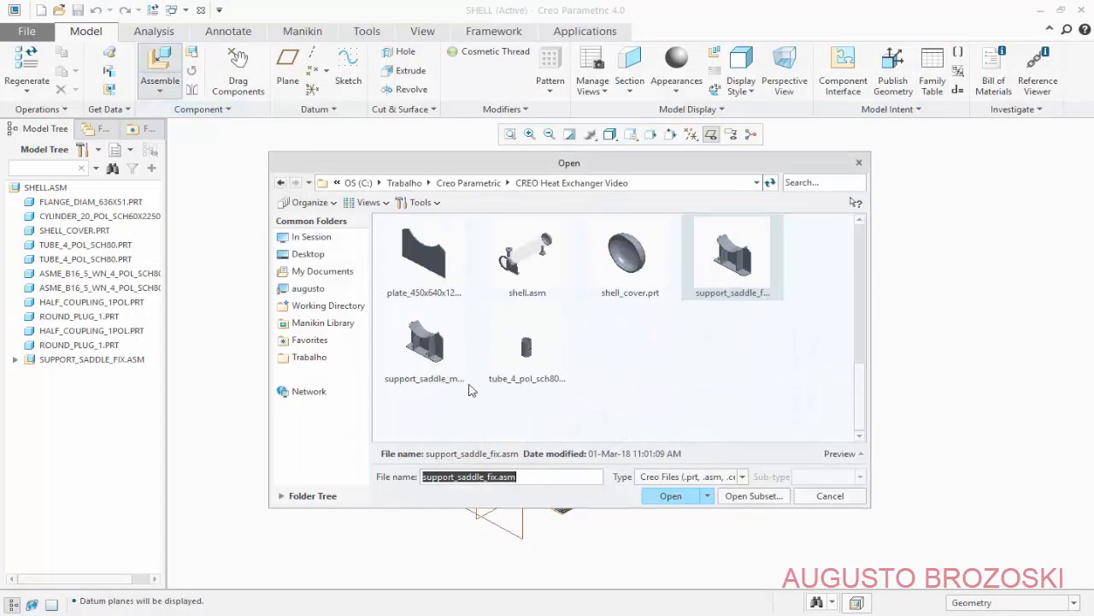
left_click(427, 359)
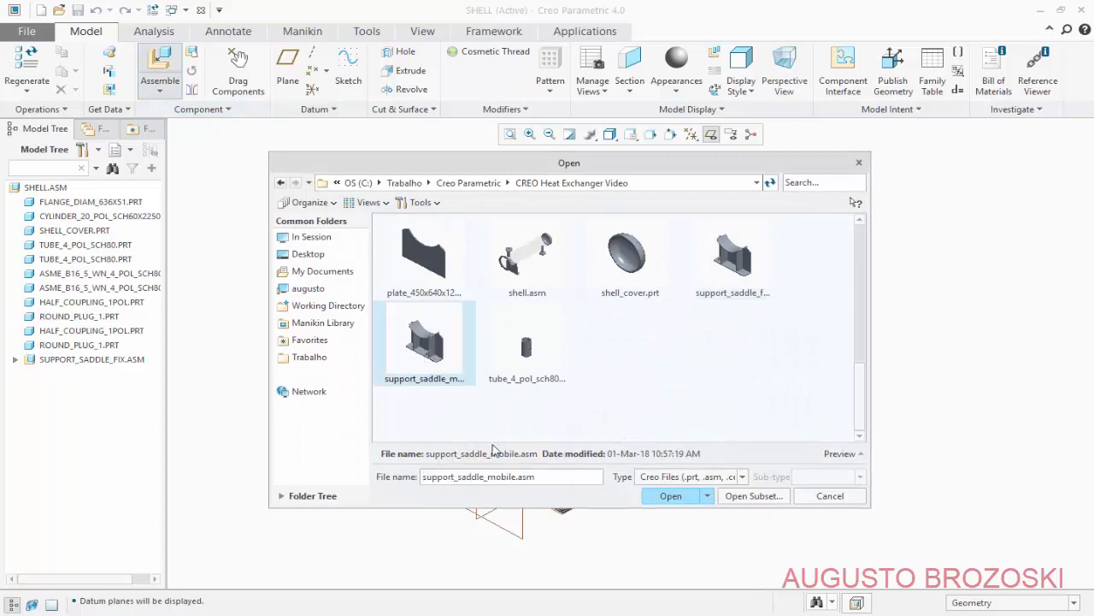
left_click(671, 496)
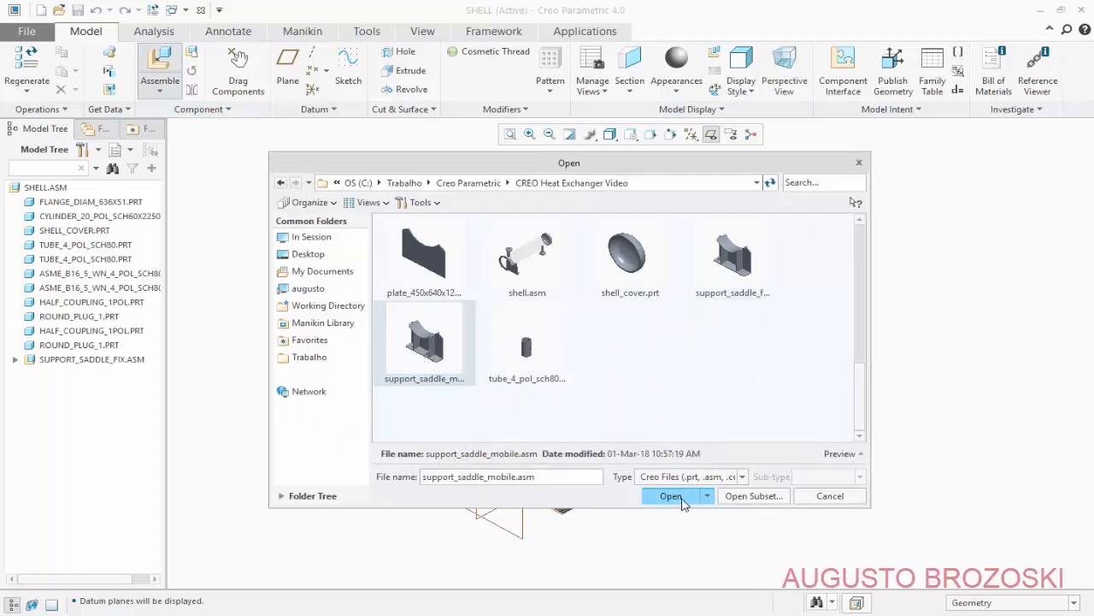
left_click_drag(517, 536, 666, 417)
scroll(665, 417, "down", 3)
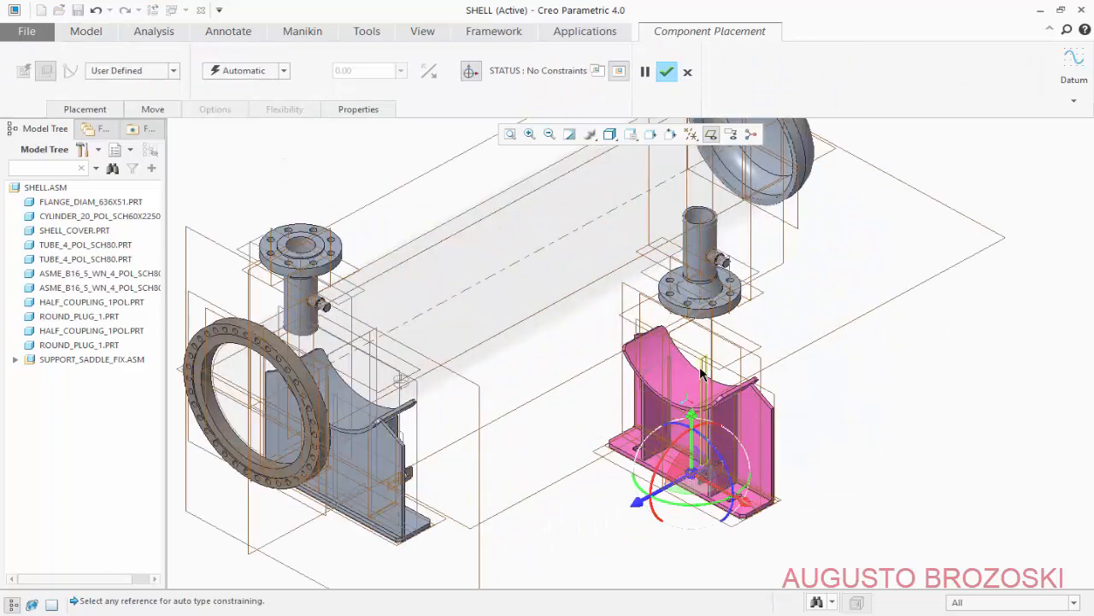
- Constrain the mobile saddle's curved plate surface coincident with the 20-inch cylinder's surface
left_click(85, 109)
scroll(648, 340, "down", 1)
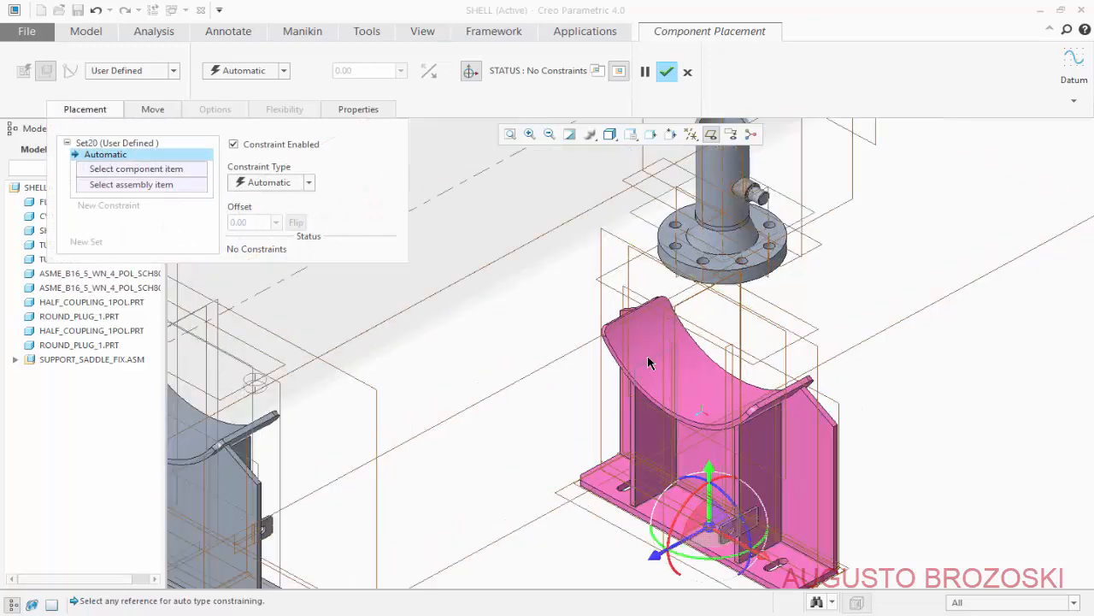
left_click(655, 338)
scroll(597, 270, "up", 3)
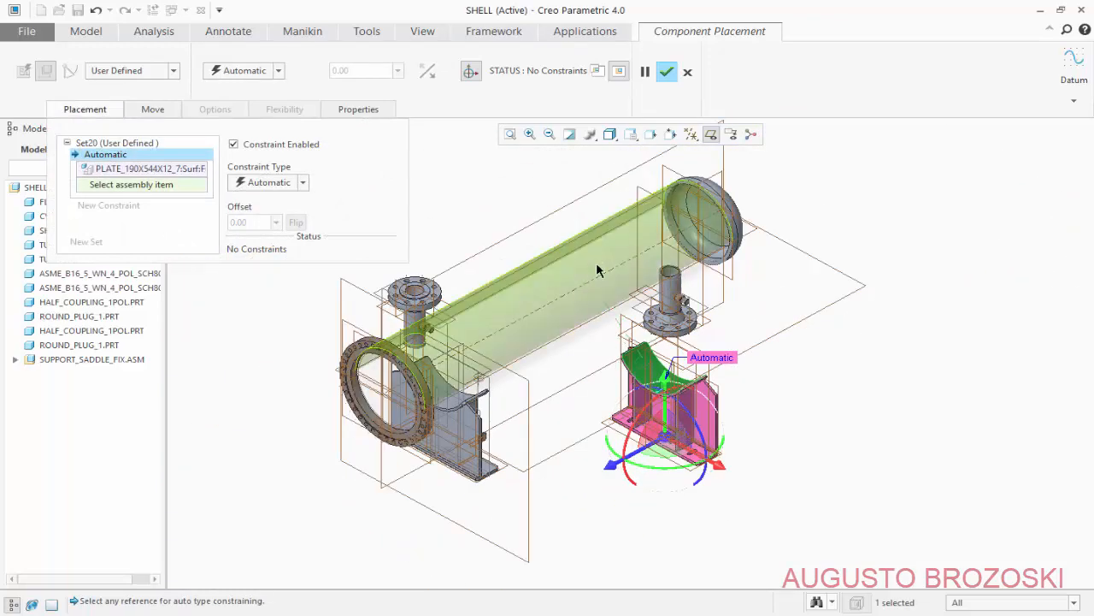
left_click(596, 261)
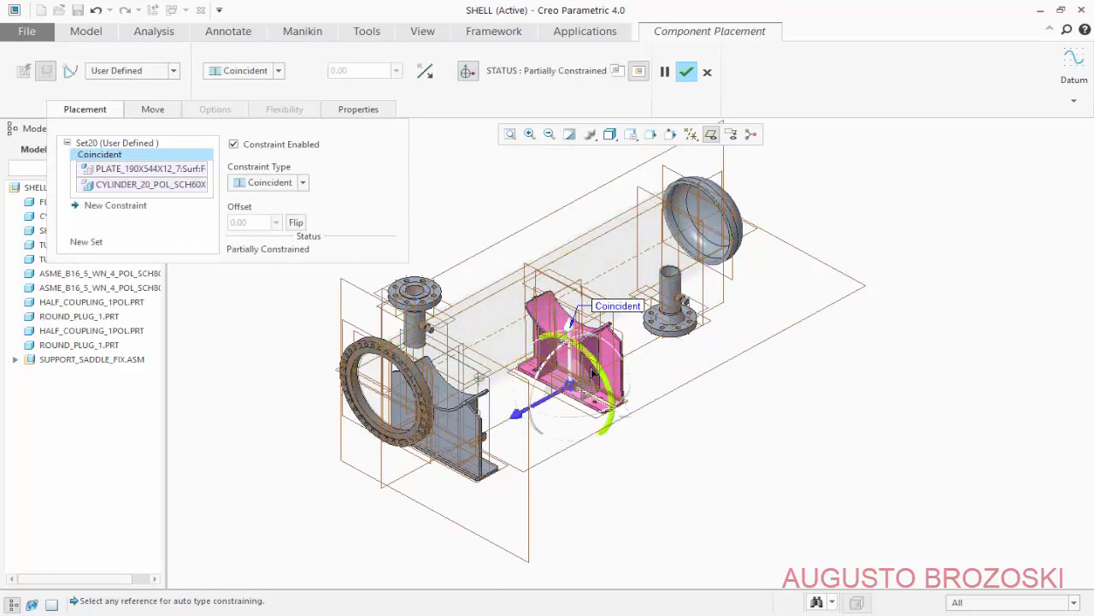
- Add a second constraint making the mobile saddle's central datum plane coincident with the ASM_RIGHT plane
scroll(572, 369, "down", 2)
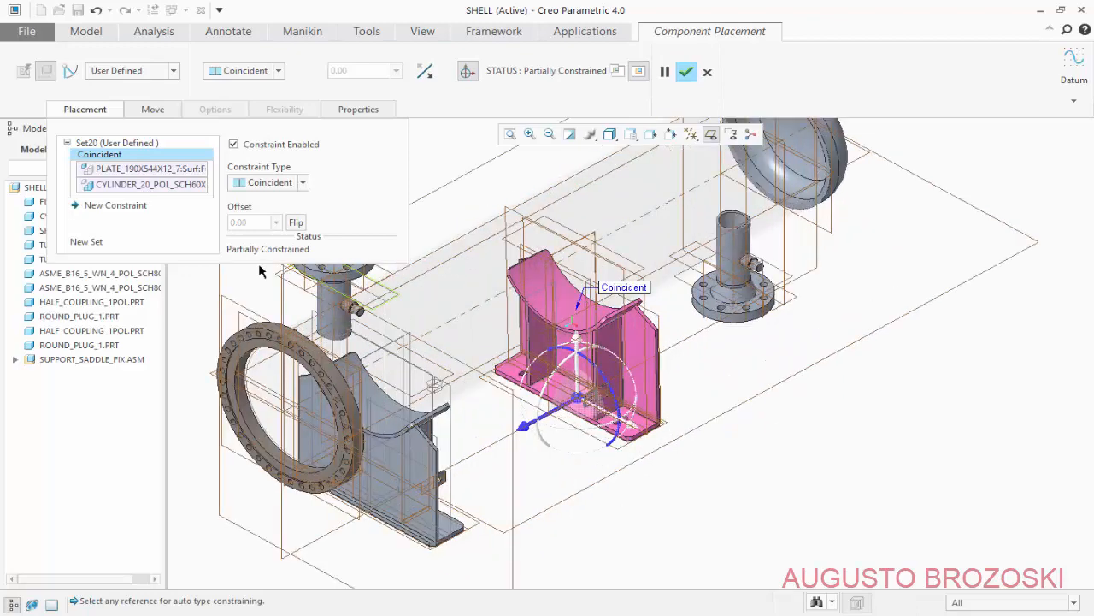
left_click(119, 209)
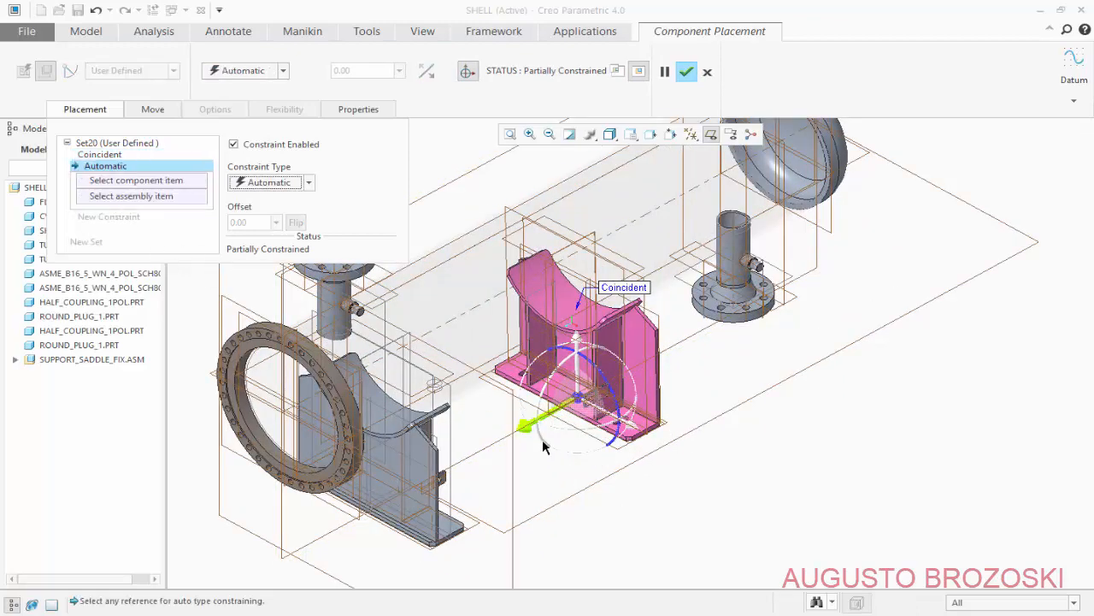
scroll(544, 440, "down", 2)
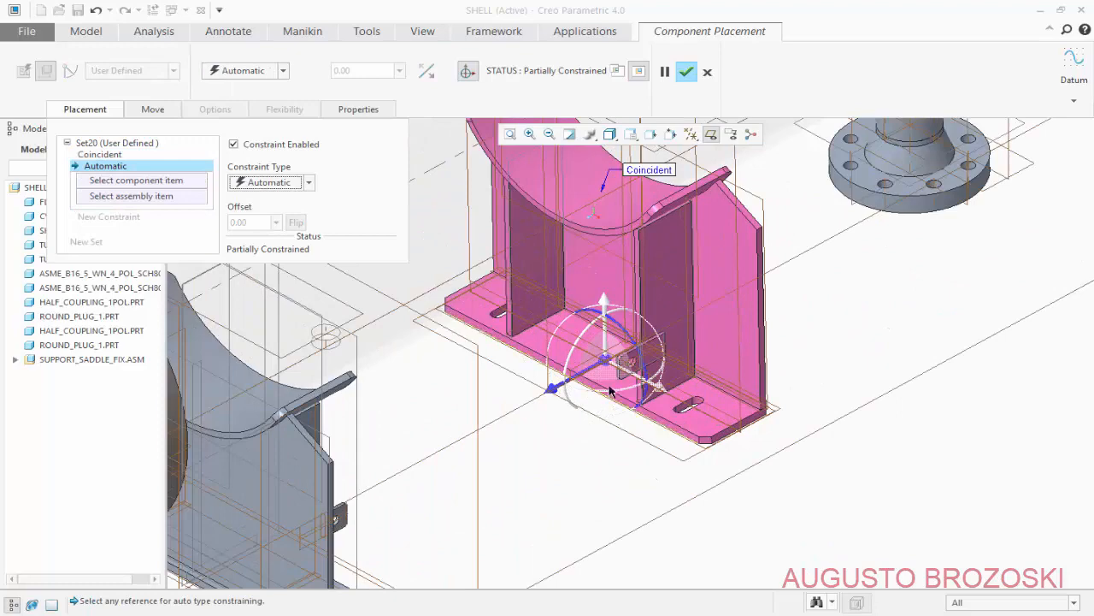
left_click_drag(627, 338, 607, 425)
scroll(607, 425, "down", 4)
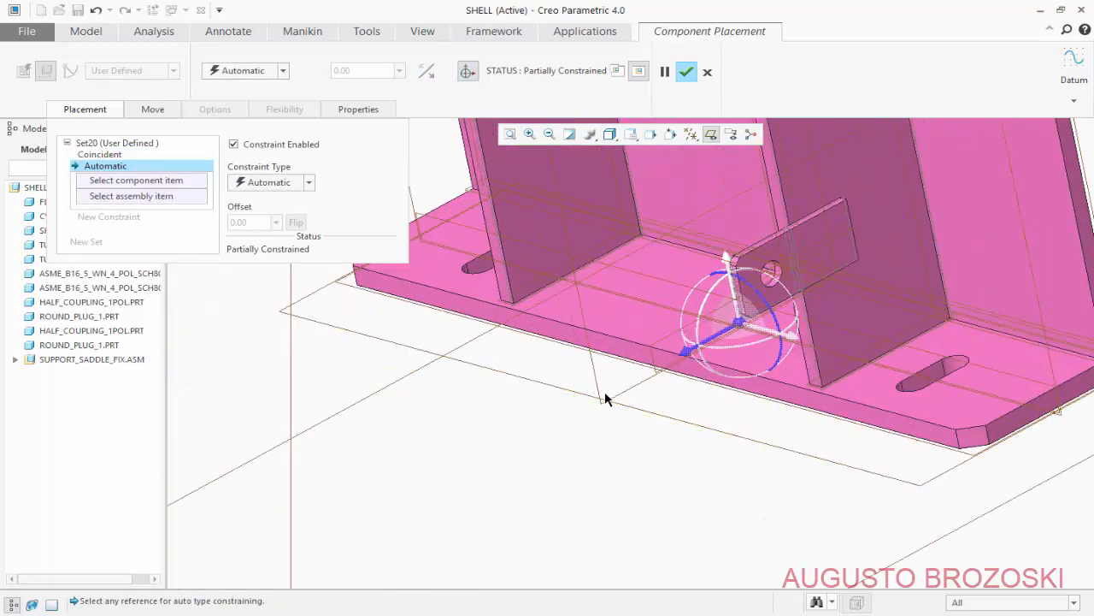
left_click(586, 371)
scroll(563, 423, "up", 6)
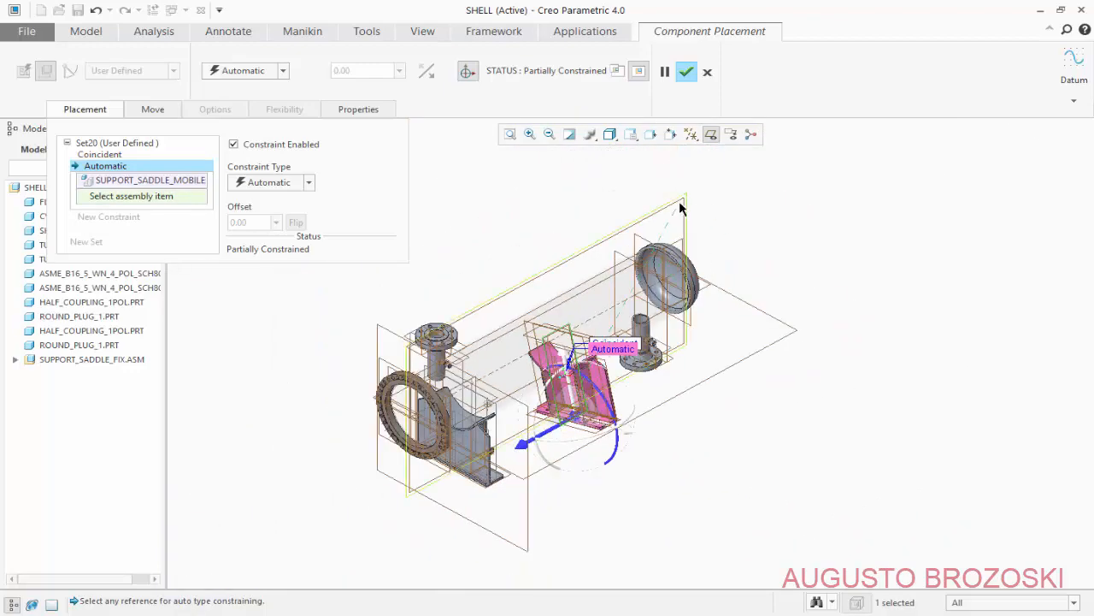
left_click(645, 262)
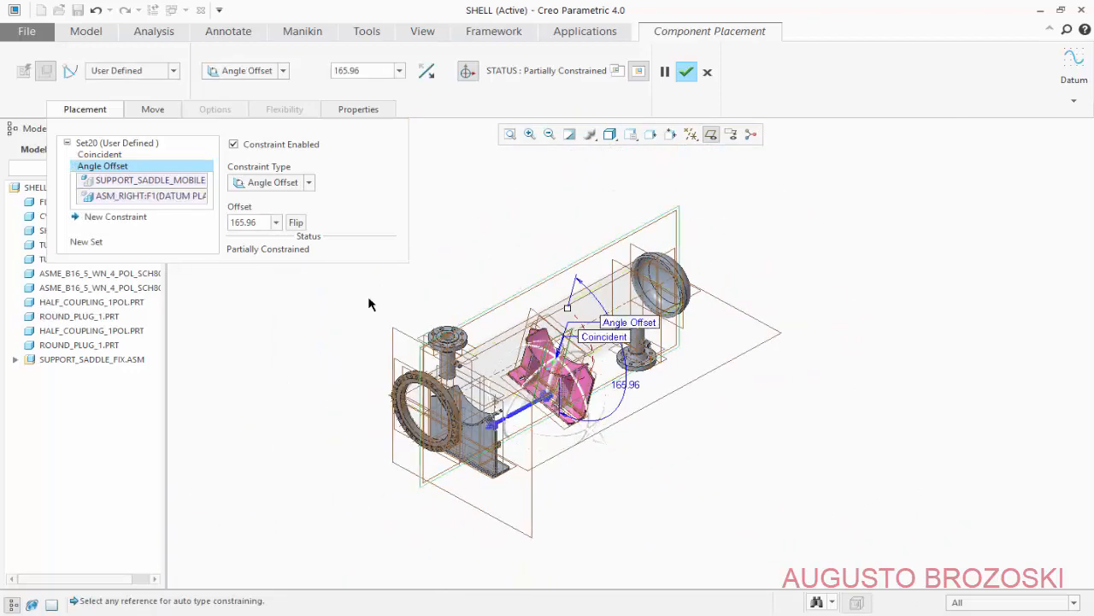
left_click(308, 183)
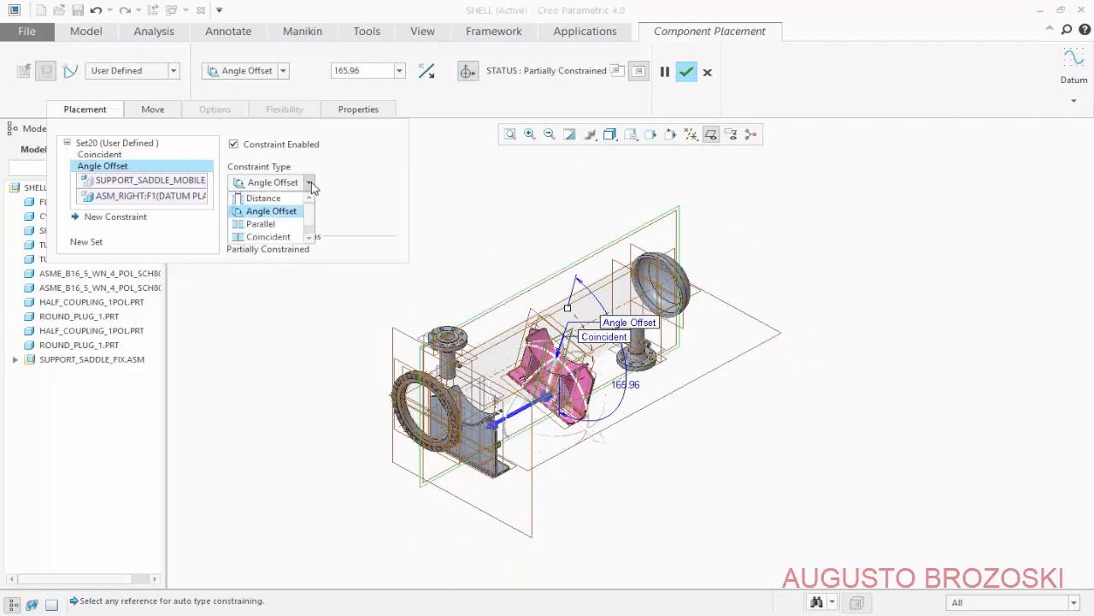
left_click(279, 236)
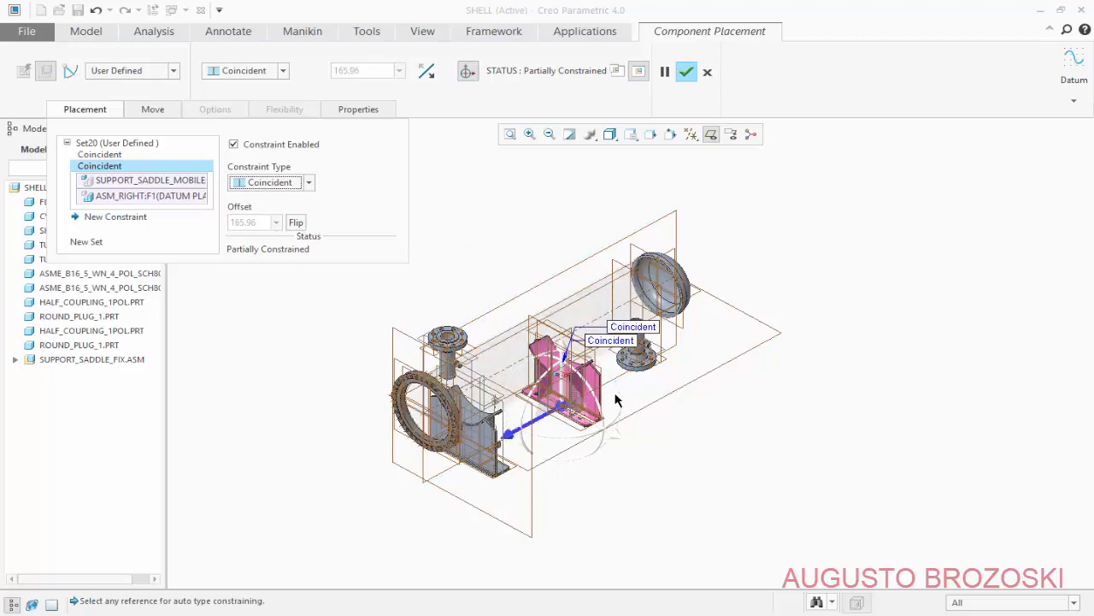
- Switch to the PDF drawing and examine Section C-C for the spacing between the fixed and mobile saddles
scroll(570, 395, "down", 3)
scroll(571, 395, "down", 1)
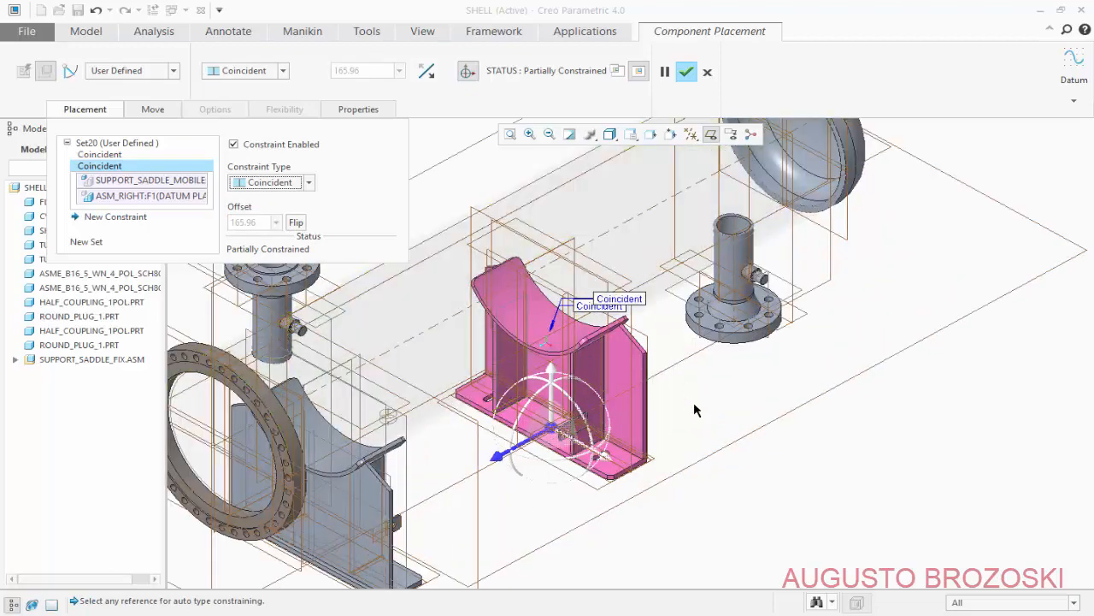
scroll(693, 410, "up", 3)
middle_click_drag(620, 427, 605, 395)
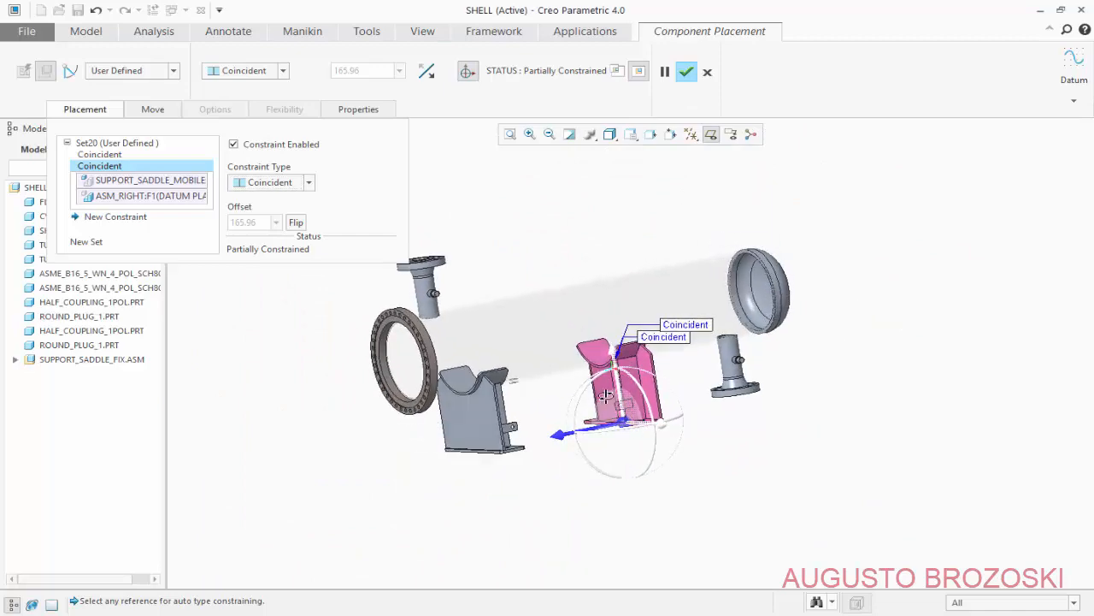
scroll(606, 396, "down", 5)
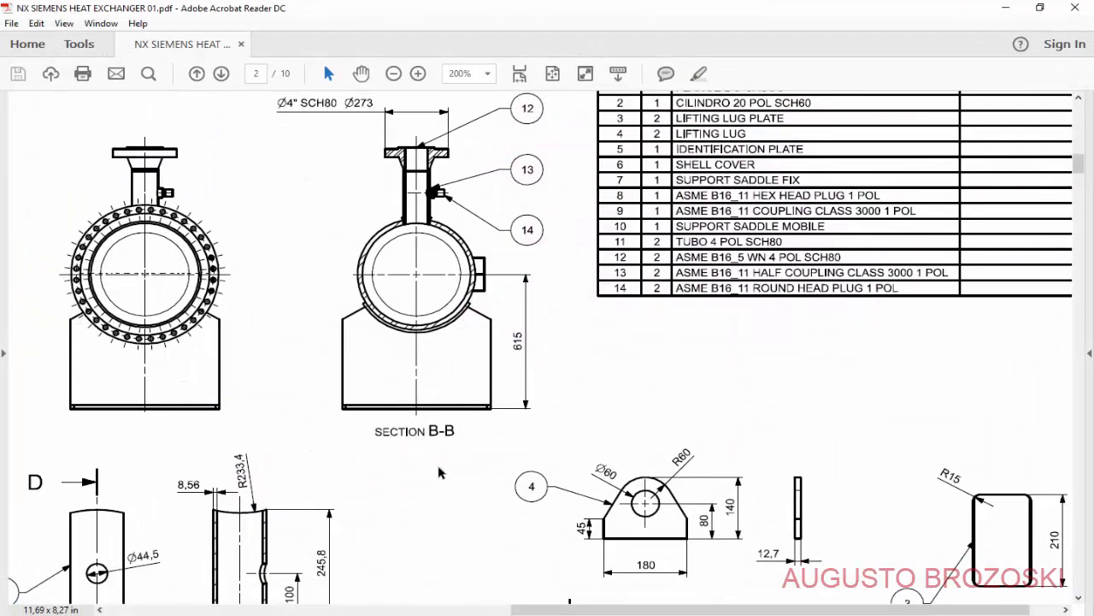
scroll(447, 473, "down", 10)
left_click_drag(549, 603, 199, 603)
scroll(240, 445, "down", 5)
scroll(231, 436, "down", 2)
scroll(228, 434, "up", 5)
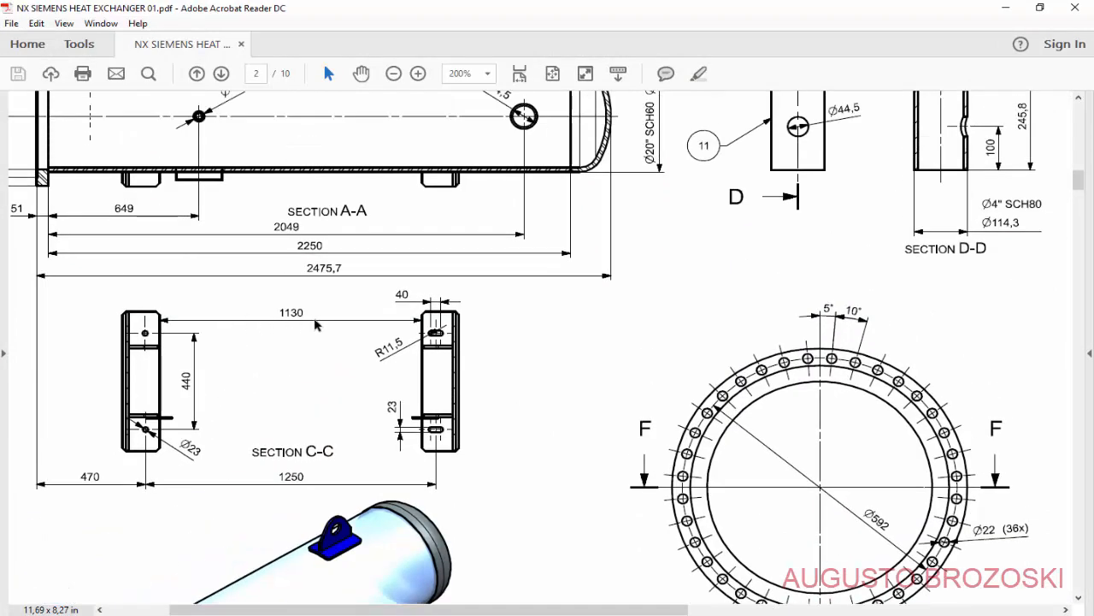
left_click(1006, 7)
- Add a Distance constraint between the mobile saddle's base plate side face and the fixed saddle's facing base plate side
scroll(507, 340, "down", 5)
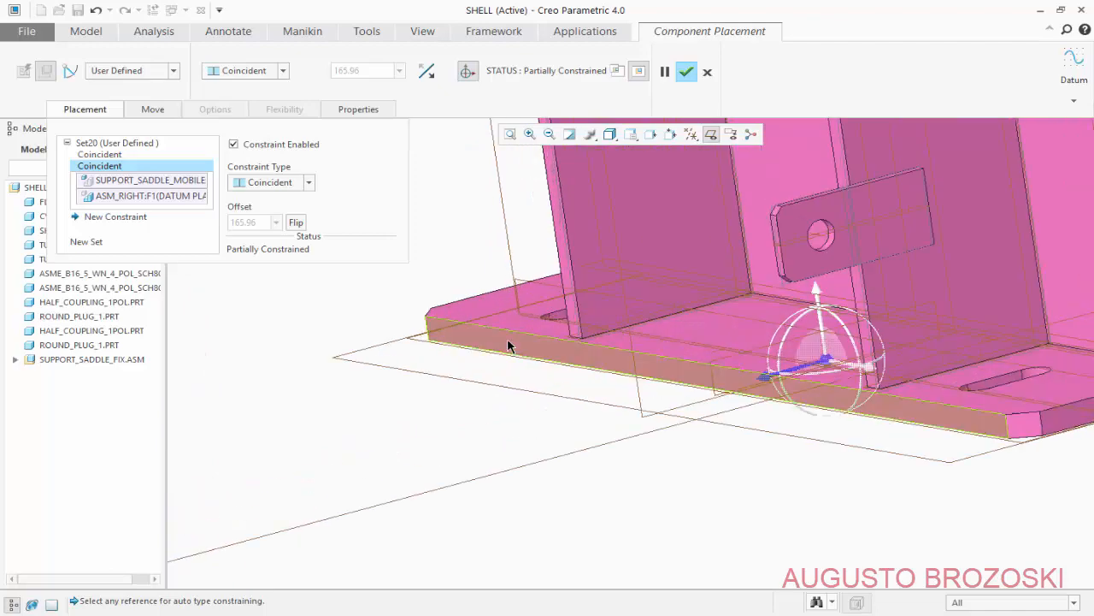
left_click(520, 341)
scroll(557, 395, "up", 5)
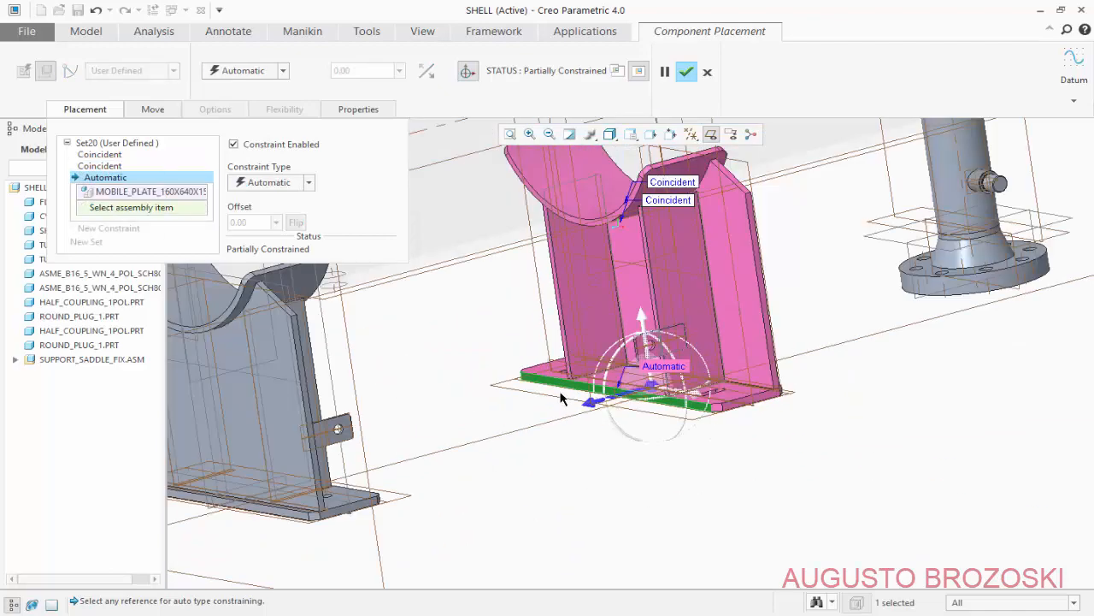
middle_click_drag(552, 399, 407, 460)
scroll(407, 460, "down", 5)
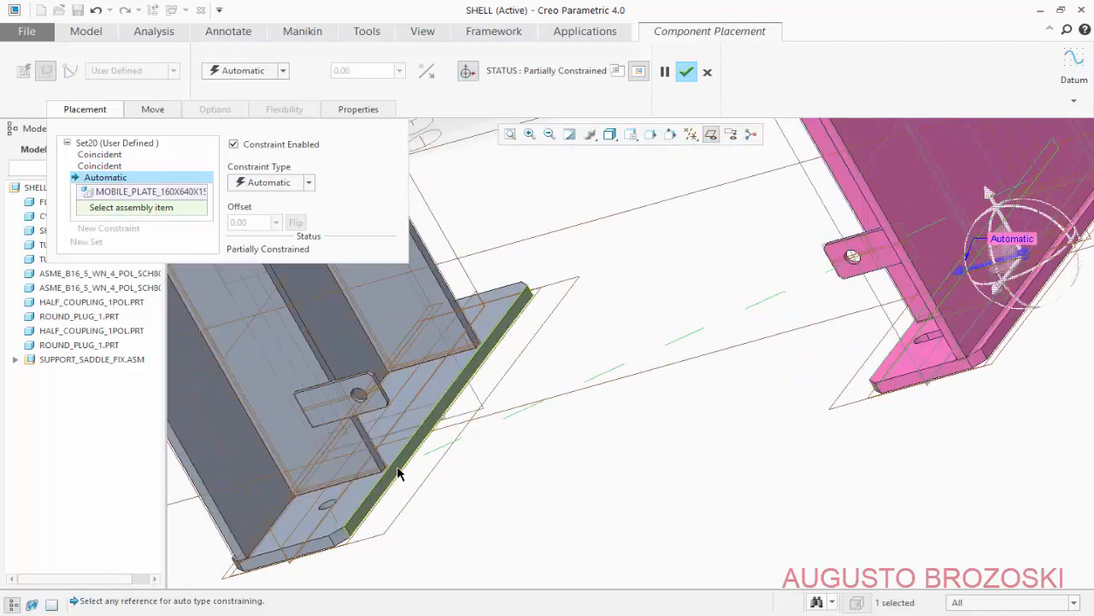
left_click(398, 467)
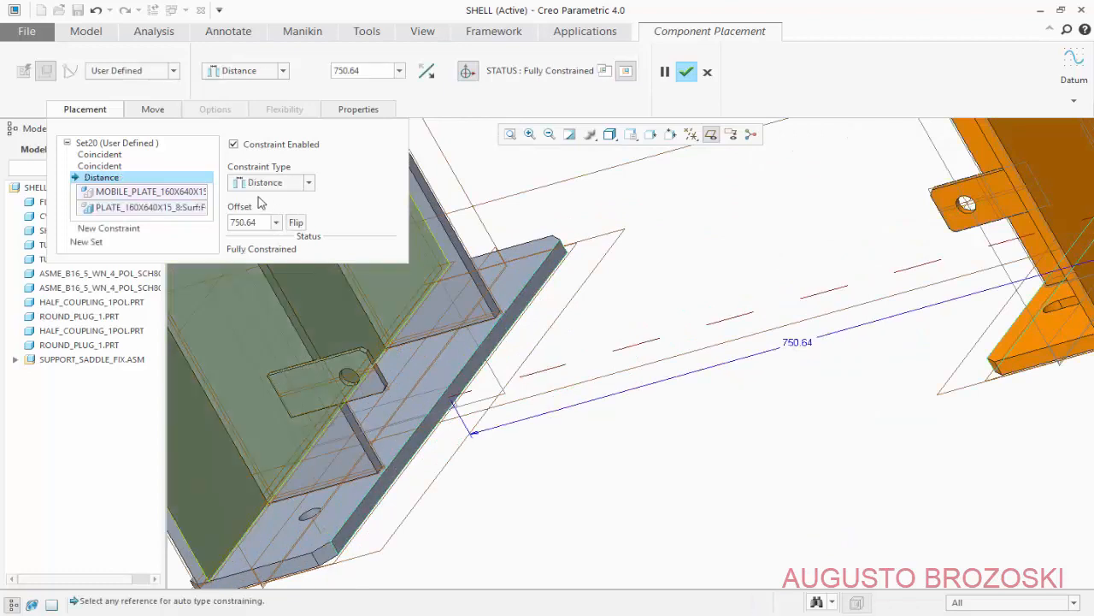
- Set the distance between the two saddle base plates to 1130 and accept the mobile saddle's placement
double_click(260, 224)
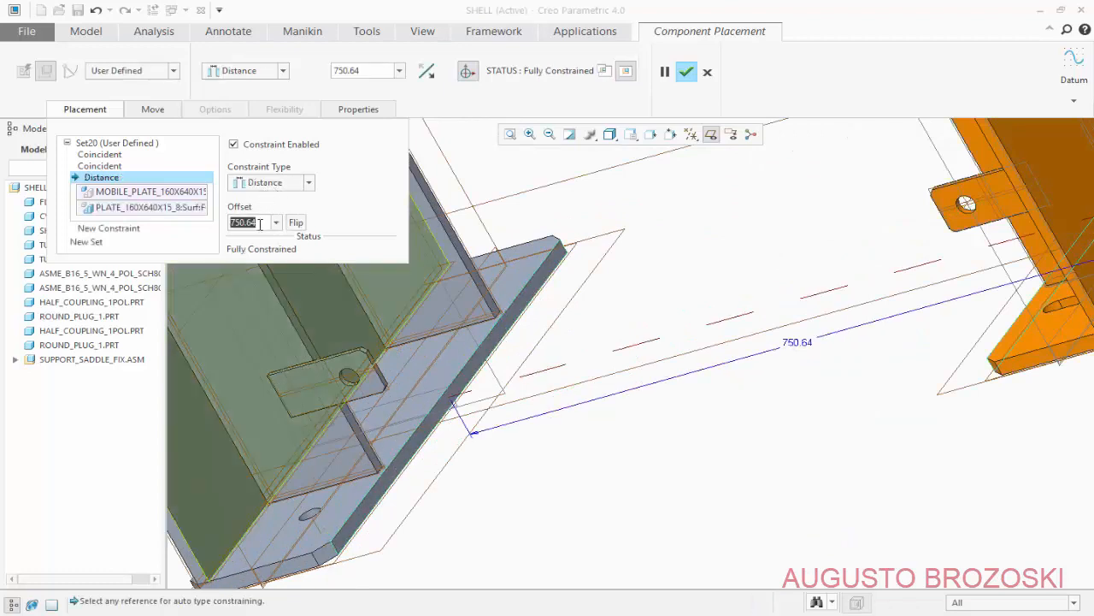
type("1130")
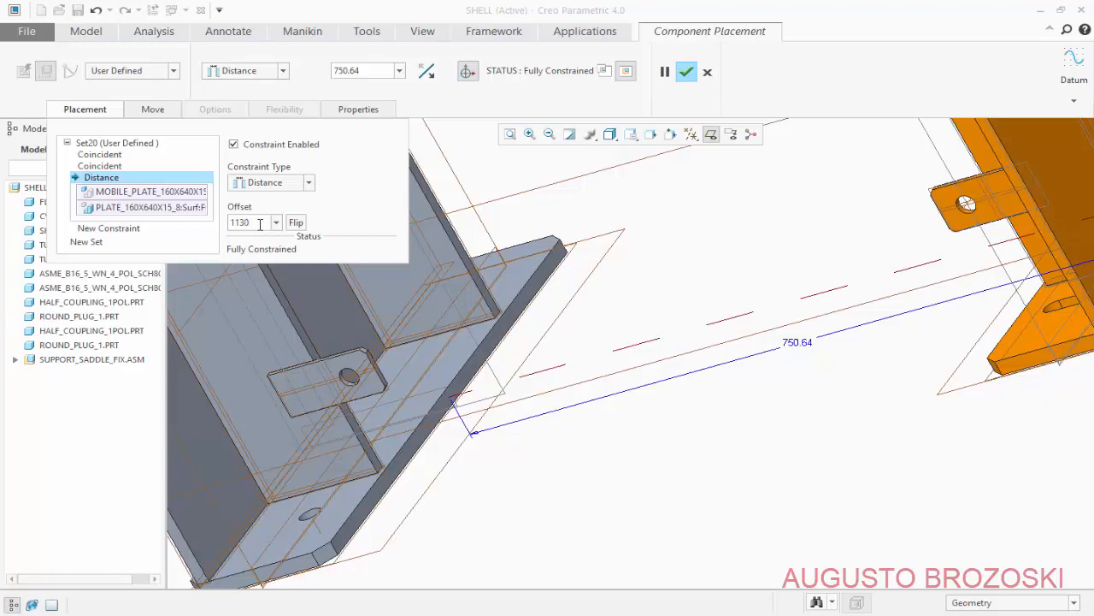
key("Return")
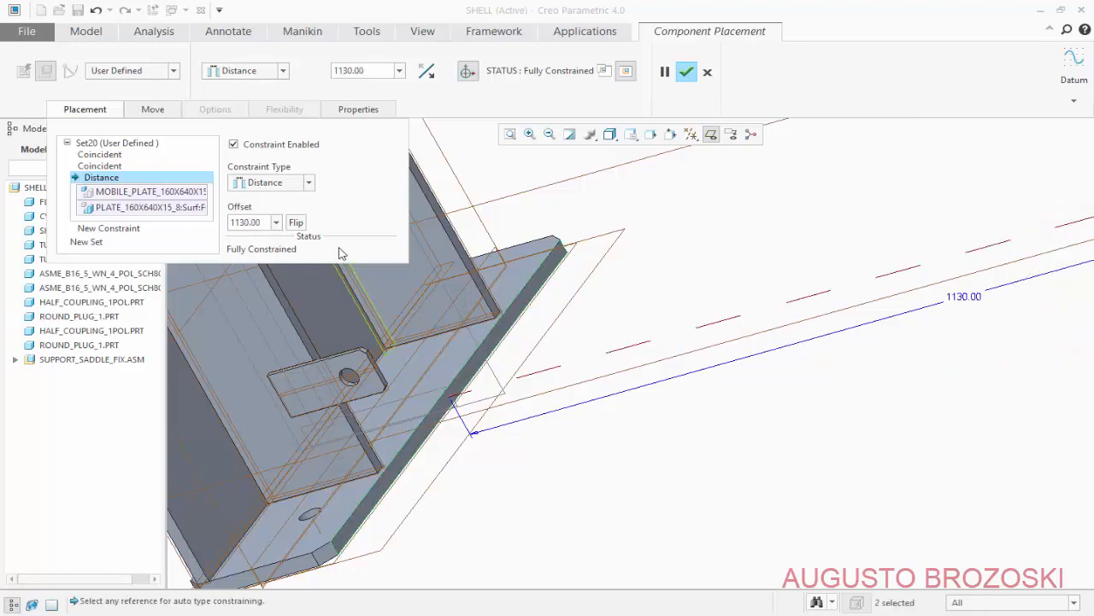
left_click(84, 109)
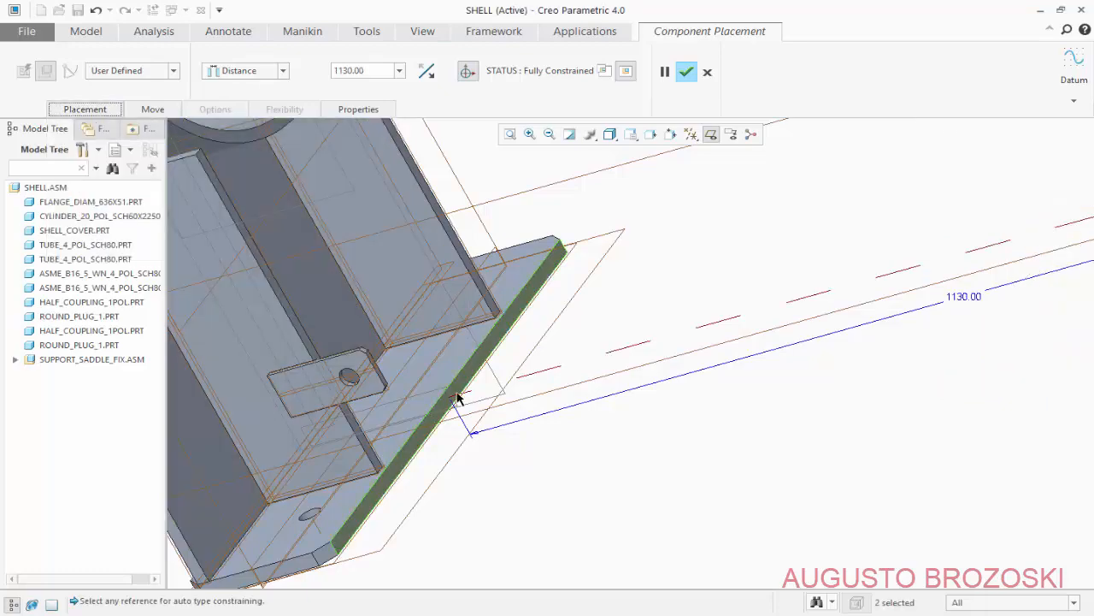
scroll(454, 399, "down", 5)
middle_click_drag(528, 389, 718, 352)
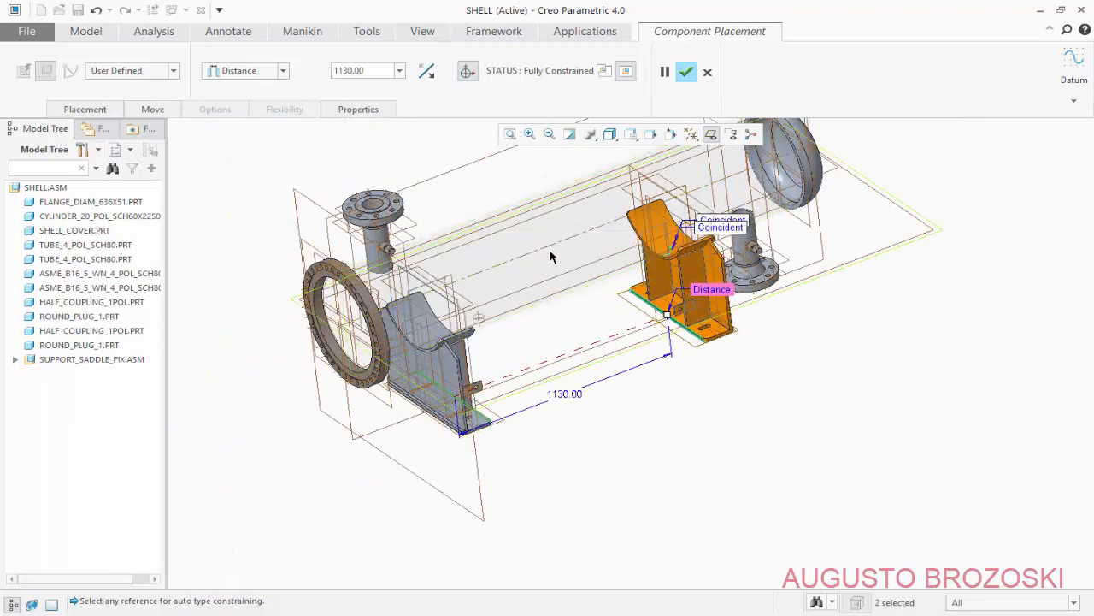
left_click(687, 76)
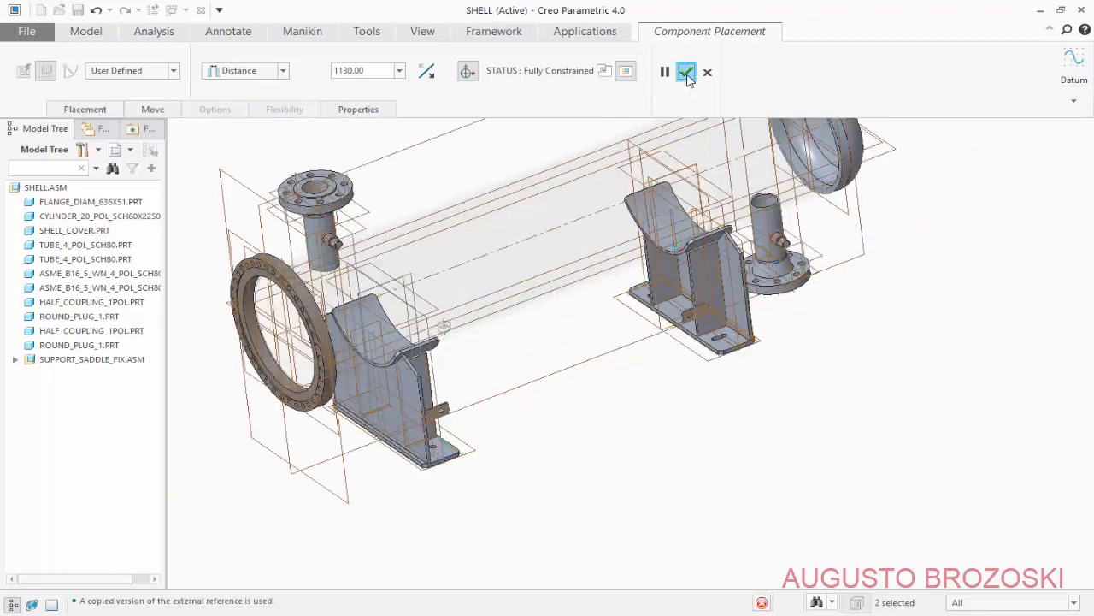
- Hide the datum planes and axes in the Standard Orientation view and save the shell assembly
left_click(645, 135)
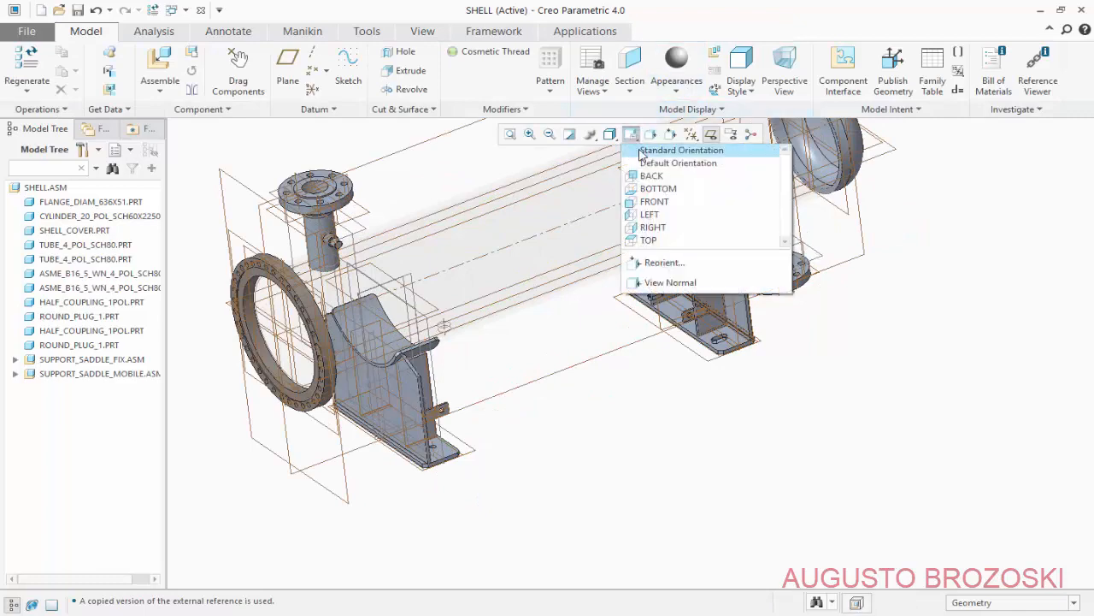
left_click(648, 151)
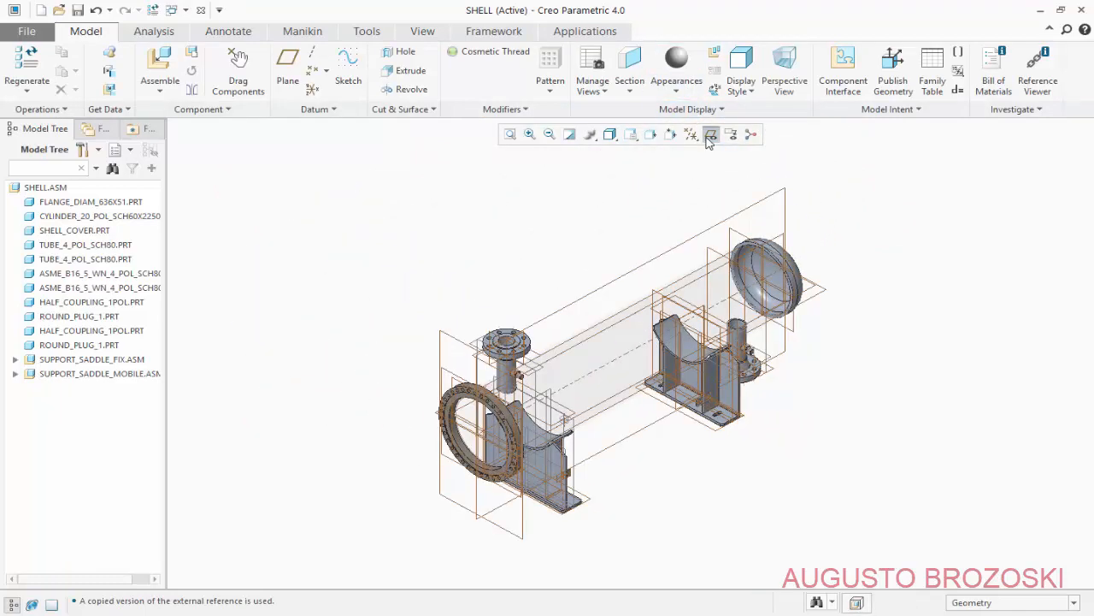
left_click(709, 137)
left_click(691, 136)
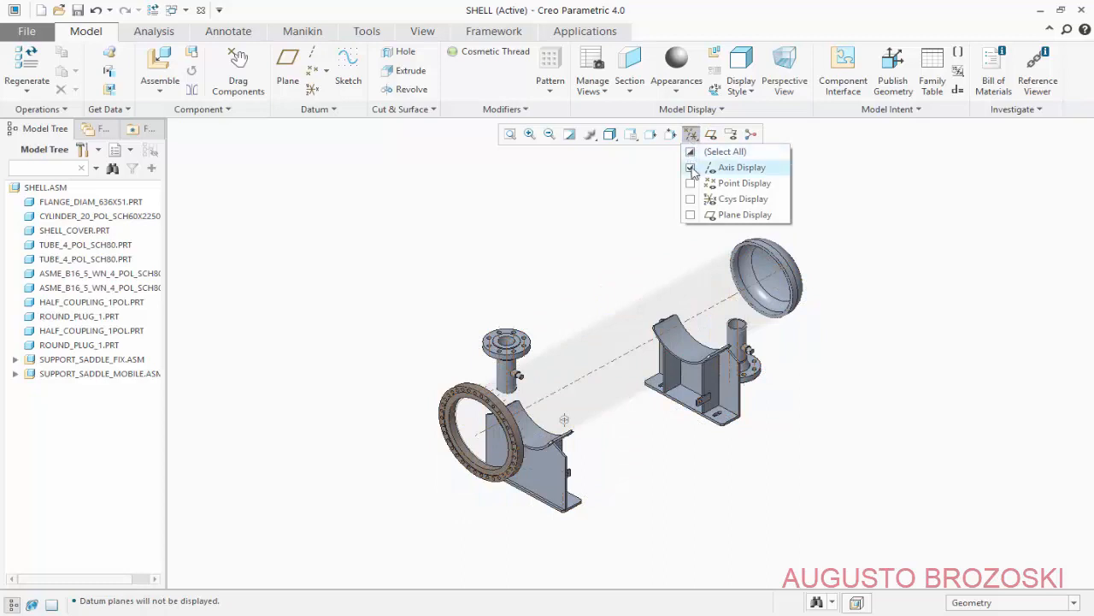
left_click(691, 167)
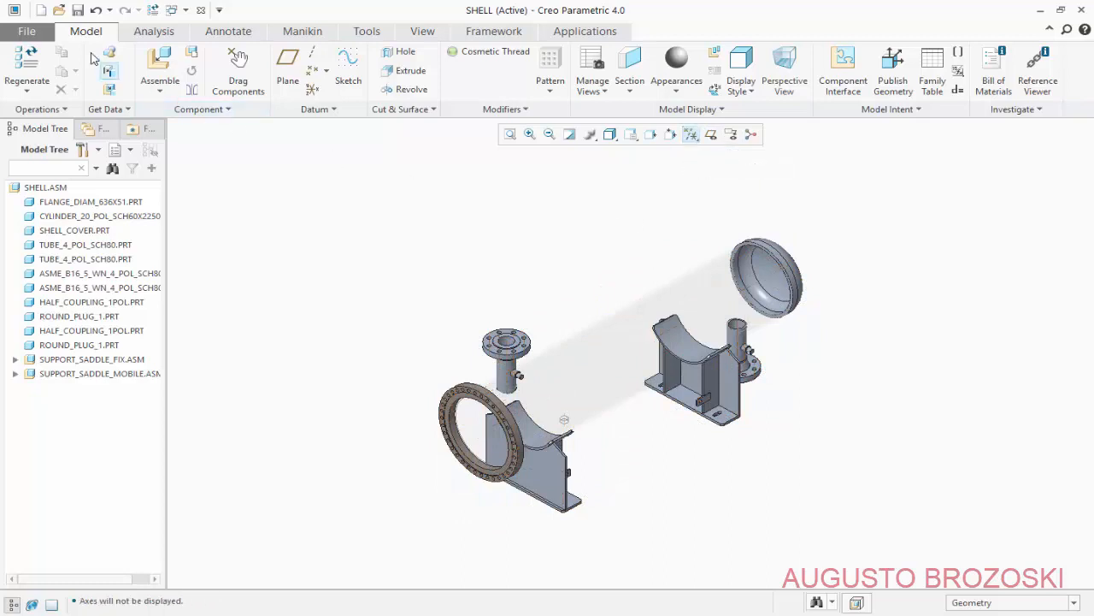
left_click(77, 10)
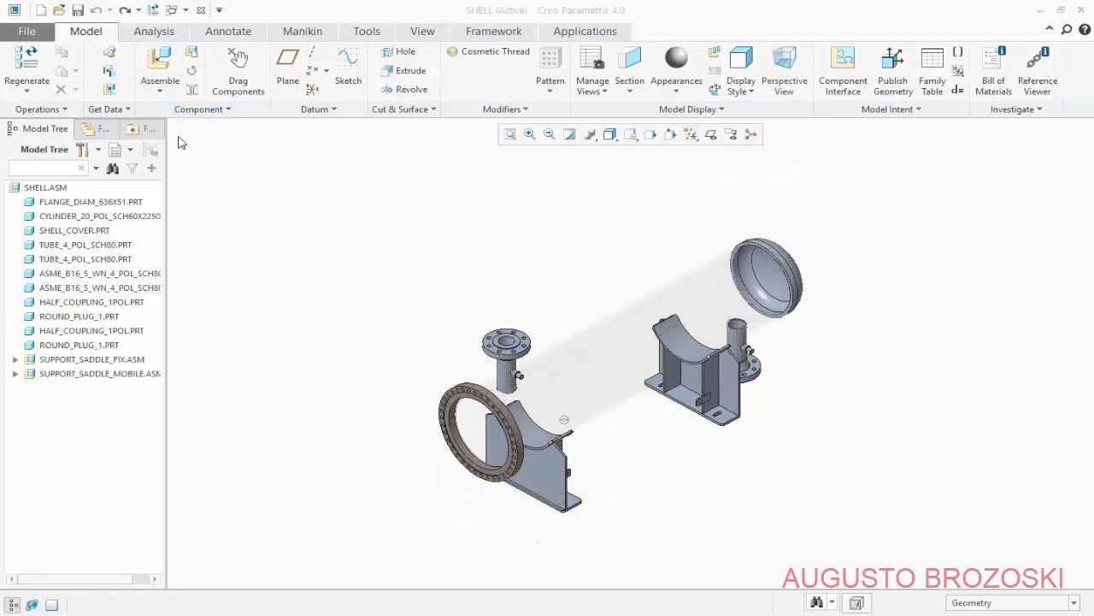
- Check the coupling in the PDF drawing and its parts list, and insert COUPLING_1POL.prt into the shell assembly
key("alt+Tab")
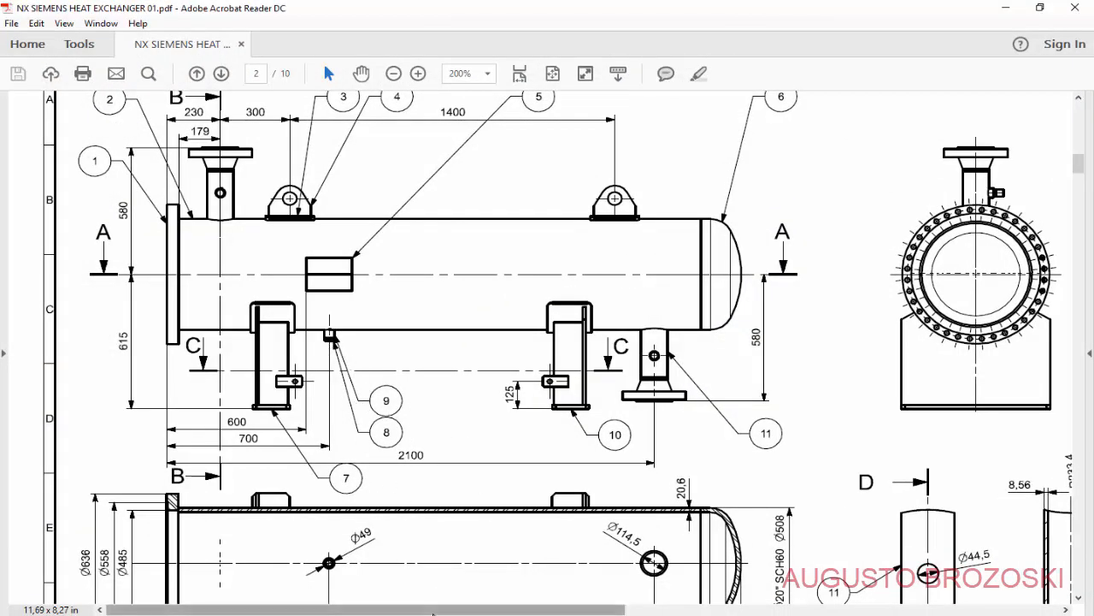
mouse_move(436, 610)
left_mouse_down()
mouse_move(746, 598)
mouse_move(787, 530)
left_mouse_up()
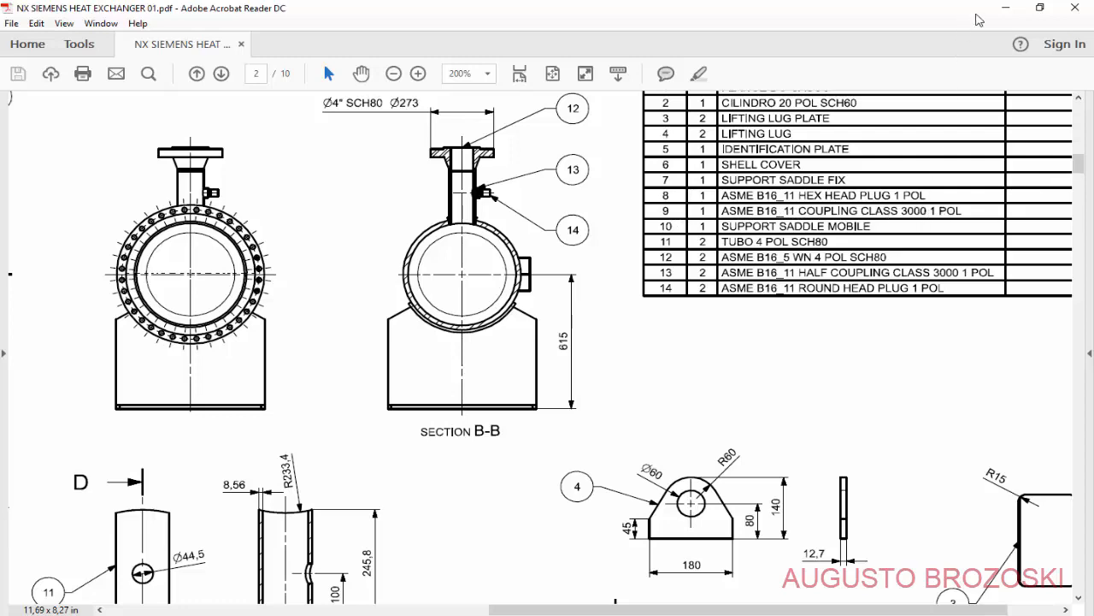
left_click(1006, 7)
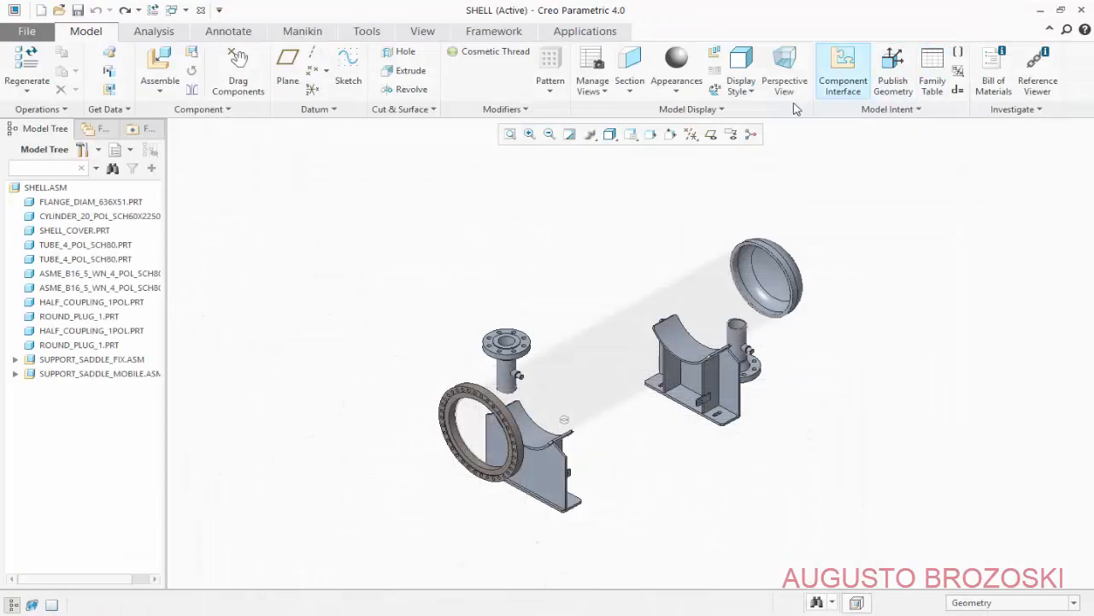
left_click(160, 77)
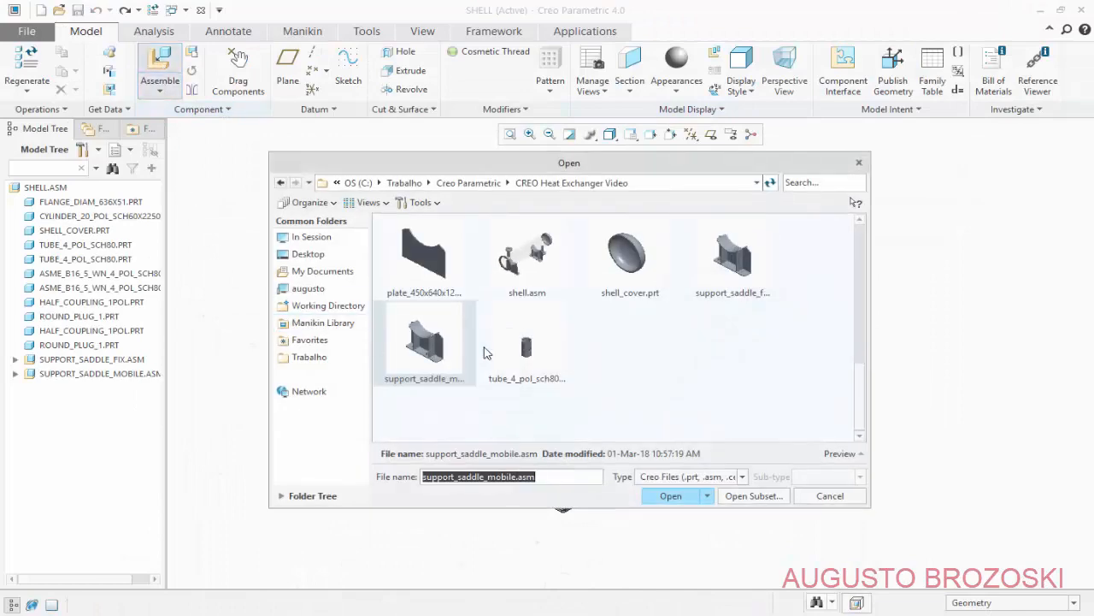
left_click(432, 266)
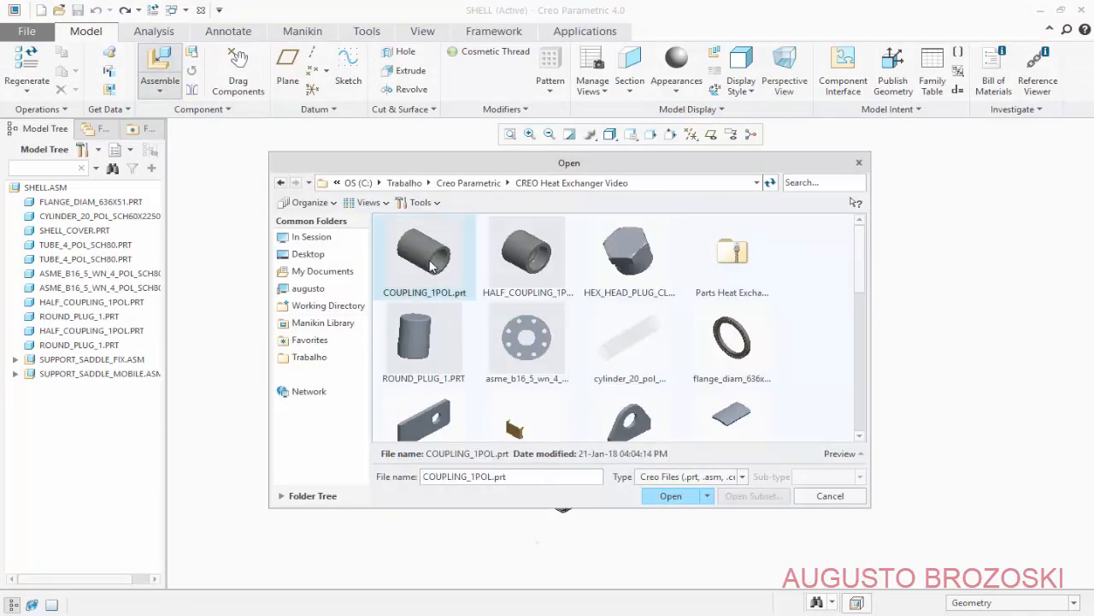
left_click(660, 499)
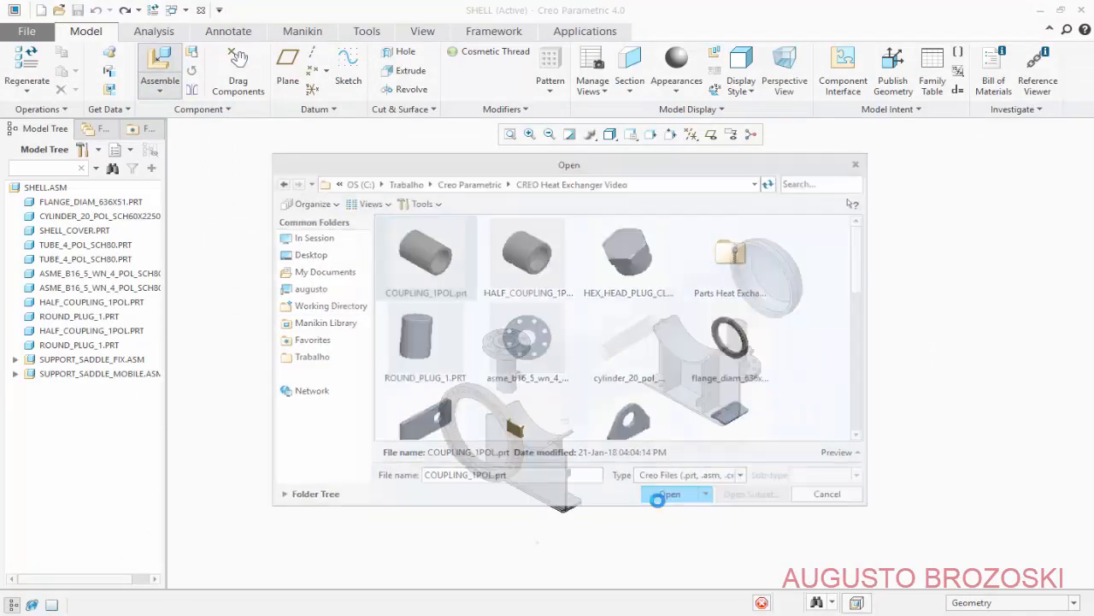
- Move the coupling into the free space between the two saddles and rotate it upright
left_click_drag(462, 571, 628, 457)
scroll(635, 452, "up", 2)
scroll(637, 450, "up", 3)
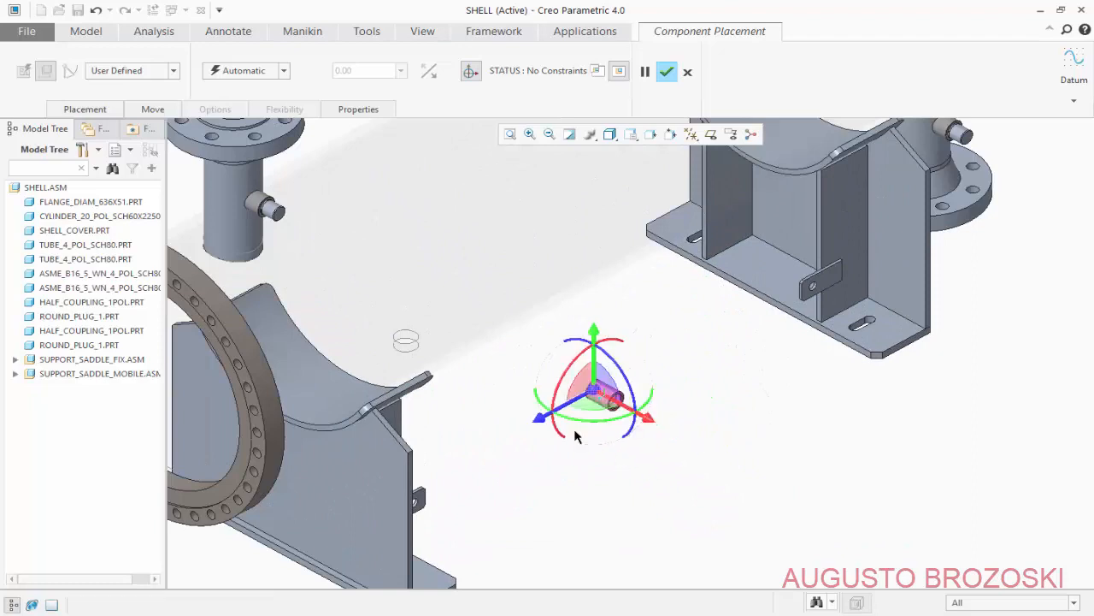
scroll(557, 419, "up", 2)
left_click_drag(650, 352, 667, 428)
scroll(665, 421, "up", 2)
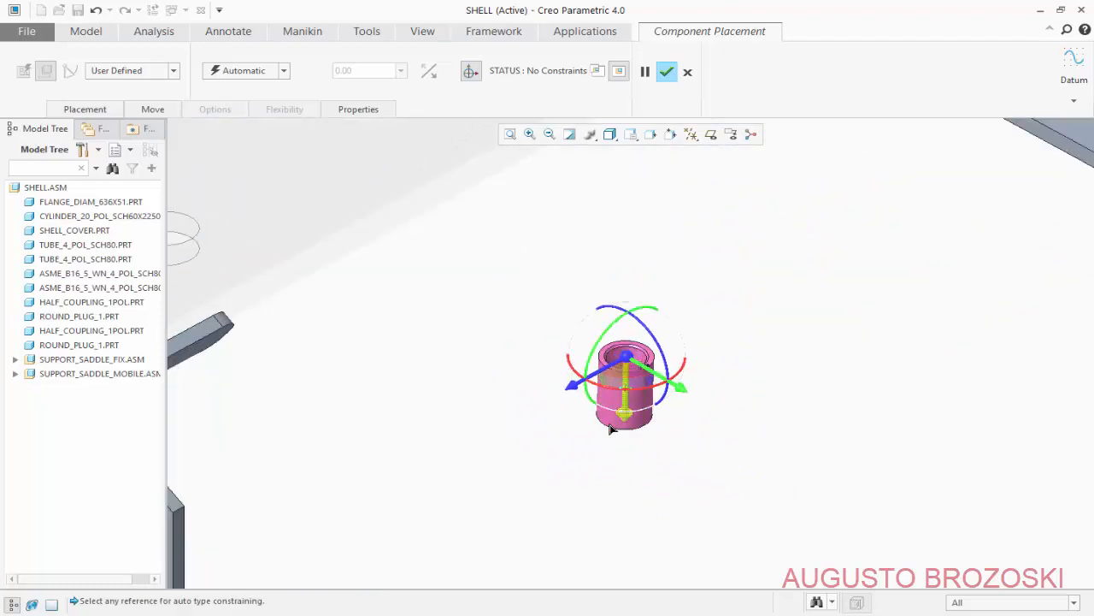
- Constrain the coupling's outer cylindrical surface coincident with the small hole in the underside of the 20-inch cylinder
left_click(86, 109)
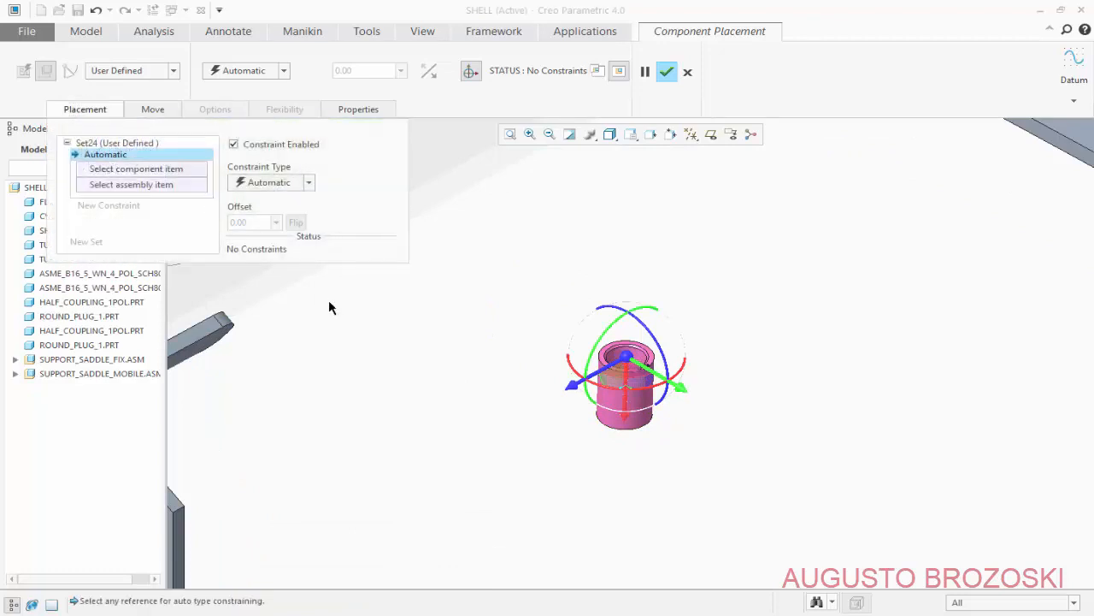
scroll(614, 419, "up", 4)
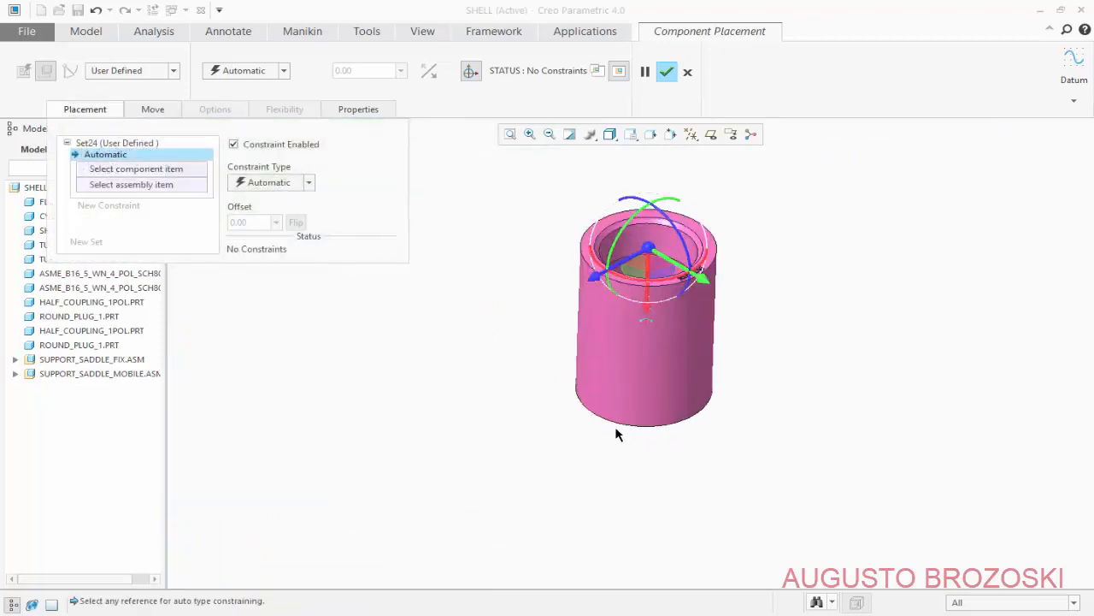
left_click(611, 390)
scroll(611, 390, "down", 4)
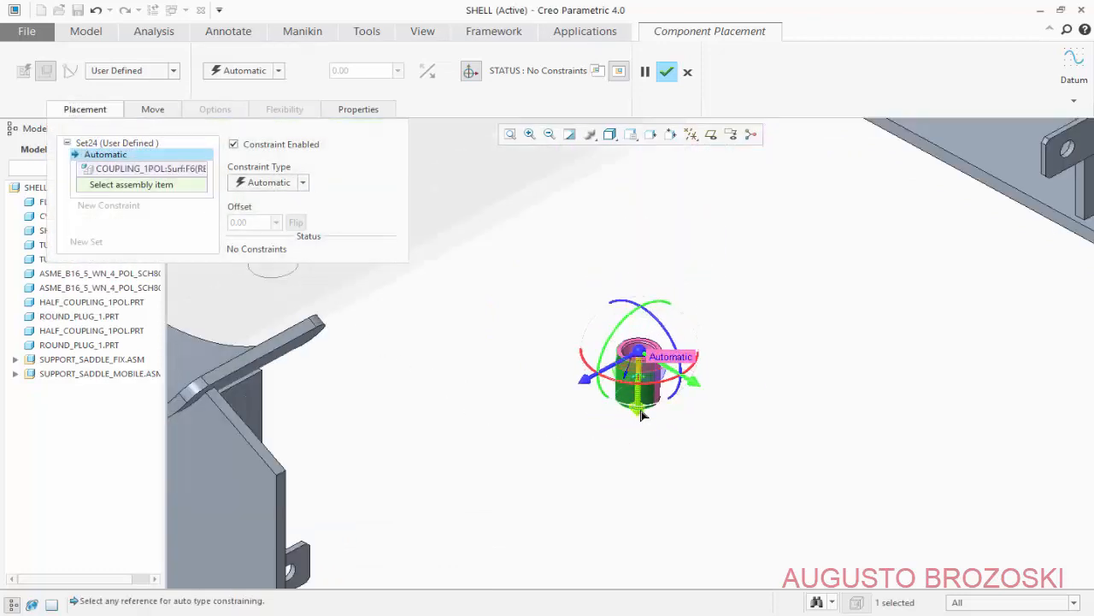
middle_click_drag(488, 389, 623, 576)
scroll(602, 565, "up", 3)
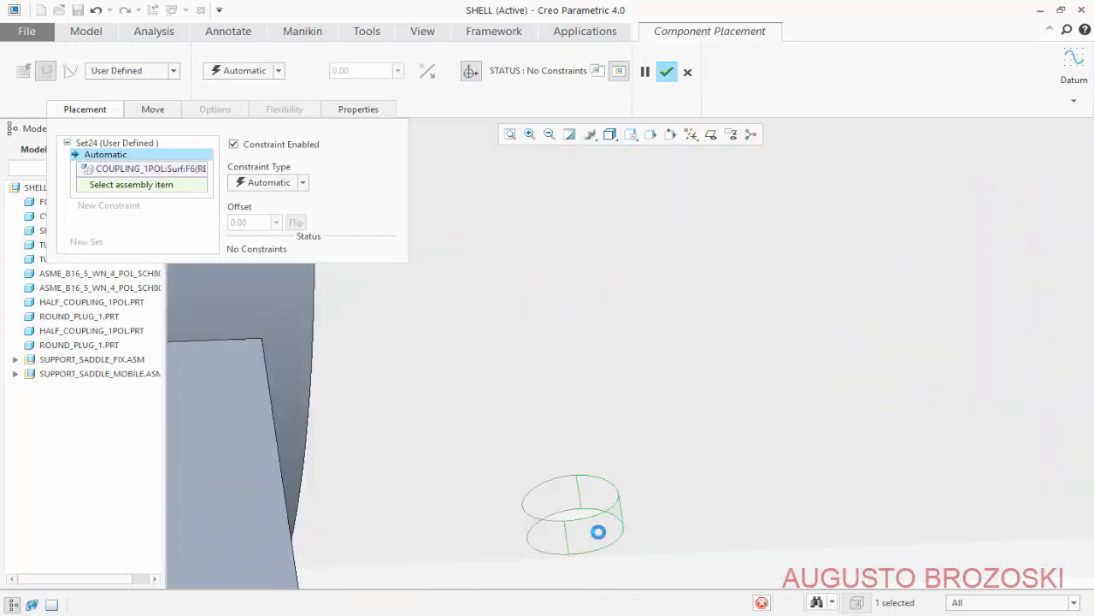
left_click(598, 532)
scroll(544, 415, "down", 4)
scroll(542, 425, "down", 3)
middle_click_drag(542, 425, 585, 421)
scroll(586, 422, "up", 2)
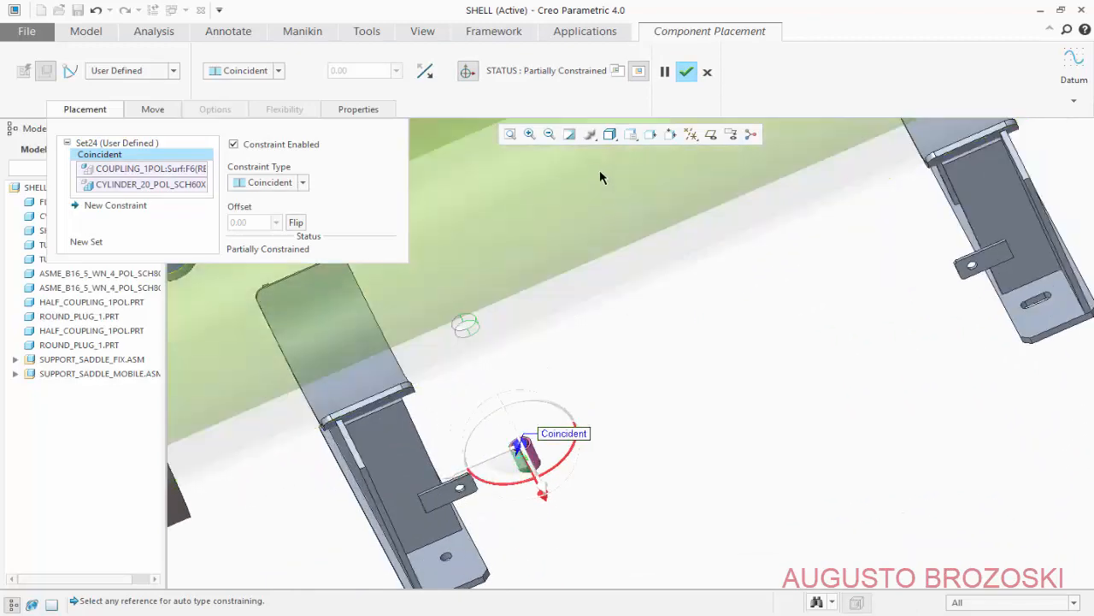
- Show the datum planes and constrain the coupling's DTM11 plane coincident with the assembly's ASM_RIGHT plane
left_click(709, 137)
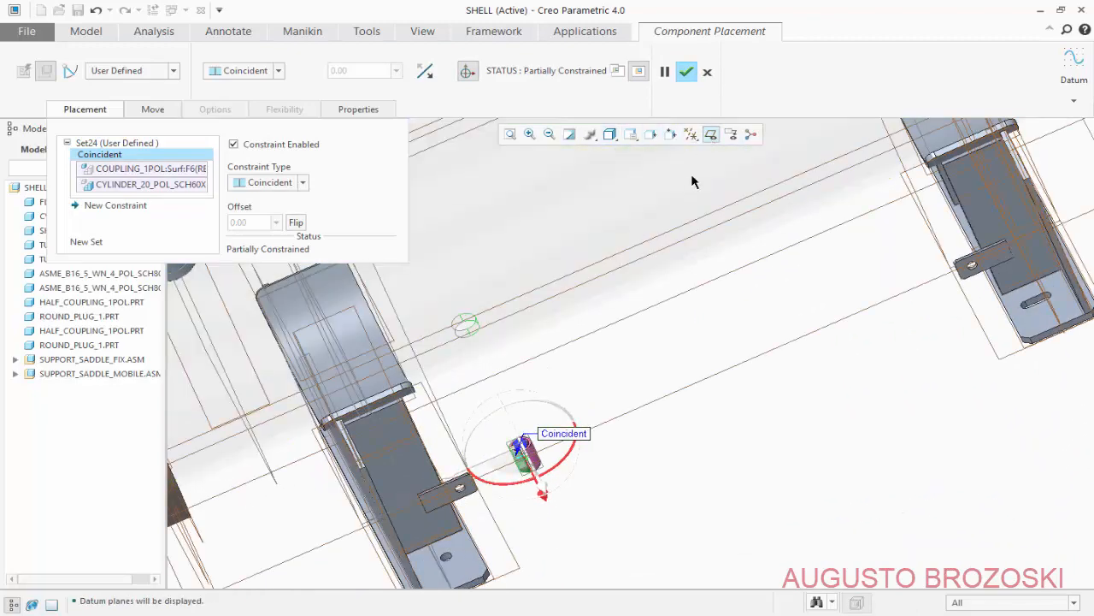
scroll(520, 471, "up", 4)
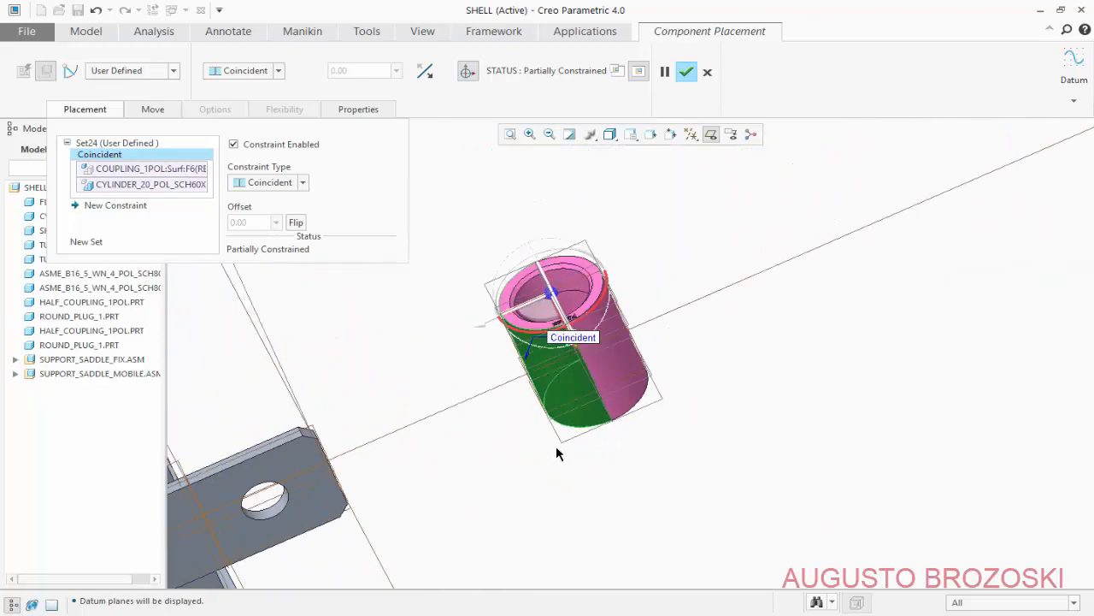
scroll(556, 445, "down", 3)
middle_click_drag(556, 445, 524, 535)
scroll(525, 534, "down", 2)
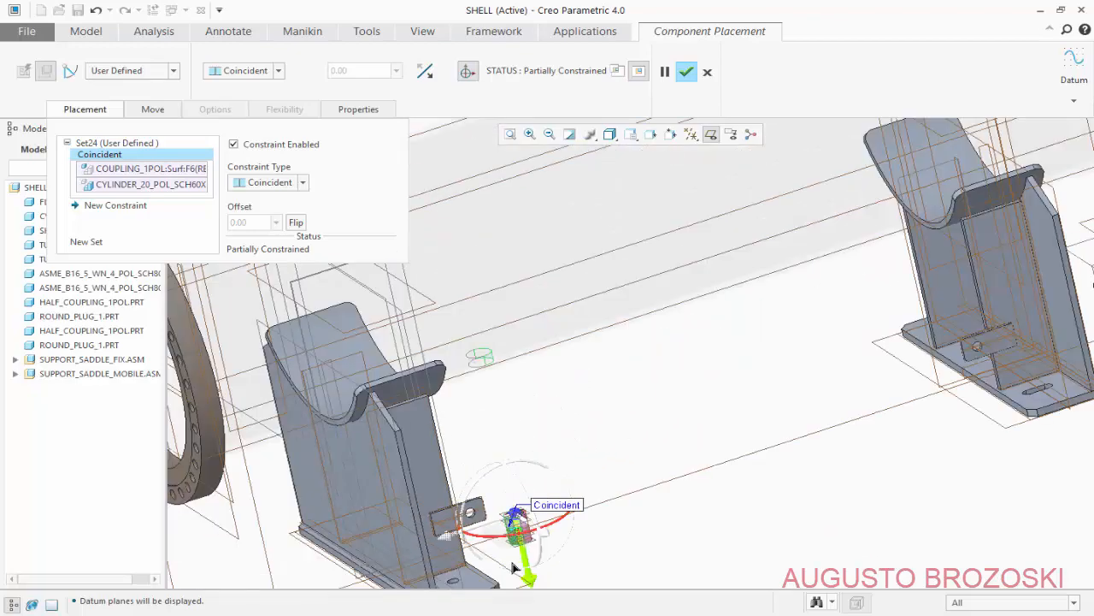
scroll(518, 511, "up", 5)
scroll(484, 467, "up", 3)
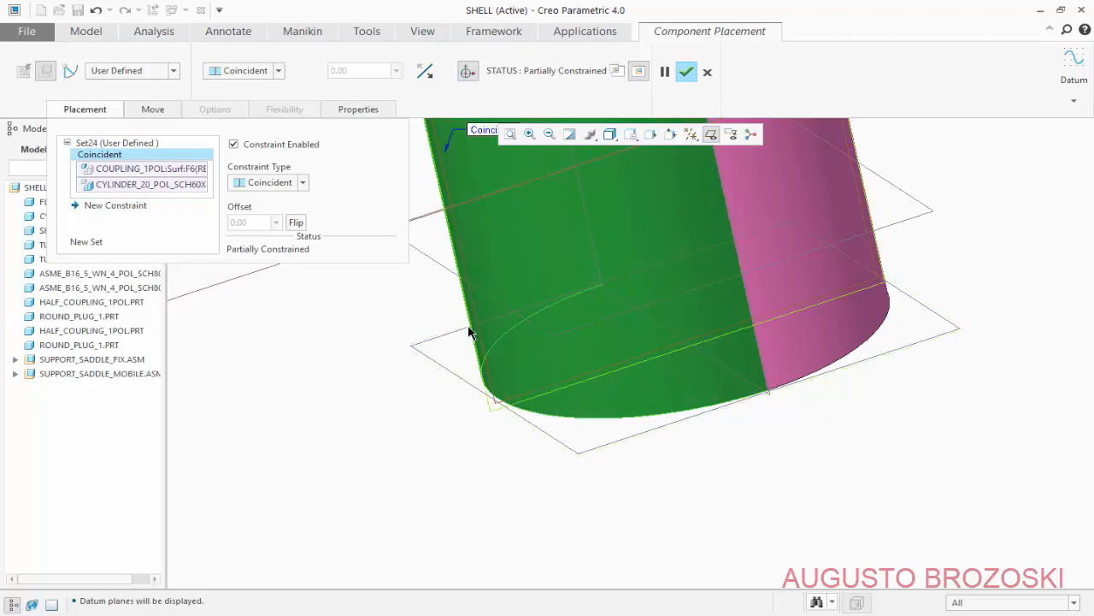
scroll(930, 282, "down", 5)
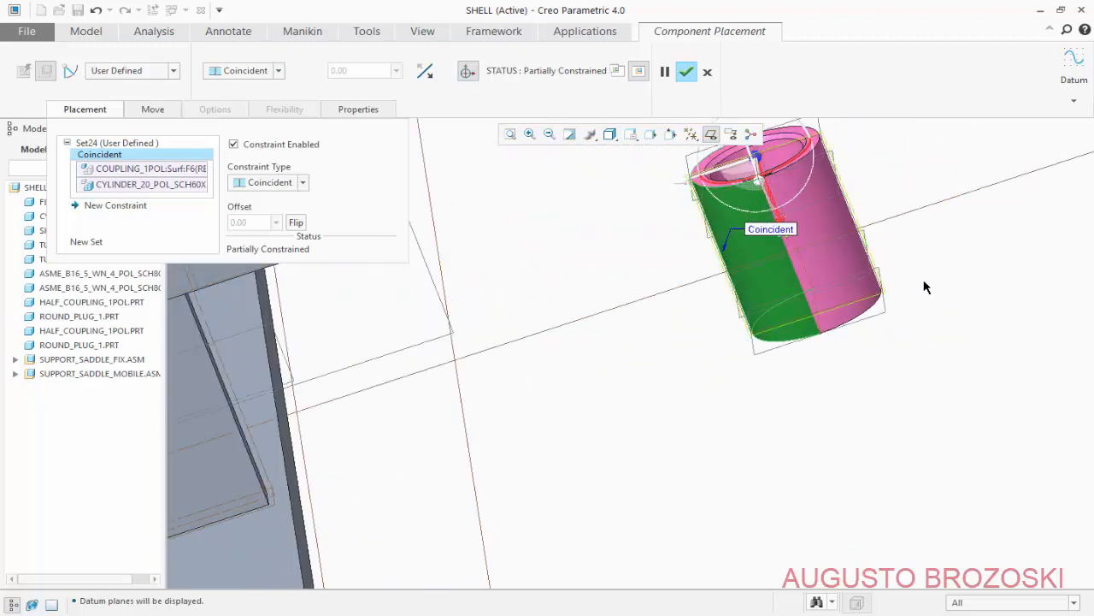
scroll(925, 287, "up", 6)
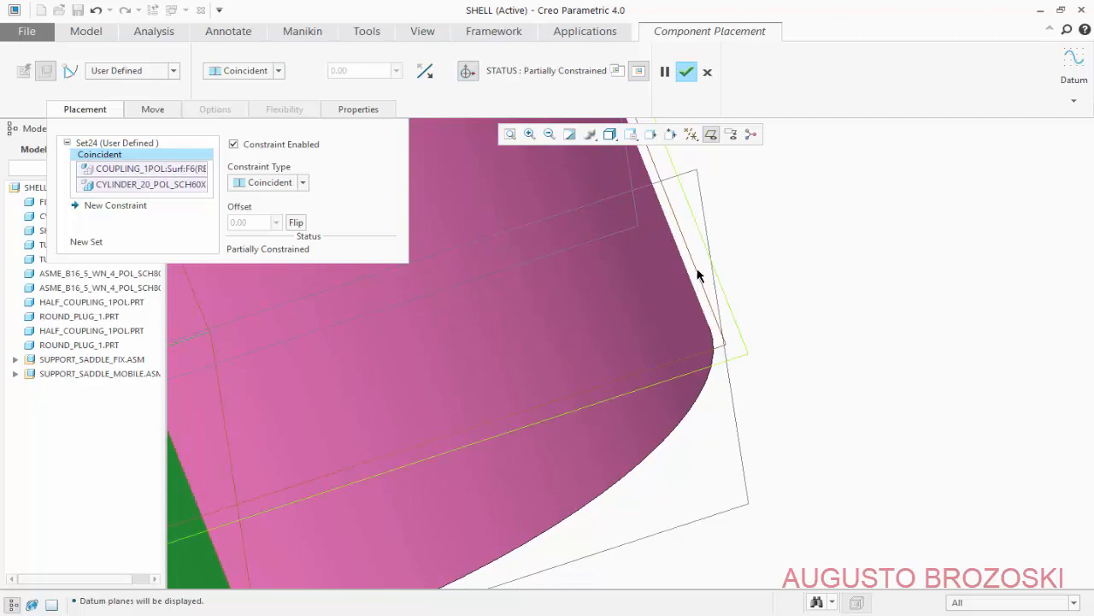
left_click(698, 275)
scroll(778, 366, "down", 8)
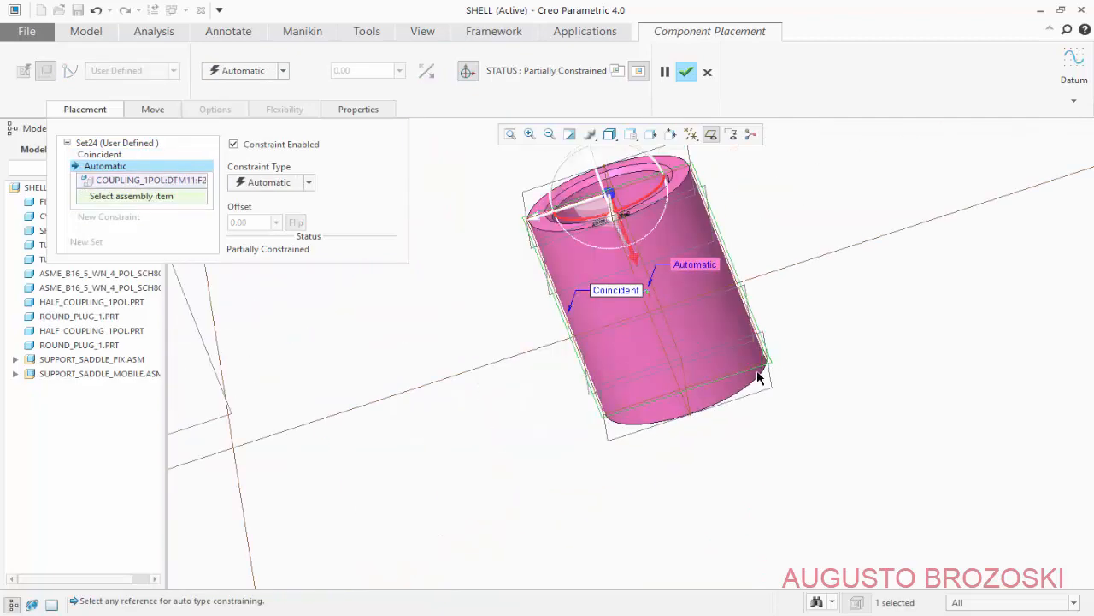
scroll(749, 376, "down", 5)
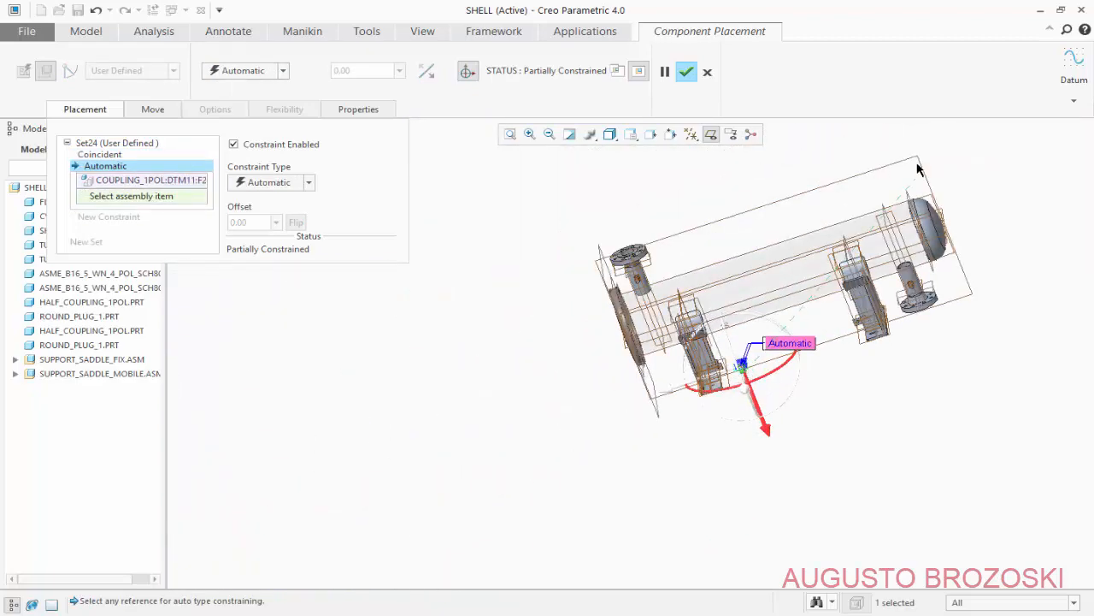
left_click(919, 166)
scroll(775, 367, "up", 8)
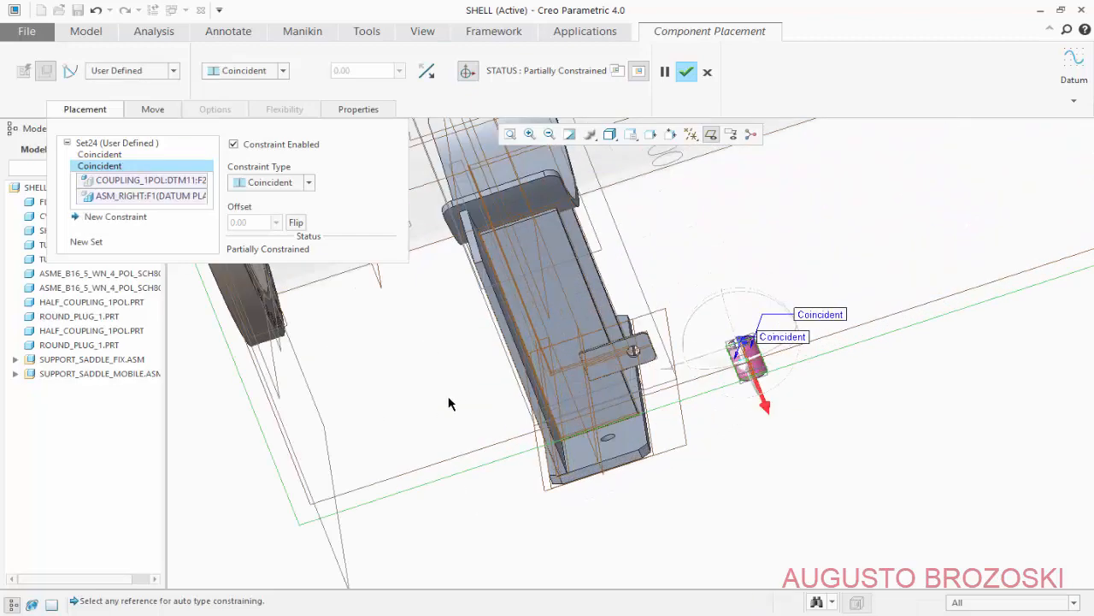
- Add a Tangent constraint between the coupling's DTM10 plane and the 20-inch cylinder's inner surface, hide the datum planes, and accept the placement
left_click(116, 217)
scroll(759, 398, "up", 6)
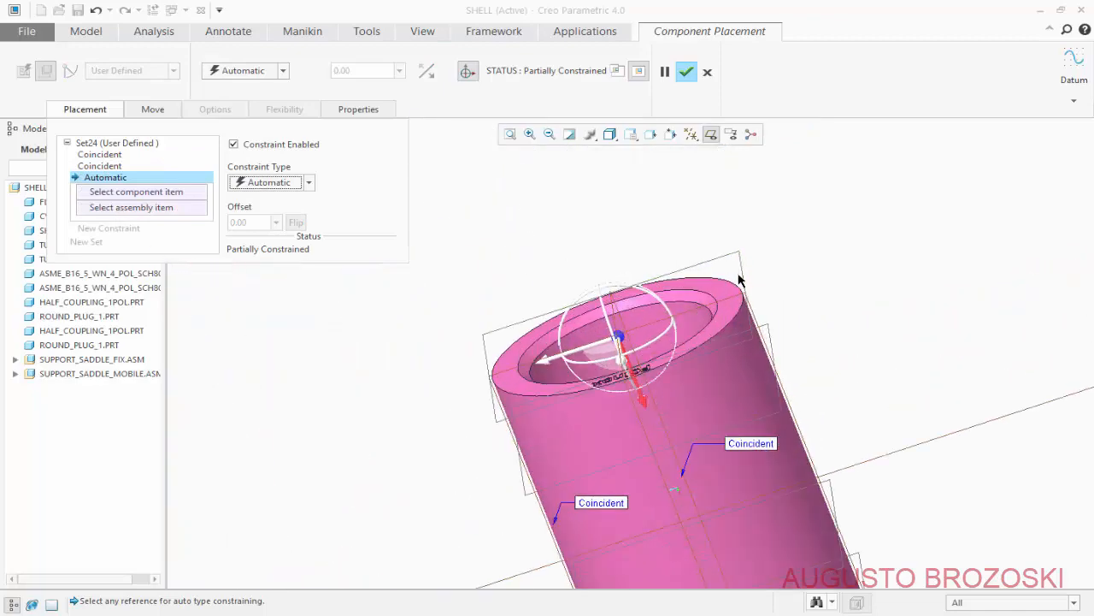
left_click(740, 269)
scroll(690, 340, "down", 8)
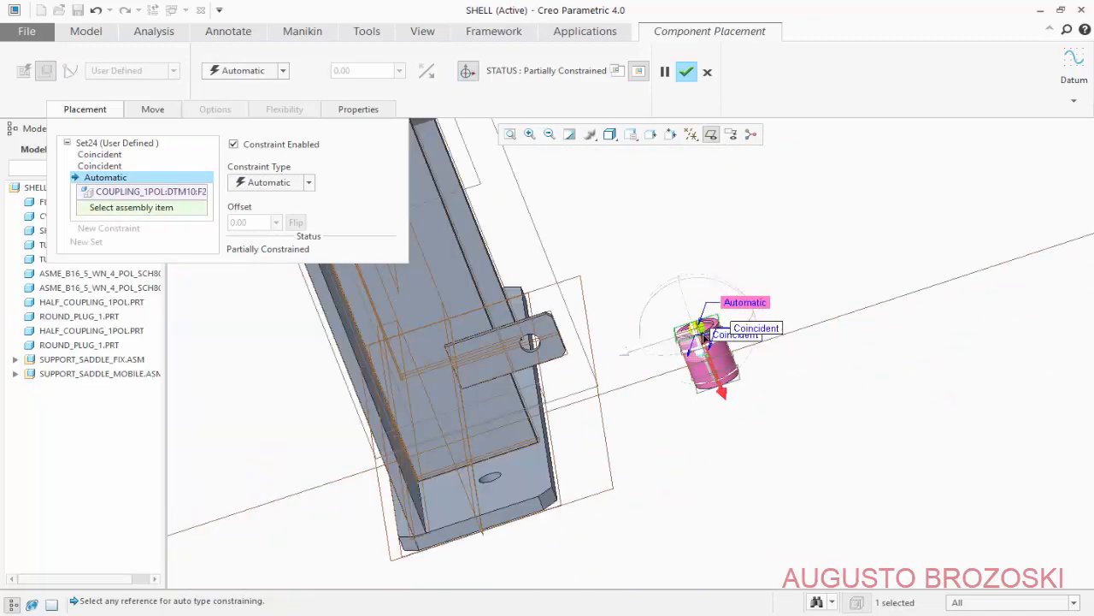
middle_click_drag(689, 341, 560, 282)
scroll(561, 278, "up", 4)
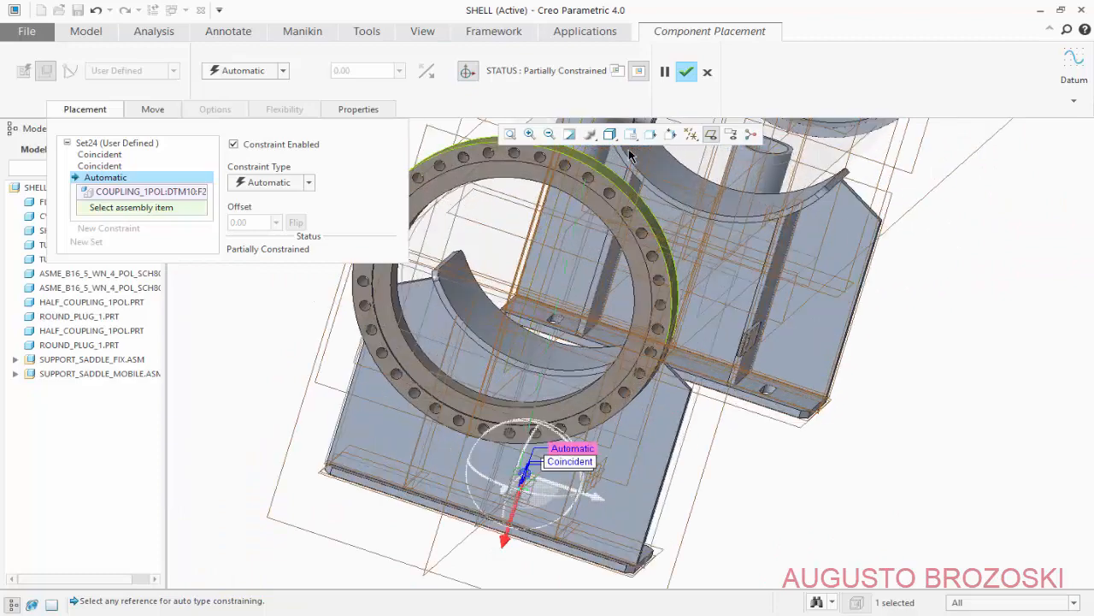
left_click(711, 137)
left_click(515, 245)
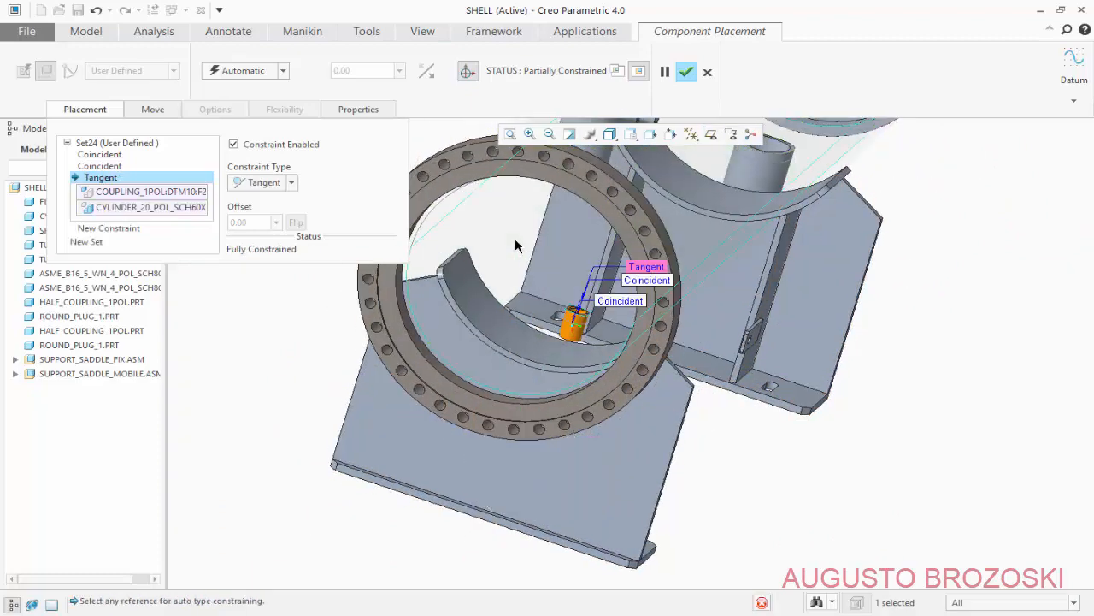
scroll(571, 320, "up", 3)
scroll(566, 324, "up", 3)
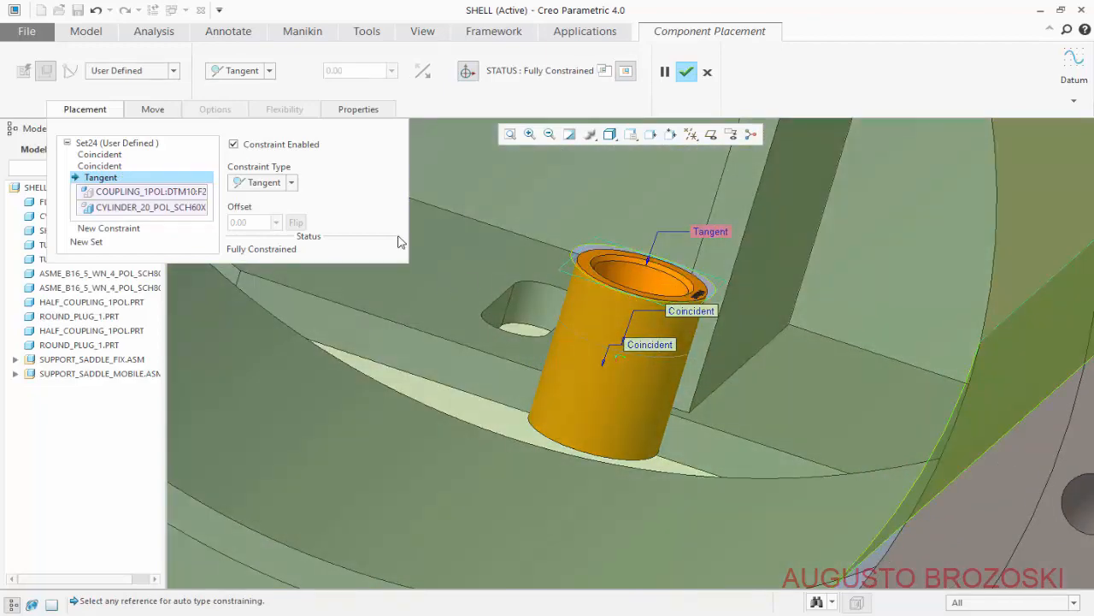
left_click(687, 72)
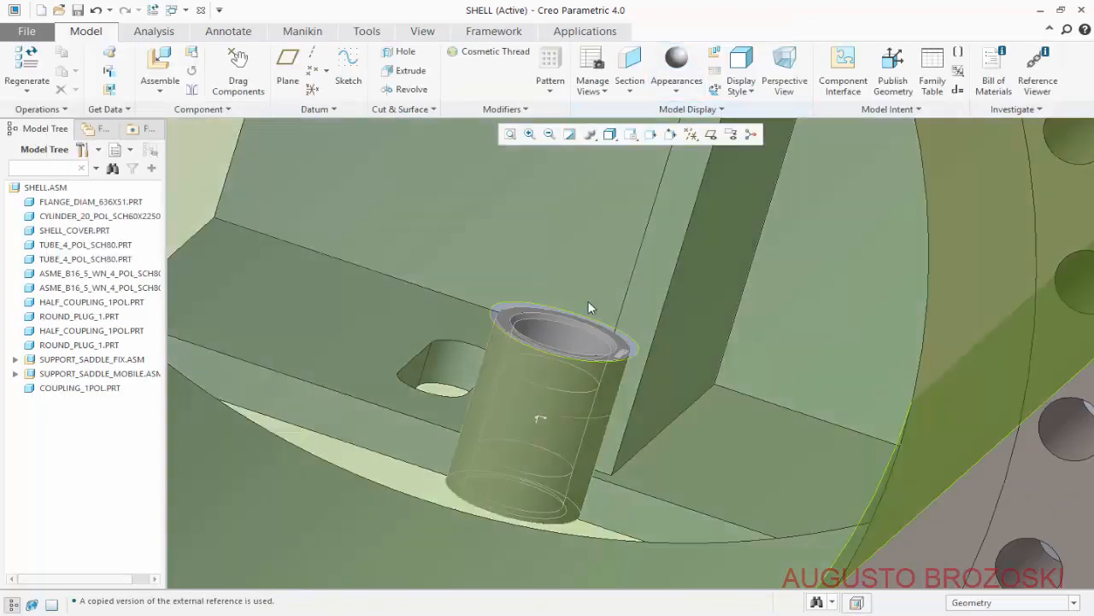
- Insert HEX_HEAD_PLUG_CLASS_30001.PRT into the shell assembly
scroll(565, 338, "down", 5)
middle_click_drag(564, 338, 598, 368)
scroll(610, 374, "up", 8)
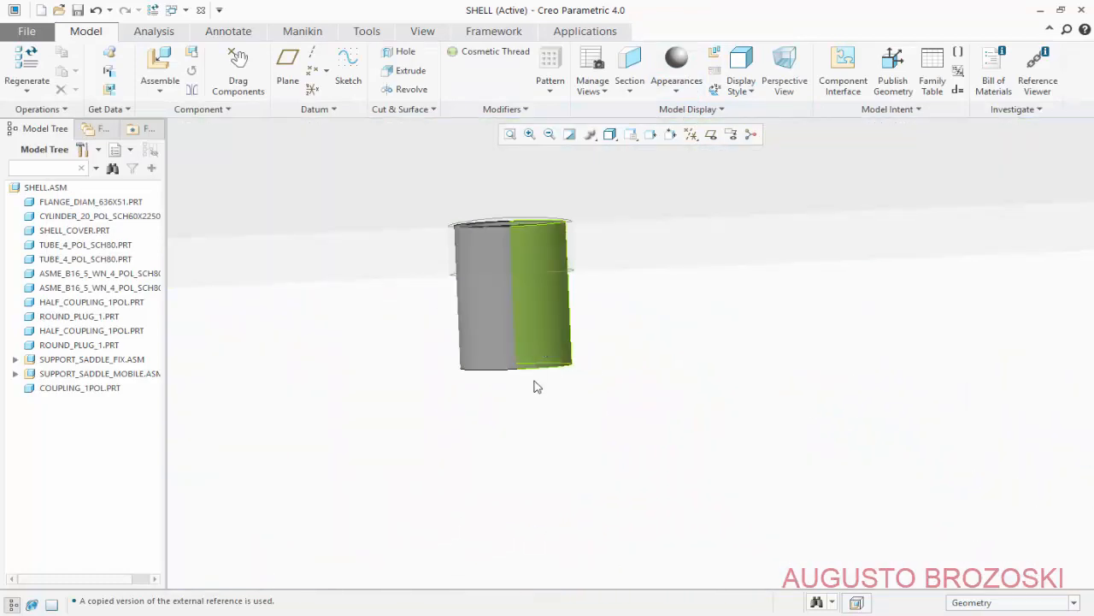
scroll(616, 338, "down", 6)
scroll(603, 342, "up", 2)
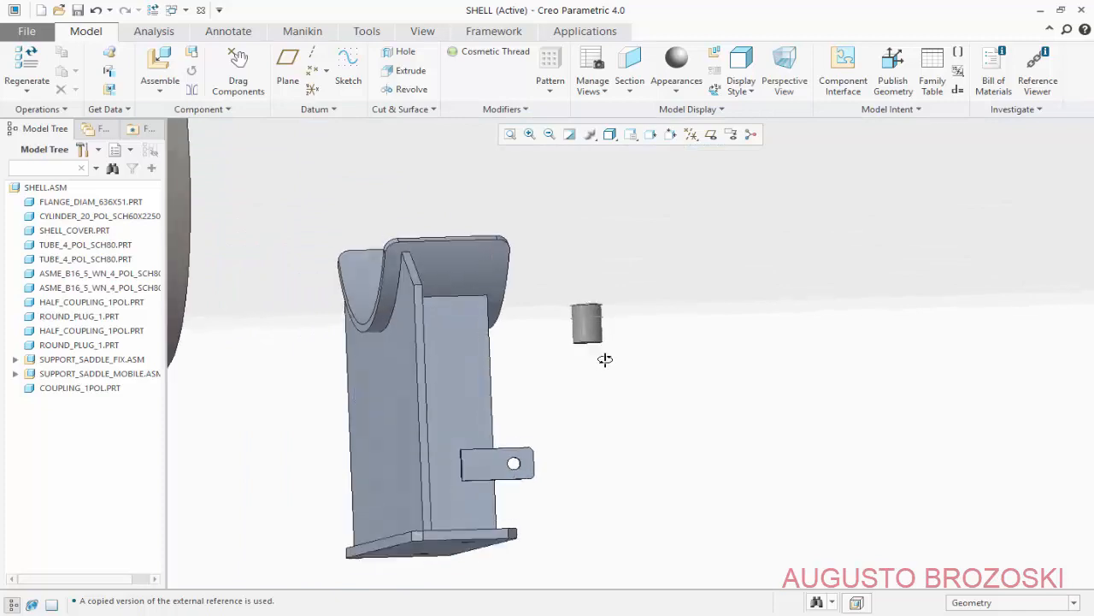
left_click(160, 64)
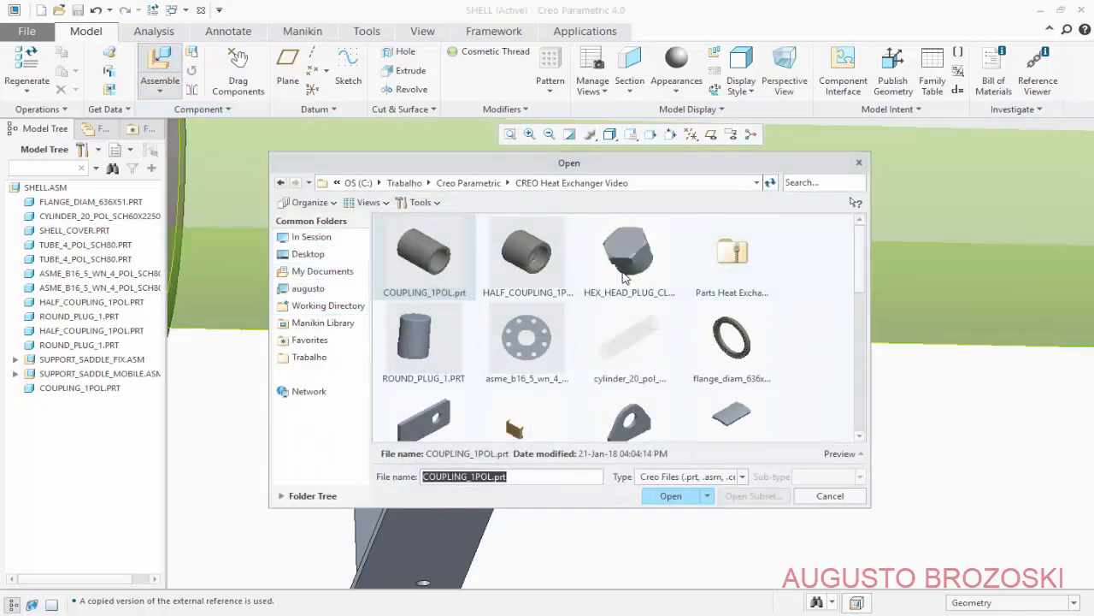
left_click(625, 268)
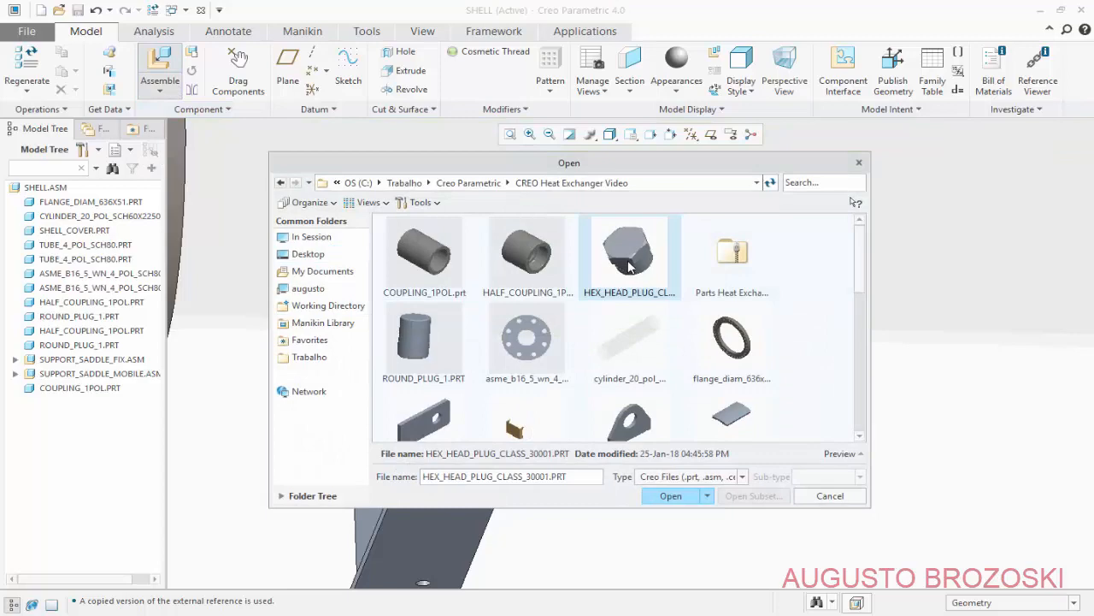
left_click(669, 496)
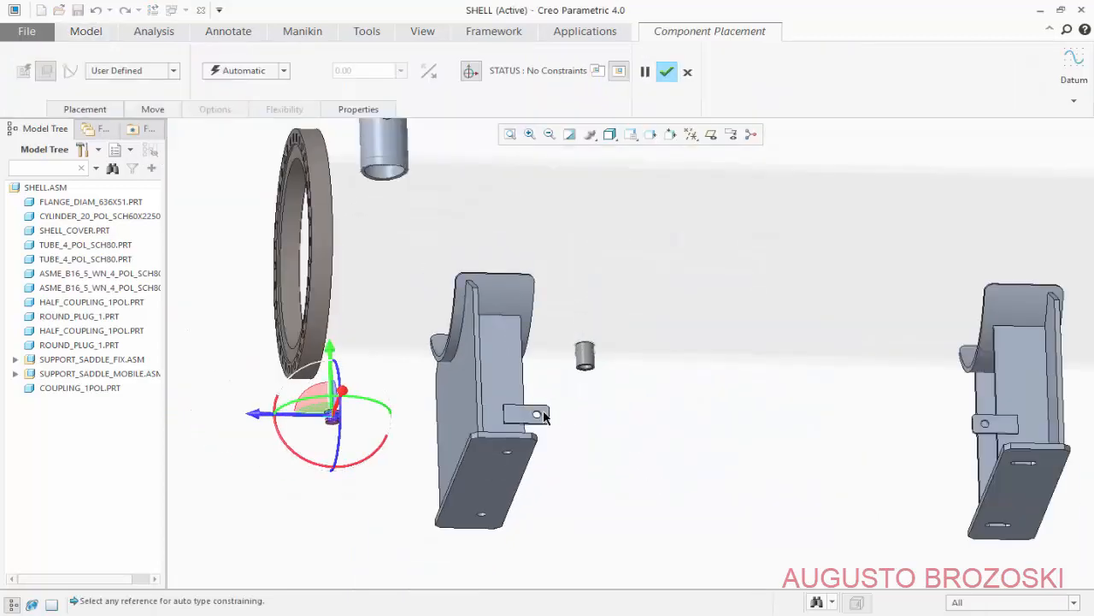
- Move the hex head plug near the coupling and turn it over so its round shank faces up
left_click_drag(259, 417, 547, 423)
middle_click_drag(595, 386, 618, 434)
scroll(695, 528, "down", 3)
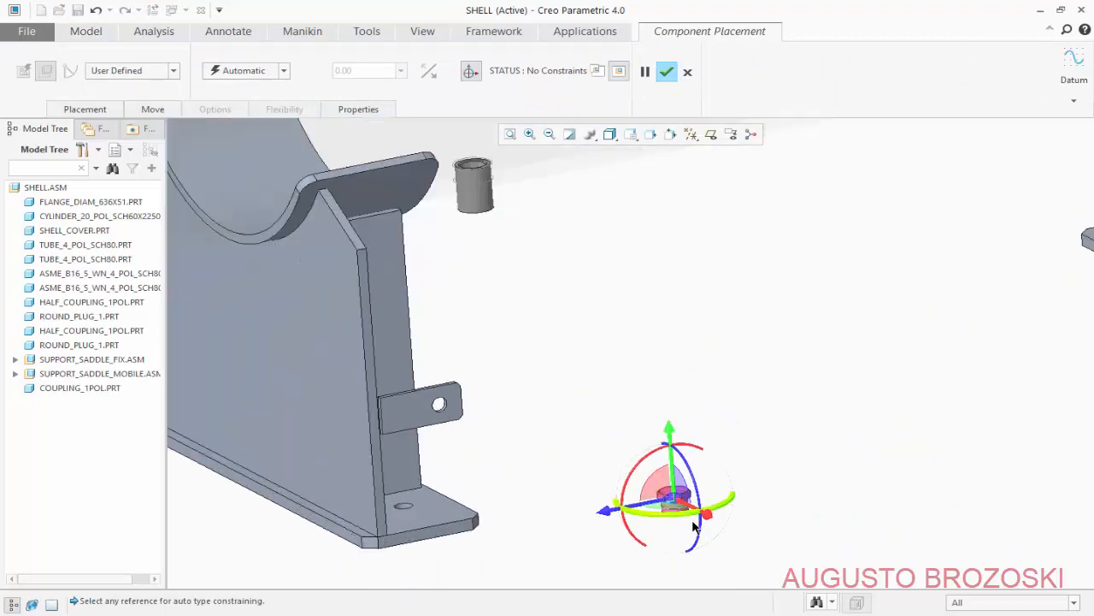
left_click_drag(675, 491, 604, 237)
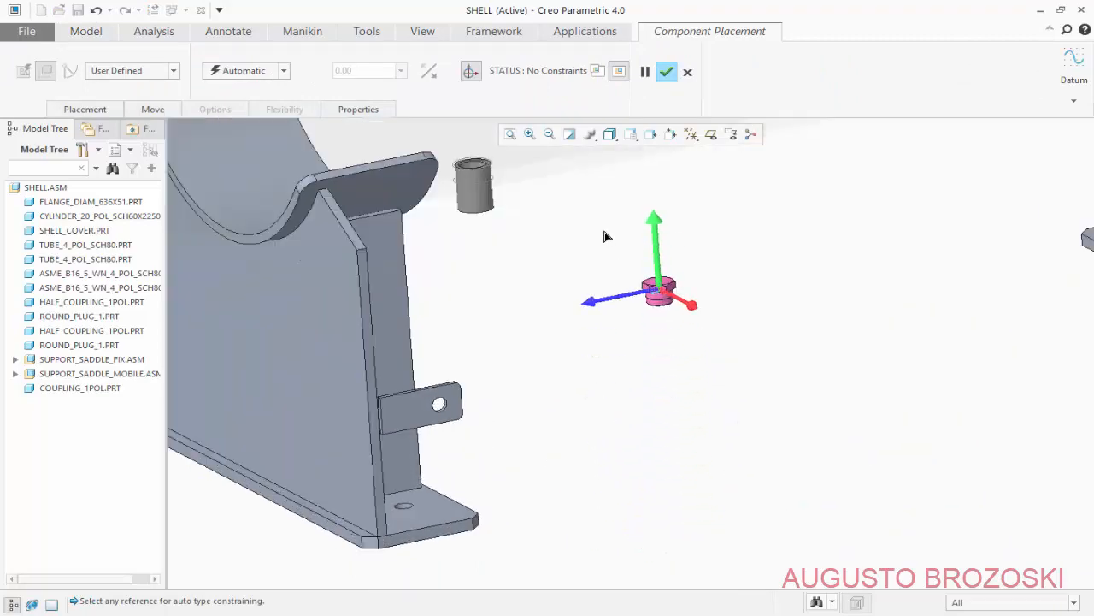
scroll(675, 267, "down", 2)
left_click_drag(666, 261, 640, 423)
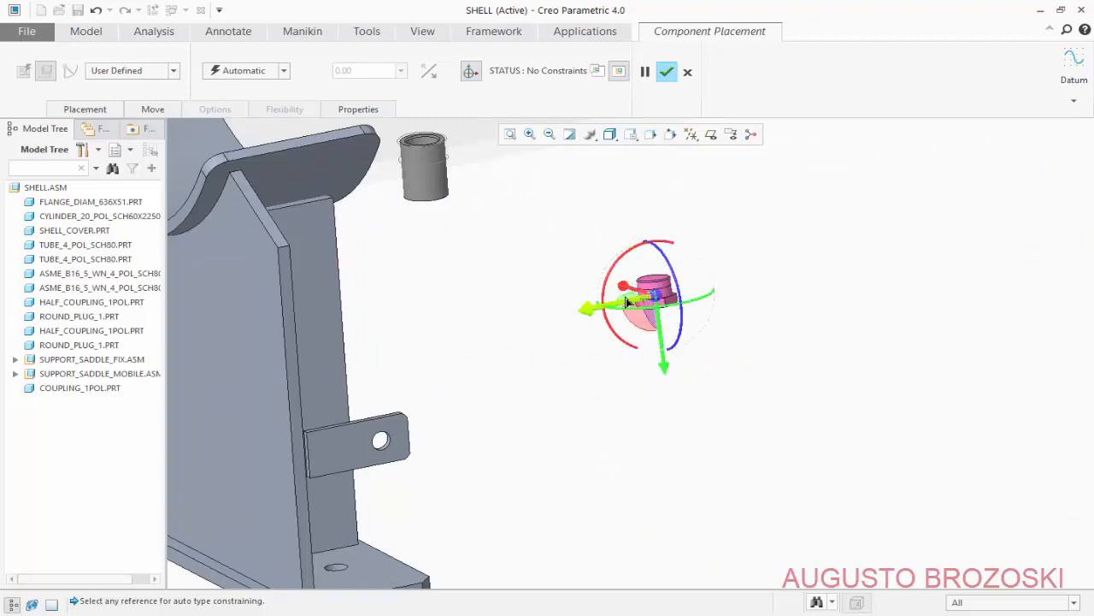
- Constrain the plug's cylindrical shank surface coincident with the coupling's cylindrical surface
scroll(620, 263, "down", 6)
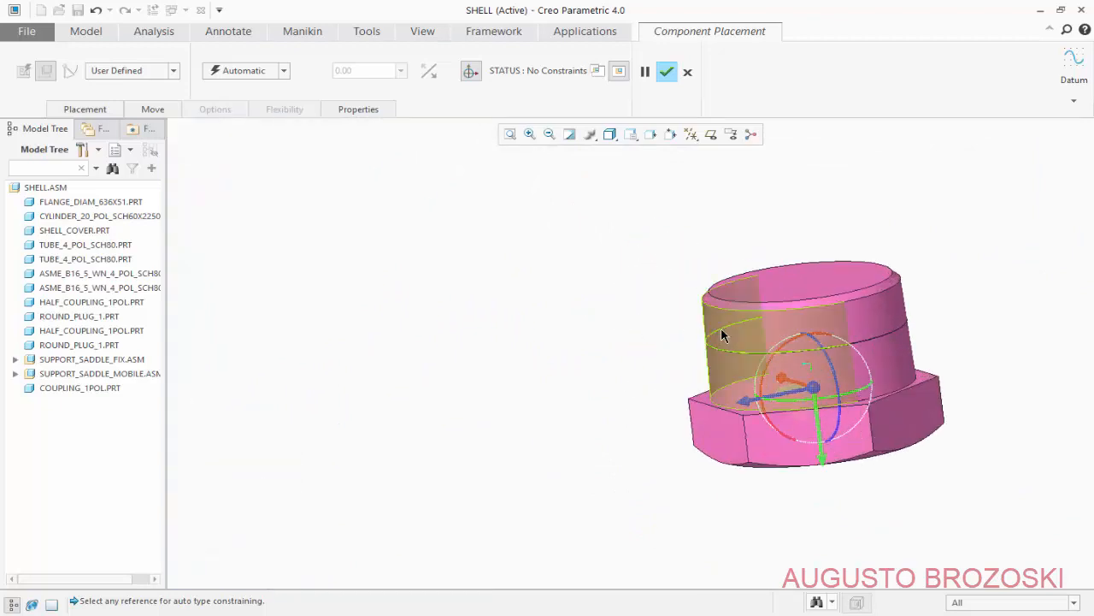
left_click(721, 327)
scroll(720, 327, "up", 5)
scroll(483, 248, "down", 5)
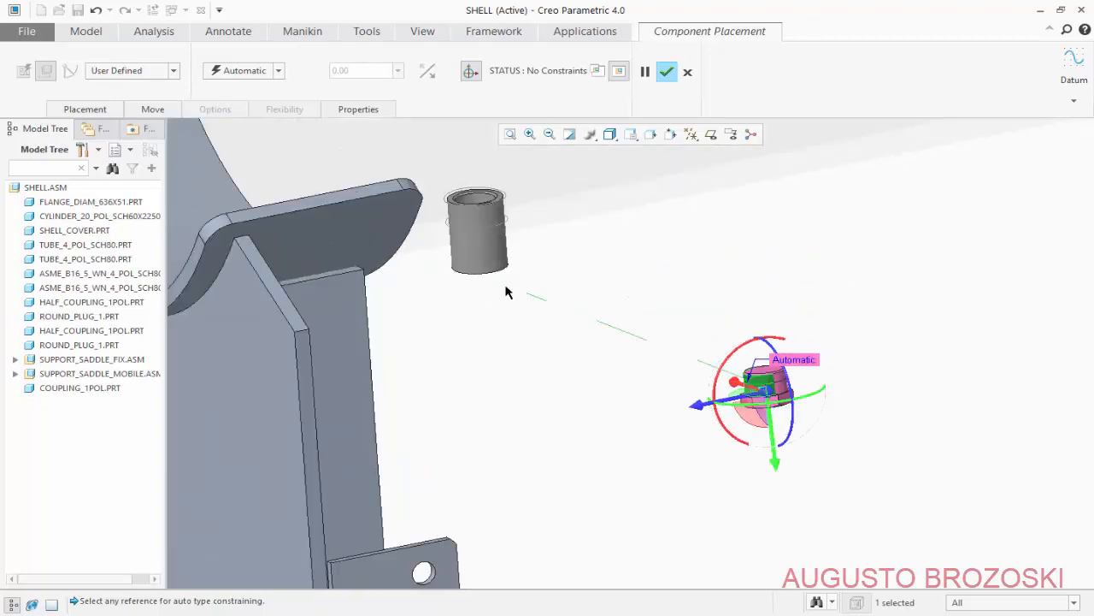
left_click(475, 227)
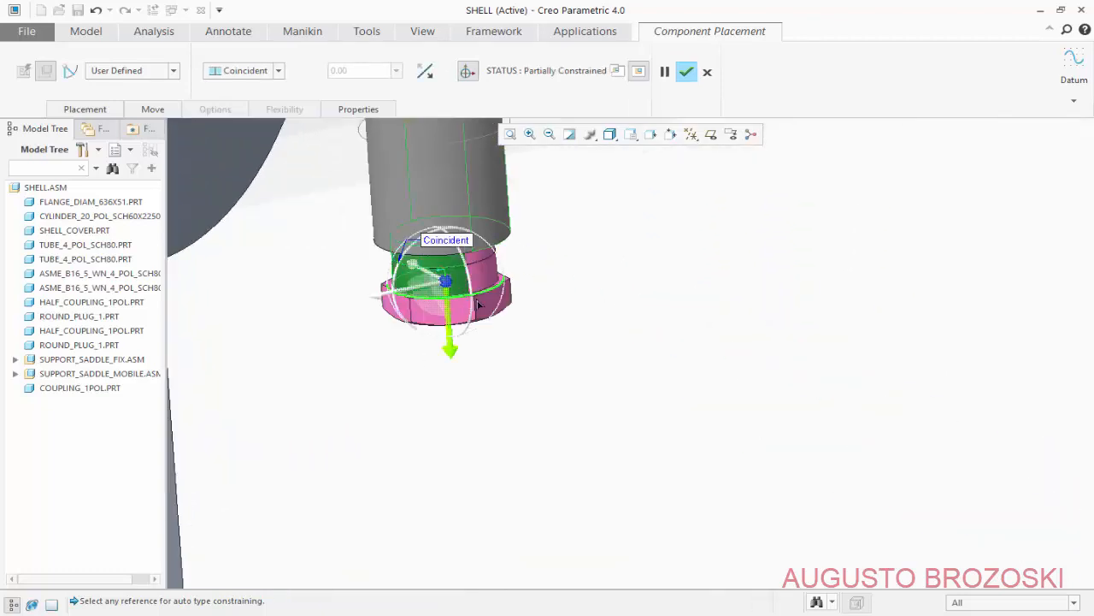
- Slide the hex head plug down along its axis until it is clear of the coupling's lower end
scroll(389, 352, "up", 5)
middle_click_drag(402, 324, 436, 291)
scroll(436, 291, "down", 6)
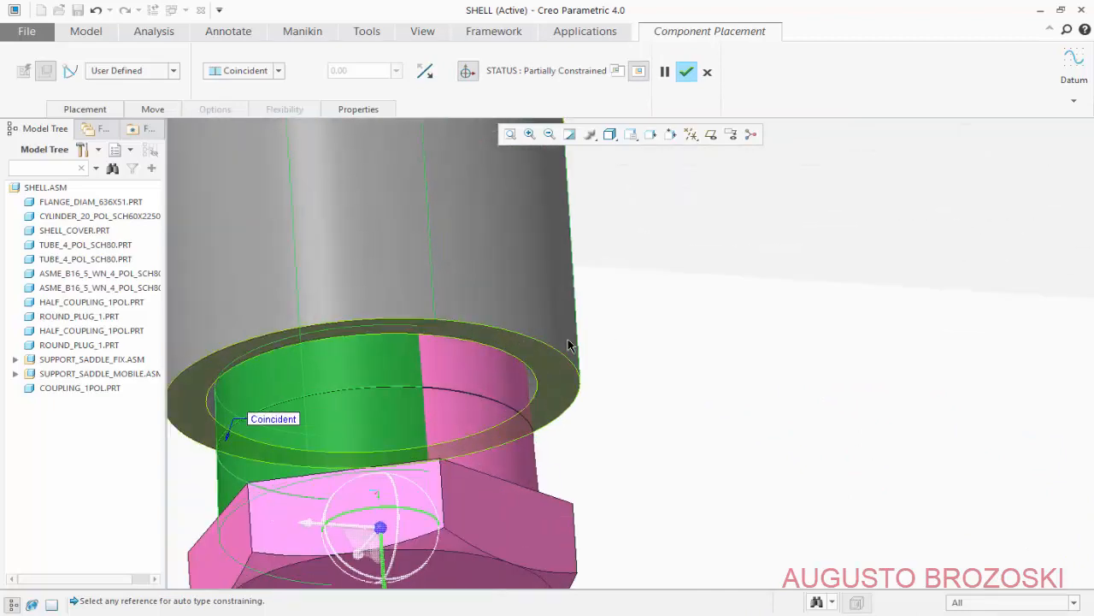
scroll(610, 367, "down", 2)
scroll(537, 399, "up", 6)
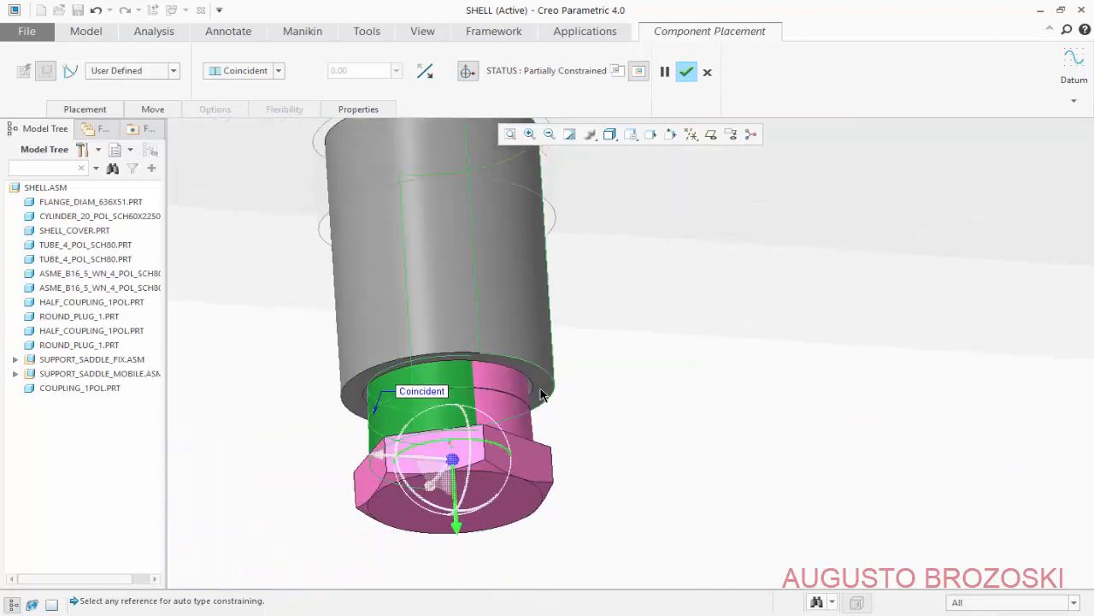
left_click_drag(475, 516, 466, 577)
middle_click_drag(466, 577, 537, 528)
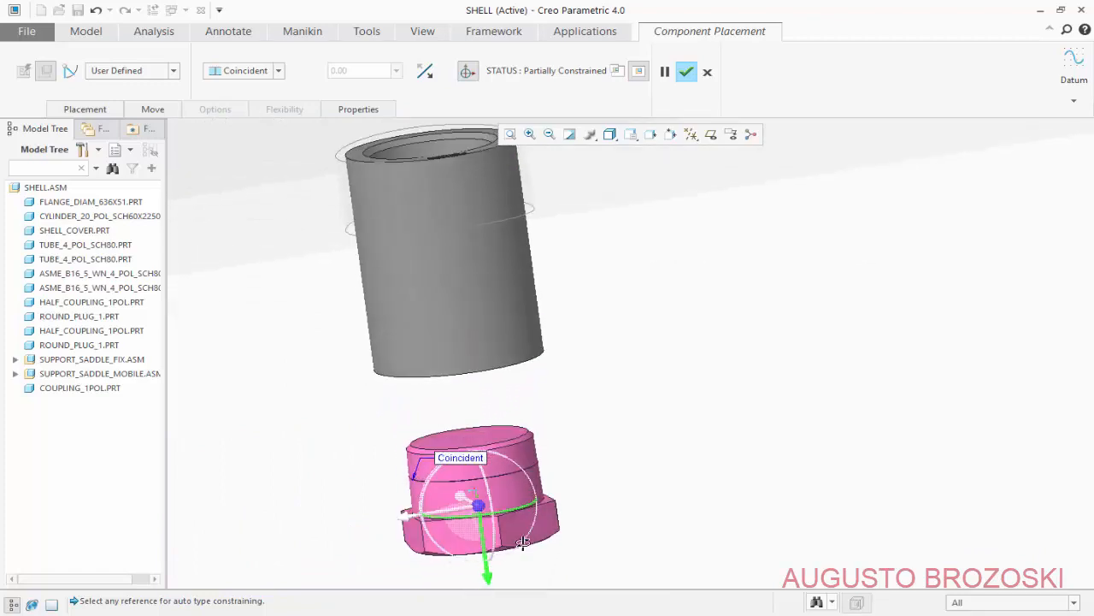
- Constrain the narrow ring face partway along the plug's shank coincident with the coupling's lower end face
scroll(535, 513, "down", 5)
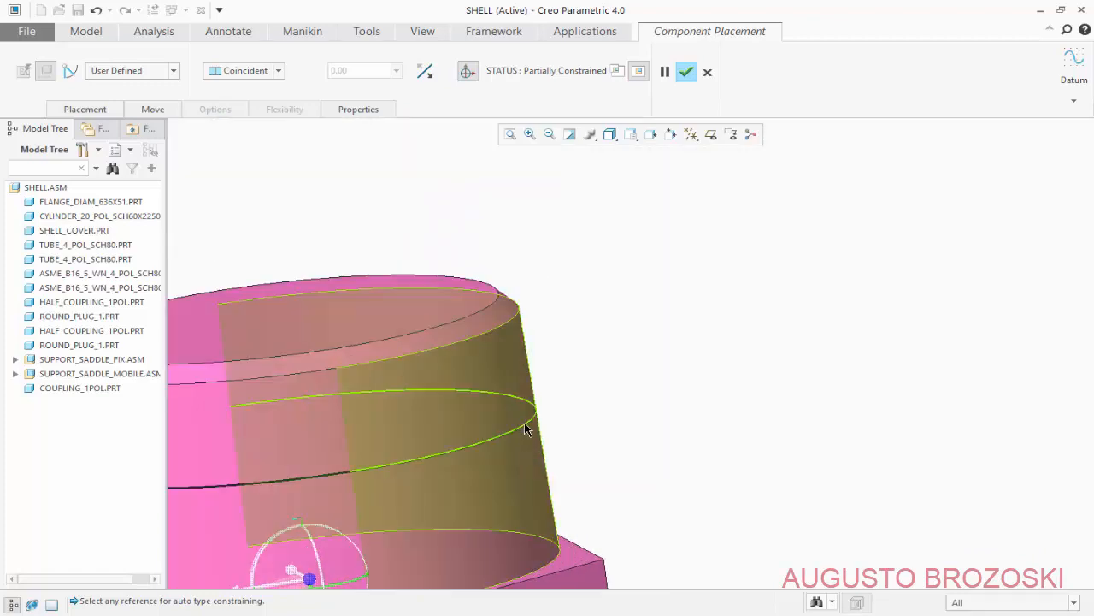
right_click(524, 422)
left_click(526, 430)
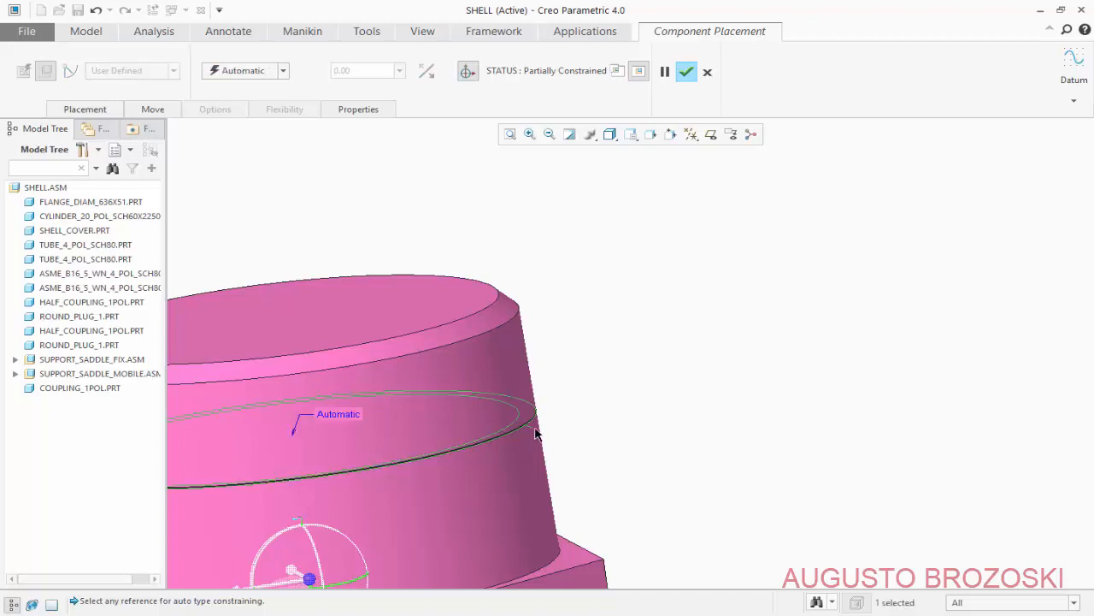
scroll(530, 427, "up", 5)
scroll(556, 356, "down", 3)
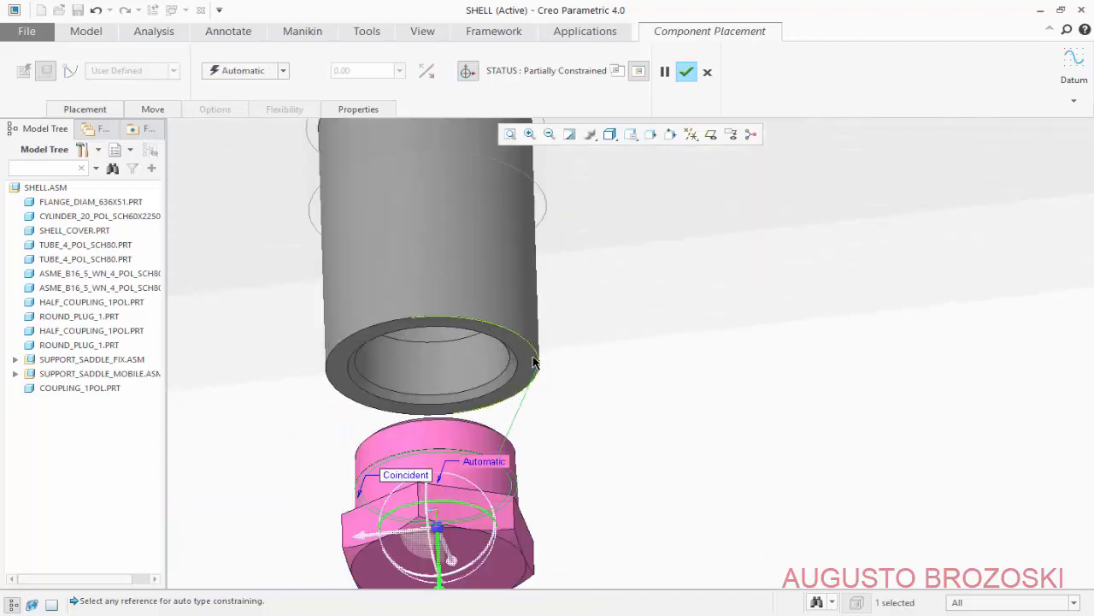
left_click(520, 406)
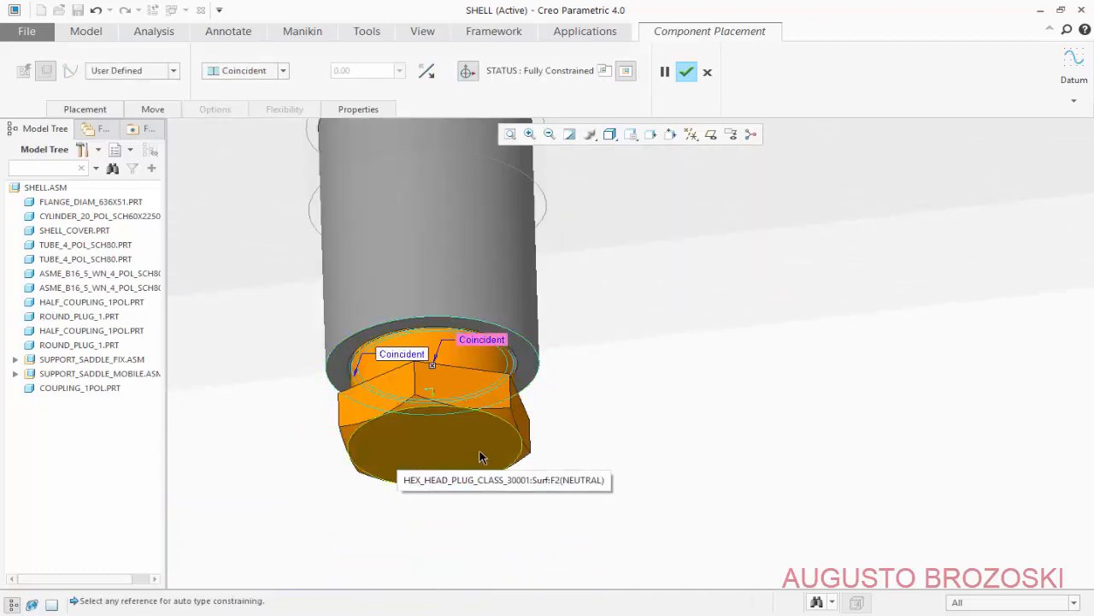
- Disallow assumptions in the hex head plug's placement and add a third constraint of type Parallel
left_click(82, 111)
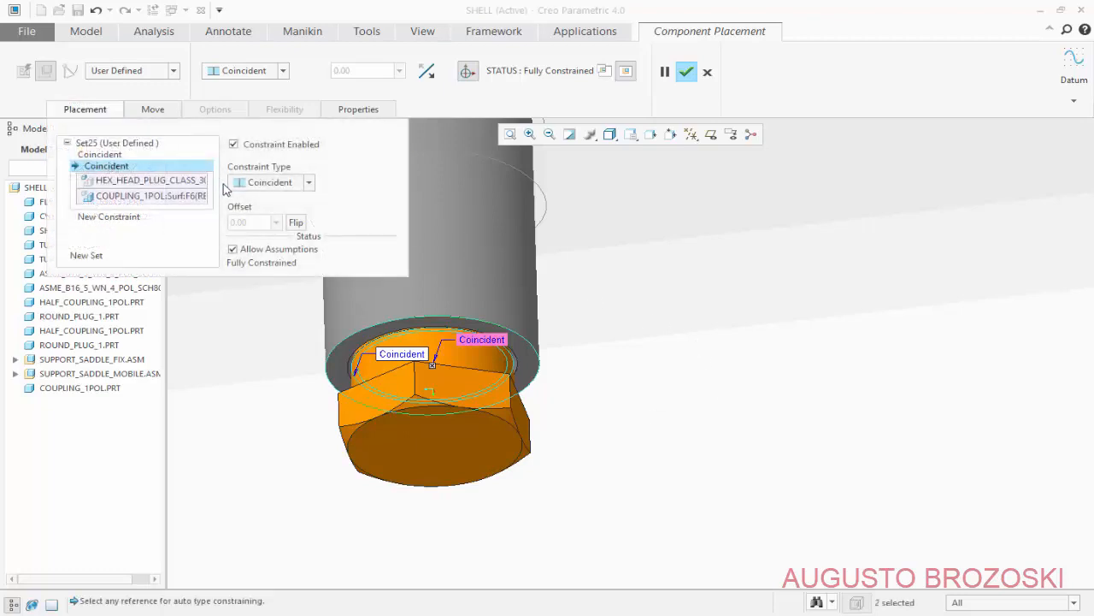
left_click(233, 250)
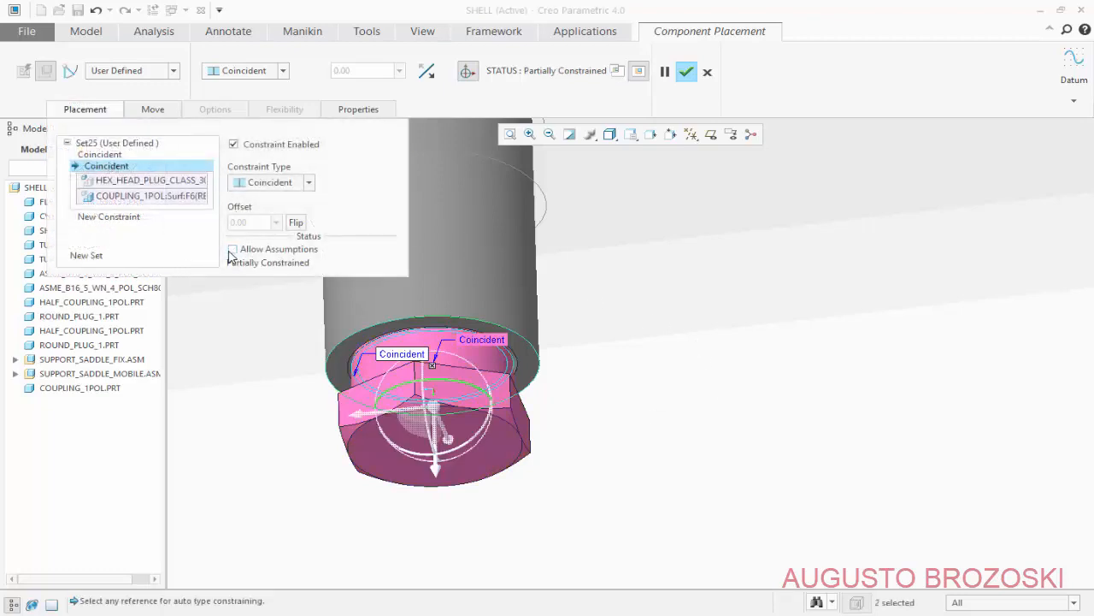
left_click(118, 218)
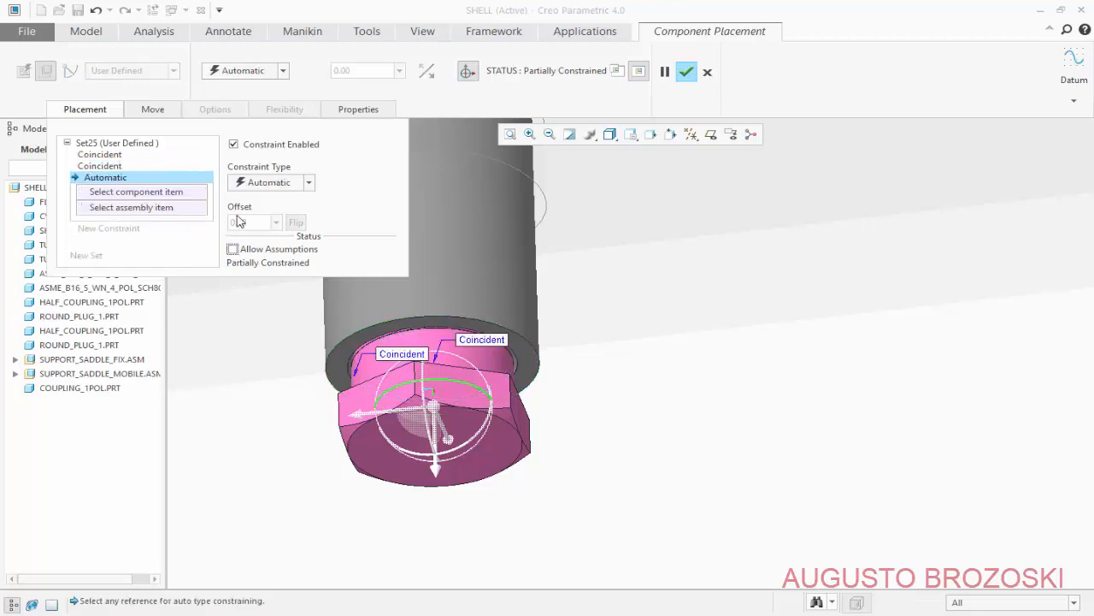
left_click(309, 183)
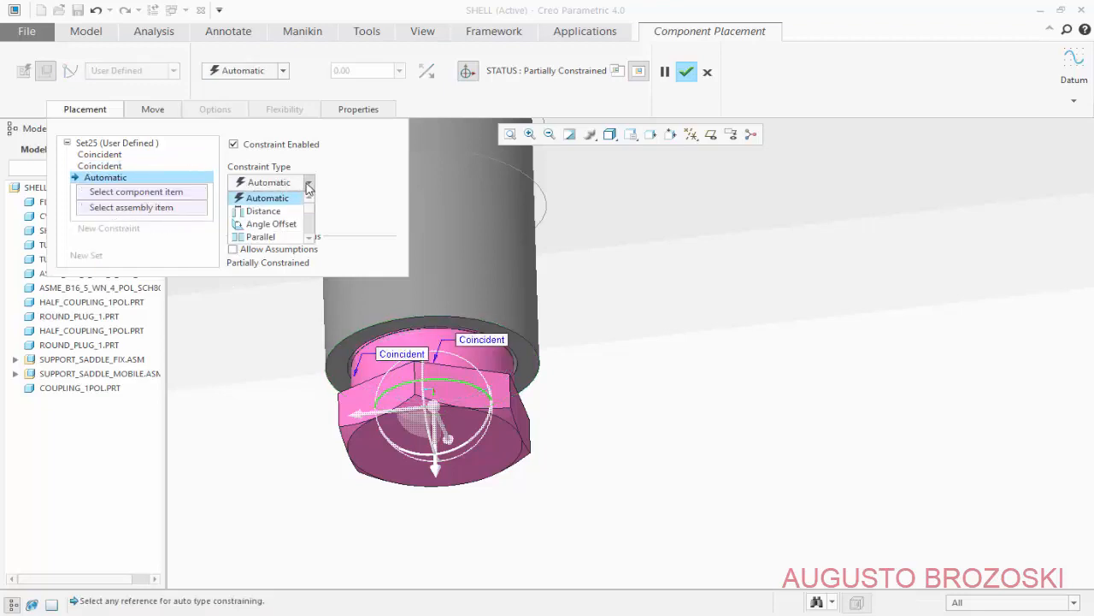
left_click(260, 237)
- Make one flat side of the plug's hex head parallel to the ASM_RIGHT datum plane, with datum planes displayed, and accept the placement
left_click(513, 383)
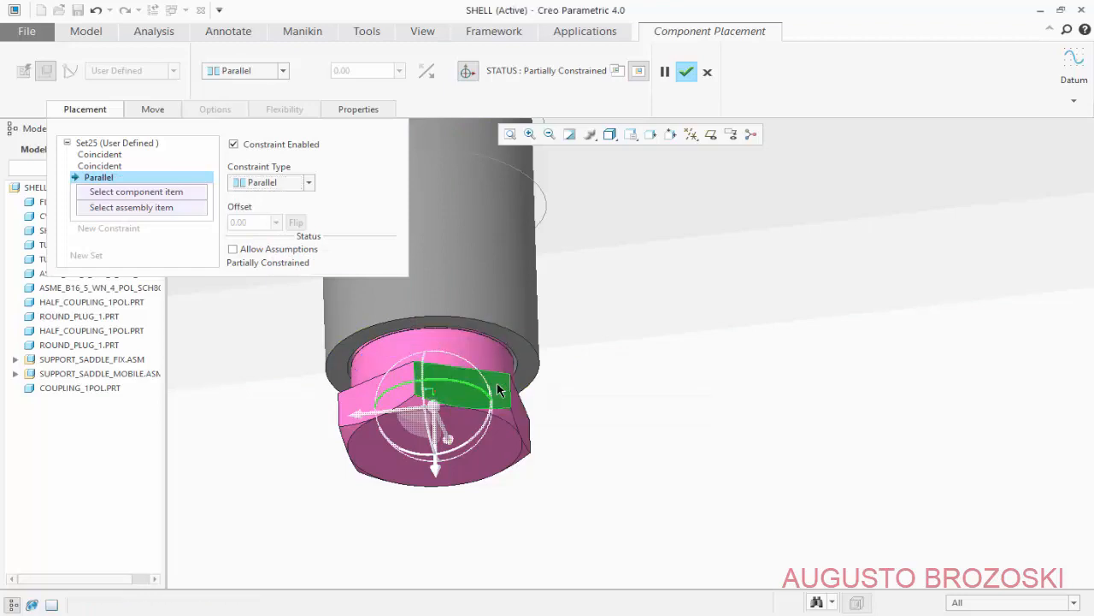
scroll(473, 434, "down", 5)
scroll(493, 418, "down", 5)
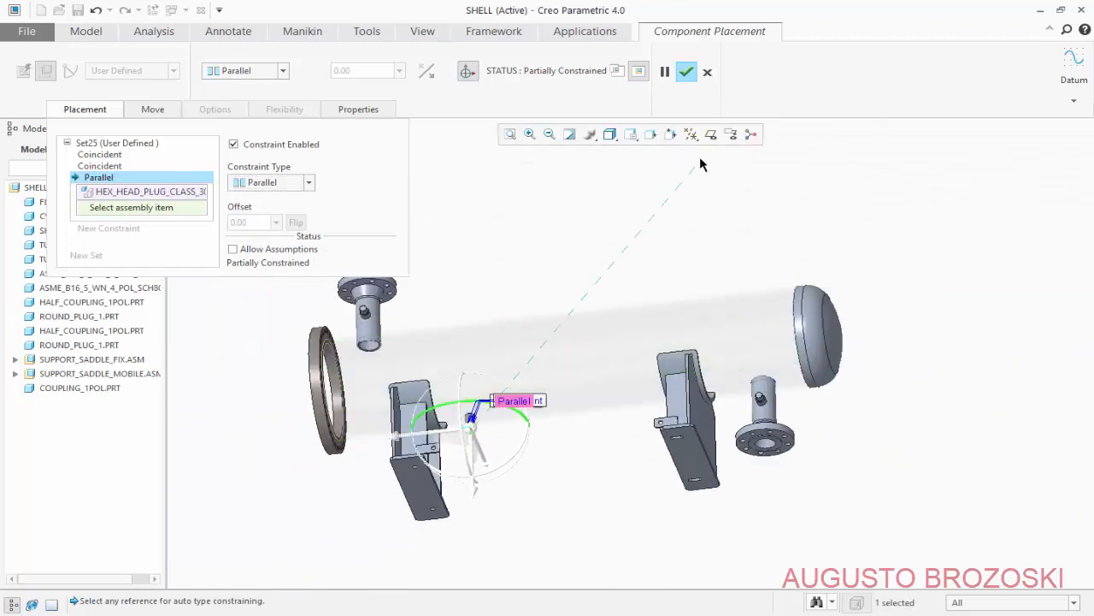
left_click(711, 135)
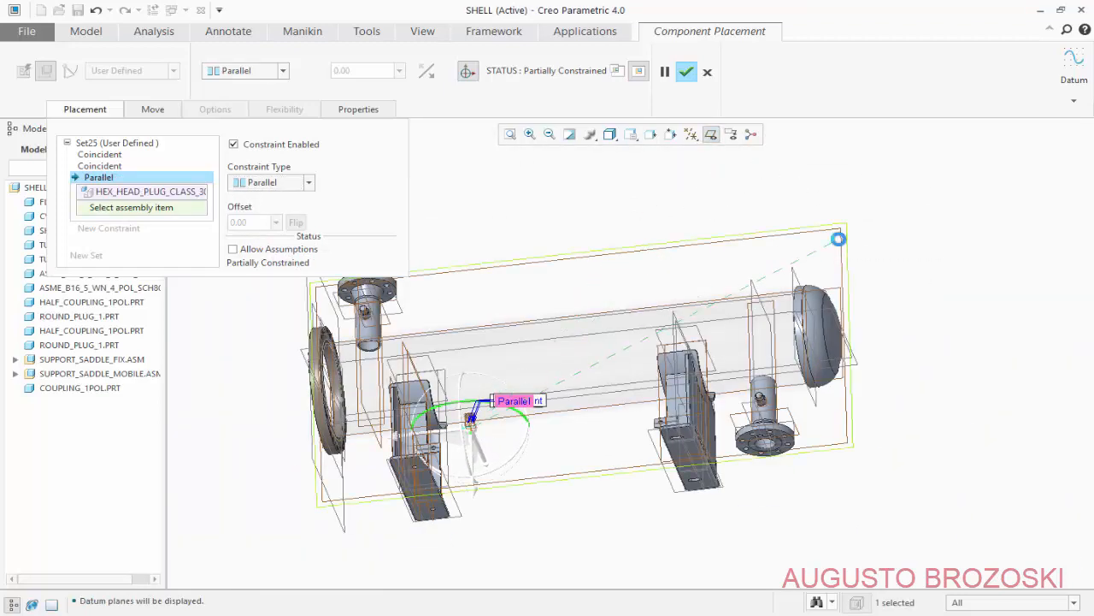
left_click(842, 245)
middle_click_drag(481, 442, 508, 507)
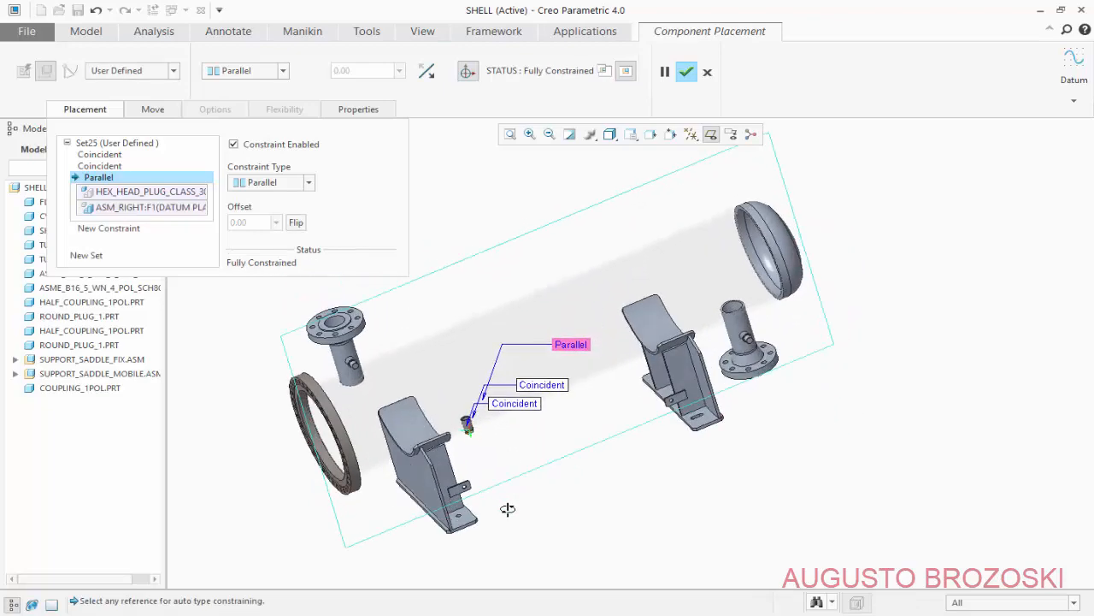
scroll(488, 427, "up", 5)
scroll(522, 440, "up", 3)
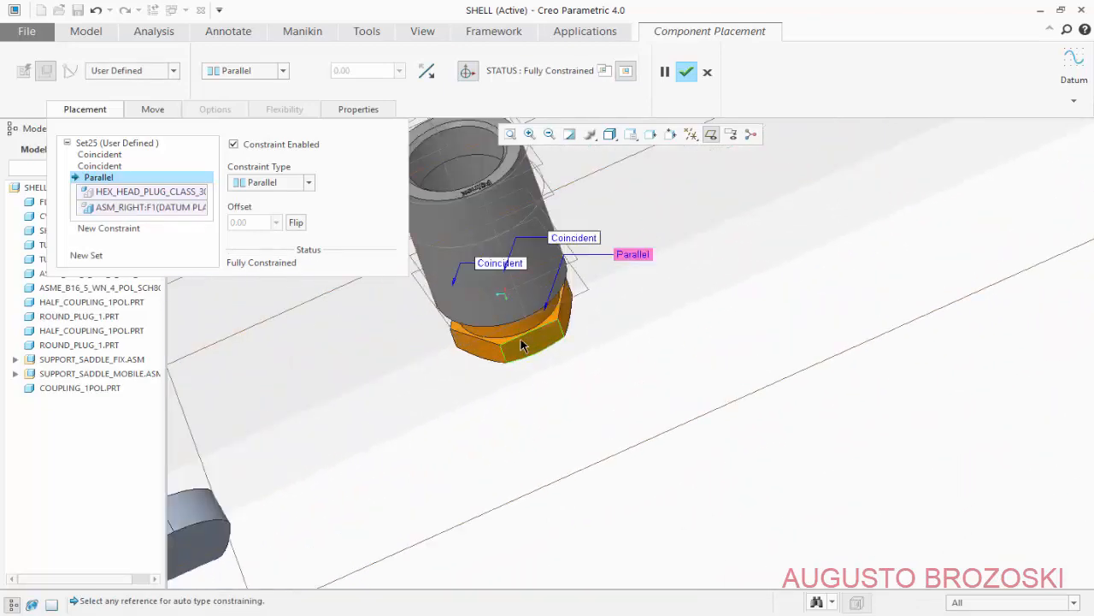
left_click(687, 73)
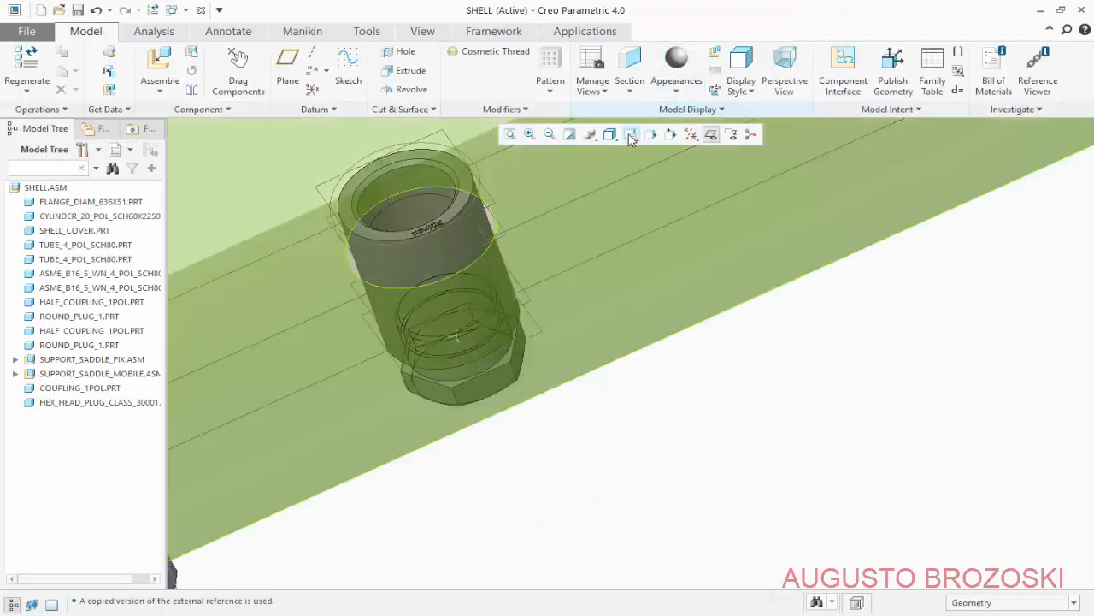
- Return the assembly to its standard isometric view and save it
left_click(630, 137)
left_click(650, 152)
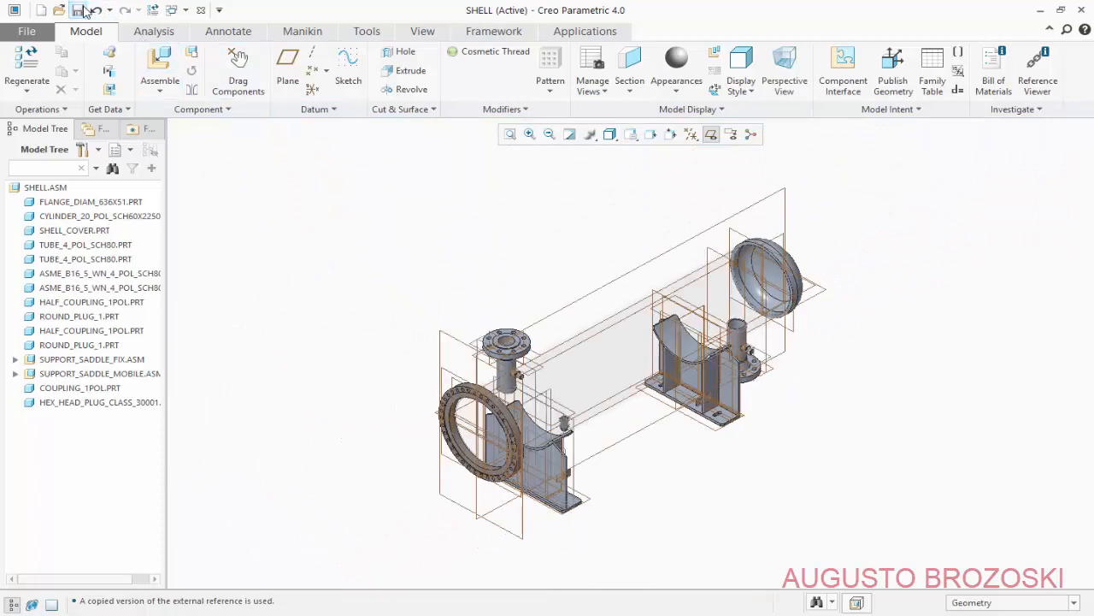
left_click(77, 10)
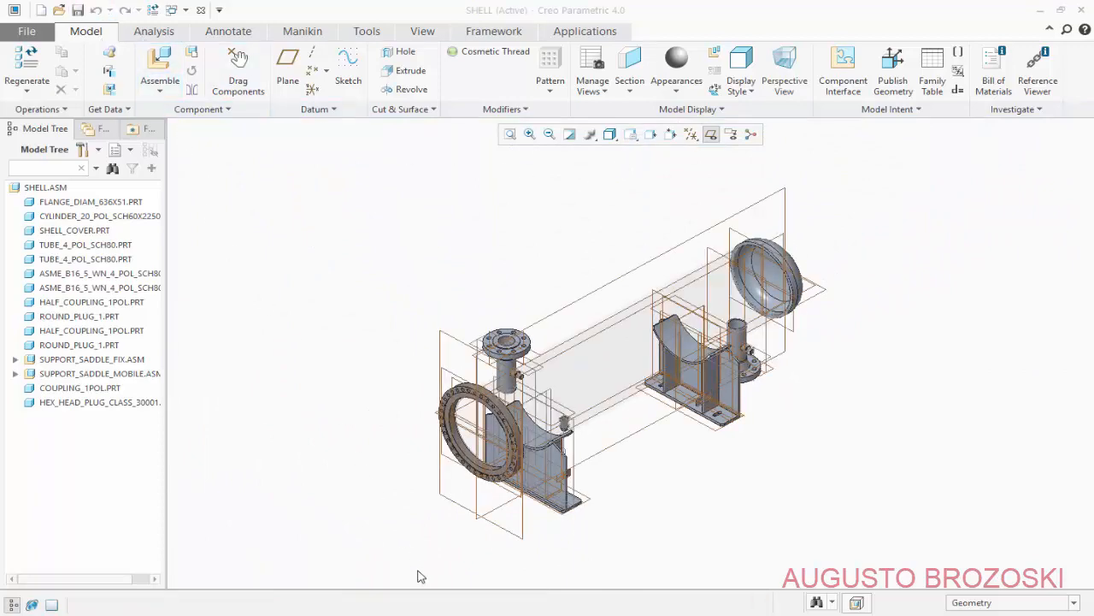
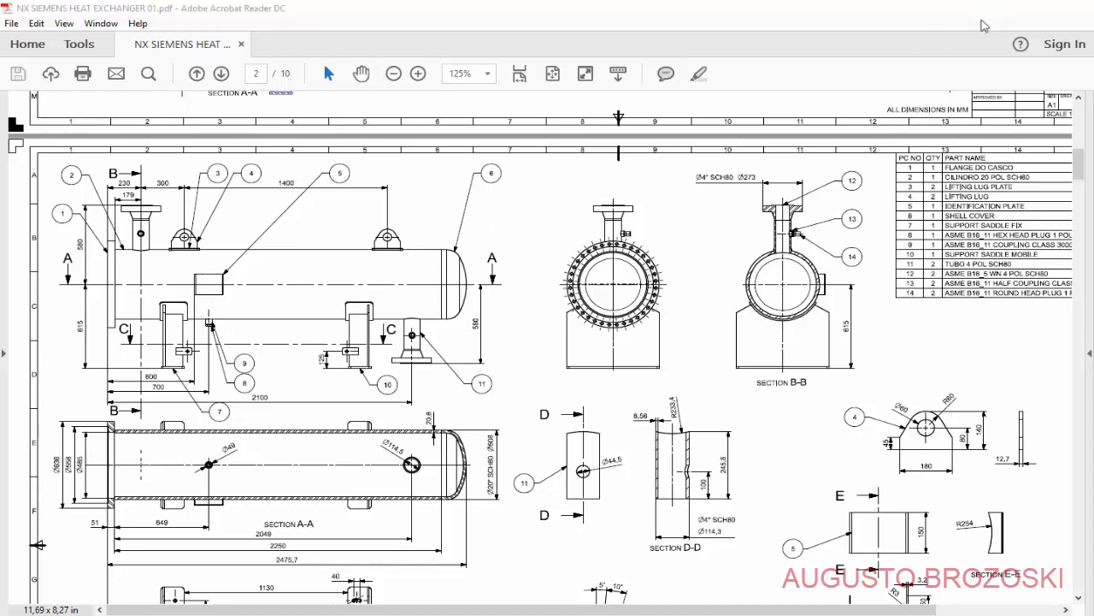
- Insert identification_plate.prt beside the shell and rotate it about a quarter turn around its vertical axis
left_click(1008, 10)
left_click(161, 58)
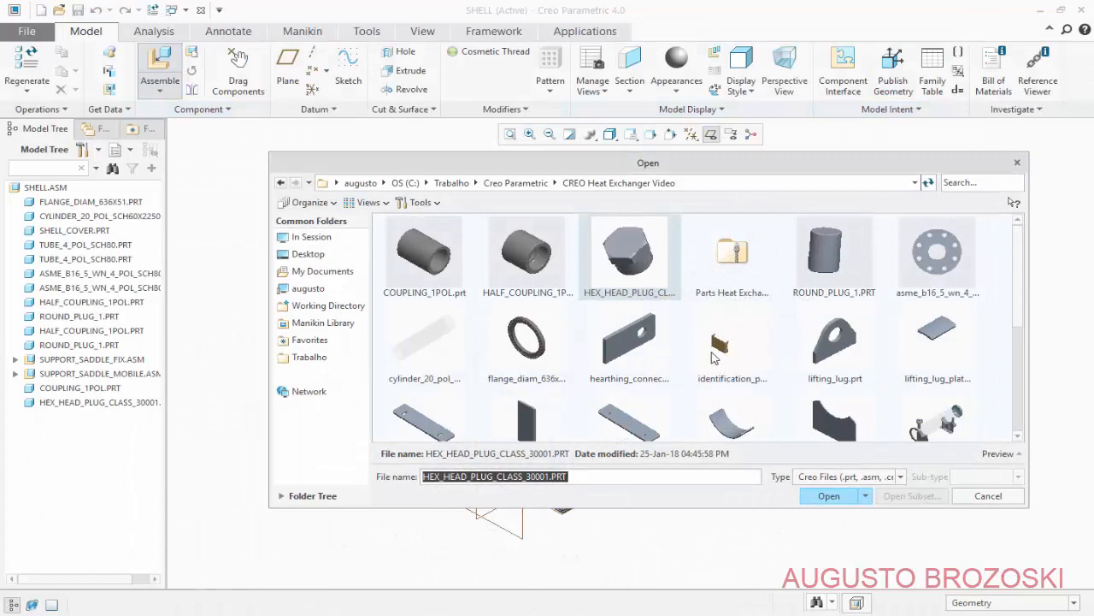
left_click(715, 358)
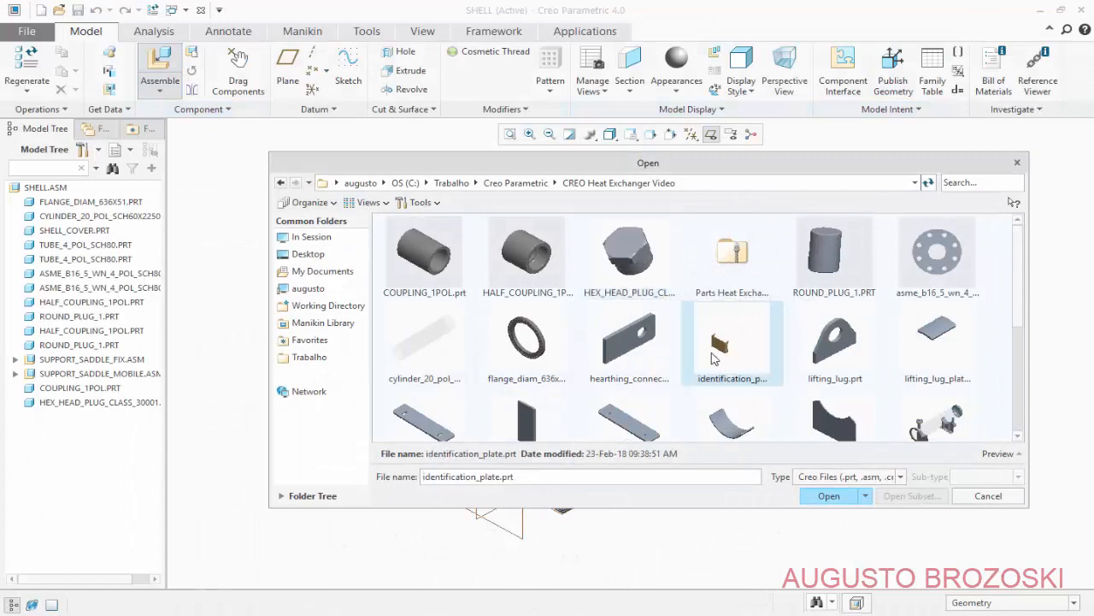
left_click(826, 497)
left_click_drag(547, 532, 593, 500)
scroll(607, 470, "down", 3)
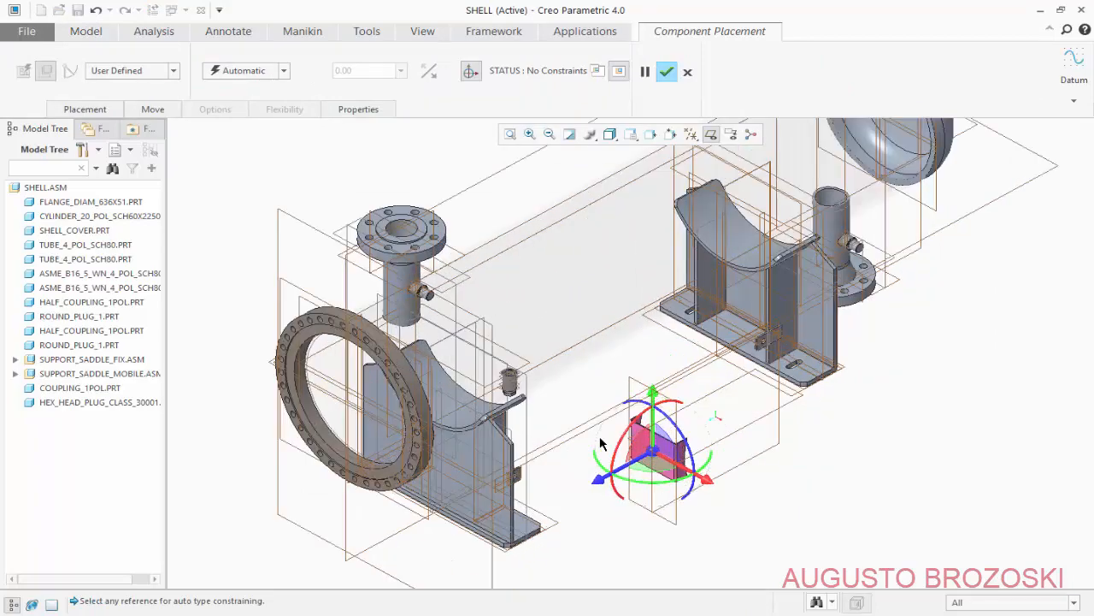
scroll(600, 443, "down", 2)
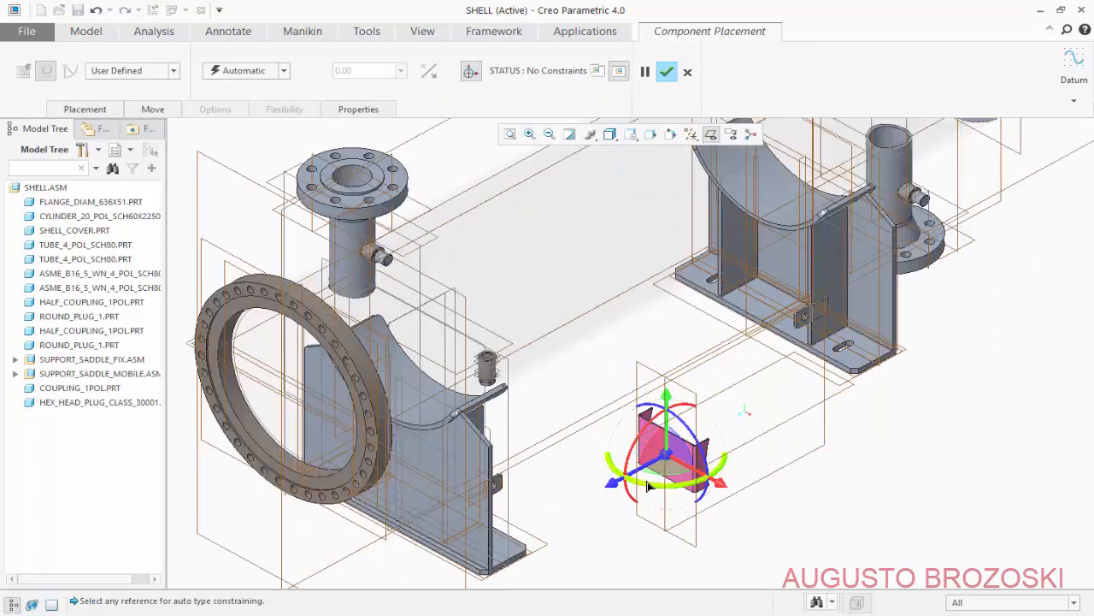
left_click_drag(647, 486, 724, 472)
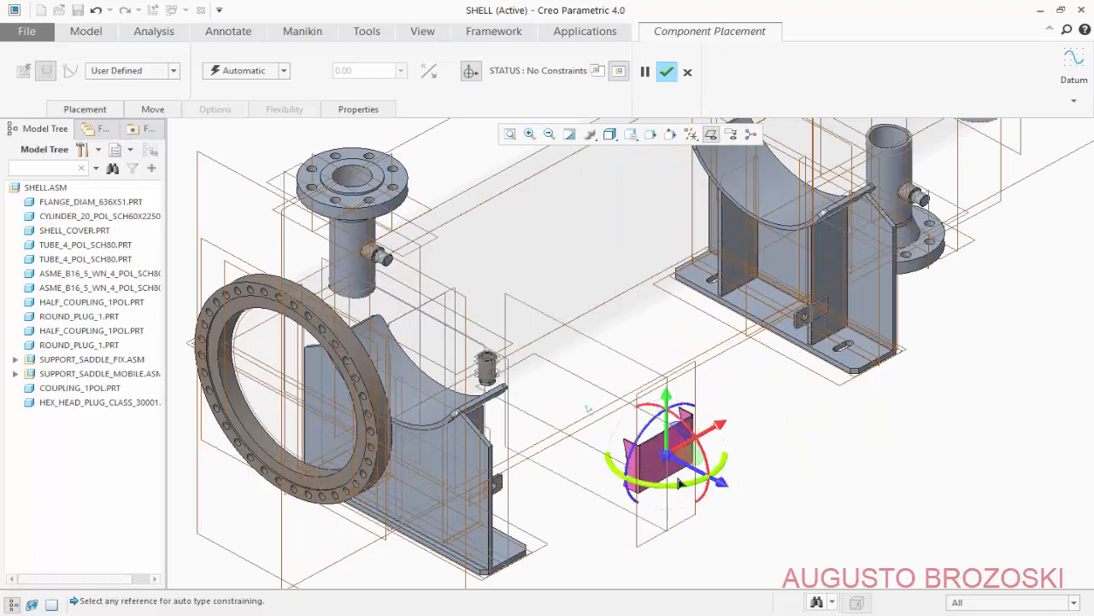
- Constrain the identification plate's thin curved edge surface coincident with the cylinder's outer surface
left_click(84, 108)
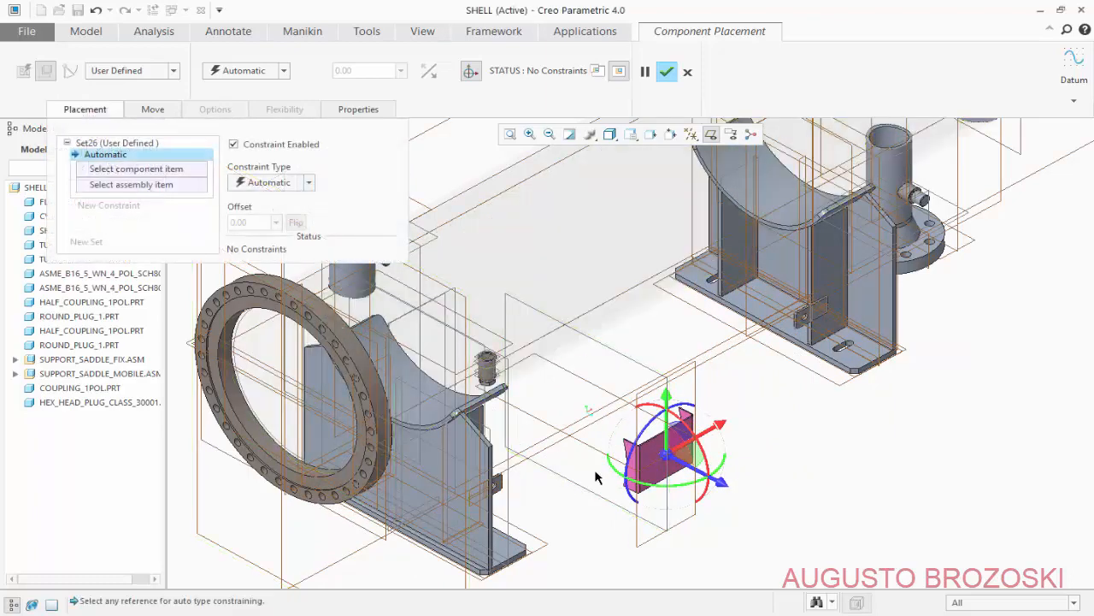
middle_click_drag(603, 482, 755, 478)
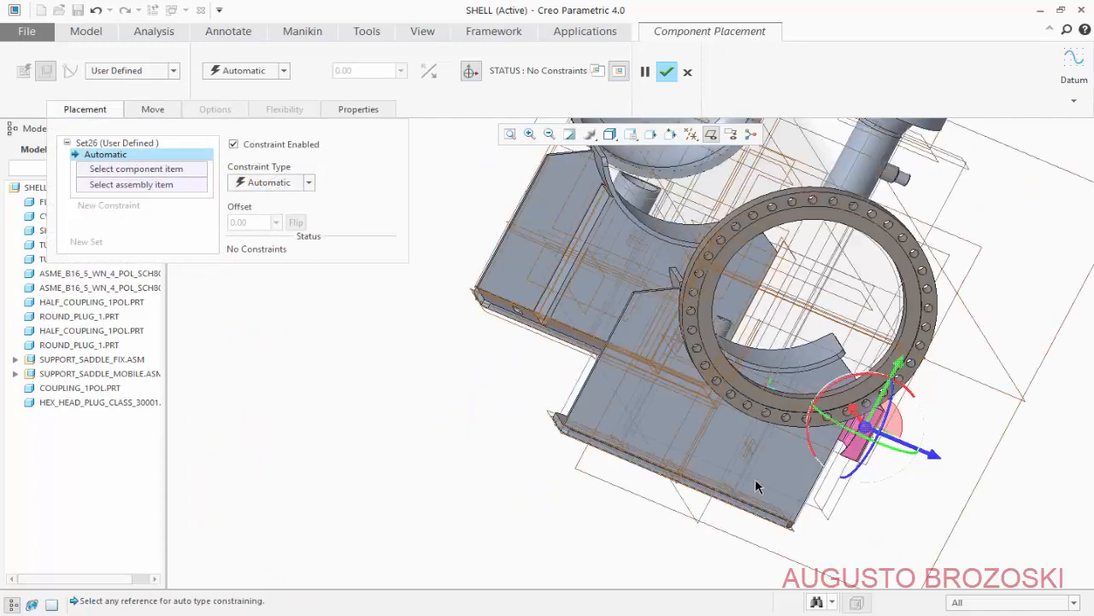
scroll(755, 478, "up", 8)
scroll(819, 452, "up", 4)
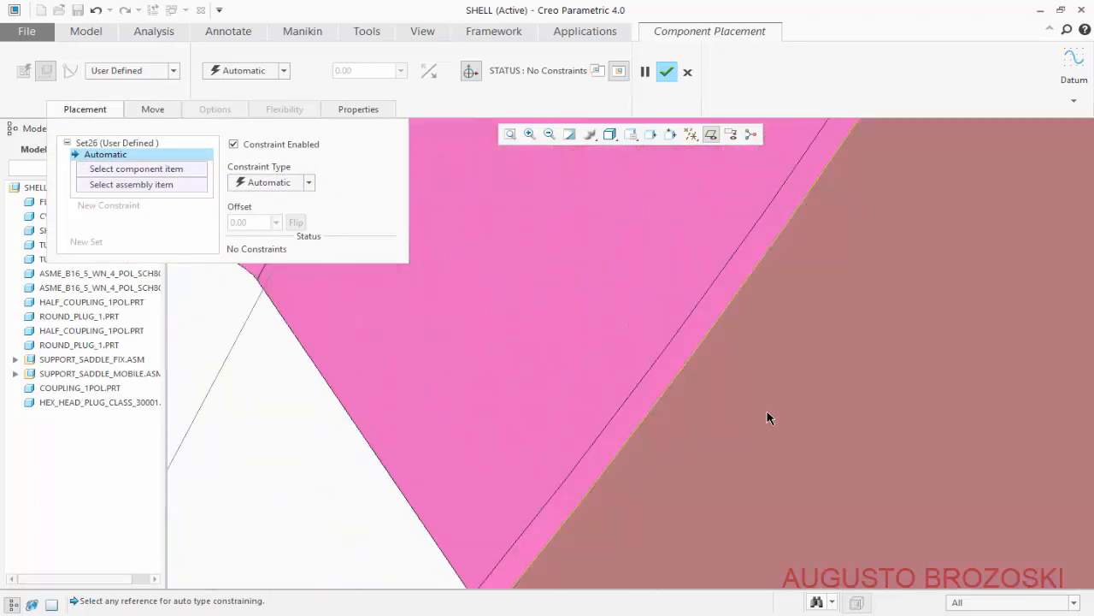
scroll(696, 320, "down", 2)
left_click(696, 320)
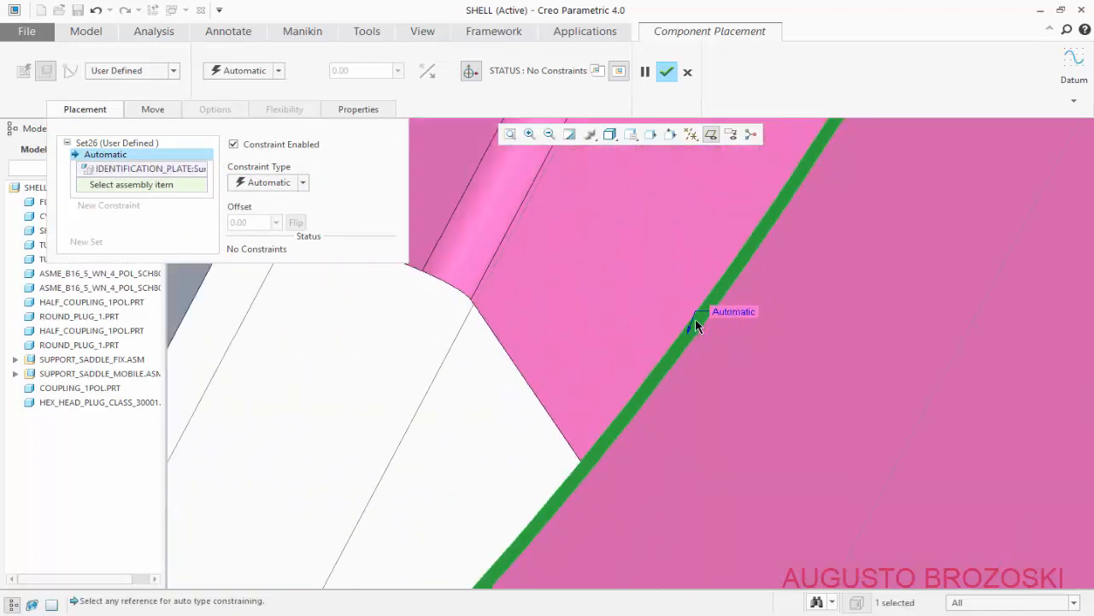
scroll(695, 321, "down", 5)
scroll(693, 329, "down", 10)
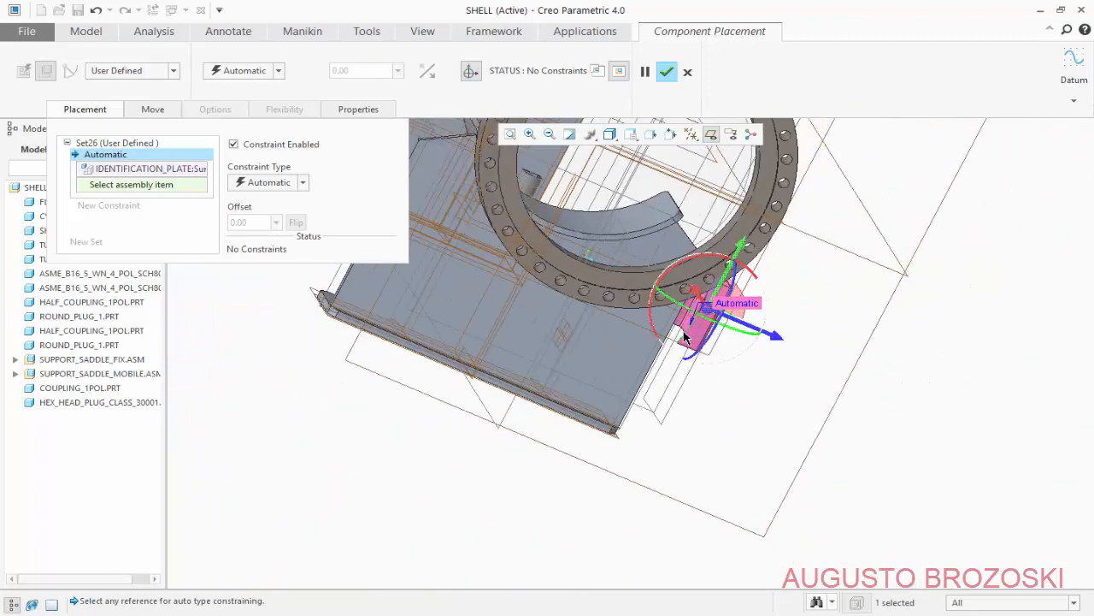
scroll(598, 308, "down", 3)
scroll(590, 265, "up", 6)
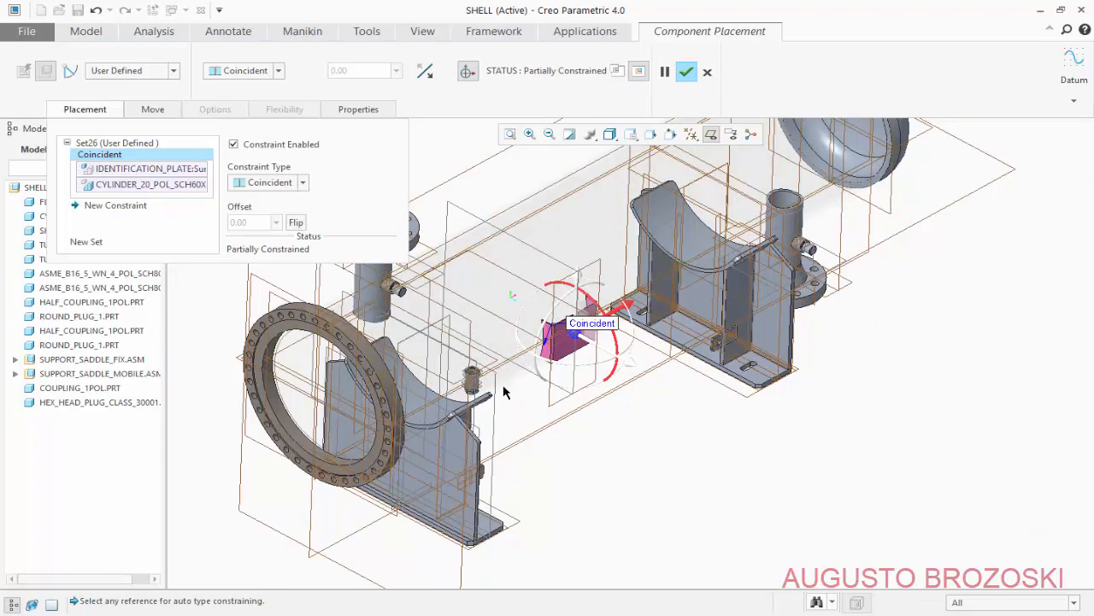
- Constrain the identification plate's TOP datum plane coincident with the ASM_TOP datum plane
scroll(444, 248, "down", 5)
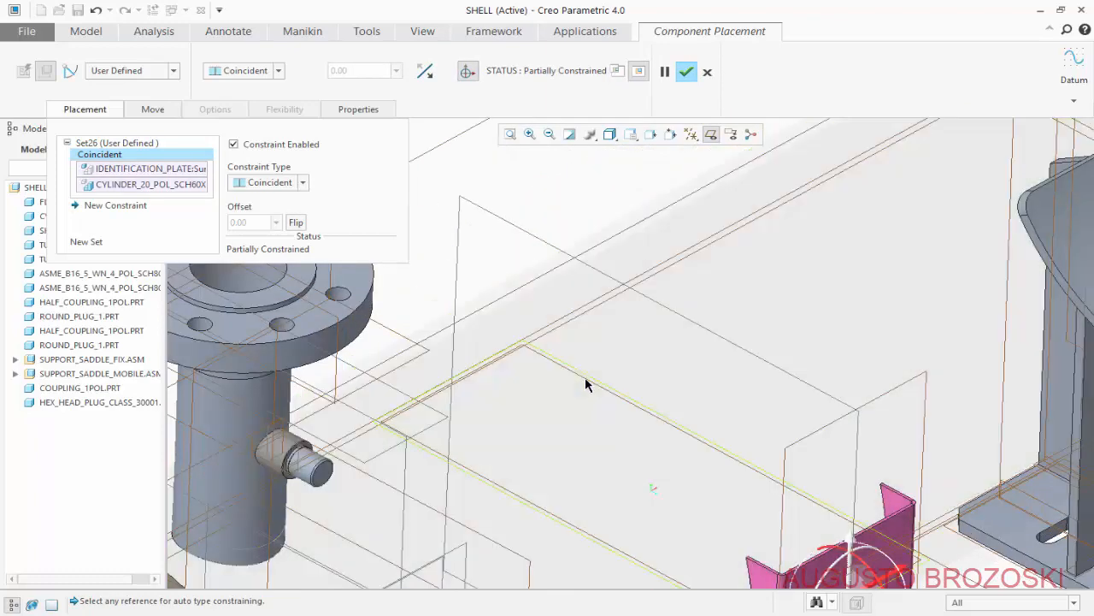
left_click(586, 382)
scroll(585, 382, "up", 5)
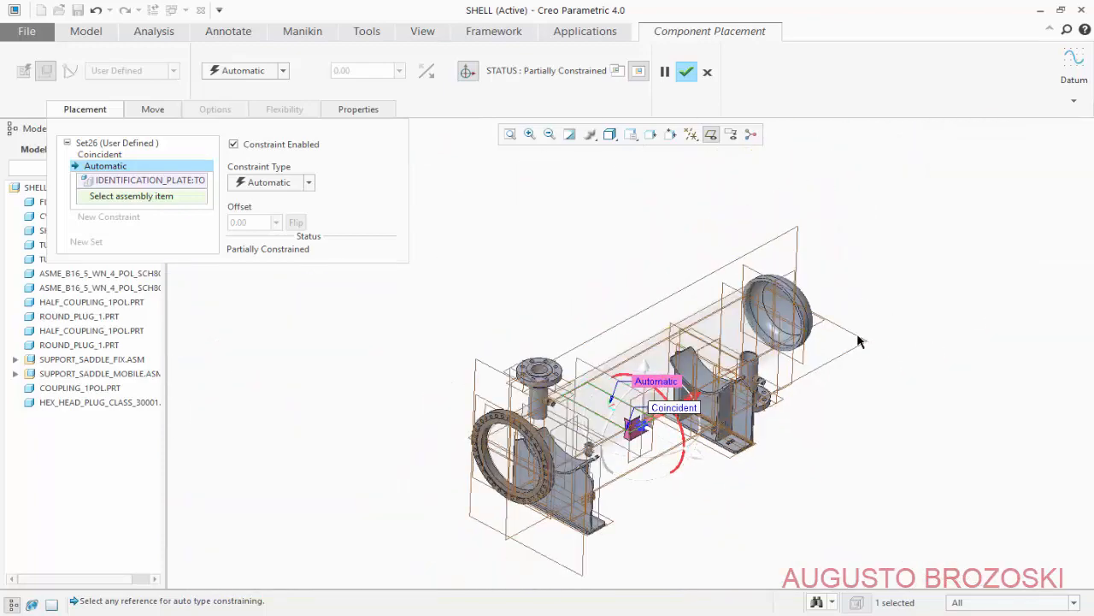
scroll(851, 330, "down", 4)
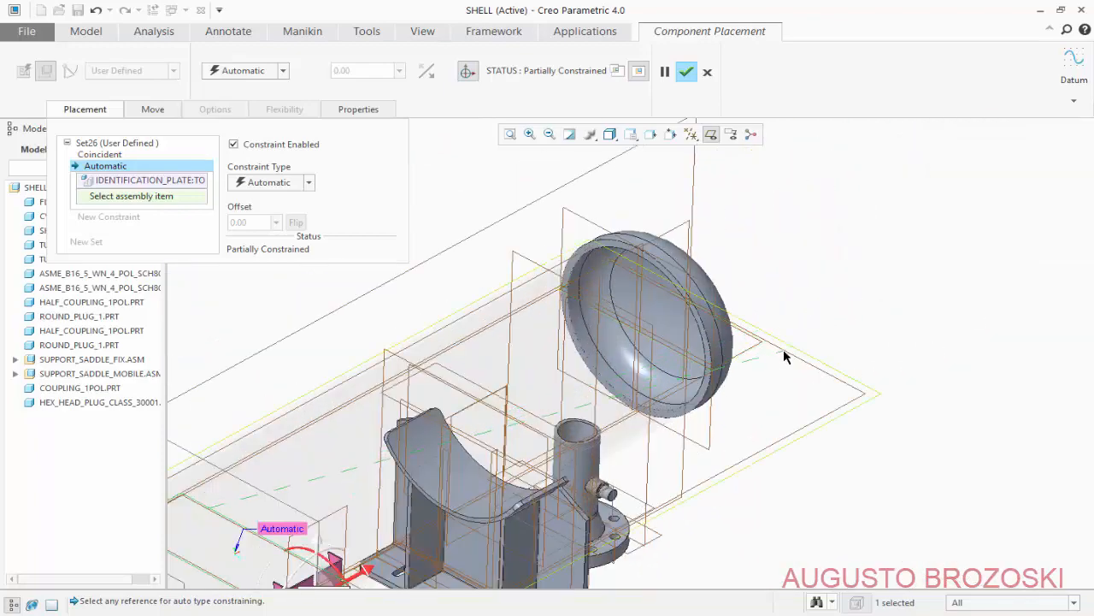
left_click(783, 349)
scroll(565, 462, "up", 3)
scroll(502, 444, "down", 4)
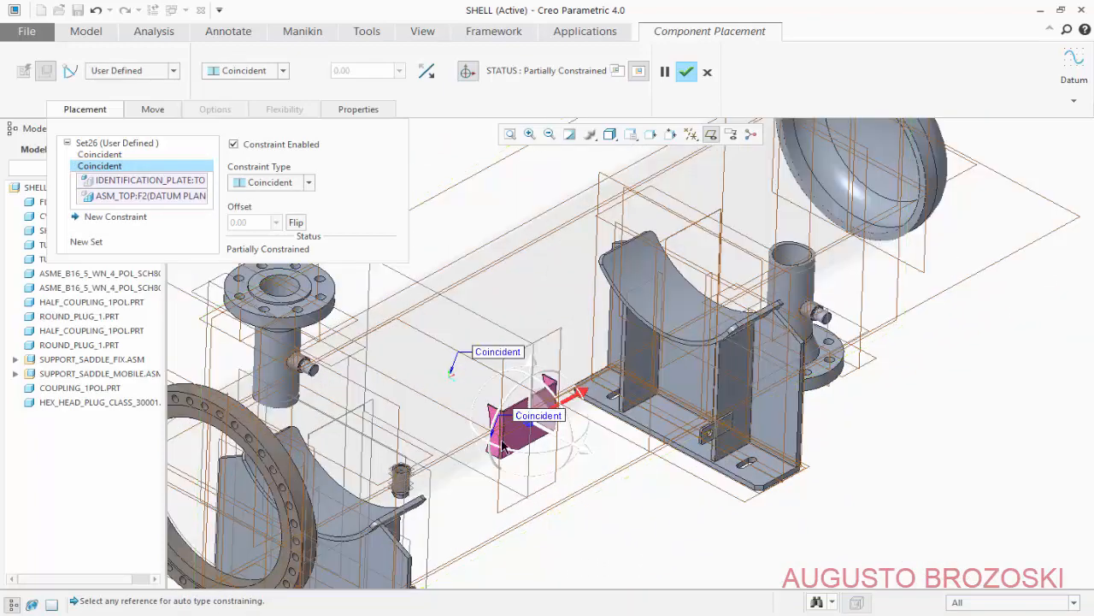
- Add a Distance constraint from the identification plate's curved-sided end face to the large flange's front face, sliding the plate to about 350 mm
scroll(503, 444, "down", 3)
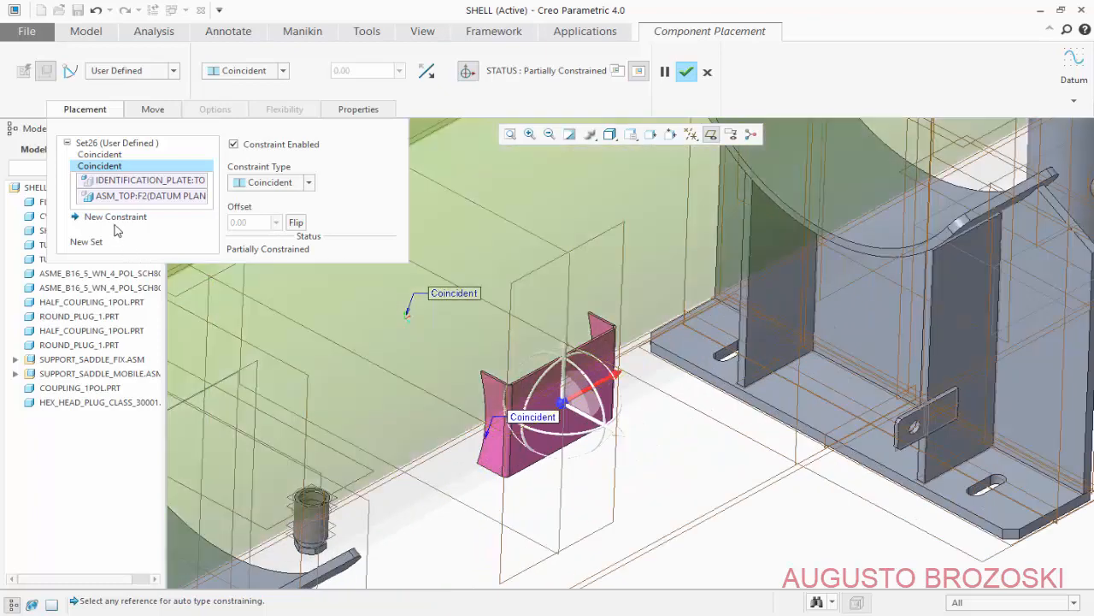
left_click(116, 217)
scroll(493, 464, "down", 5)
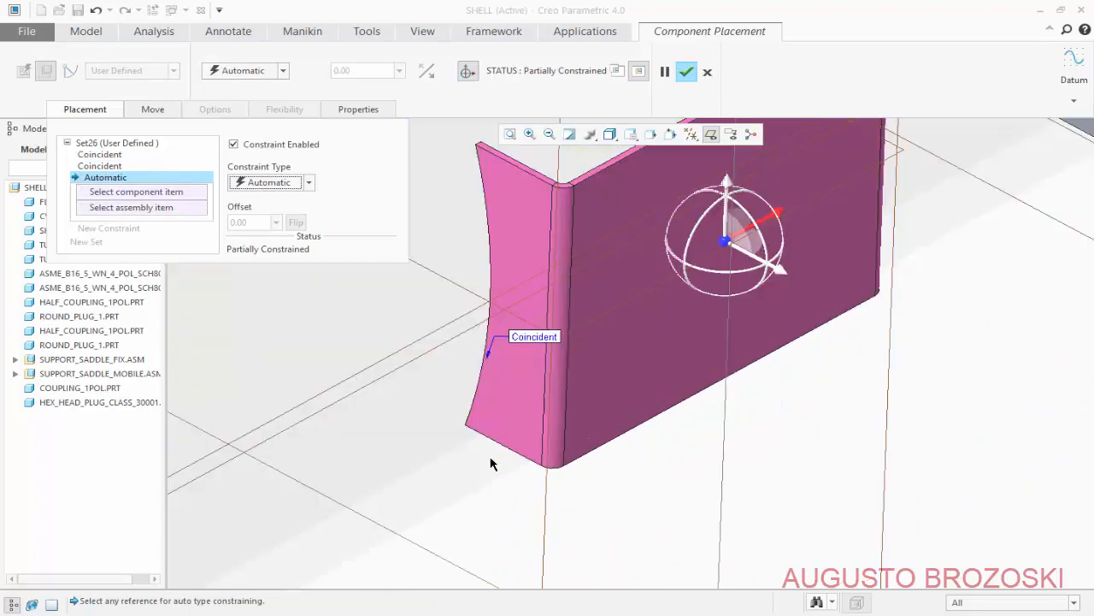
left_click(509, 425)
scroll(509, 425, "up", 6)
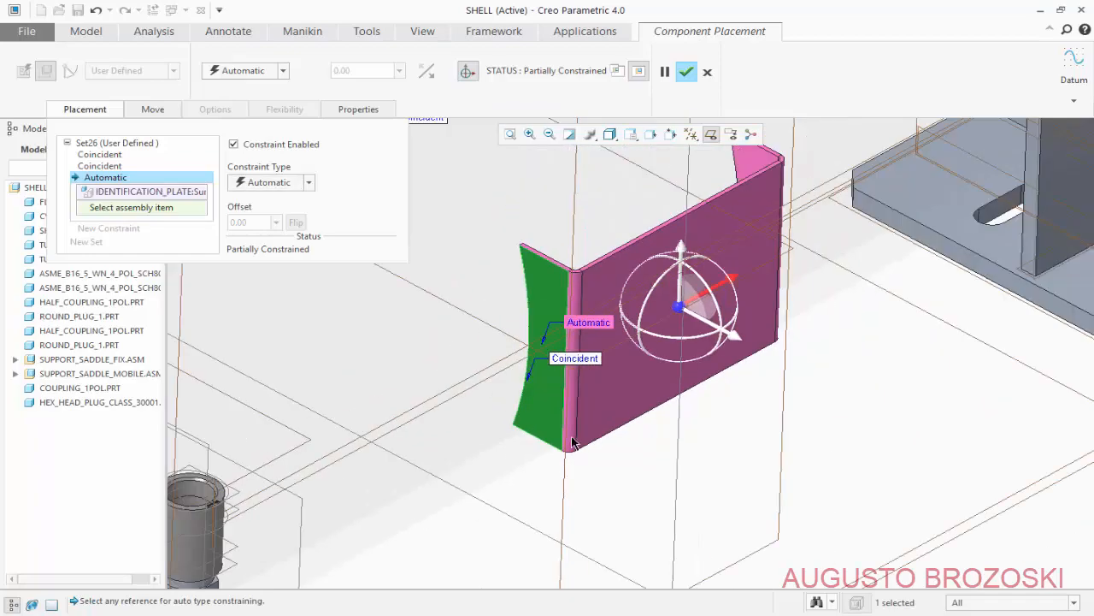
scroll(387, 564, "down", 3)
scroll(406, 516, "down", 3)
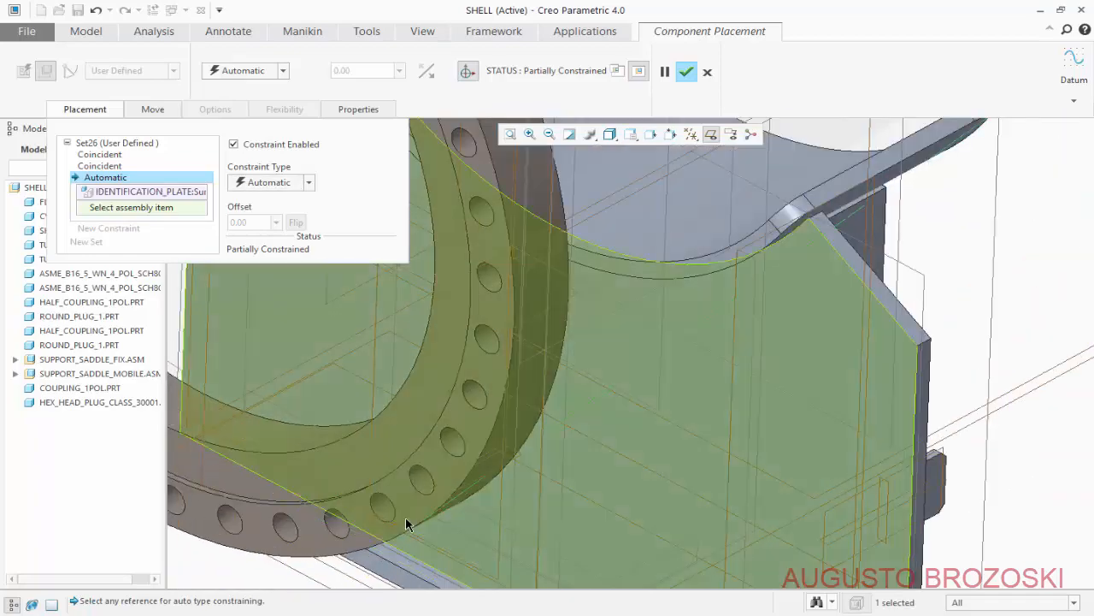
left_click(405, 497)
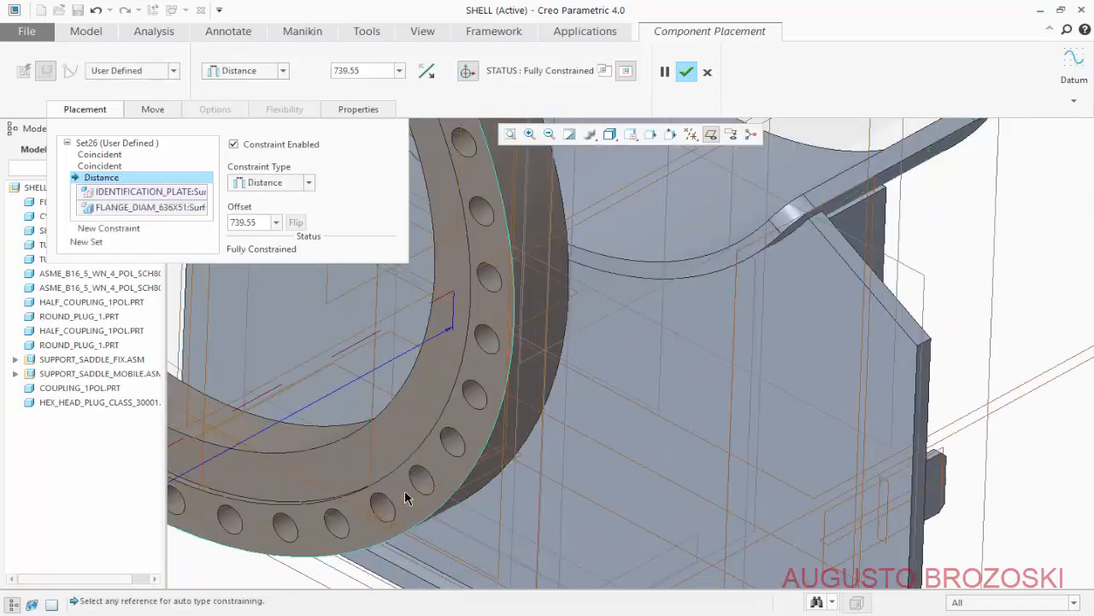
scroll(445, 483, "up", 5)
left_click_drag(386, 525, 566, 409)
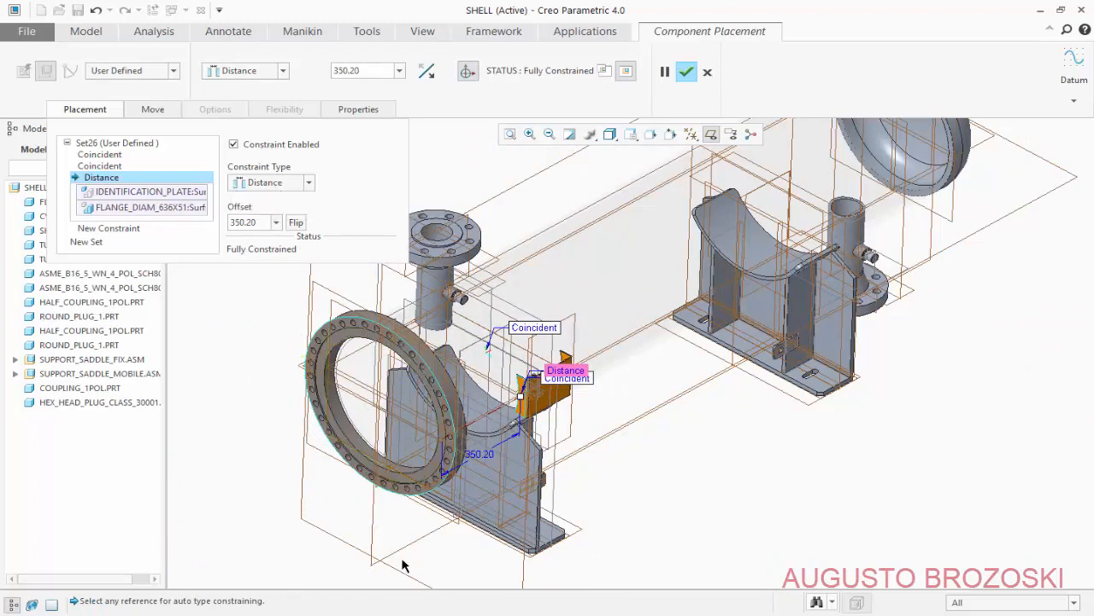
- Check the identification plate's position in the PDF drawing, set its distance from the large flange's front face to 600 mm and finish the placement
key("alt+Tab")
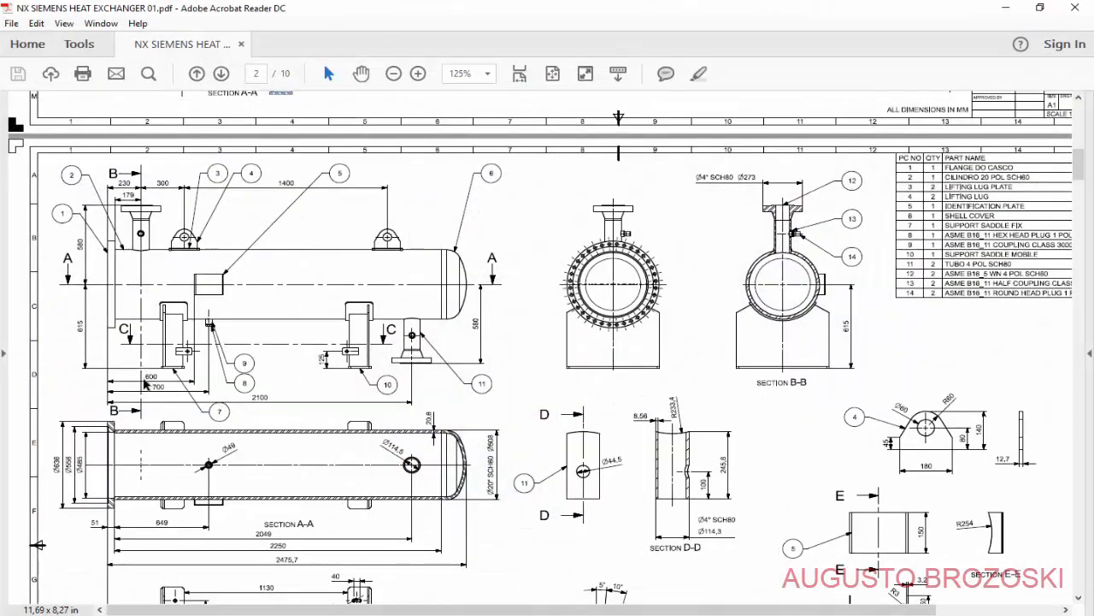
left_click(419, 72)
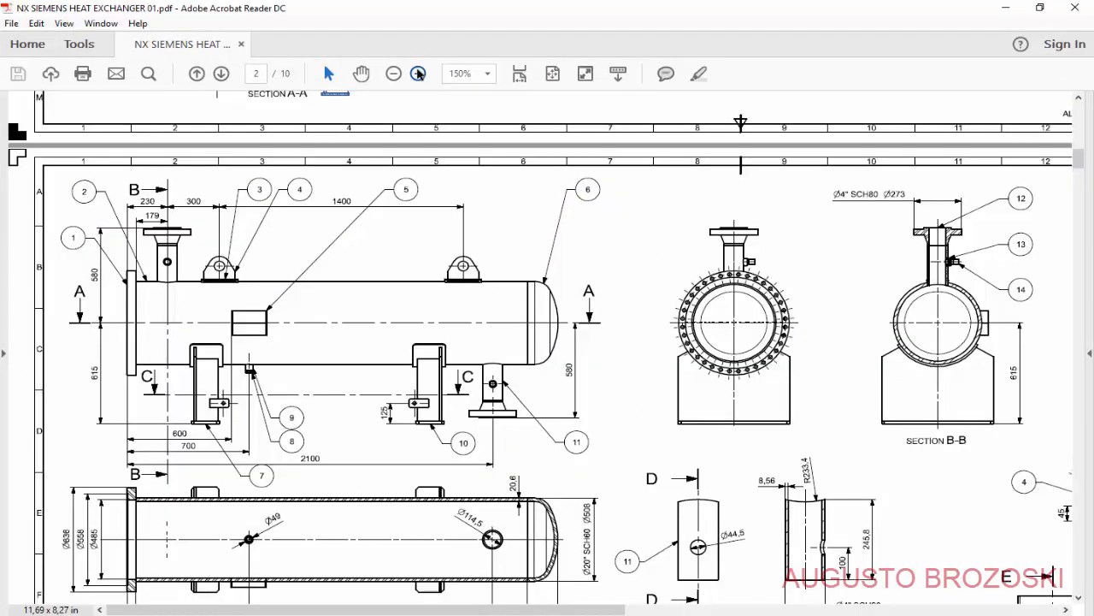
left_click(419, 72)
scroll(434, 342, "down", 3)
scroll(428, 391, "up", 1, "ctrl")
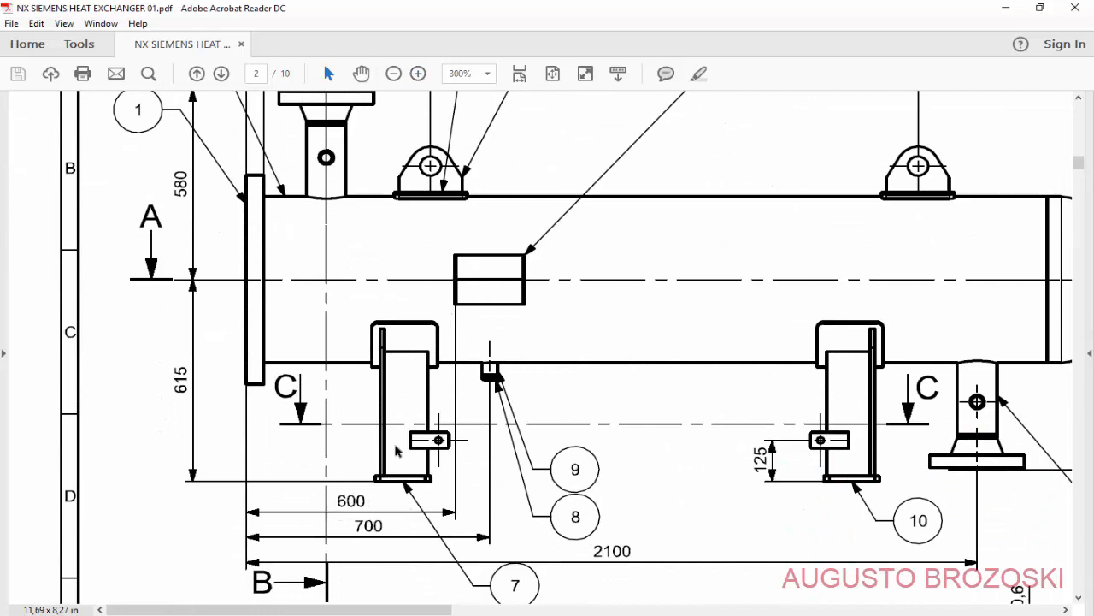
left_click(1003, 10)
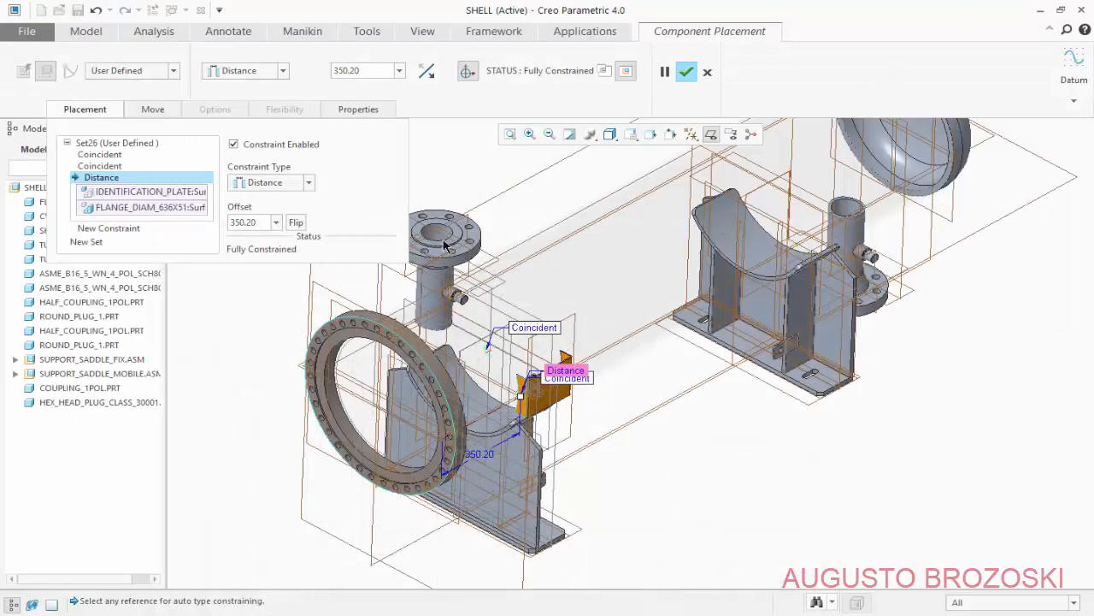
double_click(258, 223)
type("600")
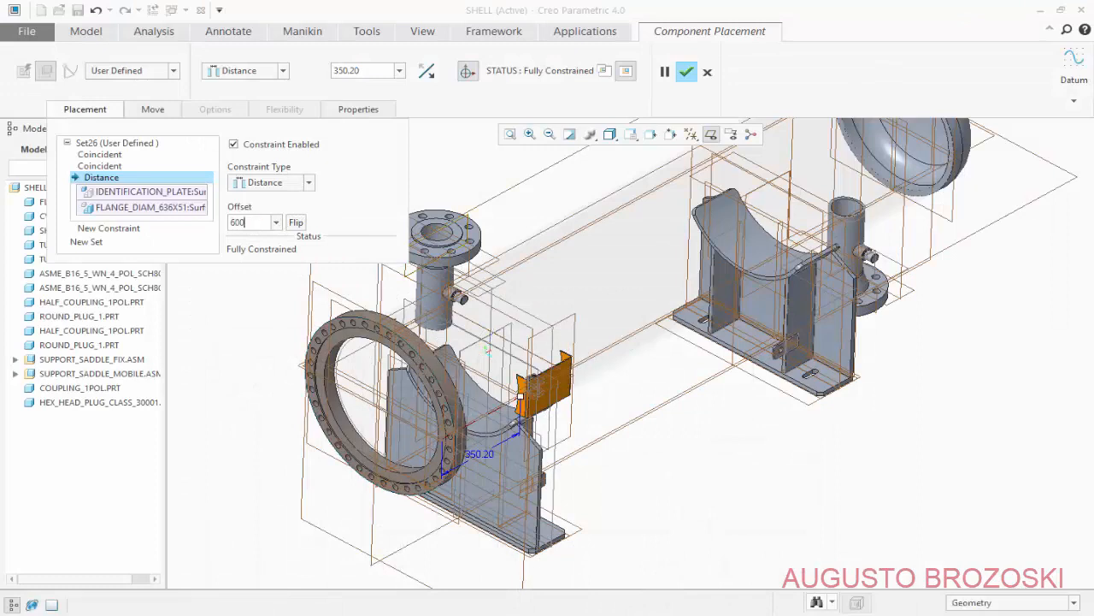
key("Return")
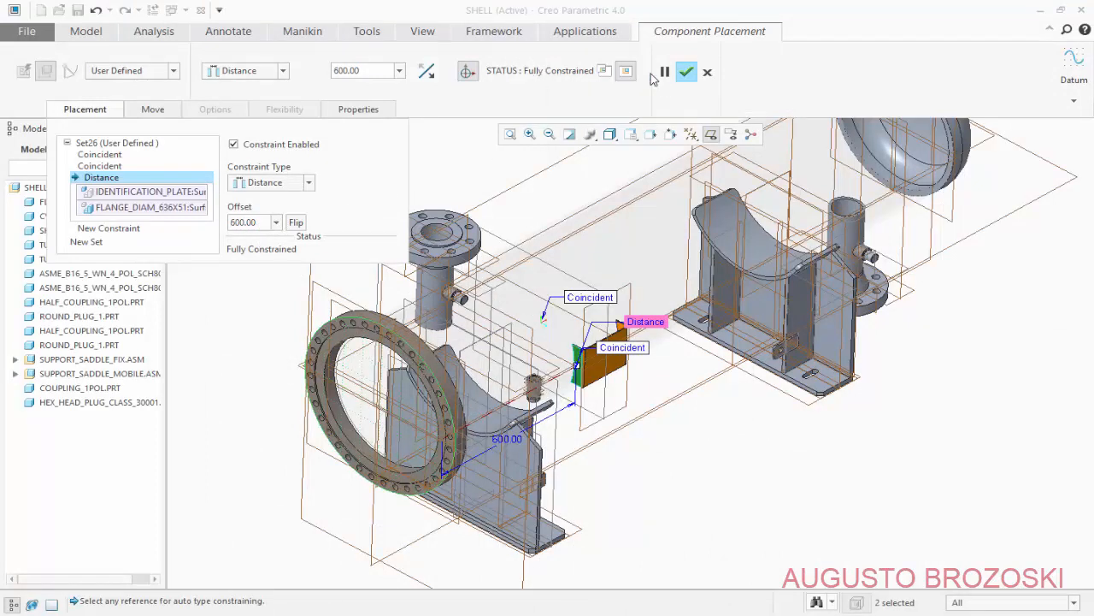
left_click(686, 71)
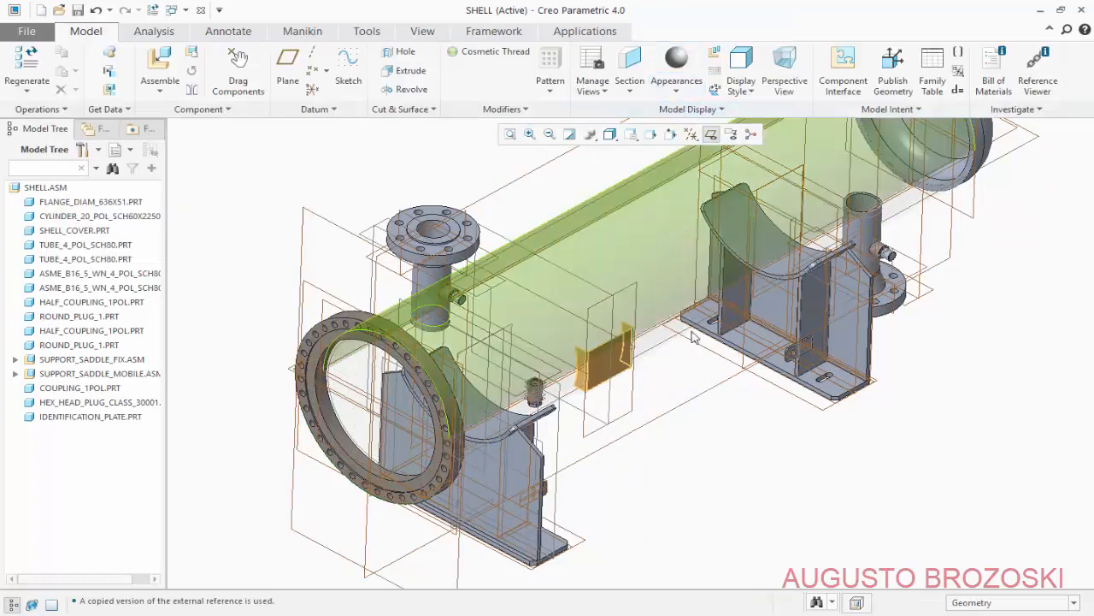
- Return the model to the standard orientation and save the SHELL assembly
left_click(633, 137)
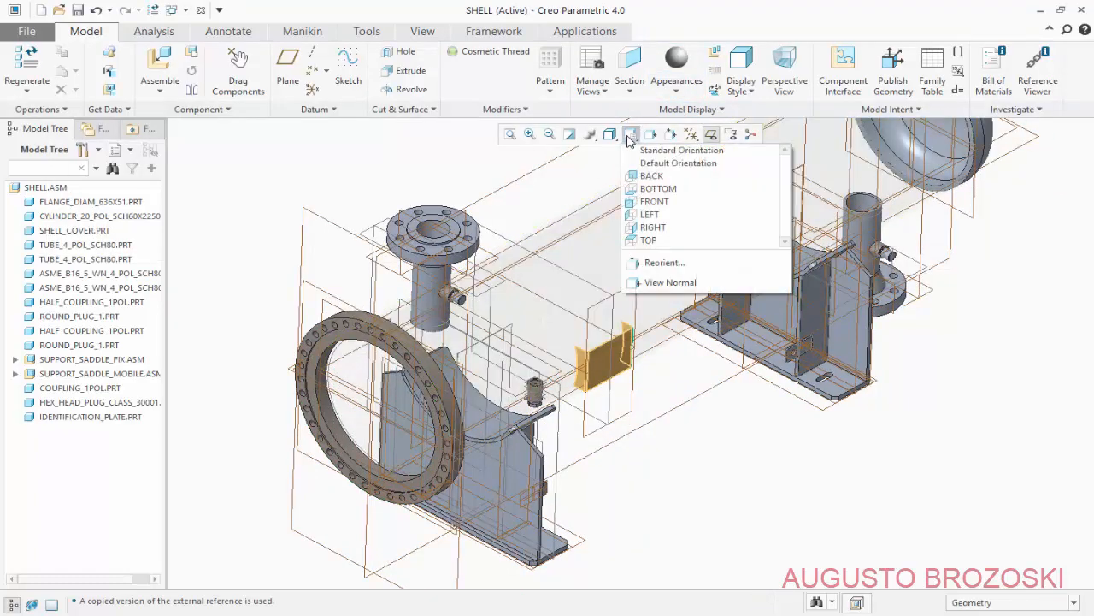
left_click(646, 151)
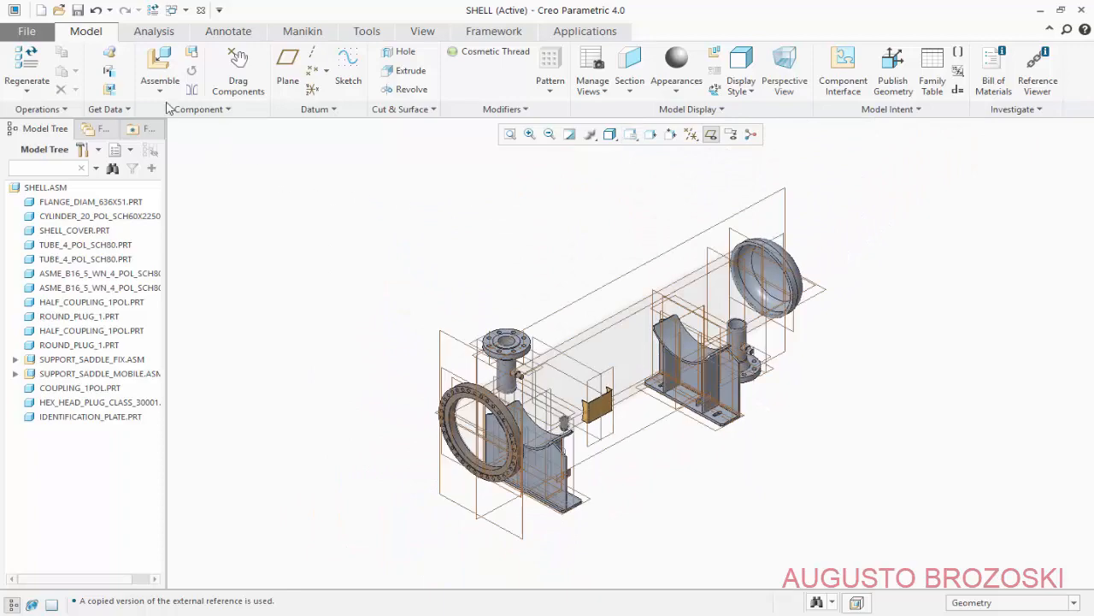
left_click(77, 10)
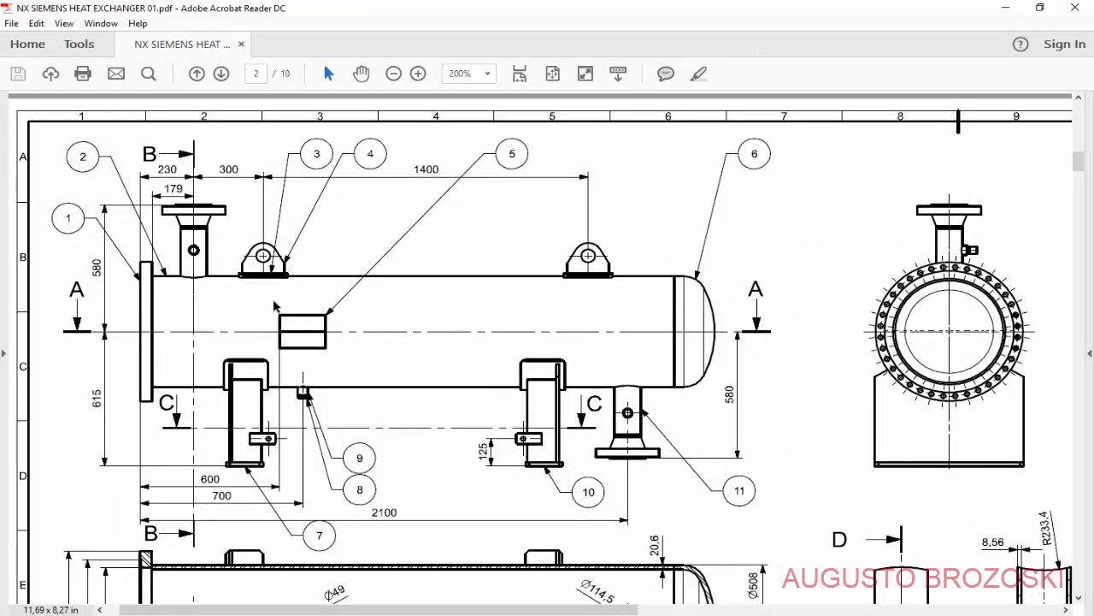
- Check the PDF parts list for the lifting lug parts, insert lifting_lug_plate.prt and raise it above the shell
mouse_move(566, 609)
left_mouse_down()
mouse_move(954, 609)
mouse_move(917, 591)
left_mouse_up()
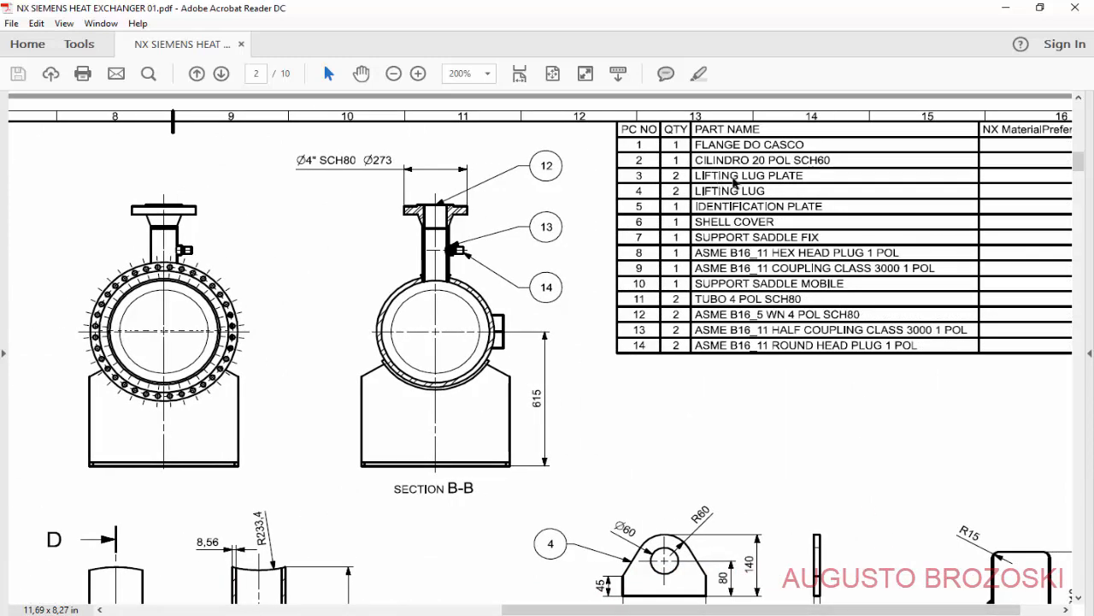
left_click(1006, 12)
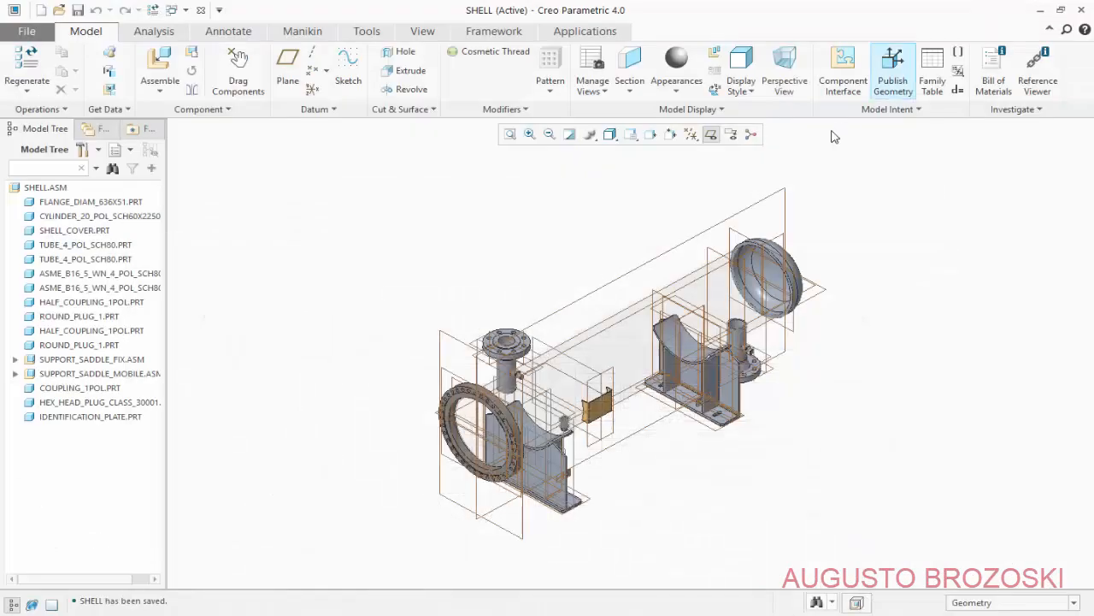
left_click(158, 69)
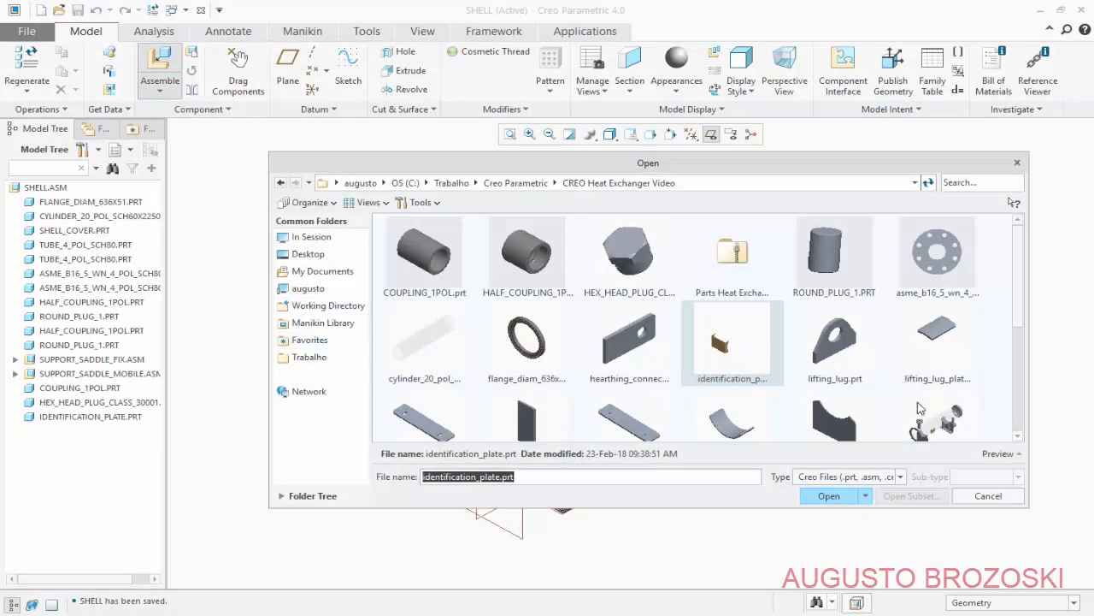
left_click(942, 339)
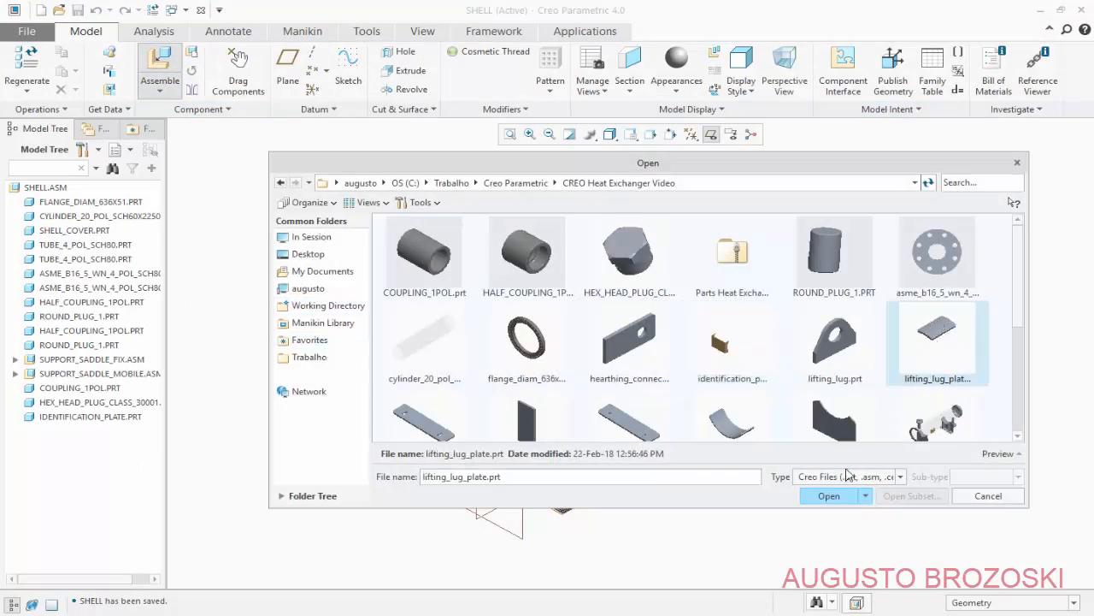
left_click(828, 496)
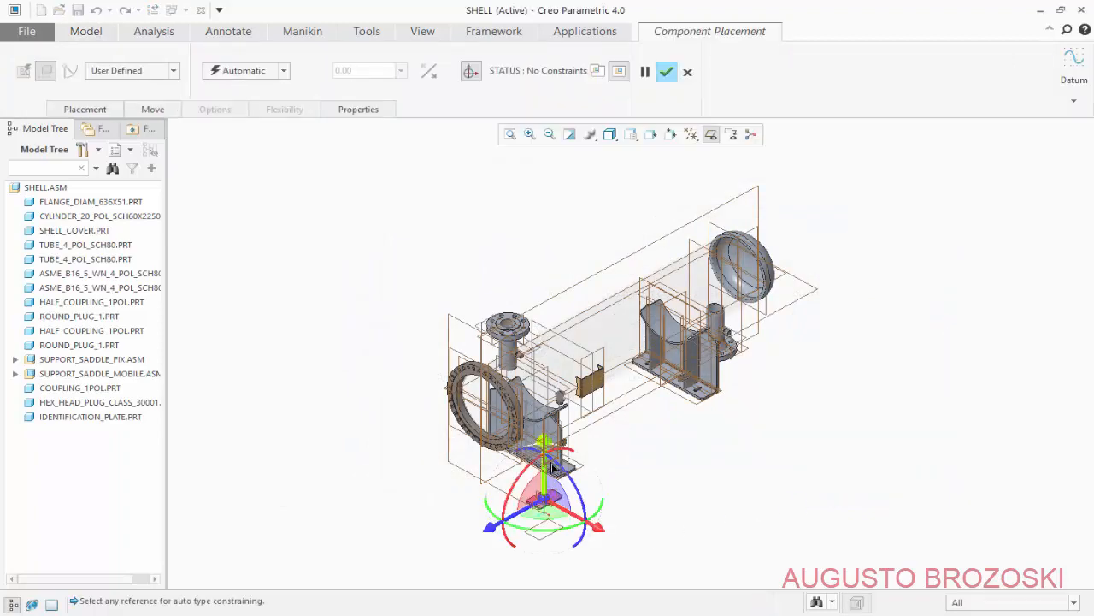
left_click_drag(552, 448, 547, 295)
- Constrain the lifting lug plate's curved underside coincident with the cylinder's outer surface
scroll(525, 315, "up", 3)
scroll(525, 314, "up", 2)
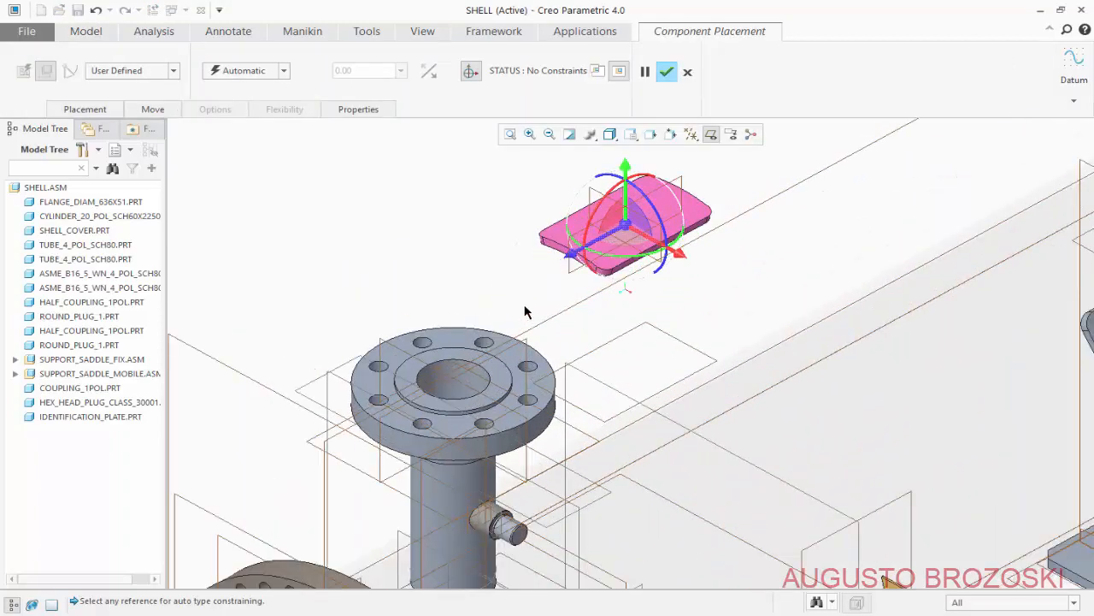
scroll(528, 293, "up", 3)
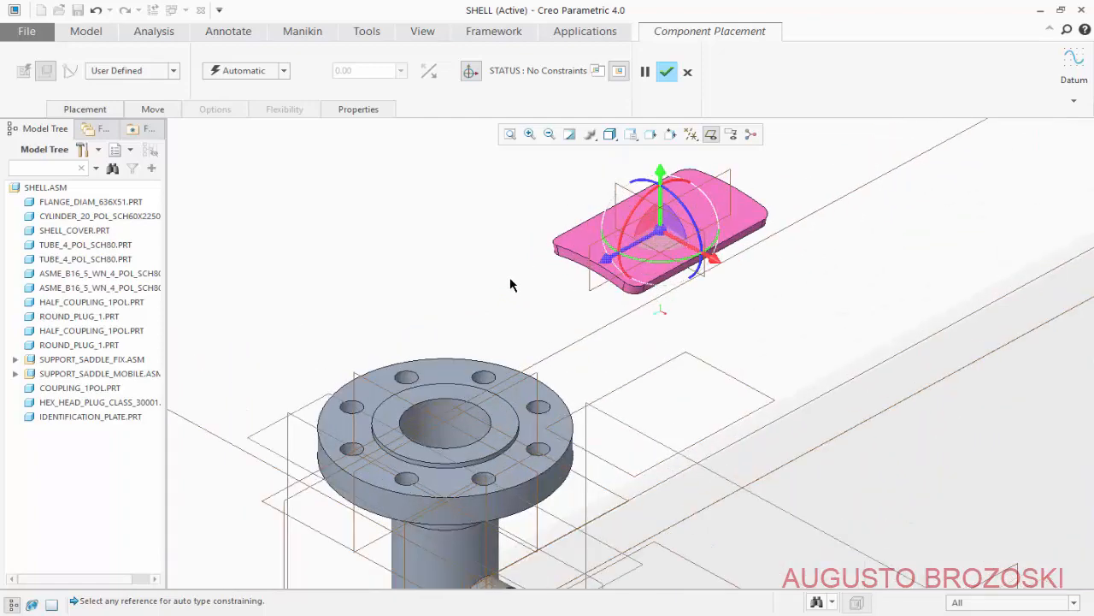
scroll(554, 291, "down", 8)
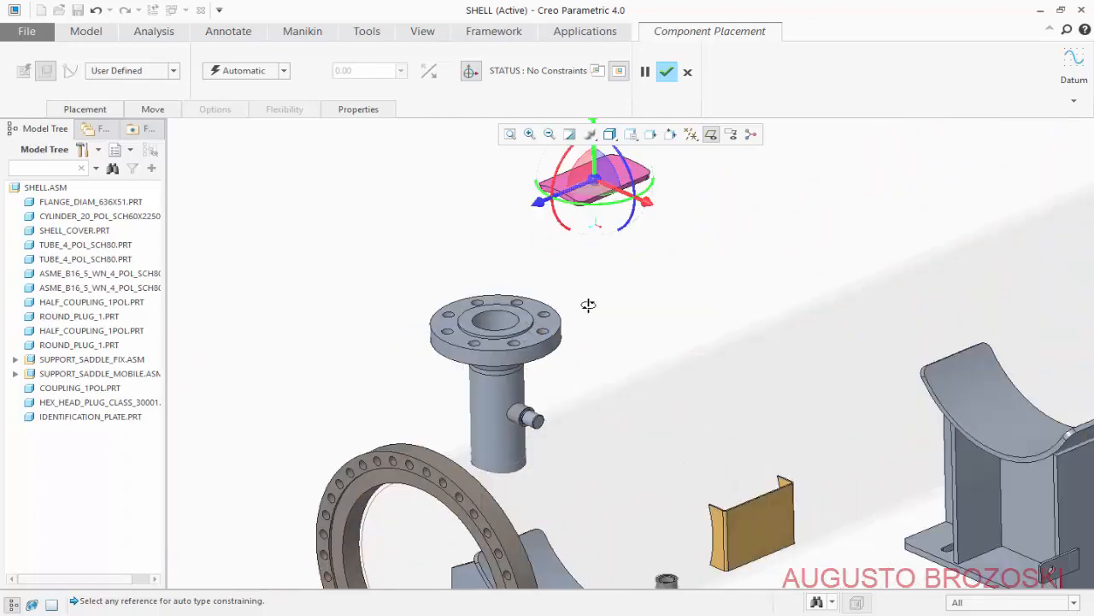
scroll(472, 261, "up", 10)
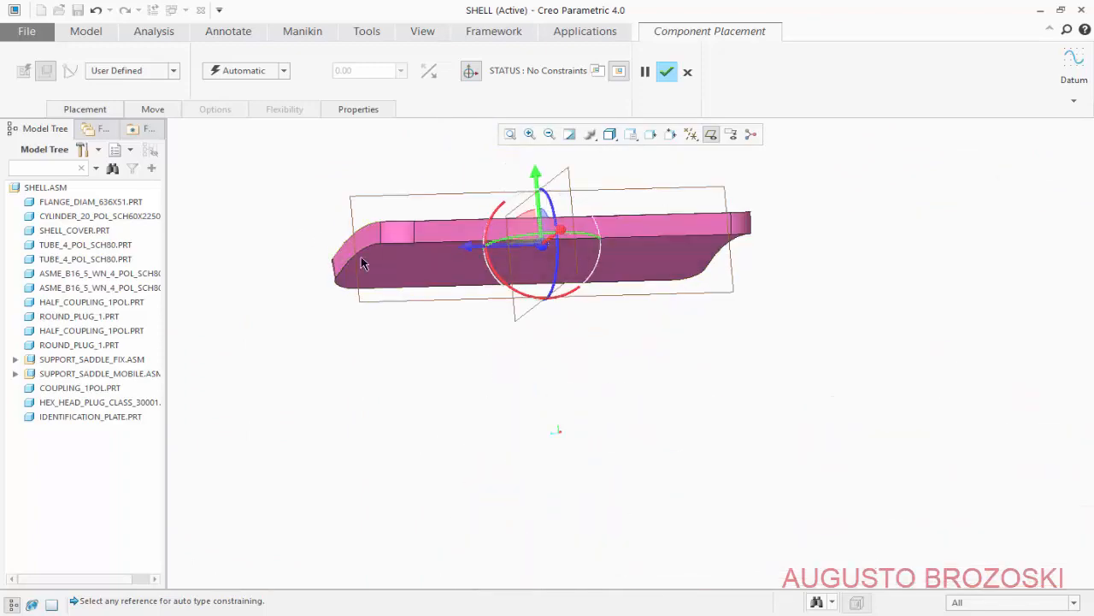
left_click(395, 271)
scroll(430, 344, "down", 5)
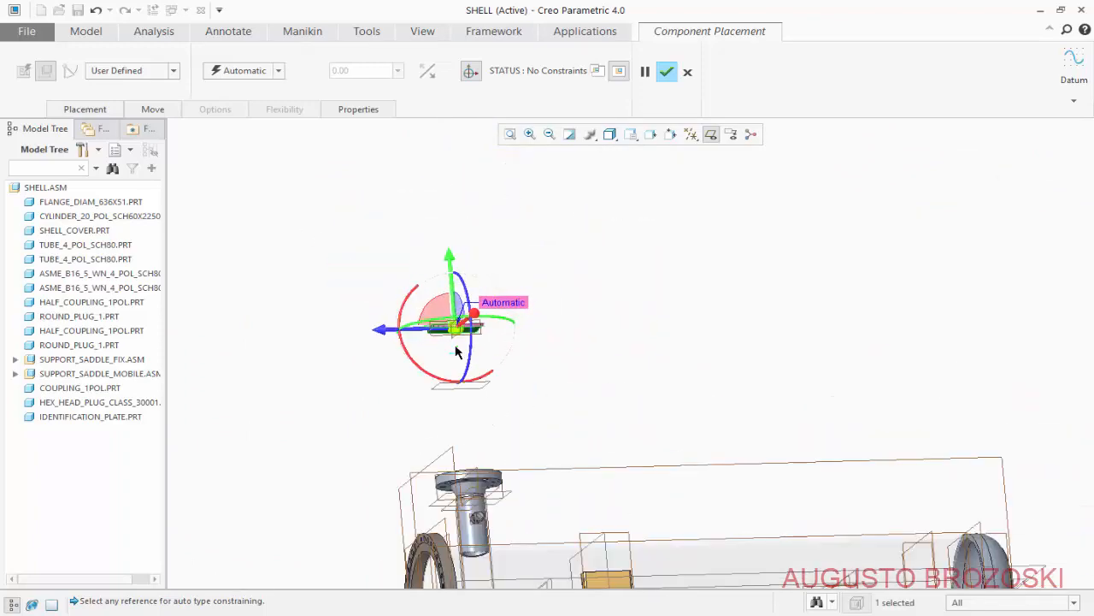
middle_click_drag(501, 384, 578, 428)
scroll(578, 427, "up", 5)
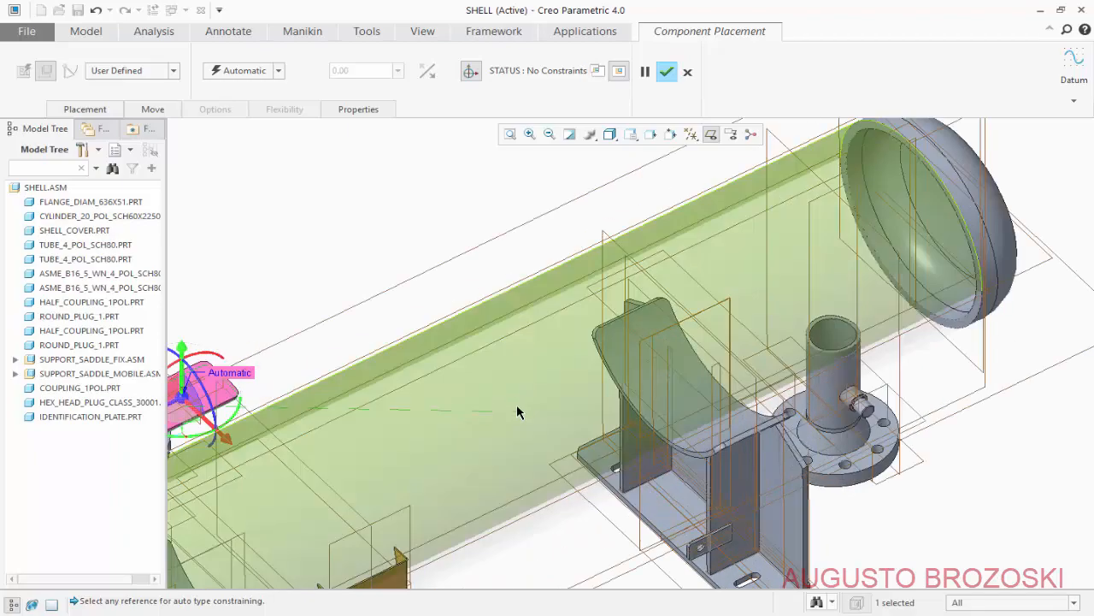
left_click(517, 392)
- Constrain the lifting lug plate's RIGHT datum plane coincident with the ASM_RIGHT datum plane
scroll(505, 385, "down", 5)
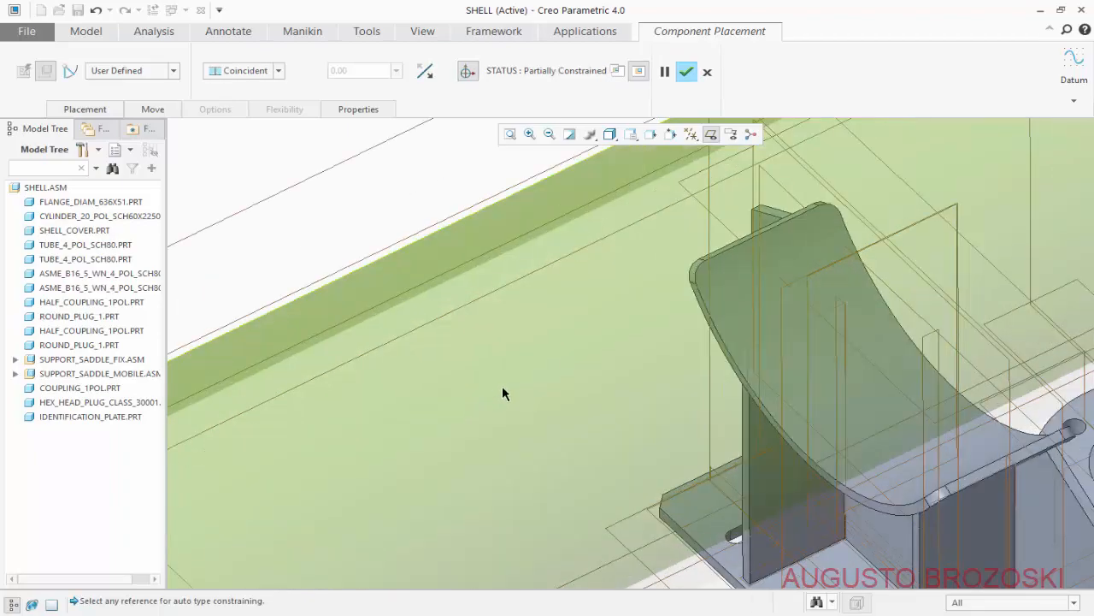
scroll(282, 478, "up", 5)
scroll(272, 482, "up", 3)
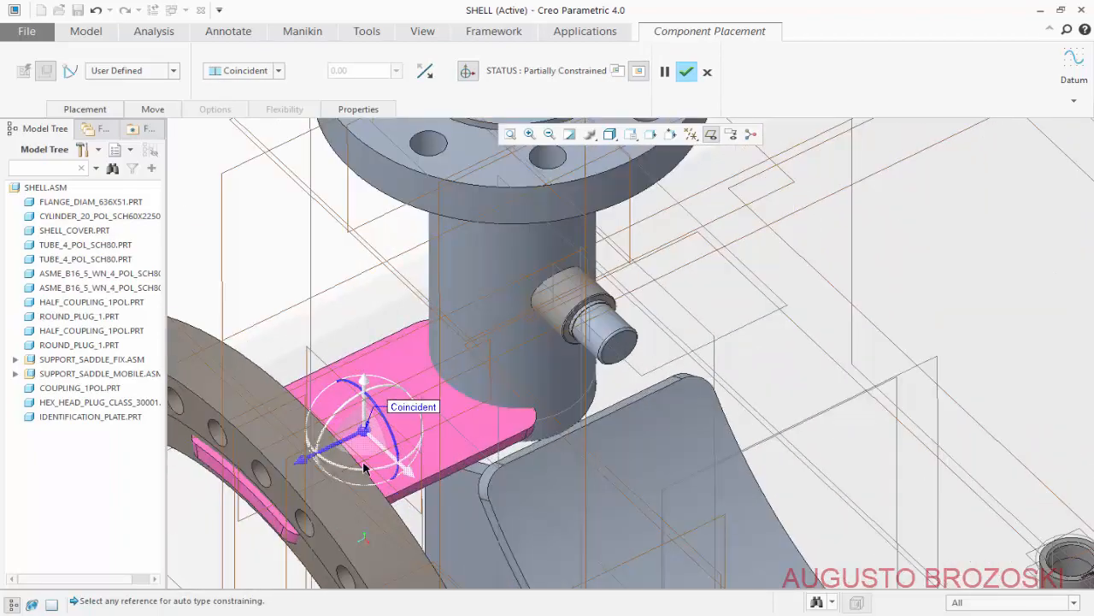
scroll(517, 396, "down", 5)
scroll(462, 443, "up", 3)
scroll(462, 443, "up", 5)
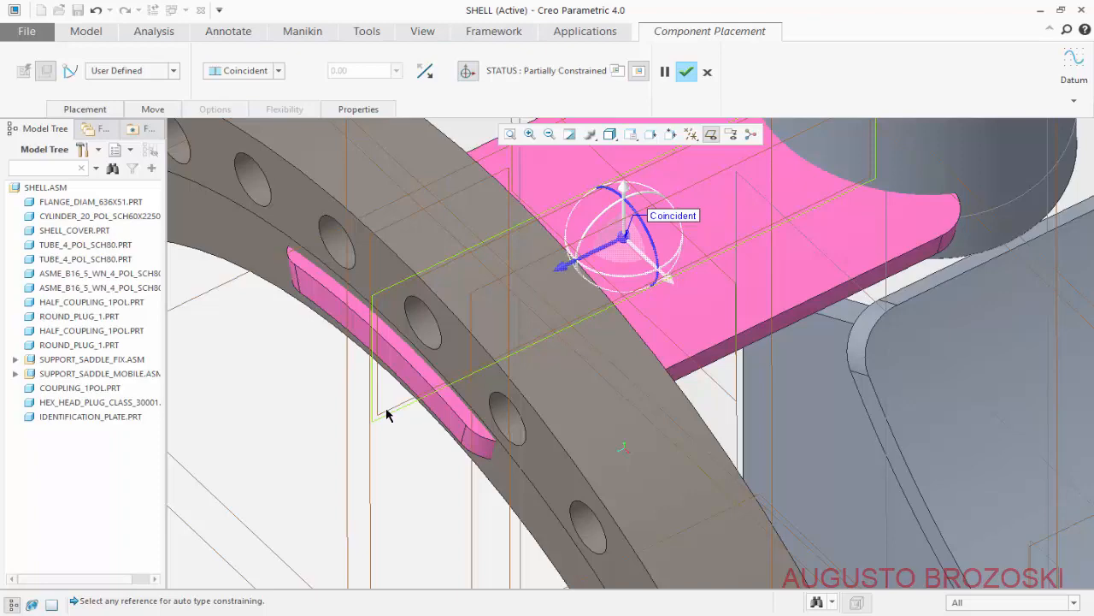
left_click(386, 414)
scroll(384, 415, "down", 6)
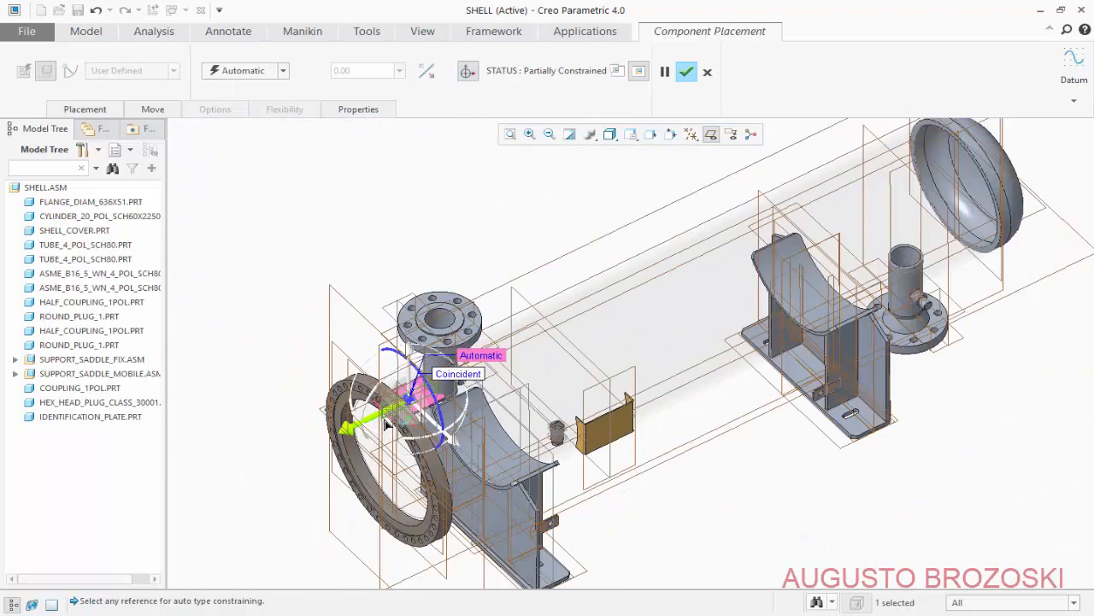
scroll(385, 419, "down", 3)
left_click(711, 257)
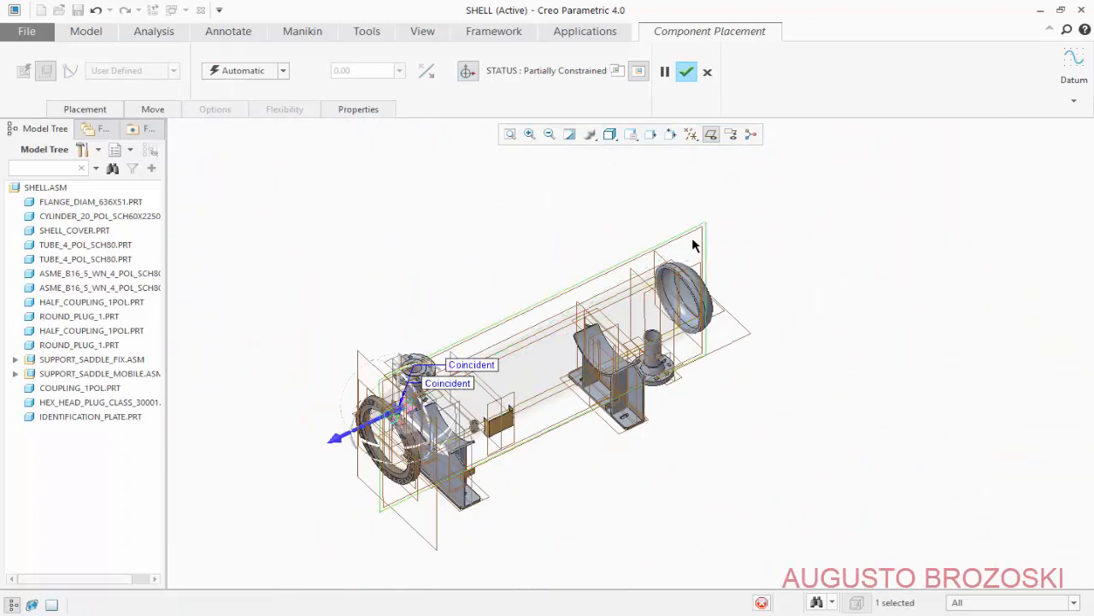
- Slide the lifting lug plate along the cylinder, away from the large flange and past the upper nozzle
scroll(396, 411, "up", 5)
scroll(396, 411, "up", 4)
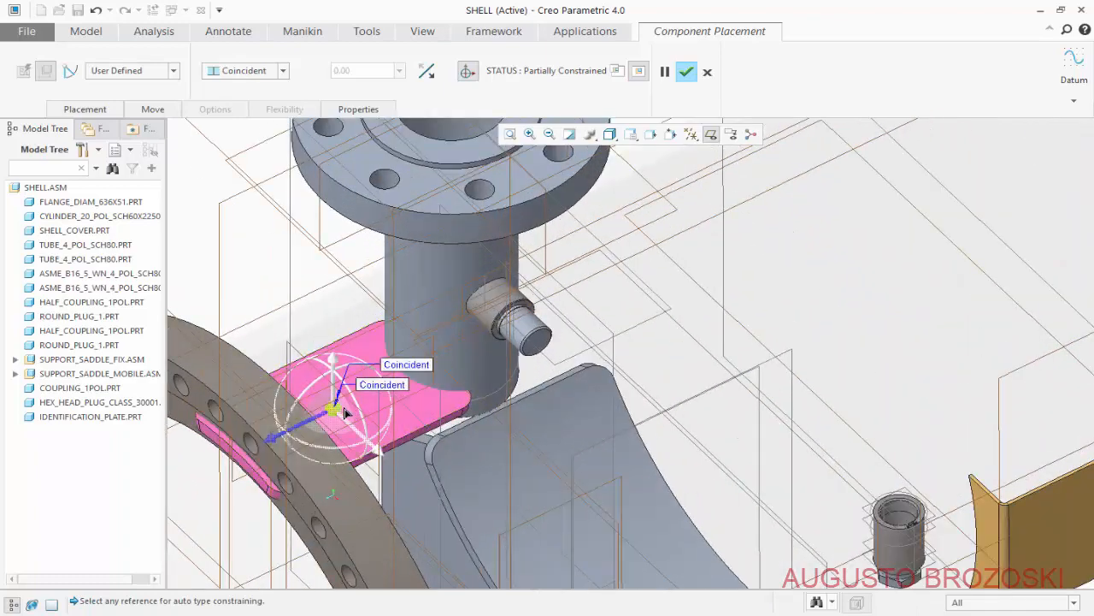
left_click_drag(289, 437, 739, 283)
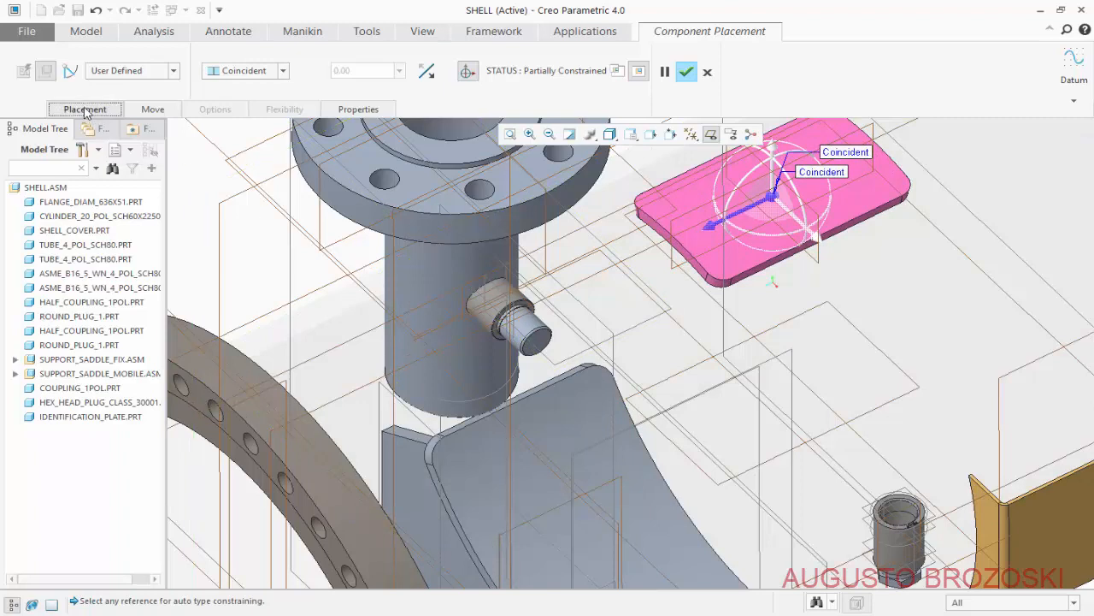
- Add a Distance constraint from the lifting lug plate's FRONT datum plane to the large flange's front face
left_click(85, 108)
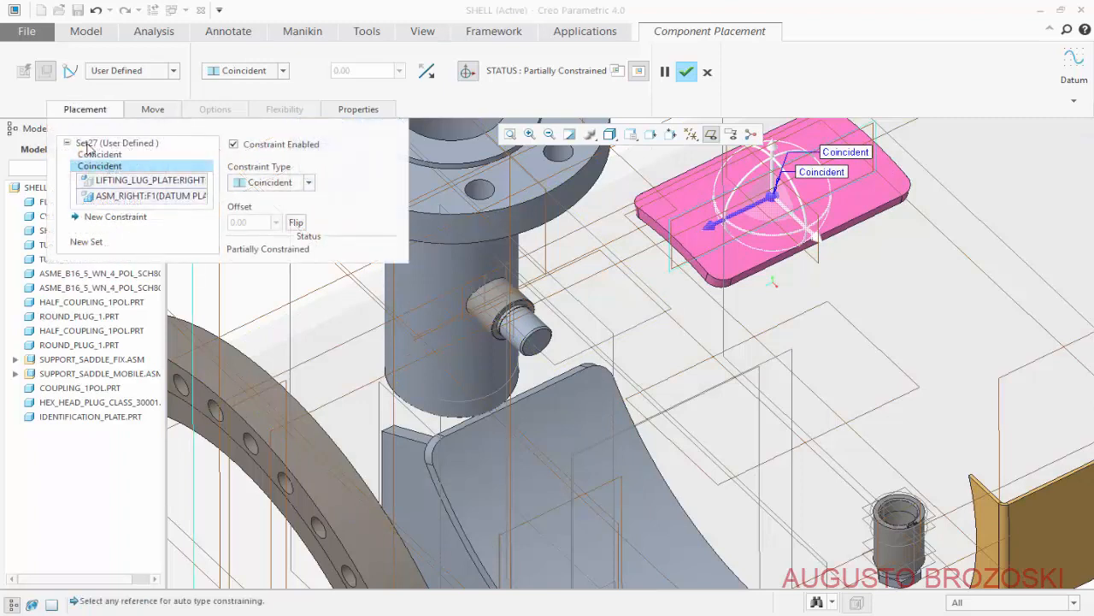
left_click(120, 216)
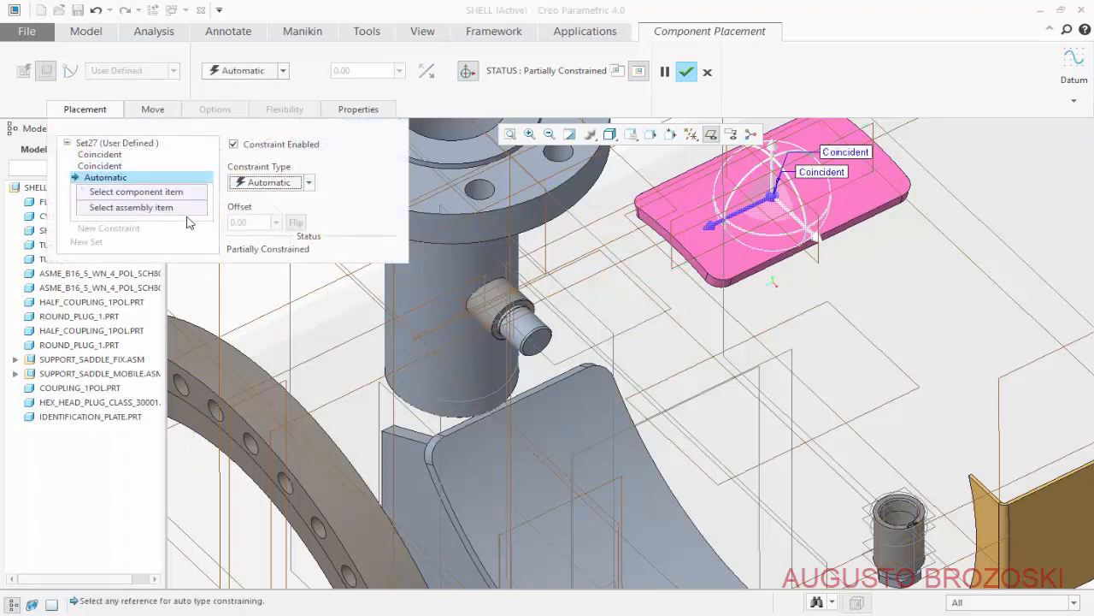
left_click(304, 182)
left_click(281, 211)
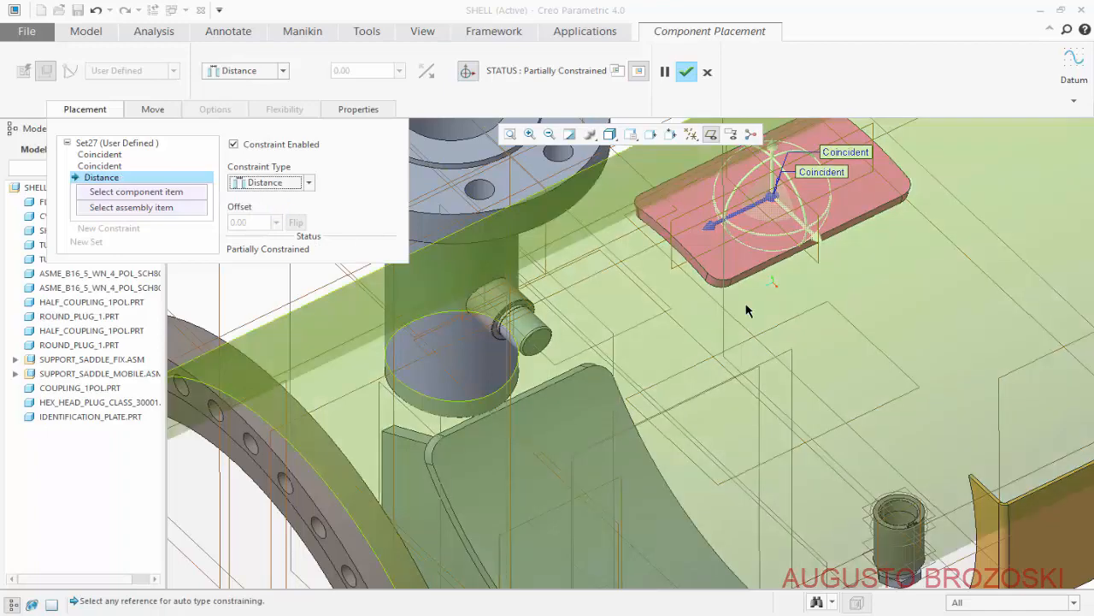
scroll(855, 270, "up", 4)
scroll(813, 128, "down", 4)
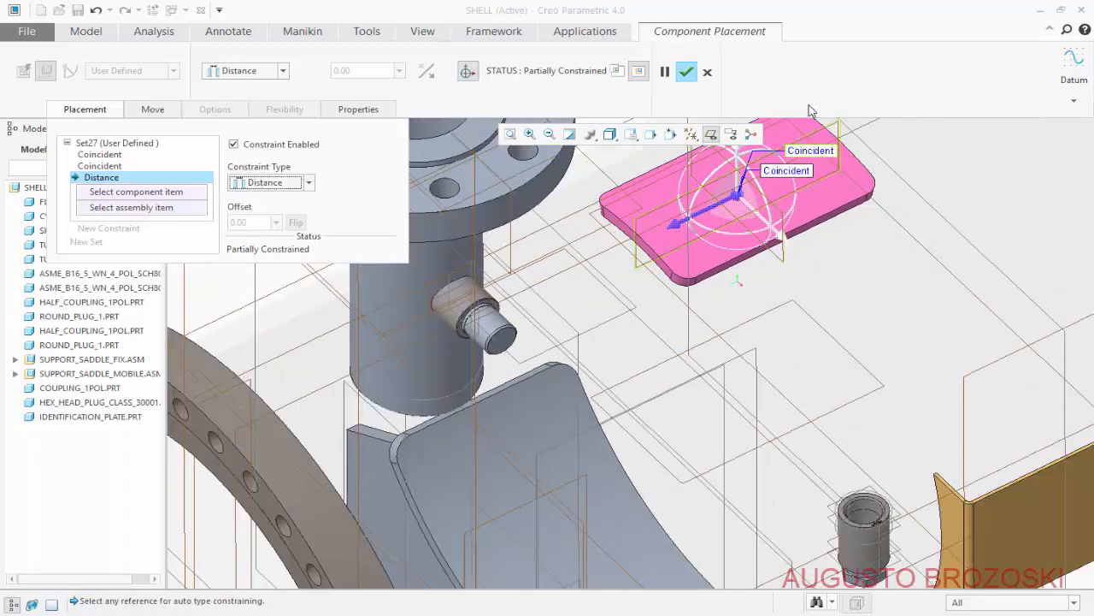
scroll(804, 145, "up", 3)
left_click(769, 336)
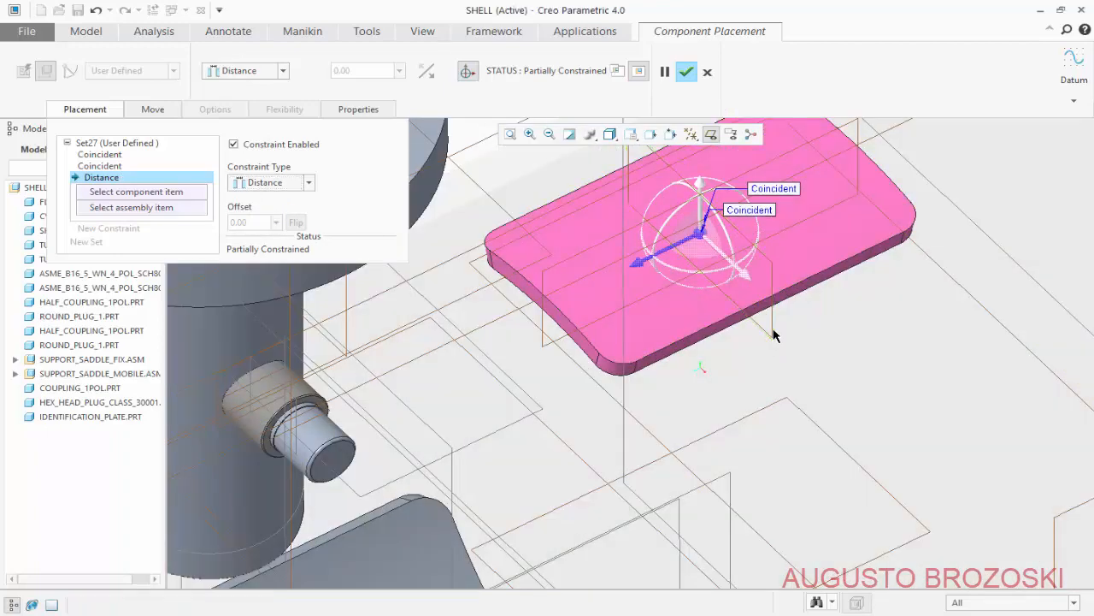
scroll(764, 342, "down", 5)
scroll(577, 446, "up", 6)
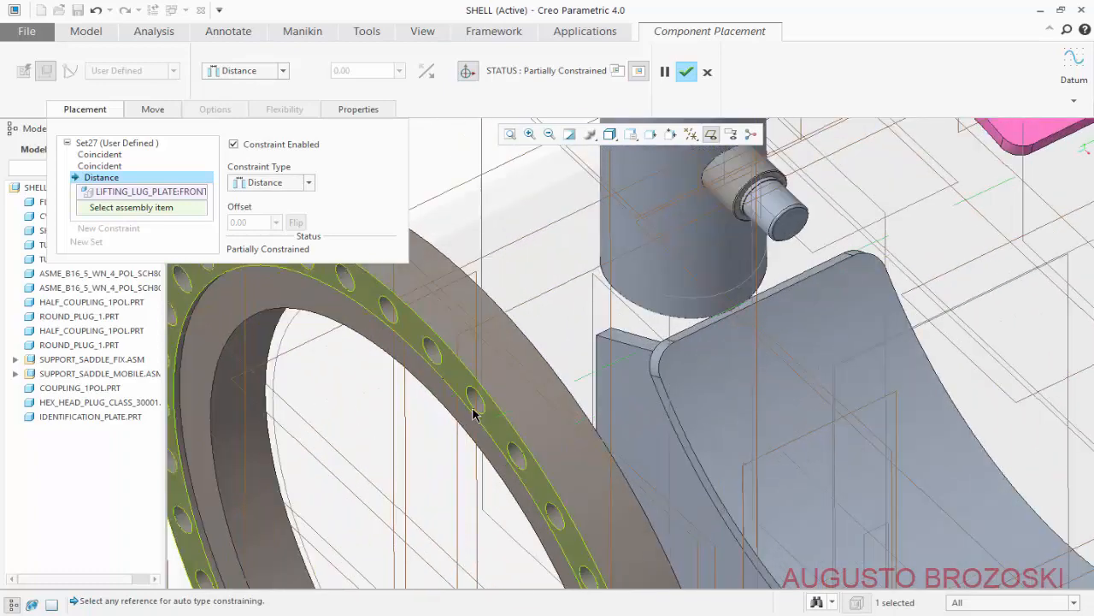
left_click(420, 330)
scroll(420, 377, "down", 4)
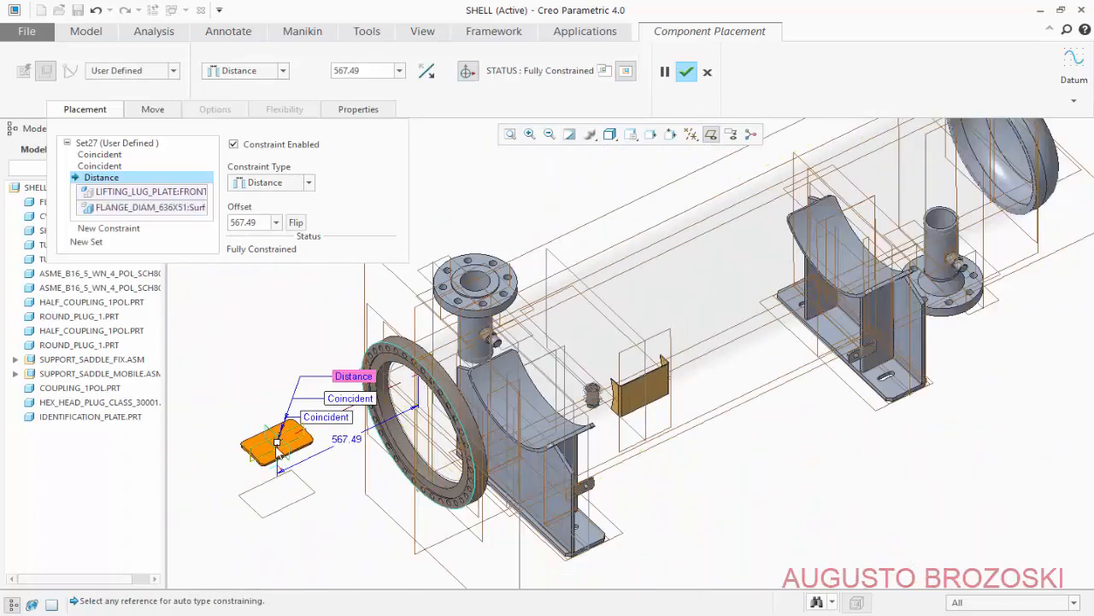
- Move the lifting lug plate to the cylinder side of the flange and check its position dimensions in the PDF drawing
left_click_drag(278, 445, 572, 342)
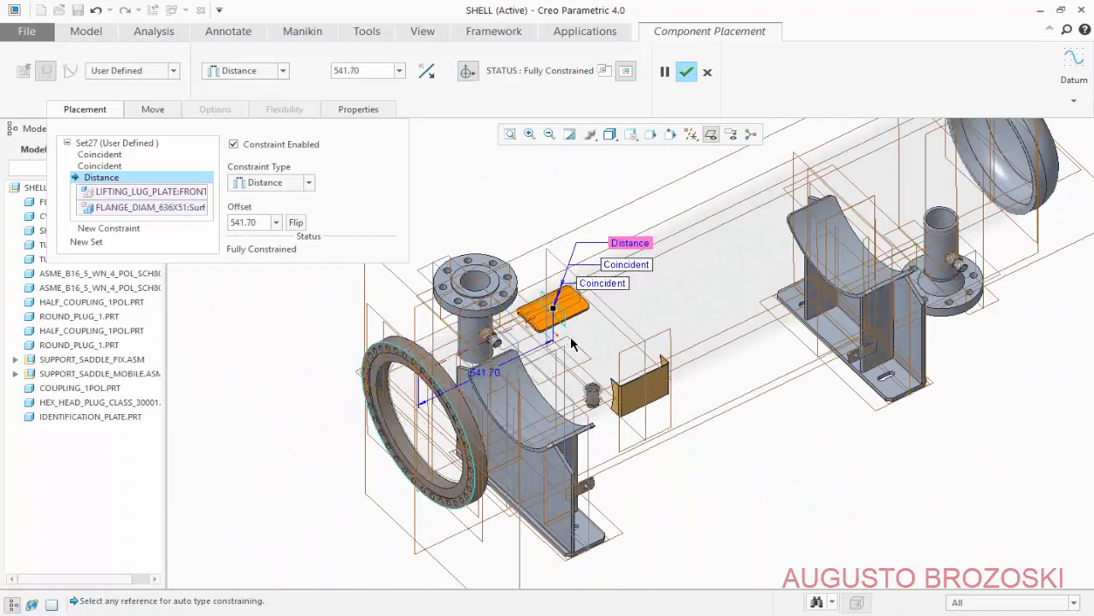
key("alt+Tab")
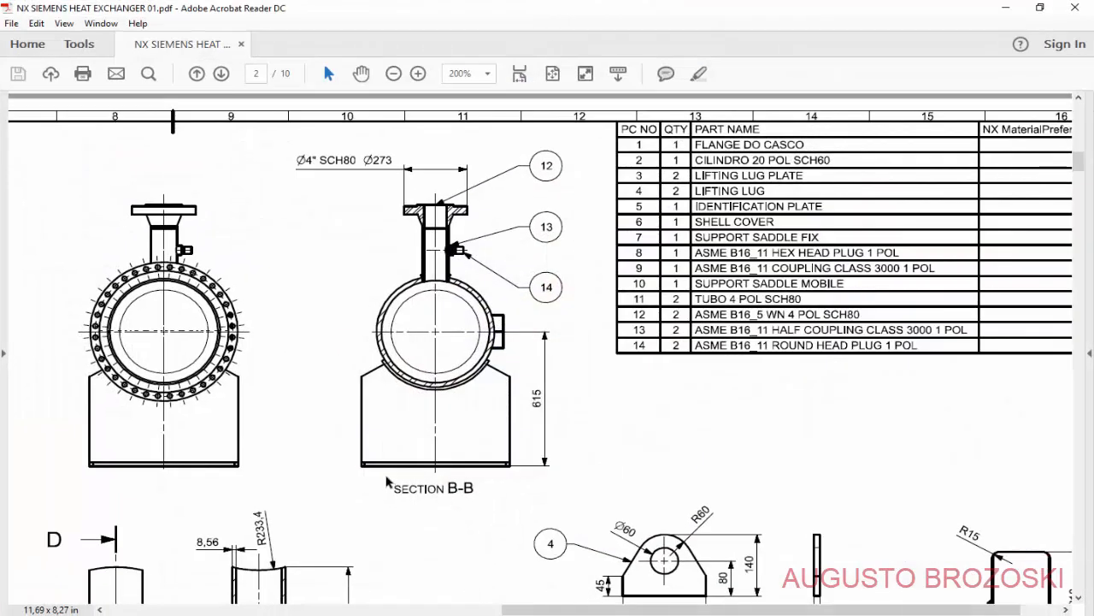
left_click_drag(761, 610, 366, 609)
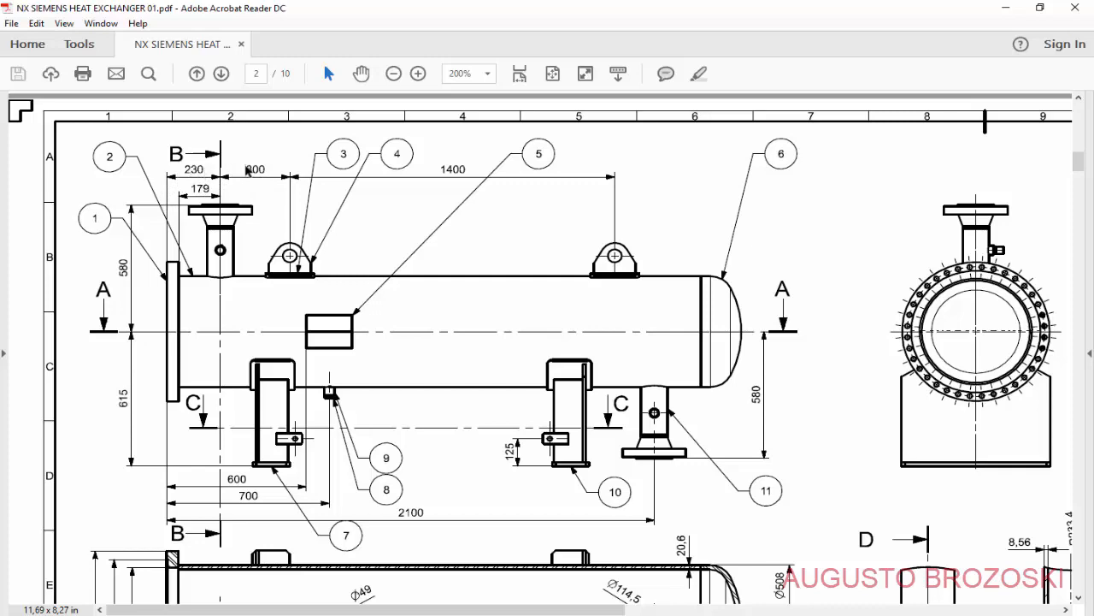
left_click(1005, 13)
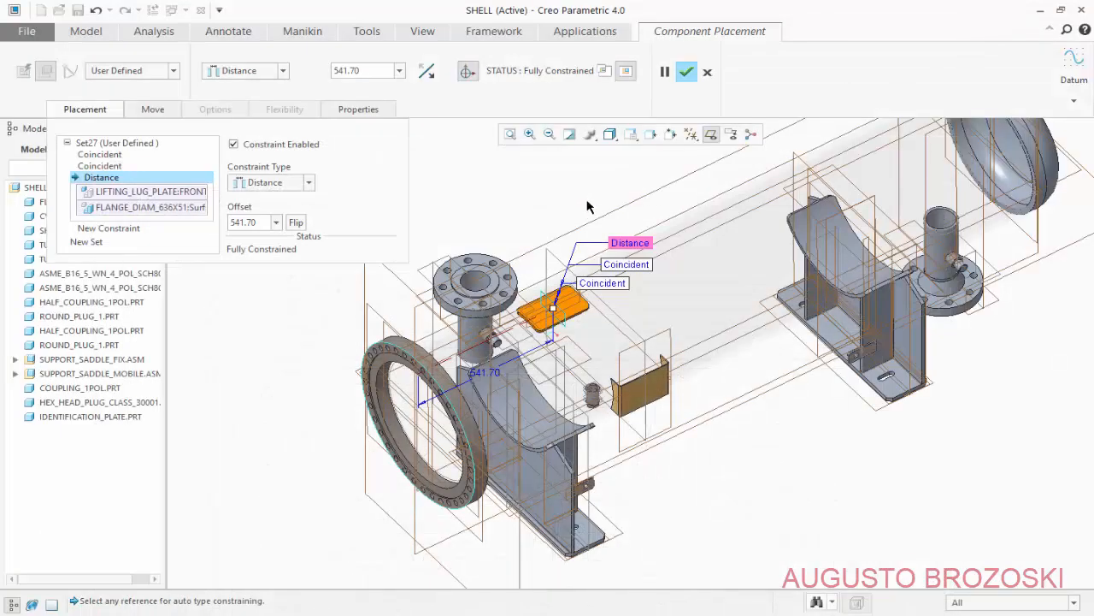
- Set the lifting lug plate's Distance offset from the large flange's face to 530 mm and accept the placement
left_click(266, 221)
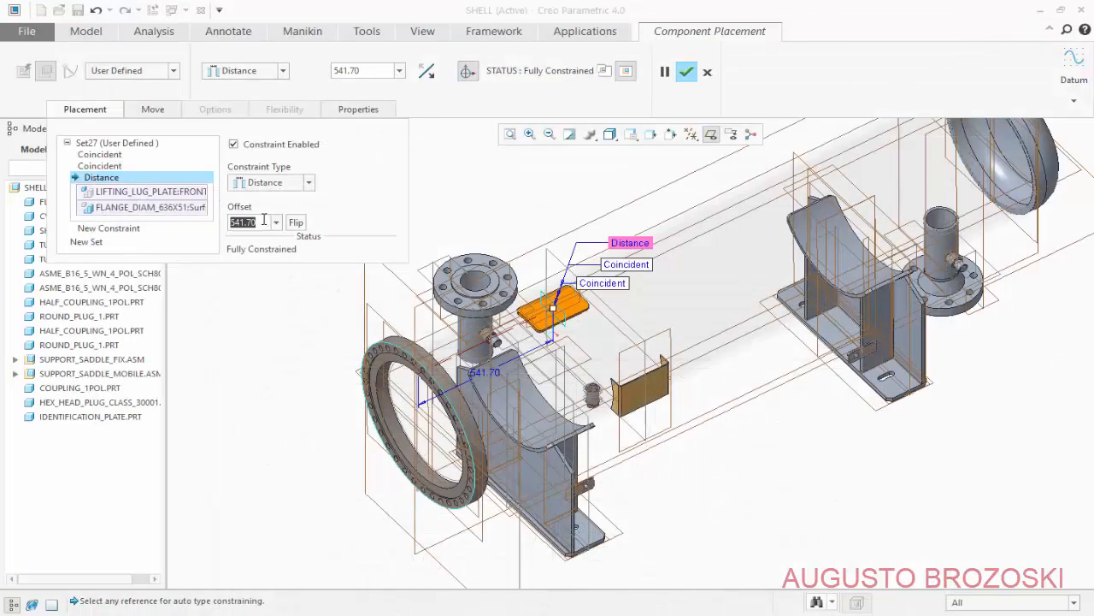
type("5")
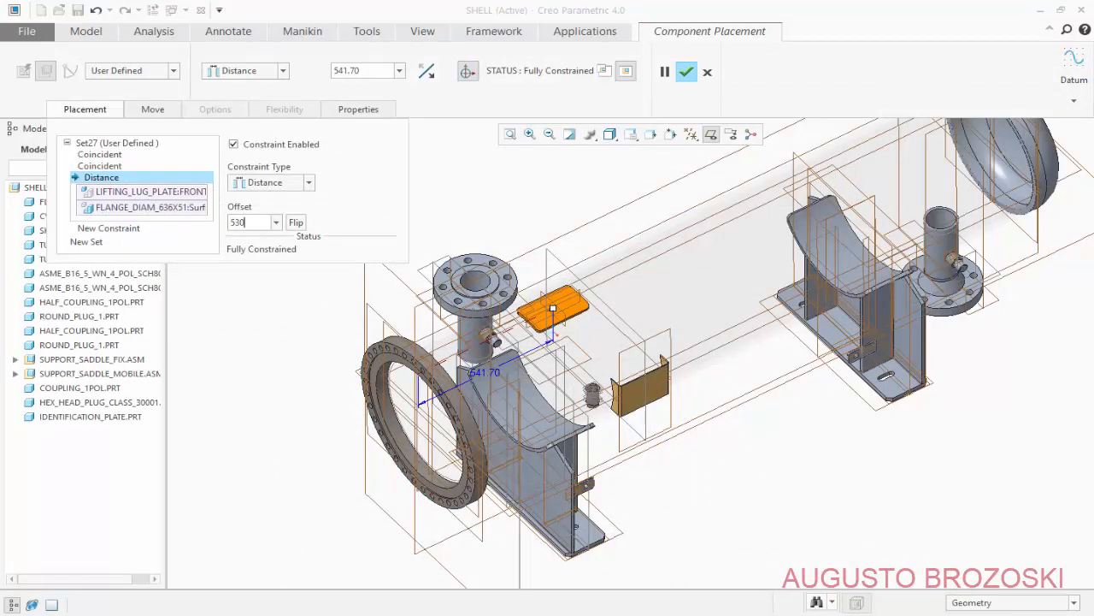
type("30")
key("Return")
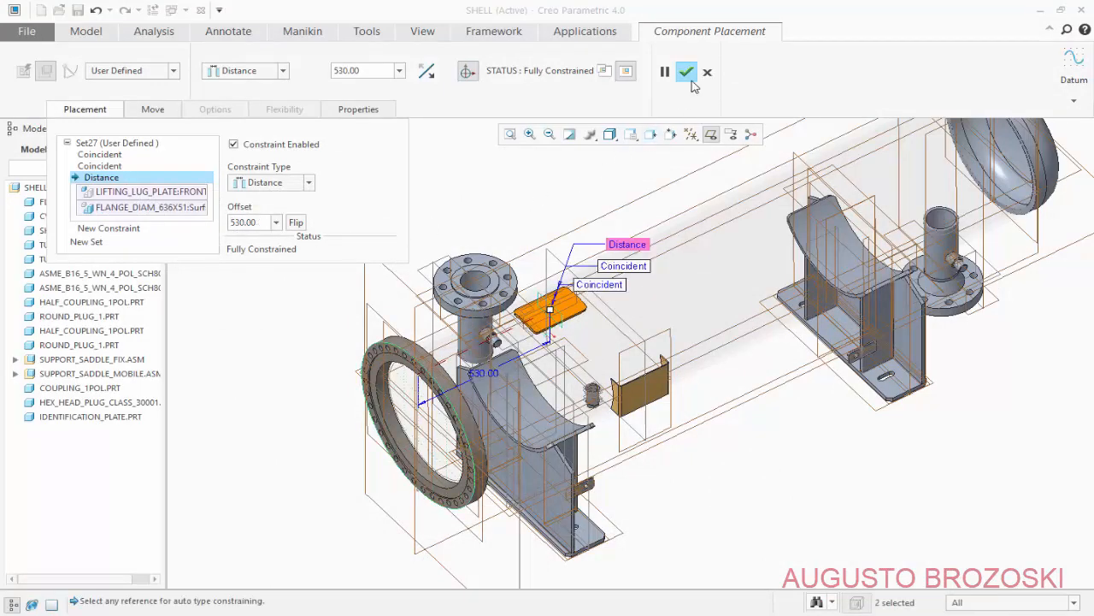
left_click(686, 73)
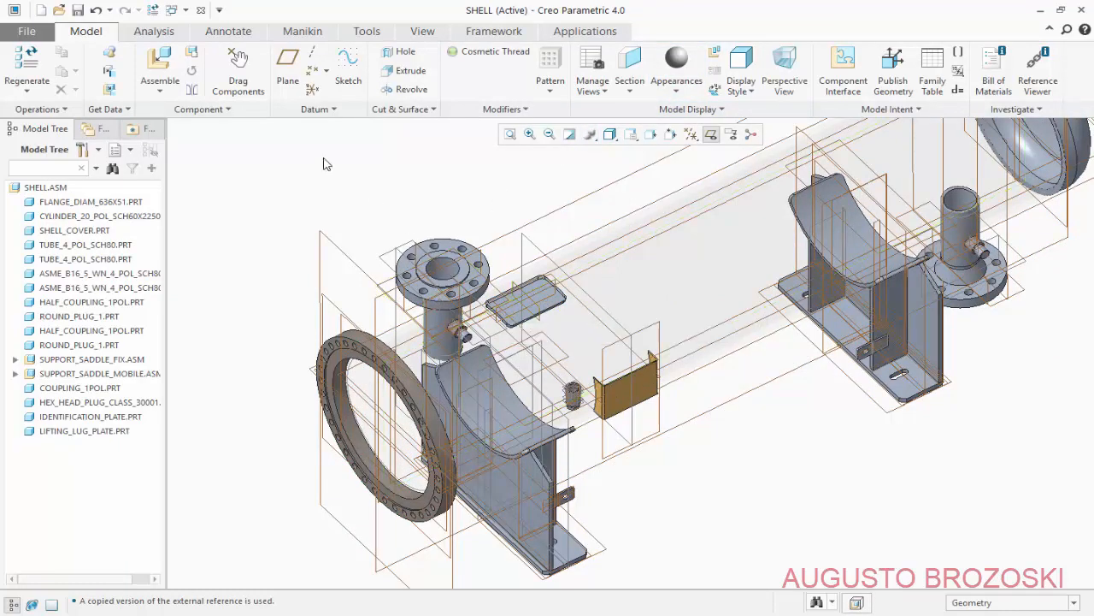
- Insert lifting_lug.prt into the assembly and move it up above the cylinder, near the upper nozzle
left_click(163, 67)
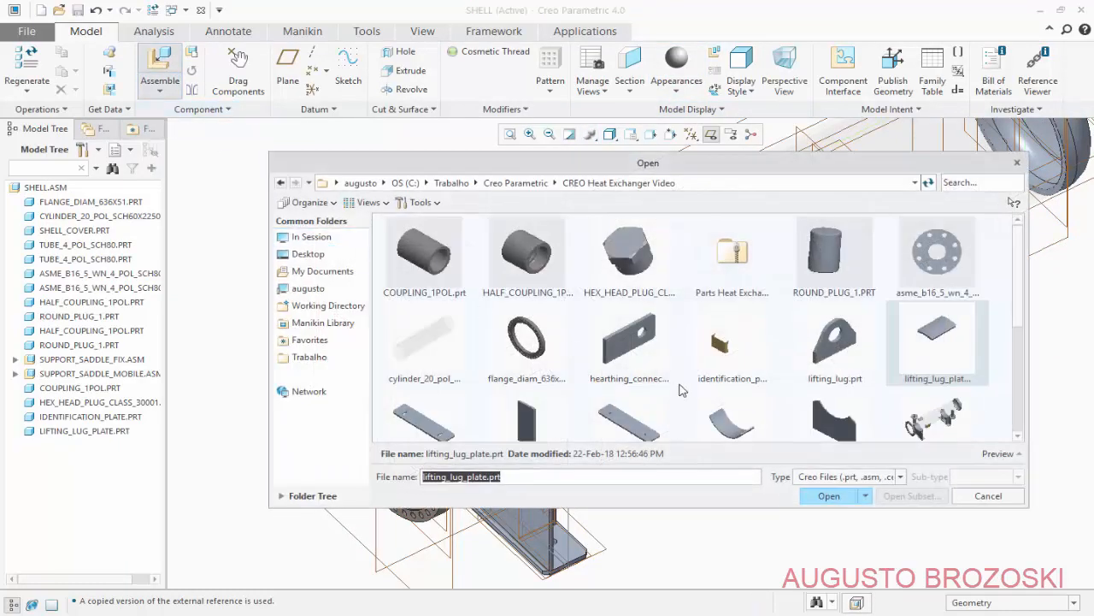
left_click(826, 351)
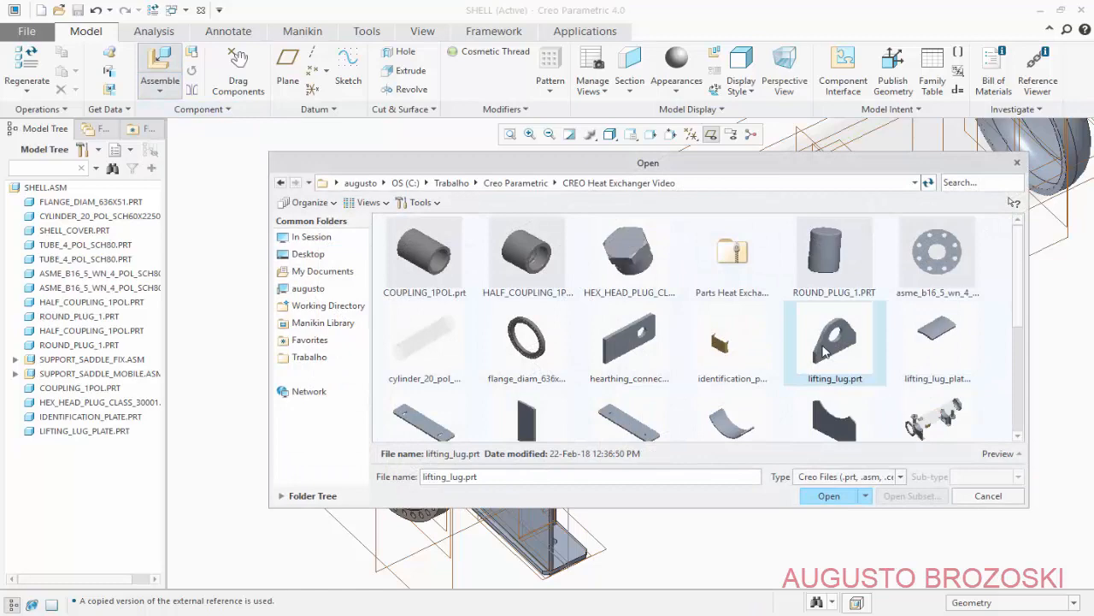
left_click(826, 497)
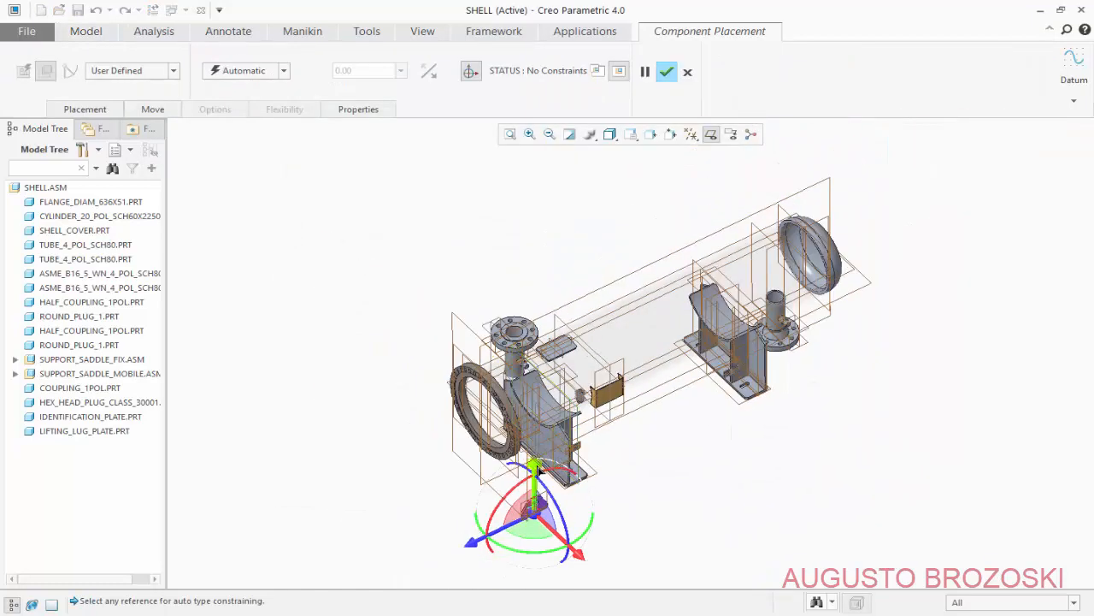
left_click_drag(538, 470, 551, 308)
scroll(548, 345, "up", 3)
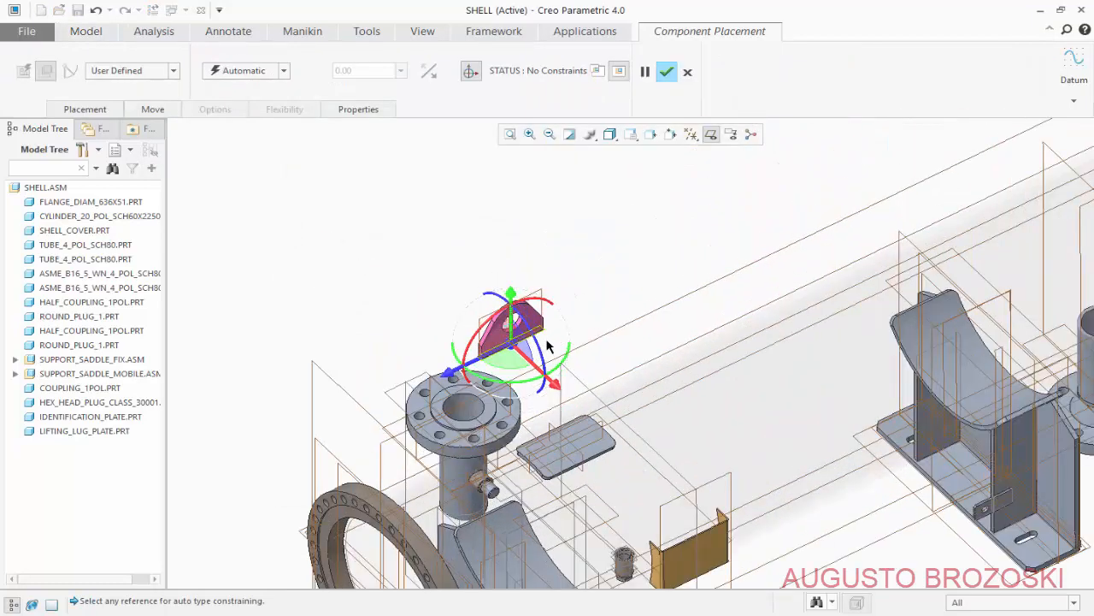
- Constrain the lifting lug's flat bottom face tangent to the lifting lug plate's curved top surface
scroll(548, 345, "up", 2)
middle_click_drag(512, 387, 516, 484)
scroll(629, 424, "up", 3)
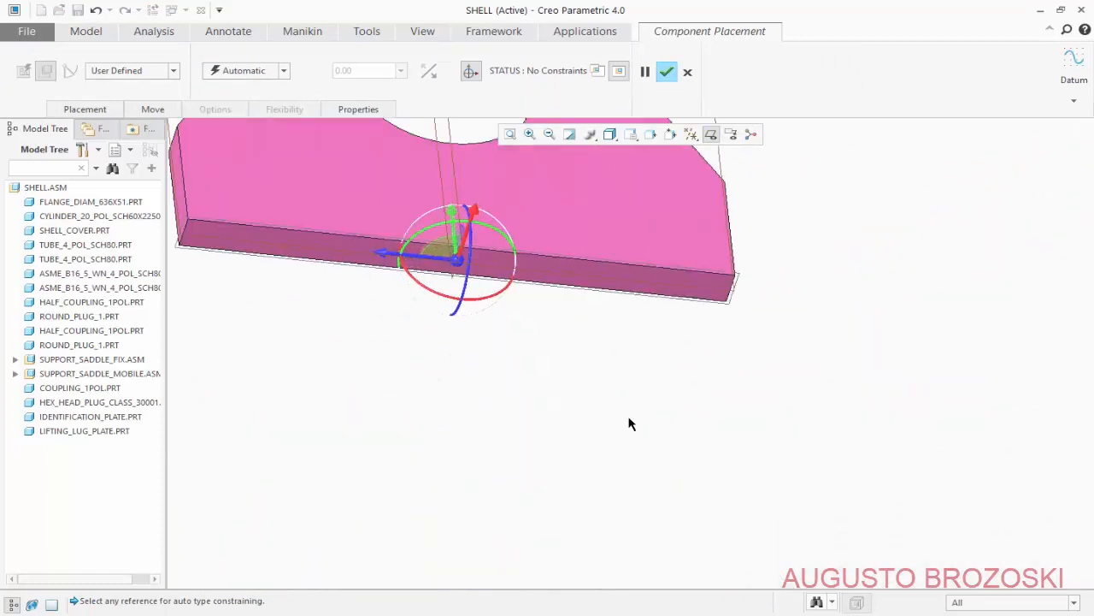
left_click(697, 285)
scroll(641, 338, "down", 5)
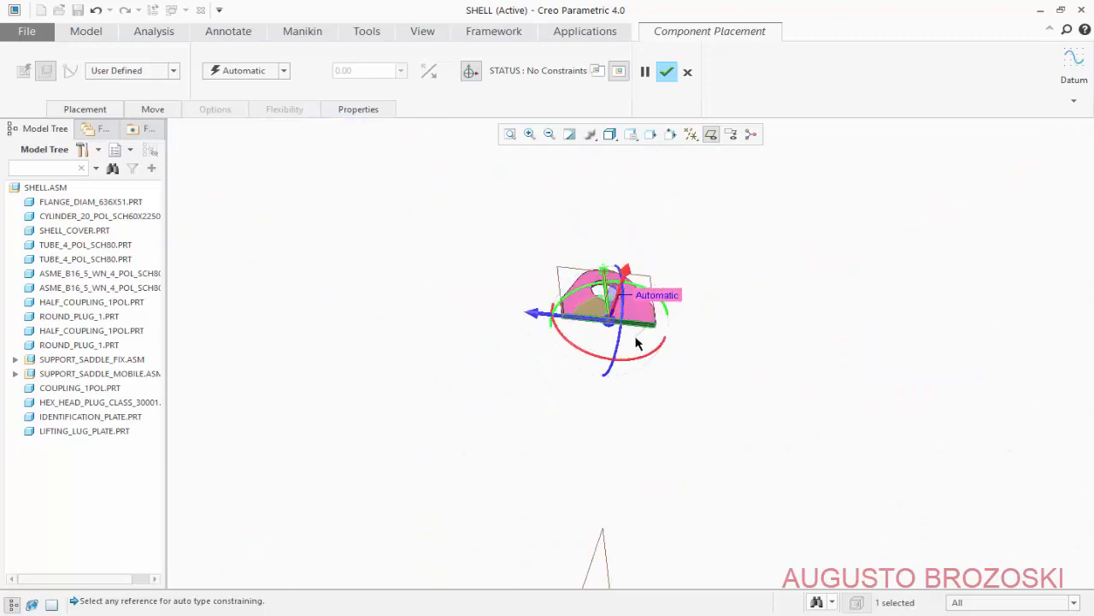
middle_click_drag(636, 342, 680, 480)
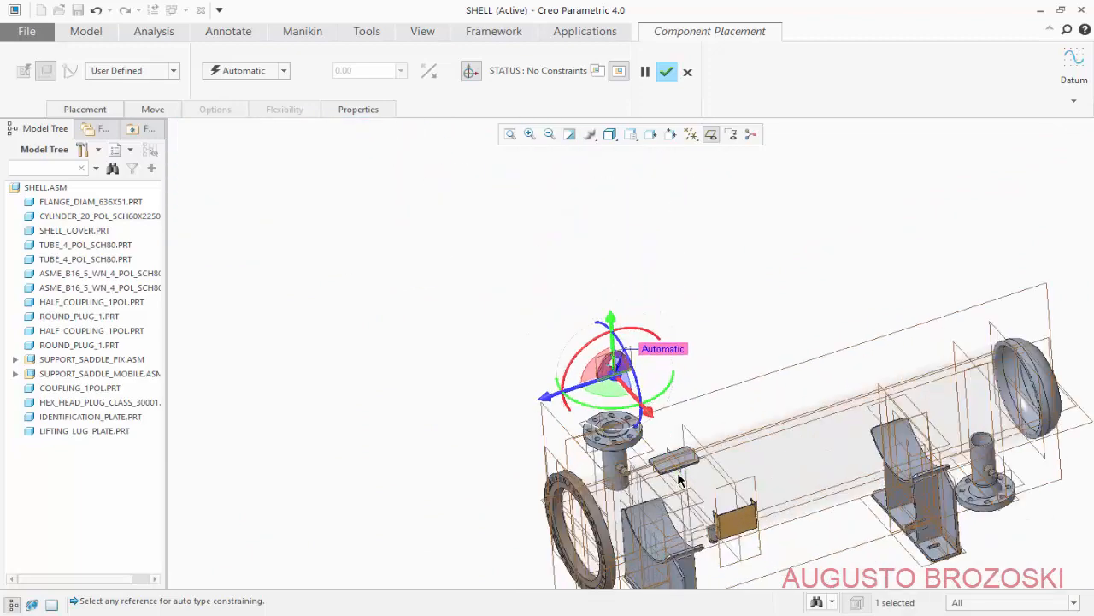
scroll(680, 479, "up", 5)
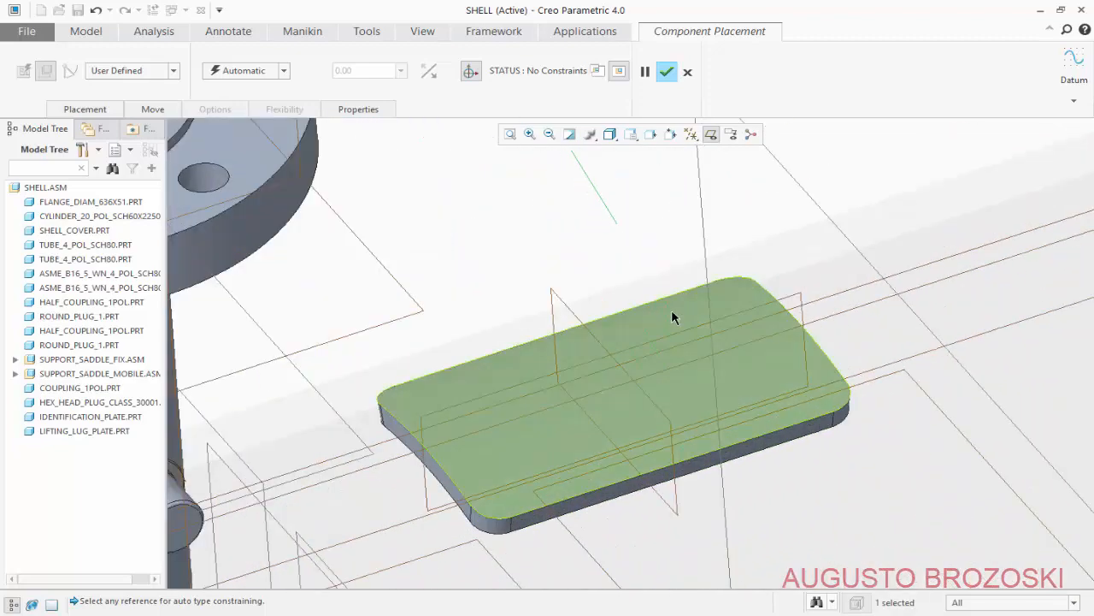
left_click(672, 309)
scroll(590, 371, "down", 5)
scroll(591, 394, "down", 2)
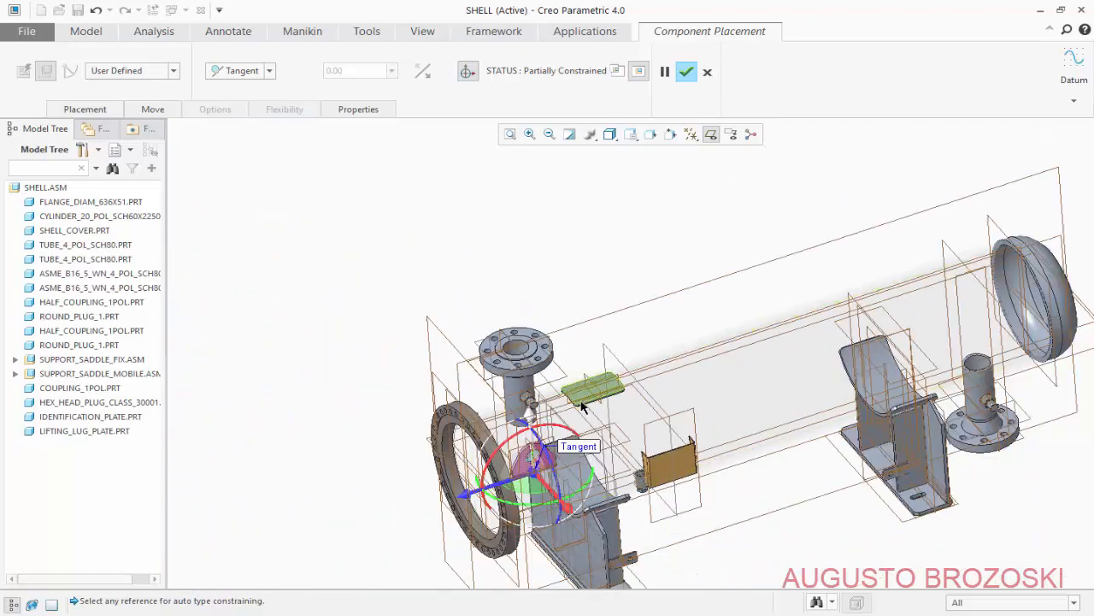
- Constrain the lifting lug's datum plane across the middle of its hole coincident with the lifting lug plate's FRONT datum plane
scroll(515, 484, "up", 5)
scroll(515, 484, "up", 4)
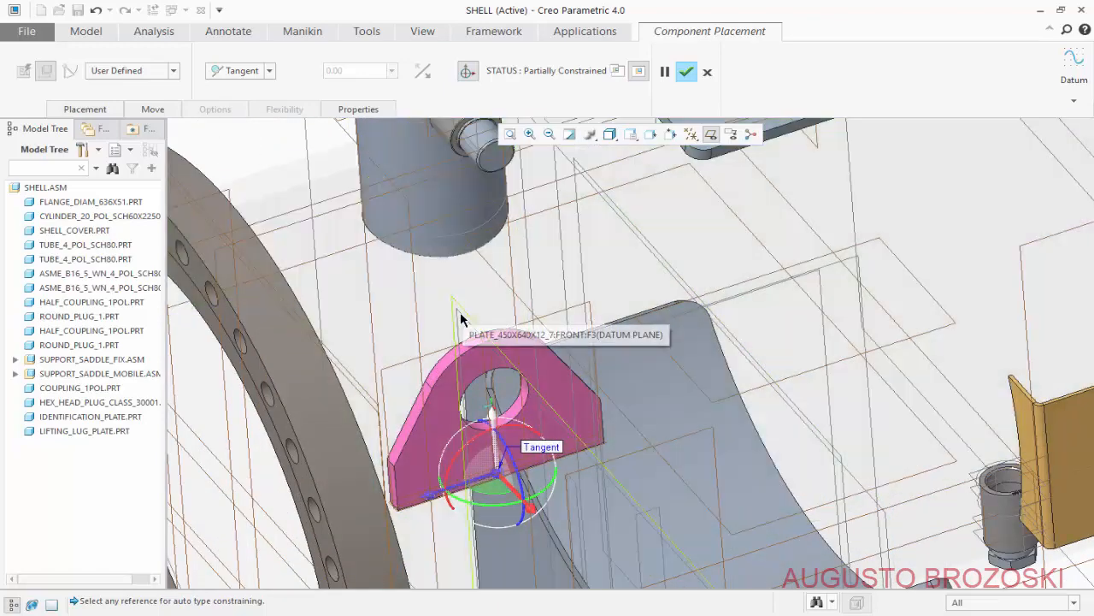
scroll(460, 329, "down", 5)
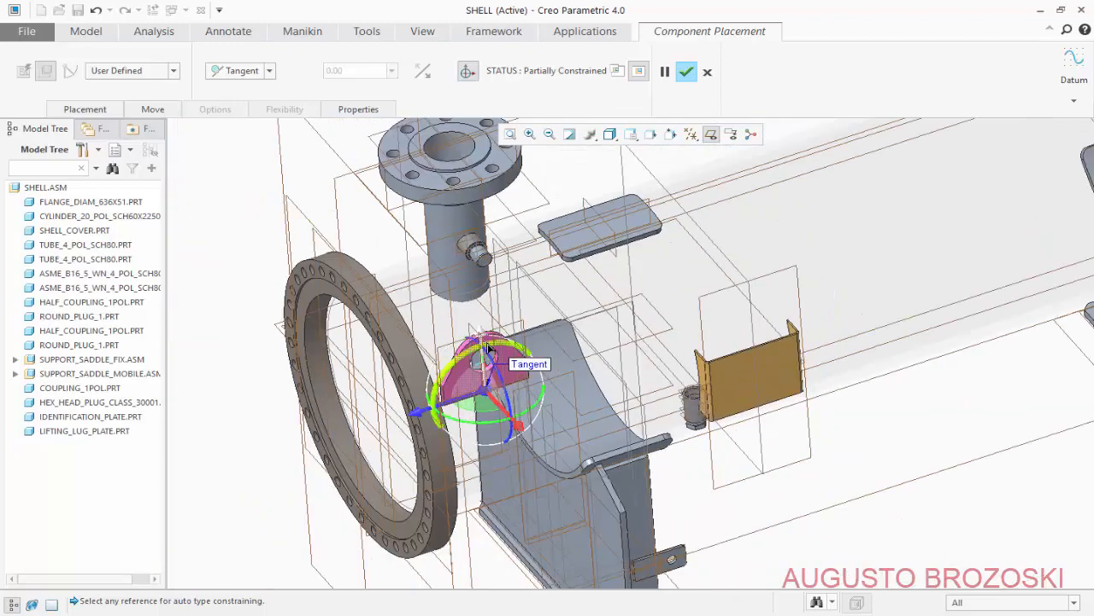
middle_click_drag(483, 300, 476, 347)
scroll(470, 349, "up", 5)
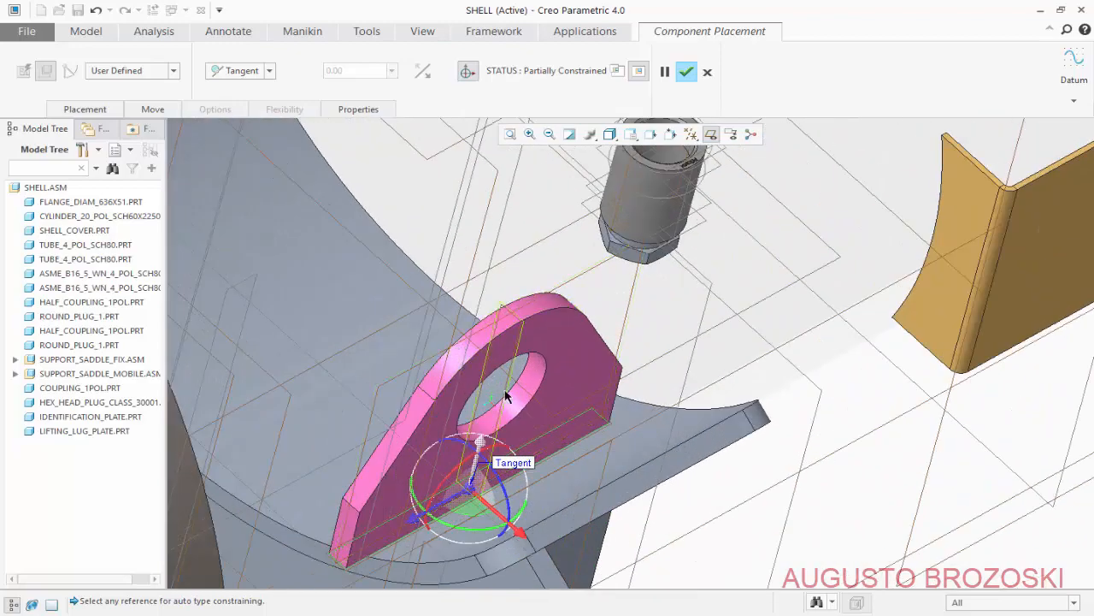
scroll(513, 325, "up", 5)
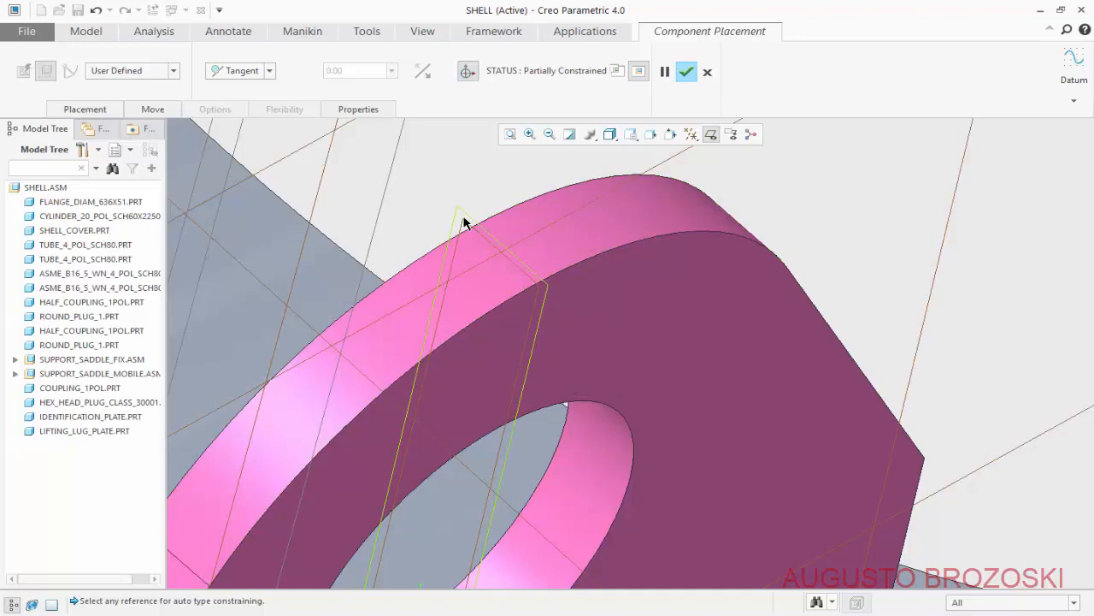
scroll(466, 256, "down", 10)
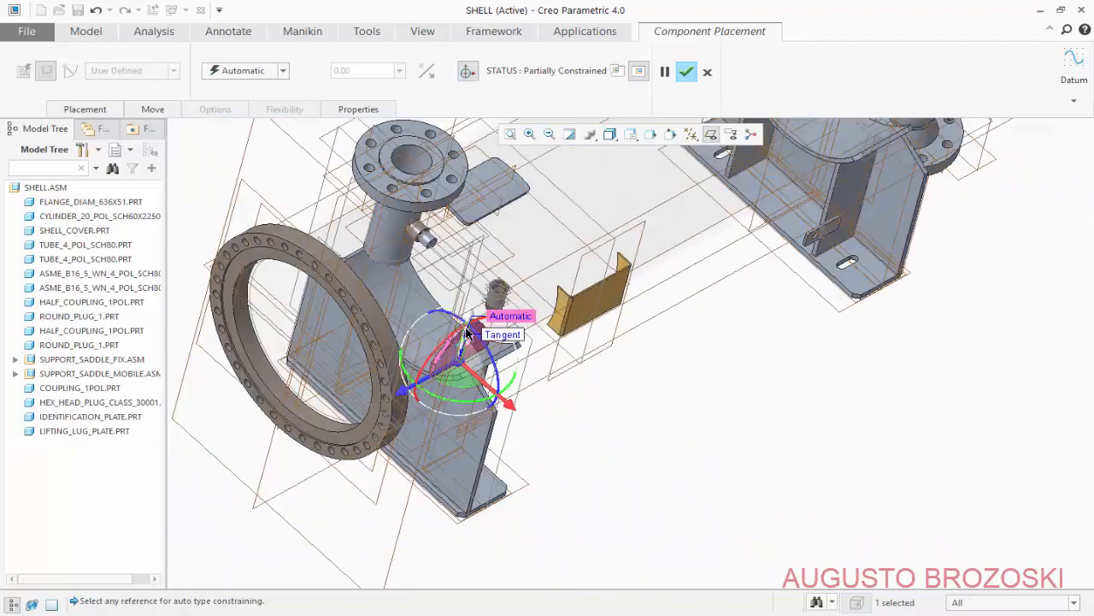
scroll(478, 268, "up", 10)
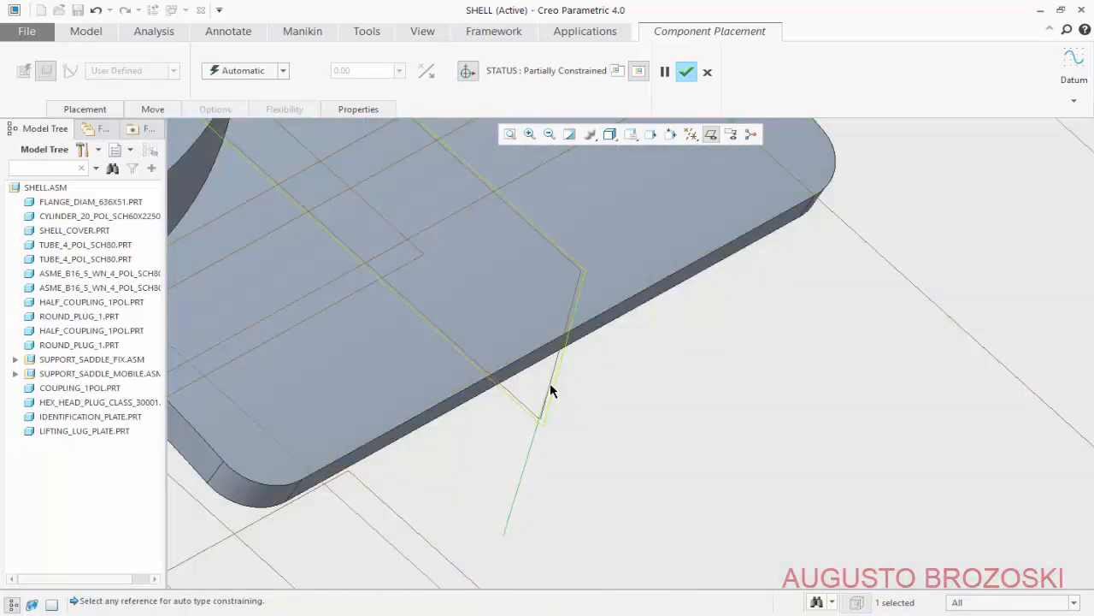
left_click(550, 385)
scroll(527, 398, "down", 8)
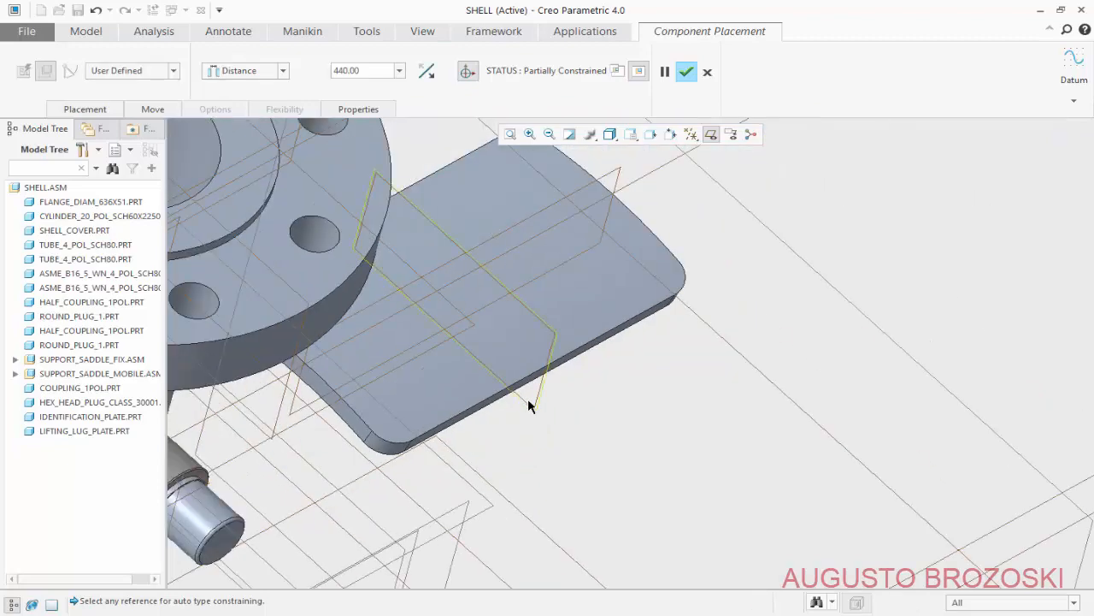
scroll(528, 412, "down", 4)
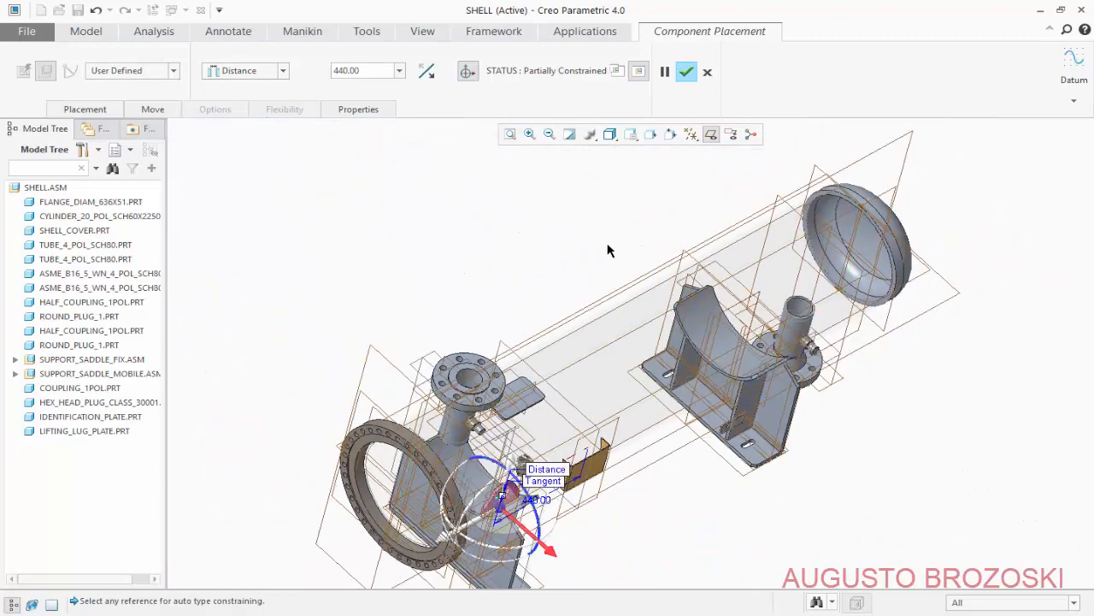
middle_click_drag(608, 250, 285, 271)
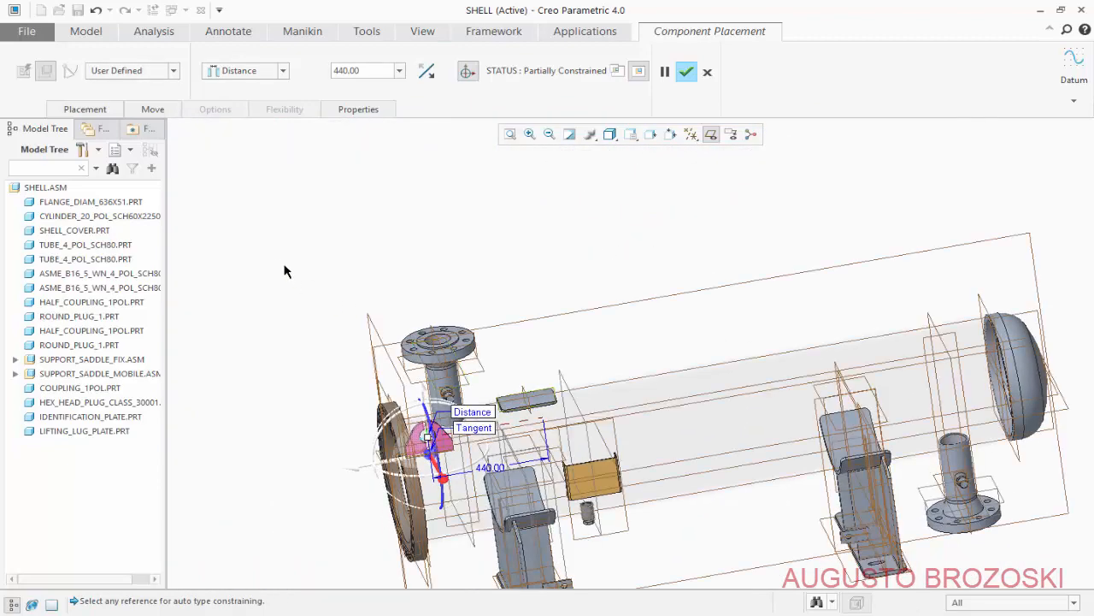
left_click(285, 71)
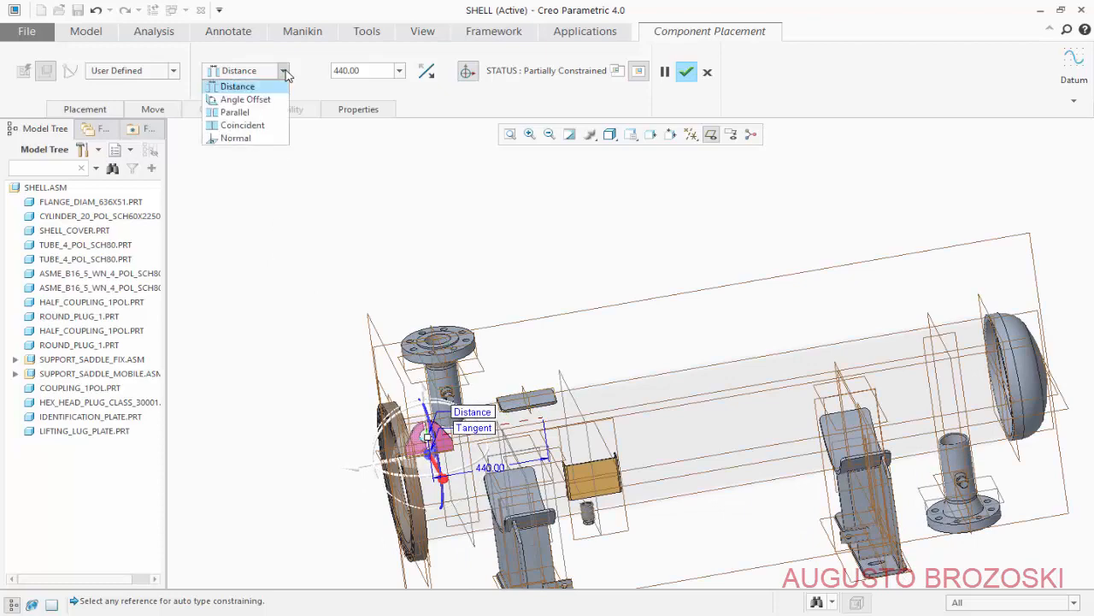
left_click(256, 122)
- Constrain the lifting lug's lengthwise vertical datum plane coincident with the lifting lug plate's RIGHT datum plane
scroll(521, 430, "up", 5)
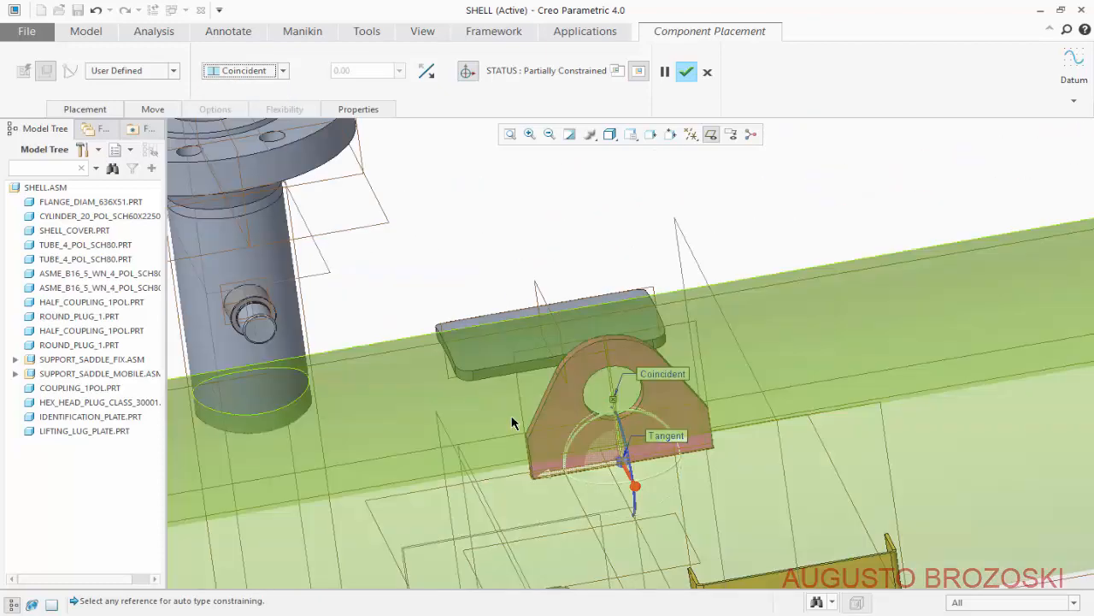
scroll(521, 406, "down", 6)
middle_click_drag(502, 402, 554, 442)
scroll(554, 441, "up", 8)
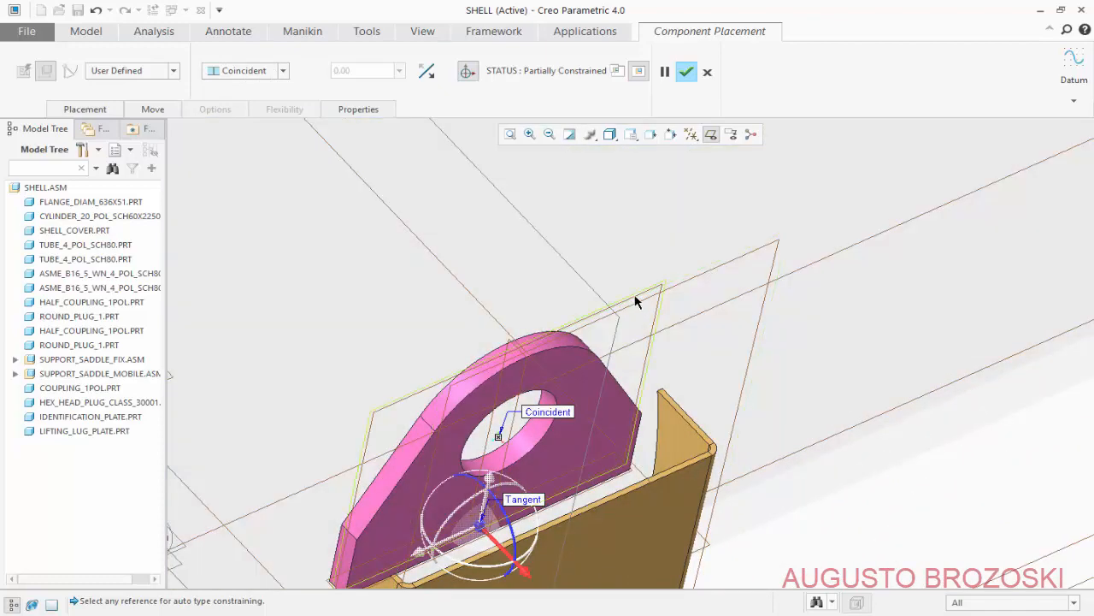
left_click(635, 299)
scroll(633, 307, "down", 7)
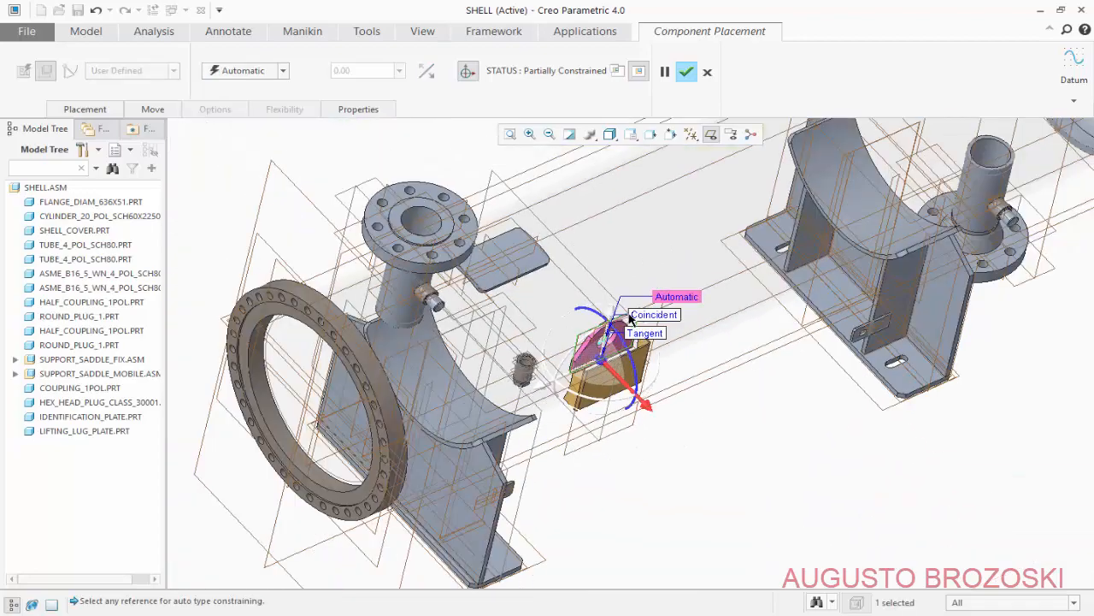
scroll(530, 243, "up", 5)
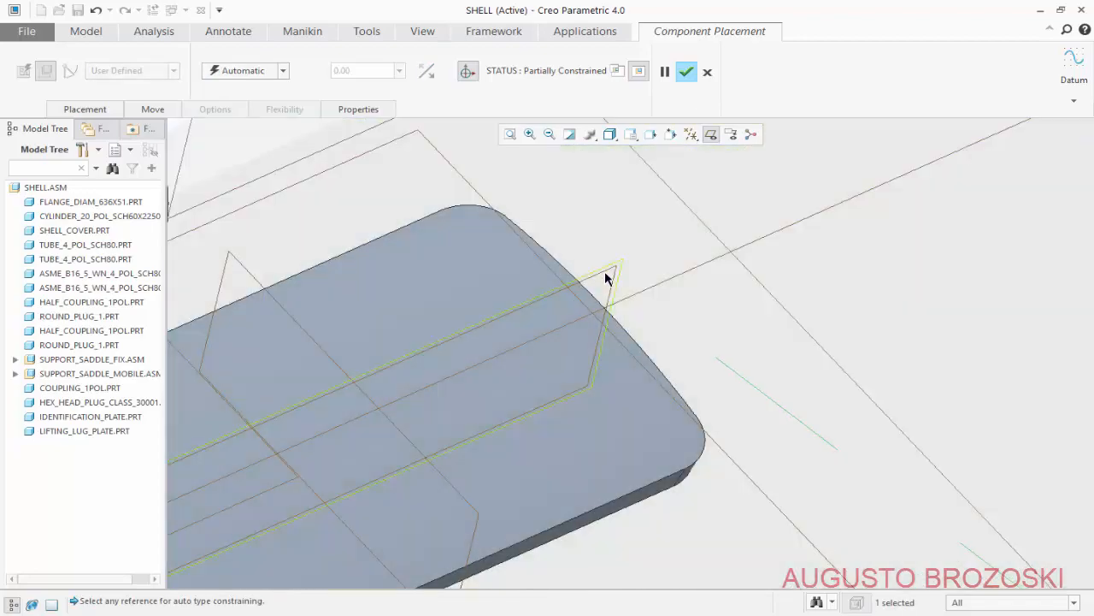
left_click(605, 278)
scroll(601, 299, "down", 5)
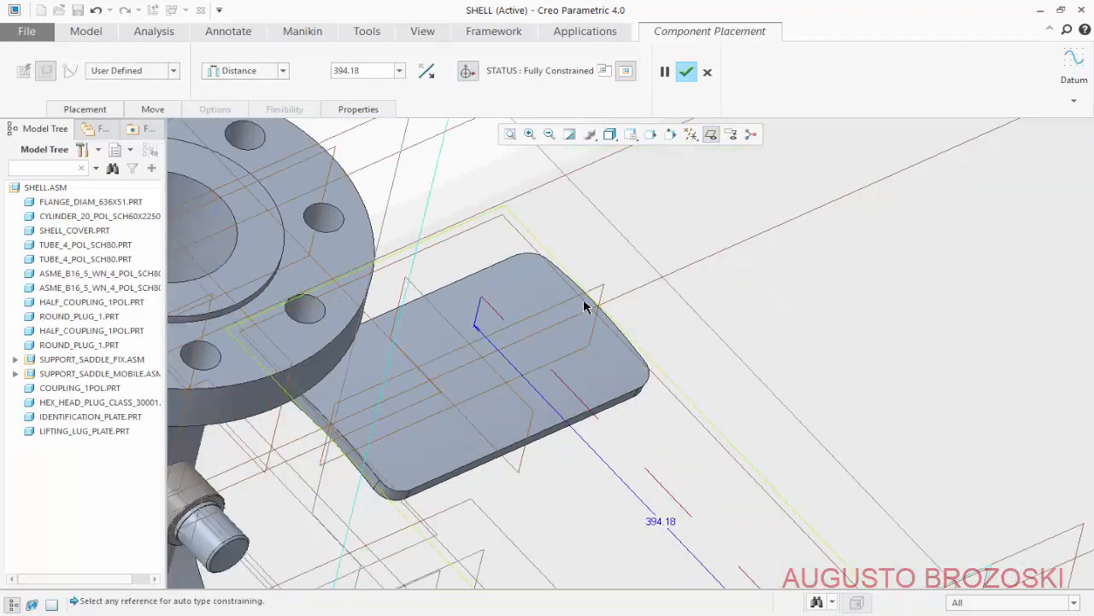
left_click(283, 70)
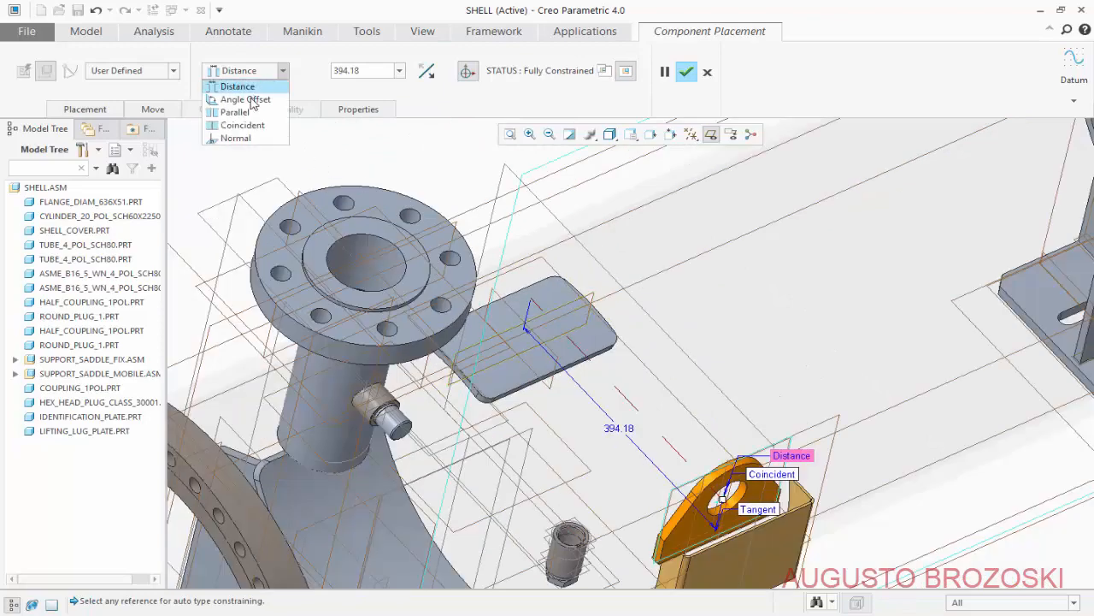
left_click(247, 125)
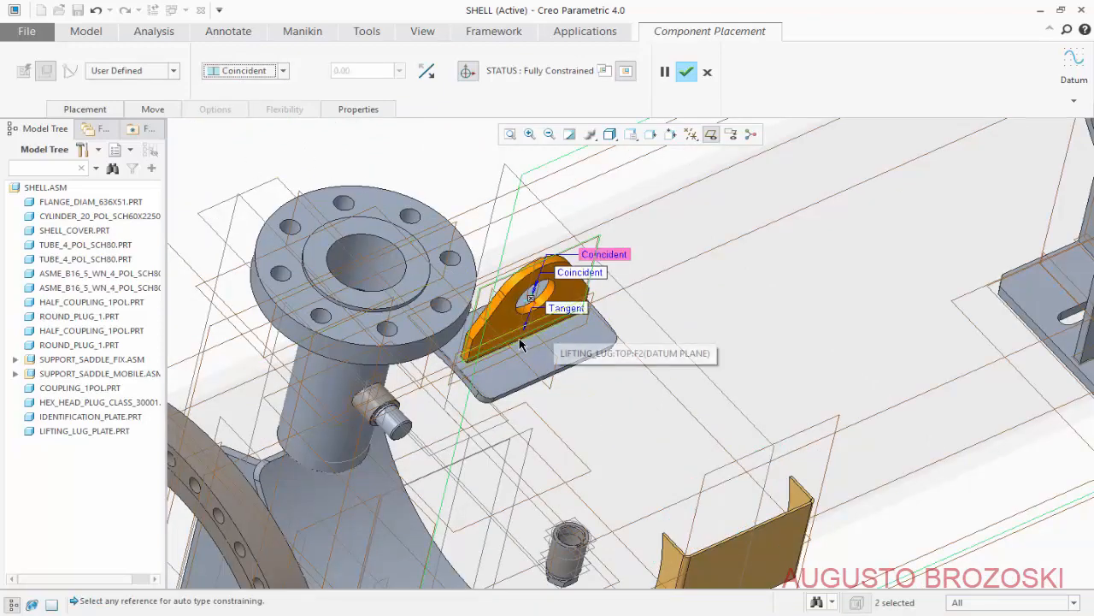
middle_click_drag(548, 346, 500, 338)
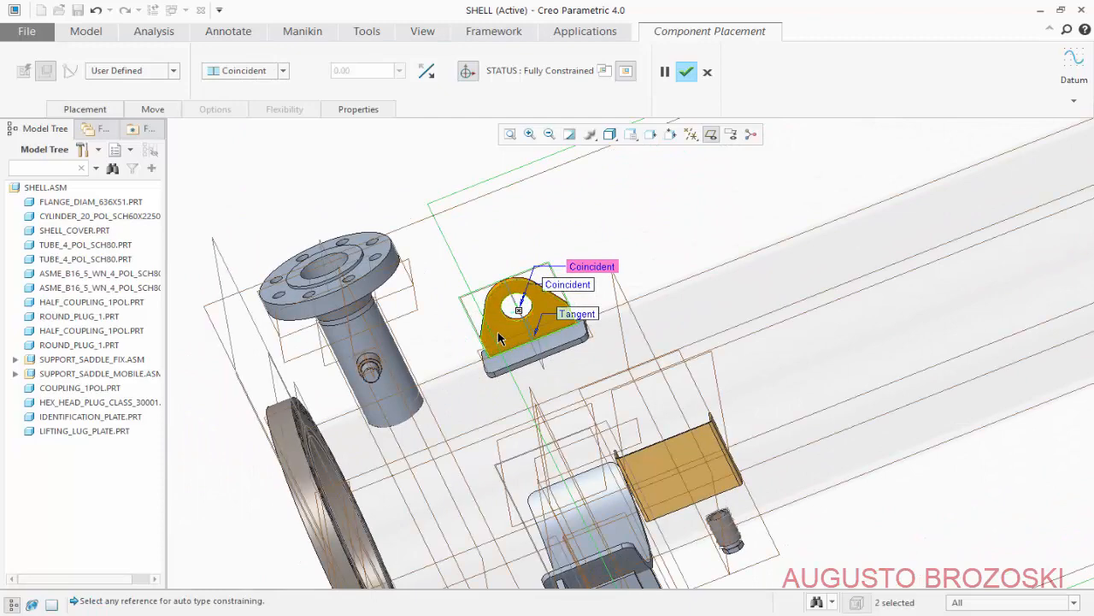
- Accept the lifting lug's placement, restore the assembly's standard orientation and hide the datum planes
left_click(687, 74)
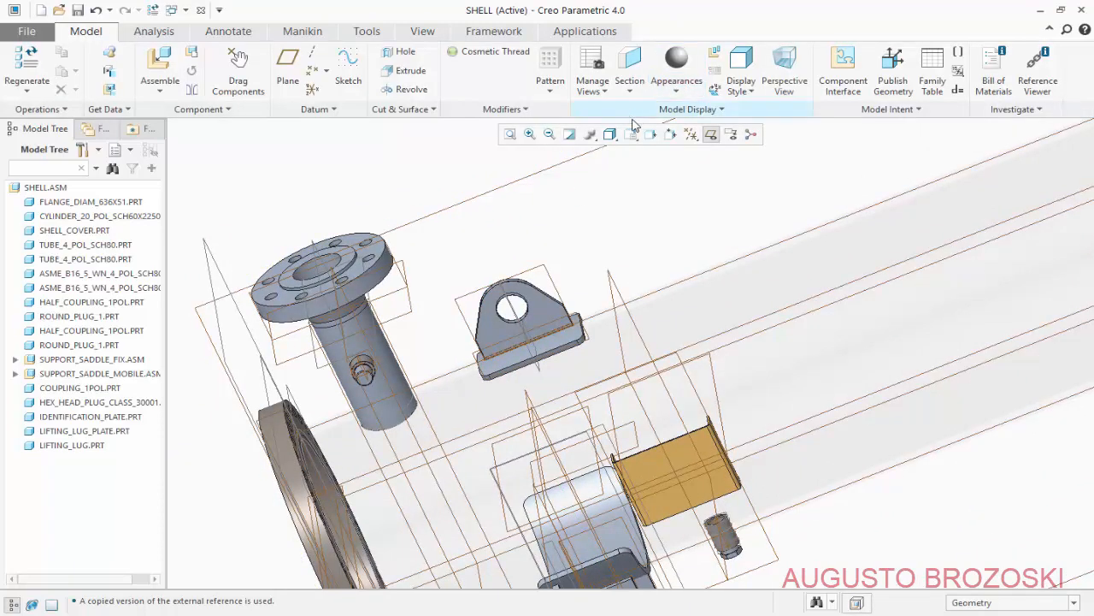
left_click(631, 137)
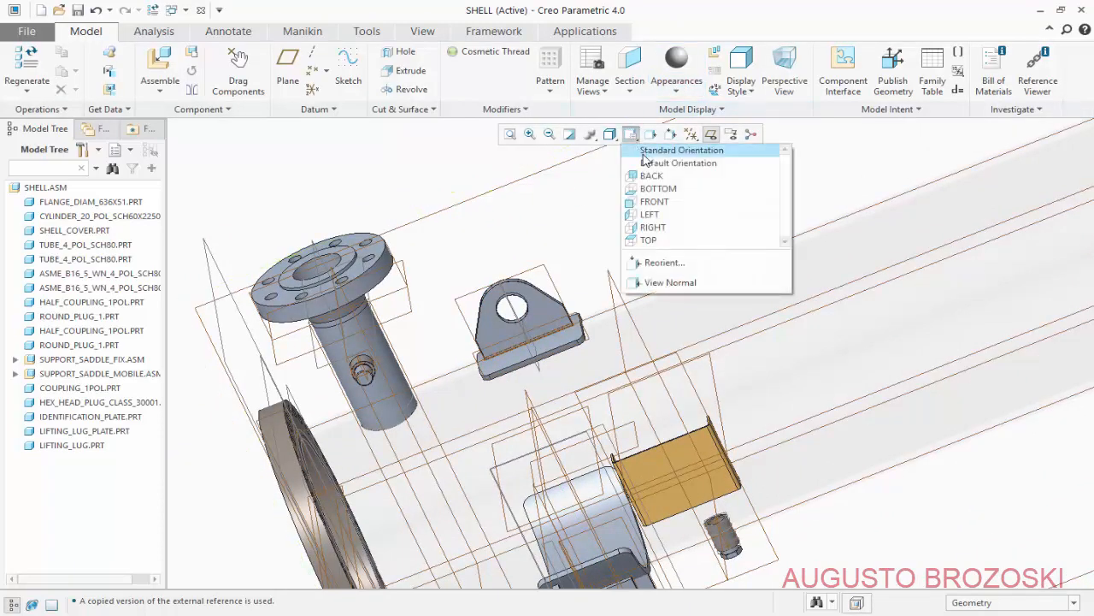
left_click(643, 149)
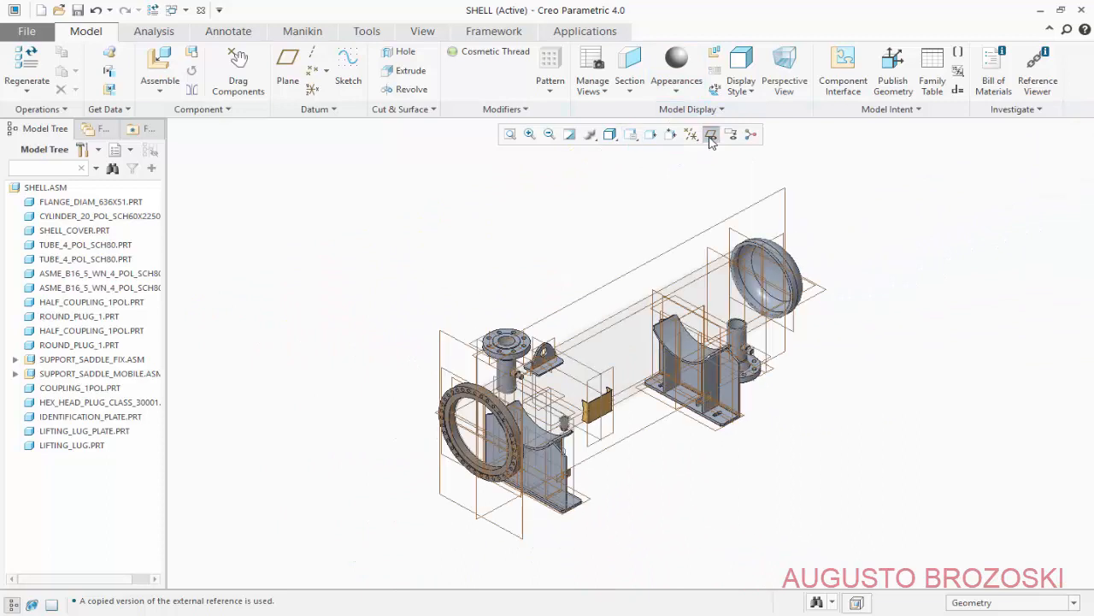
left_click(710, 134)
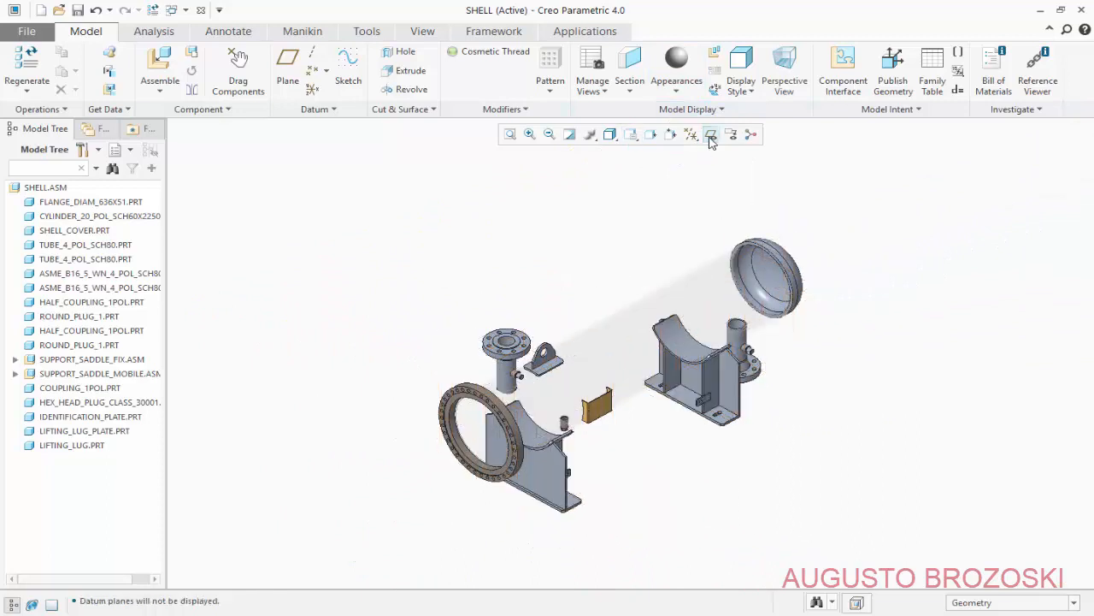
left_click(631, 135)
left_click(625, 165)
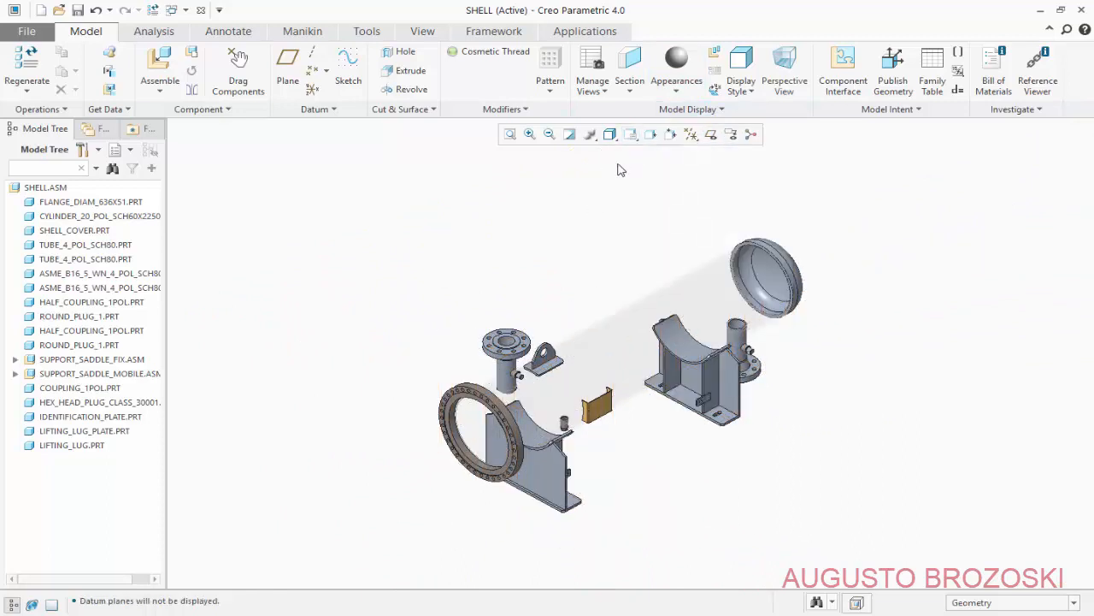
- Check the lug spacing in the PDF drawing and group LIFTING_LUG_PLATE.PRT with LIFTING_LUG.PRT
left_click(96, 10)
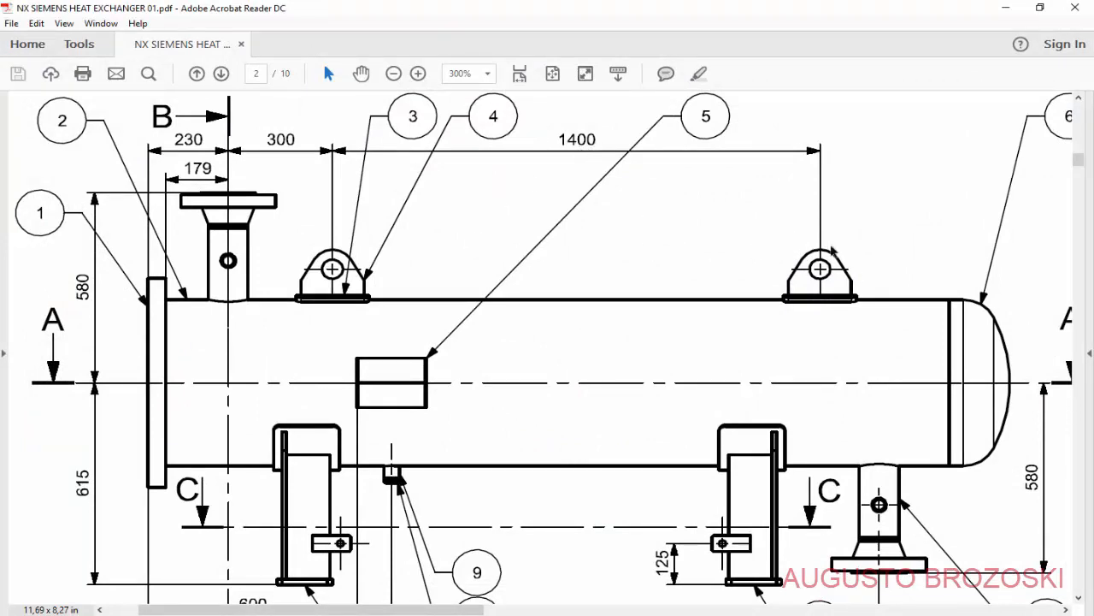
left_click(1005, 8)
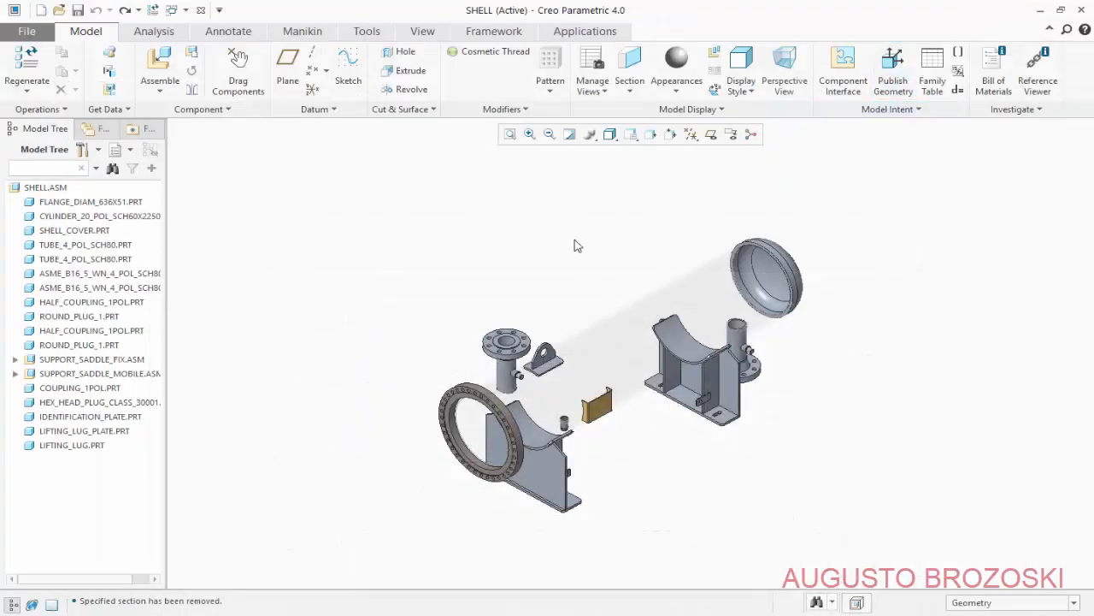
left_click(91, 432)
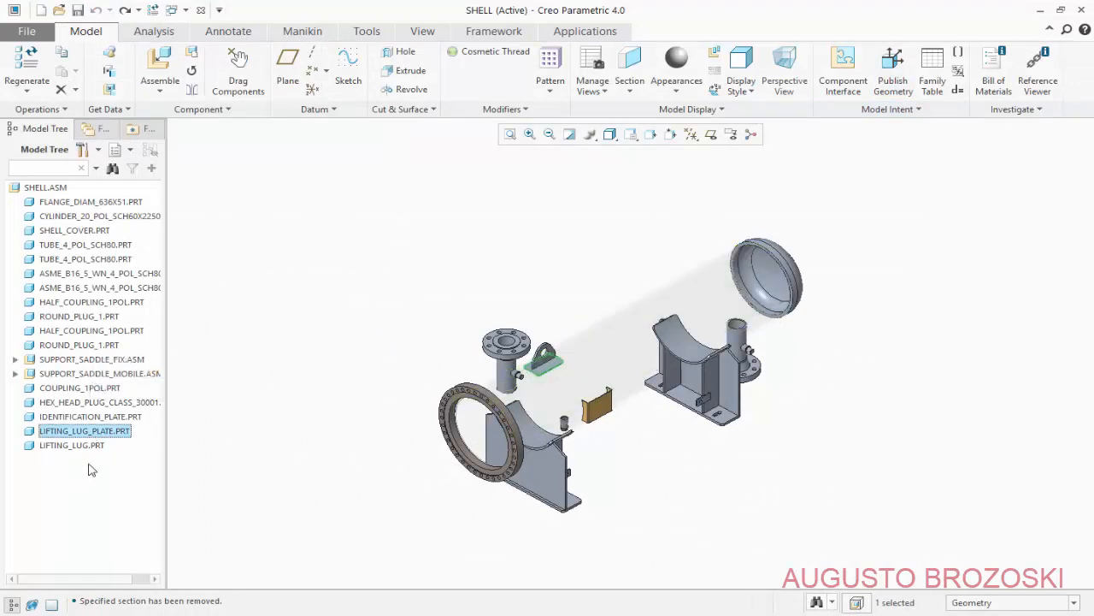
left_click(70, 445, "ctrl")
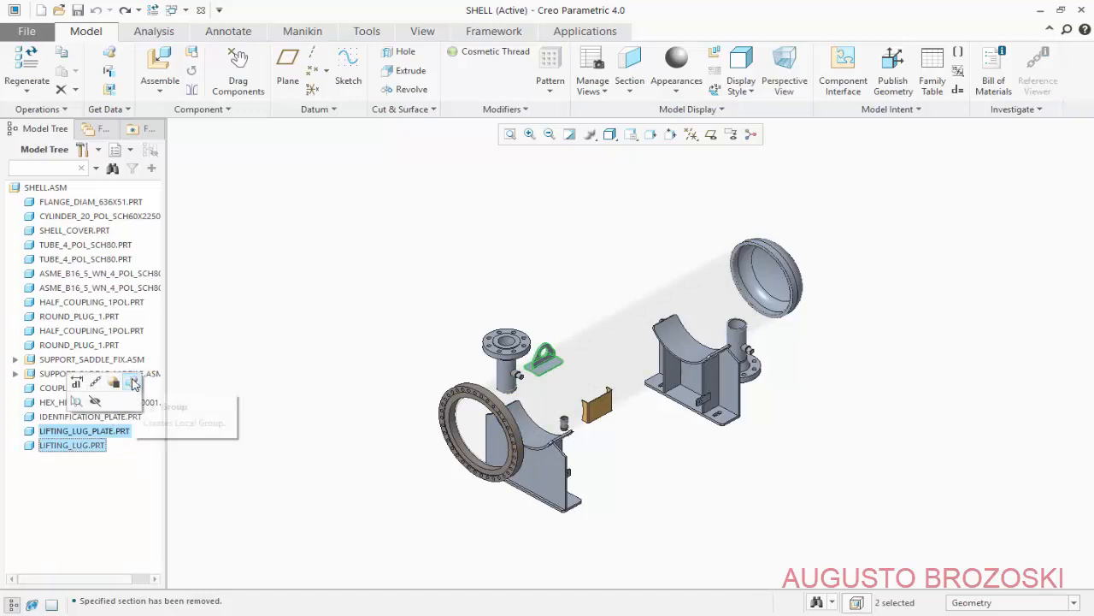
left_click(131, 384)
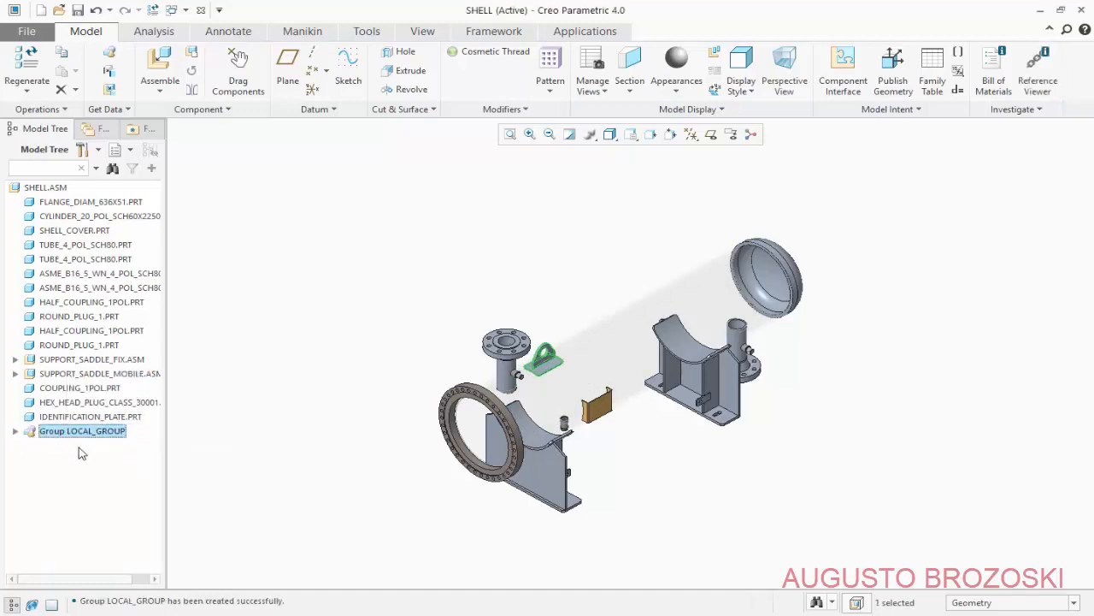
- Start a Direction pattern of the lug group, displaying the axes and using the cylinder's central axis as the first direction
left_click(549, 70)
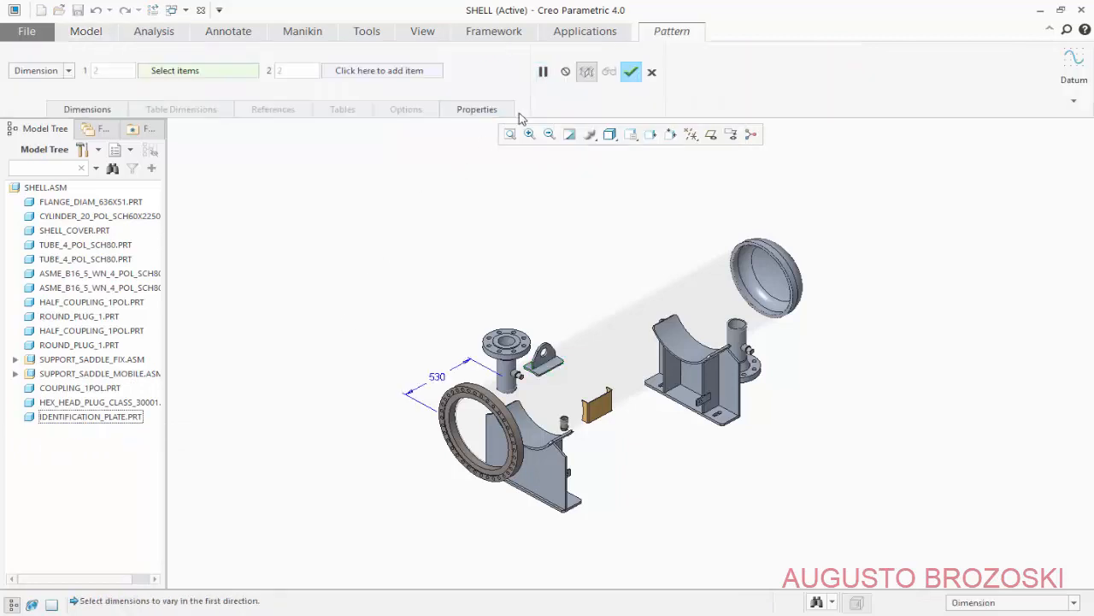
left_click(70, 76)
left_click(47, 101)
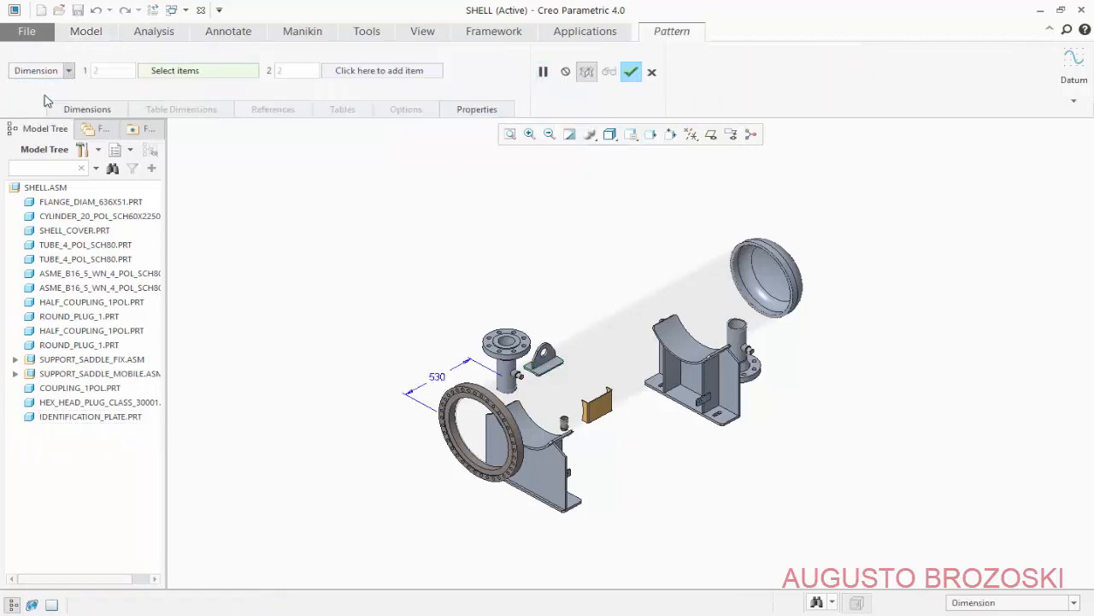
left_click(691, 136)
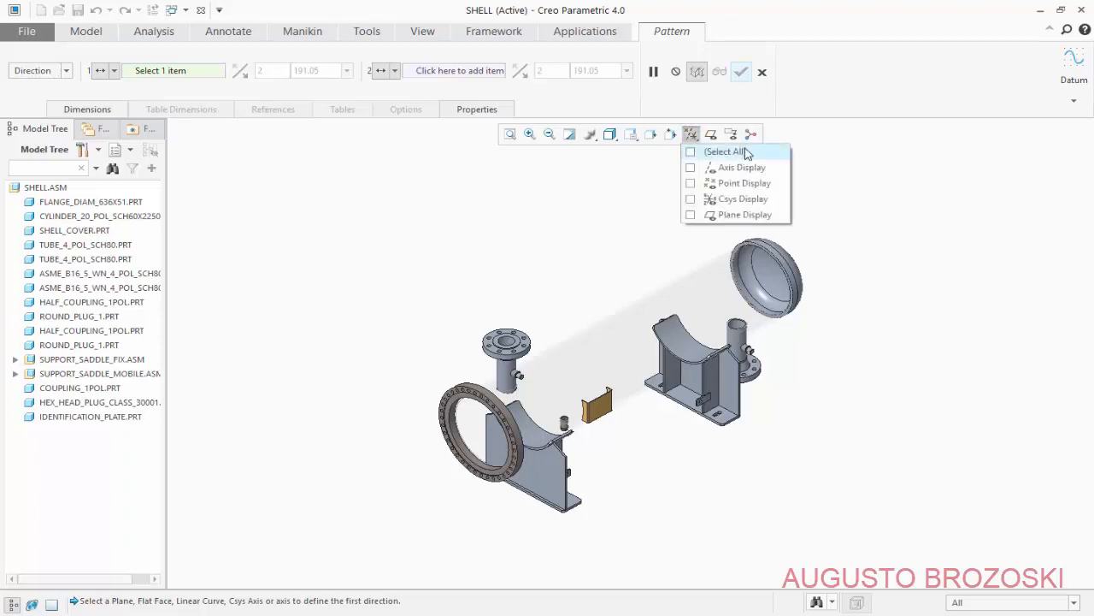
left_click(692, 167)
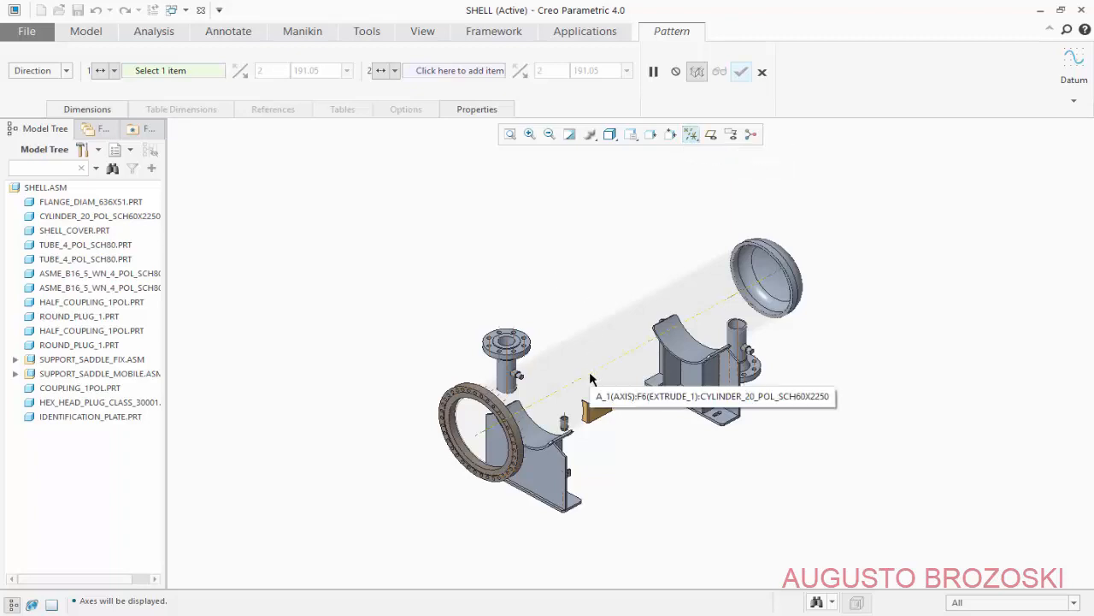
left_click(590, 367)
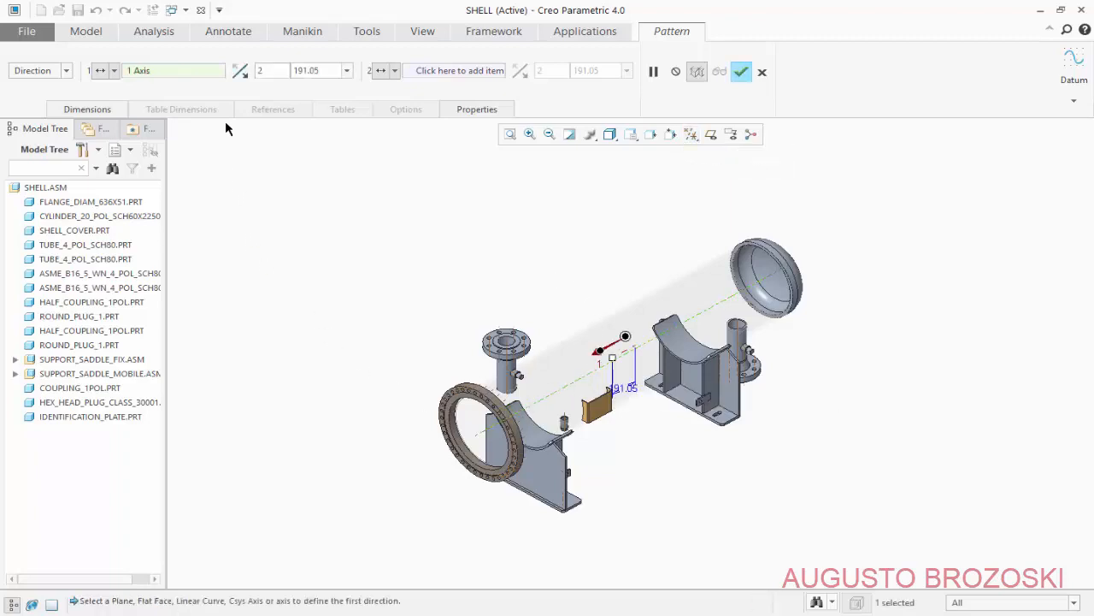
- Reverse the pattern direction toward the shell cover, set the spacing to 1400 and complete the two-member pattern
left_click(240, 74)
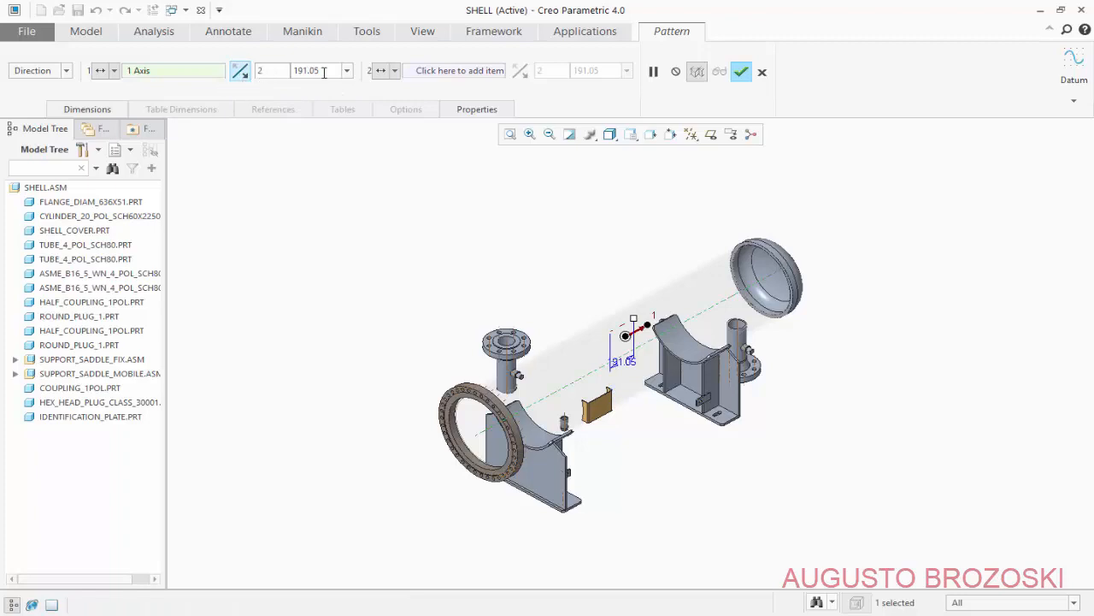
left_click_drag(323, 73, 289, 78)
type("1")
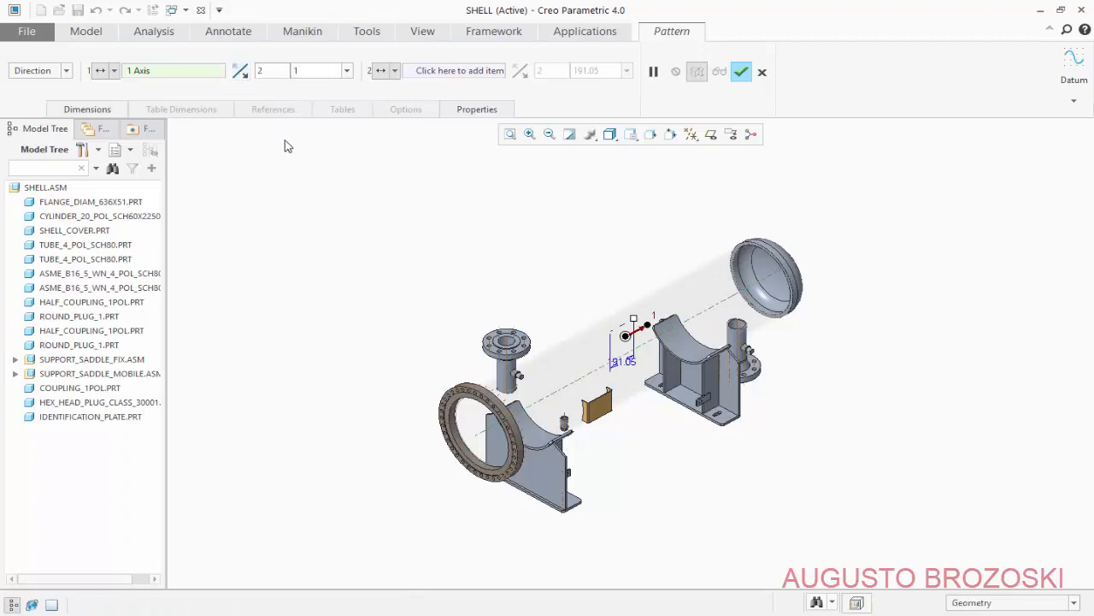
type("400")
left_click(742, 73)
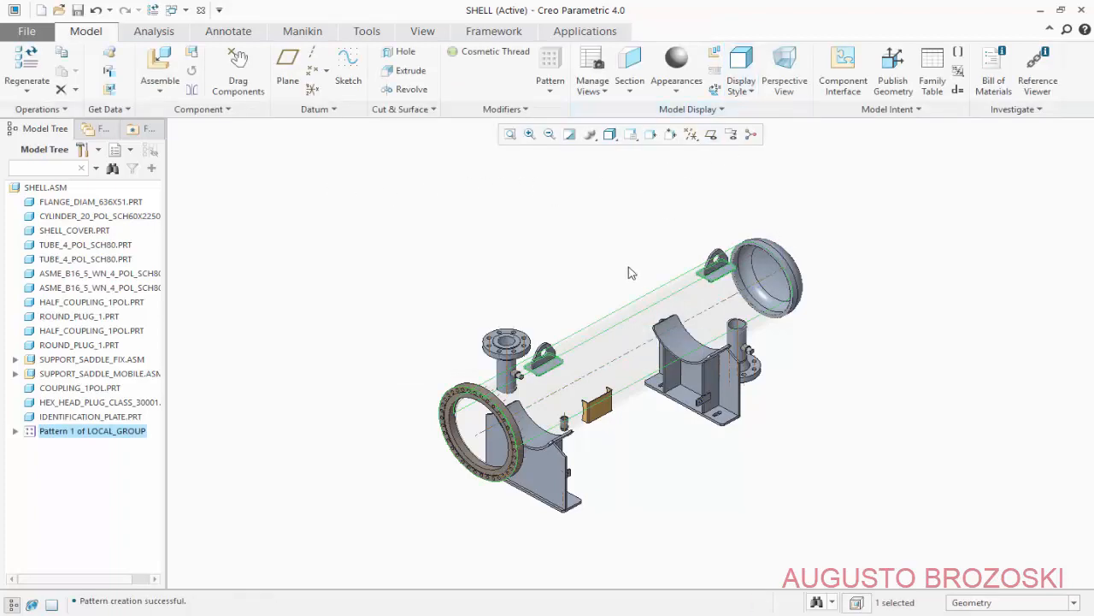
- Inspect both lifting lugs, restore the standard orientation and save the shell assembly
scroll(633, 313, "up", 2)
left_click(594, 286)
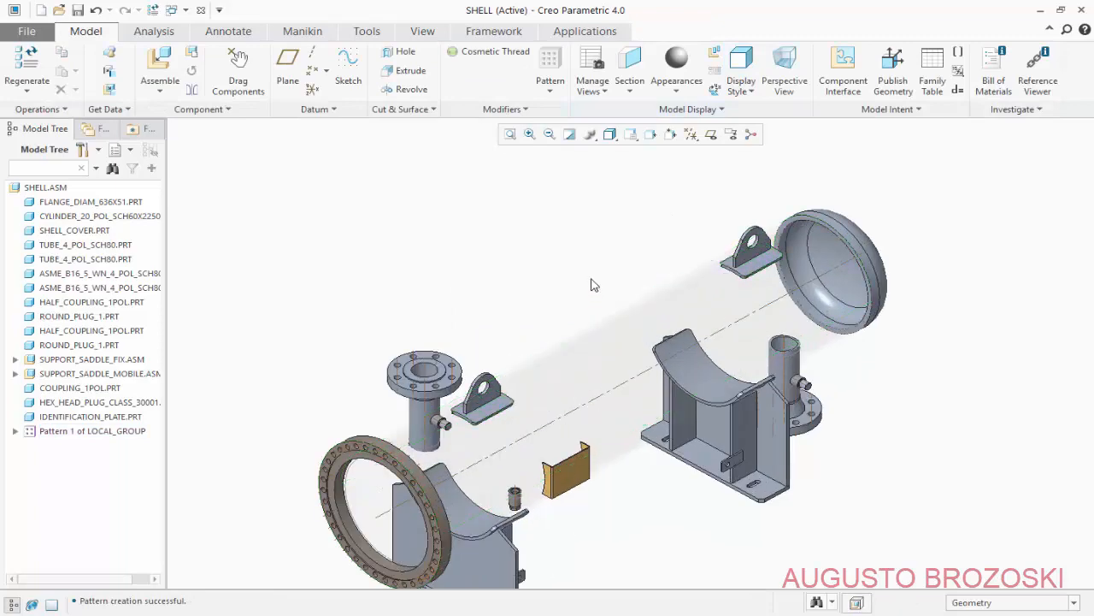
mouse_move(555, 352)
middle_mouse_down()
mouse_move(564, 367)
mouse_move(559, 342)
mouse_move(572, 364)
middle_mouse_up()
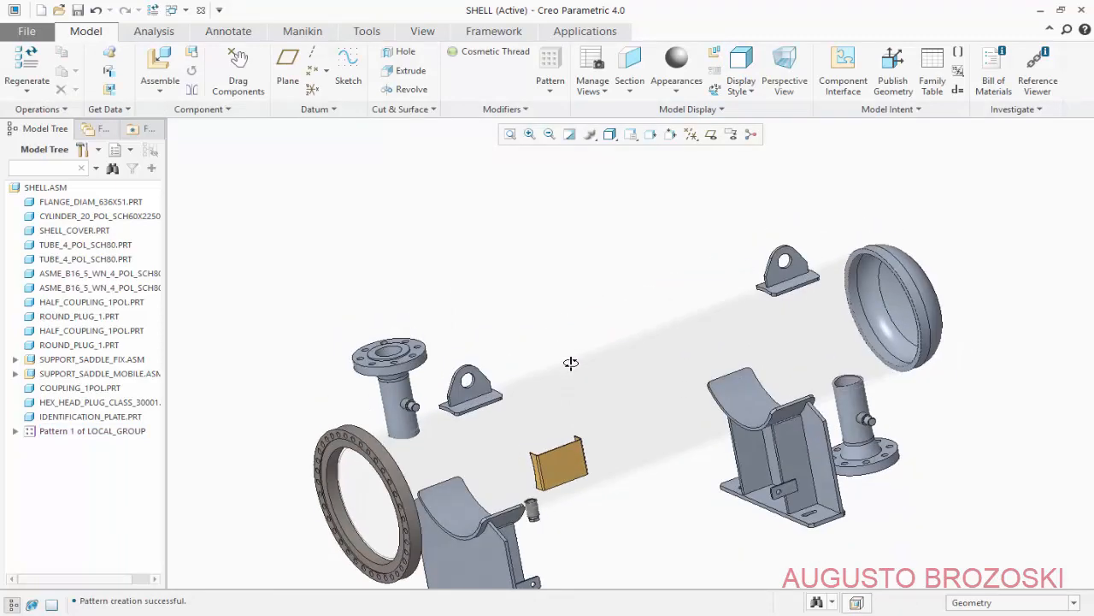
left_click(630, 134)
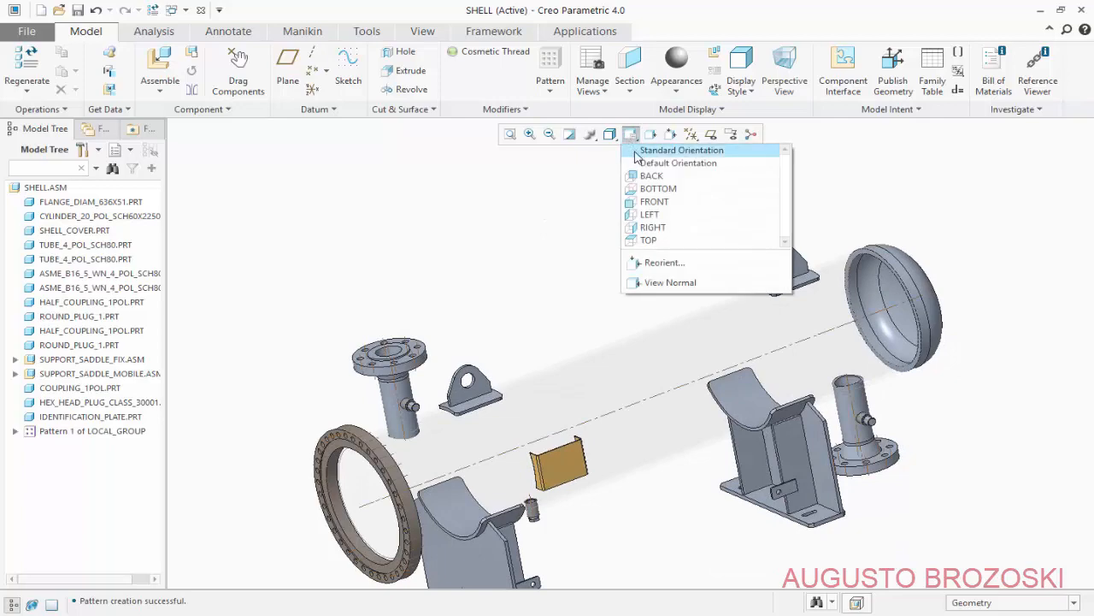
left_click(634, 156)
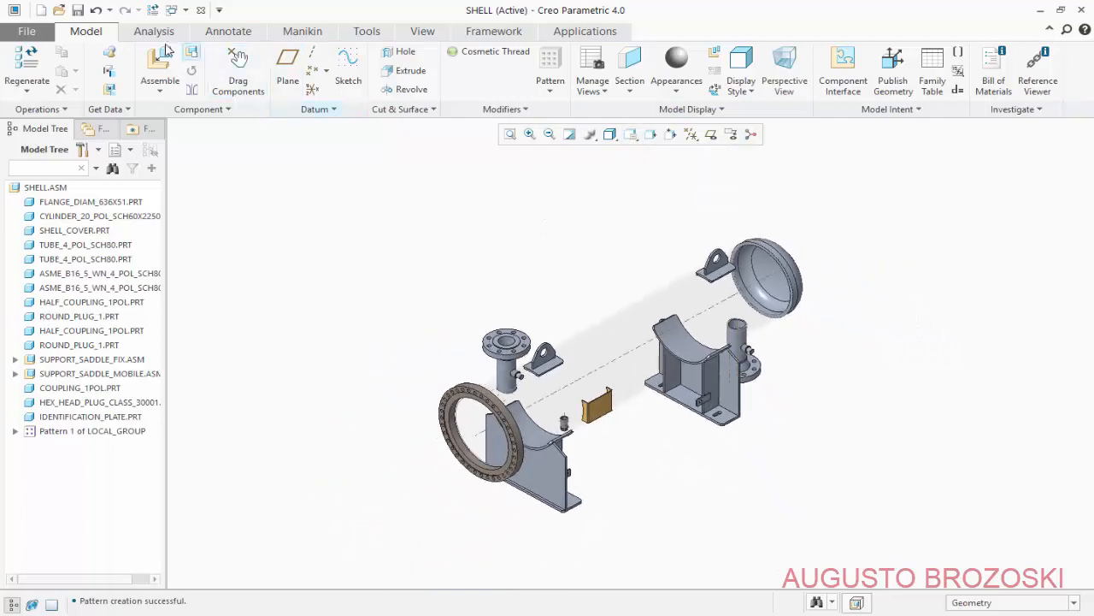
left_click(75, 8)
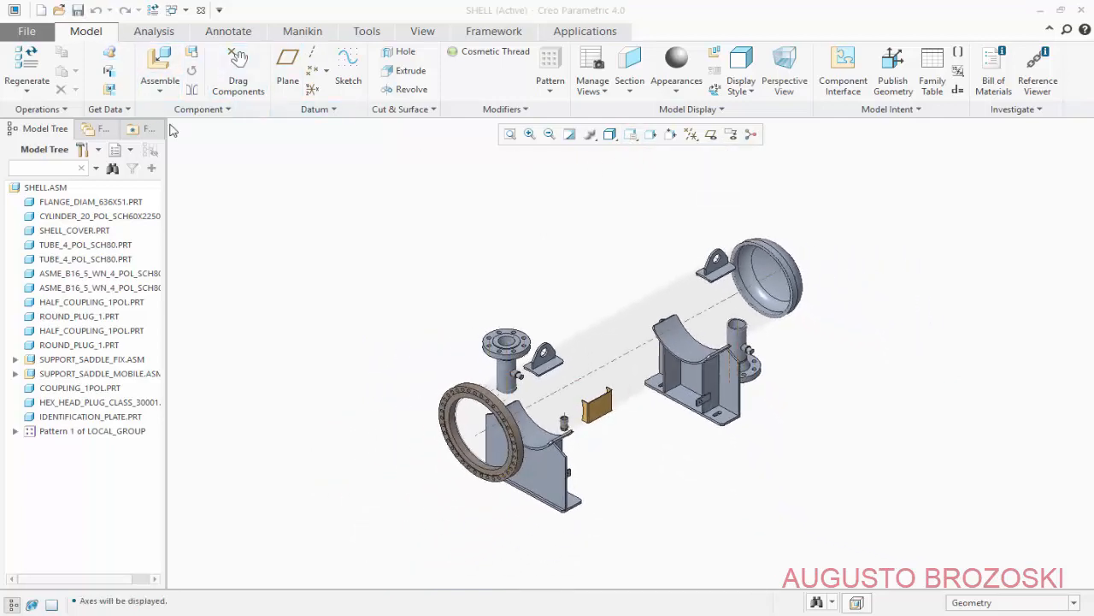
- Hide the datum axes and set the assembly's display style to Shading With Reflections
left_click(691, 135)
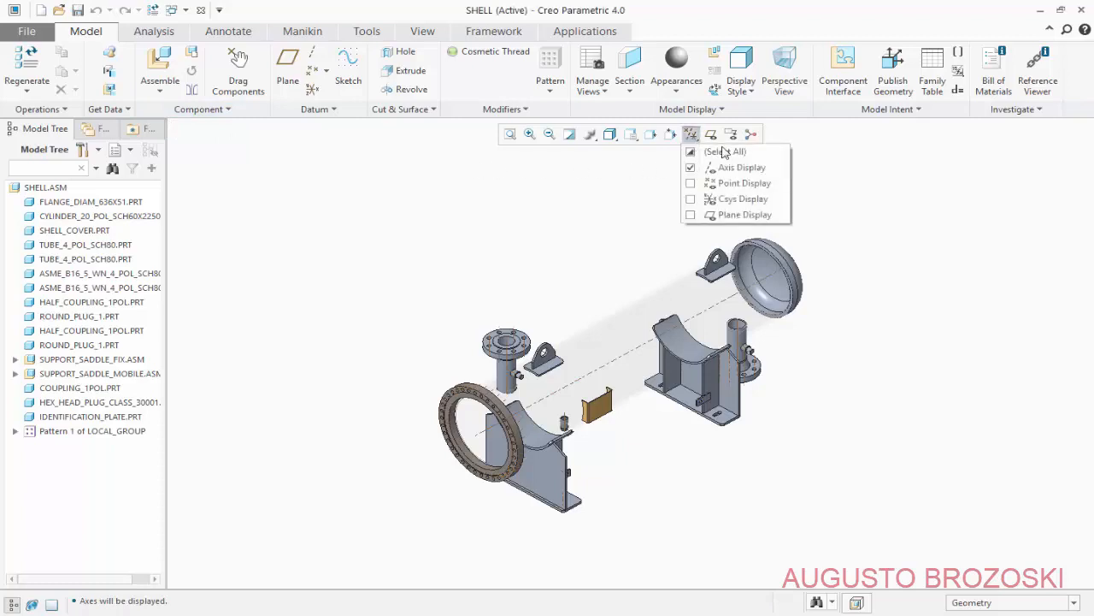
left_click(691, 168)
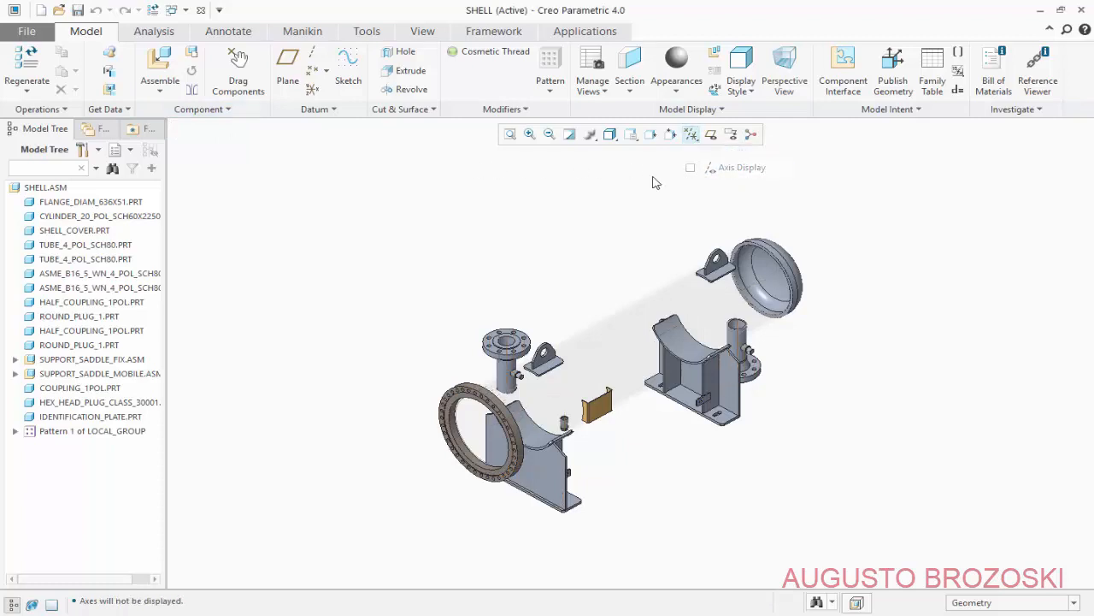
left_click(610, 134)
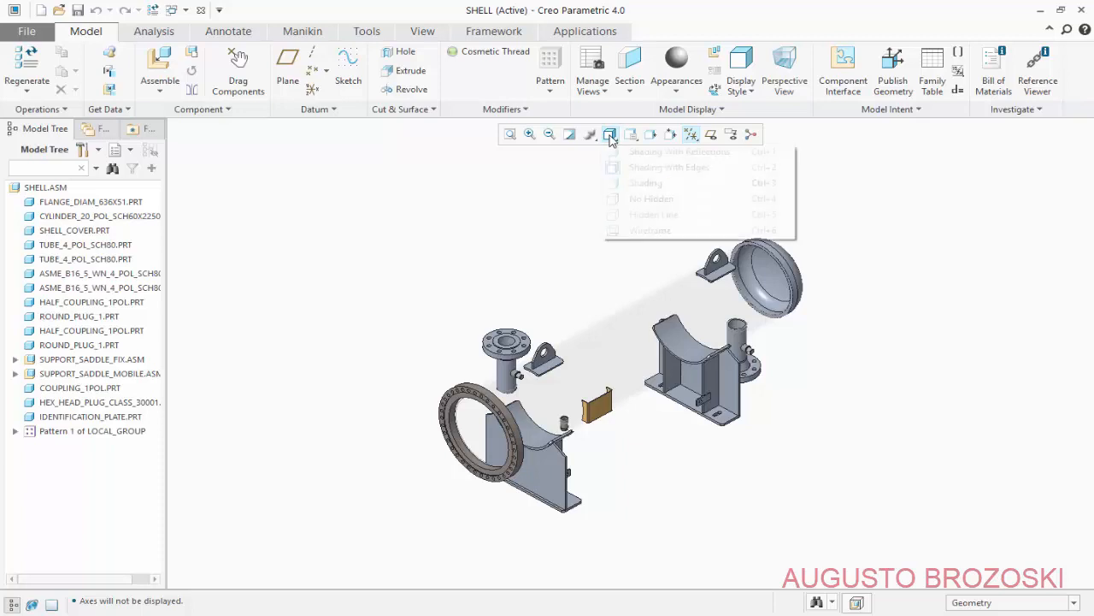
left_click(653, 152)
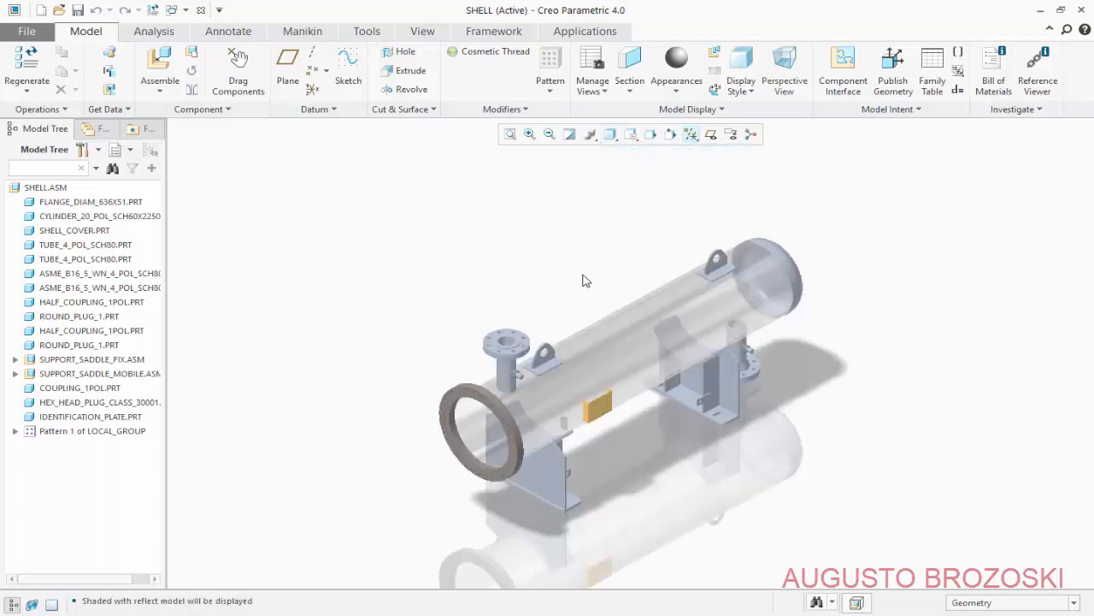
scroll(584, 282, "up", 3)
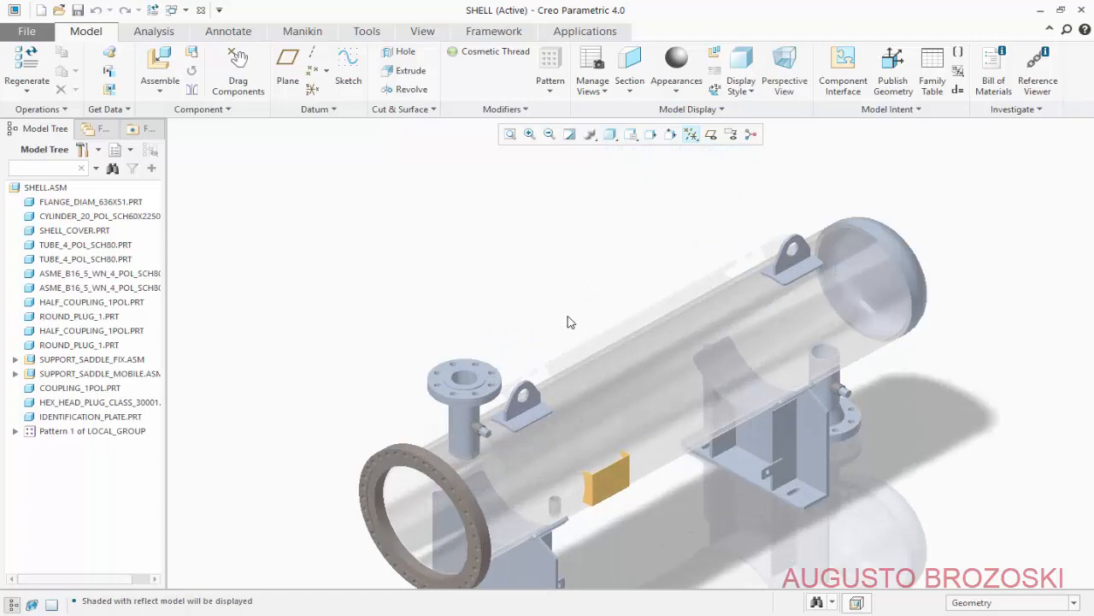
middle_click_drag(585, 248, 548, 205, "shift")
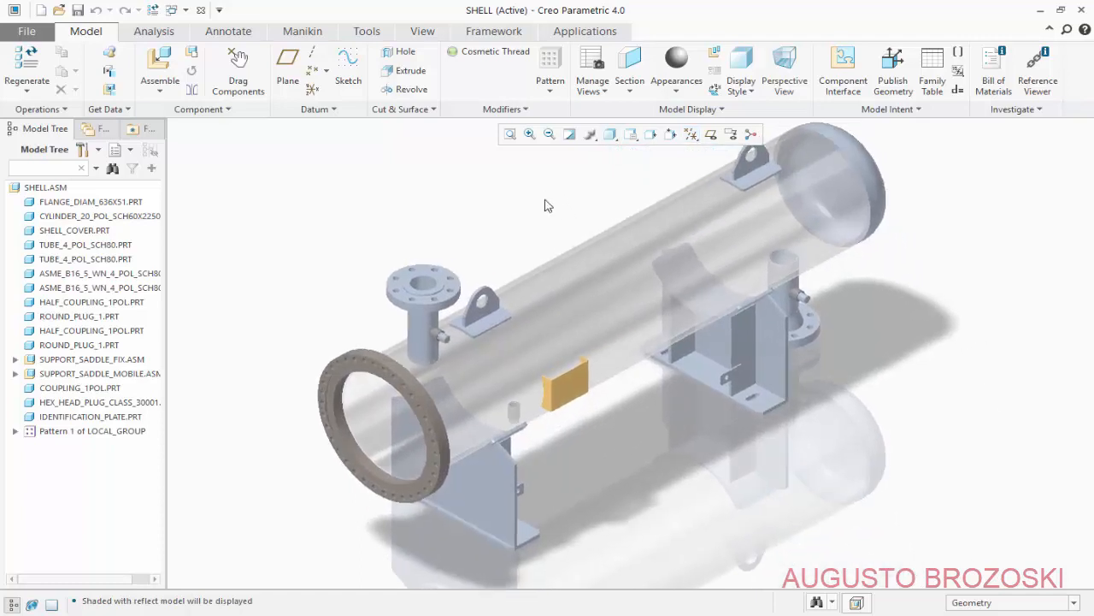